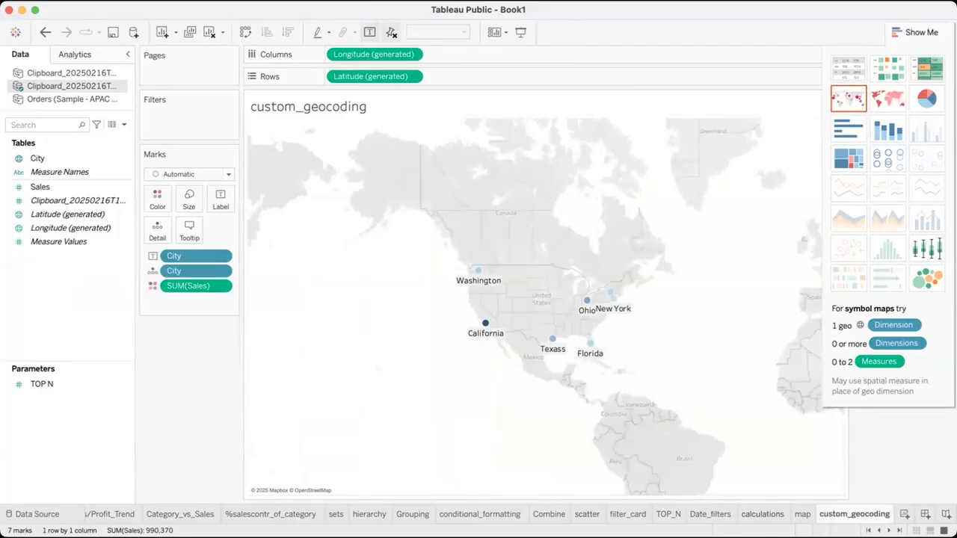
Add a new worksheet using the Orders (Sample - APAC Superstore) data source and name it PC Sales
left_click(905, 516)
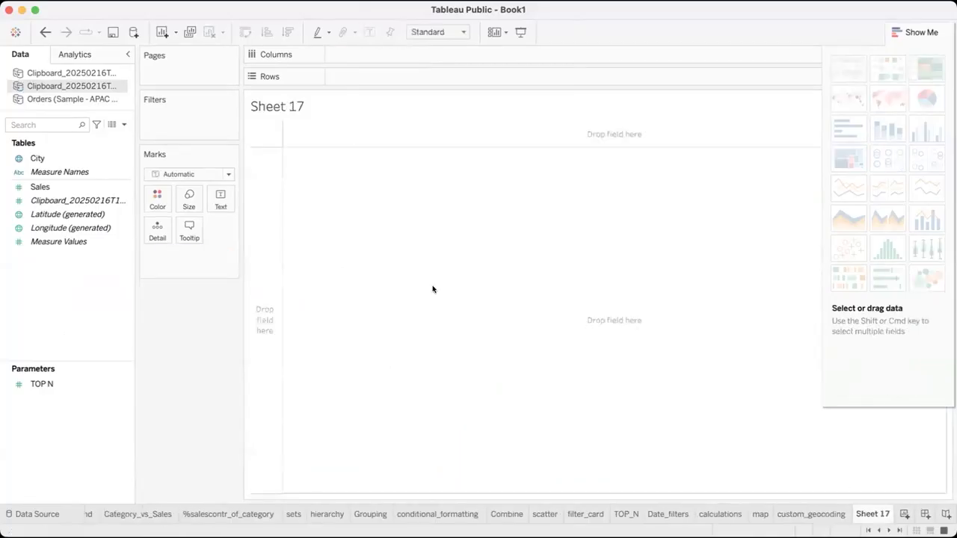
left_click(72, 101)
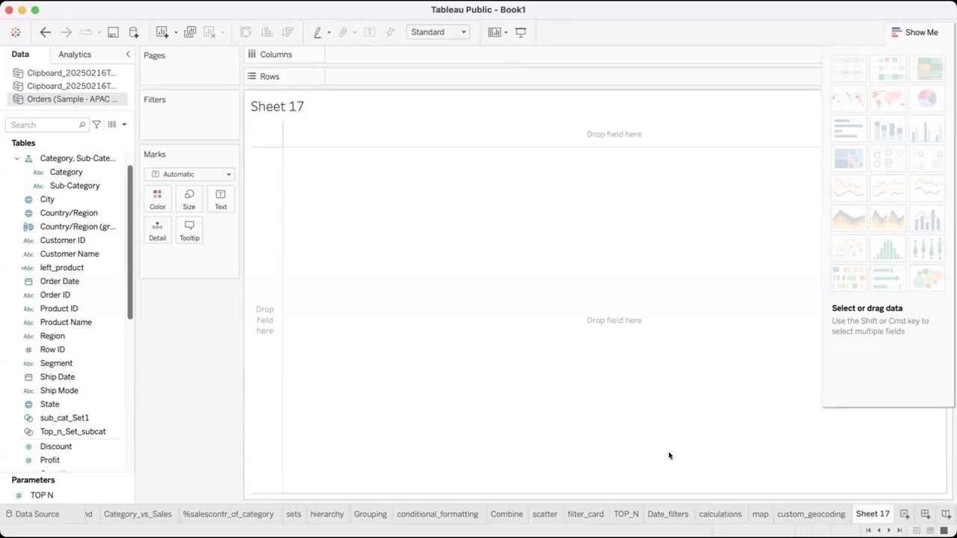
double_click(873, 515)
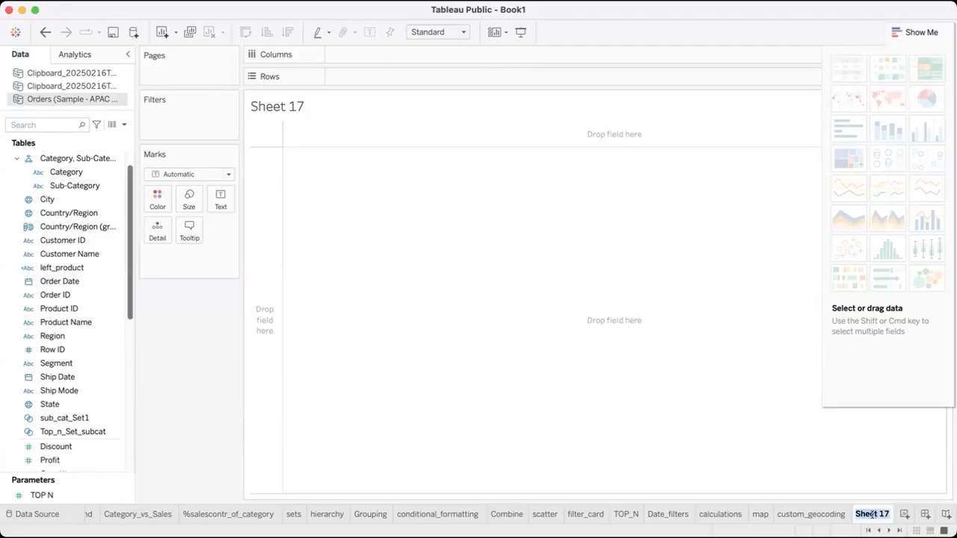
type("PC Sales")
key("Return")
Add another worksheet and name it PSC Sales
left_click(905, 515)
double_click(862, 512)
type("PS")
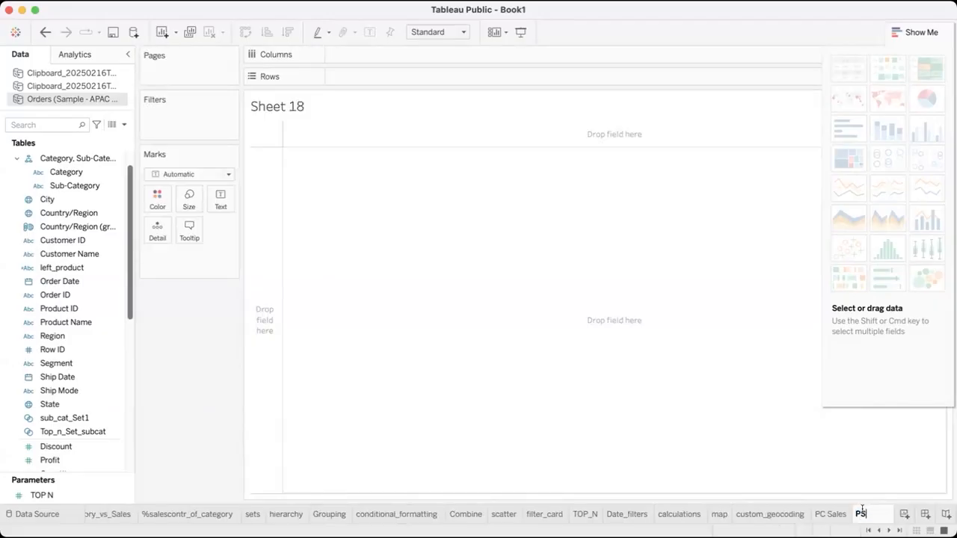
type("C Sales")
key("Return")
On the PC Sales sheet, build a table of Sales by Category
left_click(828, 514)
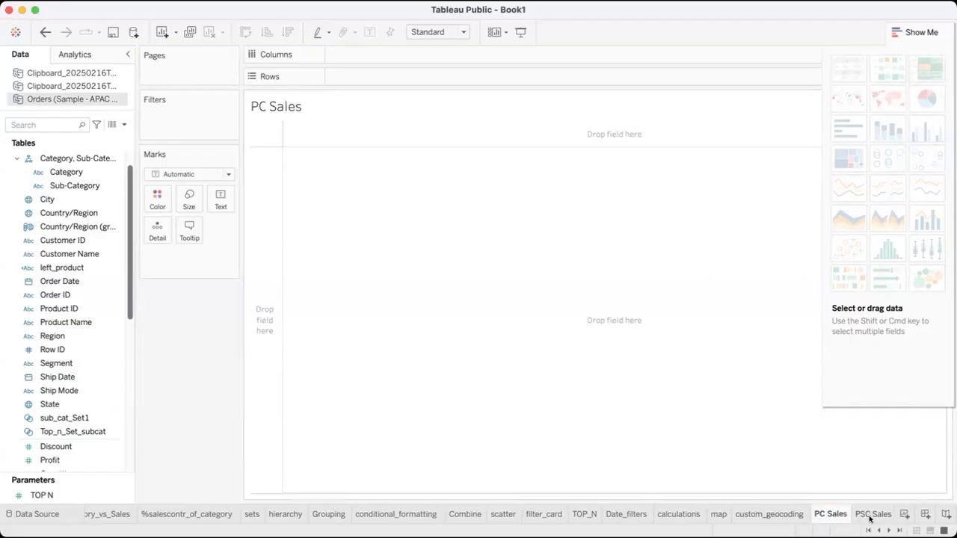
left_click(60, 263)
double_click(70, 175)
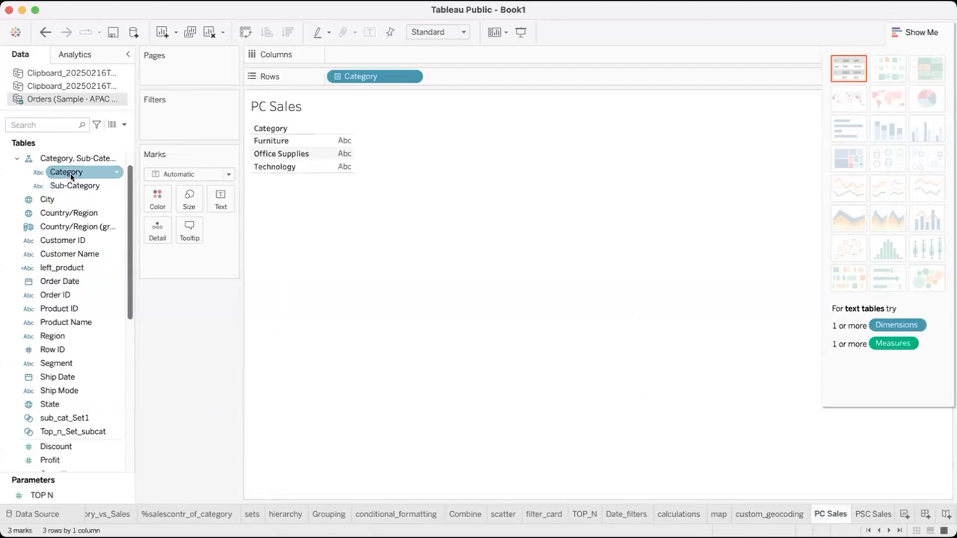
scroll(45, 352, "down", 5)
left_click(50, 378)
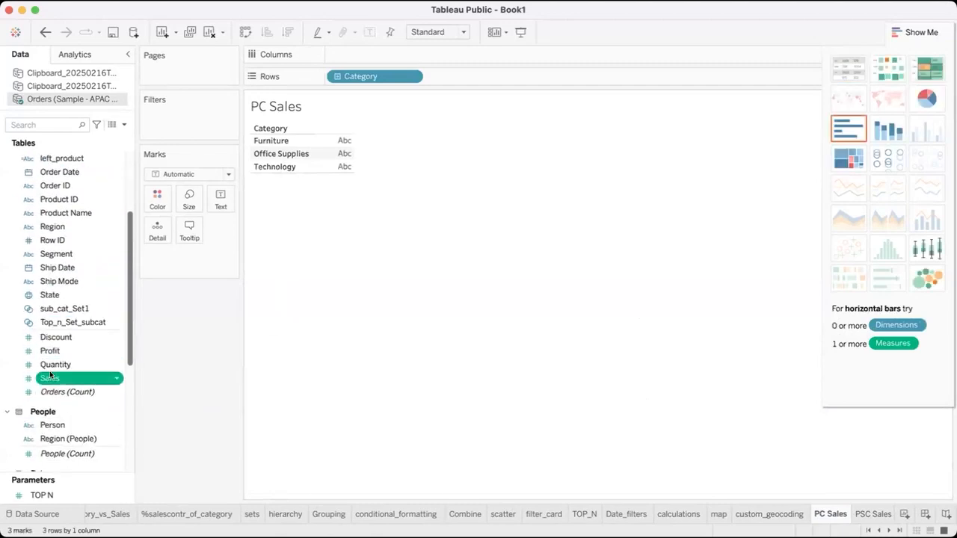
double_click(50, 378)
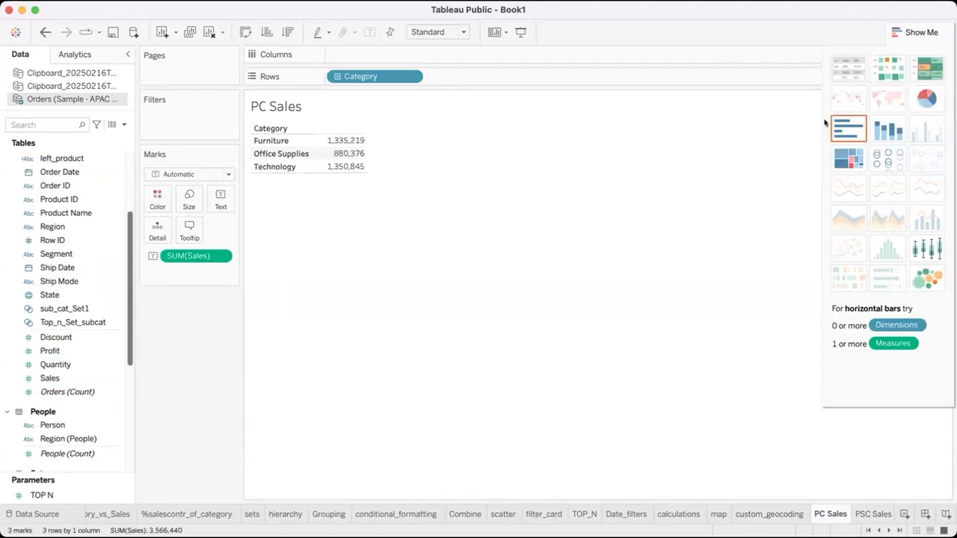
Turn the category sales table into a vertical bar chart with mark labels
left_click(848, 128)
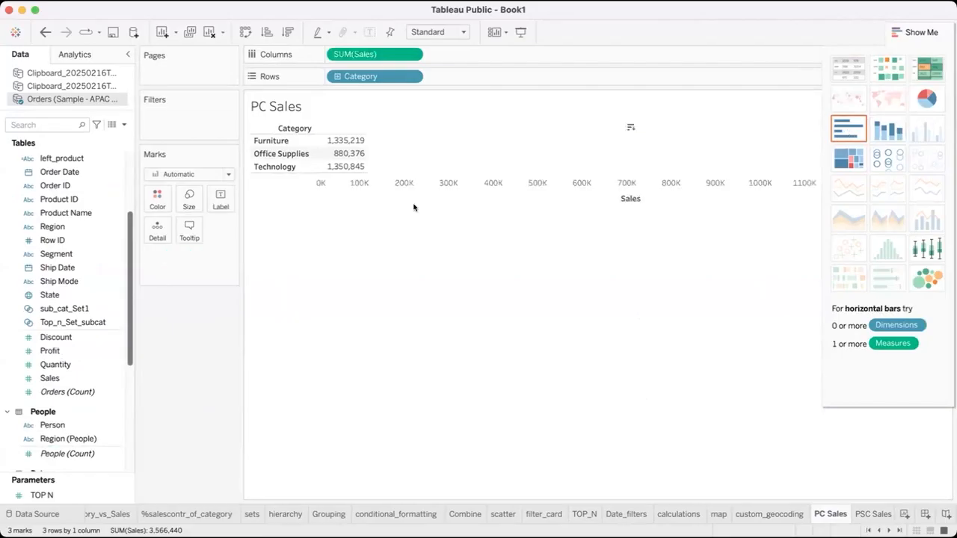
left_click(245, 31)
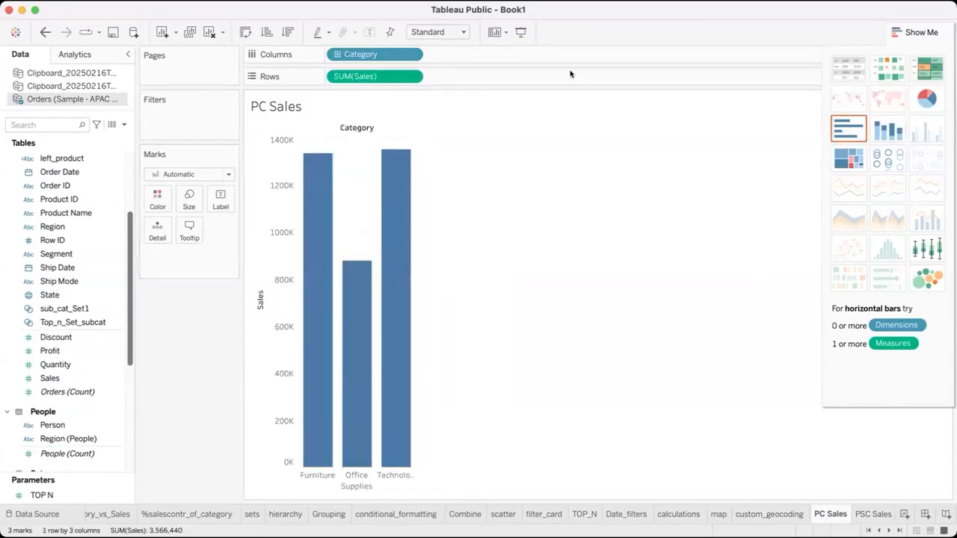
left_click(366, 31)
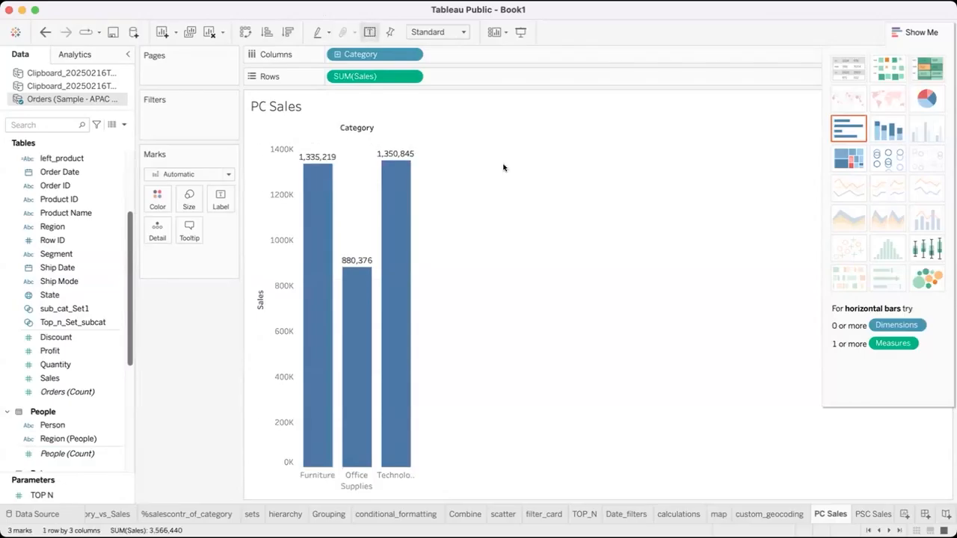
On the PSC Sales sheet, build a table of Sales by Category and Sub-Category
left_click(871, 515)
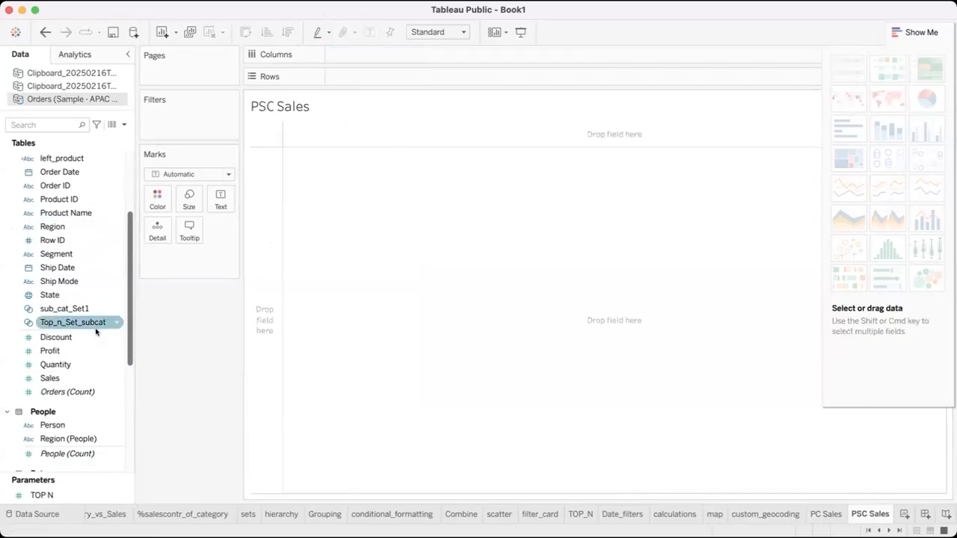
scroll(97, 228, "up", 5)
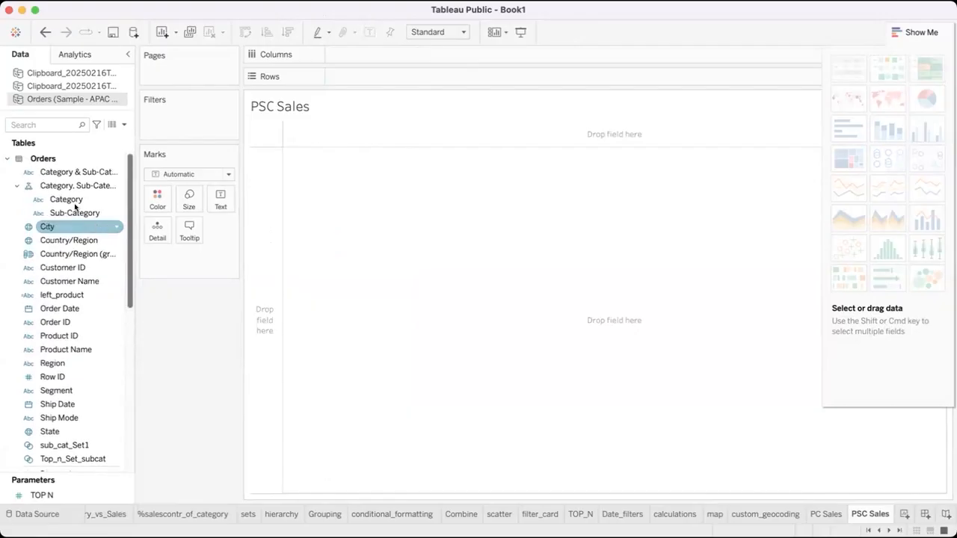
left_click(74, 199)
double_click(74, 199)
double_click(72, 213)
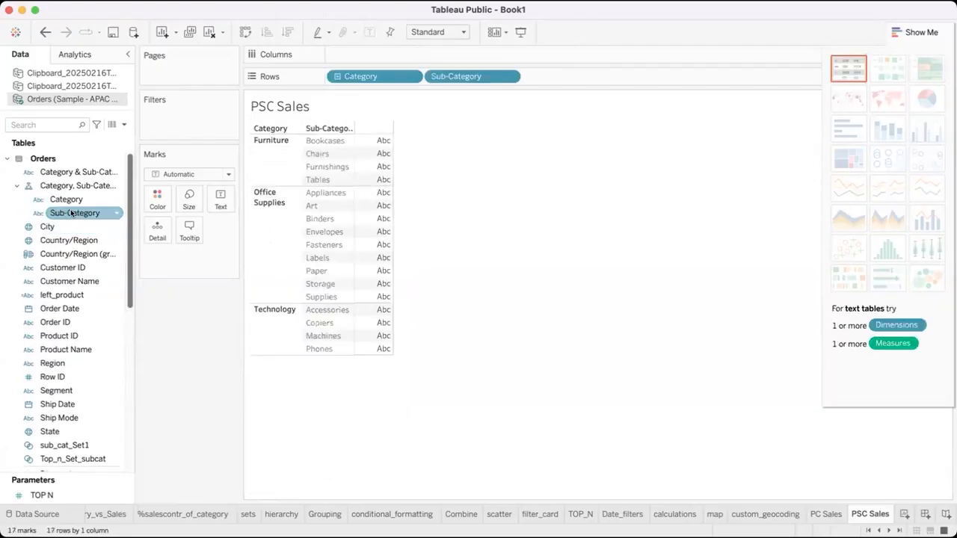
scroll(75, 329, "down", 7)
left_click(59, 301)
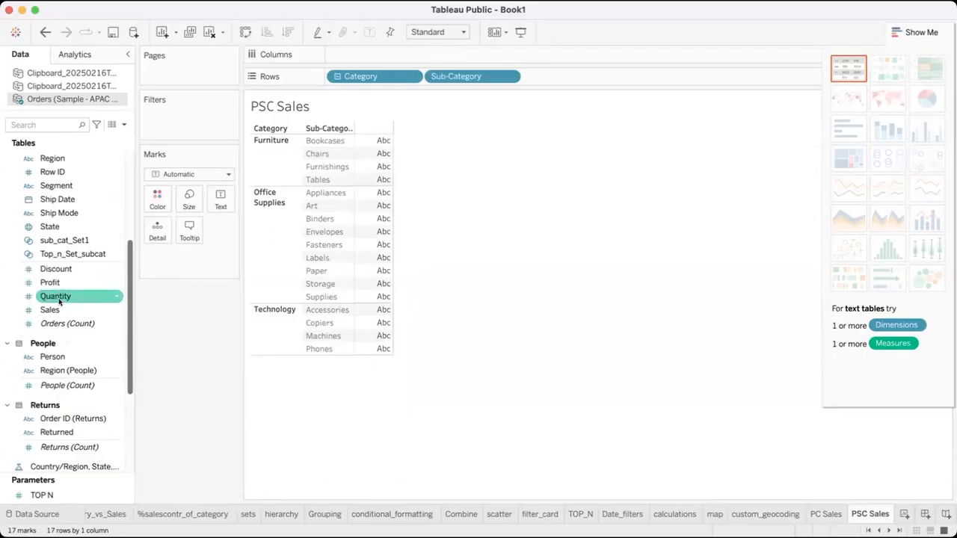
double_click(58, 309)
Show the sub-category sales as vertical bars sorted in descending order, with mark labels
left_click(844, 131)
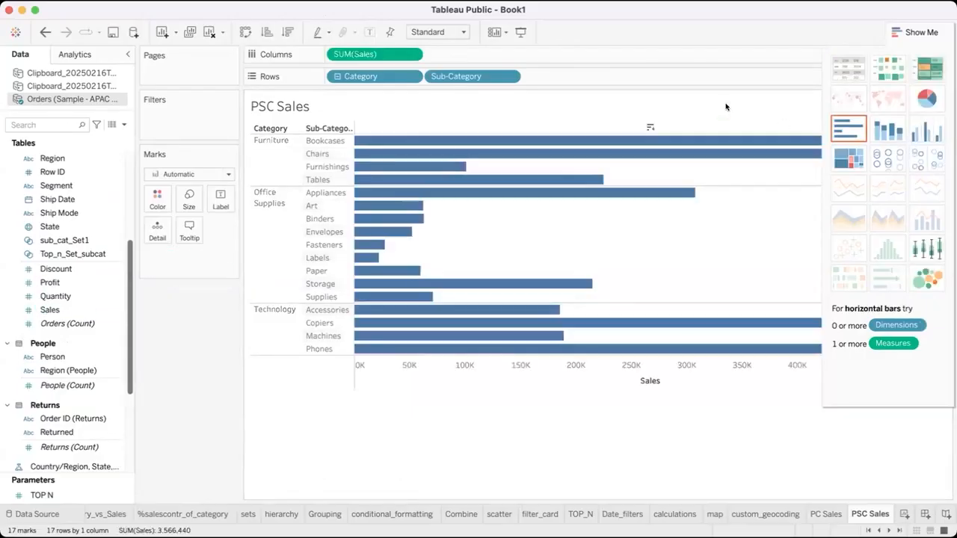
left_click(287, 30)
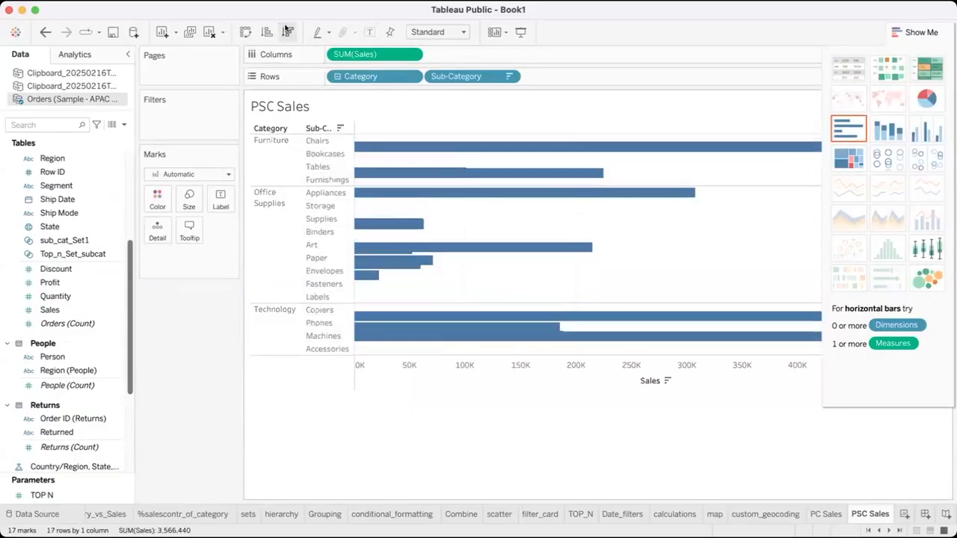
left_click(370, 31)
left_click(245, 31)
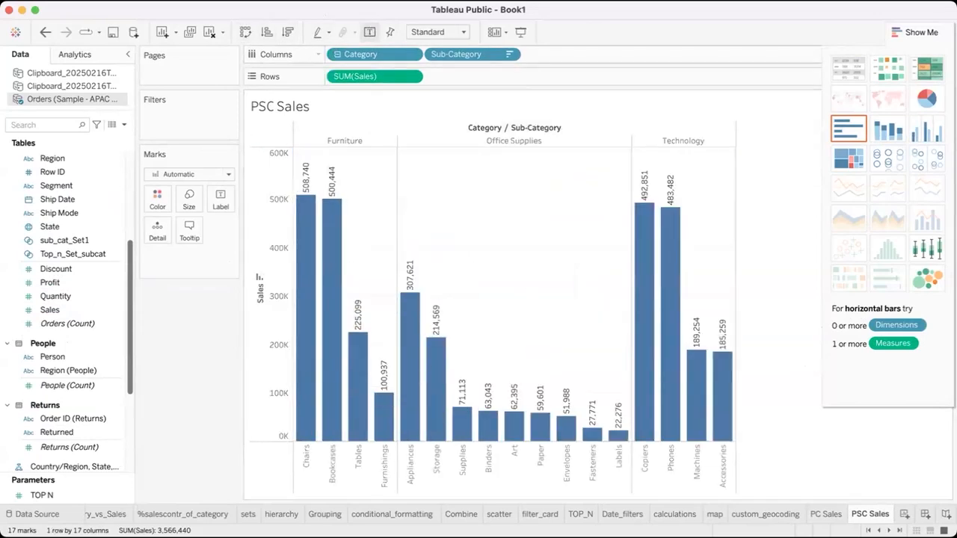
left_click(919, 32)
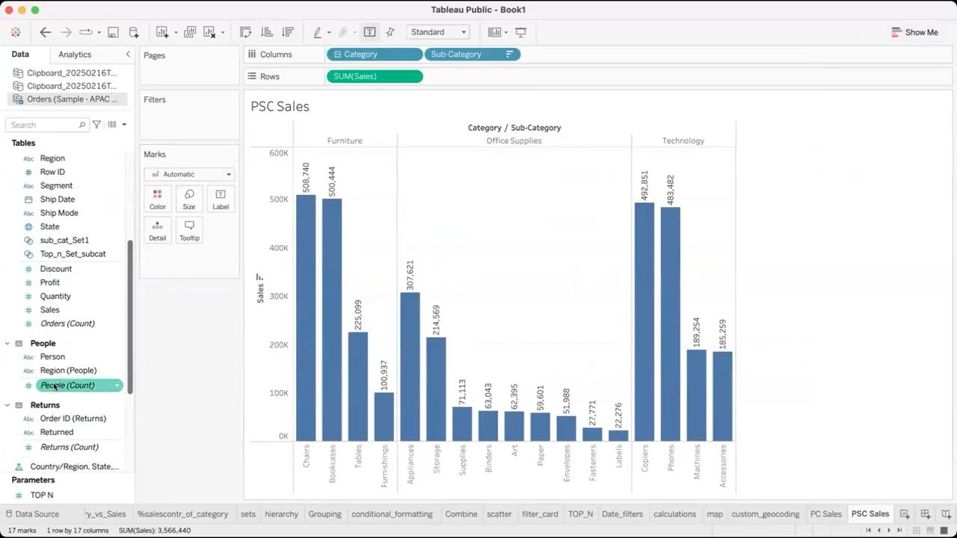
Color the bars on the PSC Sales sheet by Category
scroll(55, 386, "down", 3)
scroll(54, 374, "up", 5)
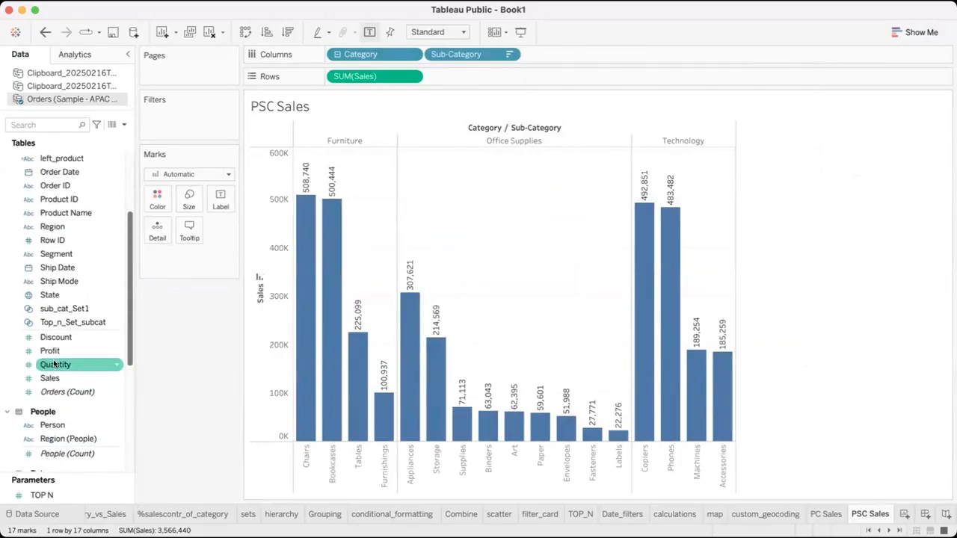
scroll(54, 364, "up", 3)
left_click_drag(66, 199, 156, 200)
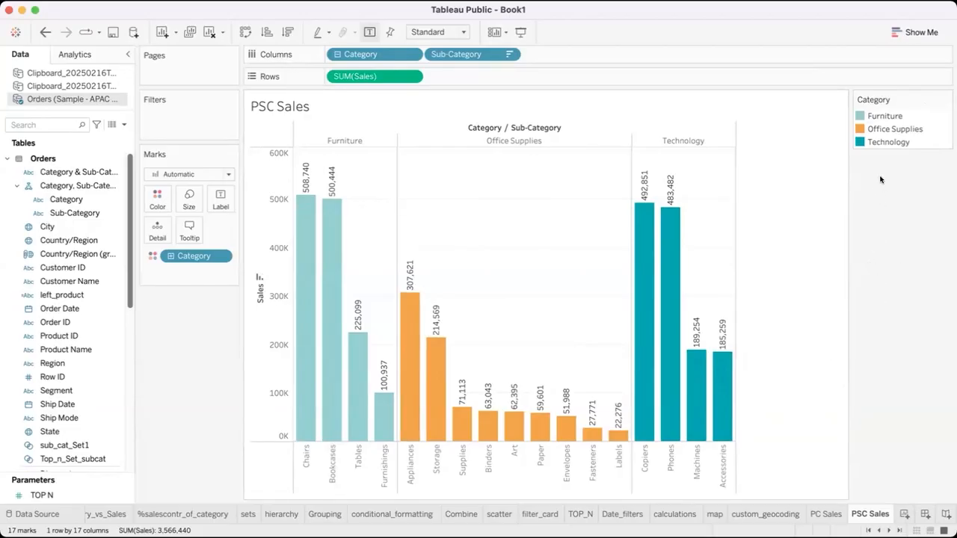
Compare the Furniture bar on PC Sales with the sub-category bars on PSC Sales, clearing the bar selection at the end
left_click(817, 516)
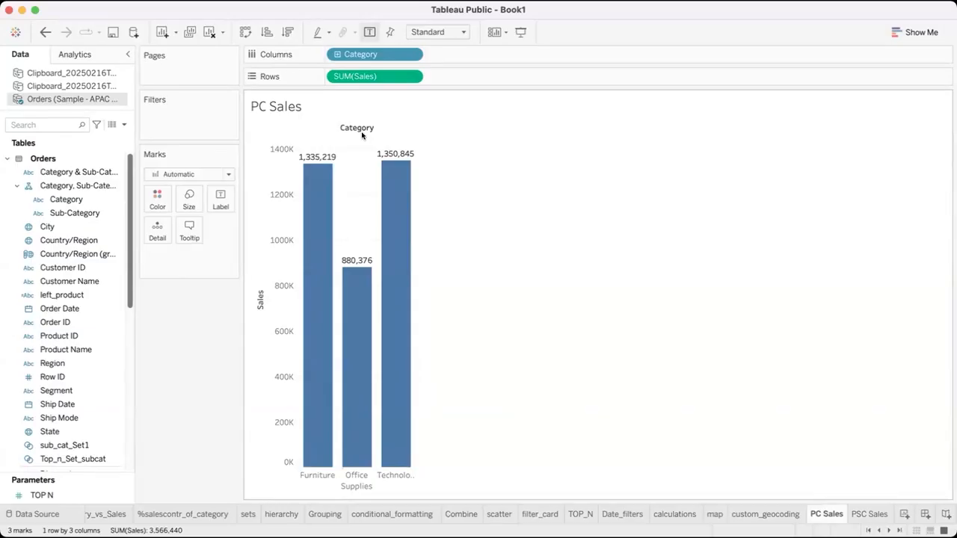
mouse_move(309, 179)
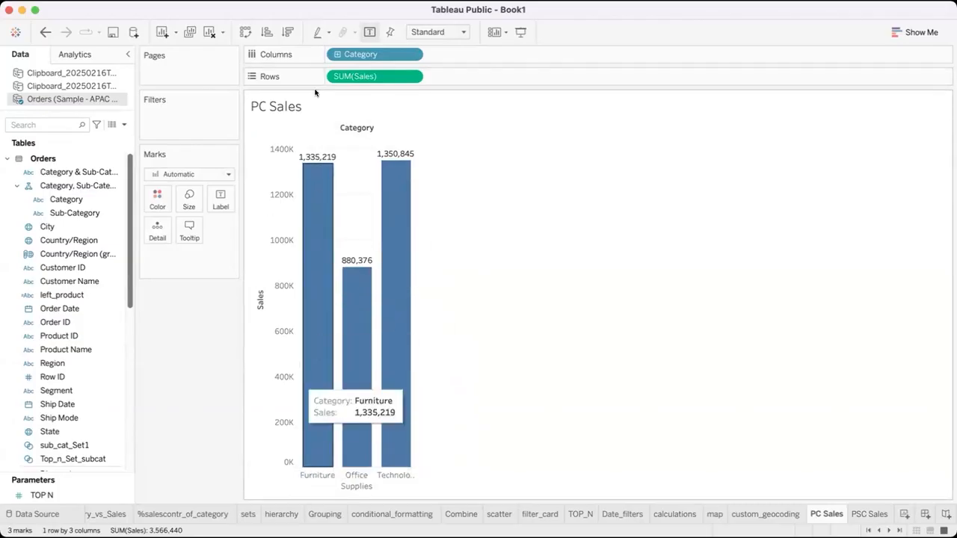
left_click(310, 194)
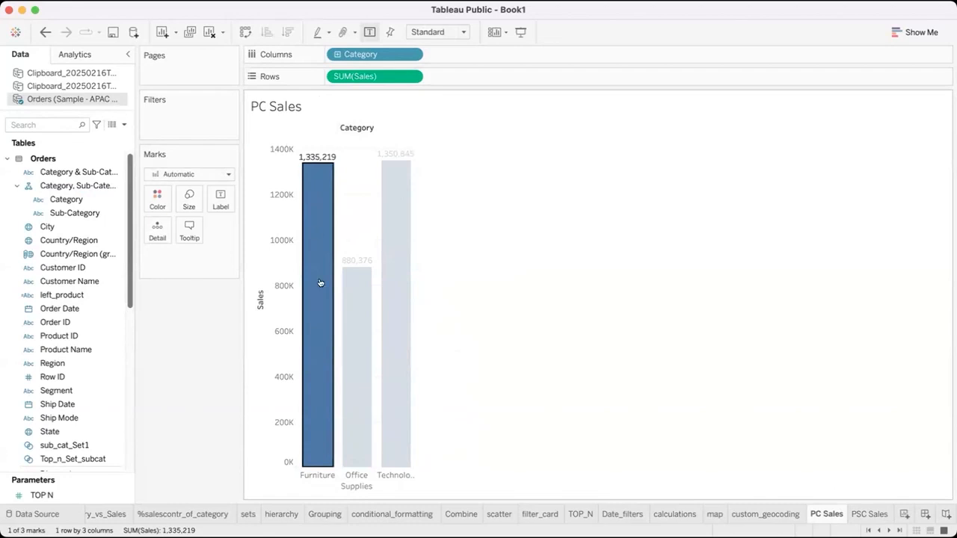
left_click(862, 515)
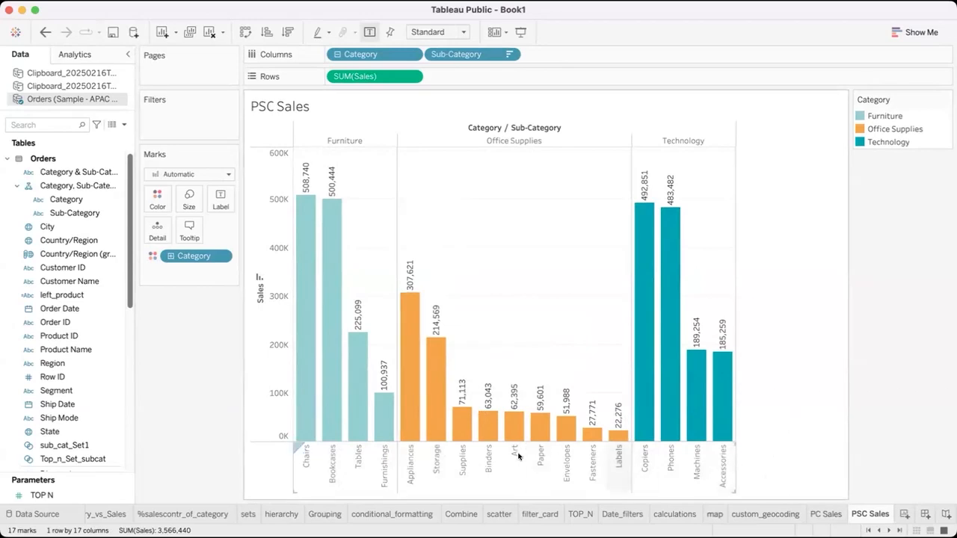
left_click(826, 514)
mouse_move(310, 355)
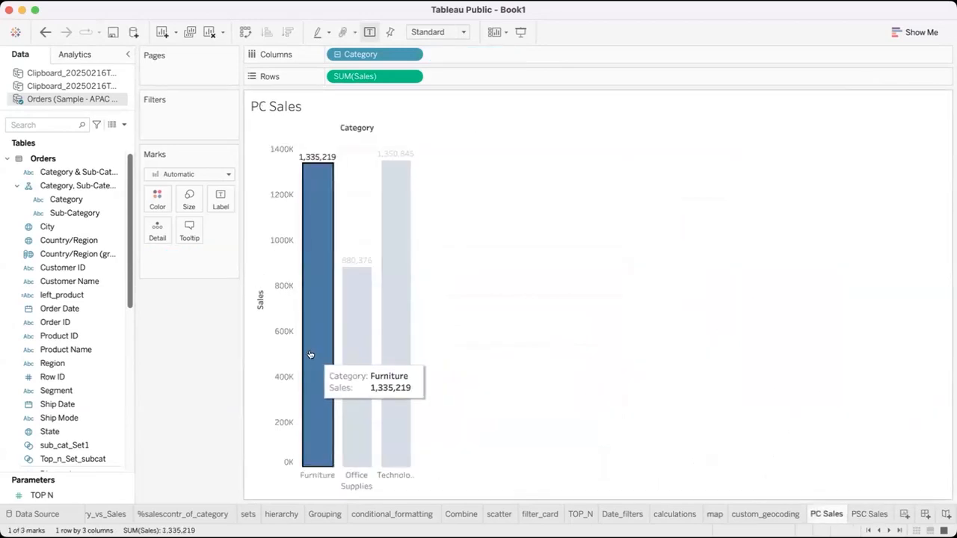
left_click(861, 513)
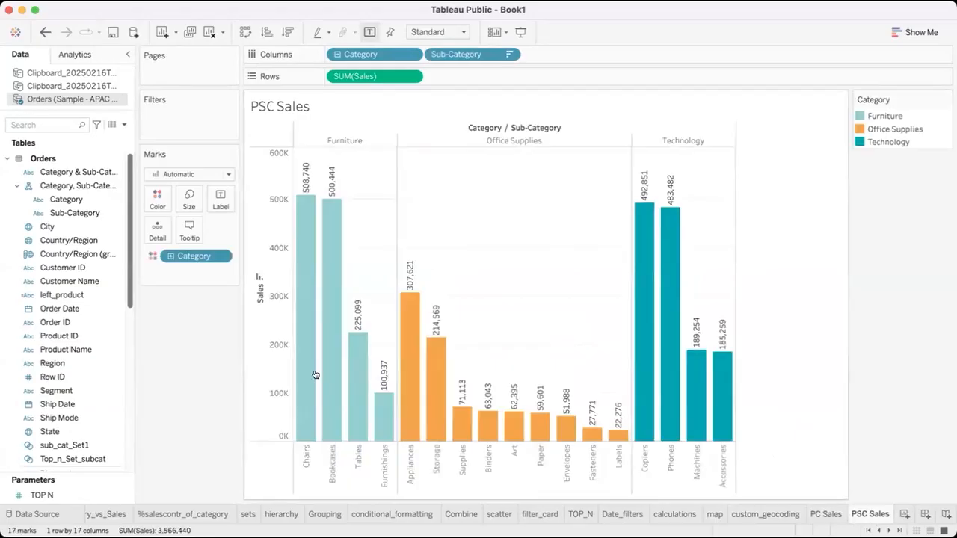
left_click(825, 514)
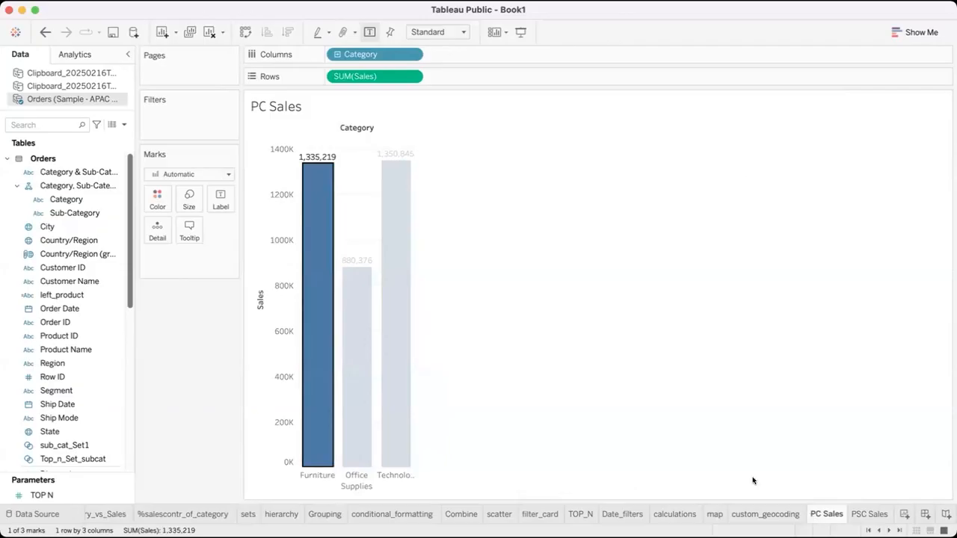
left_click(508, 363)
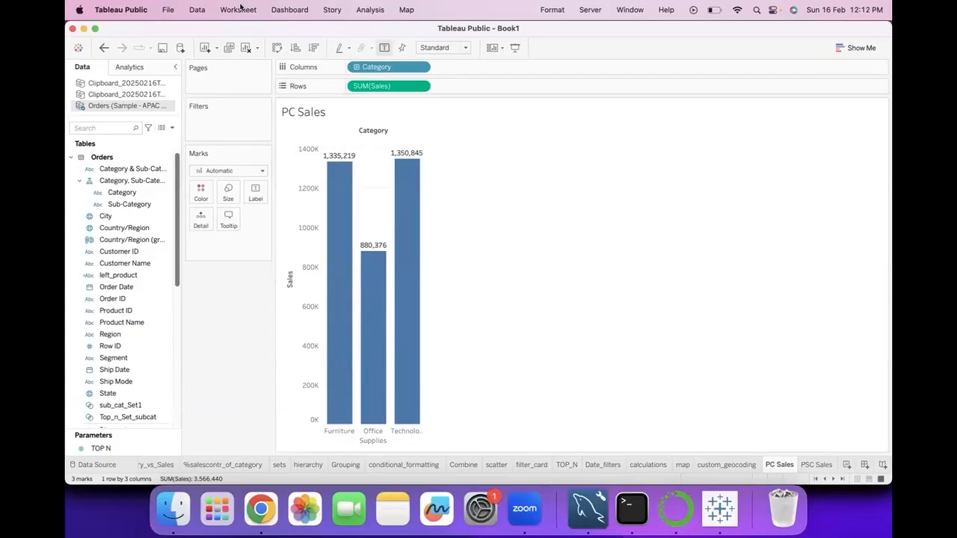
Start a new filter action for the workbook from the PC Sales sheet
left_click(239, 10)
left_click(239, 10)
left_click(239, 10)
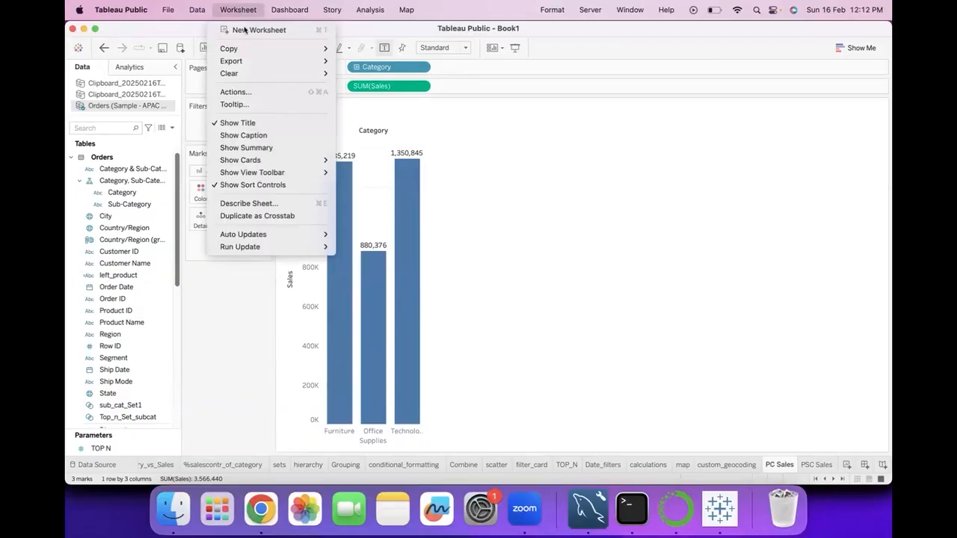
left_click(243, 92)
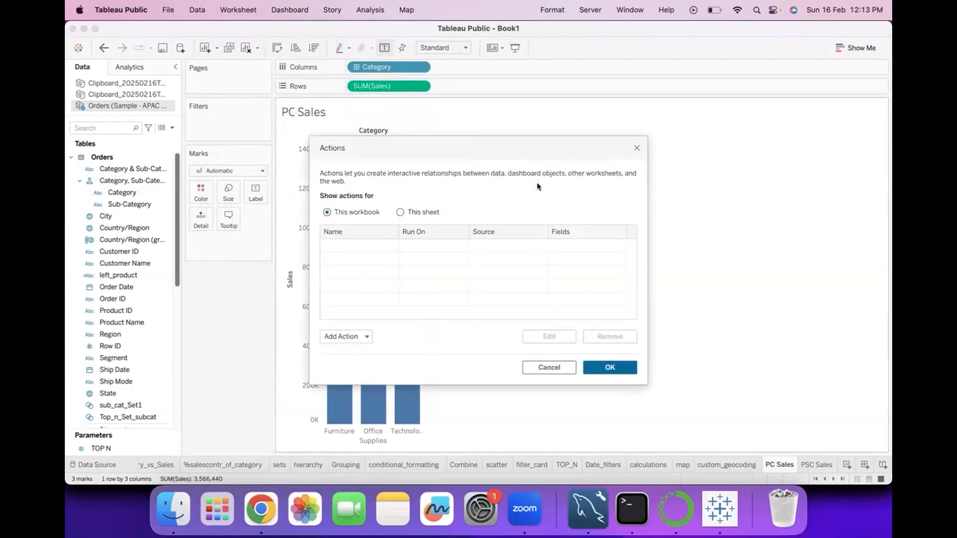
left_click(366, 337)
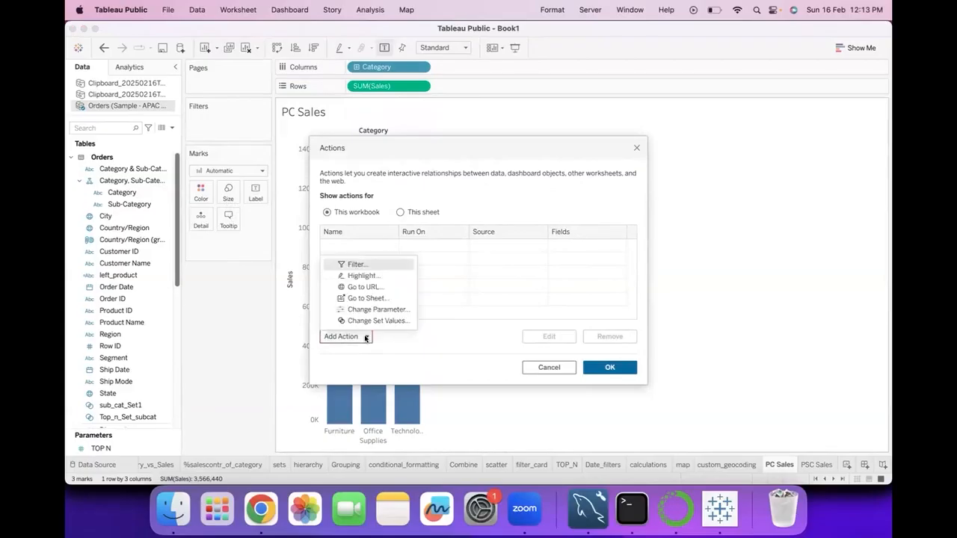
left_click(353, 265)
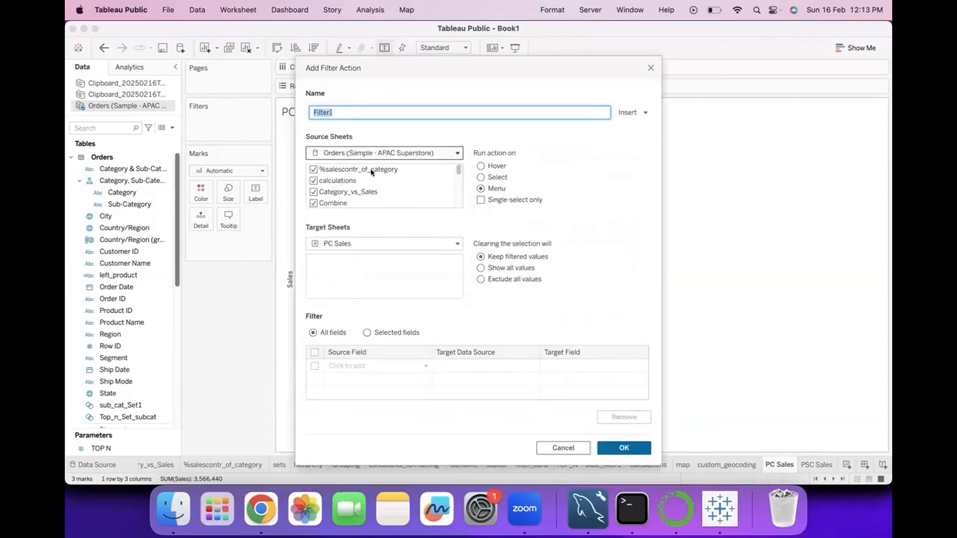
left_click(564, 50)
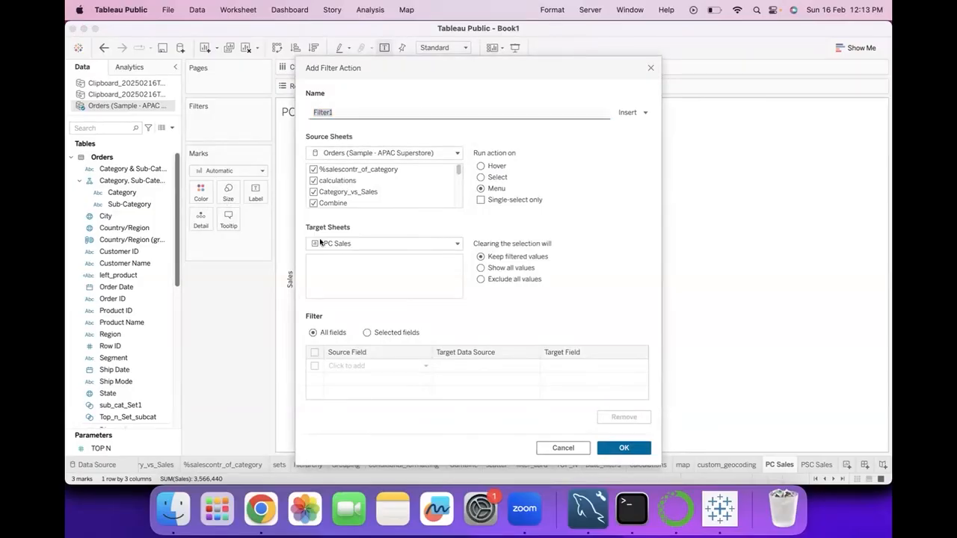
scroll(352, 201, "down", 10)
scroll(352, 202, "up", 10)
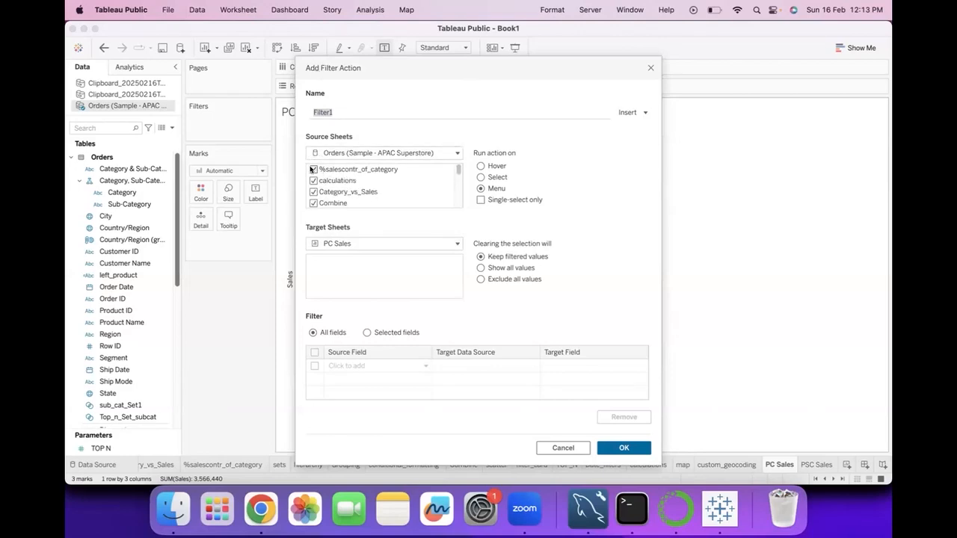
Exclude the sheets from %salescontr_of_category through filter_card from the filter action's source sheets
left_click(314, 169)
left_click(313, 180)
left_click(314, 192)
left_click(313, 203)
scroll(350, 207, "down", 1)
scroll(350, 207, "down", 2)
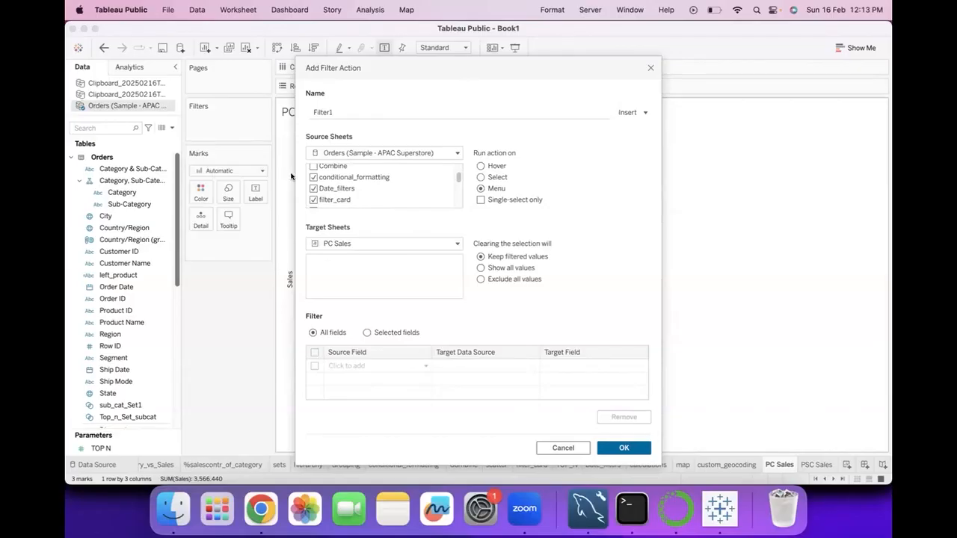
left_click(313, 177)
left_click(314, 188)
left_click(314, 201)
scroll(339, 202, "down", 3)
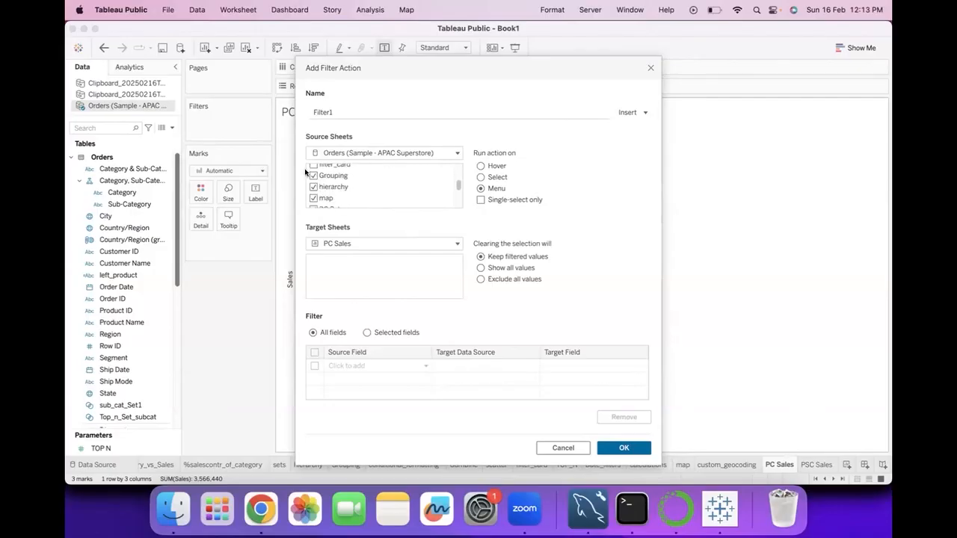
Exclude the remaining sheets, including map, PSC Sales, scatter, sets and TOP_N, leaving only PC Sales as the action's source
left_click(313, 198)
scroll(313, 198, "down", 2)
left_click(313, 196)
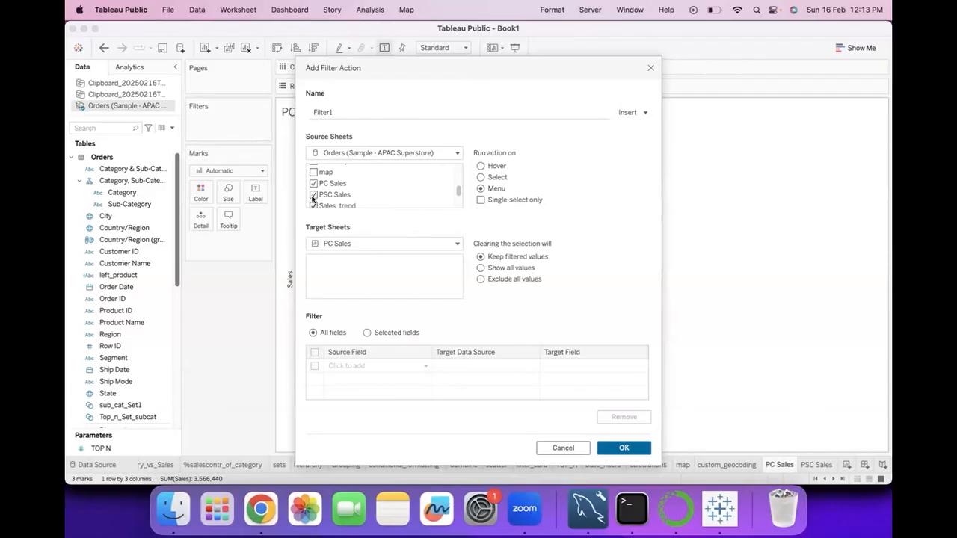
scroll(313, 197, "down", 1)
left_click(314, 190)
left_click(312, 200)
scroll(312, 197, "down", 3)
left_click(312, 181)
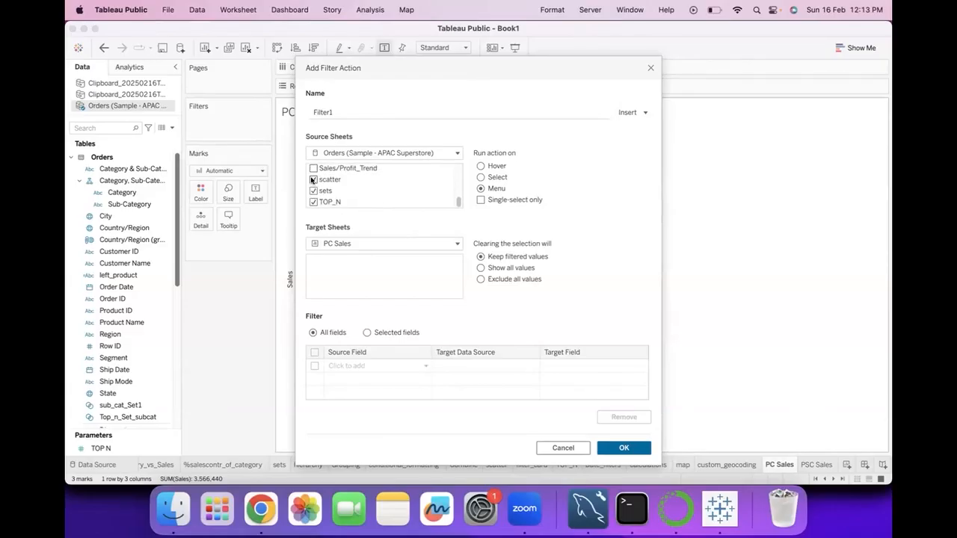
left_click(313, 190)
left_click(481, 201)
scroll(351, 172, "up", 3)
left_click(313, 197)
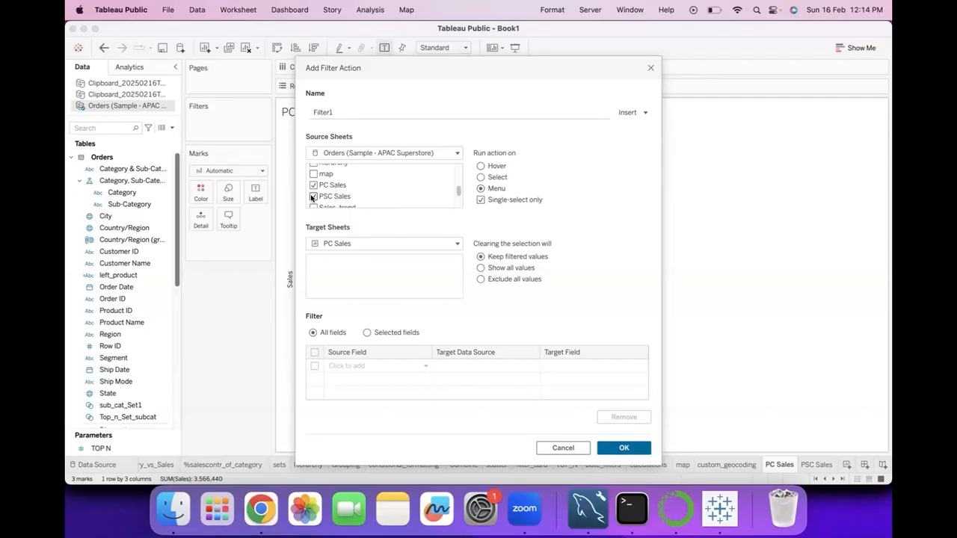
left_click(481, 200)
scroll(361, 172, "down", 3)
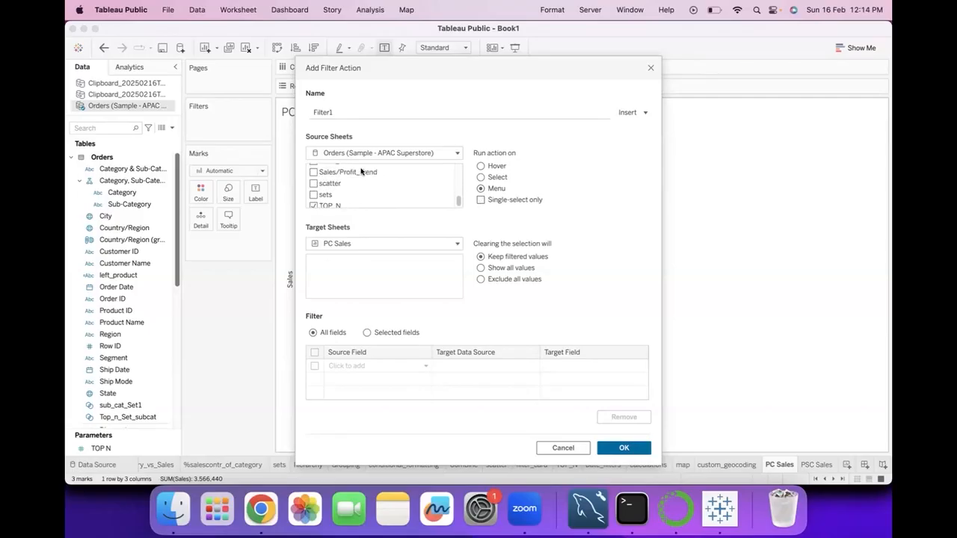
scroll(344, 193, "down", 1)
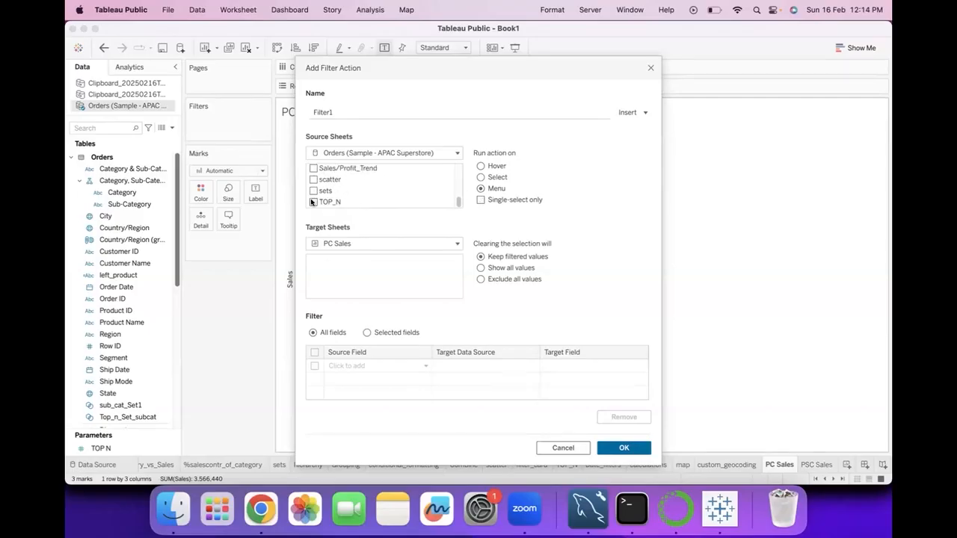
scroll(312, 202, "up", 10)
scroll(312, 202, "down", 10)
scroll(314, 198, "up", 3)
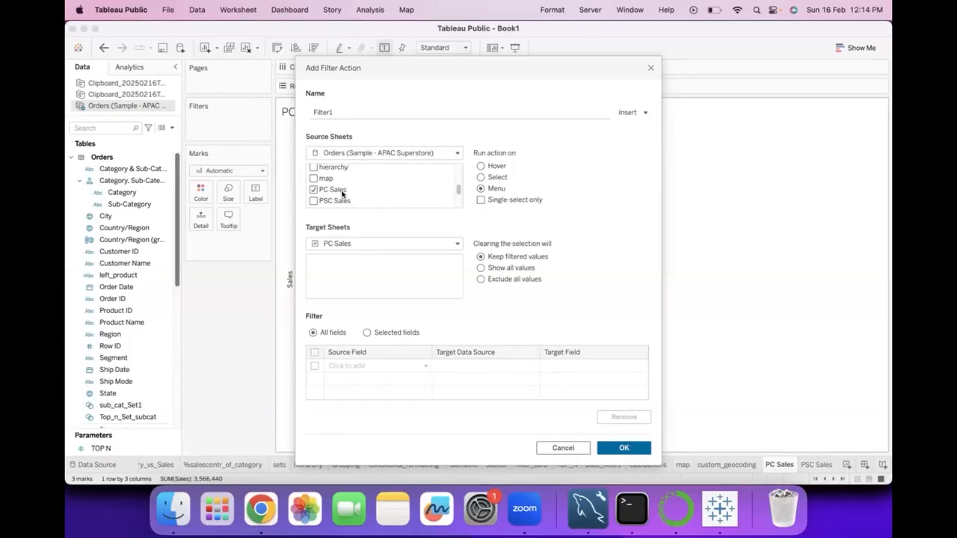
Set PSC Sales as the filter action's target sheet and save the action to the workbook
left_click_drag(505, 73, 482, 117)
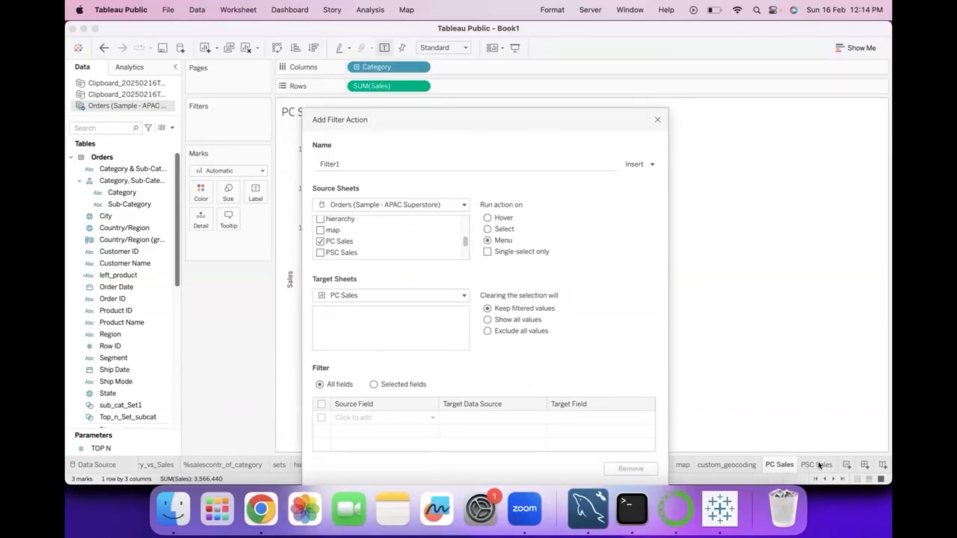
left_click(462, 296)
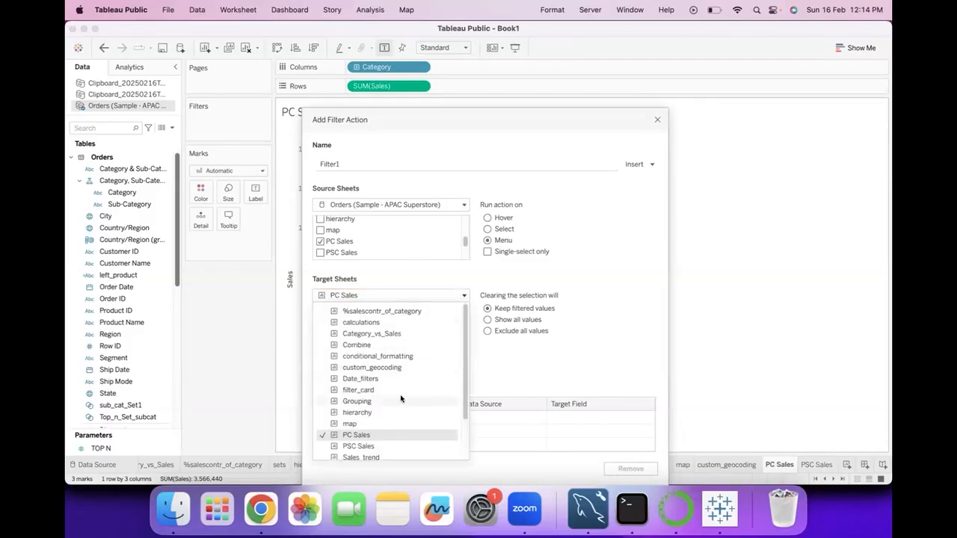
scroll(400, 399, "down", 2)
left_click(464, 296)
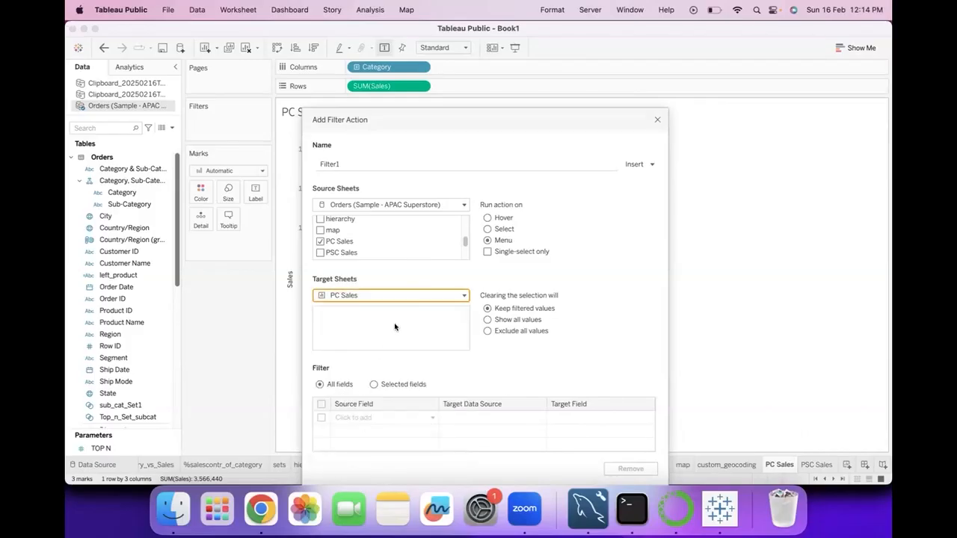
left_click(464, 297)
left_click(333, 447)
left_click(523, 335)
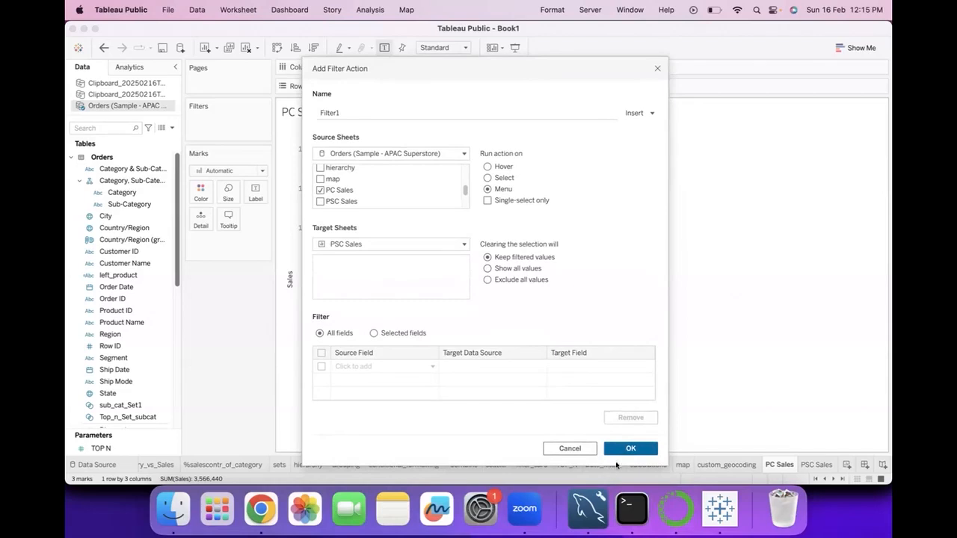
left_click(634, 450)
left_click(613, 370)
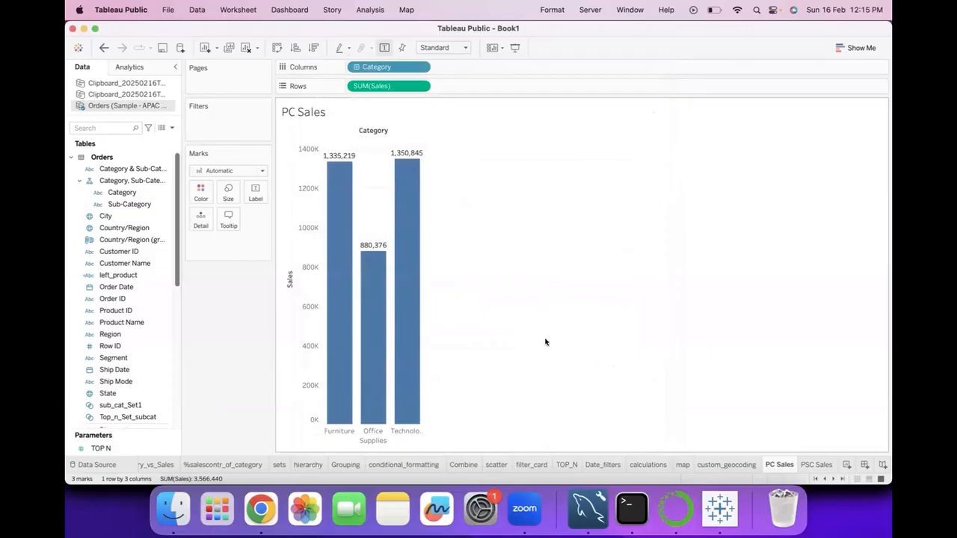
Select the Furniture bar on PC Sales, check the PSC Sales sheet, and clear the selection back on PC Sales
left_click(325, 246)
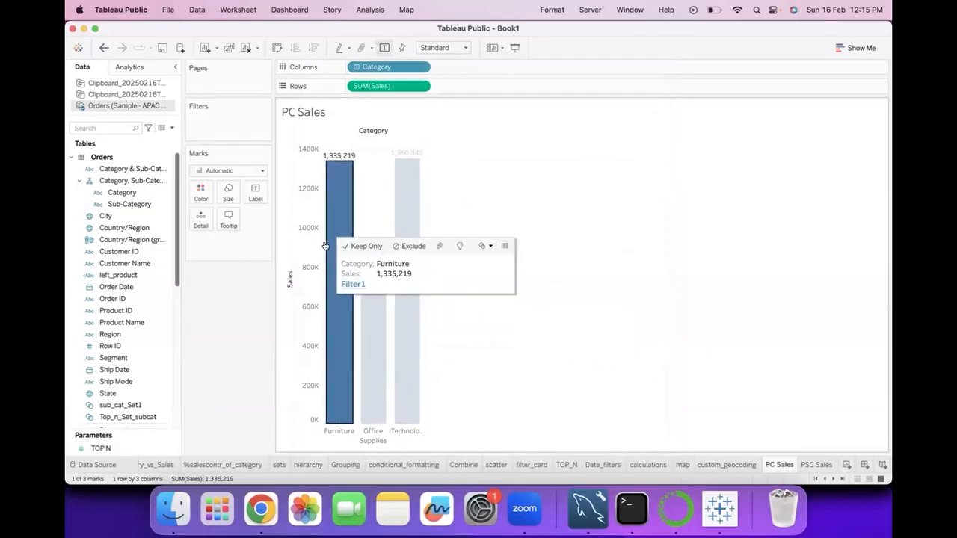
left_click(815, 465)
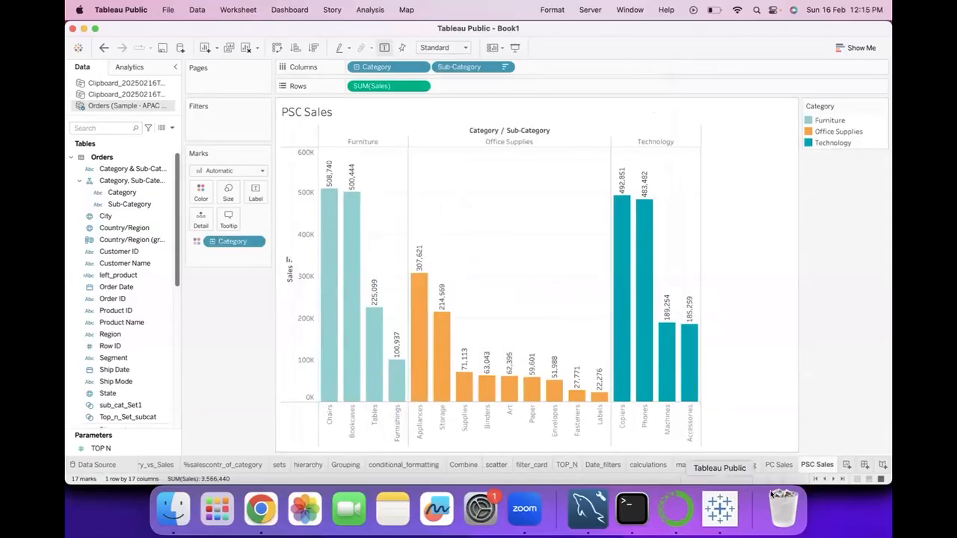
left_click(778, 465)
left_click(428, 280)
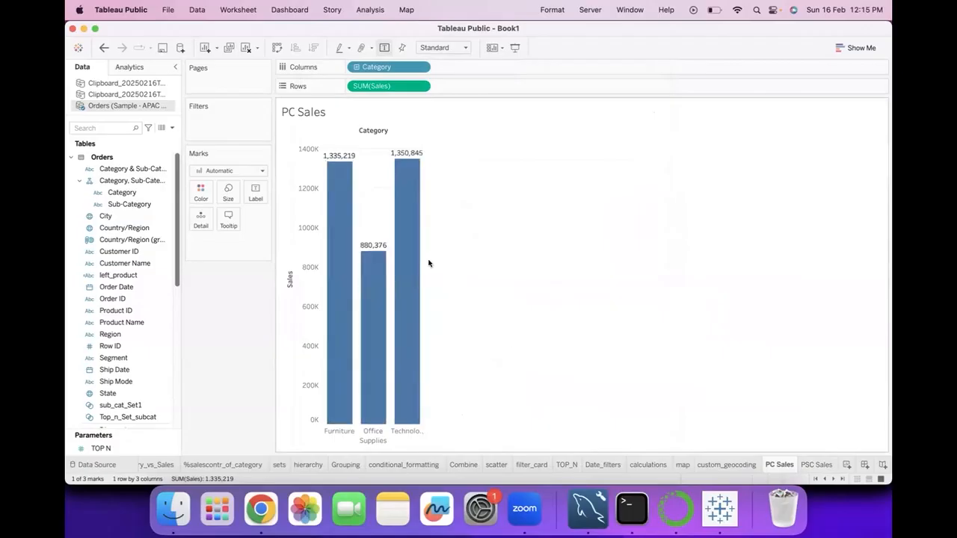
Run the Filter1 action from the Furniture bar on PC Sales to filter the PSC Sales sheet
left_click(342, 260)
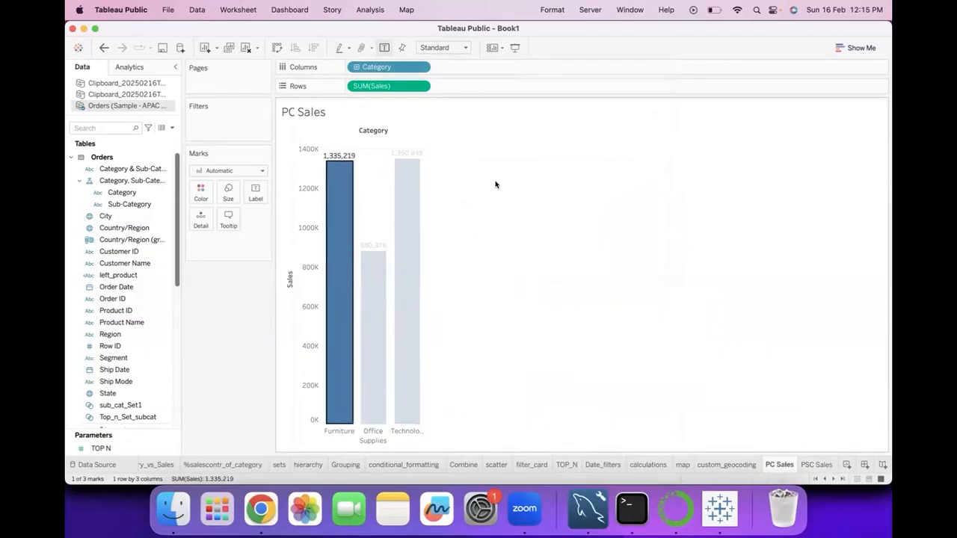
left_click(339, 233)
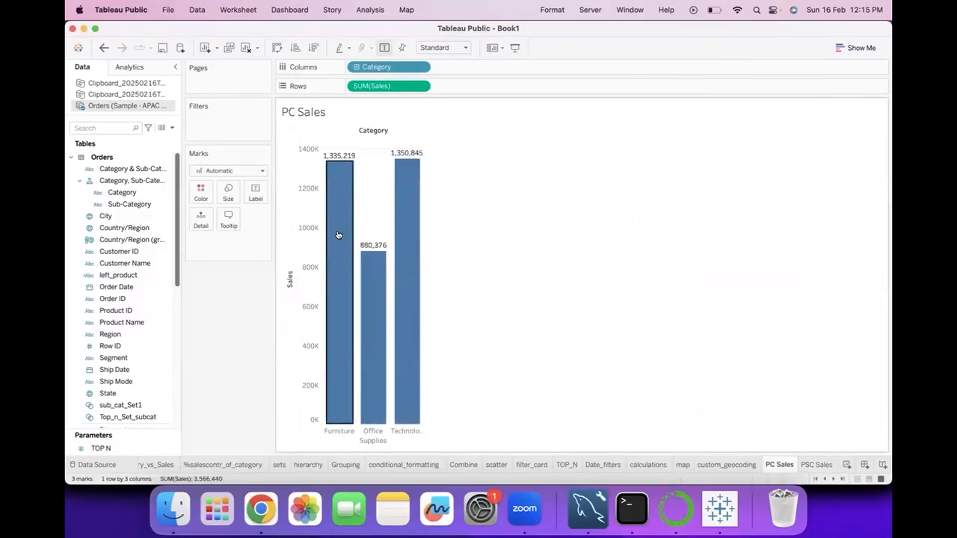
left_click(337, 234)
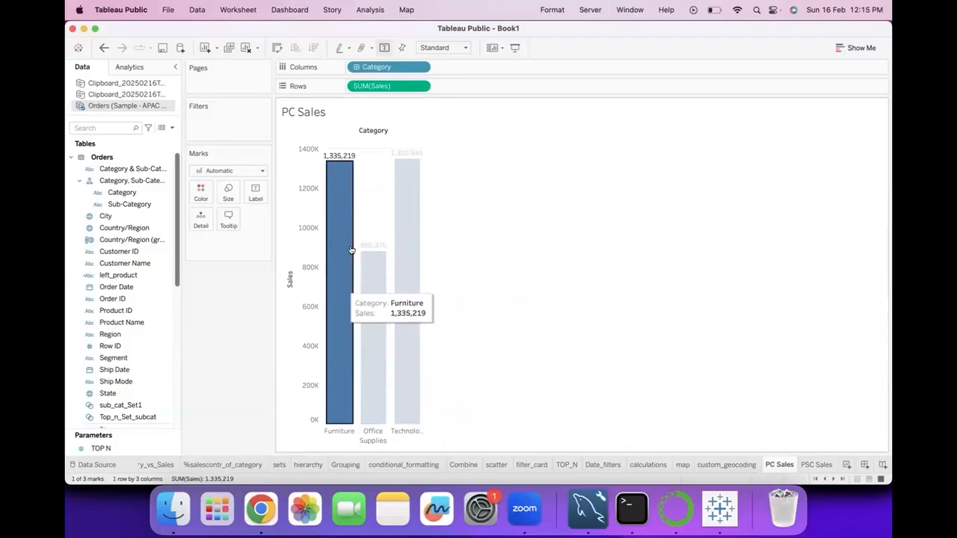
left_click(516, 182)
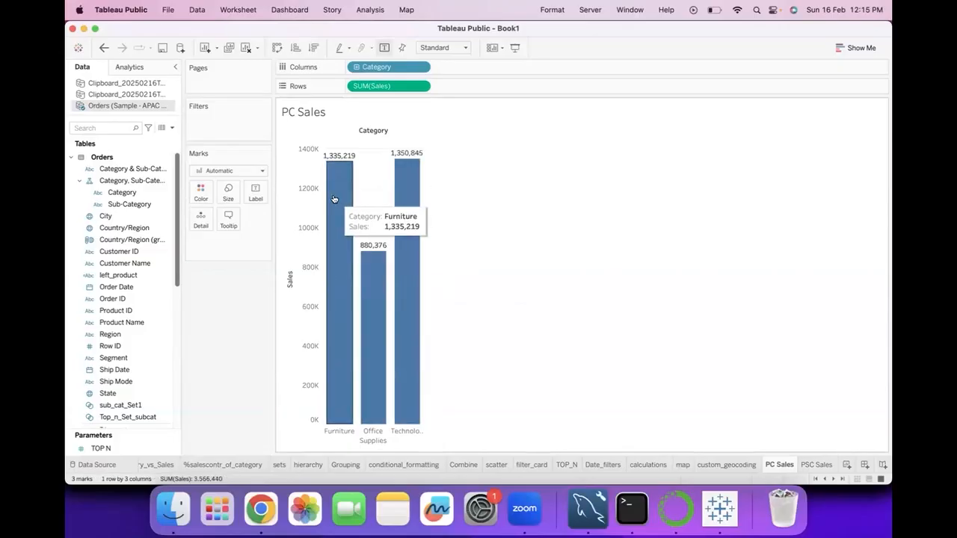
left_click(334, 199)
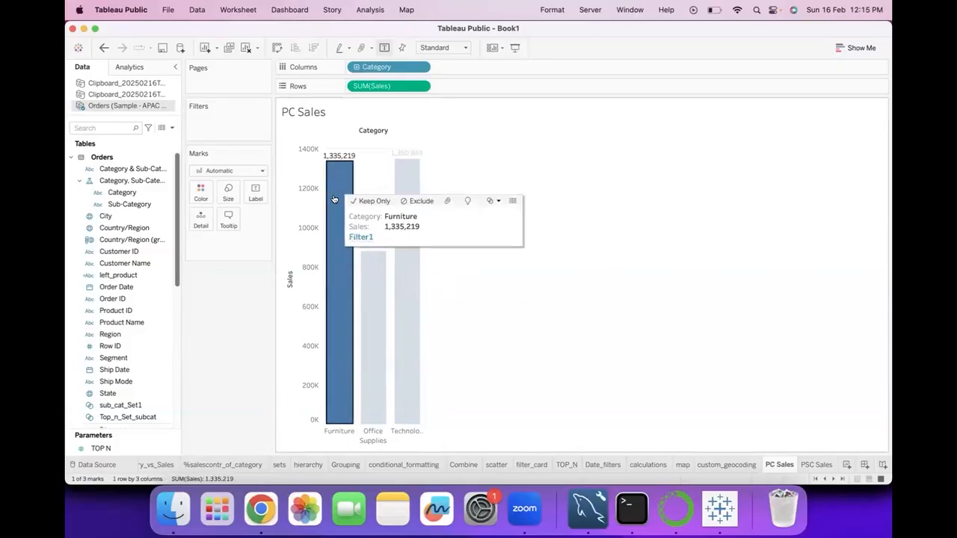
left_click(359, 237)
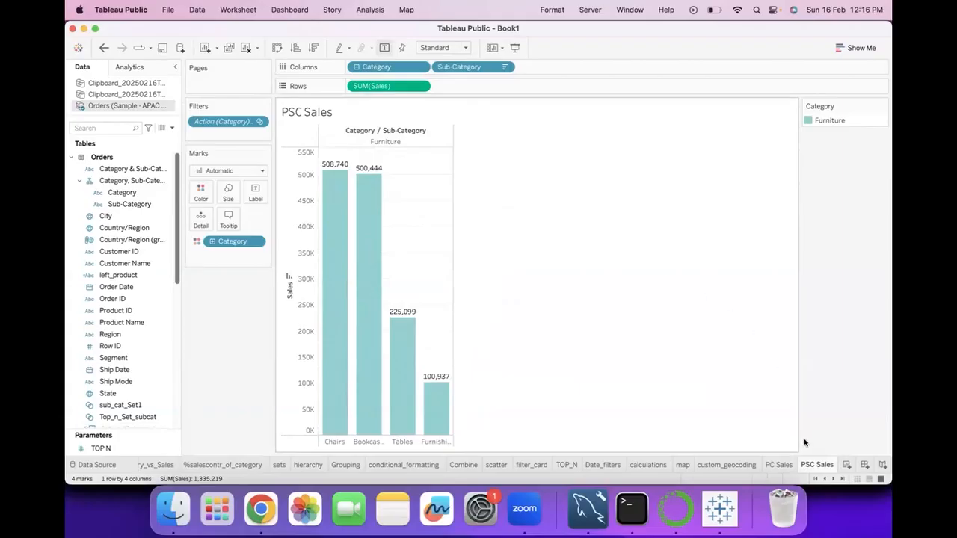
Clear the bar selection on PC Sales and check how the PSC Sales sheet responds, returning to PC Sales
left_click(778, 464)
left_click(483, 192)
left_click(823, 464)
left_click(776, 463)
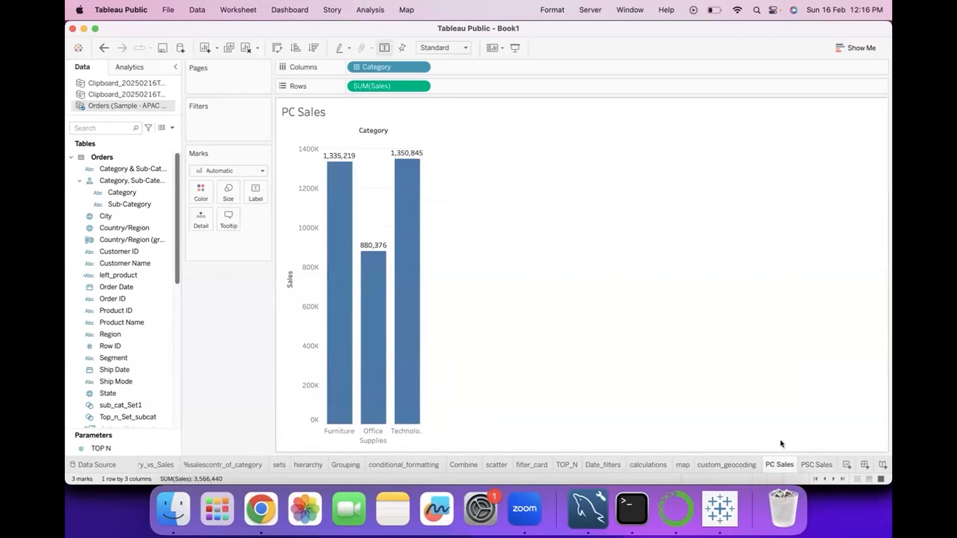
left_click(816, 464)
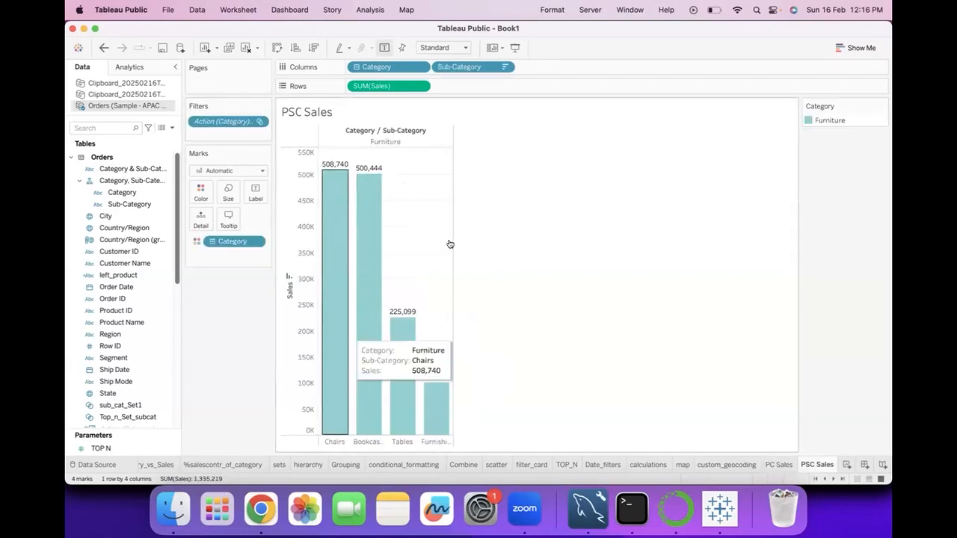
left_click(775, 465)
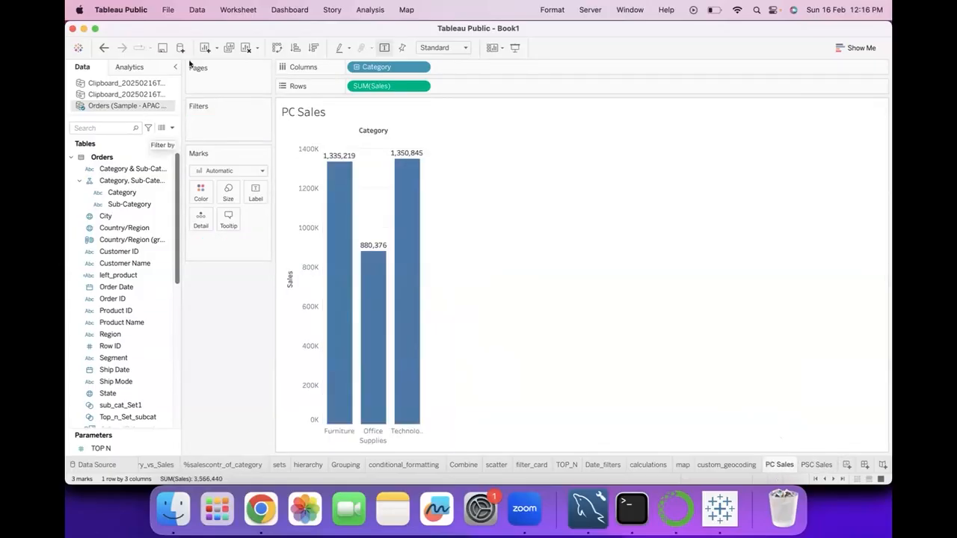
Review the Filter1 action's settings, cancel out of the editor, and select Filter1 in the workbook's action list
left_click(237, 9)
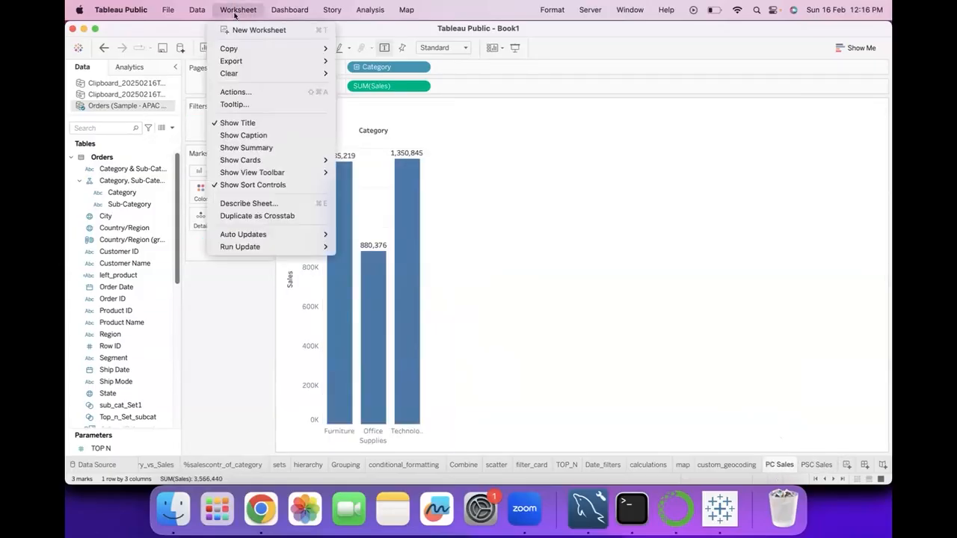
left_click(249, 90)
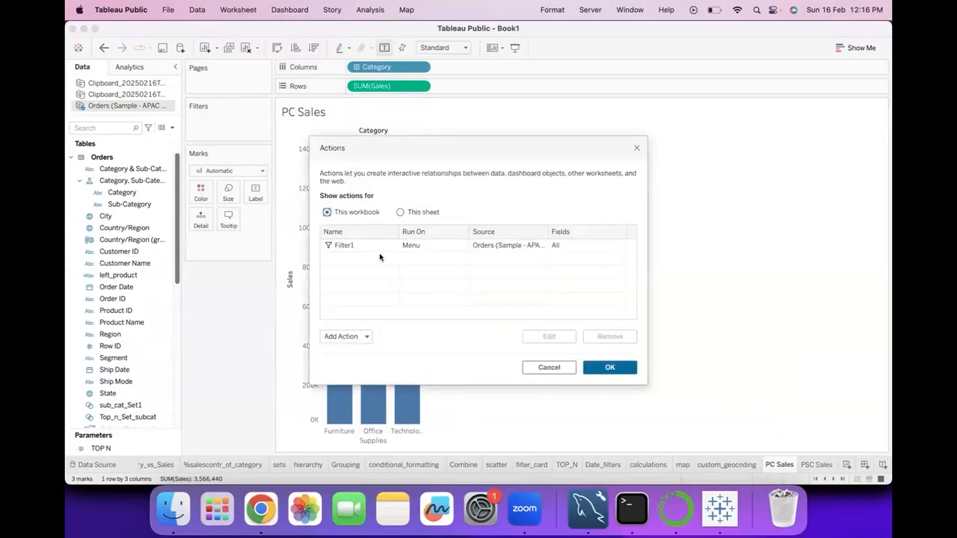
left_click(380, 249)
left_click(554, 336)
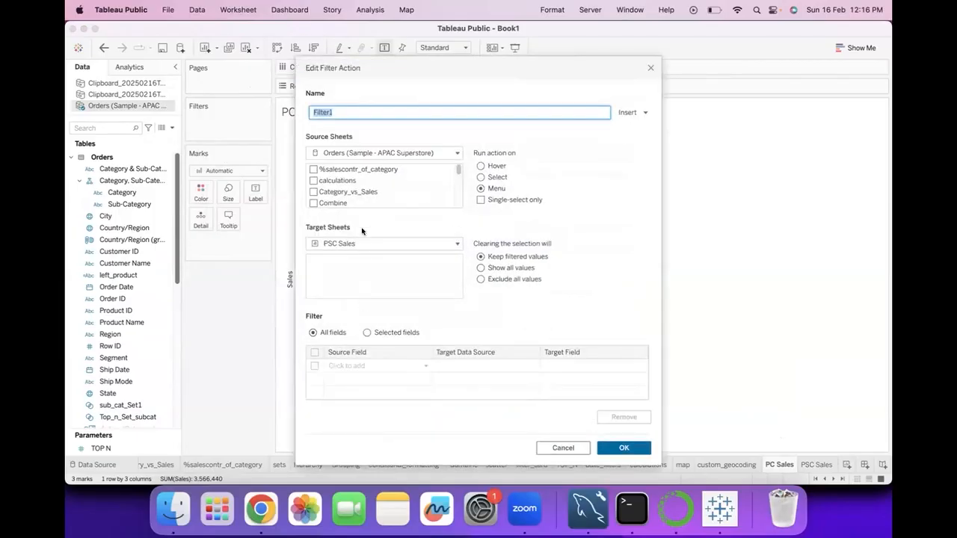
left_click(563, 447)
left_click(414, 247)
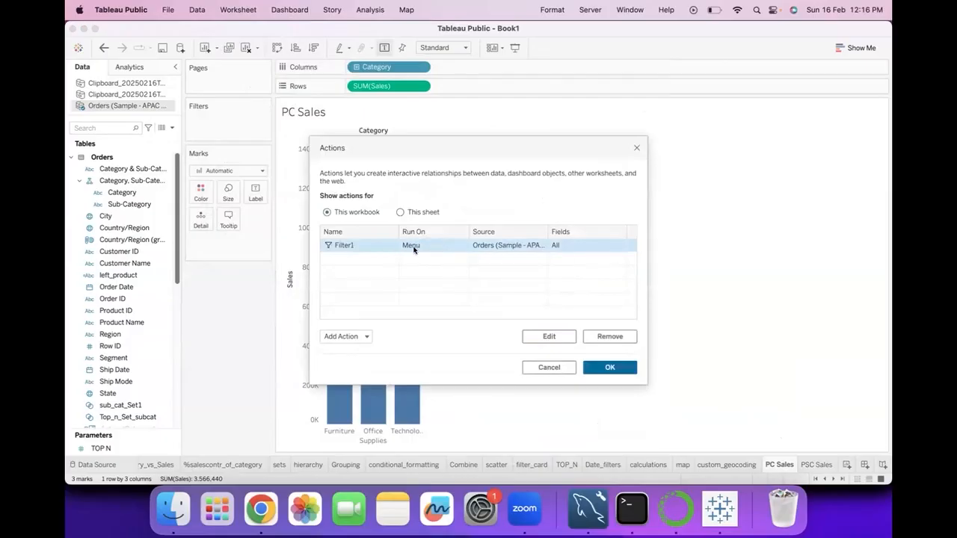
Edit the Filter1 action so it runs on Select, and apply the change to the workbook's actions
left_click(543, 337)
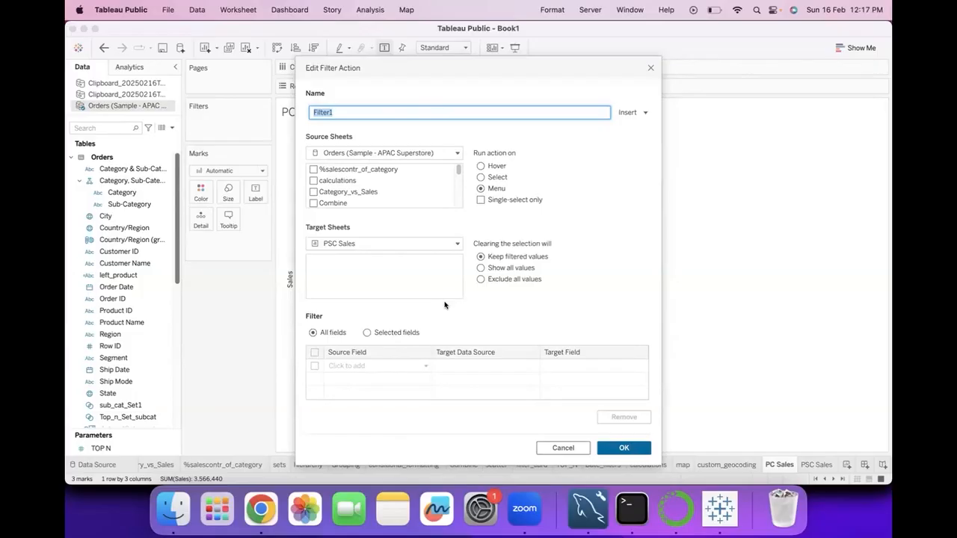
left_click(480, 177)
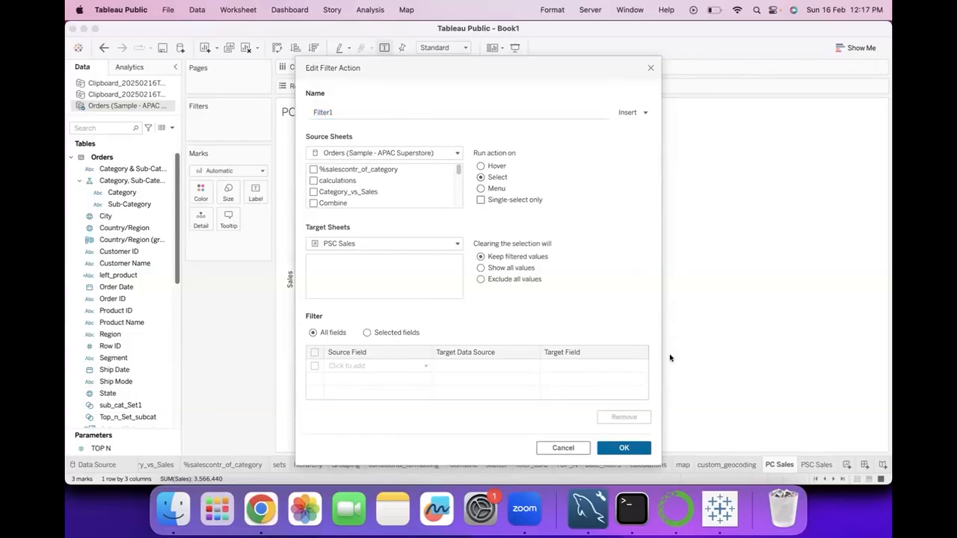
left_click(621, 448)
left_click(621, 367)
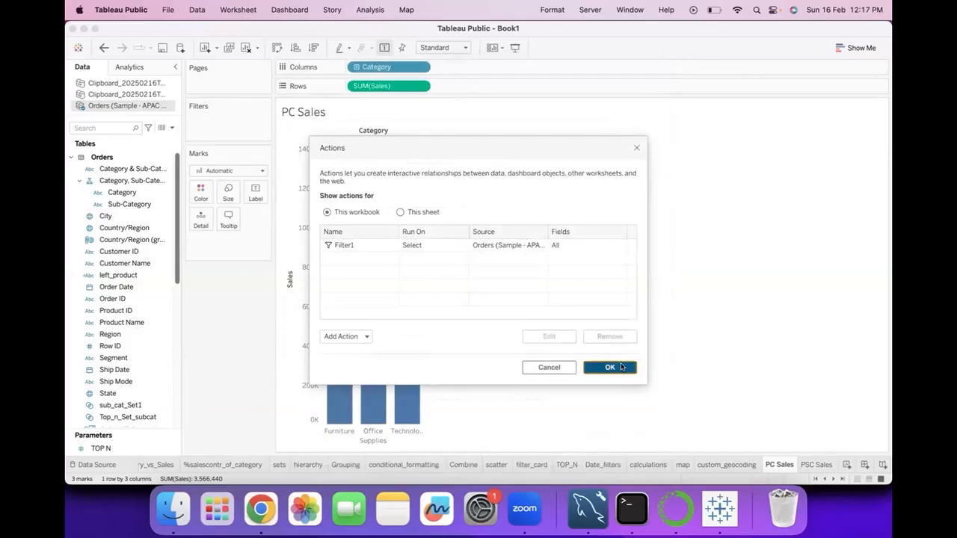
Filter PSC Sales by selecting the Office Supplies bar on PC Sales, and add the Technology bar to the selection
left_click(376, 347)
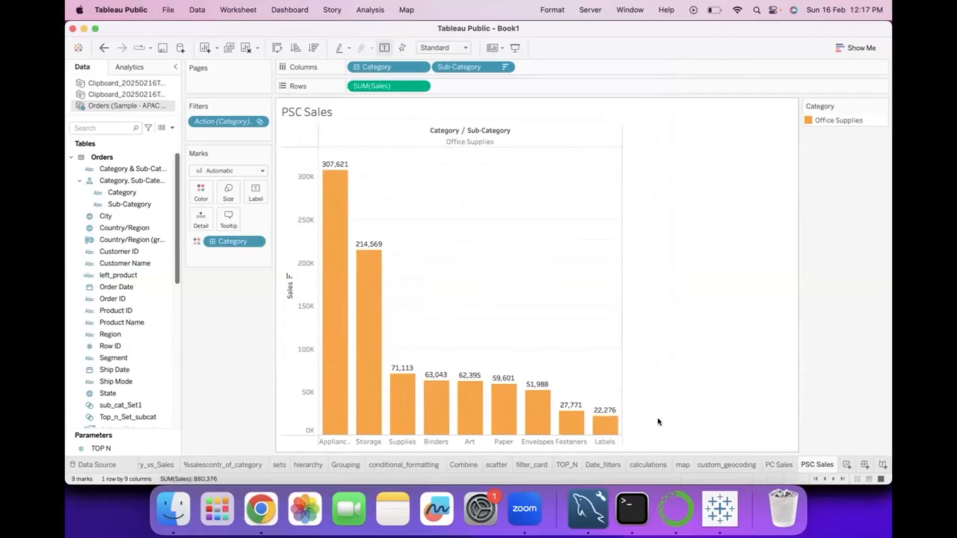
left_click(780, 464)
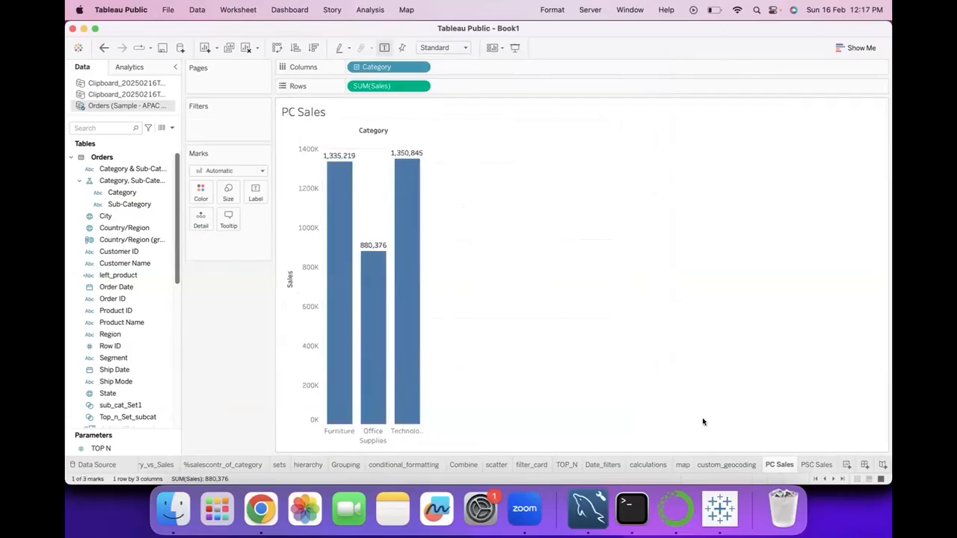
left_click(401, 272, "super")
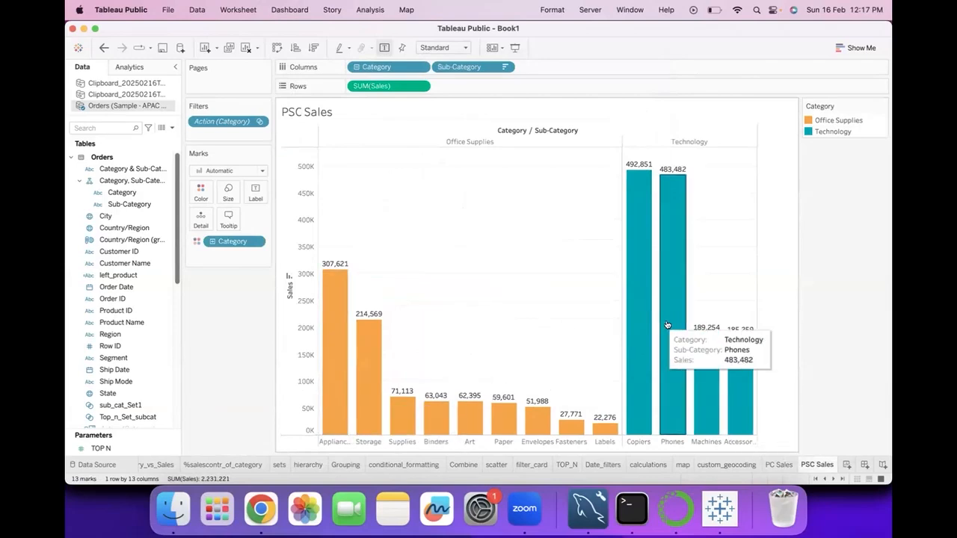
Reduce the PC Sales selection to Technology, clear it, and check how PSC Sales responds before returning to PC Sales
left_click(778, 465)
left_click(396, 311)
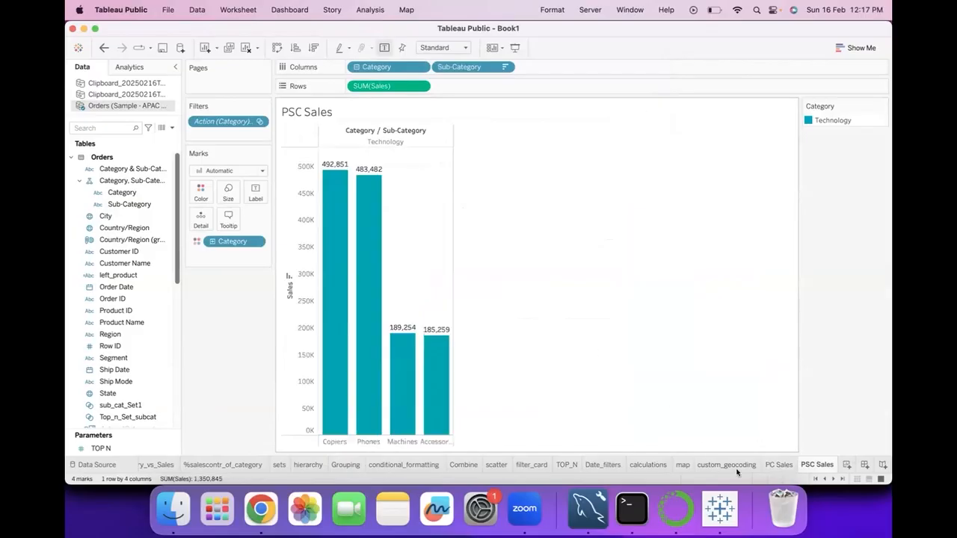
left_click(777, 465)
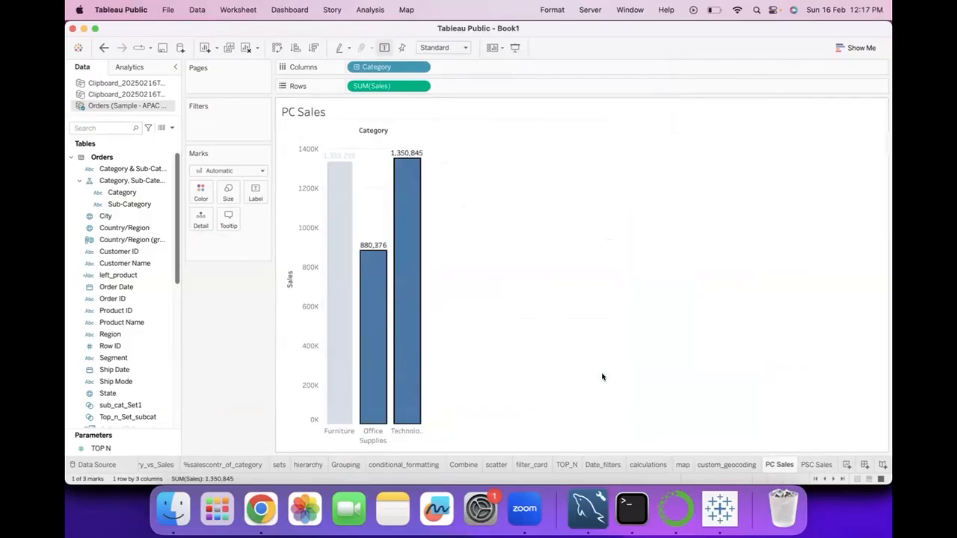
left_click(817, 465)
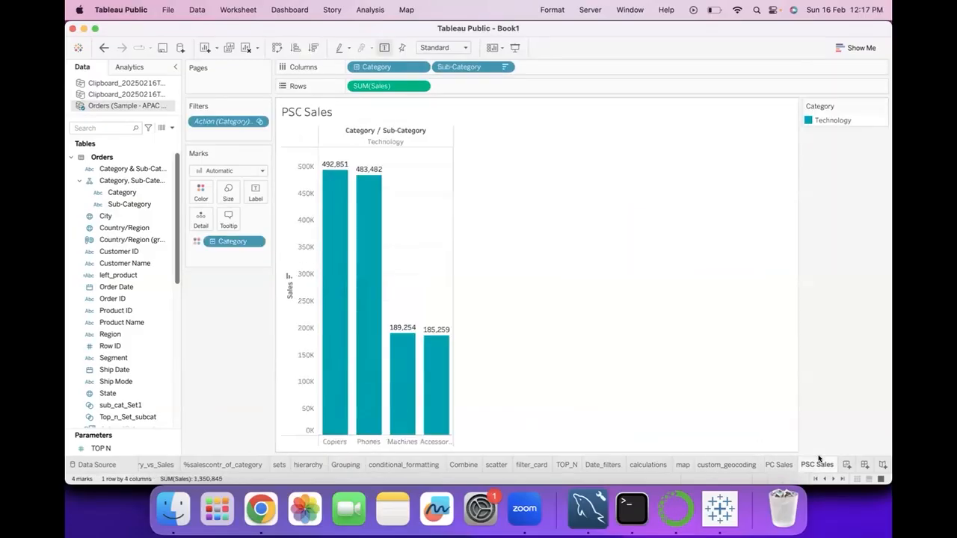
left_click(779, 465)
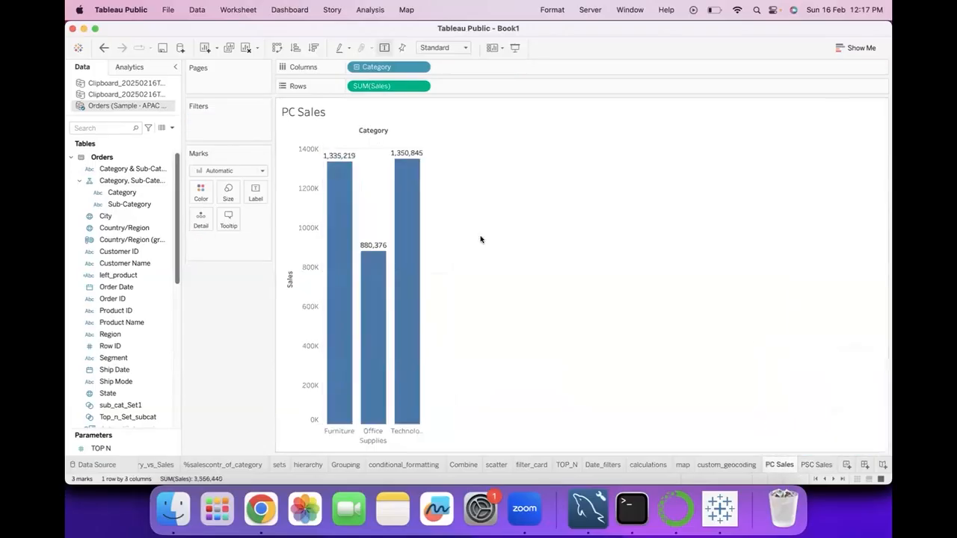
Filter PSC Sales from the Furniture bar on PC Sales, extending the selection to Office Supplies and Technology one at a time
left_click(346, 264)
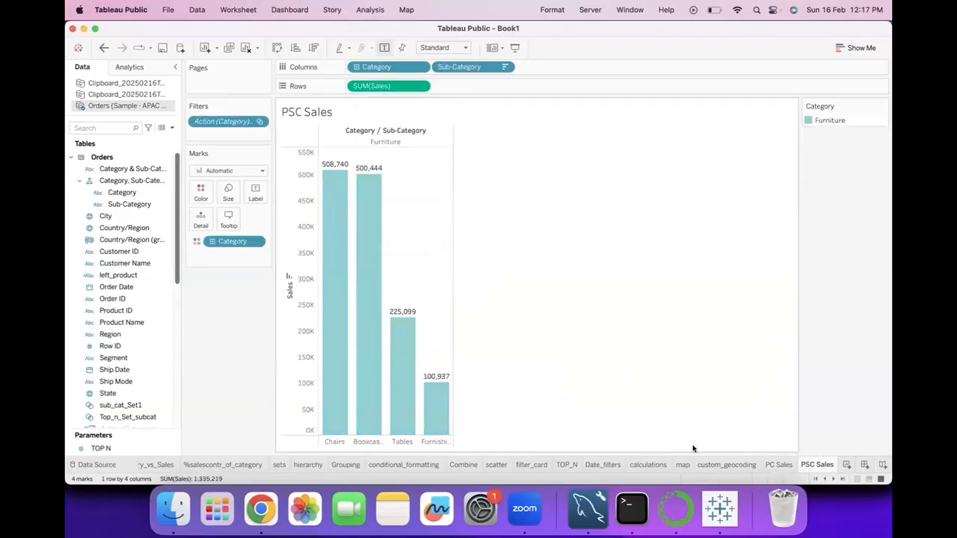
left_click(775, 469)
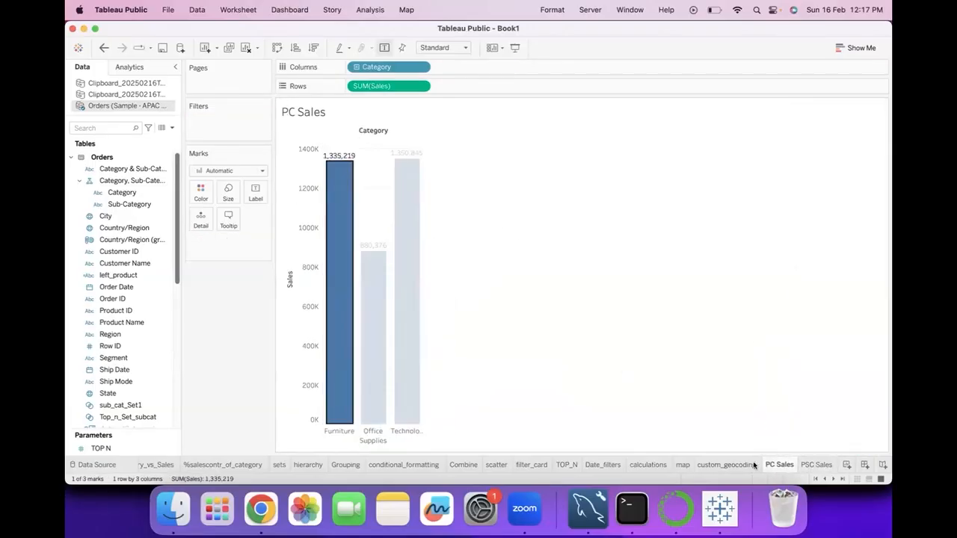
left_click(377, 346, "super")
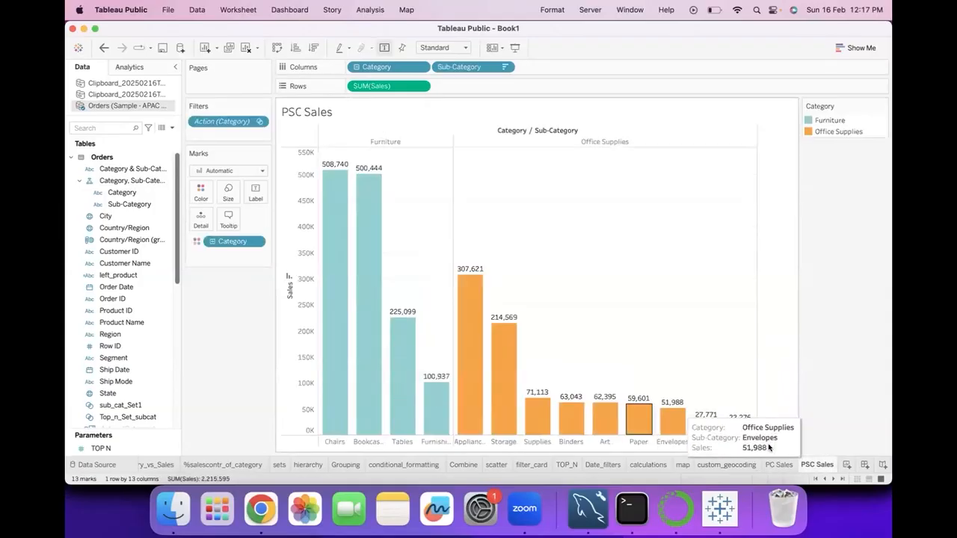
left_click(779, 464)
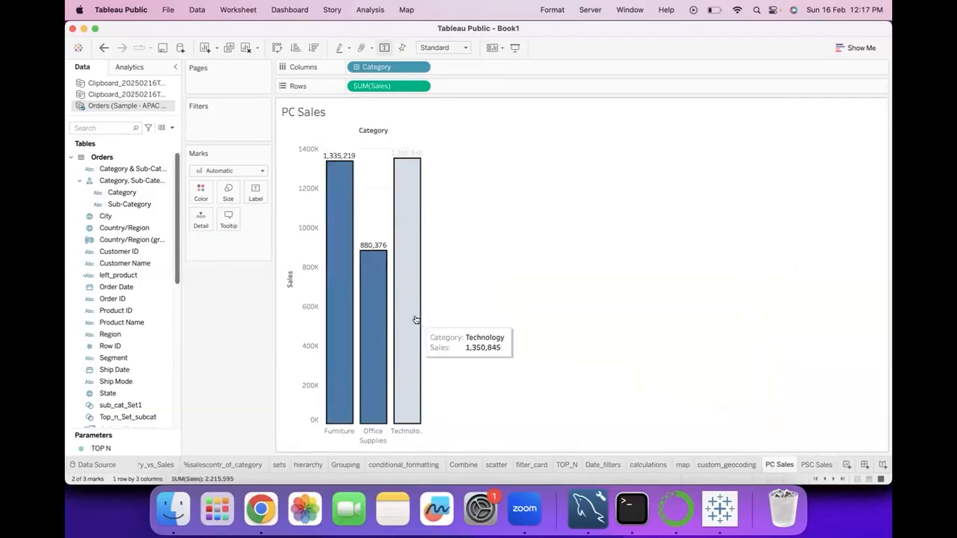
left_click(416, 320, "super")
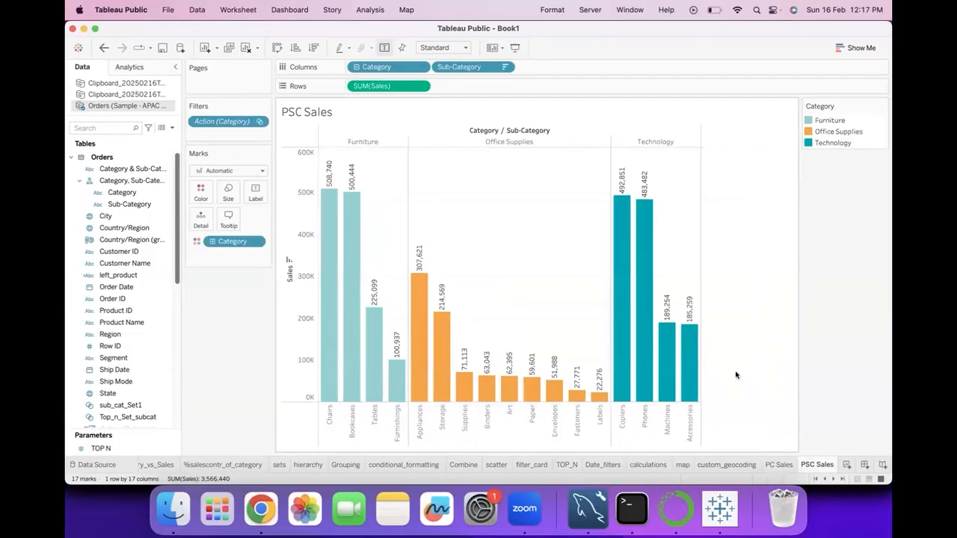
Clear all selected bars on PC Sales, check the PSC Sales sheet, and return to PC Sales
left_click(788, 465)
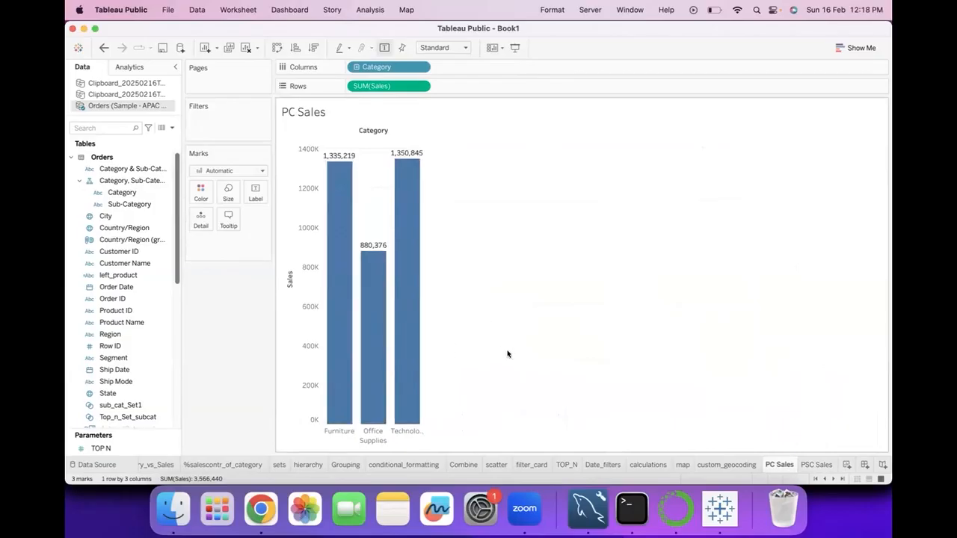
left_click(811, 465)
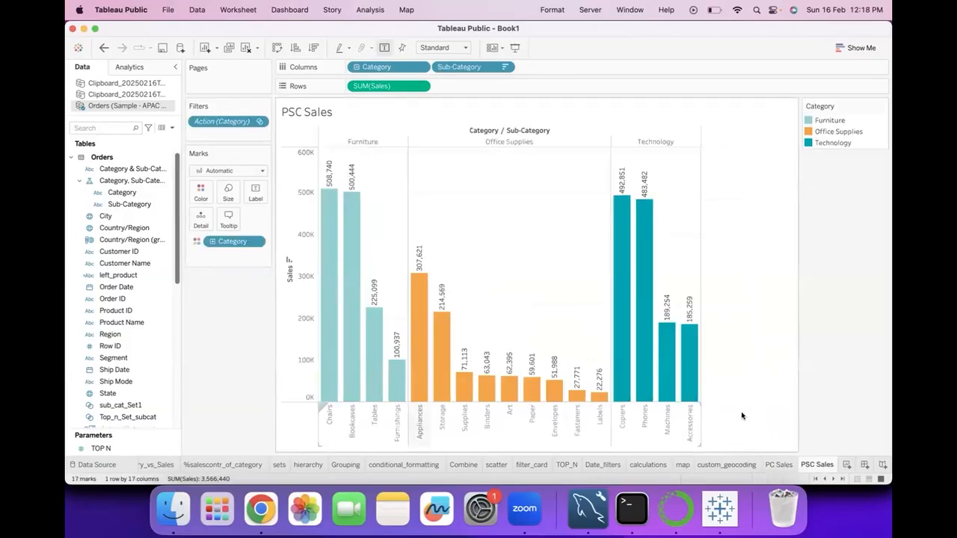
left_click(779, 464)
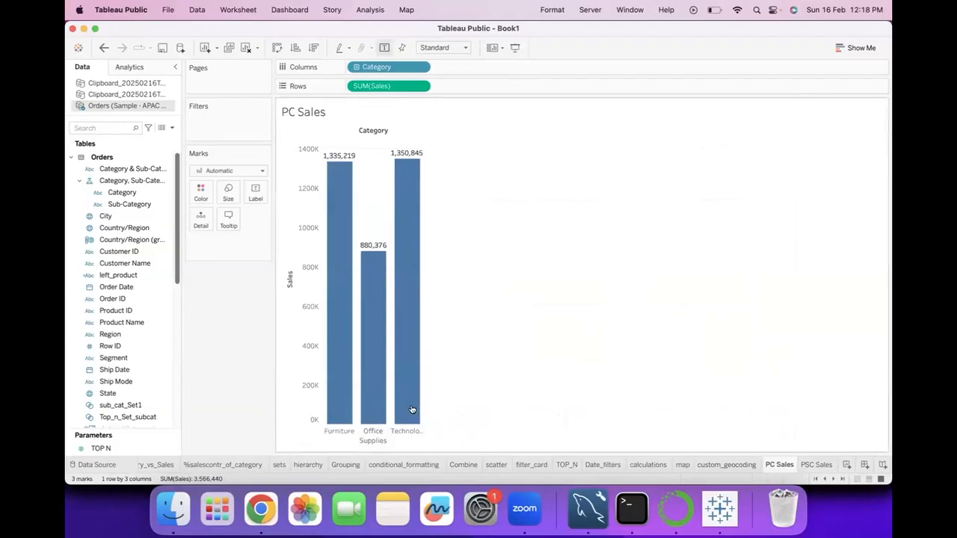
Filter PSC Sales by selecting only the Technology bar, and clear the selection back on PC Sales
left_click(403, 407)
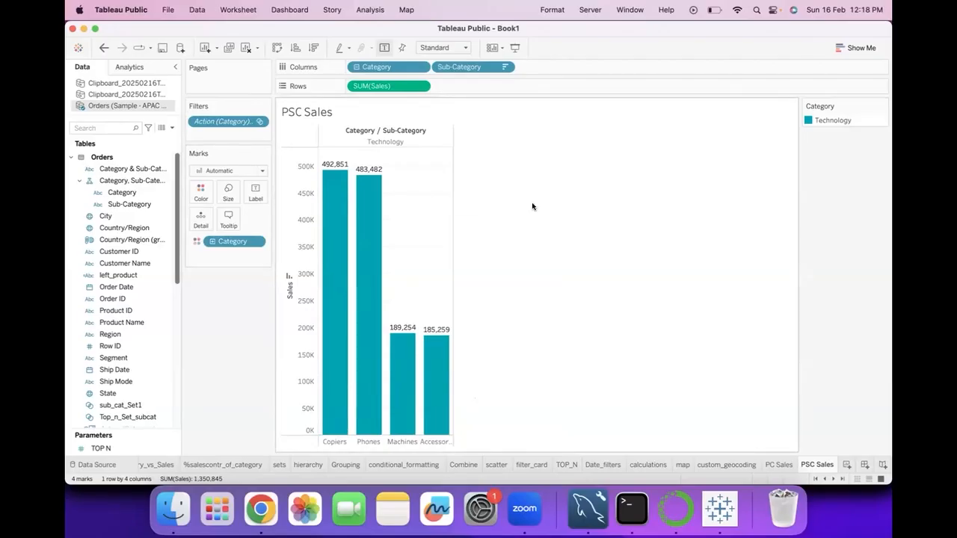
left_click(775, 465)
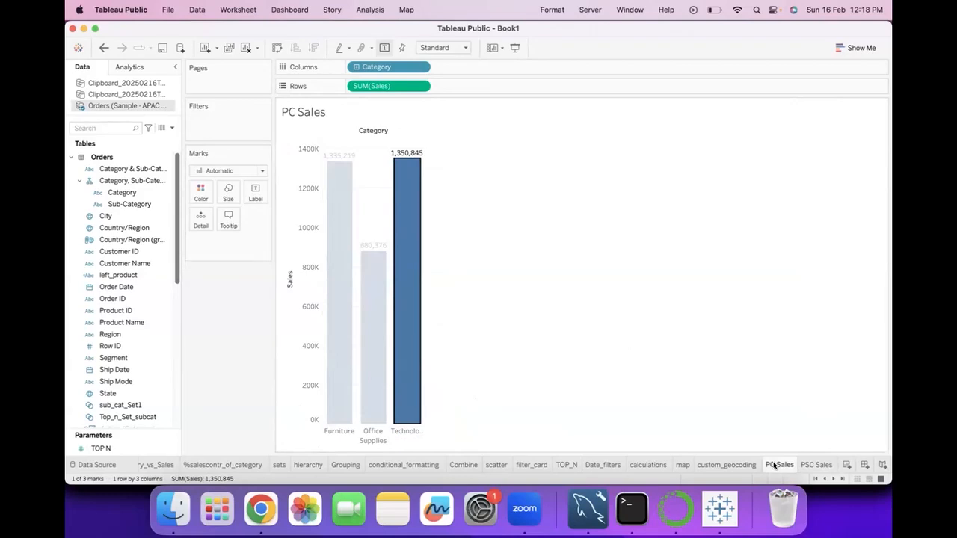
left_click(536, 357)
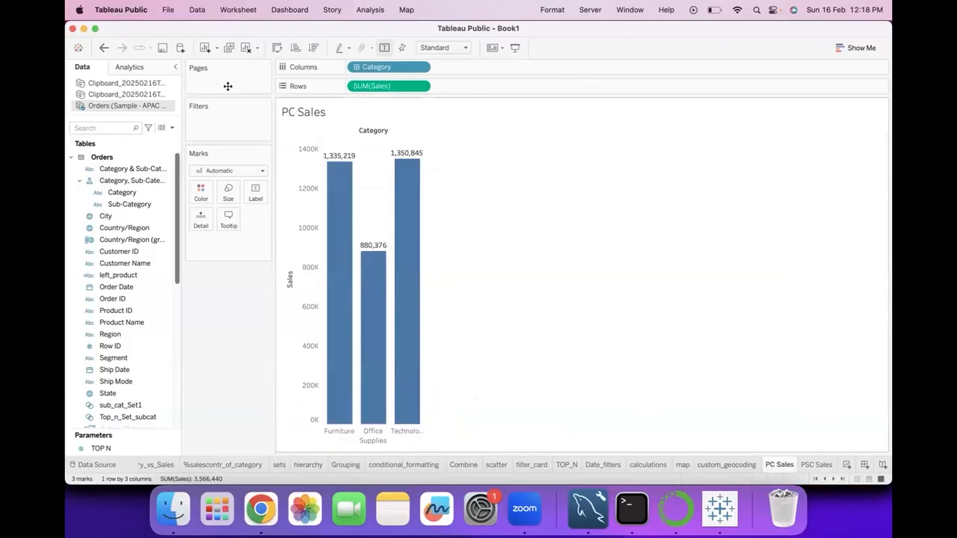
Edit the Filter1 action so it runs on Menu, and save the workbook's action settings
left_click(241, 9)
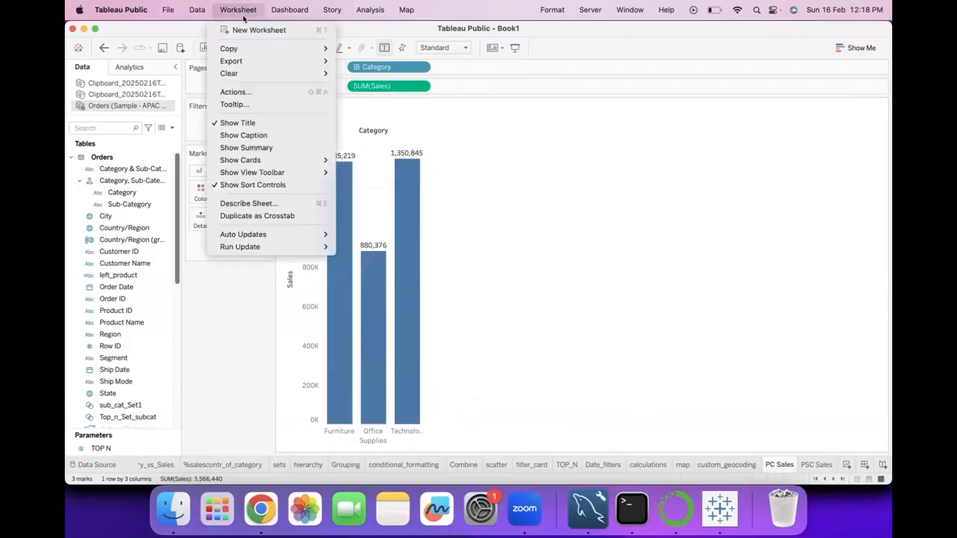
left_click(240, 91)
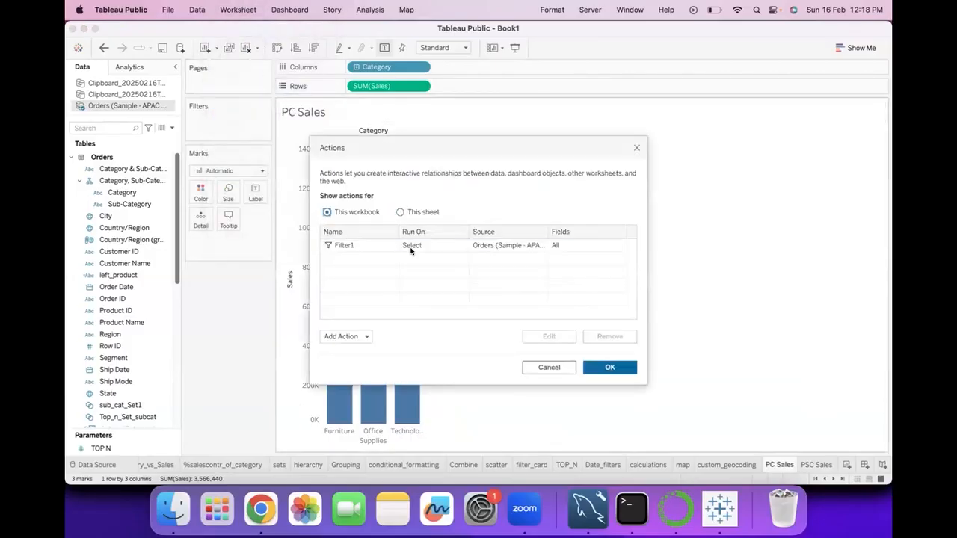
left_click(485, 245)
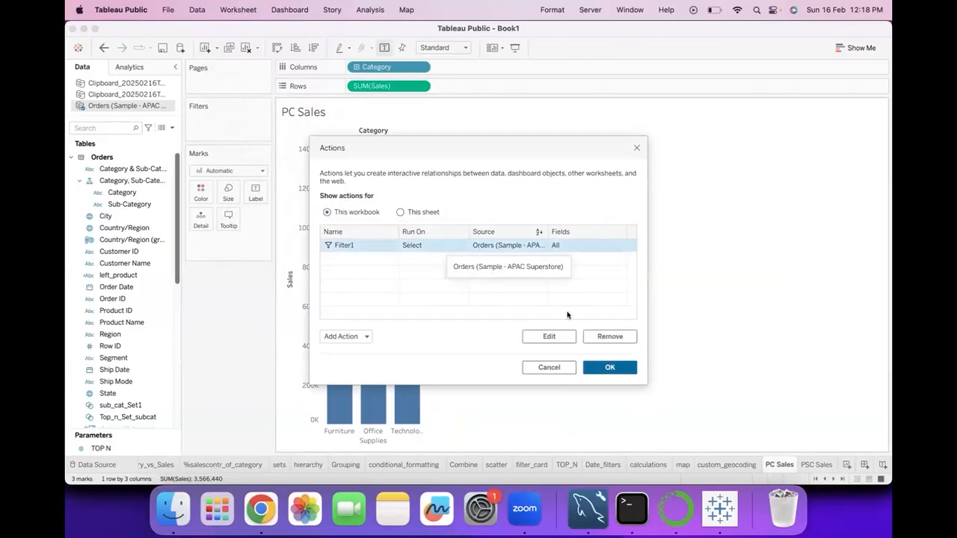
left_click(567, 338)
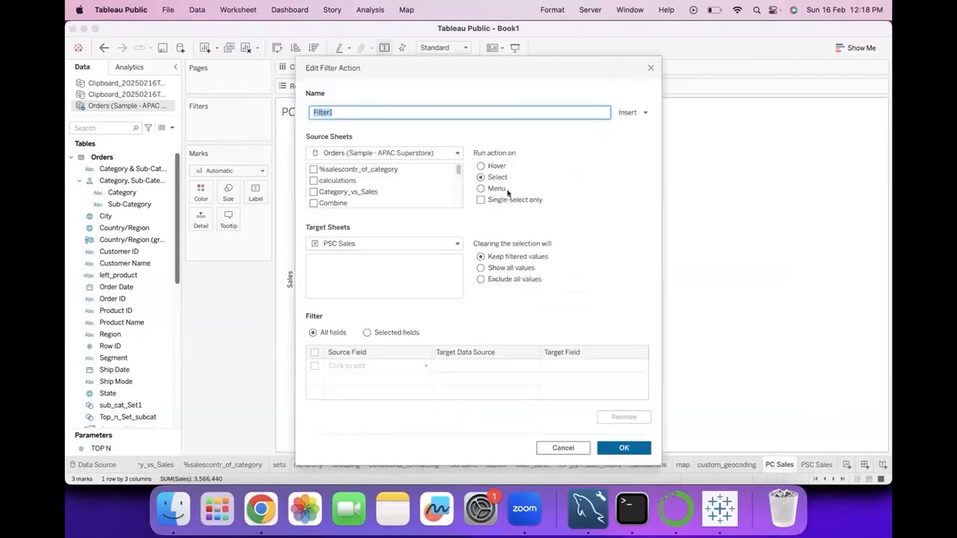
left_click(482, 188)
left_click(615, 451)
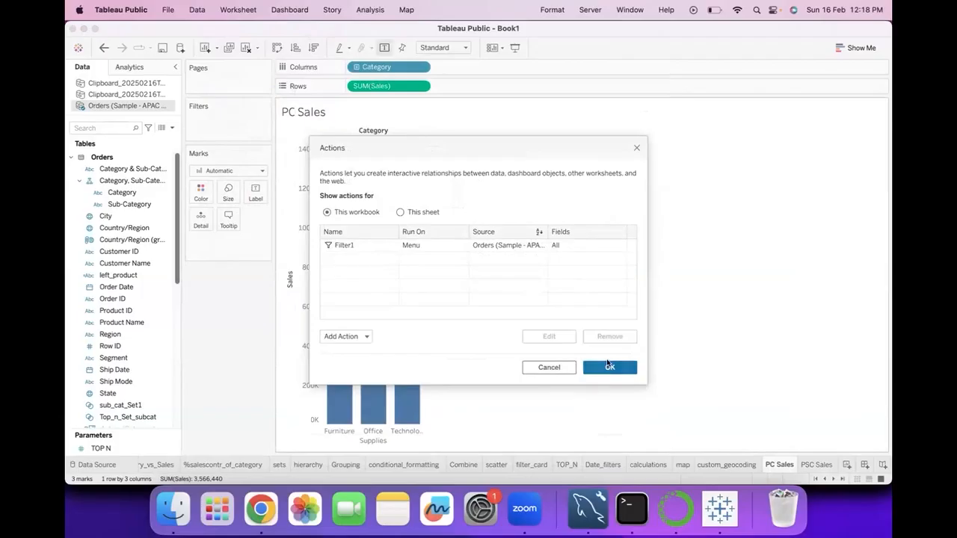
left_click(608, 367)
Select the Office Supplies bar without running Filter1, check the PSC Sales sheet, and return to PC Sales
left_click(372, 372)
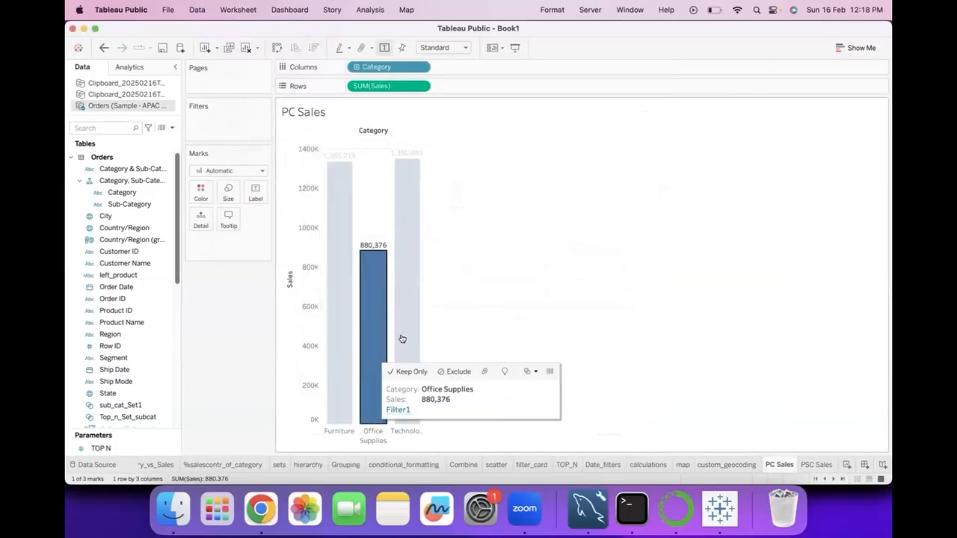
left_click(812, 463)
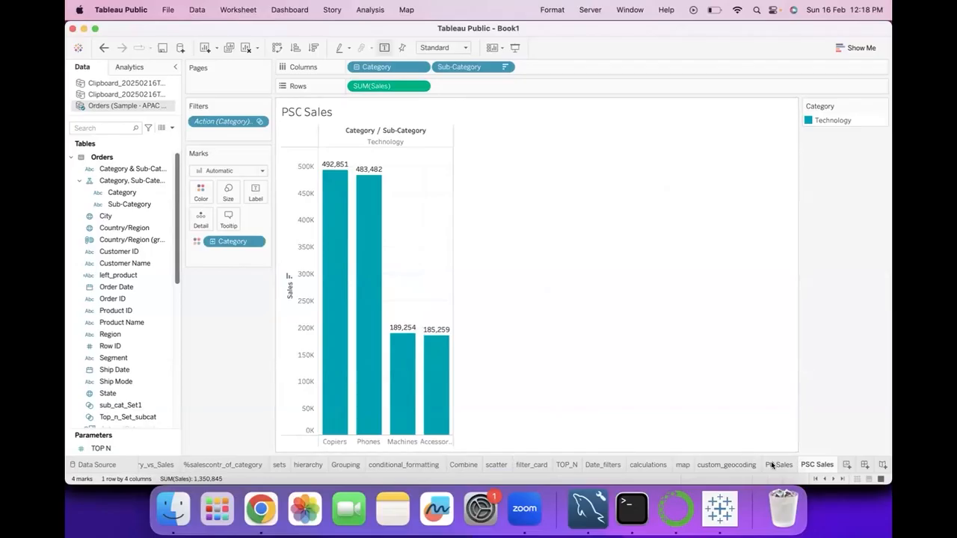
left_click(776, 465)
Run Filter1 from the Furniture bar to filter PSC Sales, and clear the bar selection back on PC Sales
left_click(350, 377)
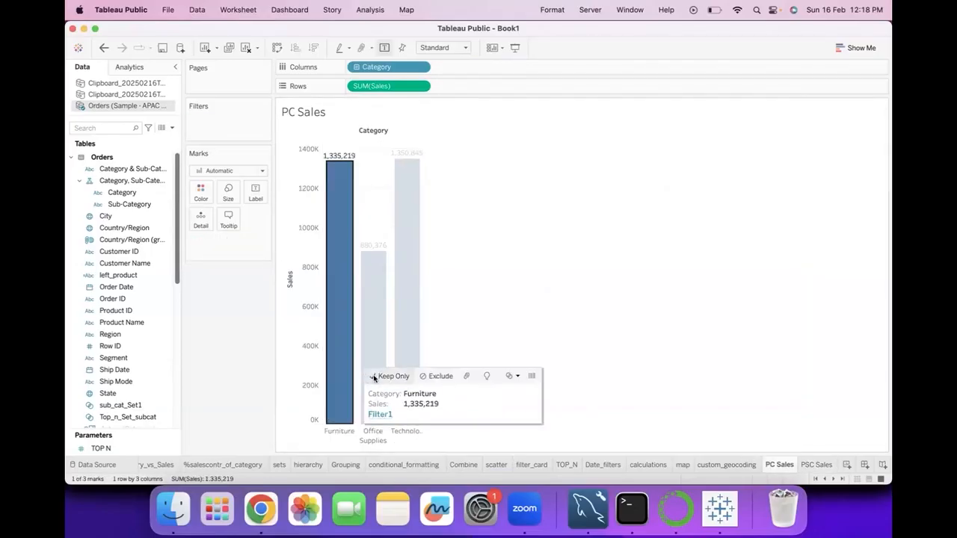
left_click(379, 415)
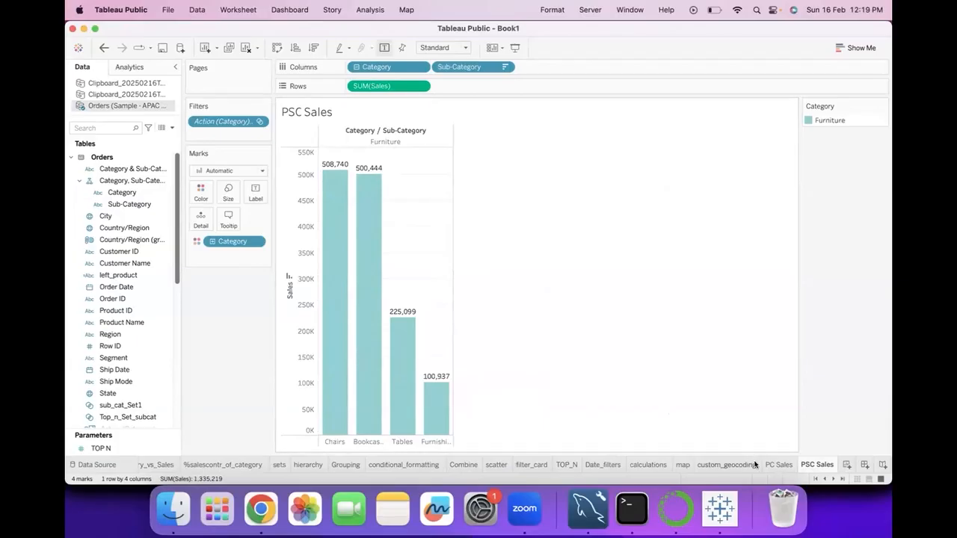
left_click(881, 105)
left_click(604, 232)
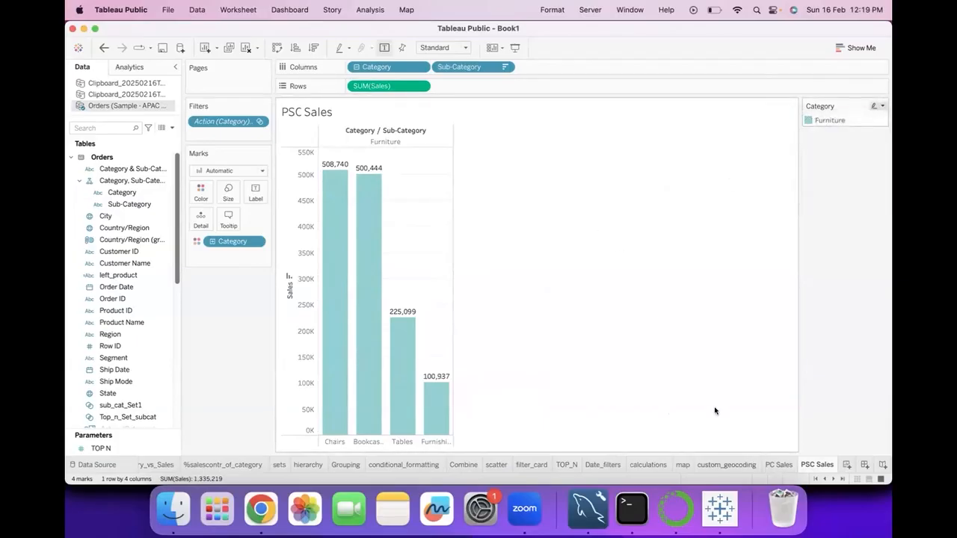
left_click(778, 465)
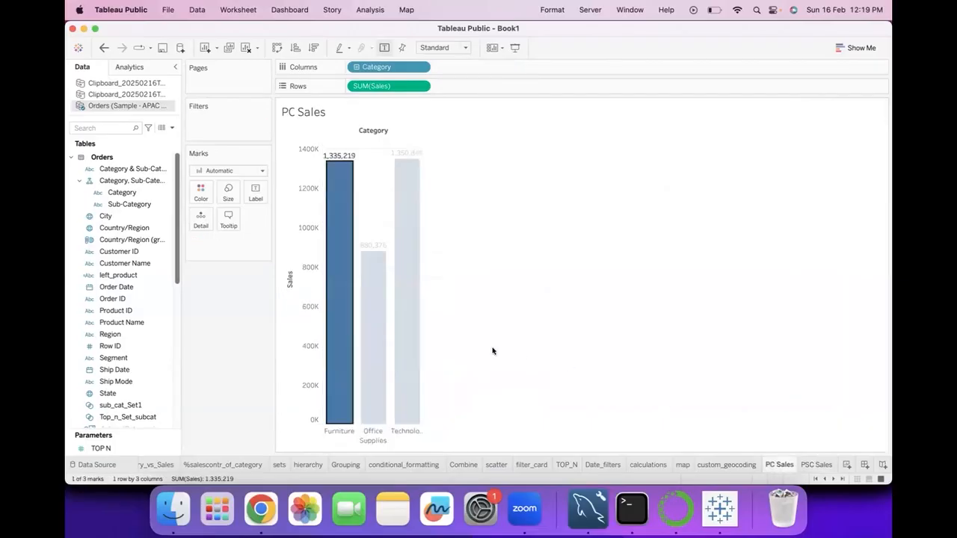
left_click(424, 333)
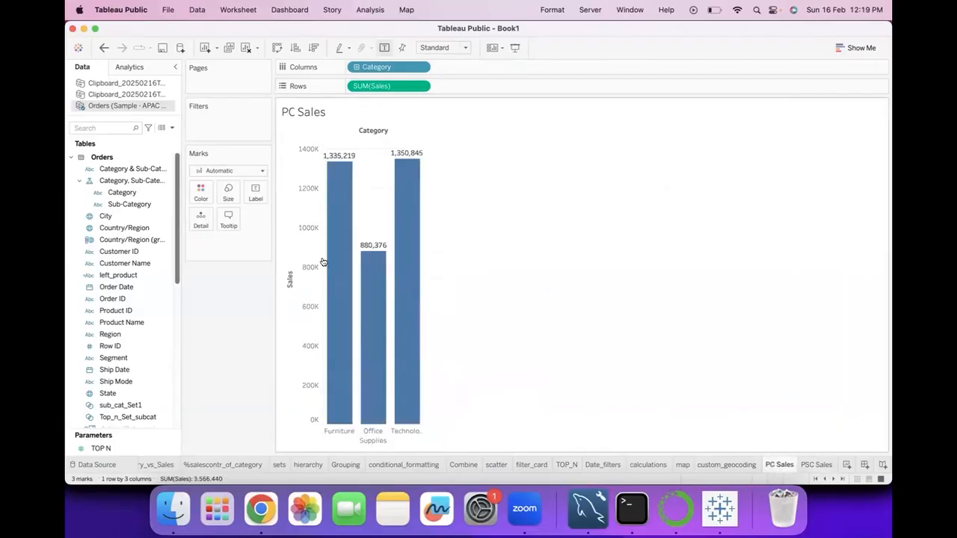
Edit the Filter1 action so it runs on Hover, and save the workbook's action settings
left_click(197, 11)
left_click(239, 11)
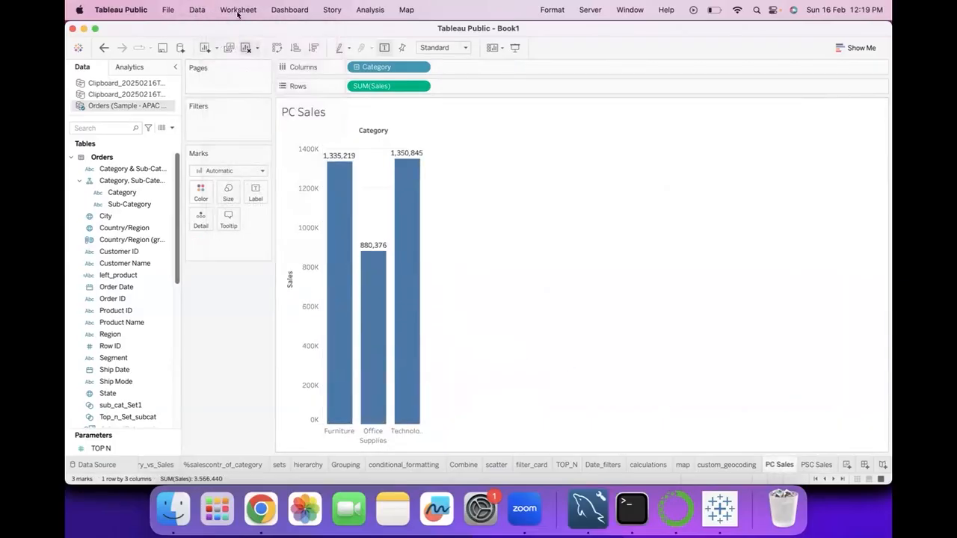
left_click(238, 10)
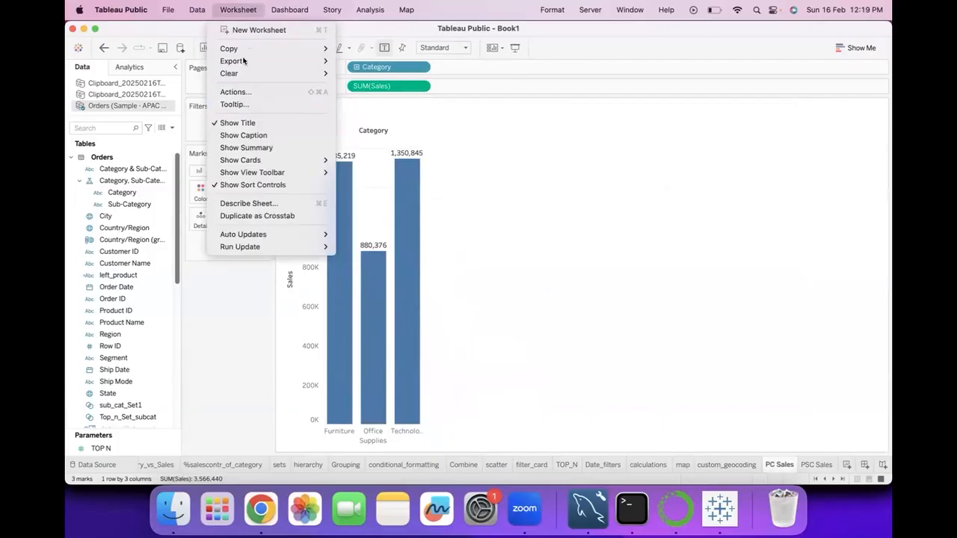
left_click(239, 91)
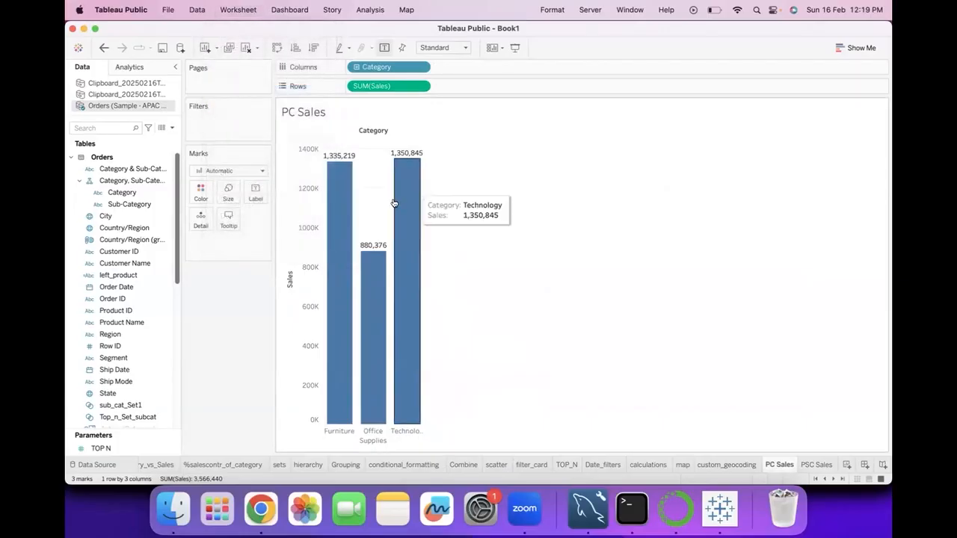
left_click(369, 246)
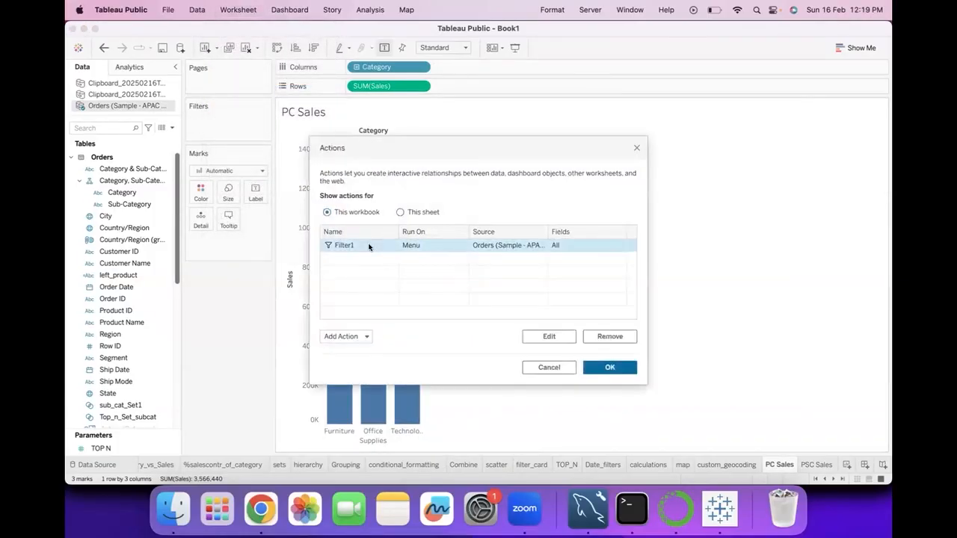
left_click(547, 337)
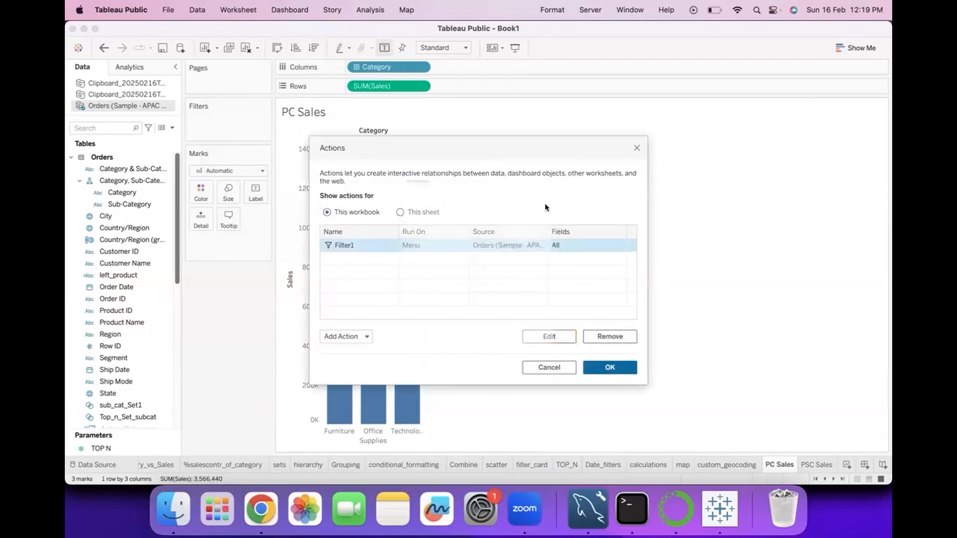
left_click(481, 165)
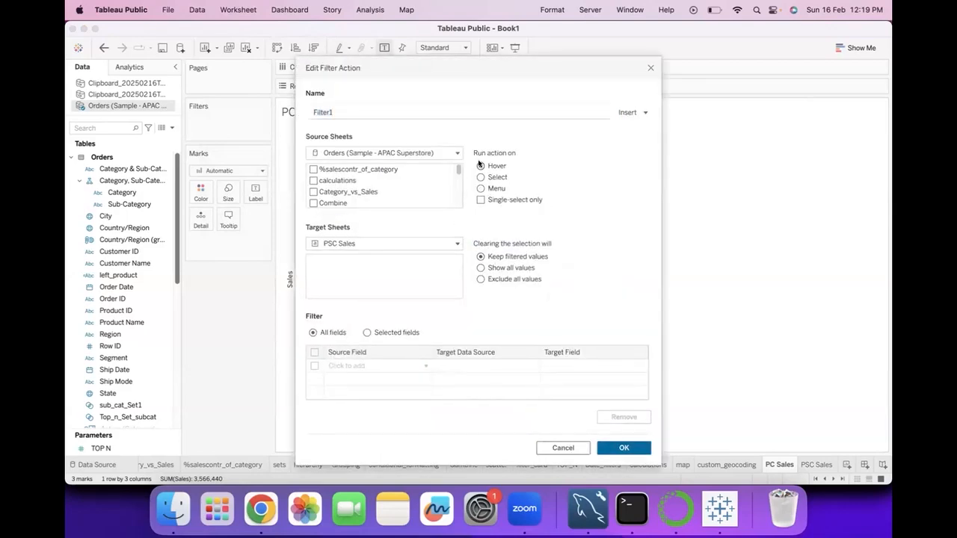
left_click(631, 449)
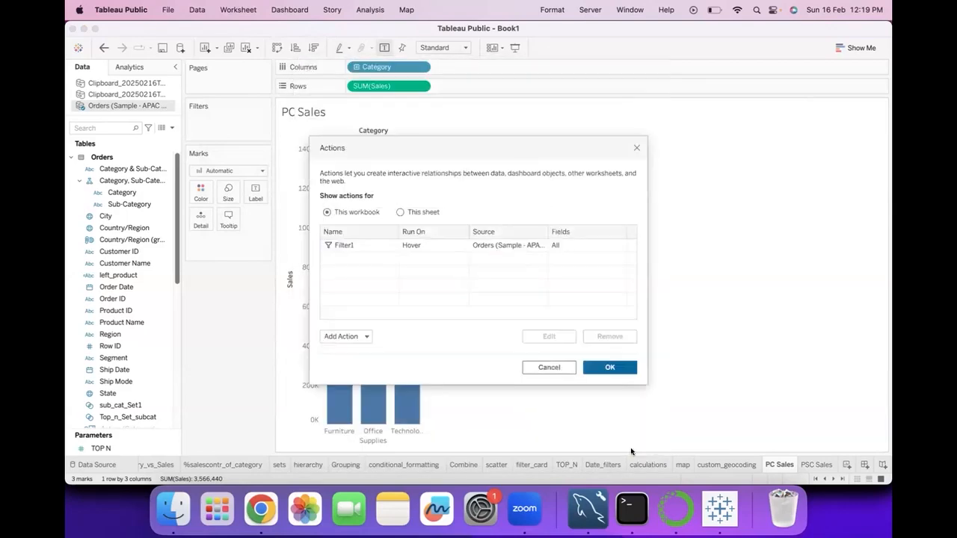
left_click(599, 367)
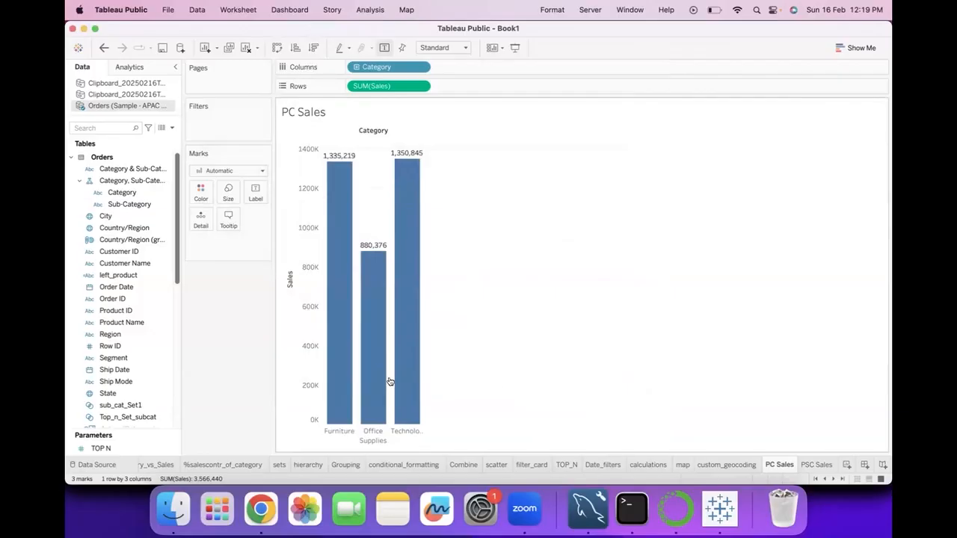
Trigger Filter1 from the Technology bar and from the Office Supplies bar without selecting them, returning to PC Sales each time
mouse_move(392, 382)
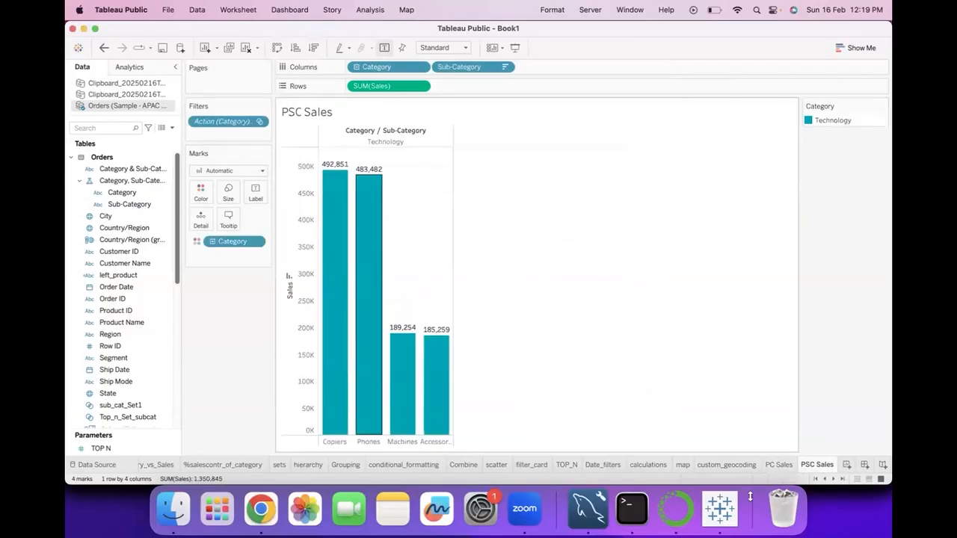
left_click(778, 465)
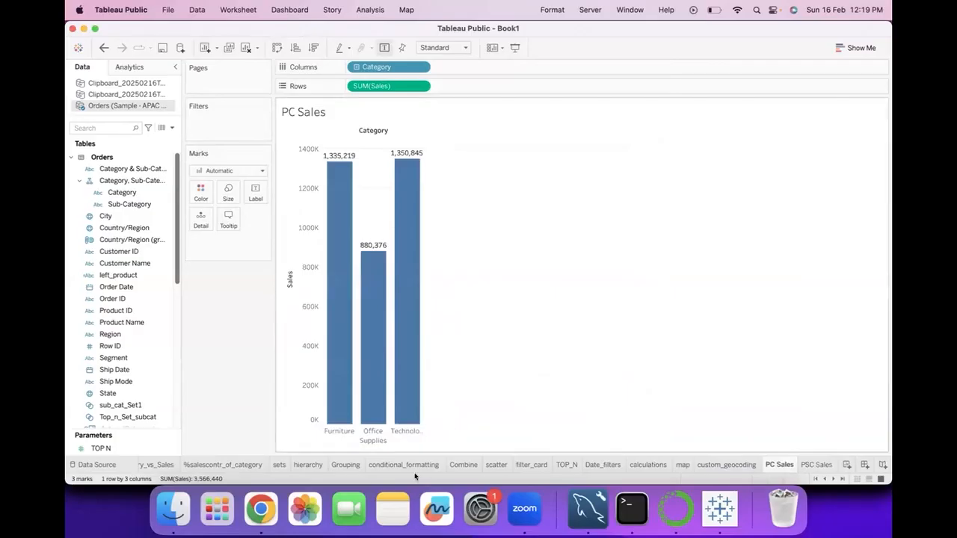
mouse_move(372, 408)
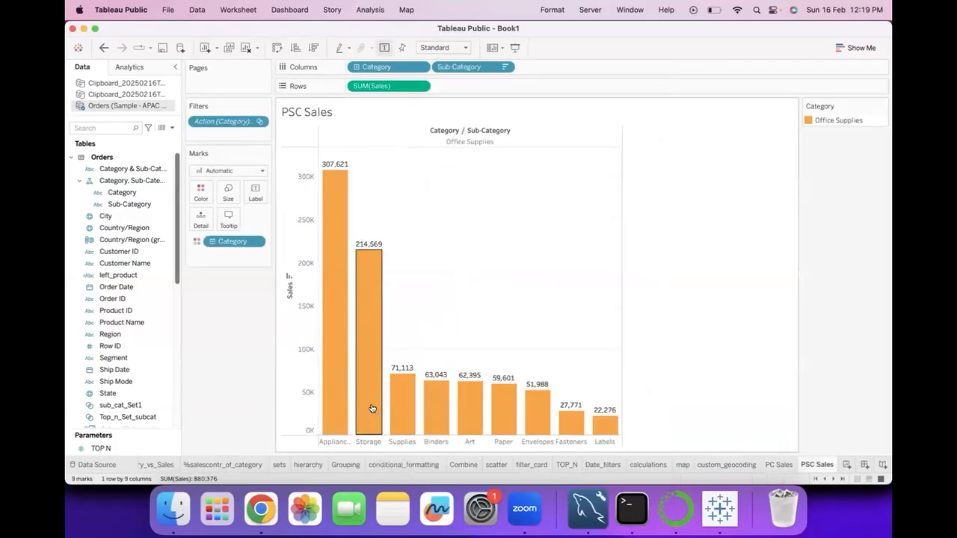
left_click(779, 465)
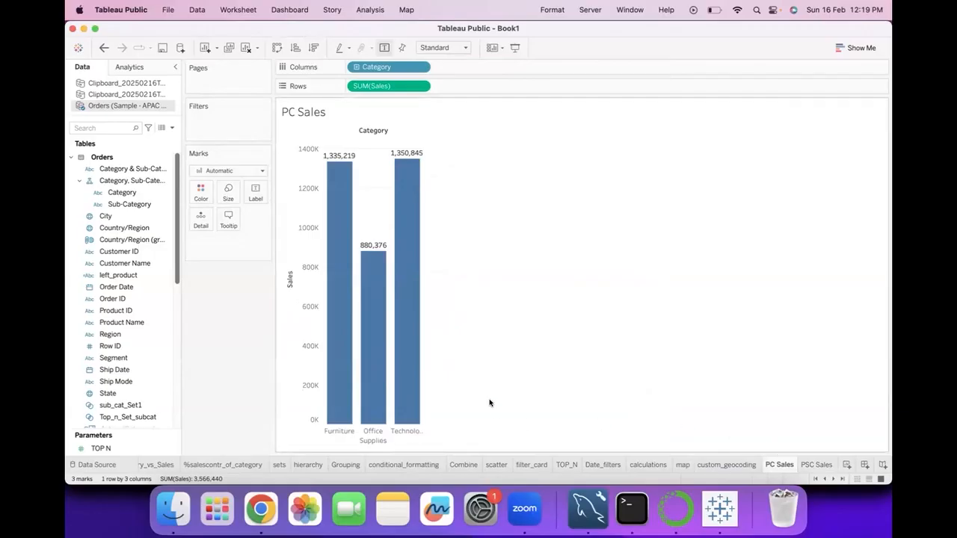
Edit the Filter1 action so it runs on Select, and save the workbook's action settings
left_click(224, 9)
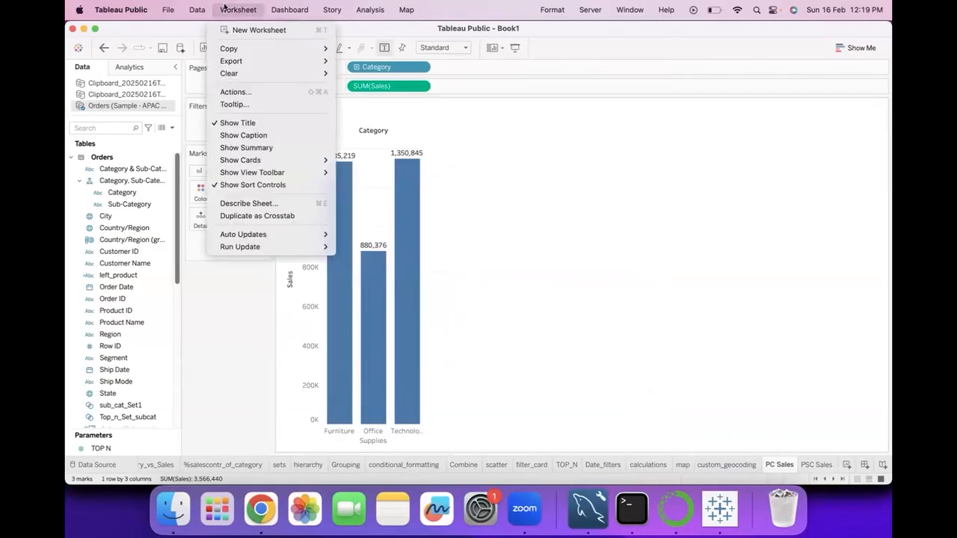
left_click(238, 93)
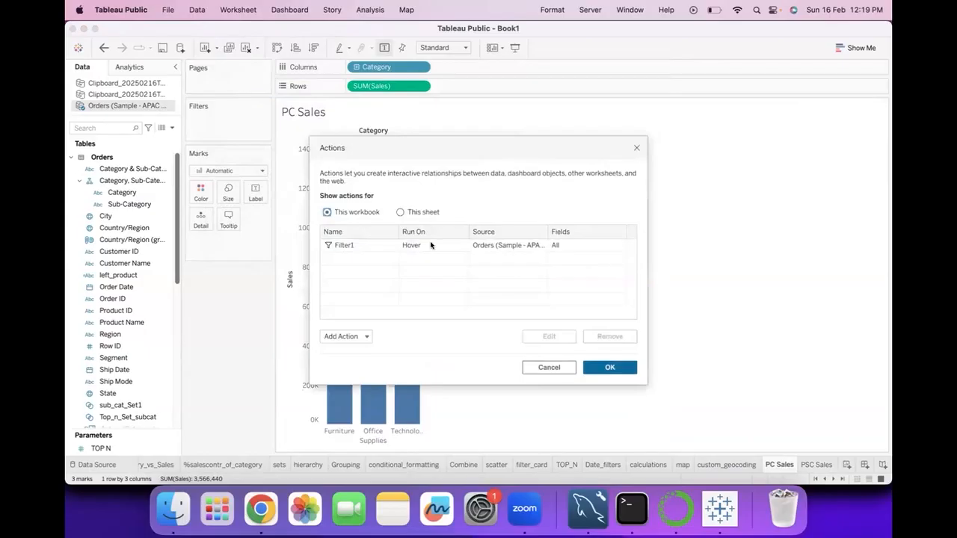
left_click(424, 247)
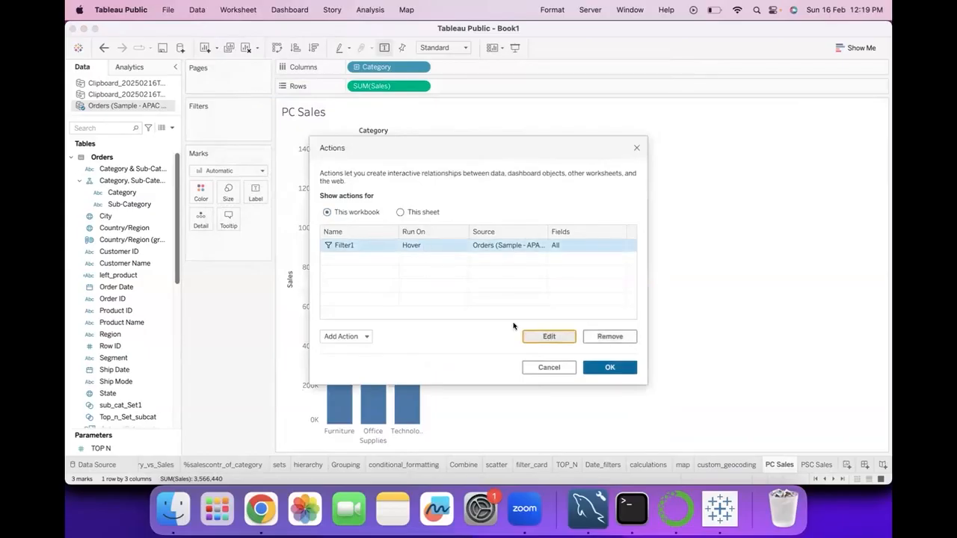
left_click(549, 337)
left_click(481, 178)
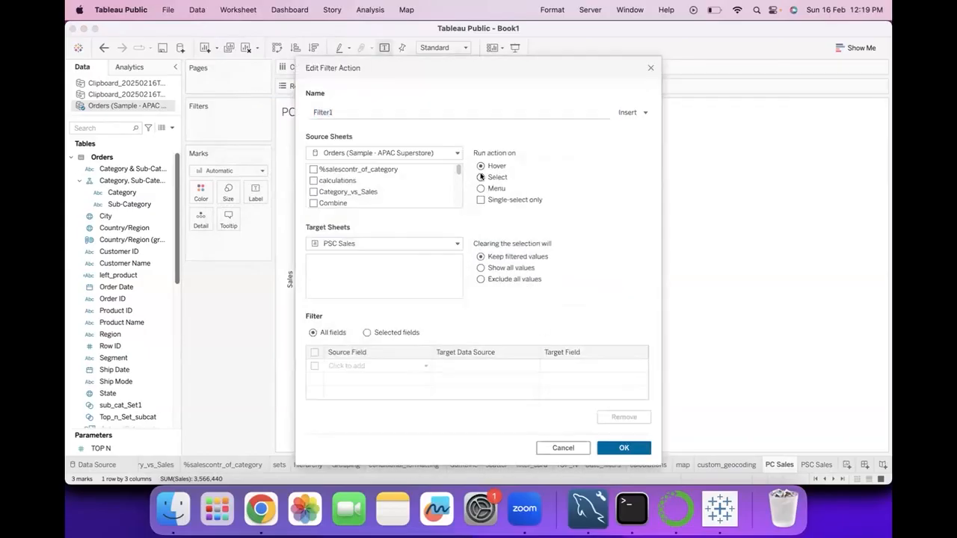
left_click(622, 446)
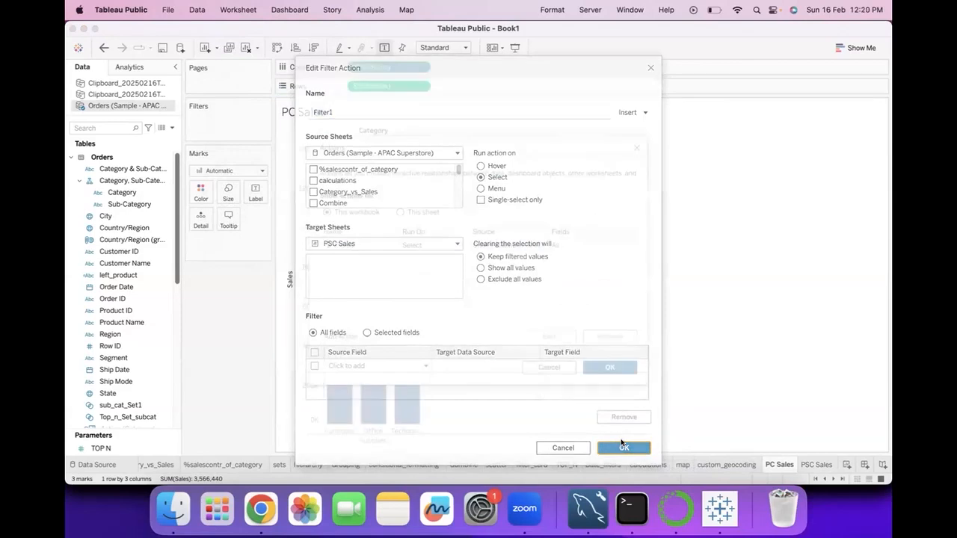
left_click(613, 367)
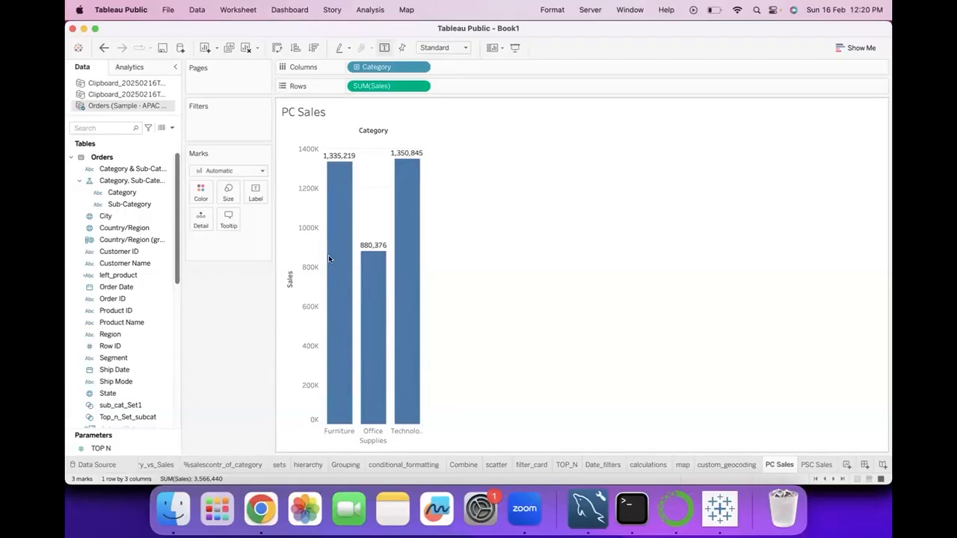
Filter PSC Sales by selecting all three category bars together, and clear the selection back on PC Sales
left_click_drag(326, 141, 441, 274)
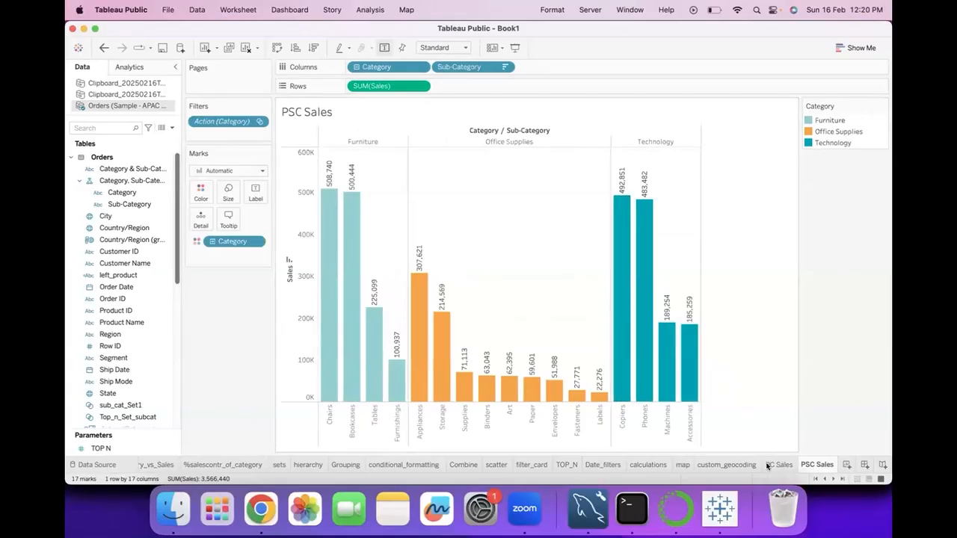
left_click(775, 465)
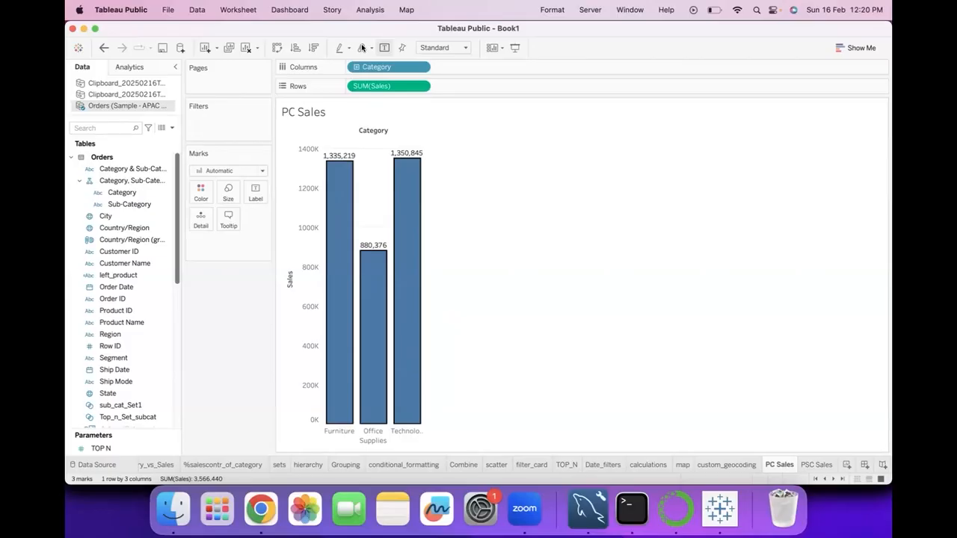
left_click(619, 321)
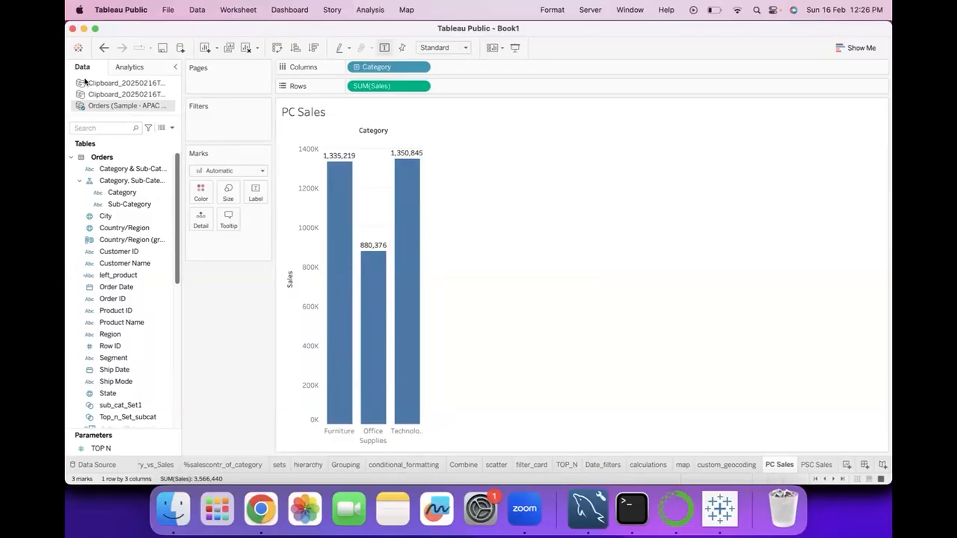
Select all the bars on the PC Sales sheet as a group, and clear the selection
left_click_drag(325, 147, 433, 273)
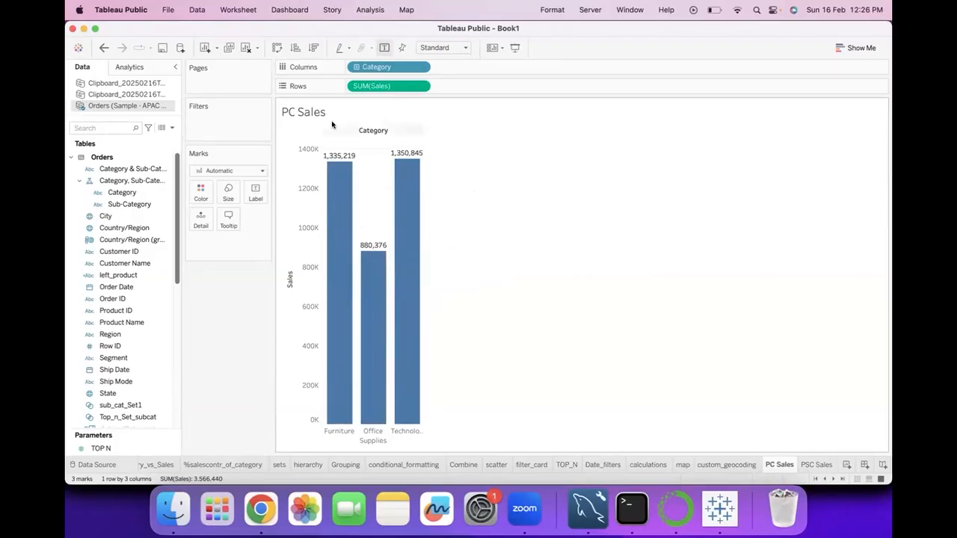
left_click_drag(324, 136, 465, 306)
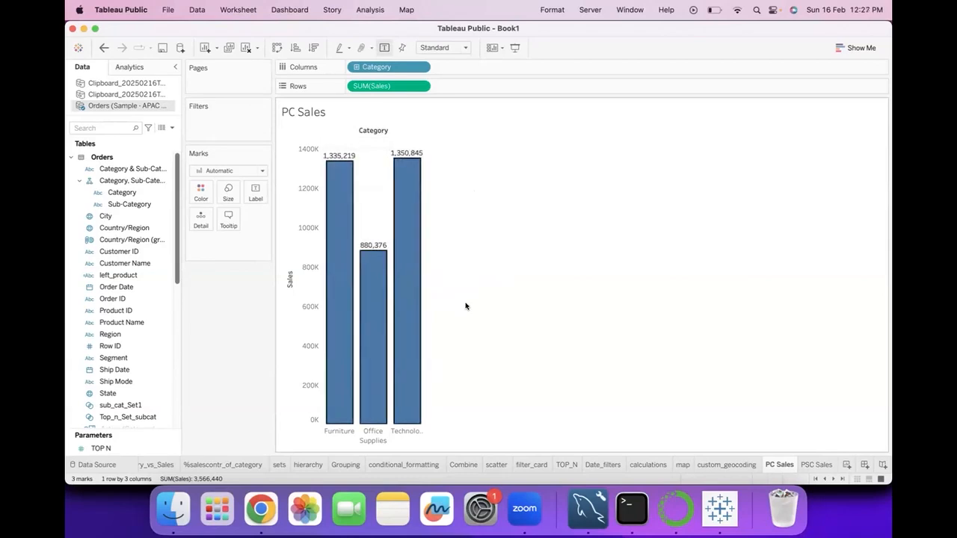
left_click(465, 306)
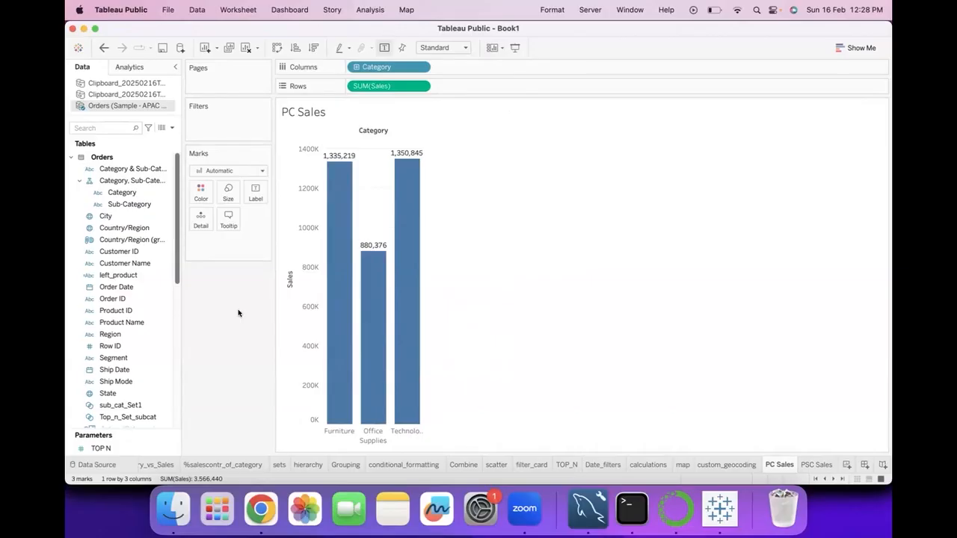
Start a new highlight action for the workbook, keeping PC Sales as the source sheet and Select as the trigger
double_click(247, 9)
left_click(247, 9)
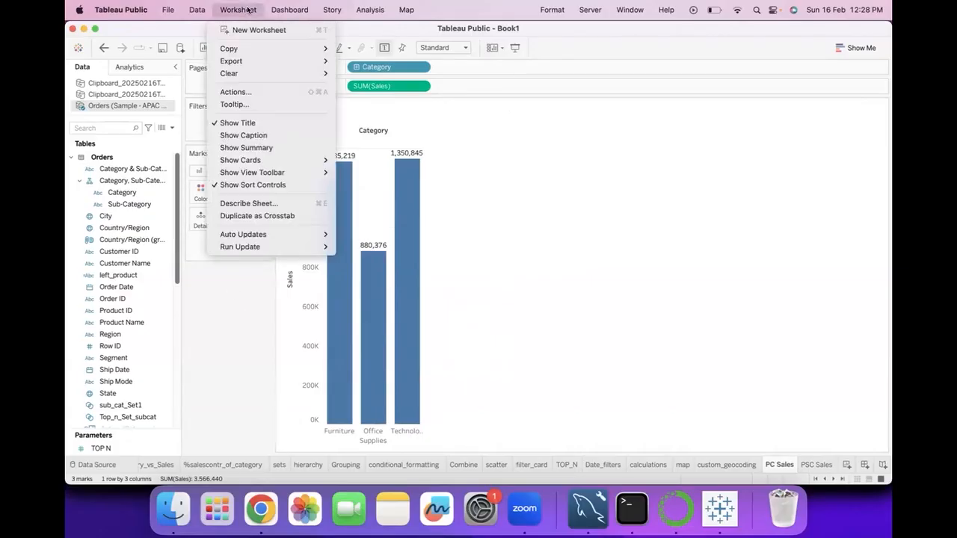
left_click(248, 94)
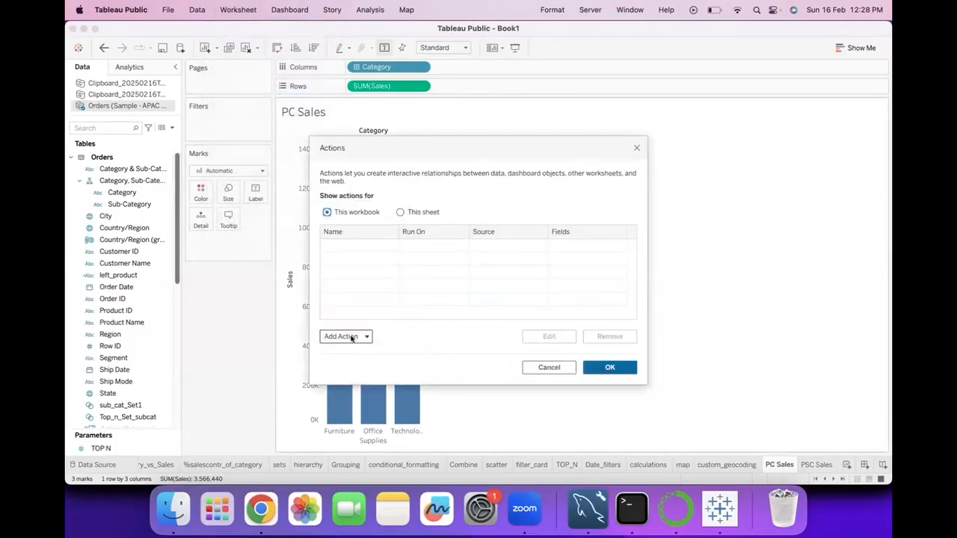
left_click(351, 338)
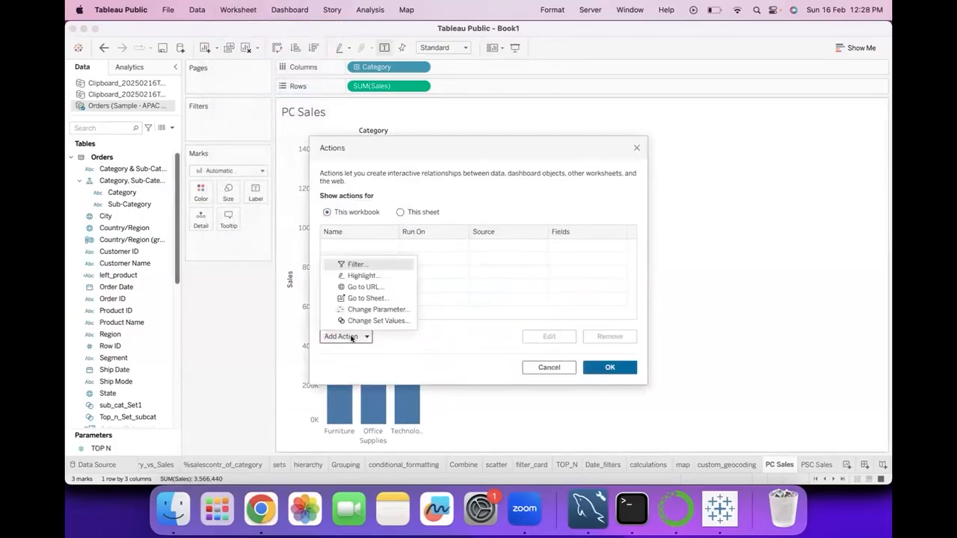
left_click(376, 276)
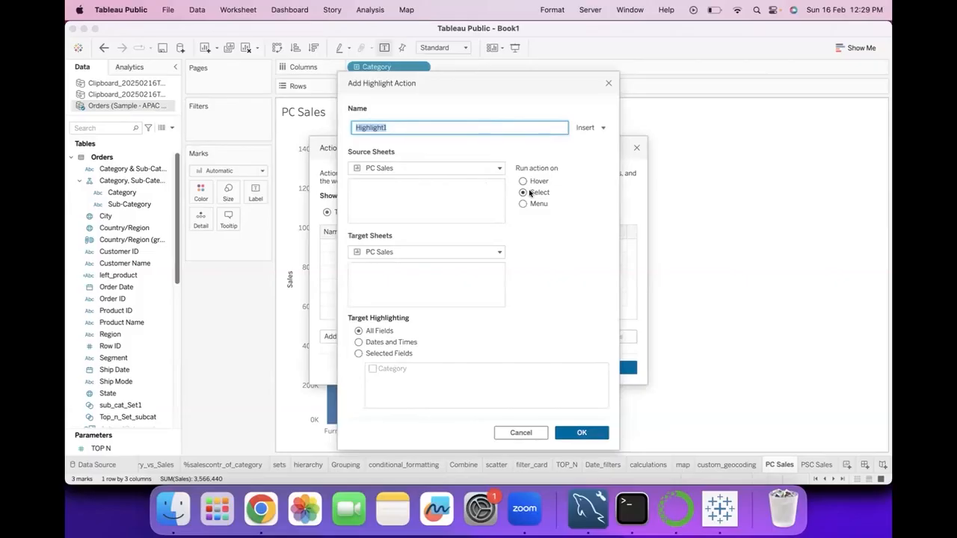
left_click(428, 168)
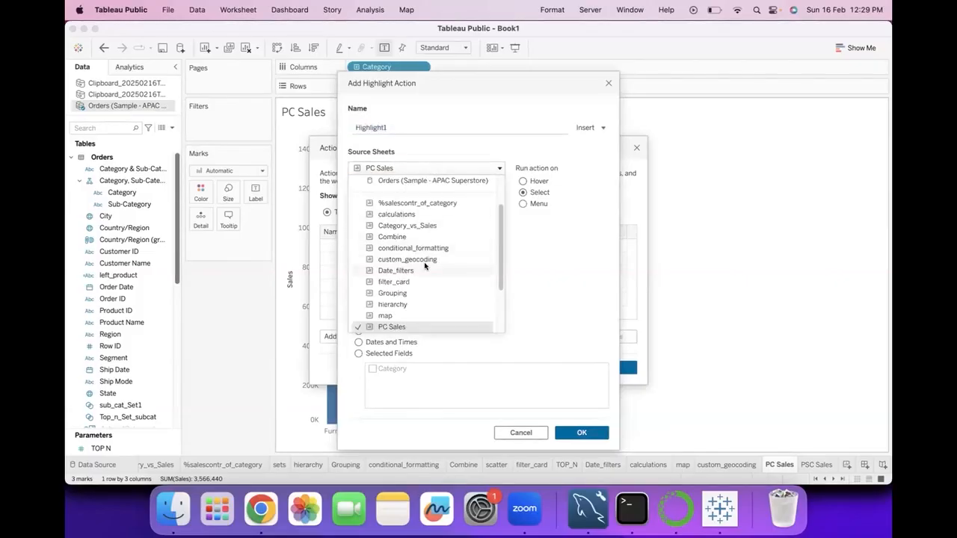
scroll(427, 265, "down", 3)
left_click(567, 258)
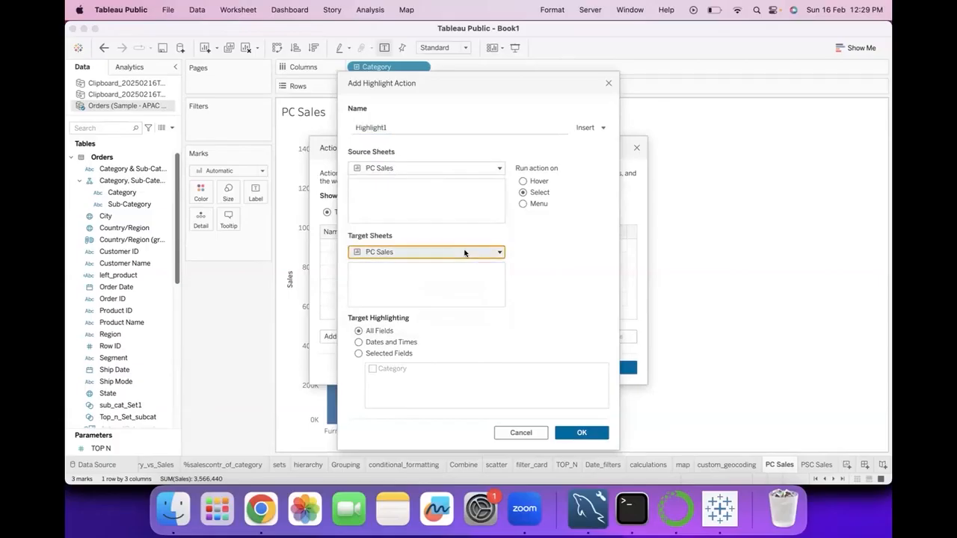
Target the highlight action at PSC Sales, limit highlighting to the Category field, and save the workbook's actions
left_click(465, 252)
scroll(439, 352, "down", 2)
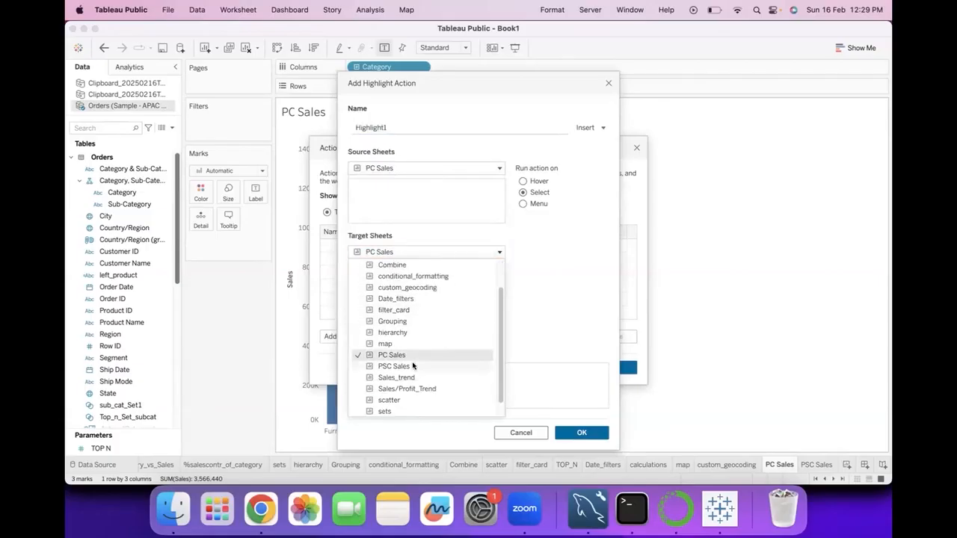
left_click(413, 366)
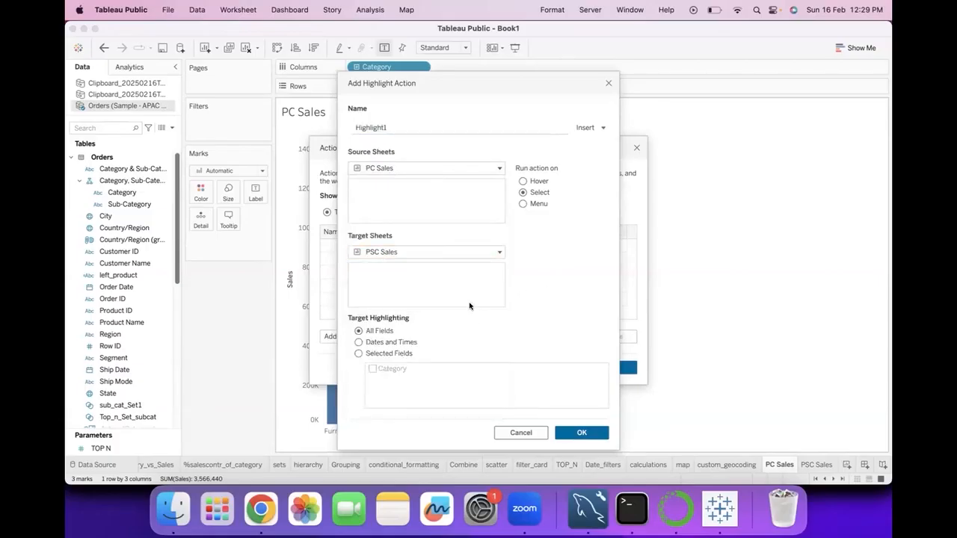
left_click(358, 354)
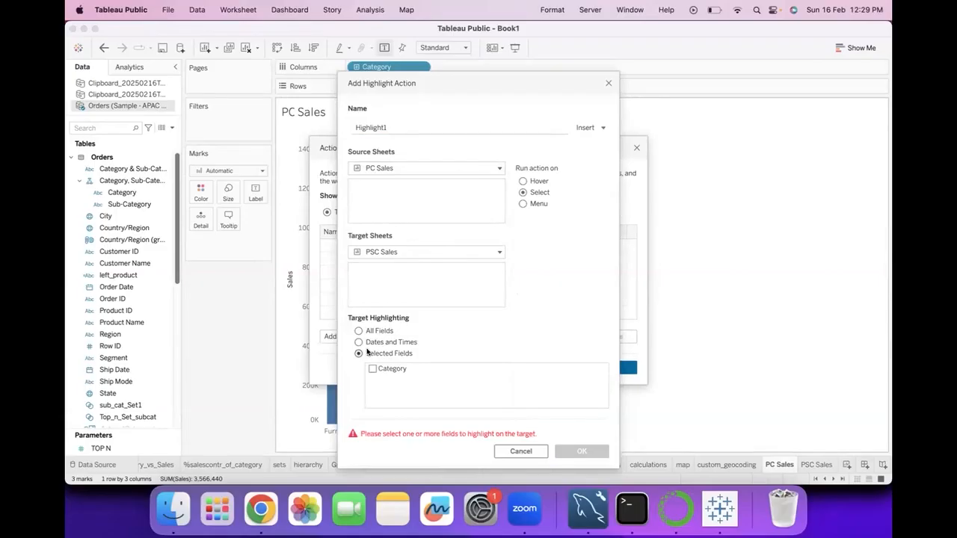
left_click(372, 370)
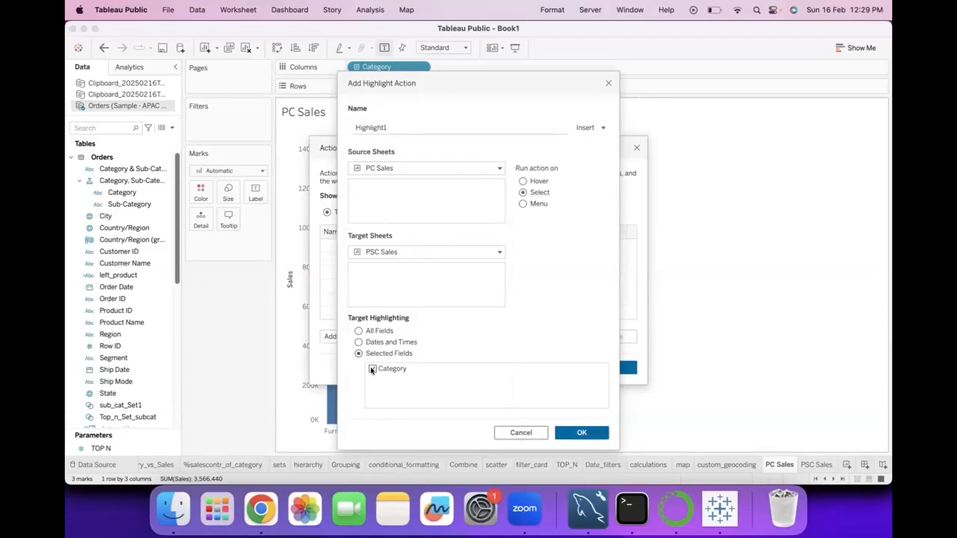
left_click(581, 433)
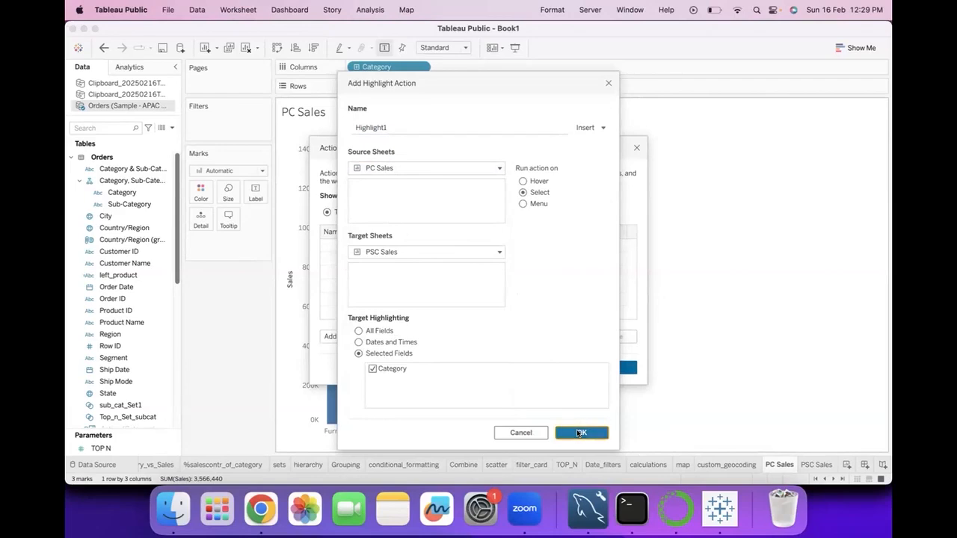
left_click(608, 367)
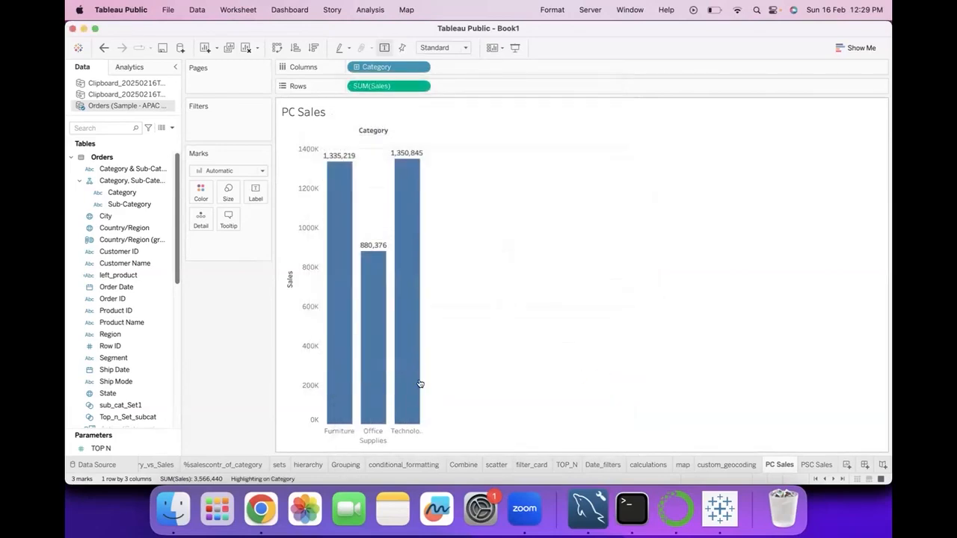
Widen the category bars on PC Sales, and test the highlight action by selecting and clearing Technology while comparing PSC Sales
left_click_drag(422, 431, 456, 431)
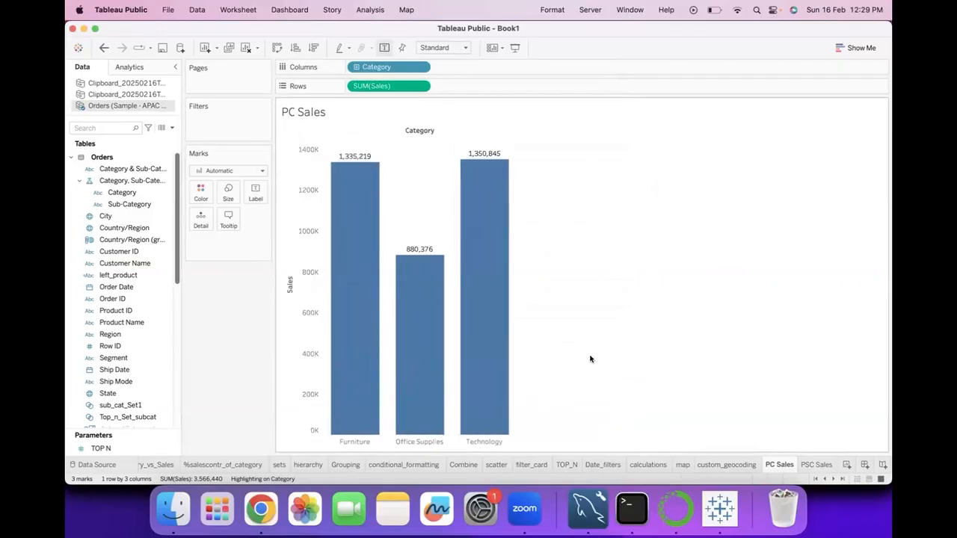
left_click(498, 308)
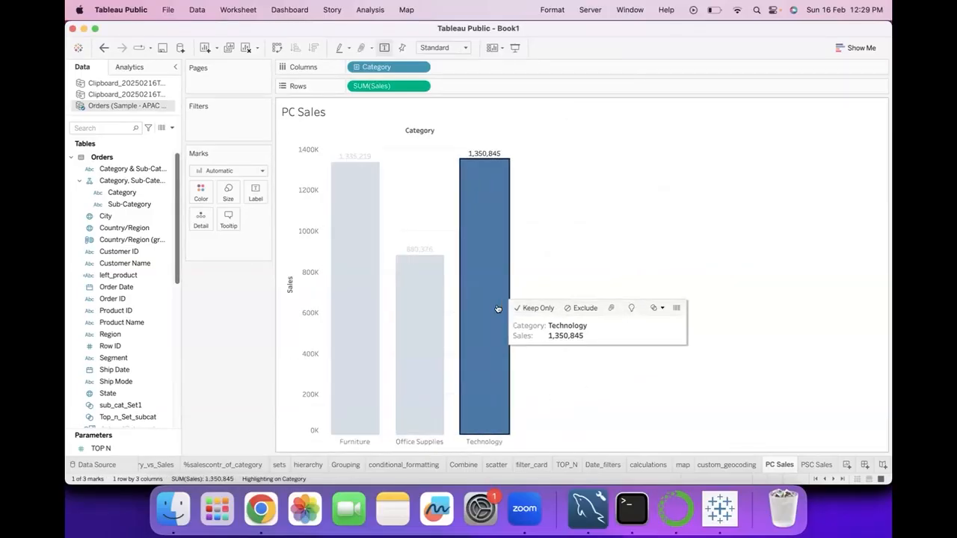
left_click(817, 464)
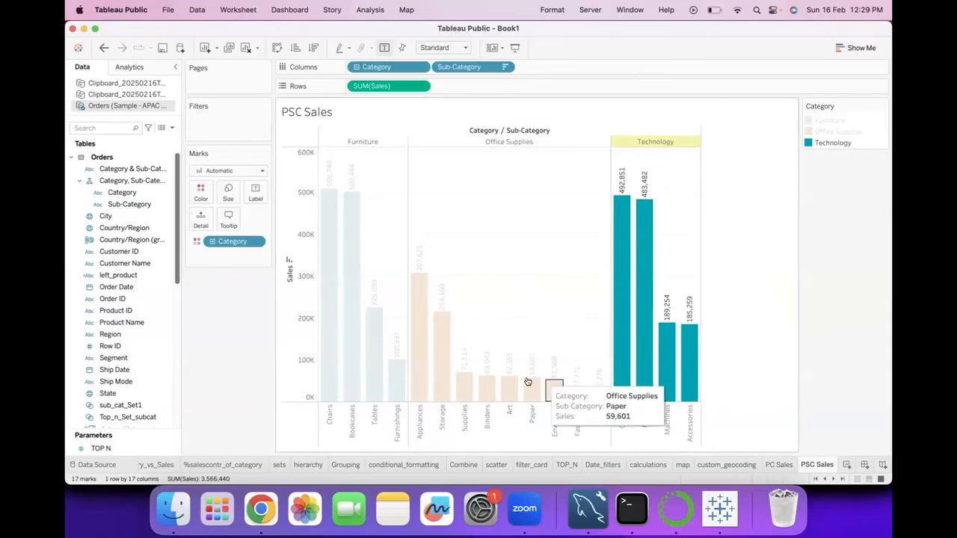
left_click(780, 465)
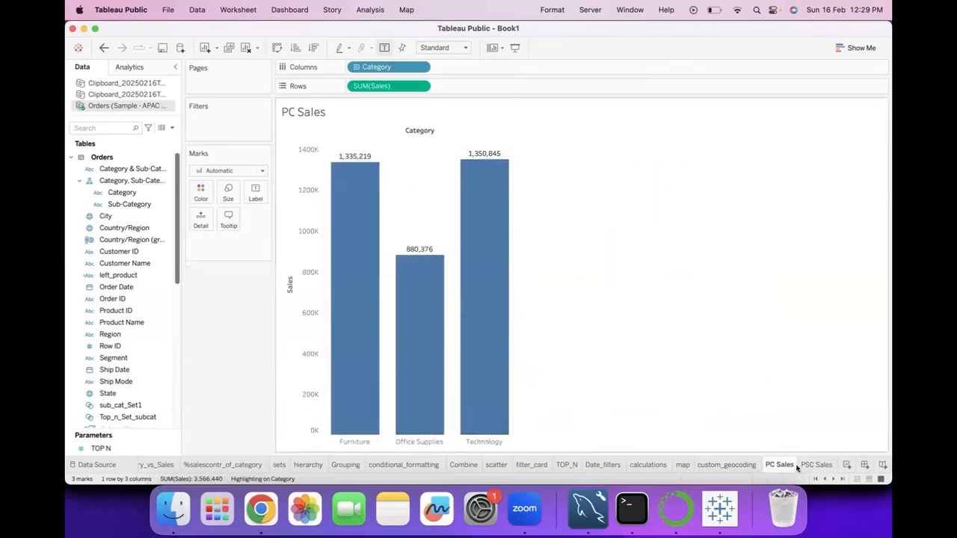
left_click(800, 465)
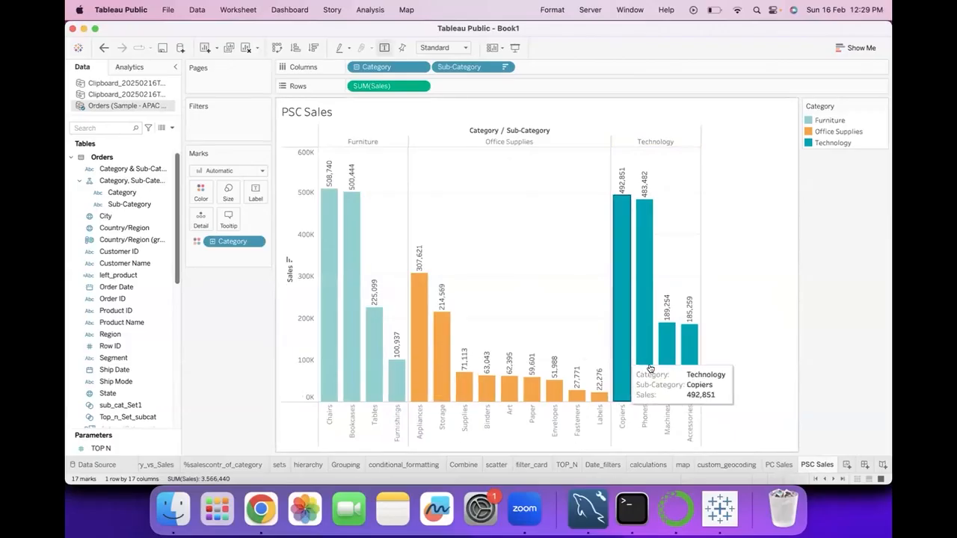
Select the Office Supplies bar on PC Sales, check its highlighting on PSC Sales, and return to PC Sales with nothing selected
left_click(780, 465)
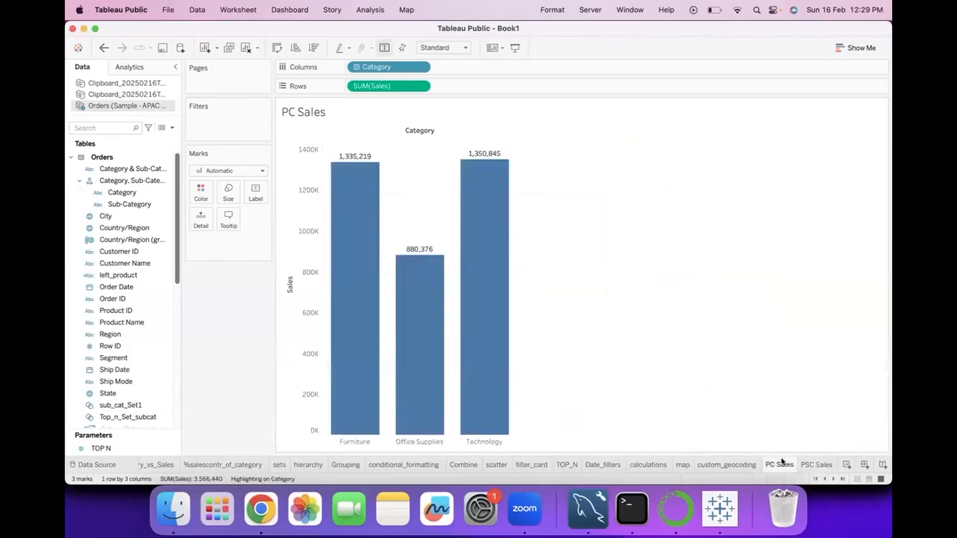
left_click(418, 314)
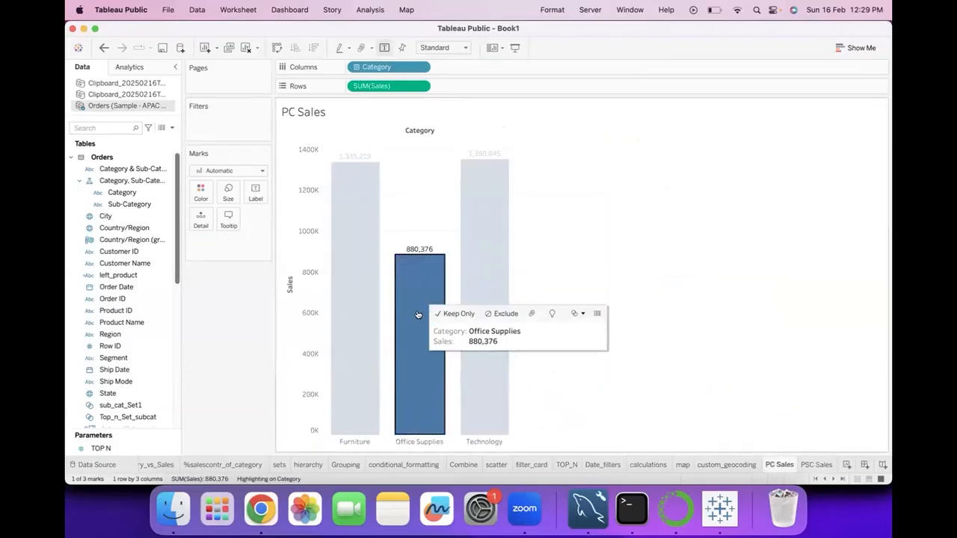
left_click(819, 465)
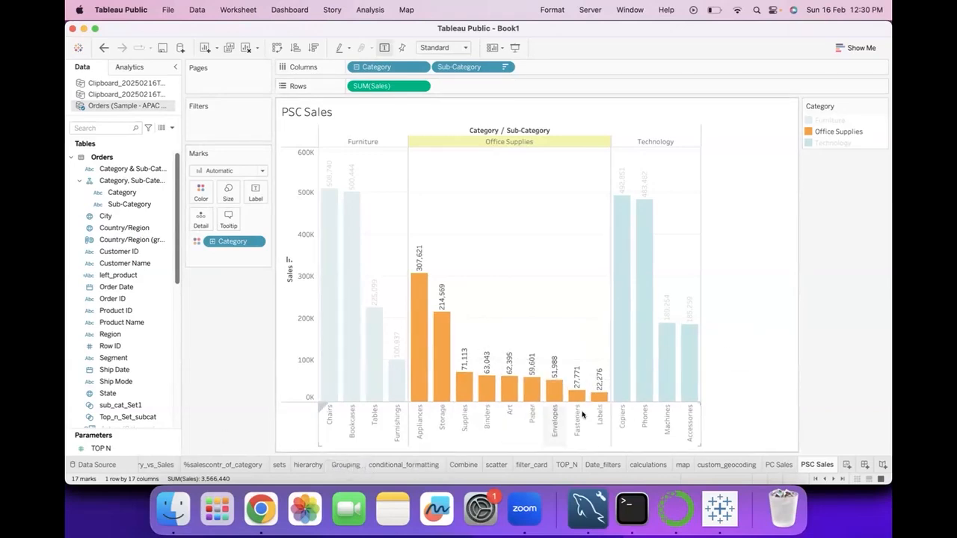
left_click(780, 465)
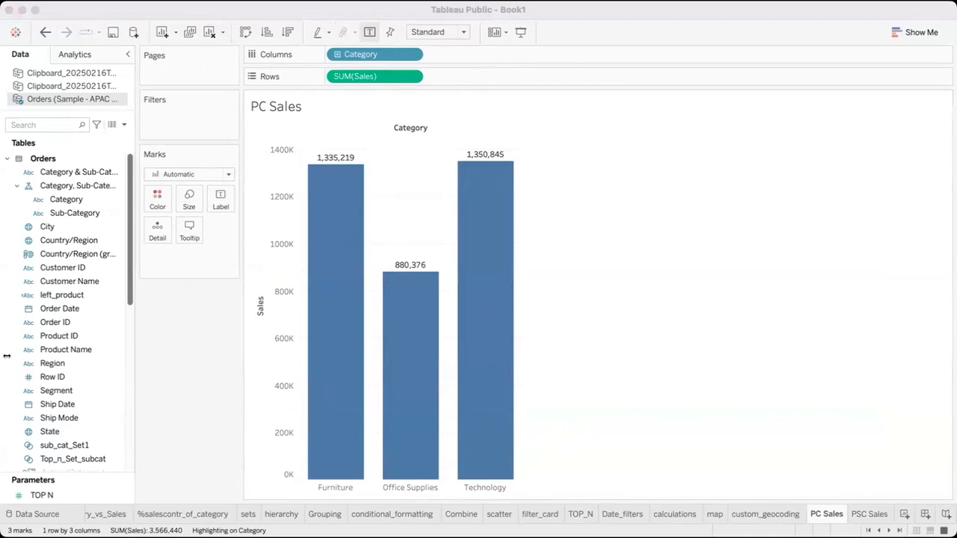
left_click(488, 381)
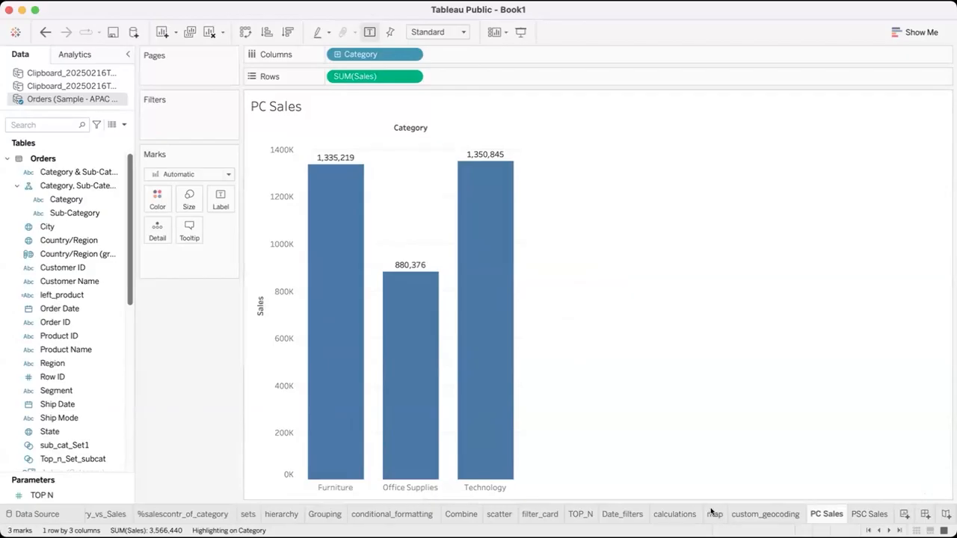
Add a new worksheet after viewing the existing state map, and plot Country/Region as a map on it
left_click(714, 515)
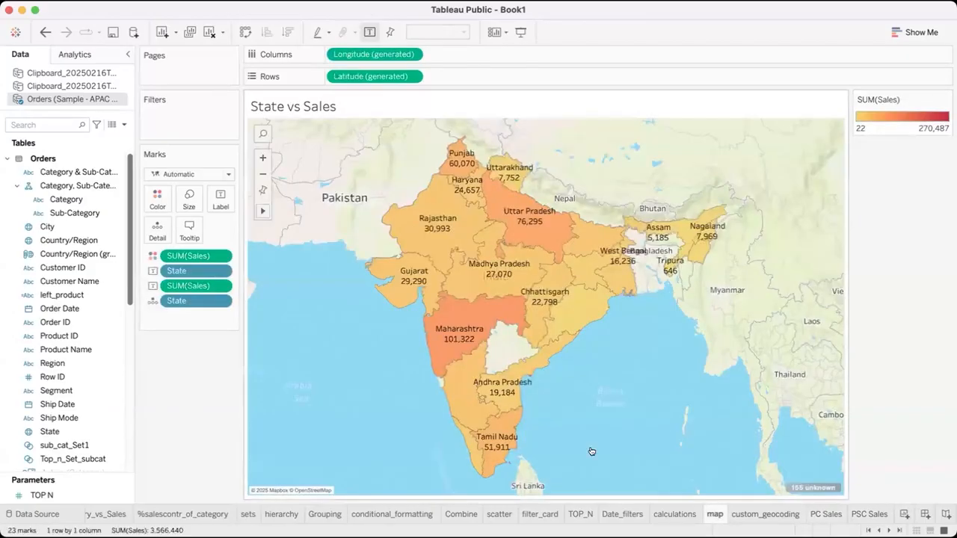
left_click(905, 514)
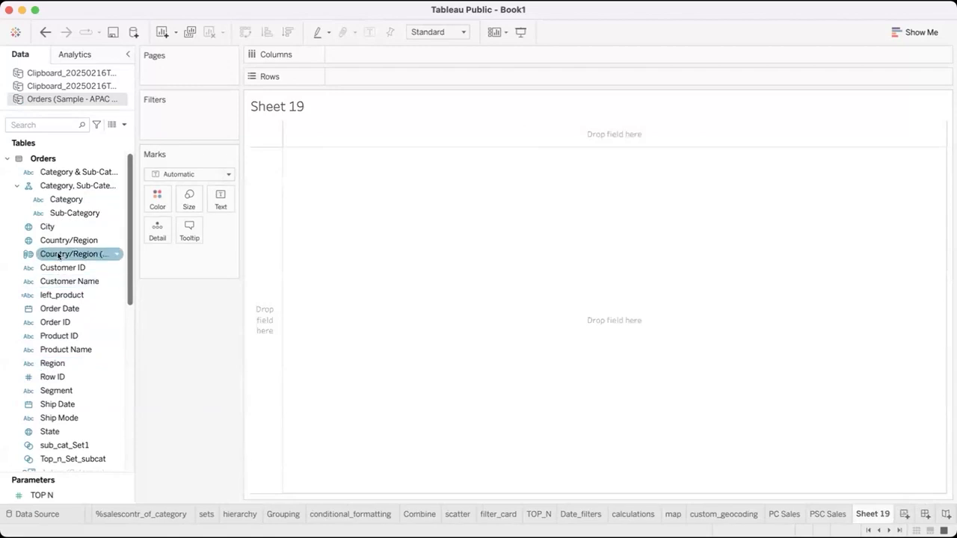
left_click_drag(60, 240, 275, 241)
left_click_drag(349, 74, 48, 299)
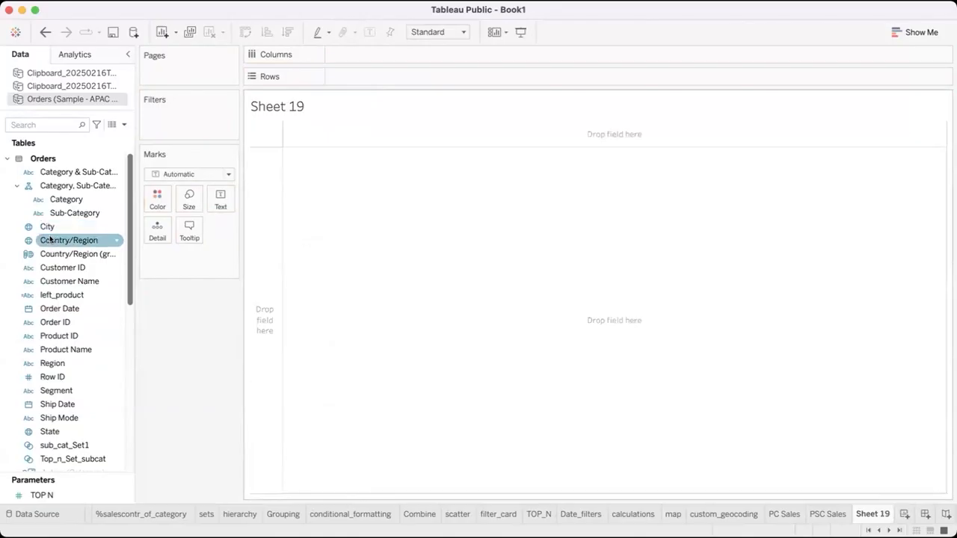
double_click(50, 240)
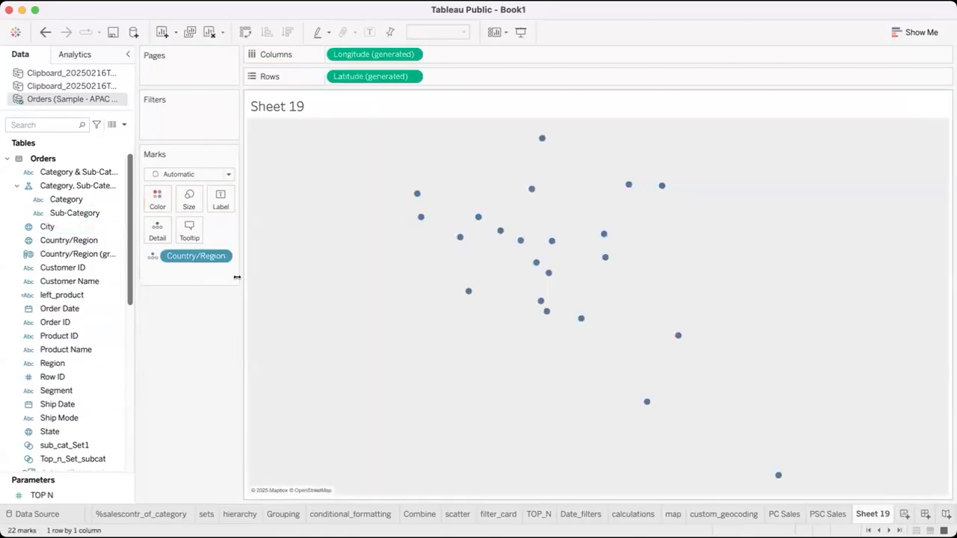
Add Sales to the country map and convert the view to a filled map
scroll(60, 359, "down", 5)
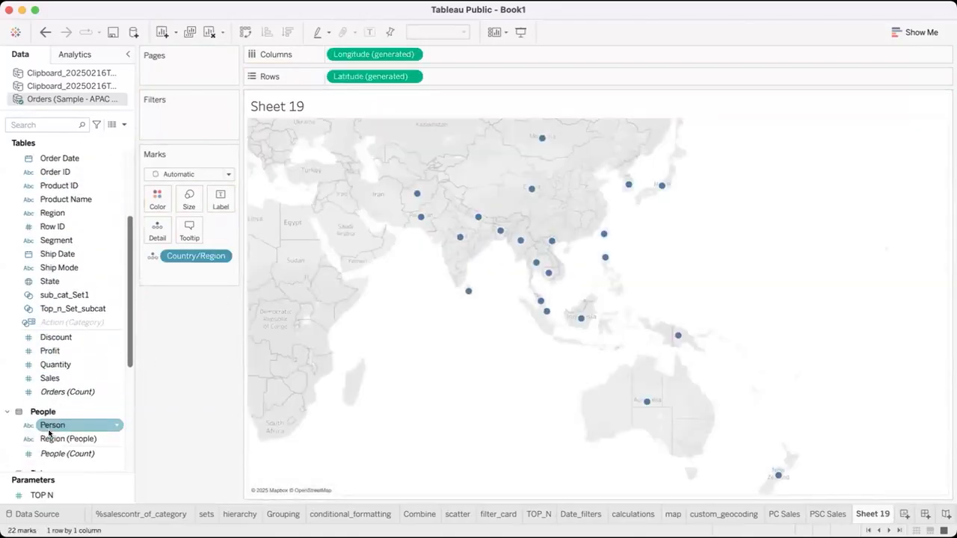
double_click(52, 351)
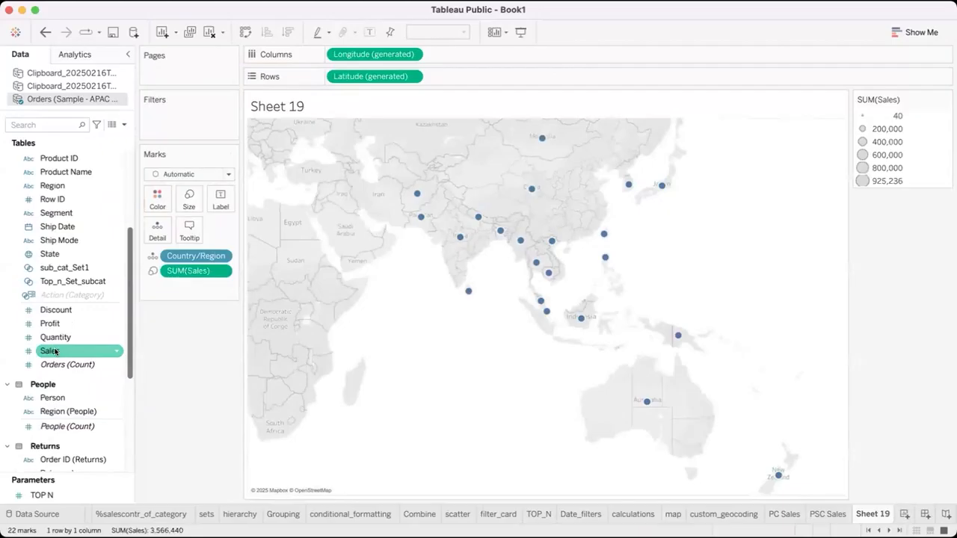
left_click(914, 33)
left_click(889, 92)
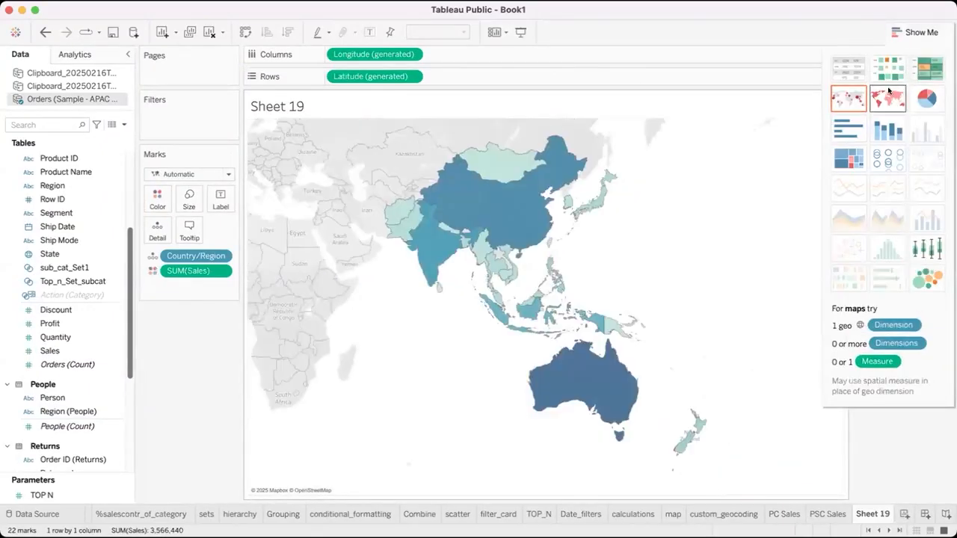
left_click(917, 32)
Change the Sales color palette of the filled map to Red-Gold
left_click(944, 99)
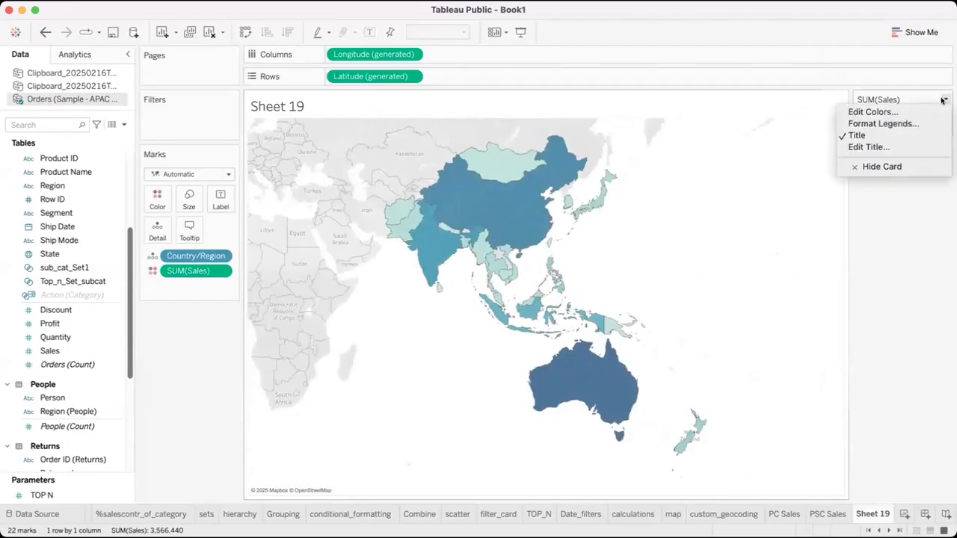
left_click(874, 111)
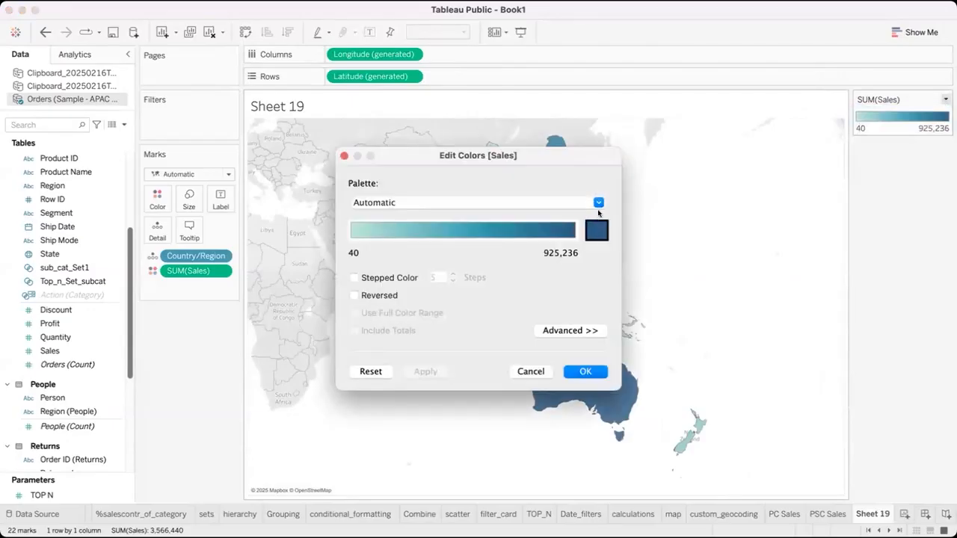
left_click(600, 203)
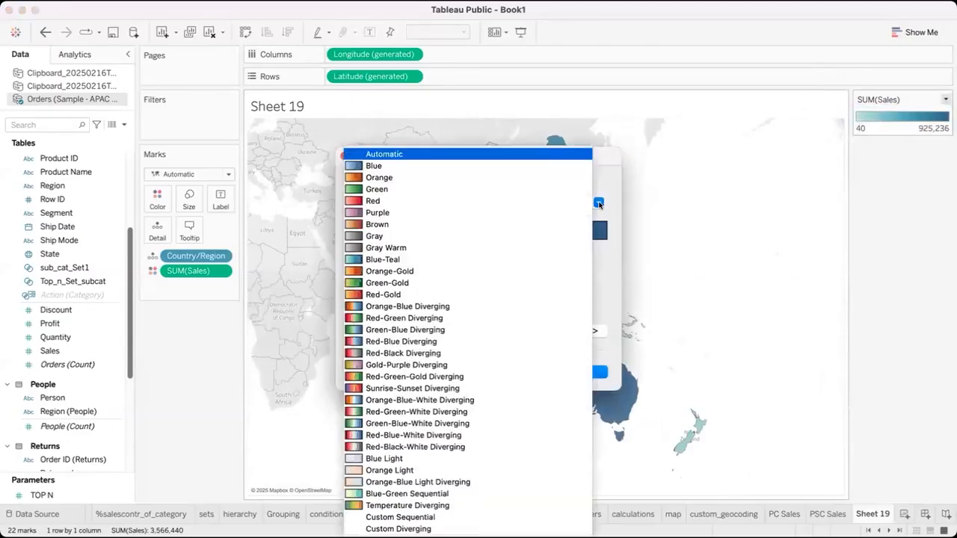
left_click(474, 294)
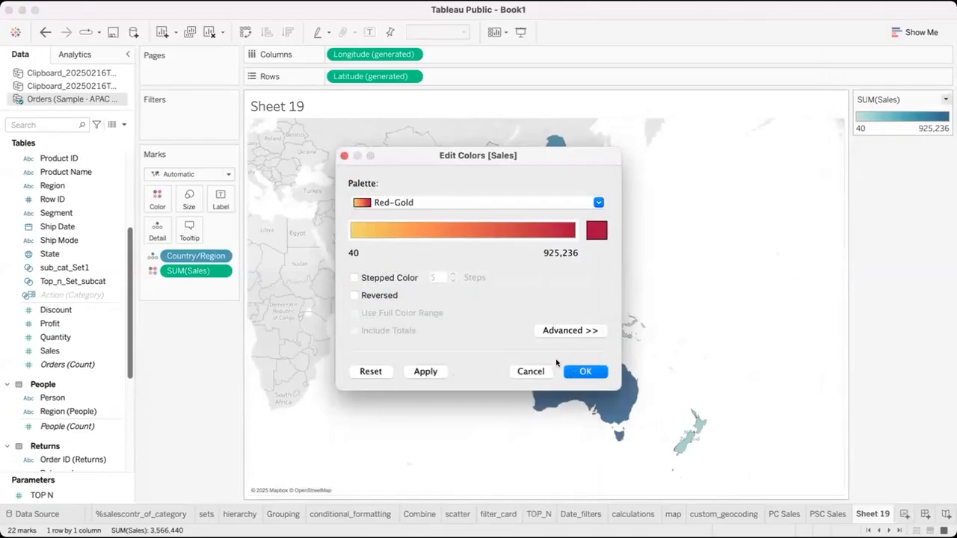
left_click(578, 371)
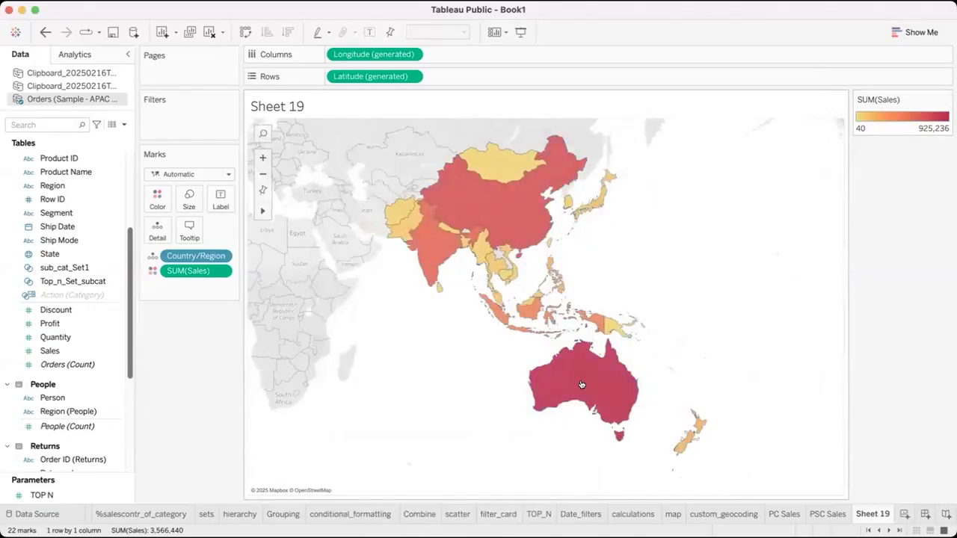
Turn on mark labels and label each country on the map with its Country/Region name and Sales
left_click(370, 32)
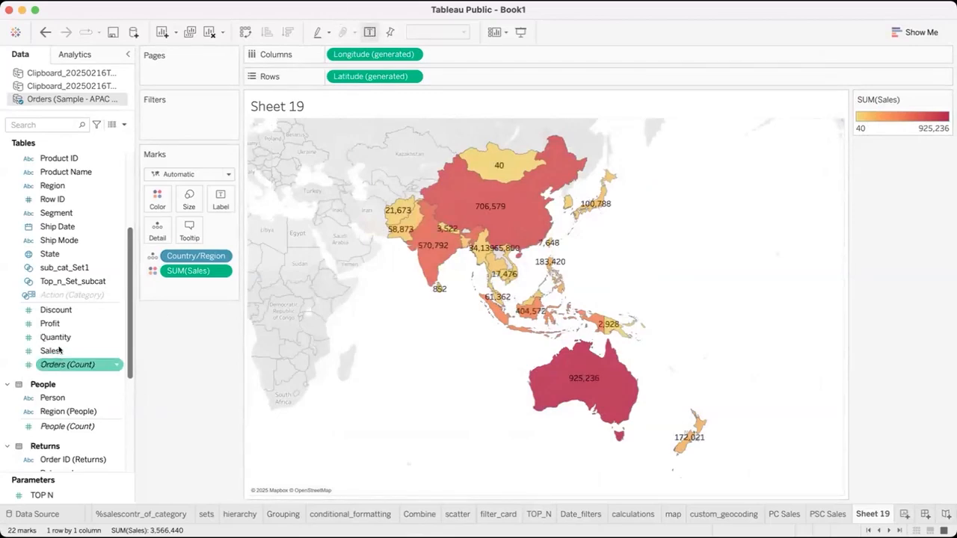
scroll(60, 232, "up", 5)
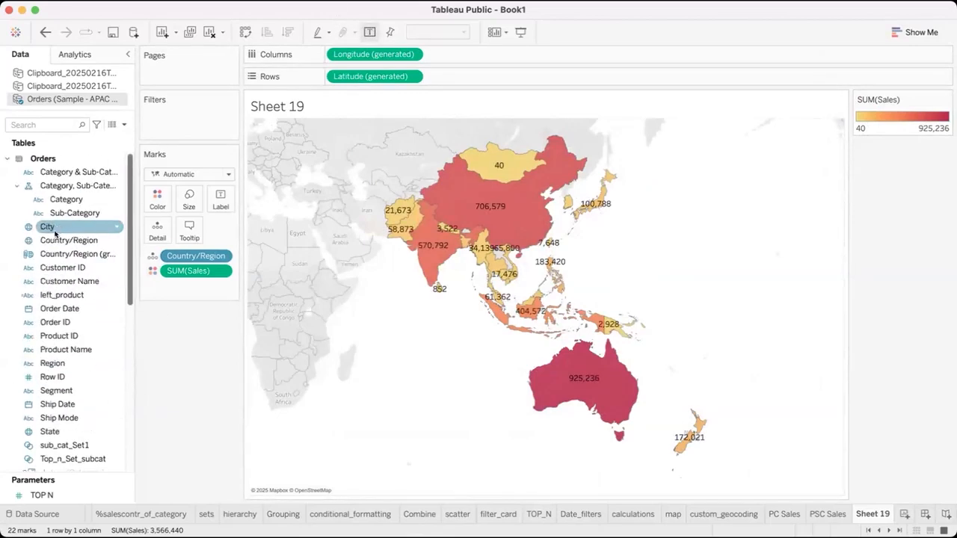
left_click_drag(60, 240, 217, 209)
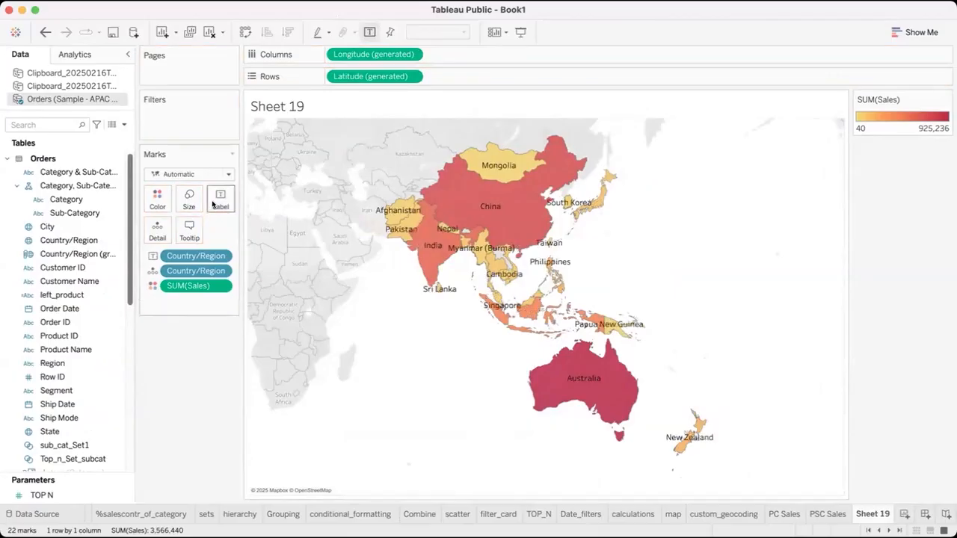
scroll(60, 359, "down", 5)
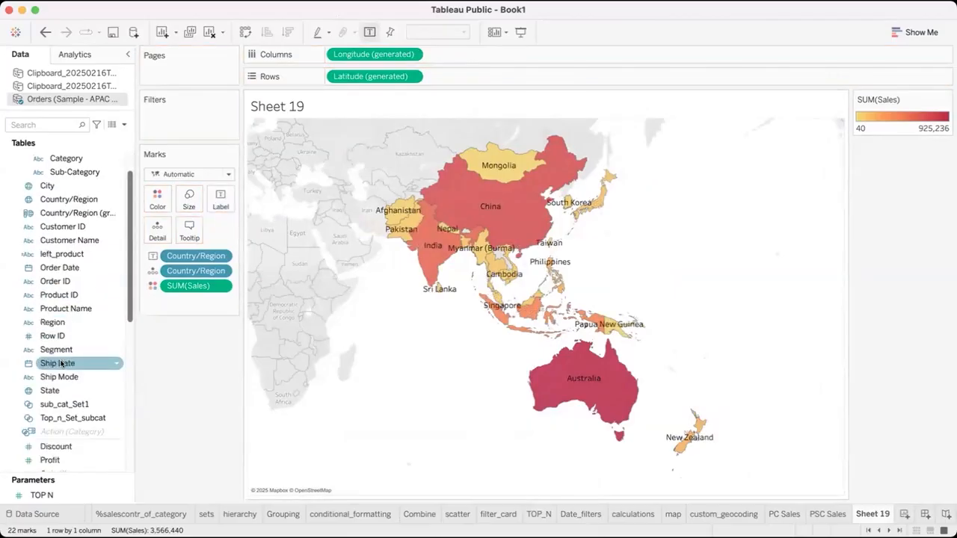
left_click_drag(59, 378, 219, 201)
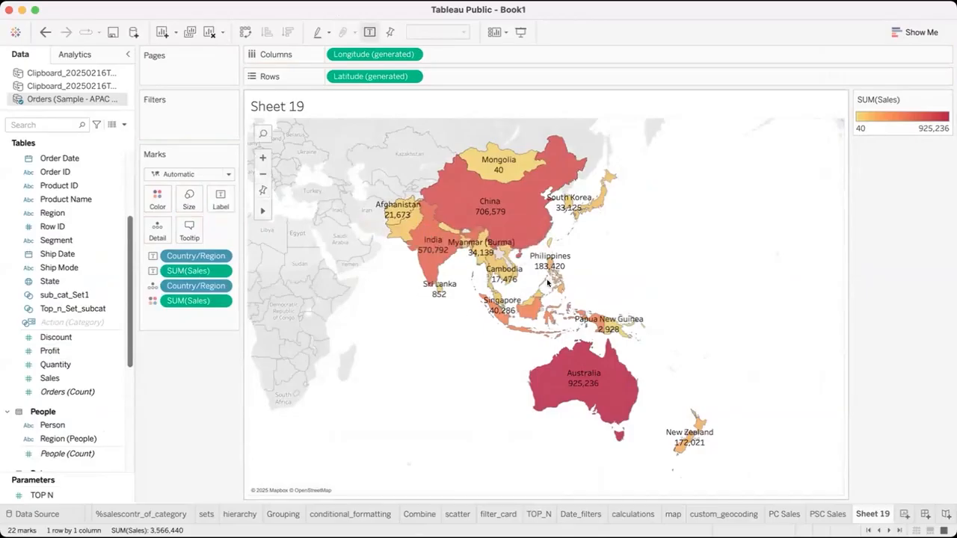
Check the map at closer range, restore its full extent, and select and deselect New Zealand to inspect its details
left_click(262, 157)
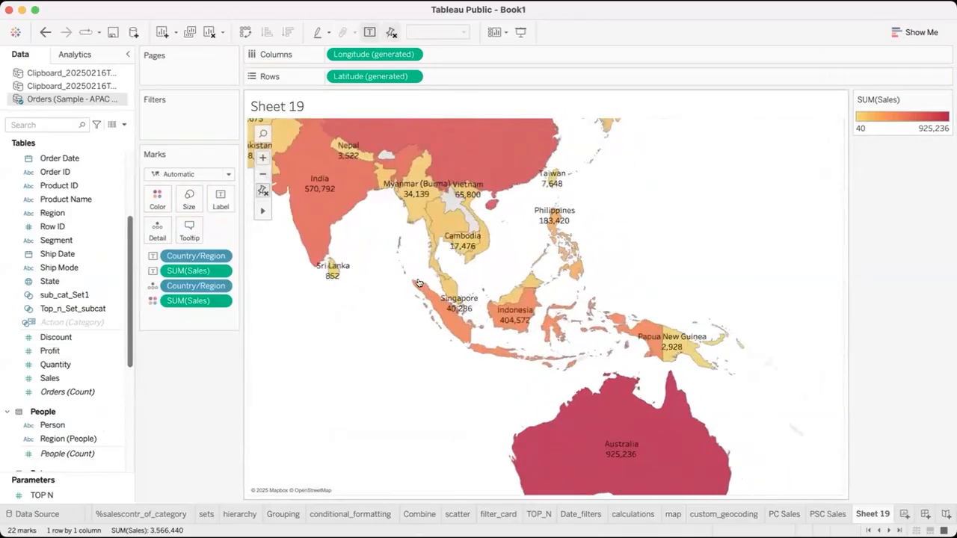
left_click(263, 190)
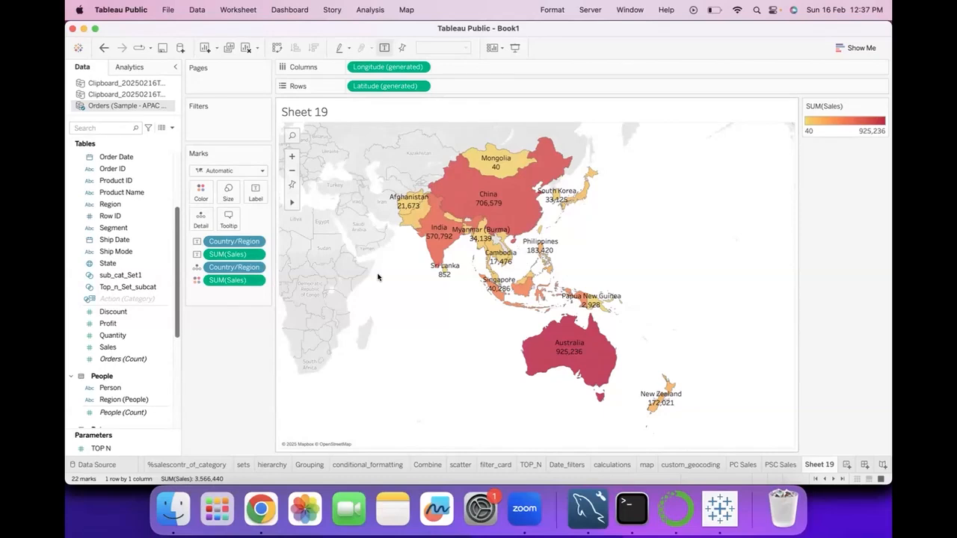
left_click(653, 401)
mouse_move(669, 396)
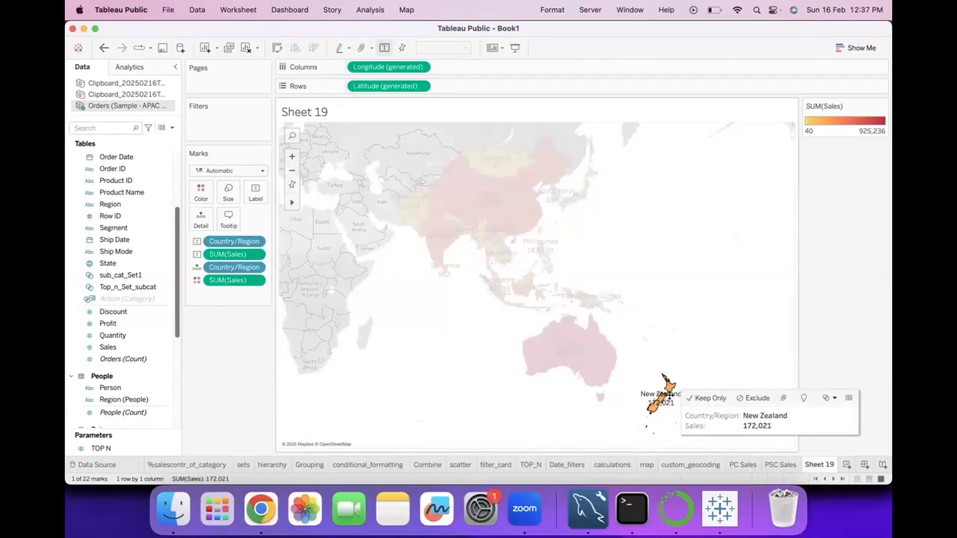
left_click(665, 388)
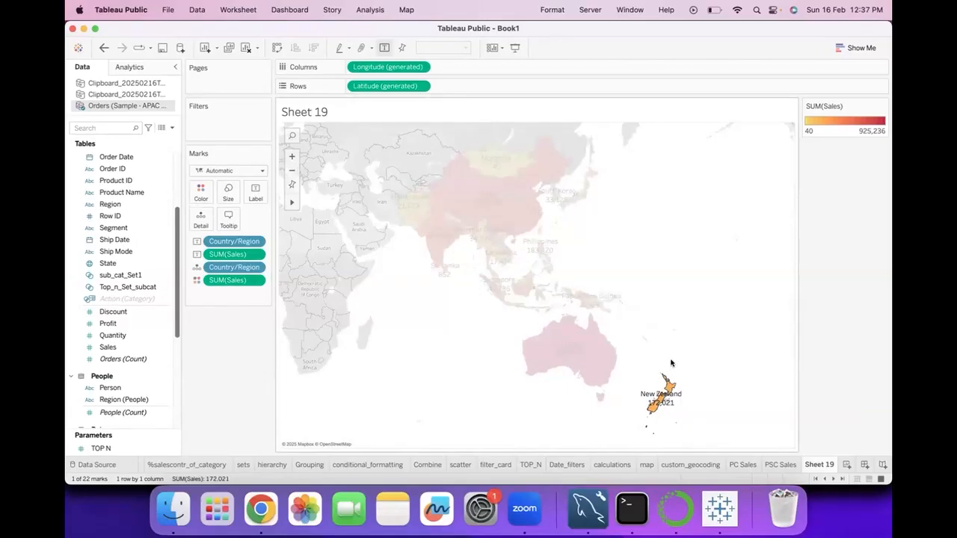
Add a Go to URL action to the workbook and name it "info"
left_click(239, 10)
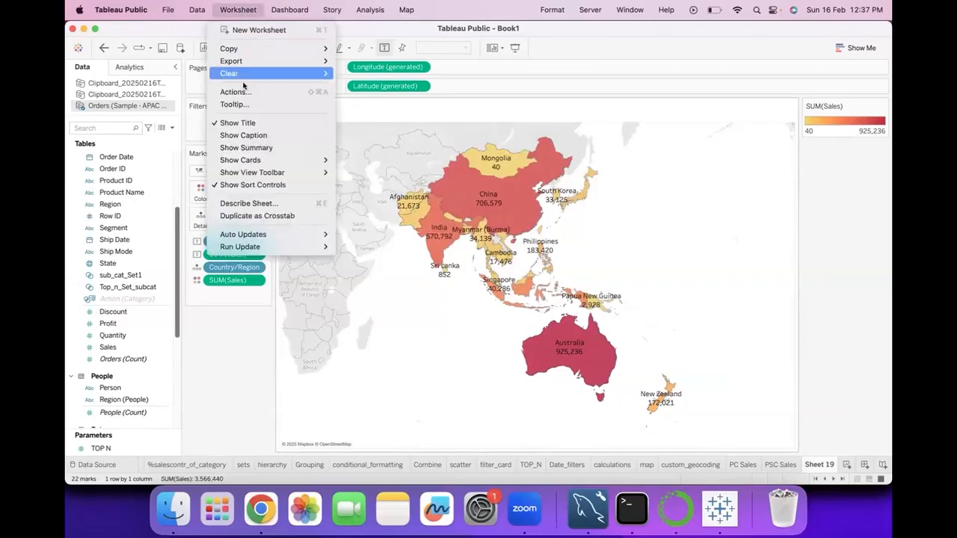
key("Escape")
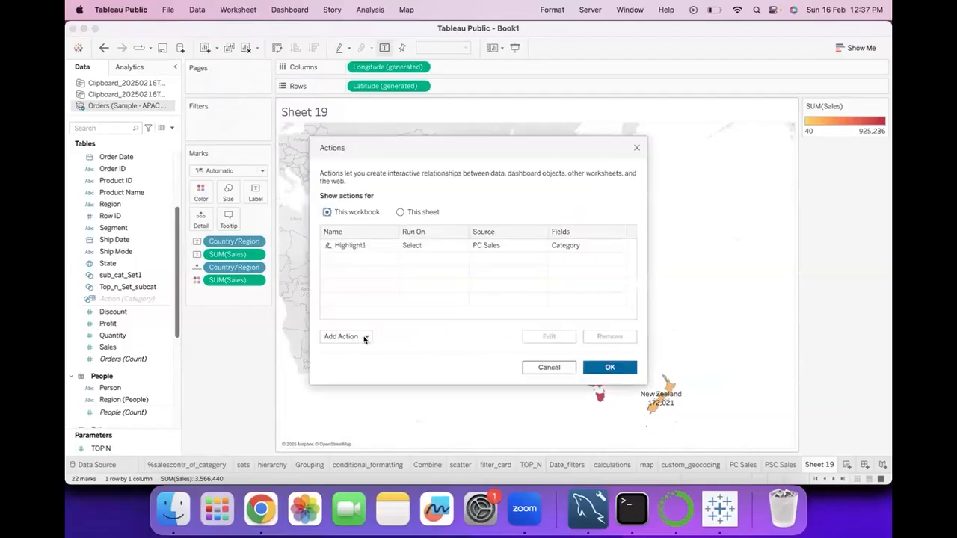
left_click(364, 337)
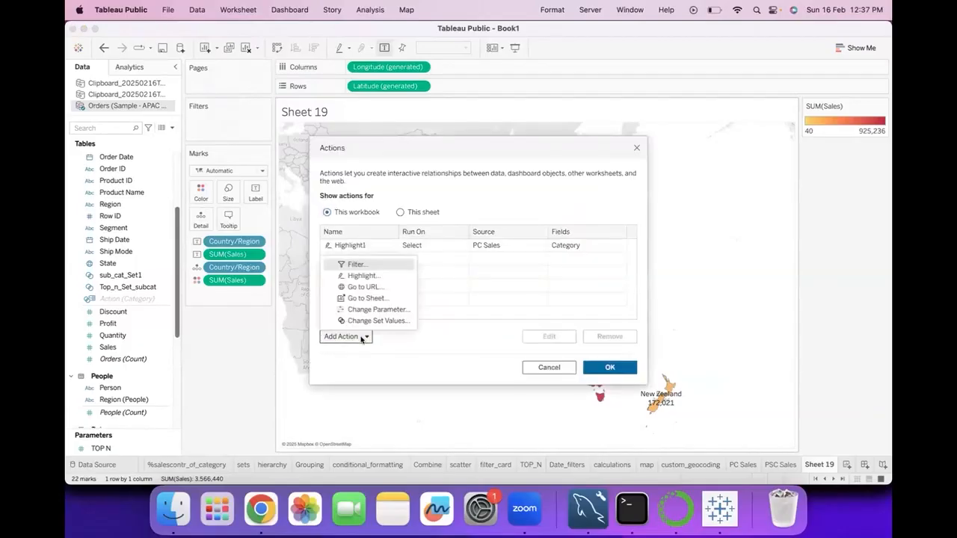
left_click(372, 287)
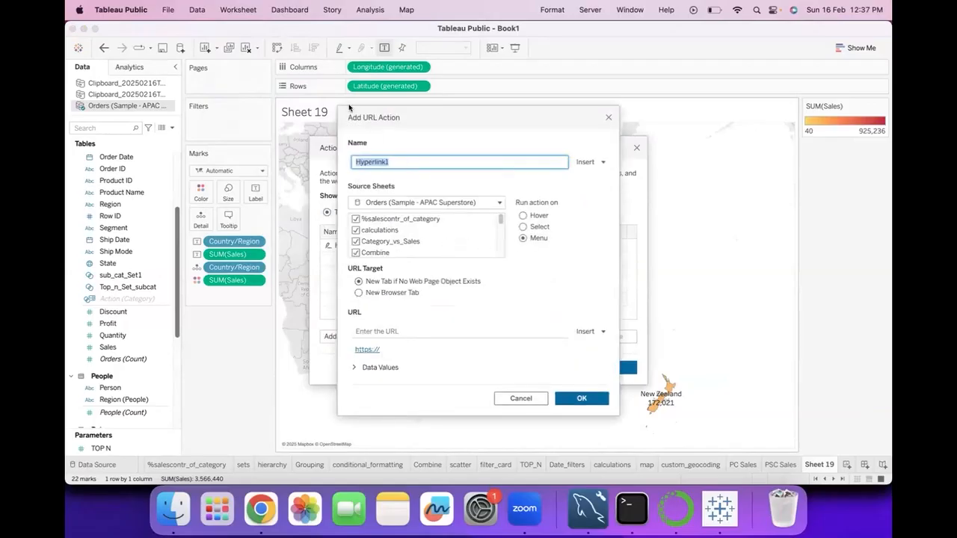
left_click(334, 117)
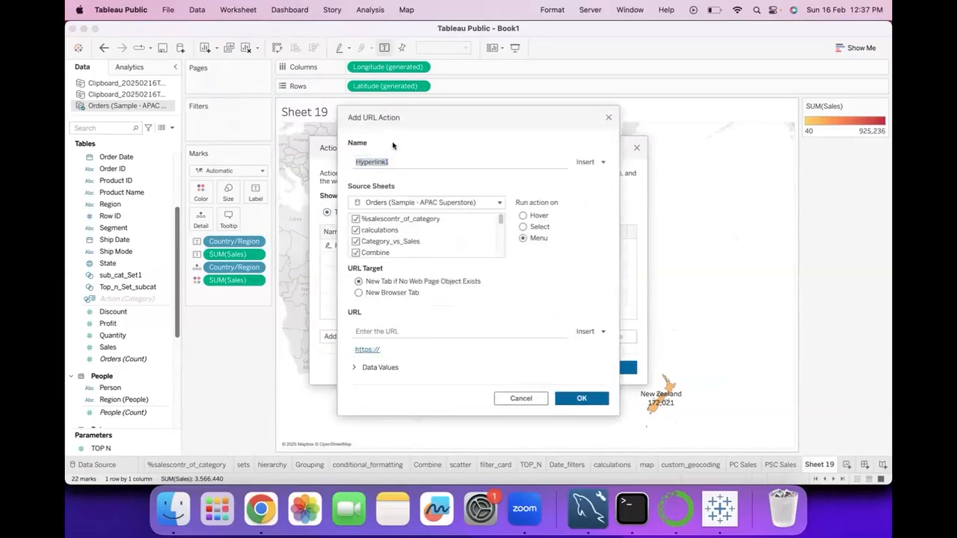
left_click(427, 160)
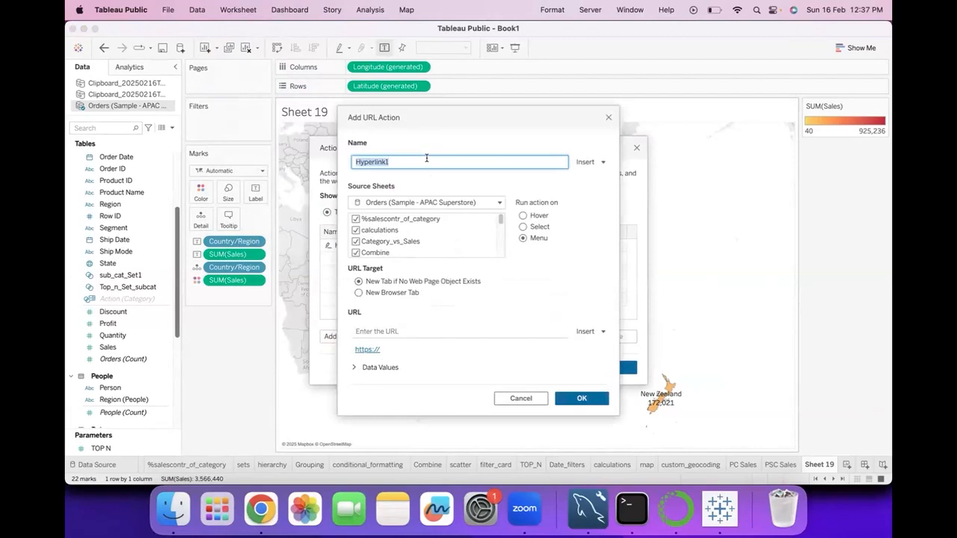
type("(")
left_click(332, 184)
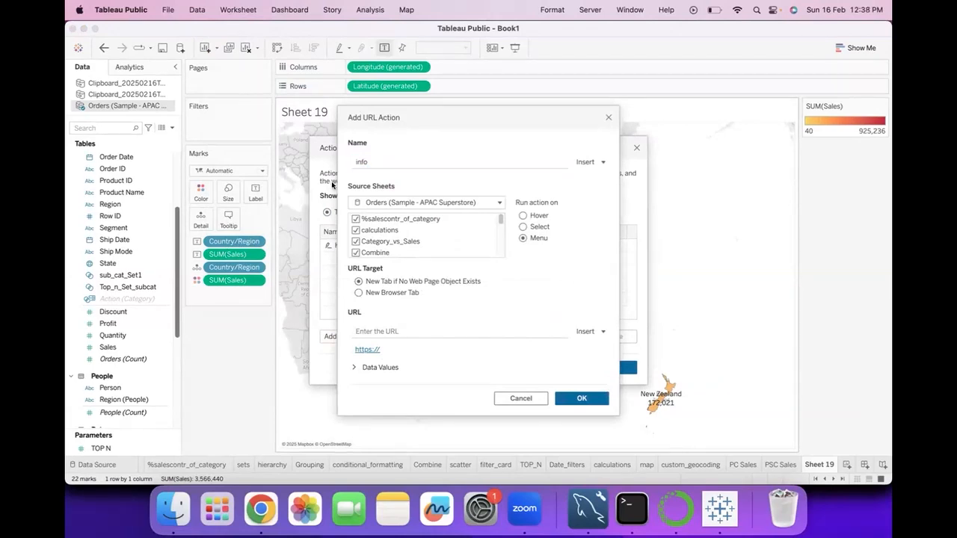
Exclude every source sheet except Sheet 19 from the URL action, and set its URL target to New Browser Tab
left_click(493, 204)
left_click(431, 263)
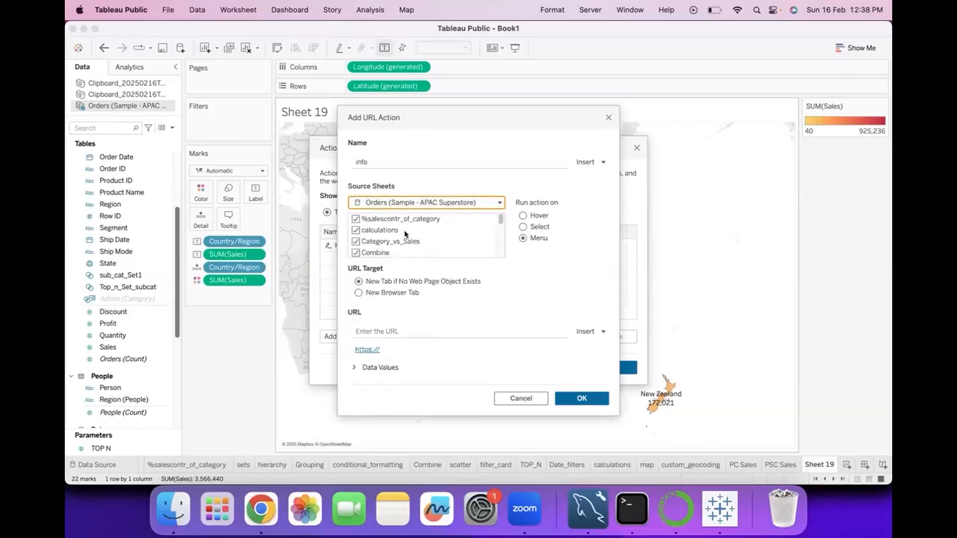
left_click(356, 219)
left_click(356, 230)
left_click(356, 241)
left_click(356, 253)
scroll(367, 248, "down", 10)
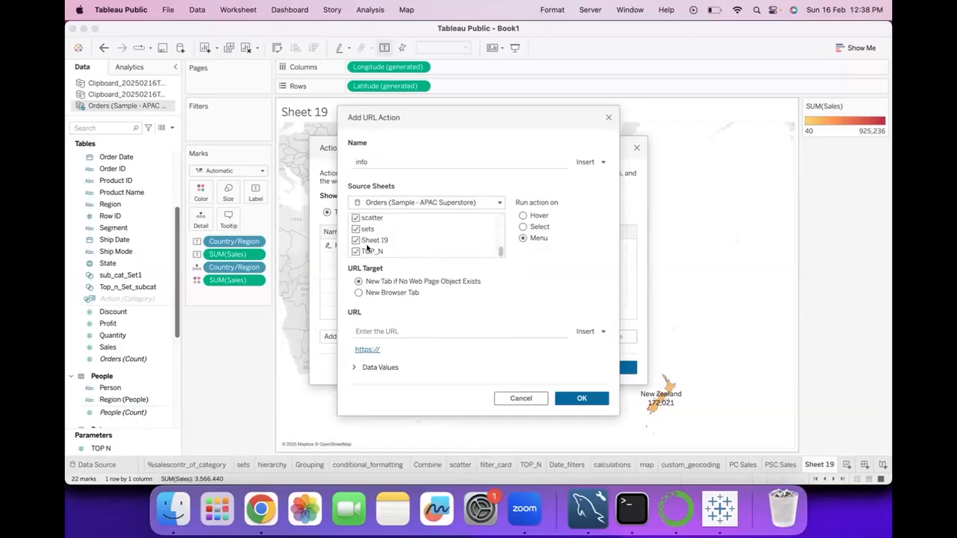
left_click(356, 252)
scroll(358, 229, "up", 2)
left_click(356, 240)
left_click(356, 216)
scroll(366, 227, "up", 3)
left_click(357, 238)
left_click(356, 228)
left_click(356, 217)
scroll(357, 232, "up", 3)
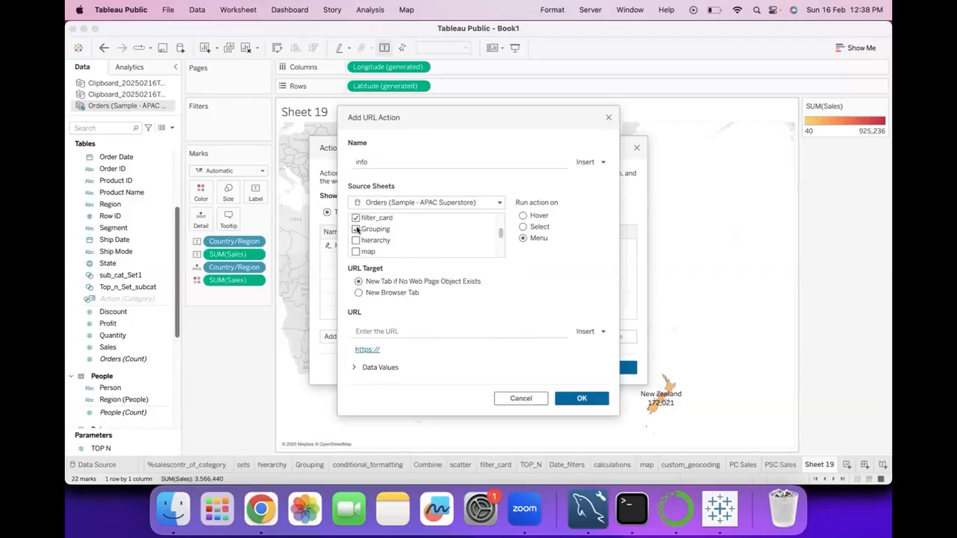
left_click(356, 217)
scroll(356, 231, "up", 3)
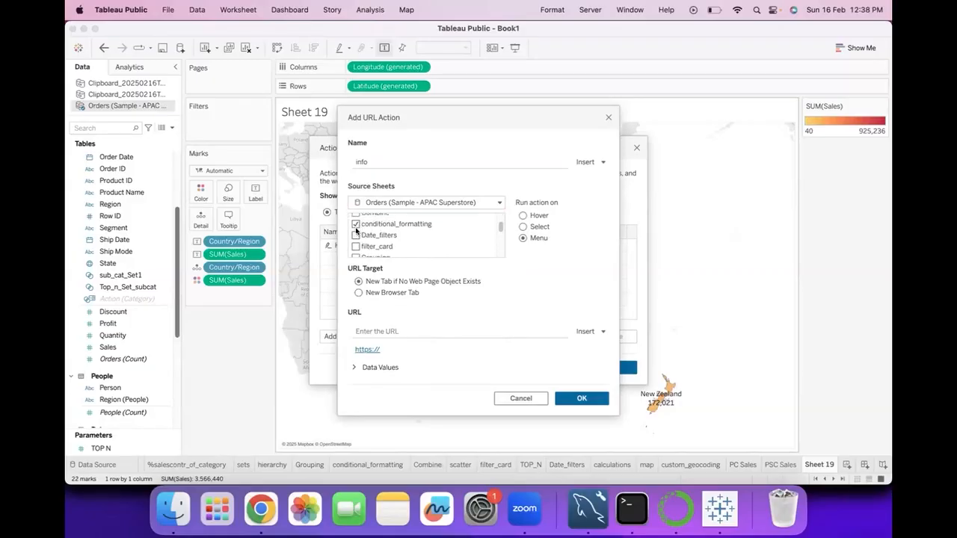
left_click(357, 224)
left_click(469, 332)
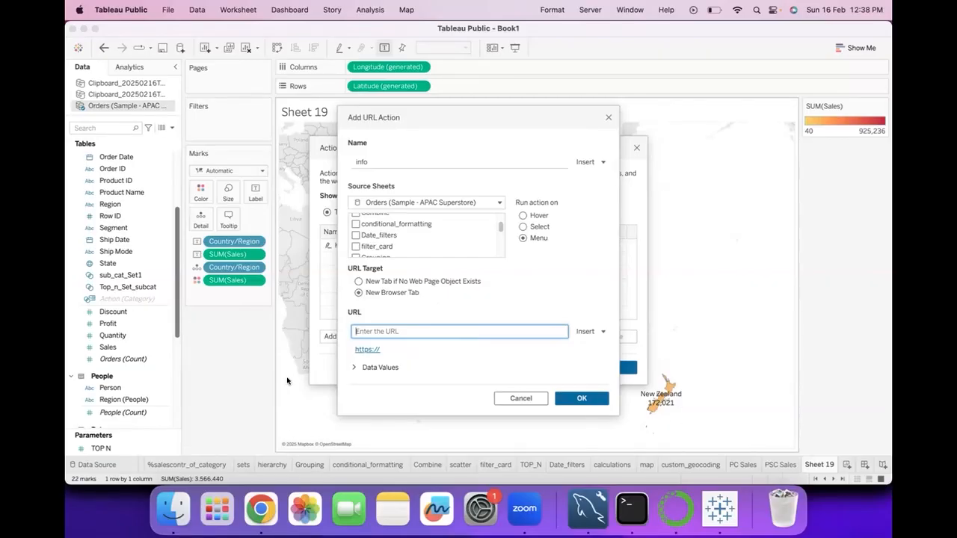
left_click(289, 114)
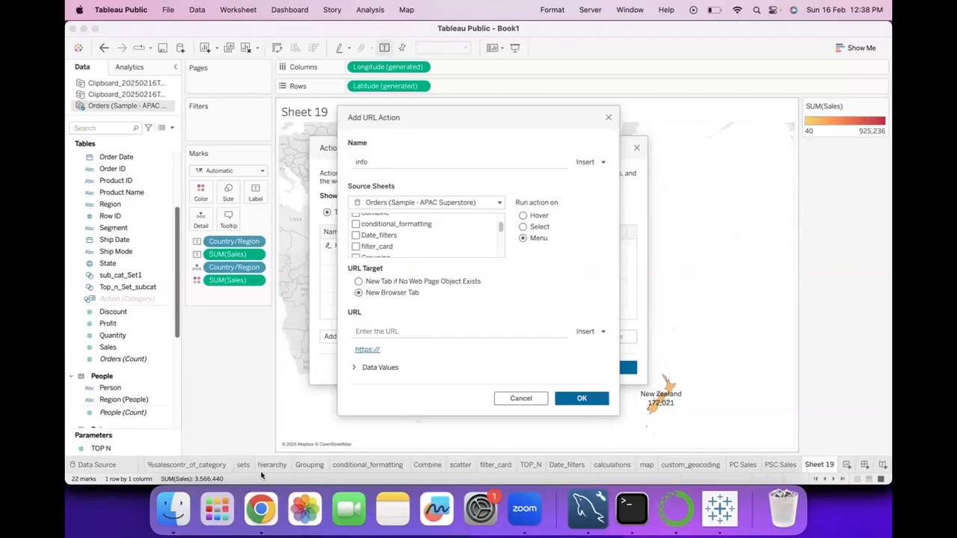
Switch to Chrome, search Google for New Zealand, and copy the address of the results page
left_click(262, 510)
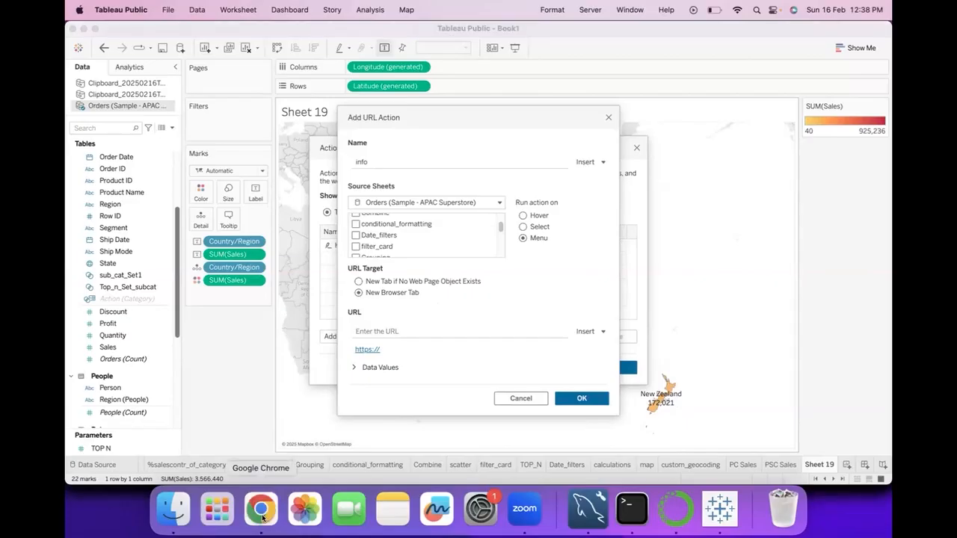
type("ne")
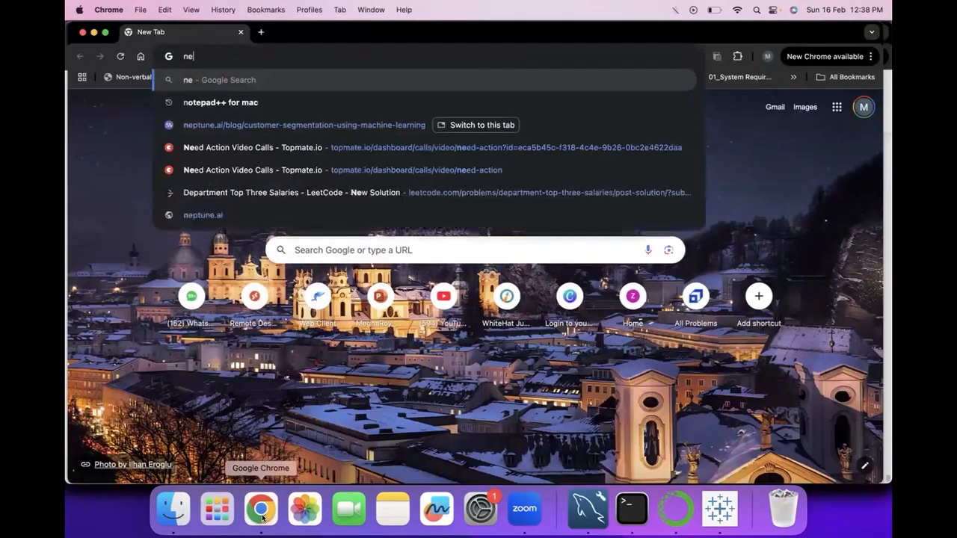
type("wzea")
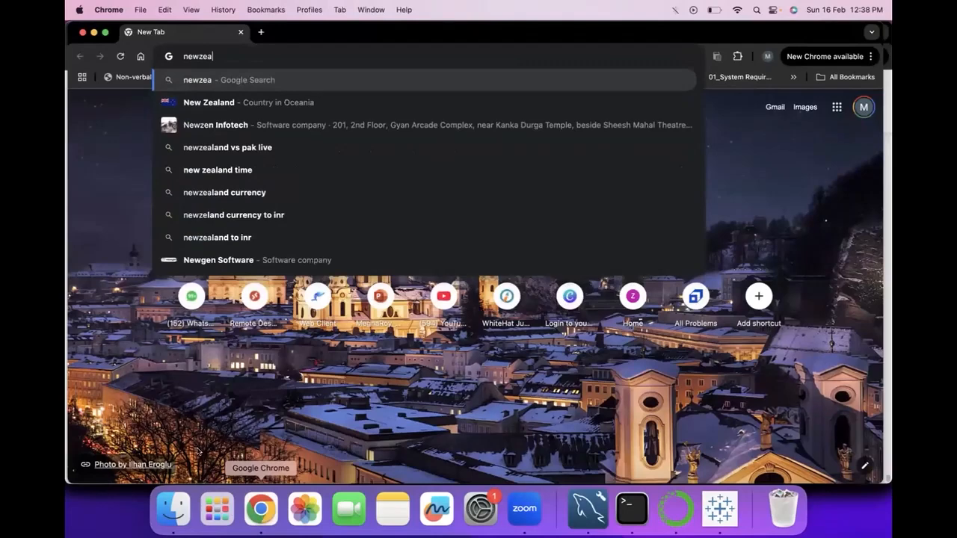
left_click(210, 104)
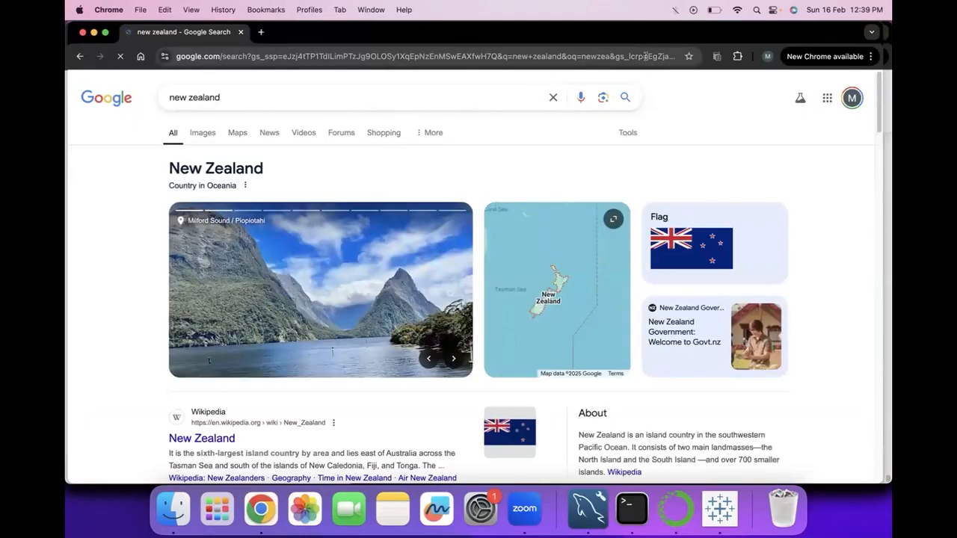
left_click(646, 56)
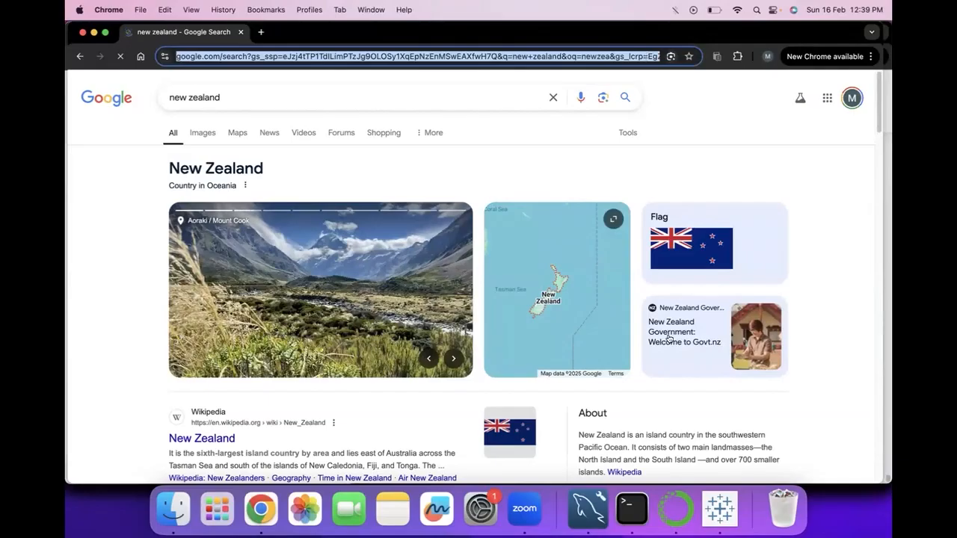
Return to Tableau, set the copied New Zealand search address as the action's URL, and save the action
left_click(719, 508)
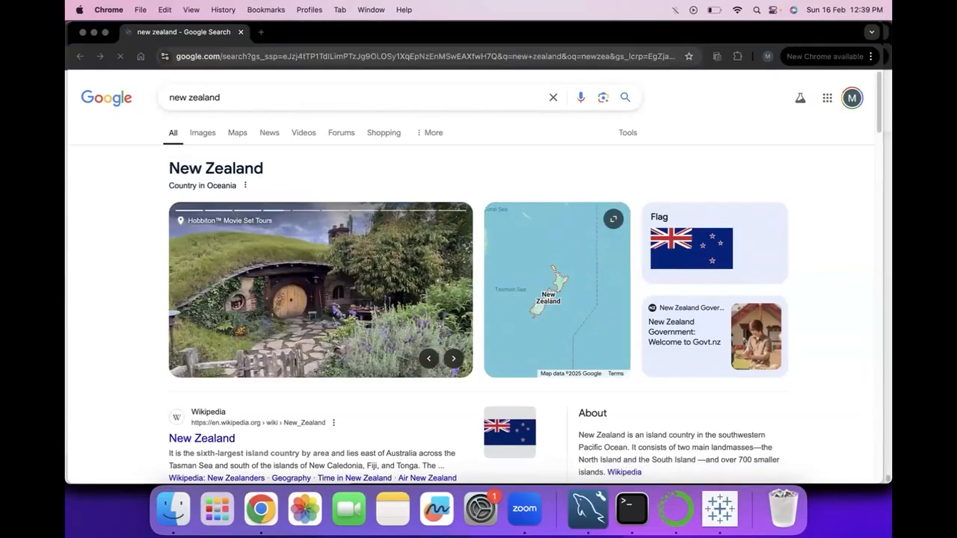
left_click(424, 326)
key("super+v")
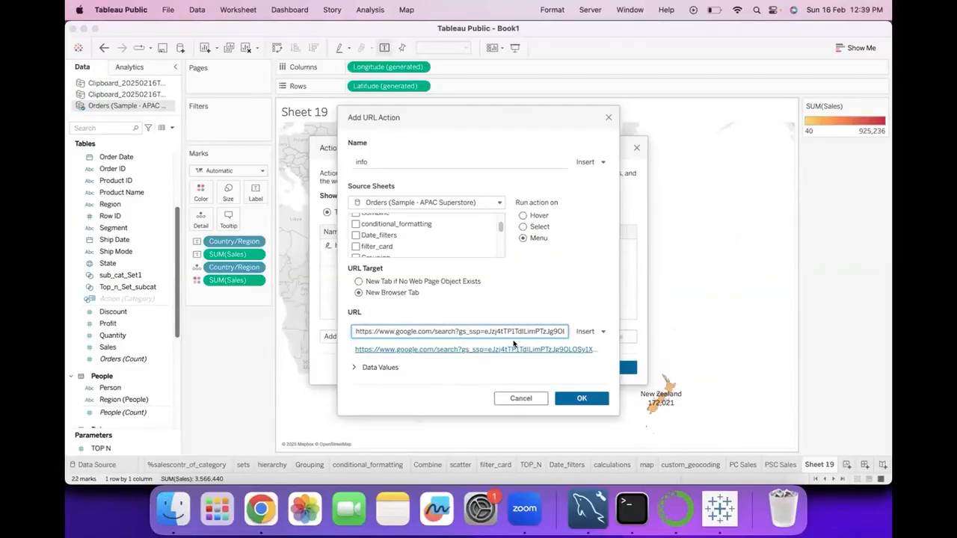
left_click(587, 402)
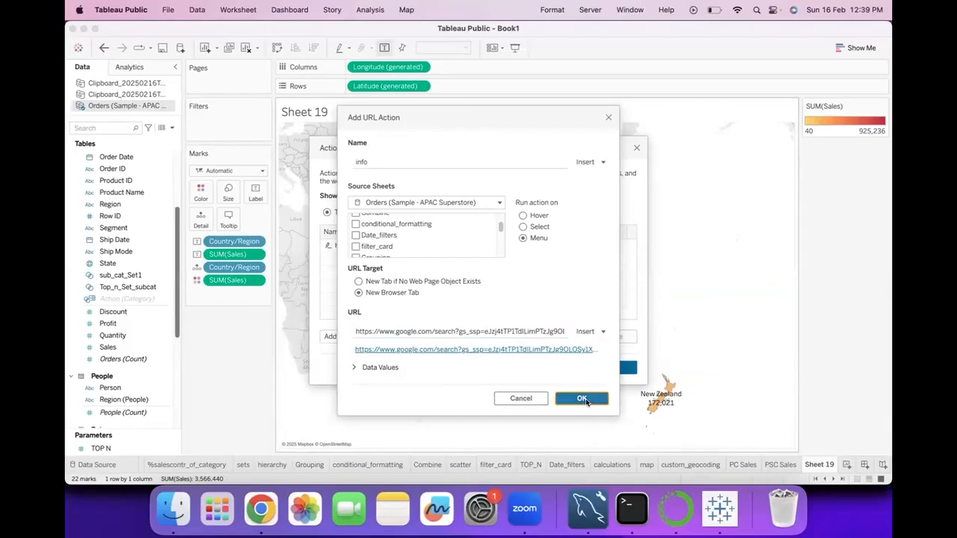
left_click(596, 371)
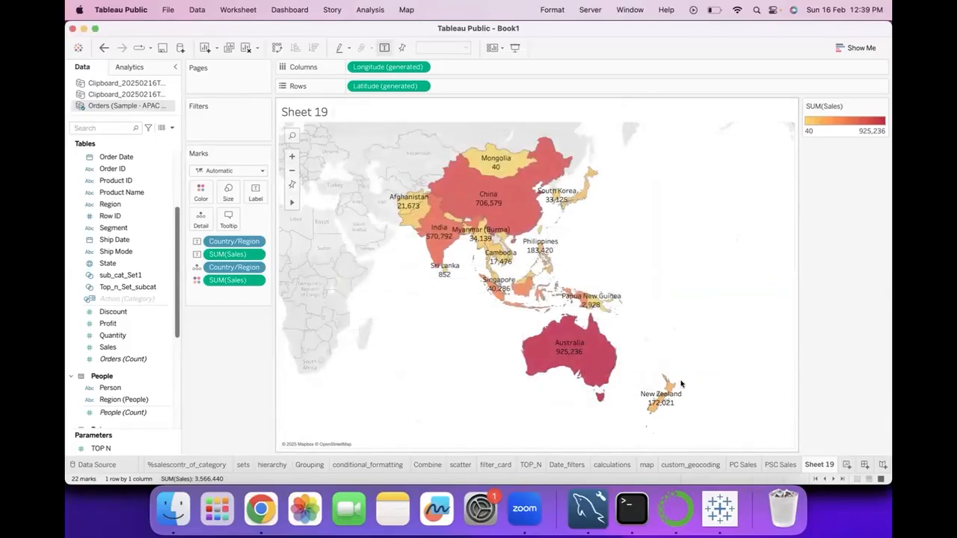
Edit the "info" URL action so that it runs on Select, and save the change
left_click(237, 9)
left_click(241, 93)
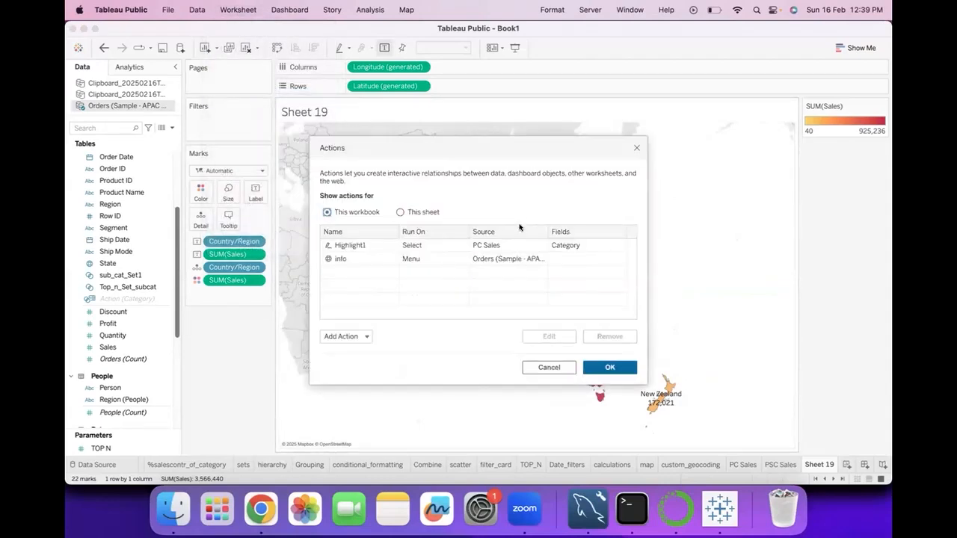
left_click(507, 259)
left_click(563, 334)
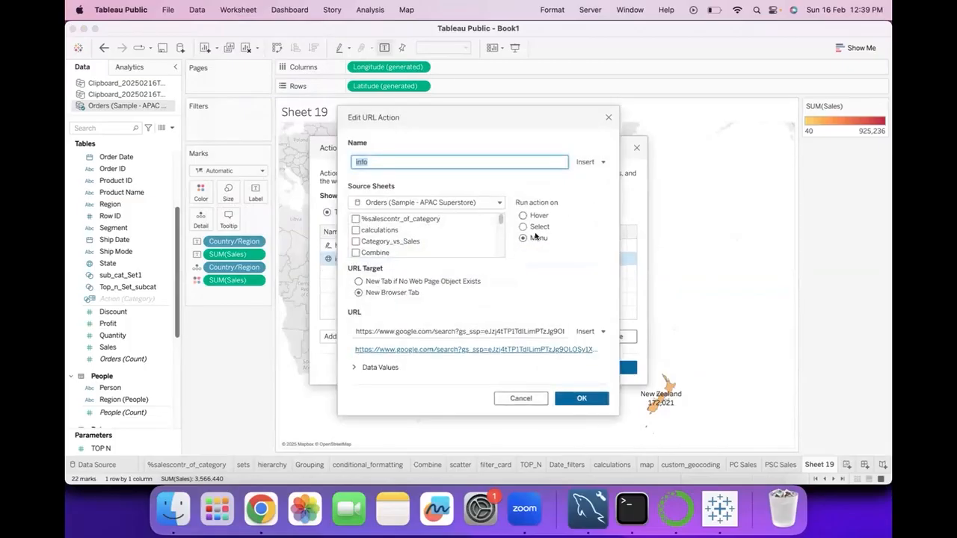
left_click(523, 227)
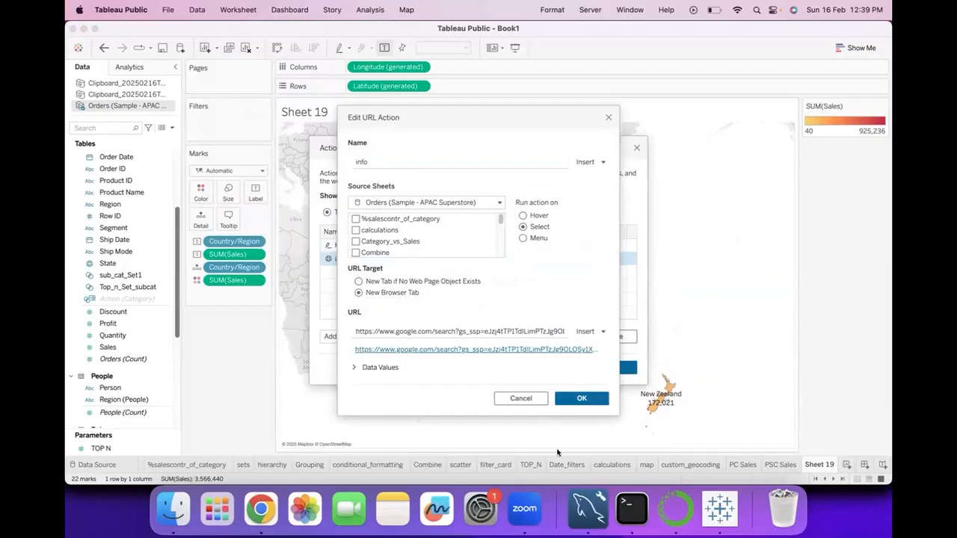
left_click(586, 402)
left_click(606, 364)
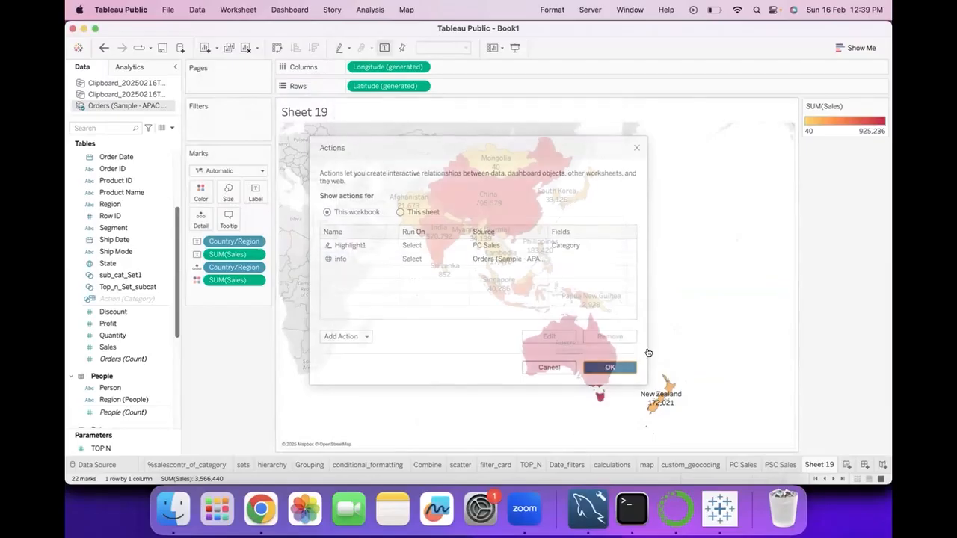
Test the URL action by selecting New Zealand and Australia on the map, close the newest browser tab, and clear the map selection
left_click(670, 389)
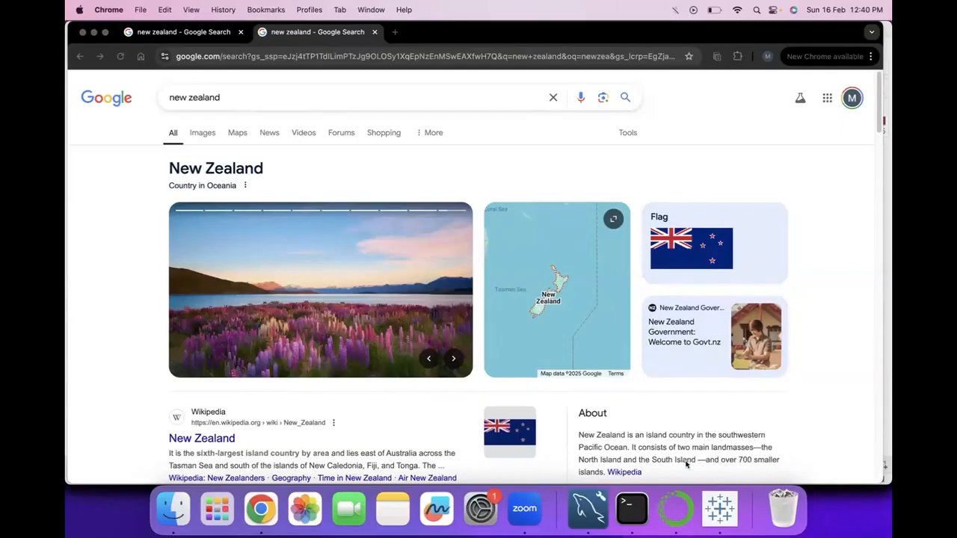
left_click(720, 510)
left_click(646, 318)
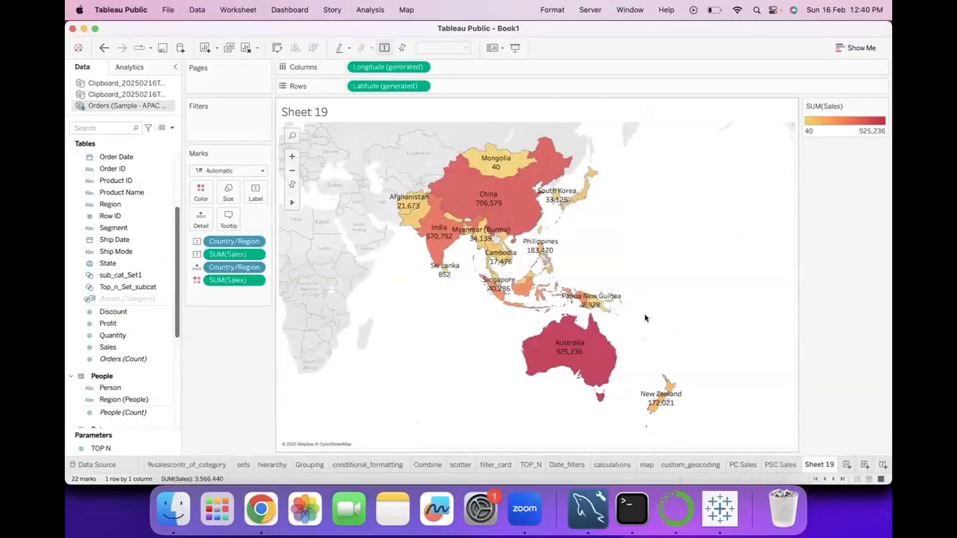
left_click(581, 339)
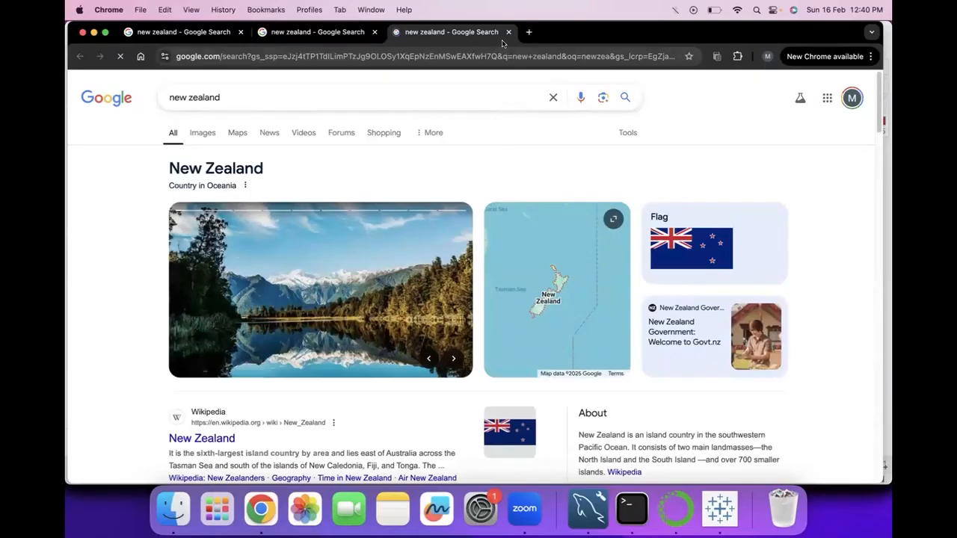
left_click(508, 31)
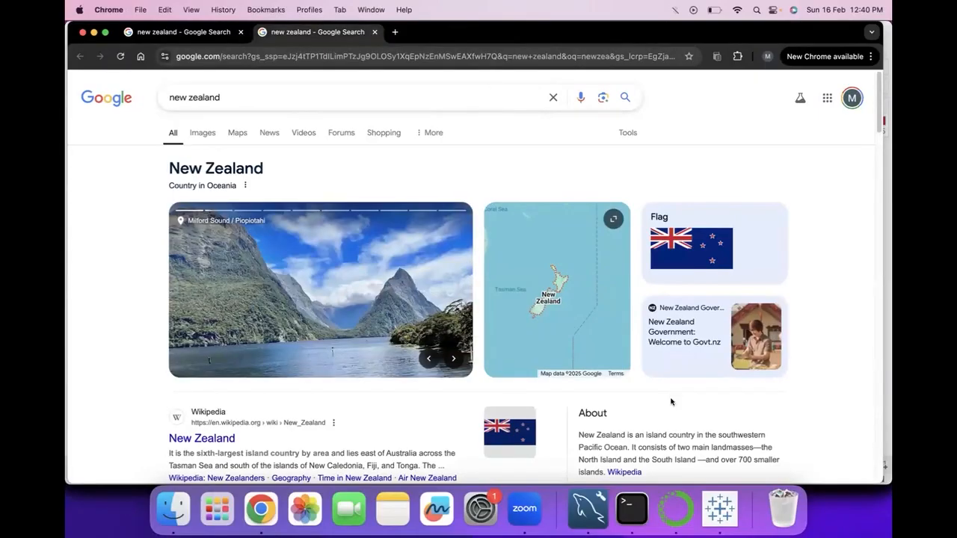
left_click(714, 513)
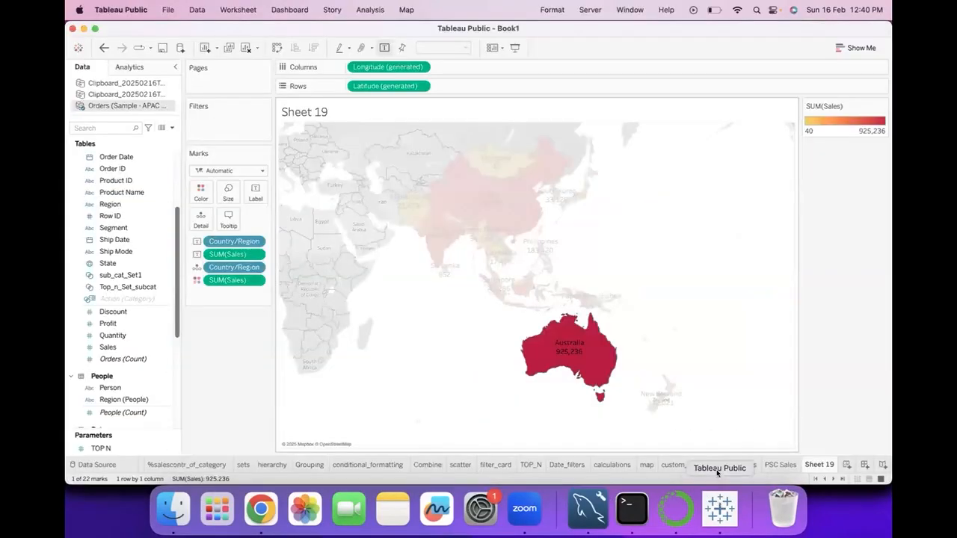
left_click(653, 343)
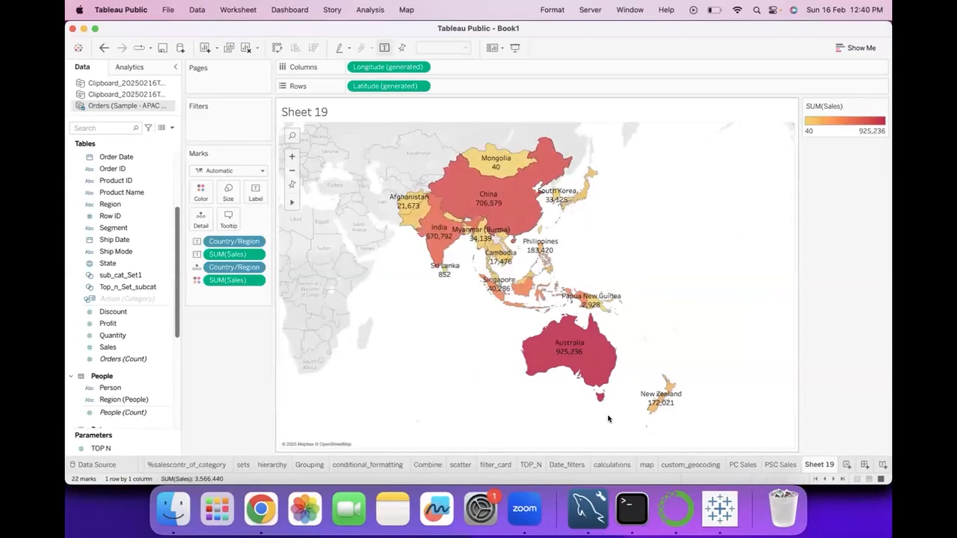
Reopen the "info" URL action for editing from the worksheet's actions
left_click(240, 9)
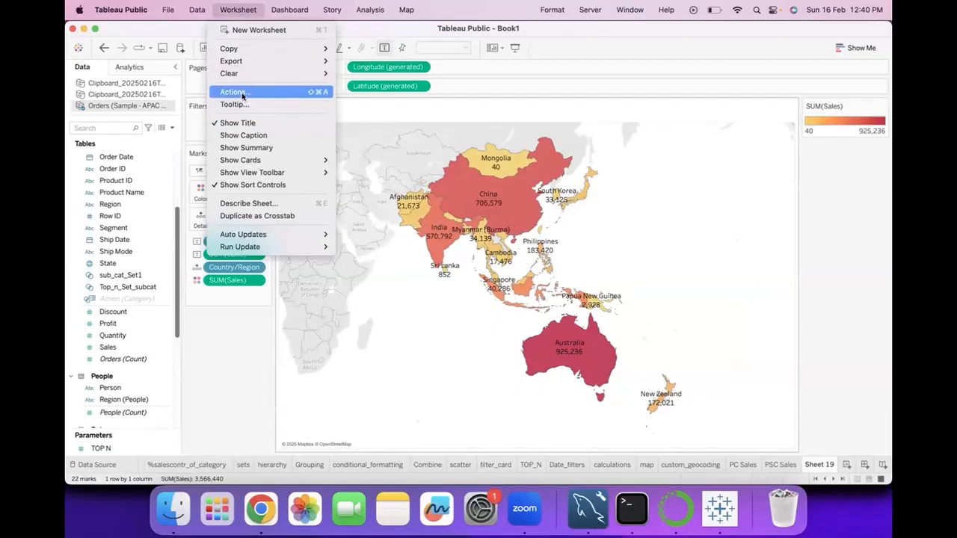
left_click(338, 93)
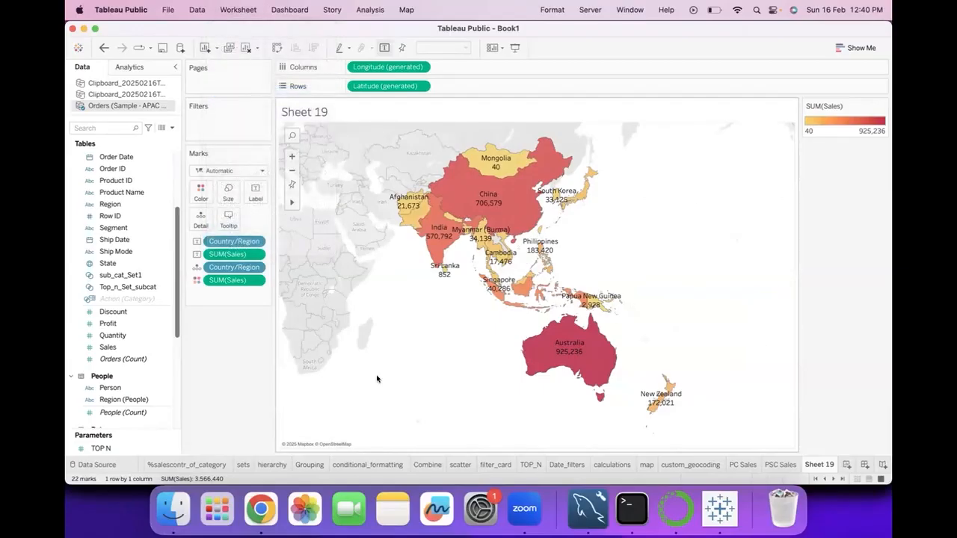
left_click(485, 258)
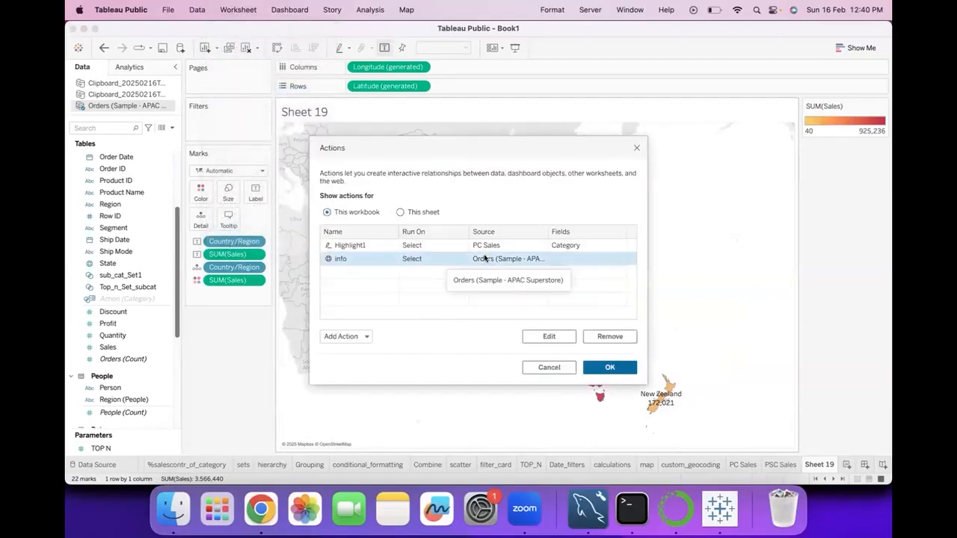
left_click(549, 337)
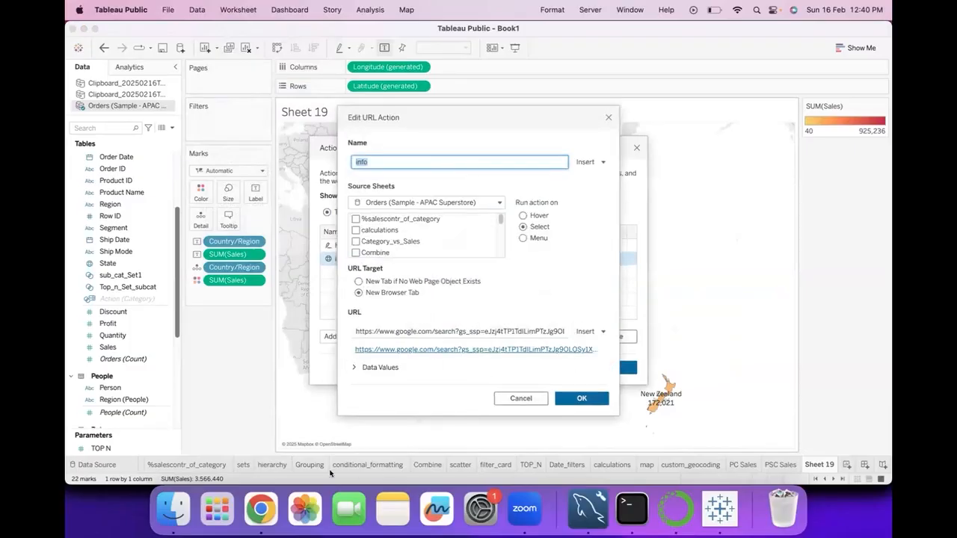
left_click(261, 509)
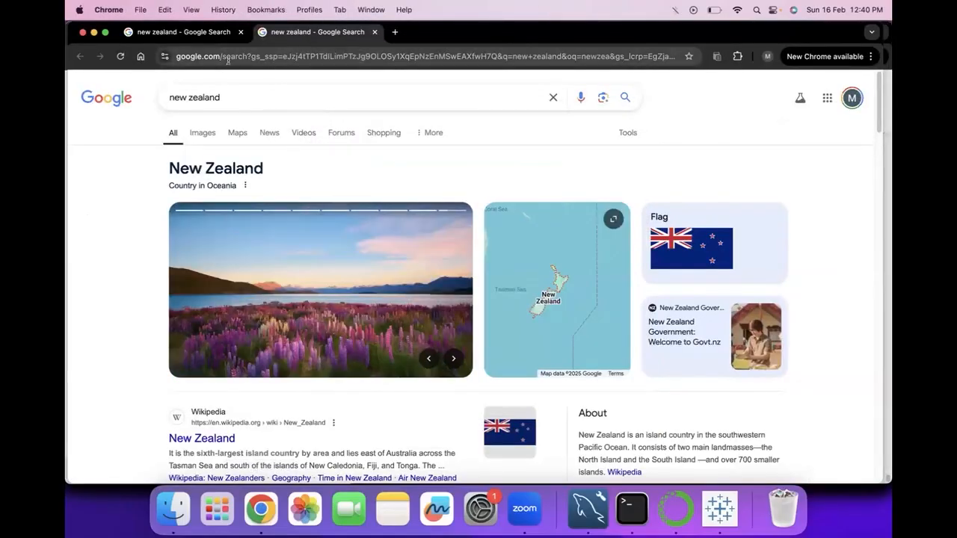
left_click_drag(250, 59, 719, 74)
key("BackSpace")
key("BackSpace")
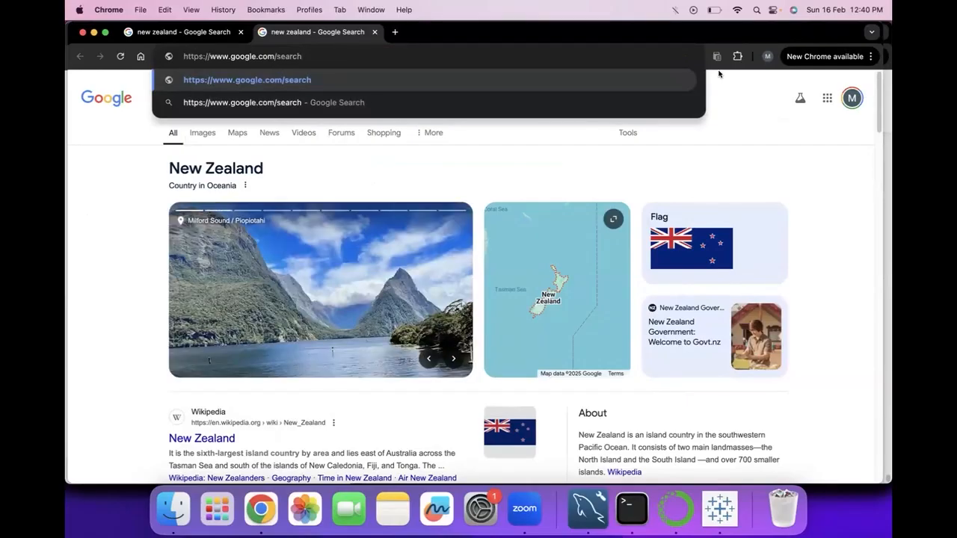
key("BackSpace")
key("BackSpace")
key("BackSpace")
key("BackSpace")
key("BackSpace")
key("BackSpace")
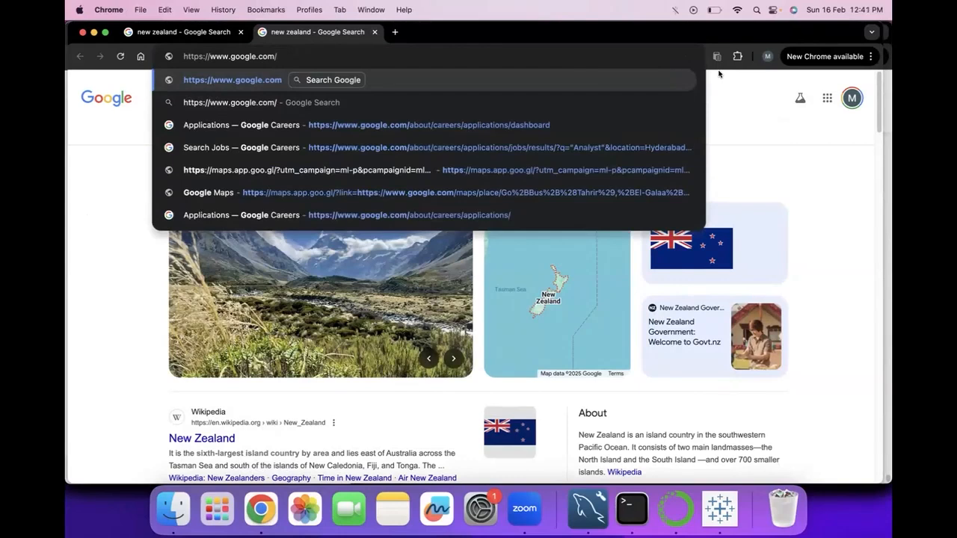
type("aus")
type("tralia")
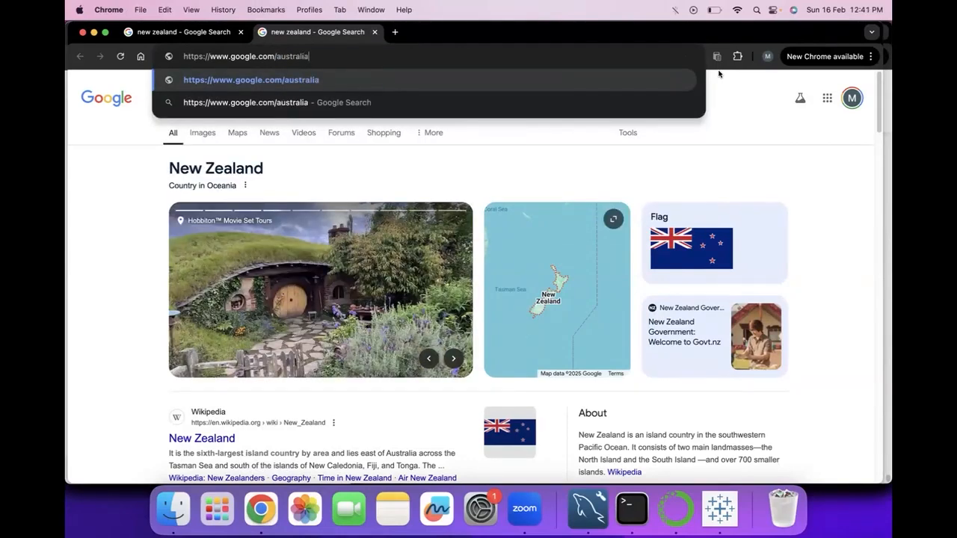
key("Return")
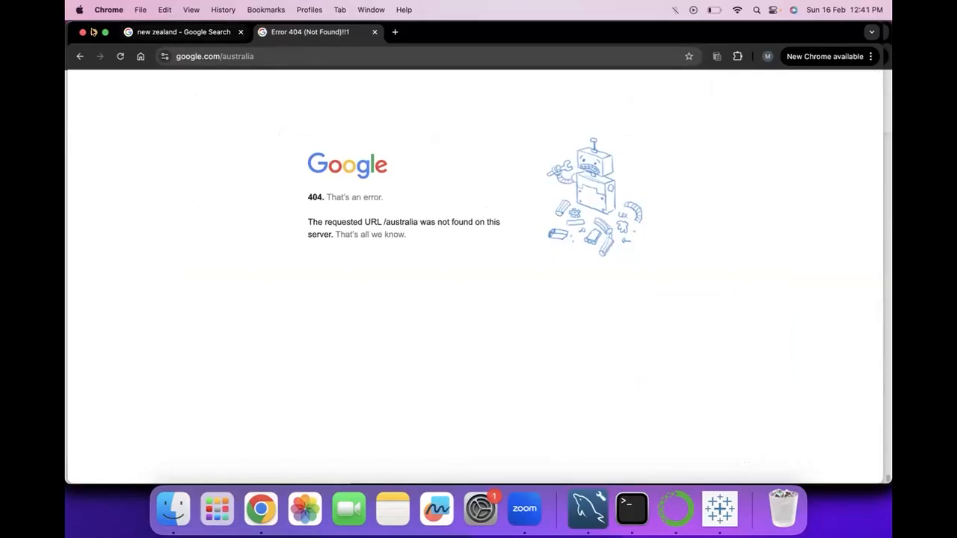
left_click(78, 56)
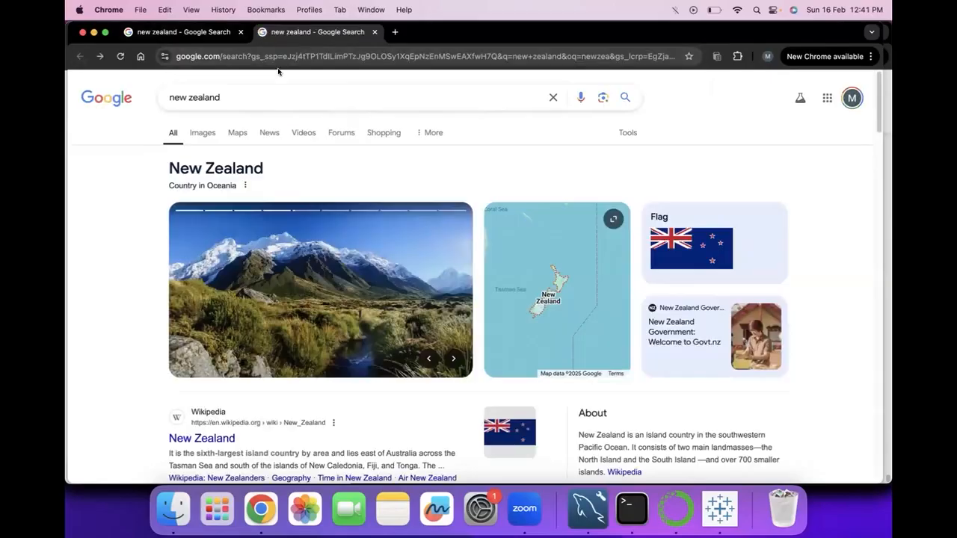
left_click(256, 56)
left_click(250, 56)
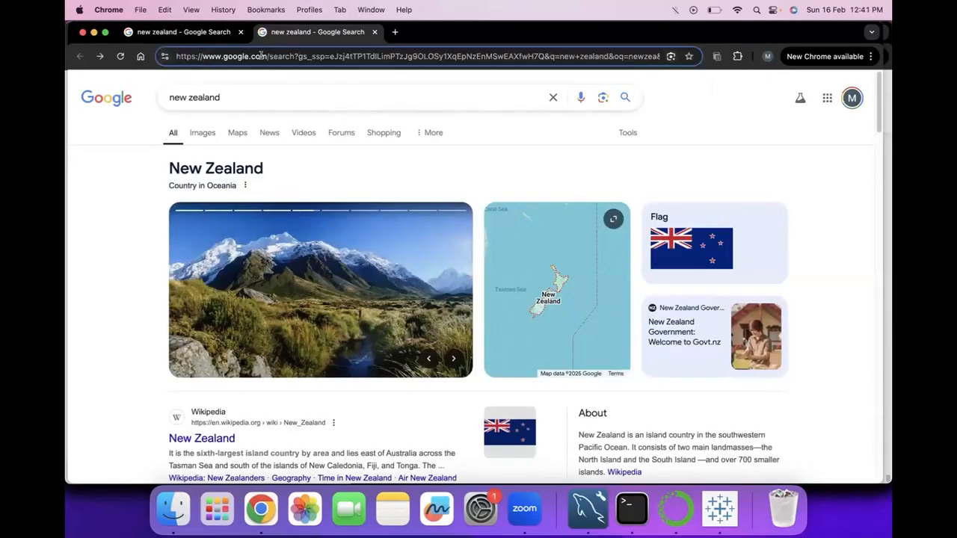
left_click_drag(453, 56, 820, 80)
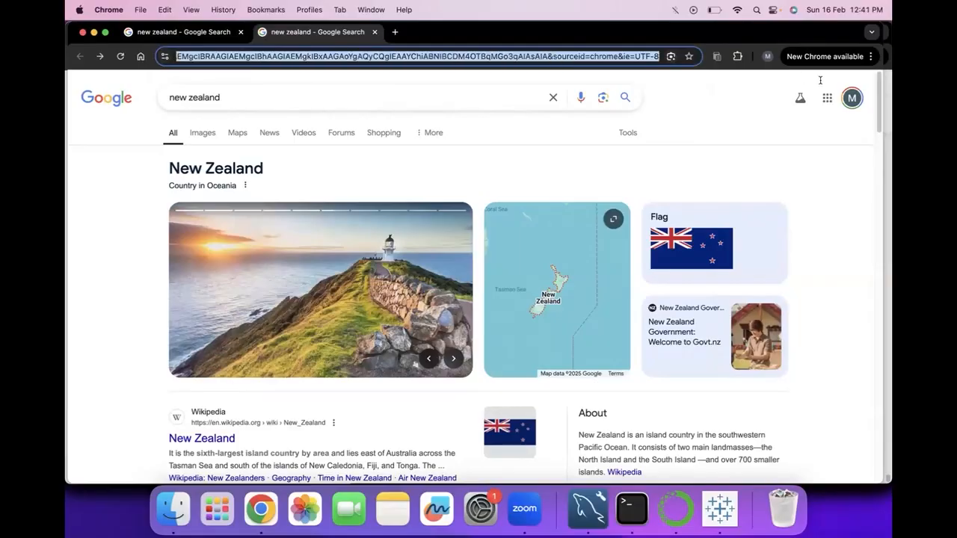
key("BackSpace")
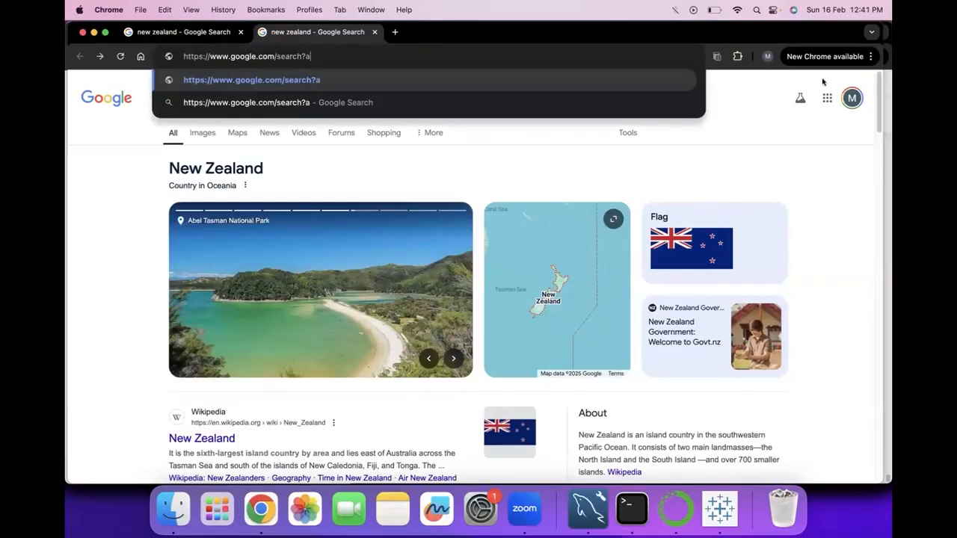
type("Australia")
key("Return")
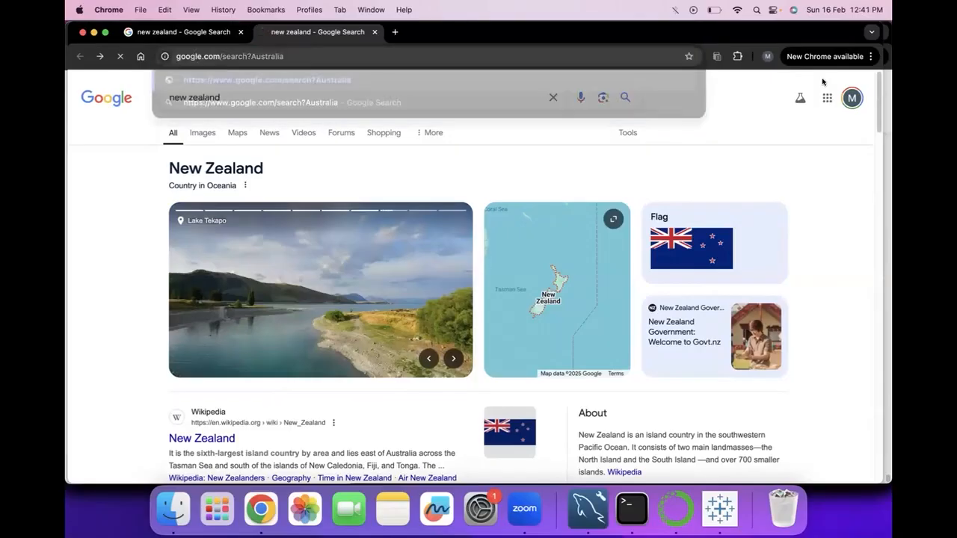
Search Google for "australia" from the address bar to examine the resulting search address
left_click(259, 54)
type("australia")
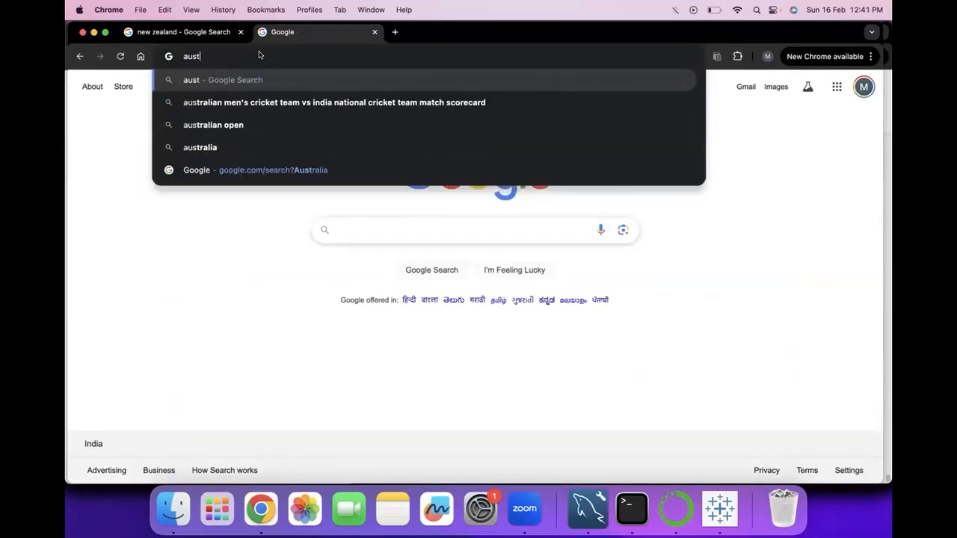
key("Return")
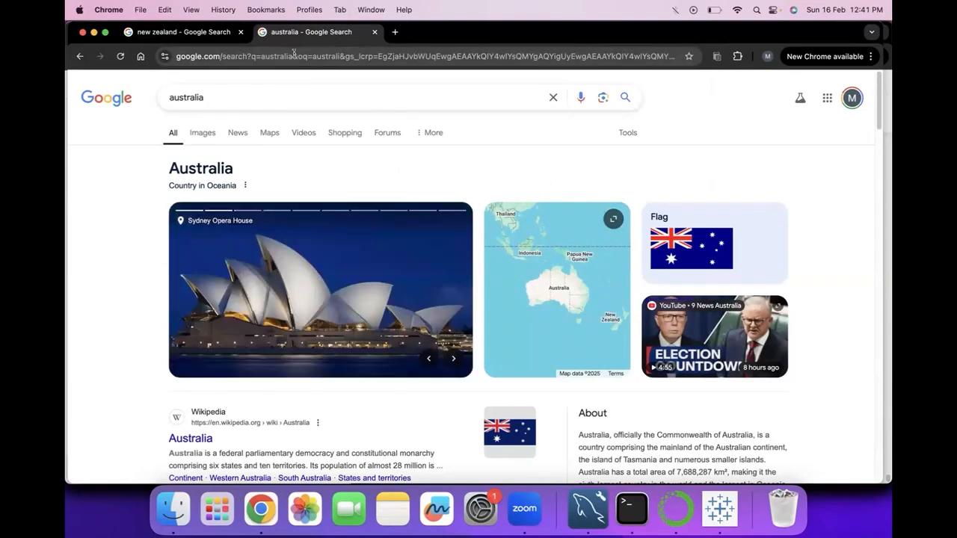
Load the shortened search address google.com/search?q=australia in the current browser tab
left_click(439, 56)
type("https://www.google.com/search?q=australia")
key("Return")
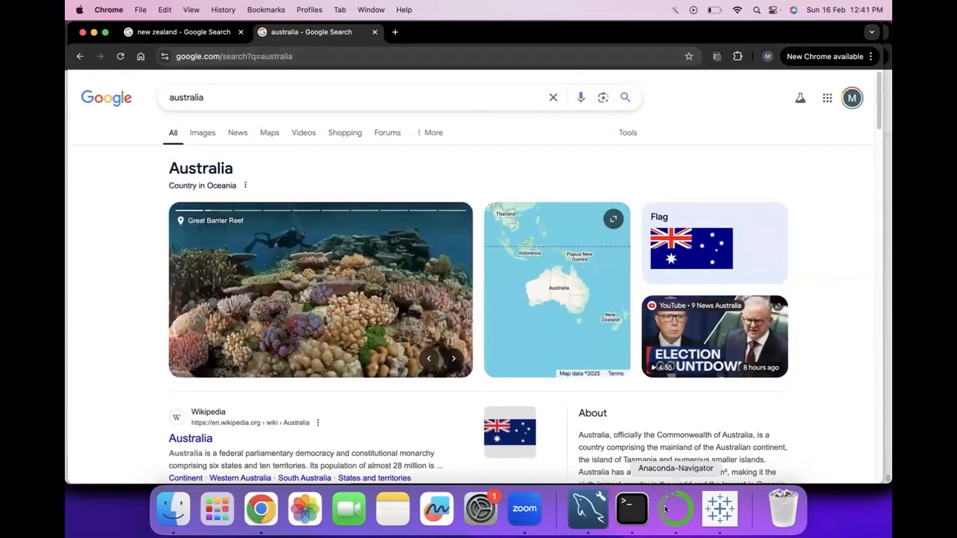
Copy the shortened Australia search address from Chrome and paste it into Tableau as the "info" action's URL
left_click(720, 508)
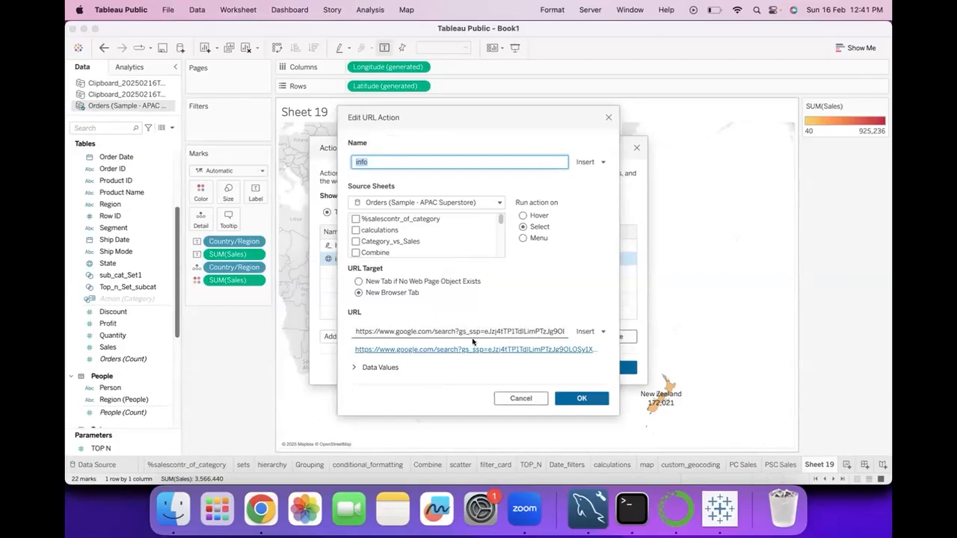
left_click(261, 508)
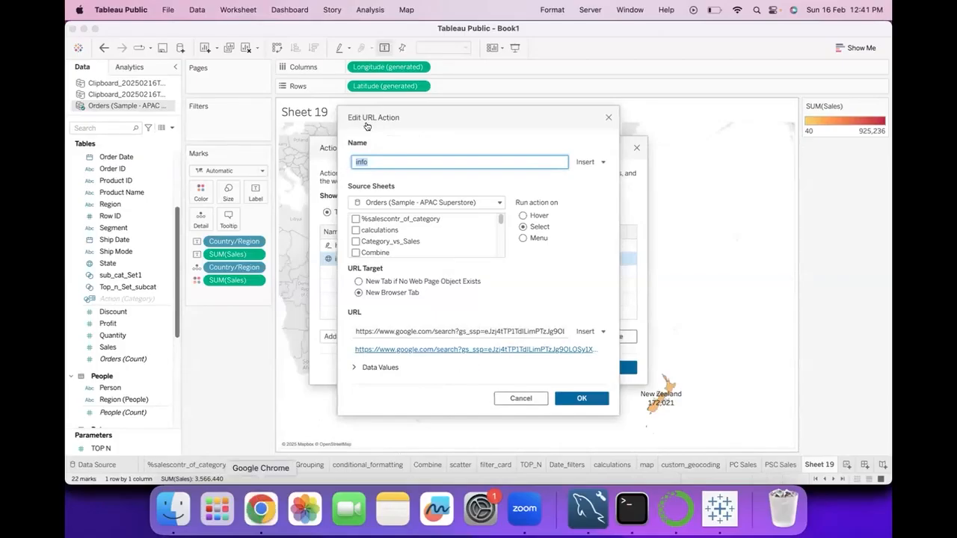
left_click(312, 49)
key("super+c")
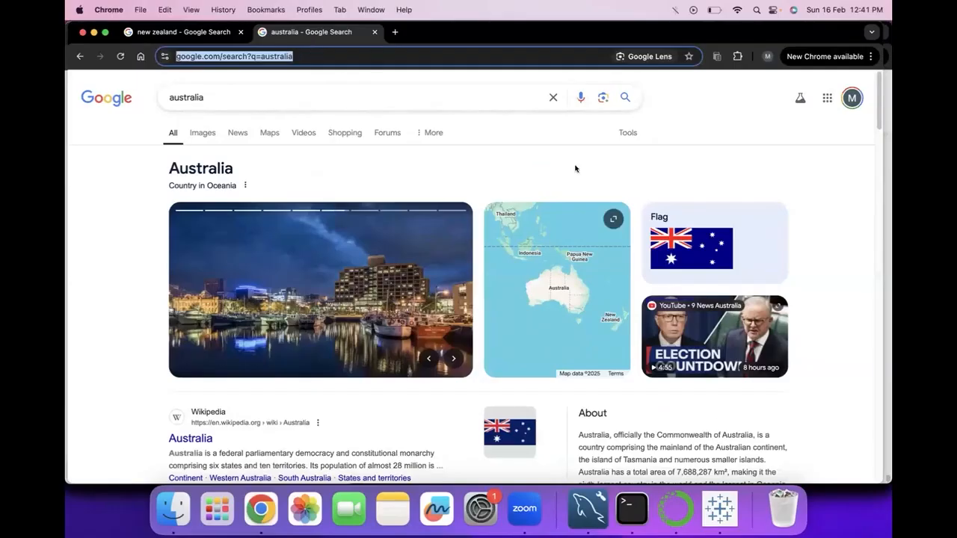
left_click(720, 509)
left_click(506, 332)
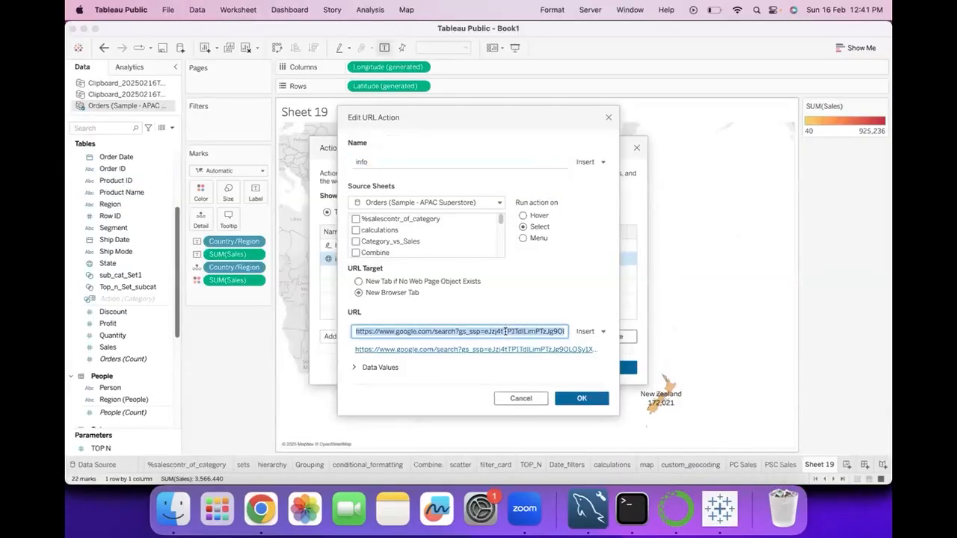
key("super+v")
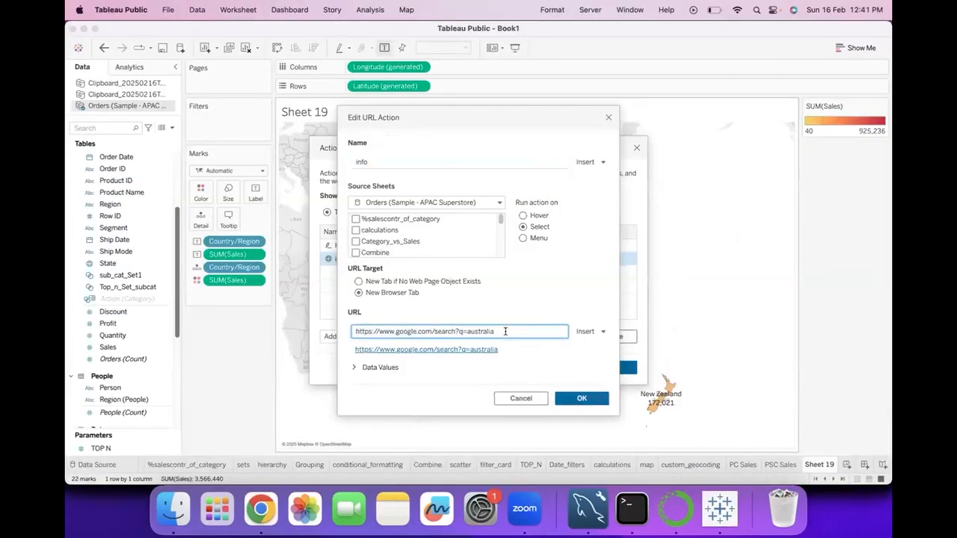
Replace "australia" at the end of the URL with the Country/Region field and save the "info" action
key("BackSpace")
left_click(595, 335)
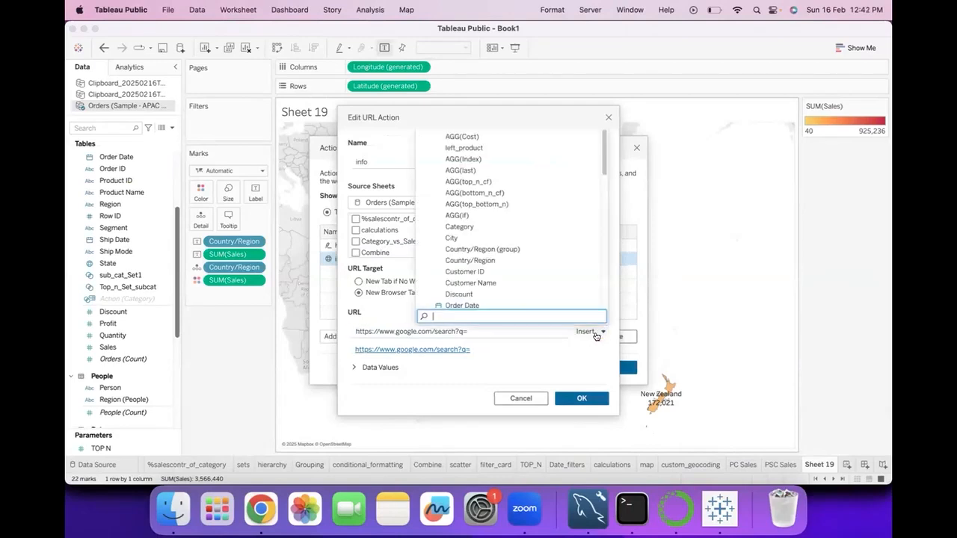
left_click(487, 260)
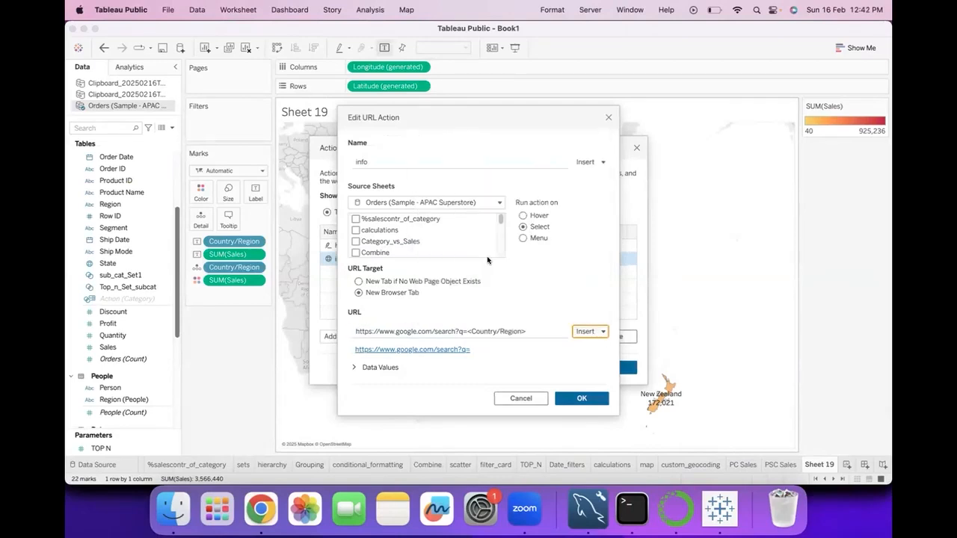
left_click(604, 398)
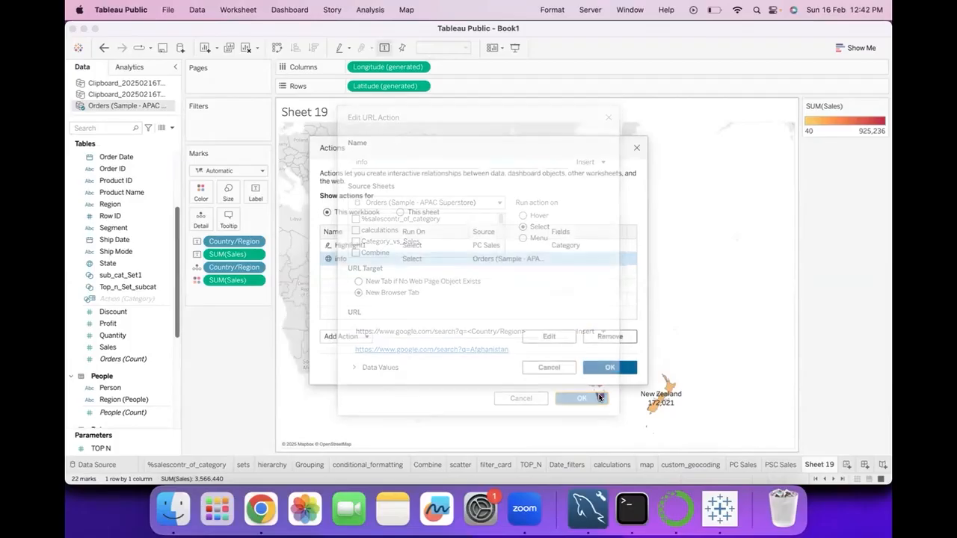
left_click(610, 366)
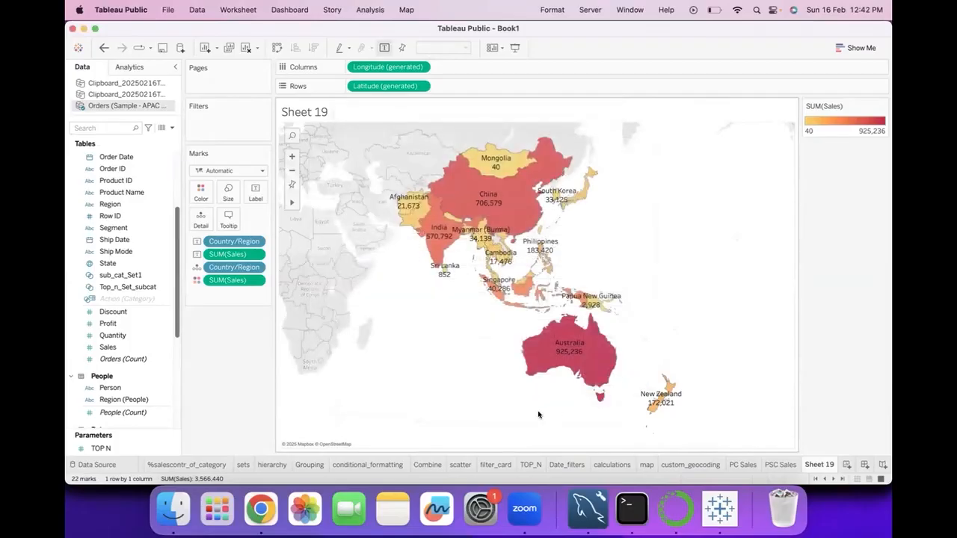
Test the URL action by selecting New Zealand and the Philippines on the map, returning to Tableau after each search page
left_click(656, 403)
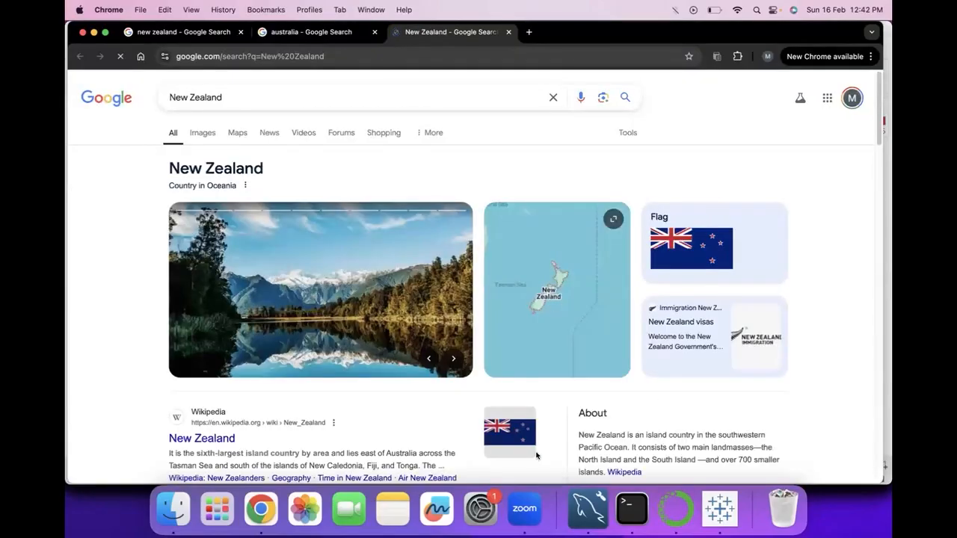
left_click(718, 508)
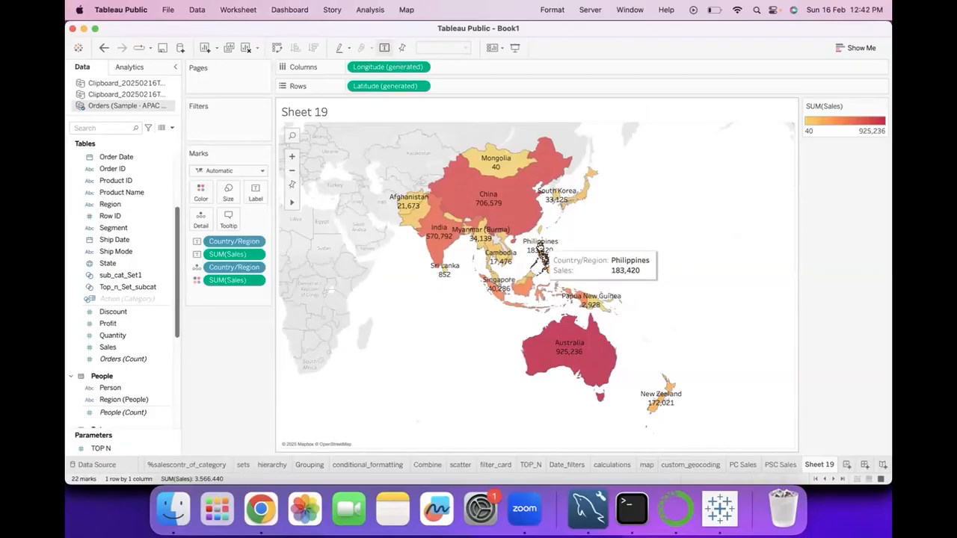
left_click(540, 247)
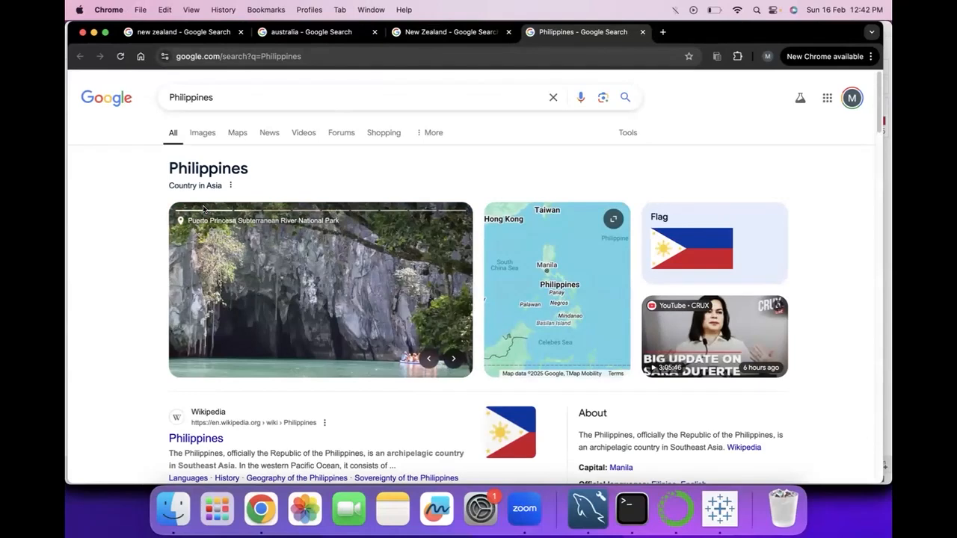
left_click(723, 509)
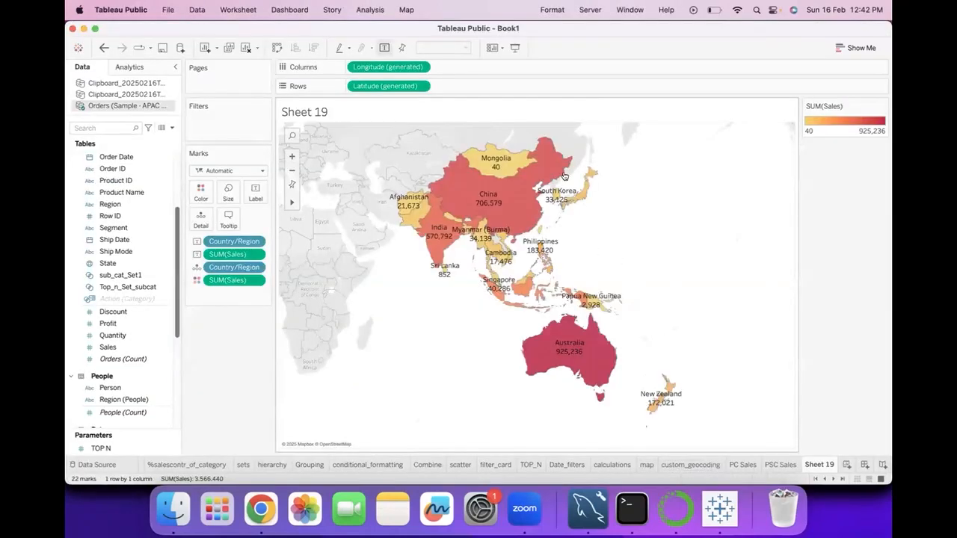
mouse_move(476, 234)
mouse_move(437, 238)
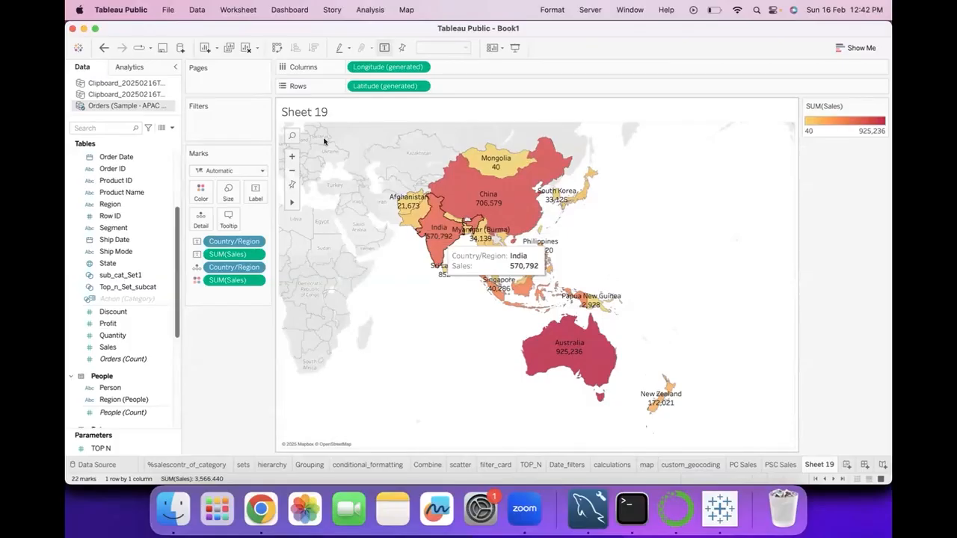
Edit the "info" URL action to run on Menu instead of Select, and save the actions
left_click(236, 10)
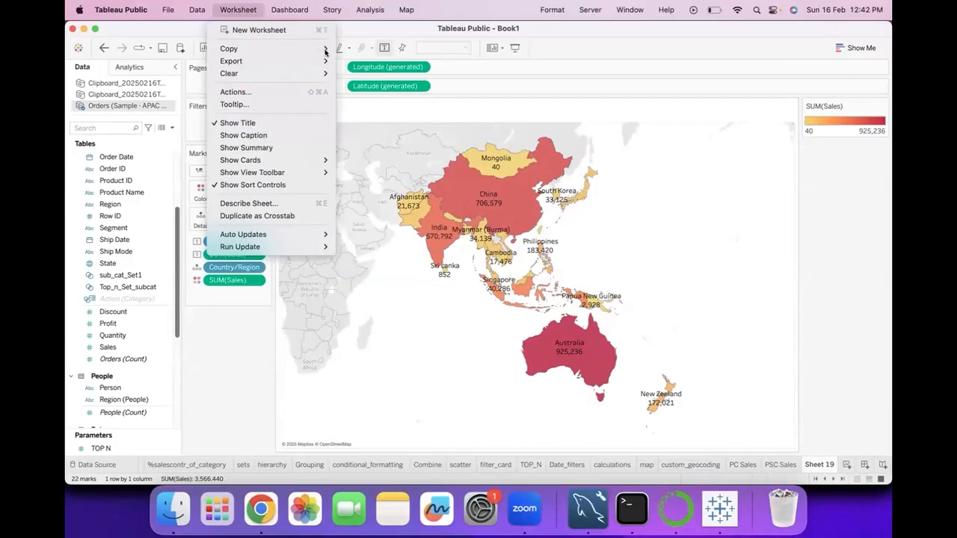
left_click(315, 92)
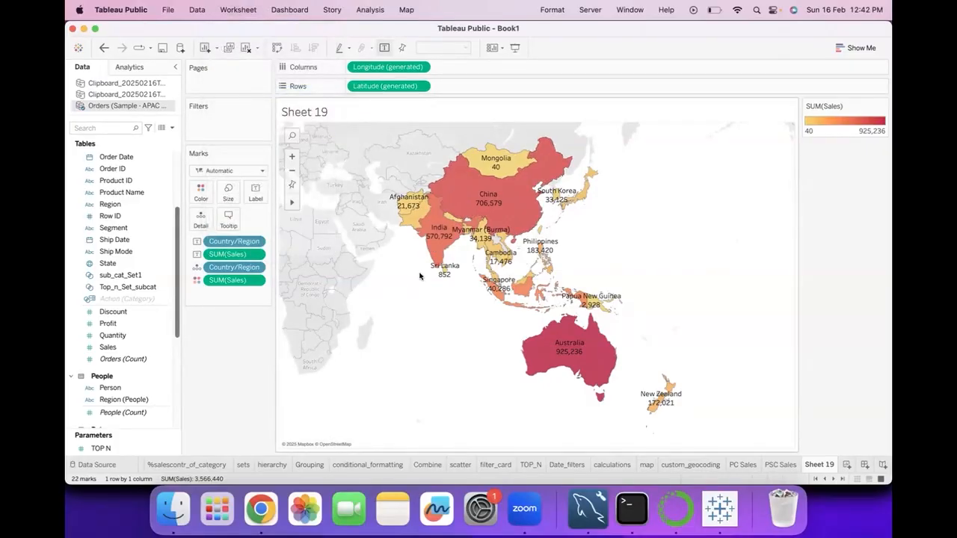
left_click(494, 259)
left_click(550, 336)
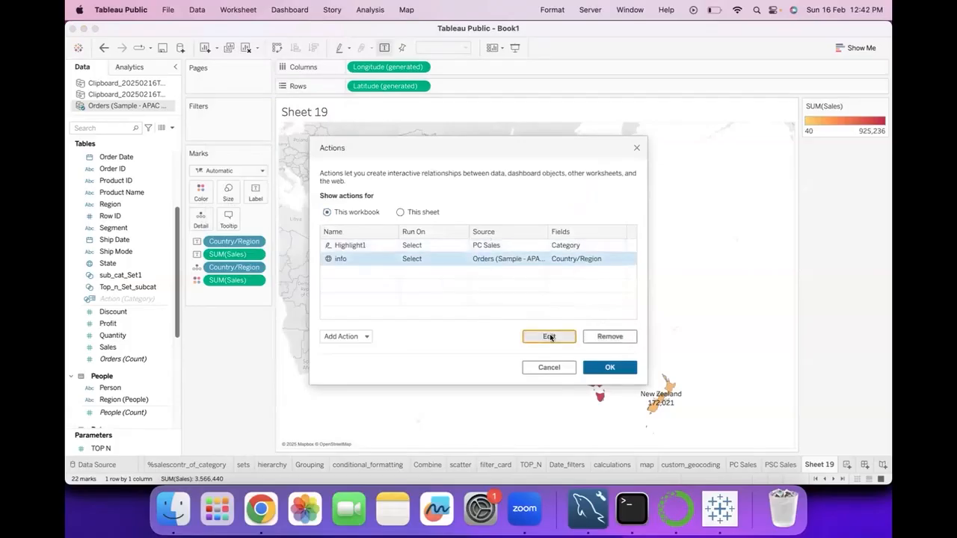
left_click(522, 238)
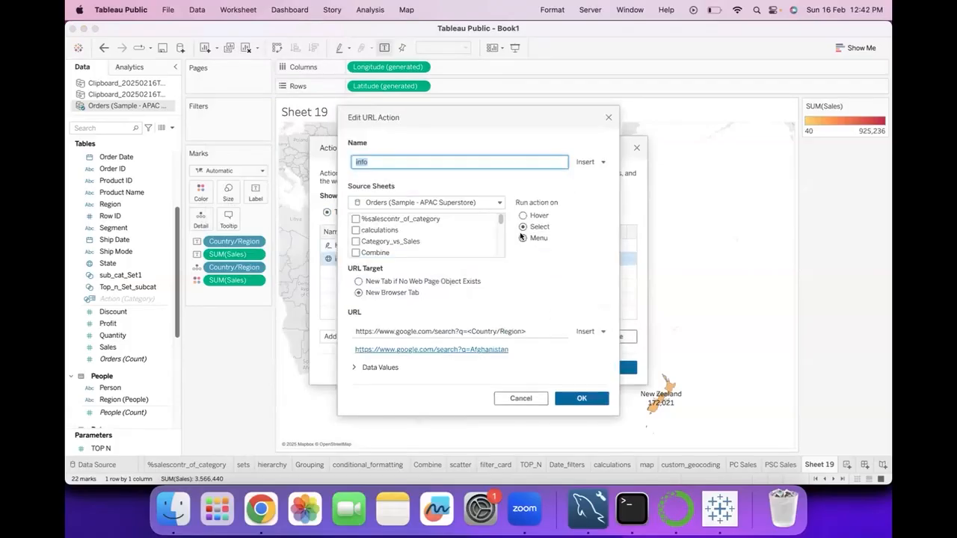
left_click(582, 397)
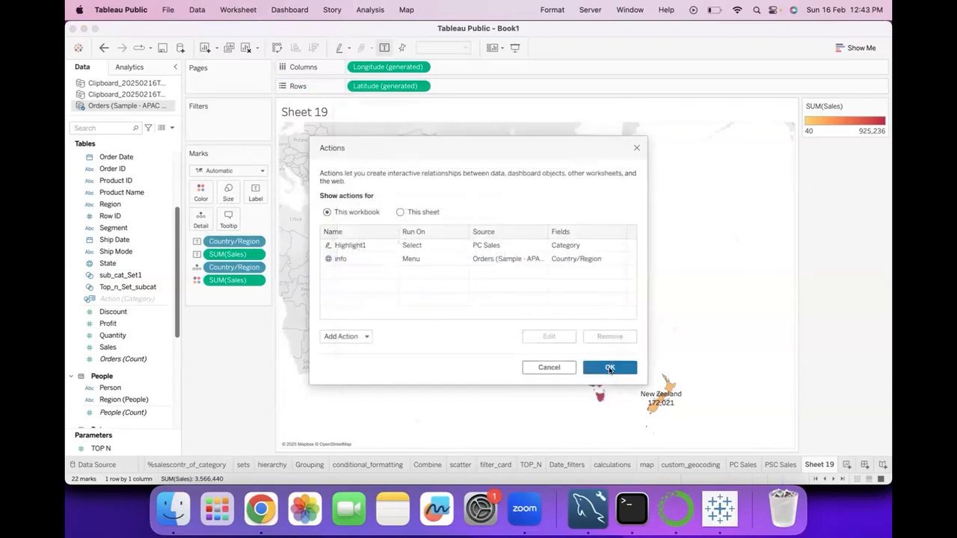
left_click(610, 368)
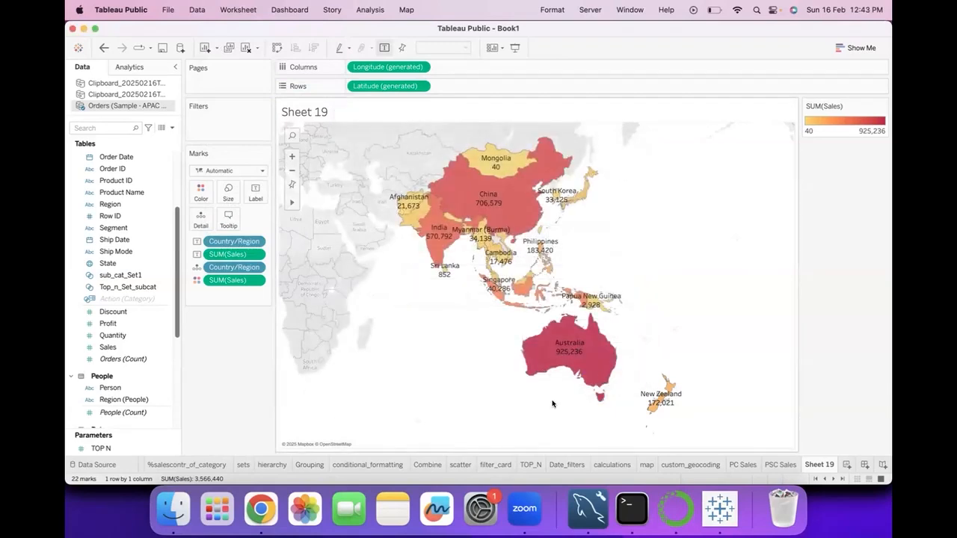
Select Singapore on the map and open its "info" link, then return to Tableau and clear the selection
left_click(498, 291)
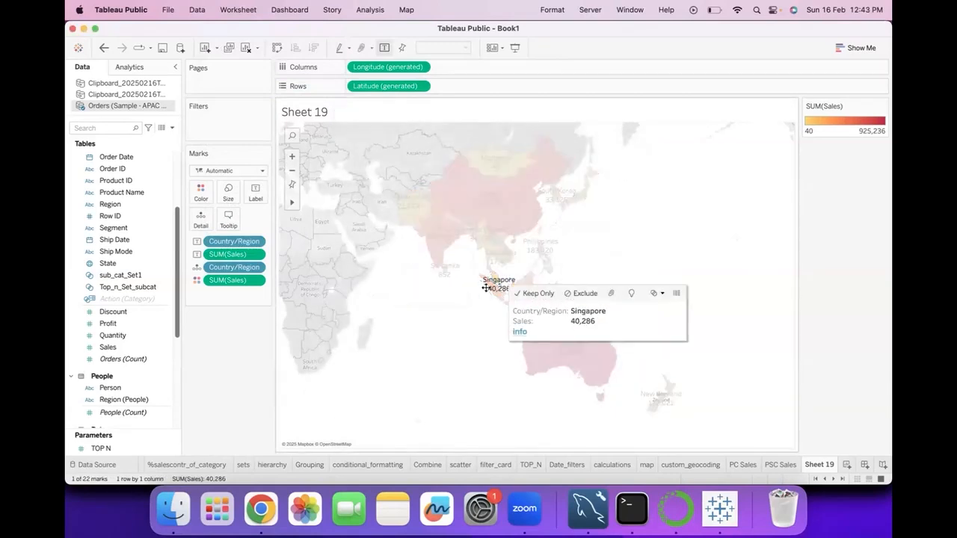
left_click(484, 321)
left_click(495, 292)
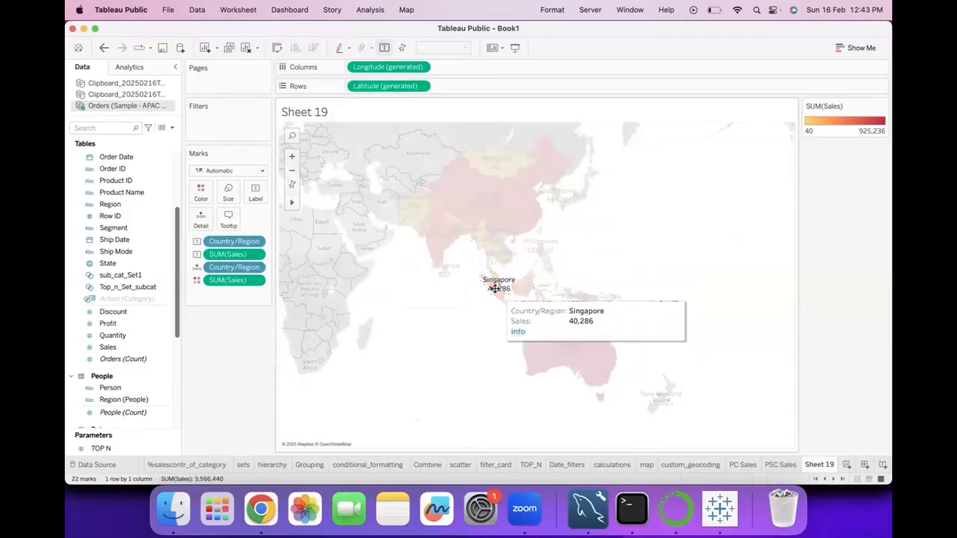
left_click(516, 332)
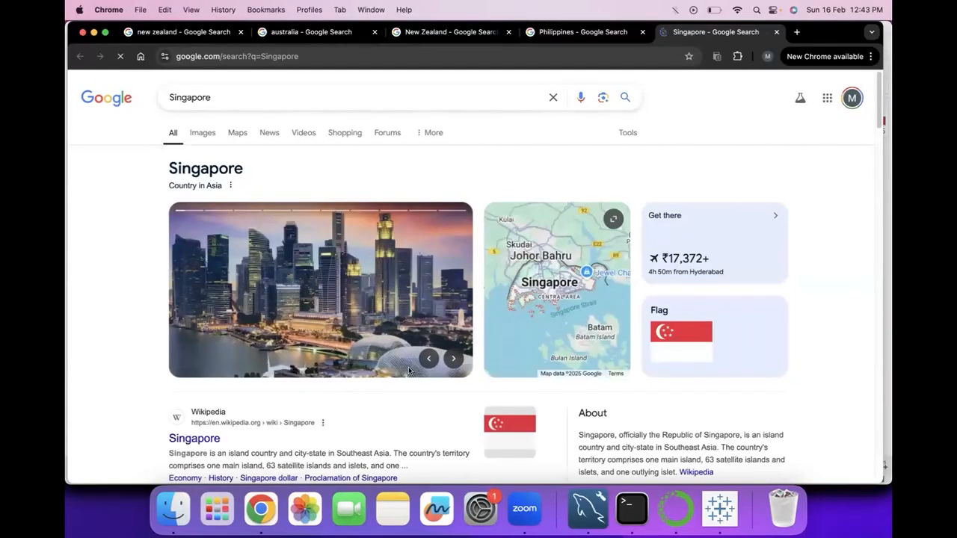
left_click(711, 512)
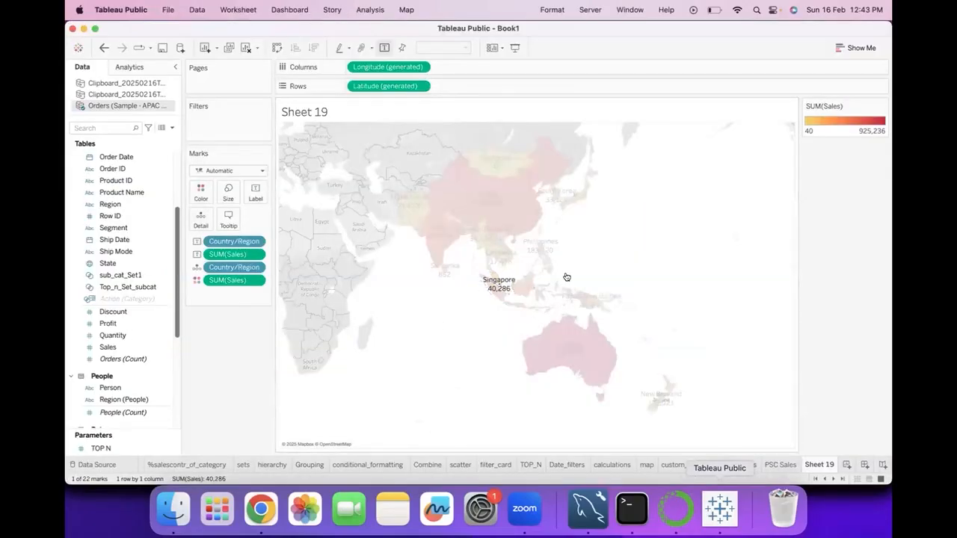
left_click(638, 260)
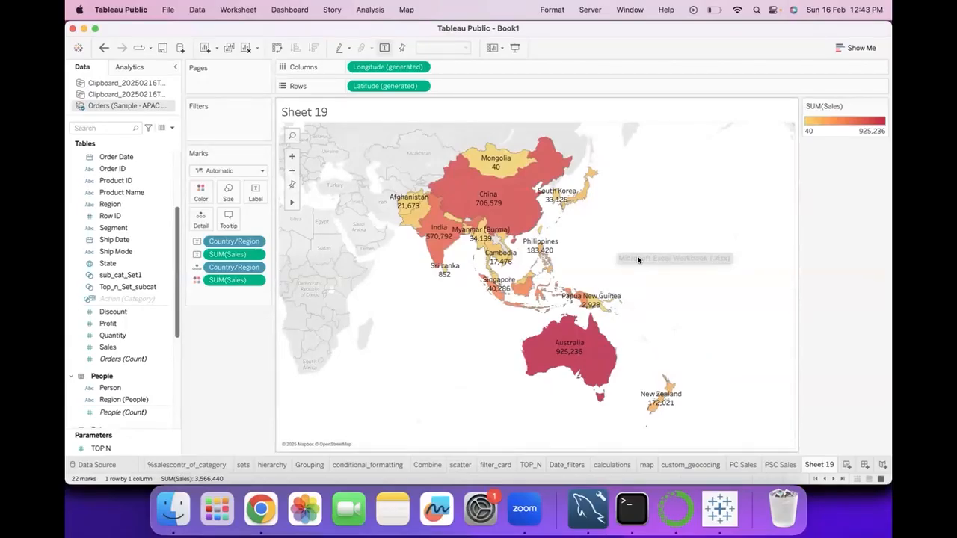
Rename Sheet 19 as Country_sales and add a new dashboard to the workbook
double_click(808, 464)
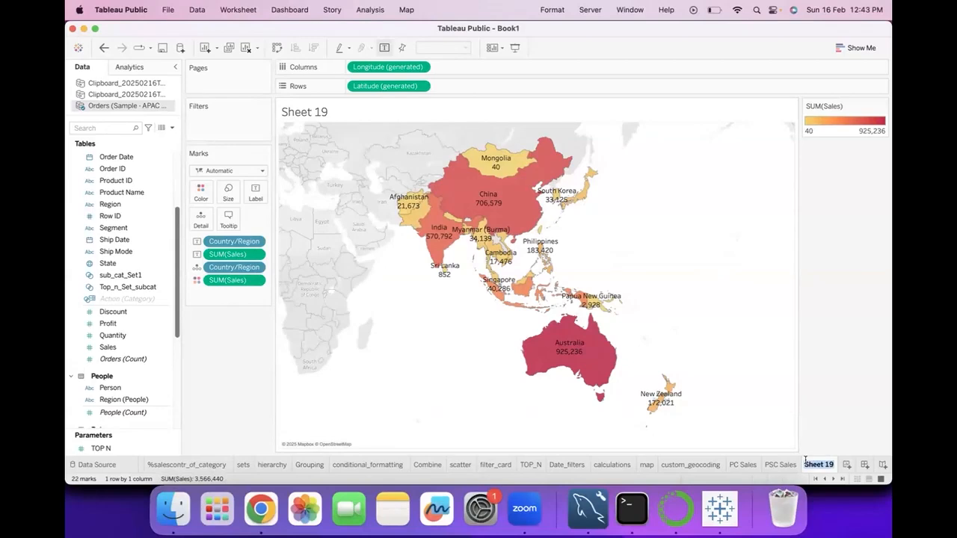
type("Country_sales")
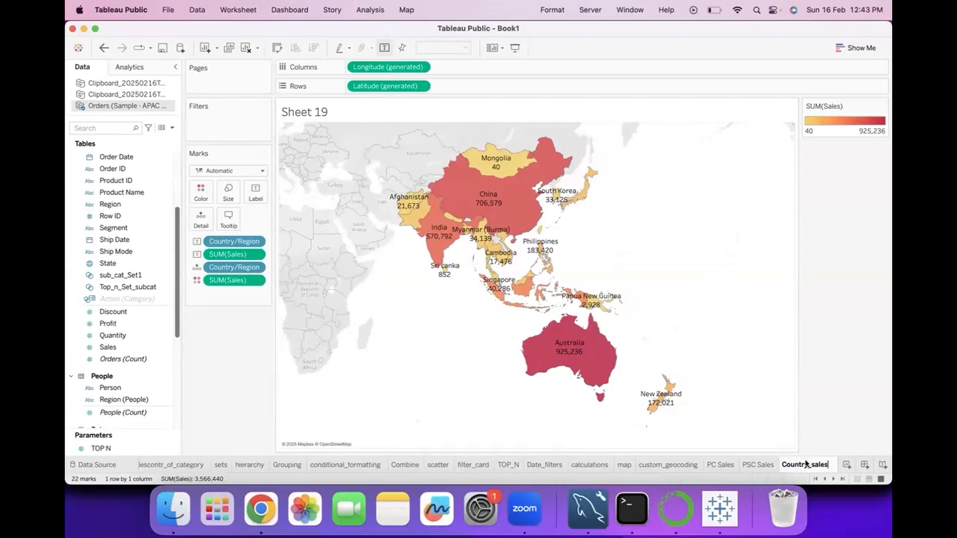
key("Return")
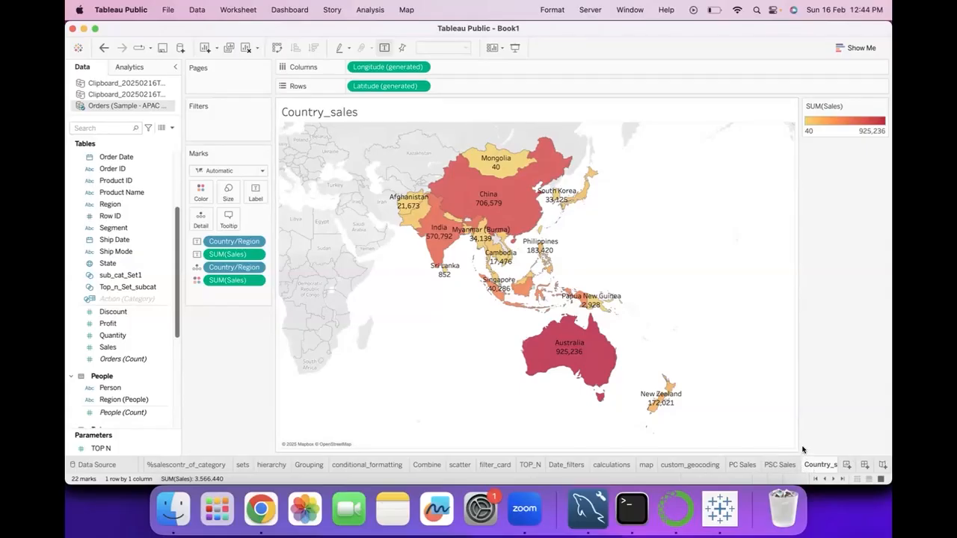
left_click(865, 465)
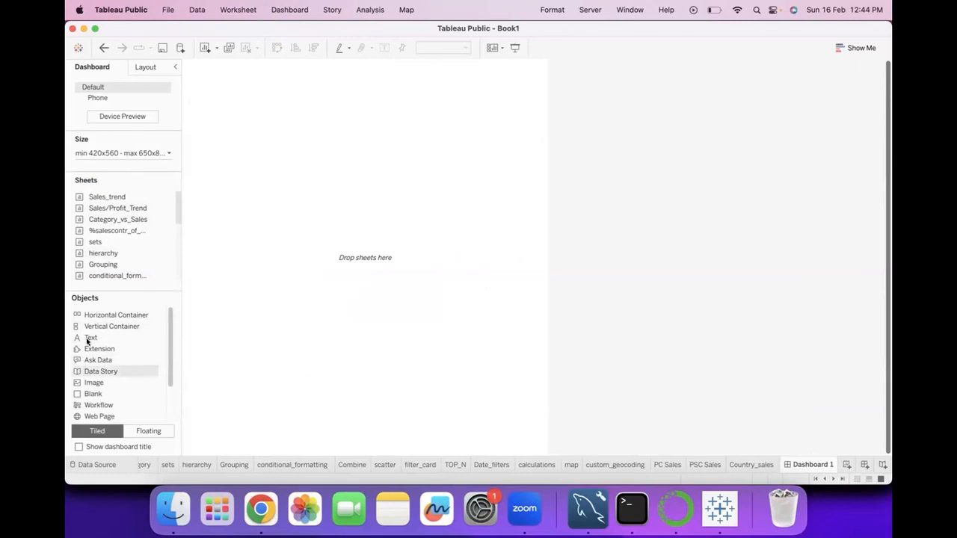
Try a text object reading "Maps" on the empty dashboard and remove it again
left_click_drag(90, 337, 108, 364)
left_click(139, 340)
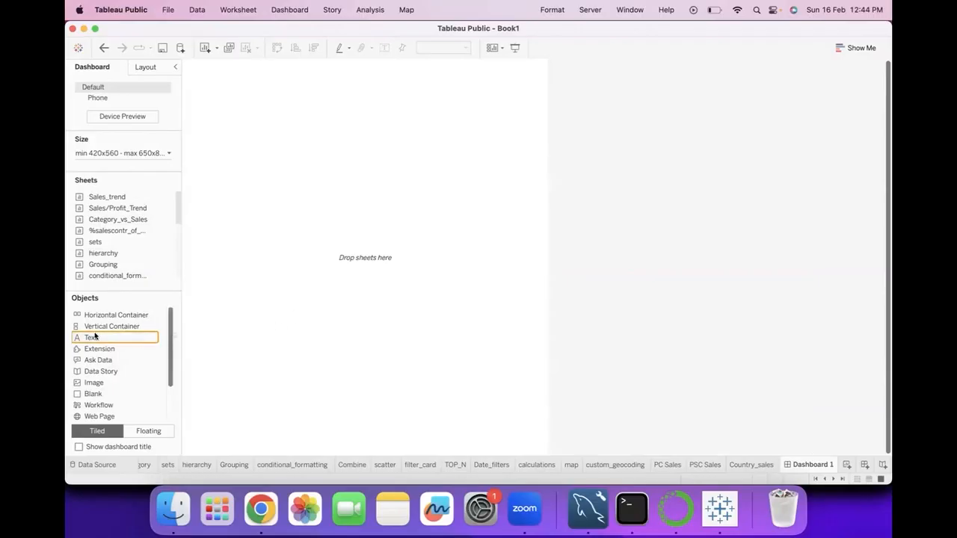
left_click_drag(103, 338, 302, 290)
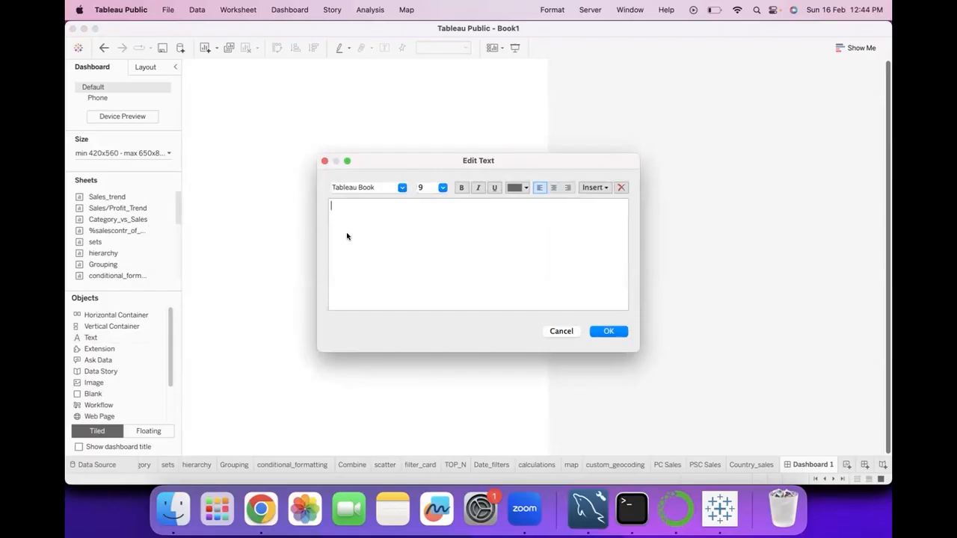
type("Maps")
left_click(607, 332)
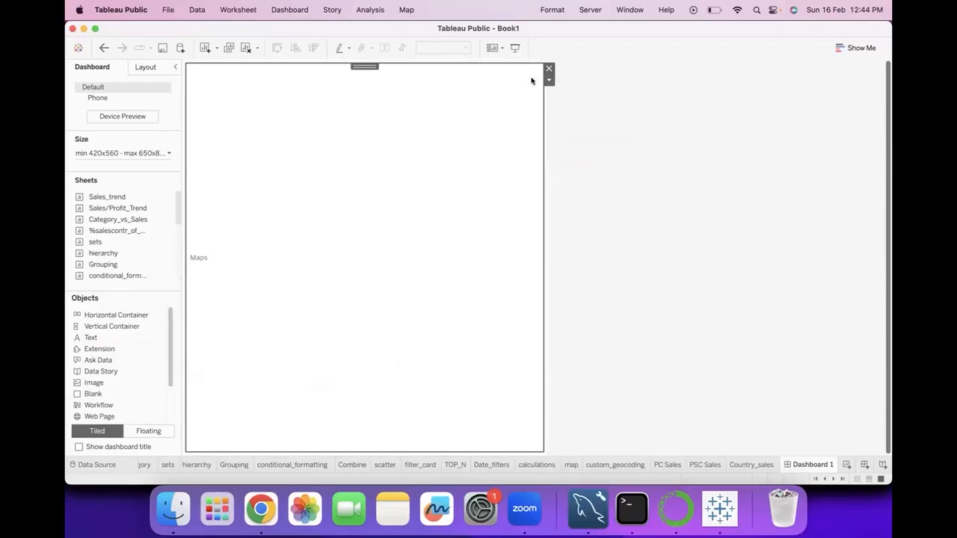
left_click(550, 70)
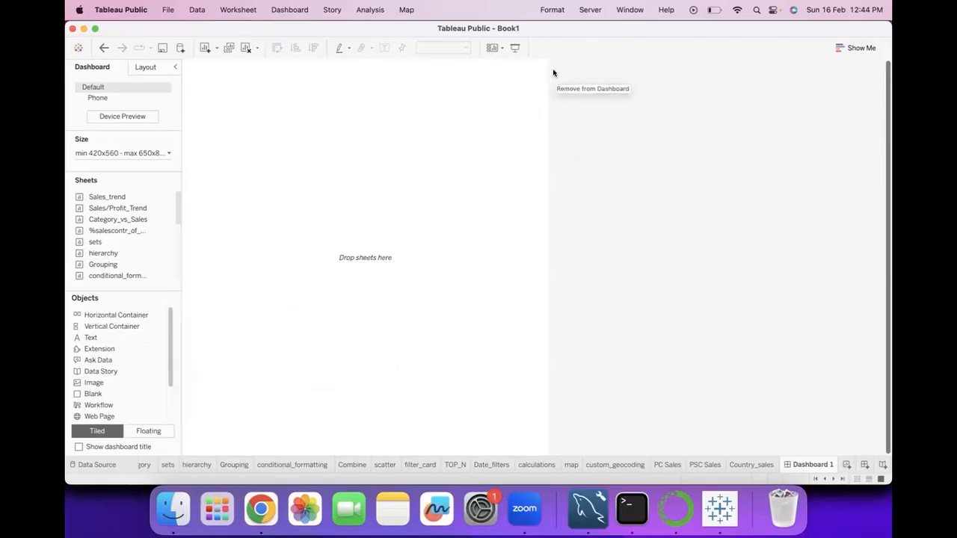
Try a floating text object reading "Maps" along the upper edge of the dashboard, and remove it
left_click_drag(92, 337, 372, 223)
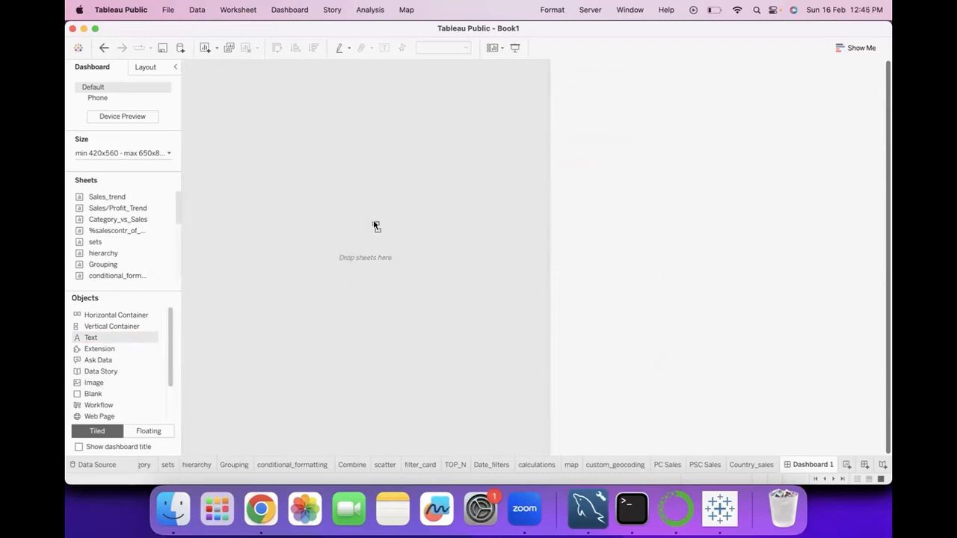
left_click_drag(375, 224, 262, 209)
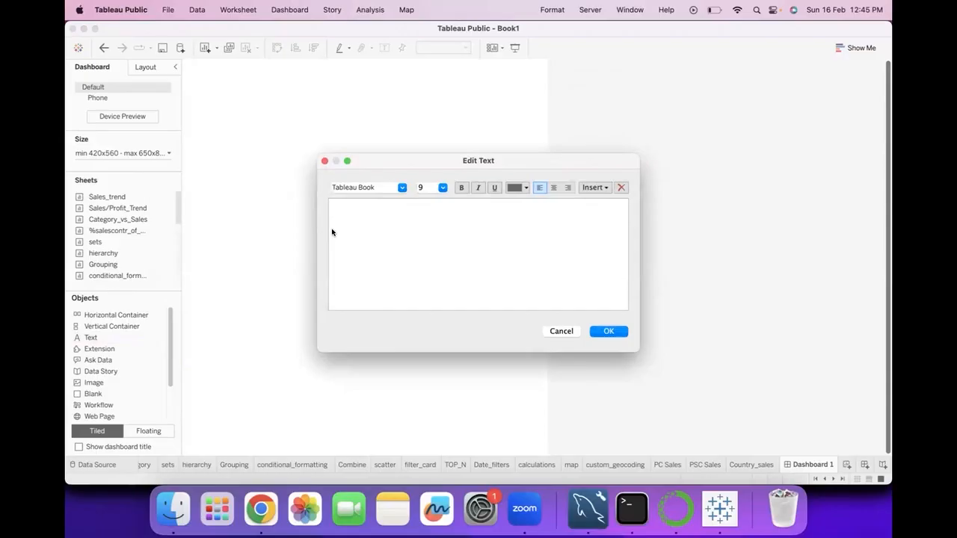
type("Maps")
left_click(611, 331)
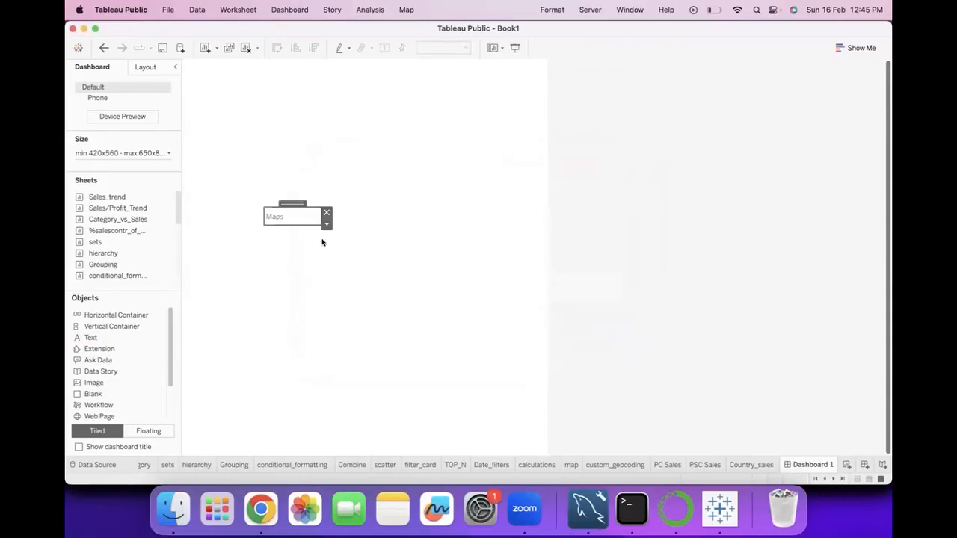
left_click_drag(292, 202, 350, 65)
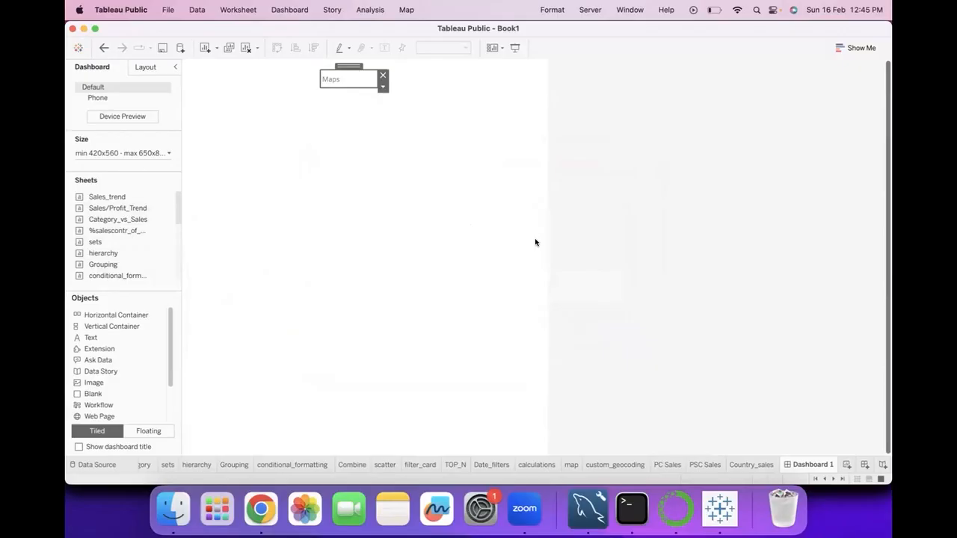
left_click(383, 75)
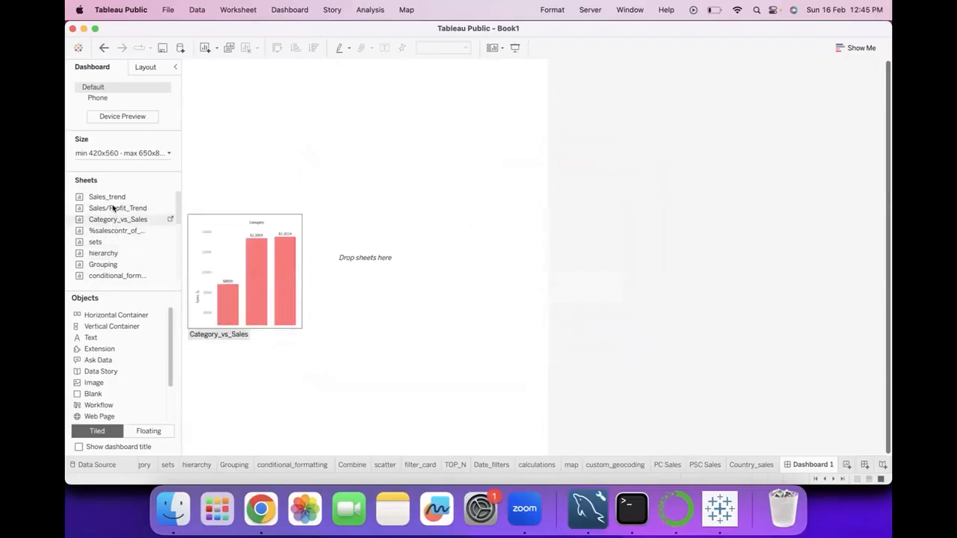
Try the Sales_trend sheet on the dashboard as a tiled object and as a resized floating one, removing it each time
left_click_drag(115, 199, 324, 261)
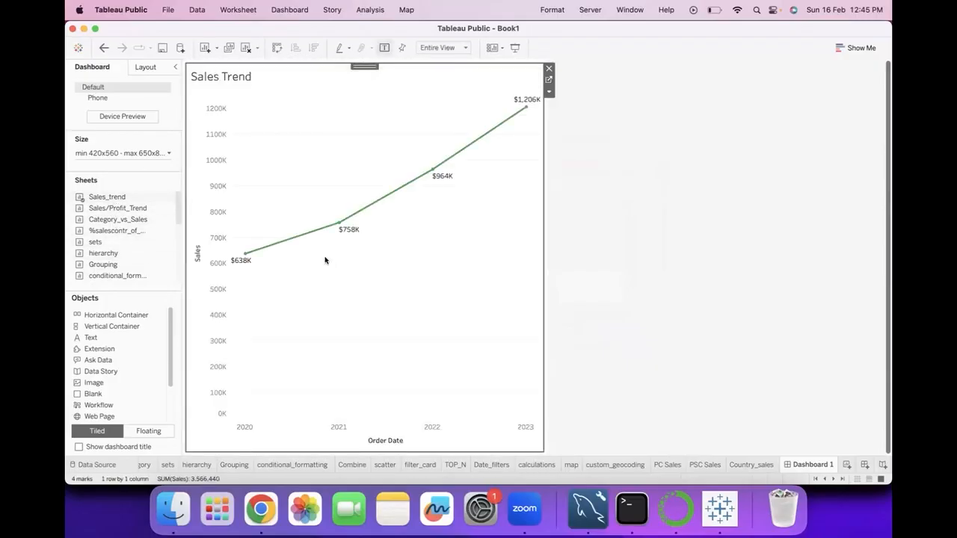
left_click(549, 68)
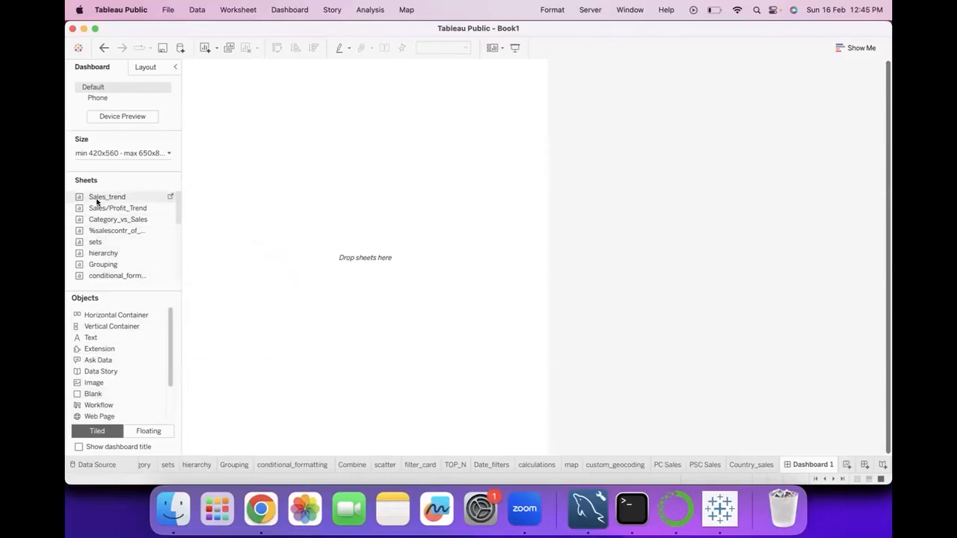
left_click_drag(97, 202, 267, 208)
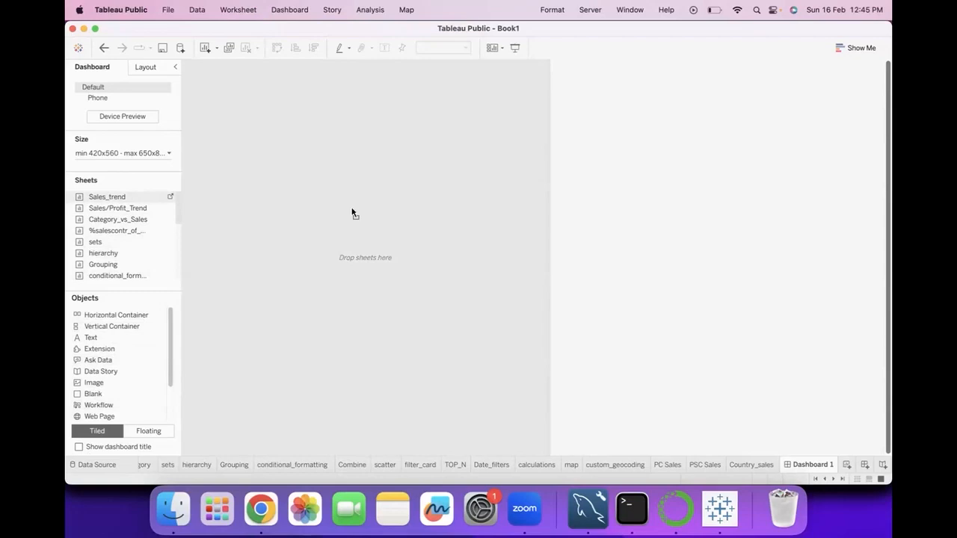
key("shift")
left_click_drag(352, 213, 352, 209)
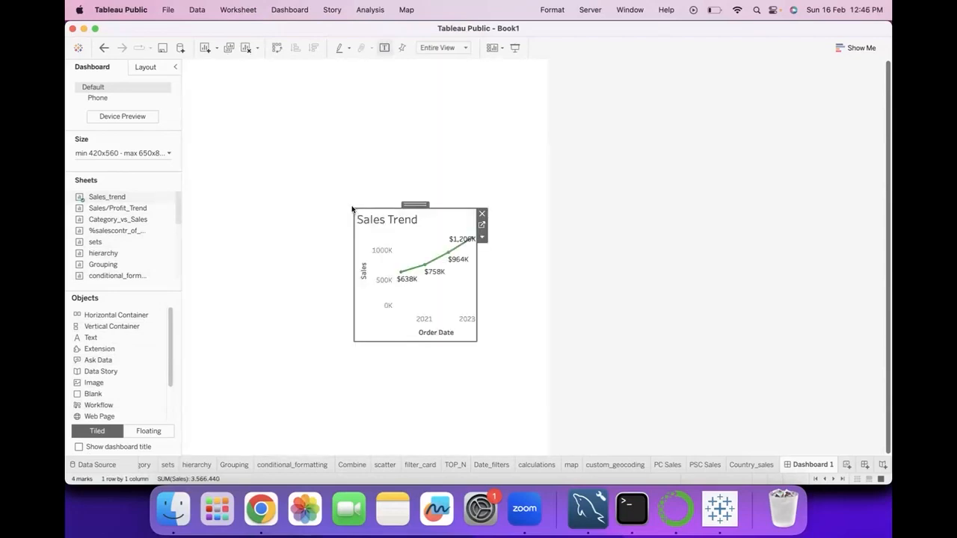
left_click_drag(353, 209, 254, 179)
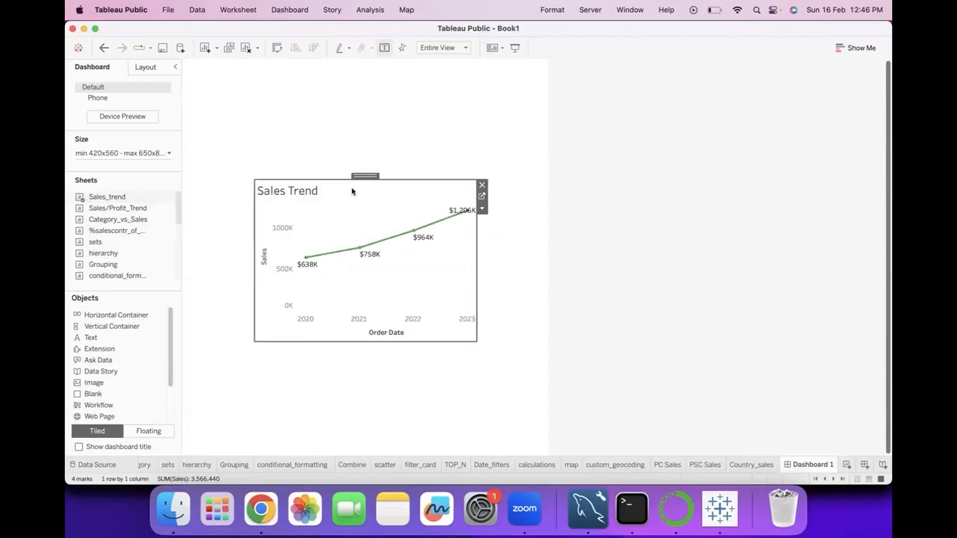
mouse_move(365, 179)
left_mouse_down()
mouse_move(479, 224)
mouse_move(282, 249)
mouse_move(516, 153)
mouse_move(361, 194)
left_mouse_up()
left_click(484, 204)
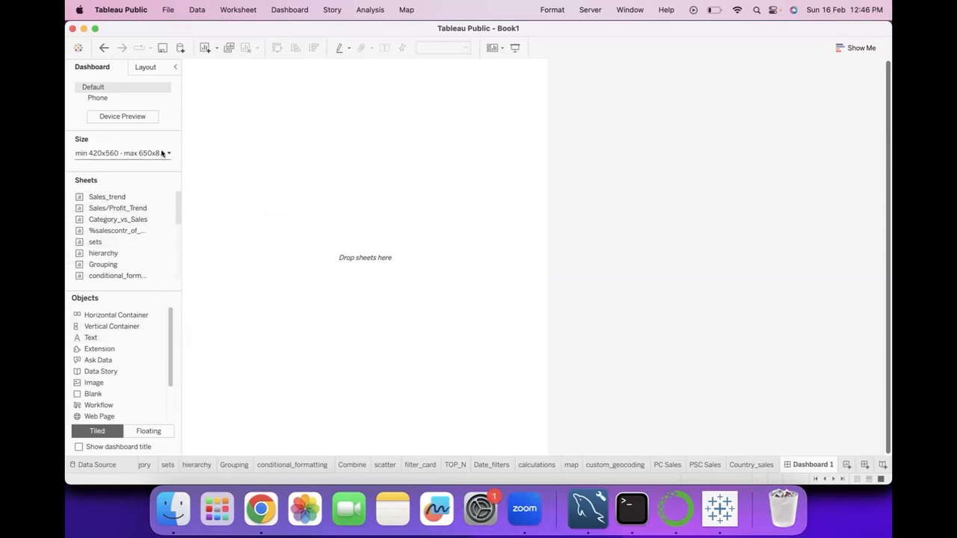
Try placing the Country_sales sheet tiled on the empty dashboard, and undo the placement
left_click(161, 153)
left_click(199, 156)
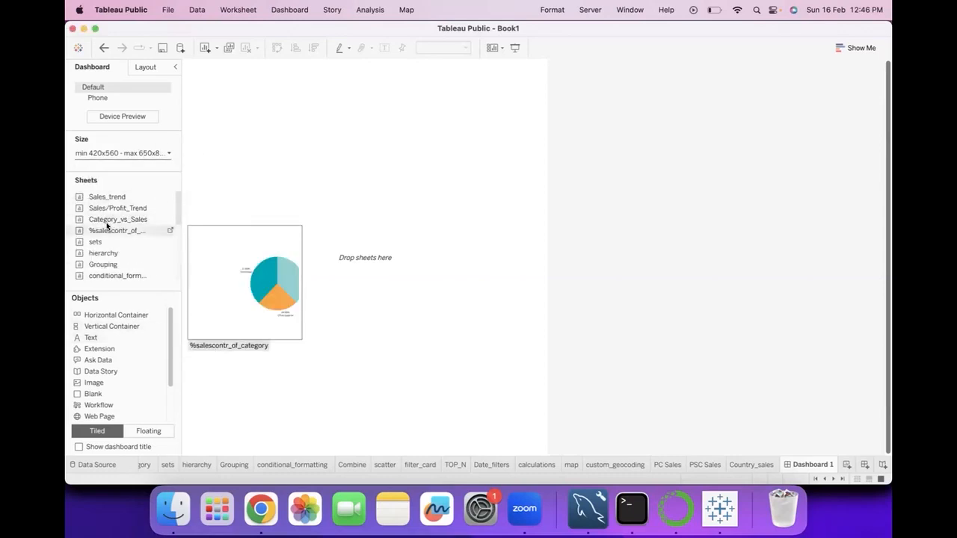
scroll(105, 263, "down", 5)
scroll(106, 253, "down", 6)
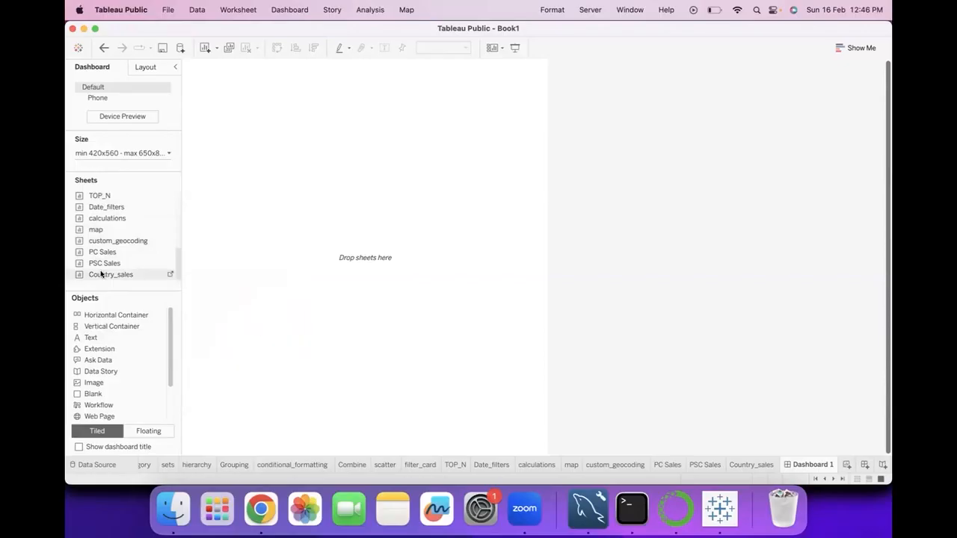
left_click_drag(101, 275, 321, 191)
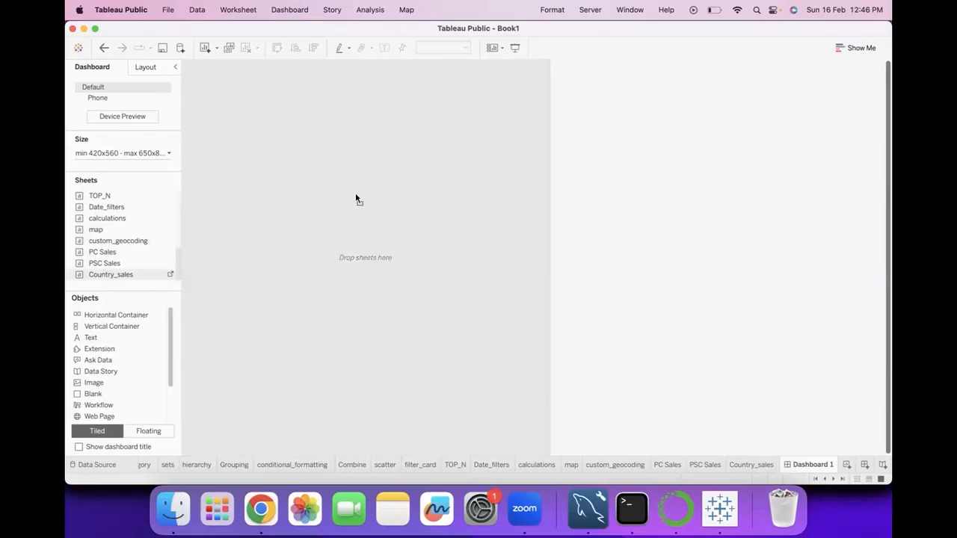
left_click_drag(356, 198, 356, 197)
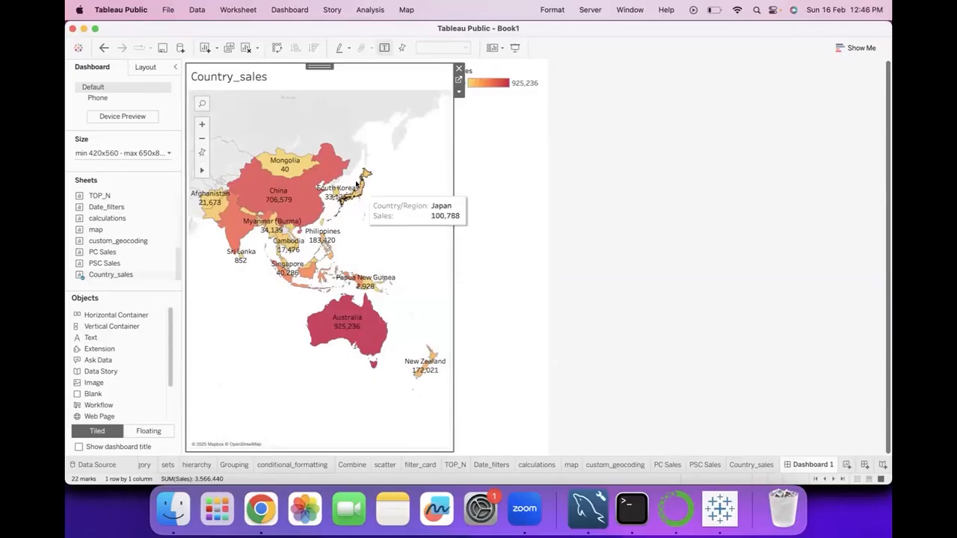
left_click(104, 47)
Place the tiled Country_sales sheet again and narrow its map slightly, then undo back to the empty dashboard
left_click_drag(110, 275, 329, 223)
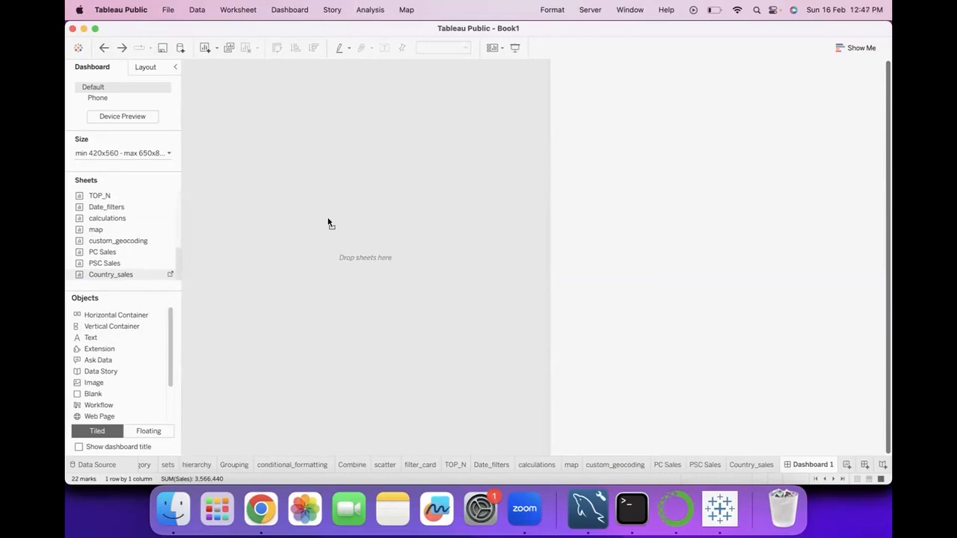
left_click_drag(329, 223, 328, 222)
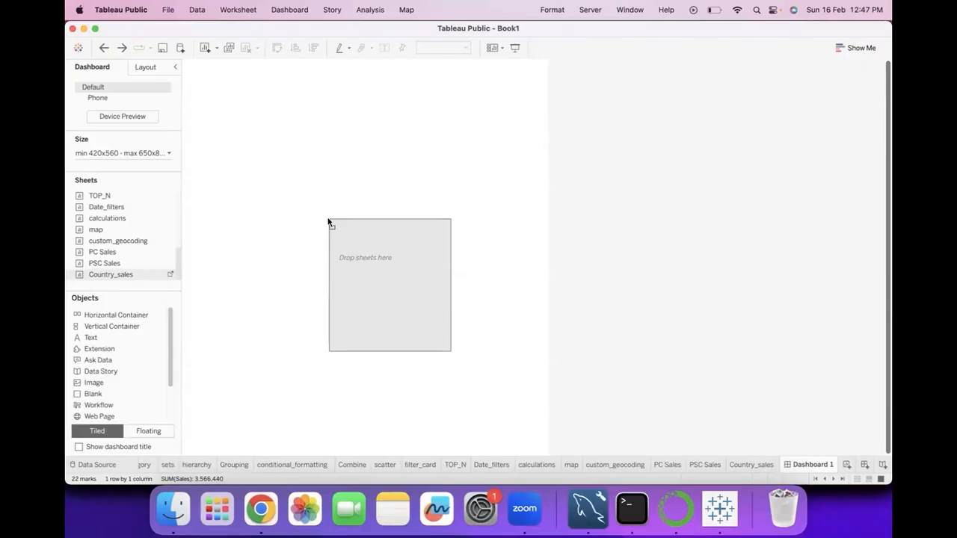
left_click_drag(329, 222, 322, 207)
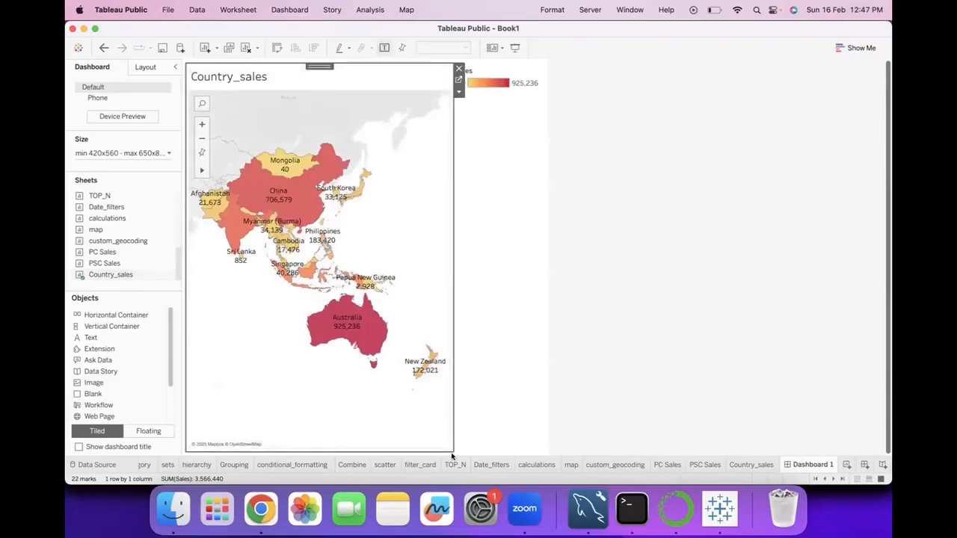
left_click_drag(452, 448, 448, 374)
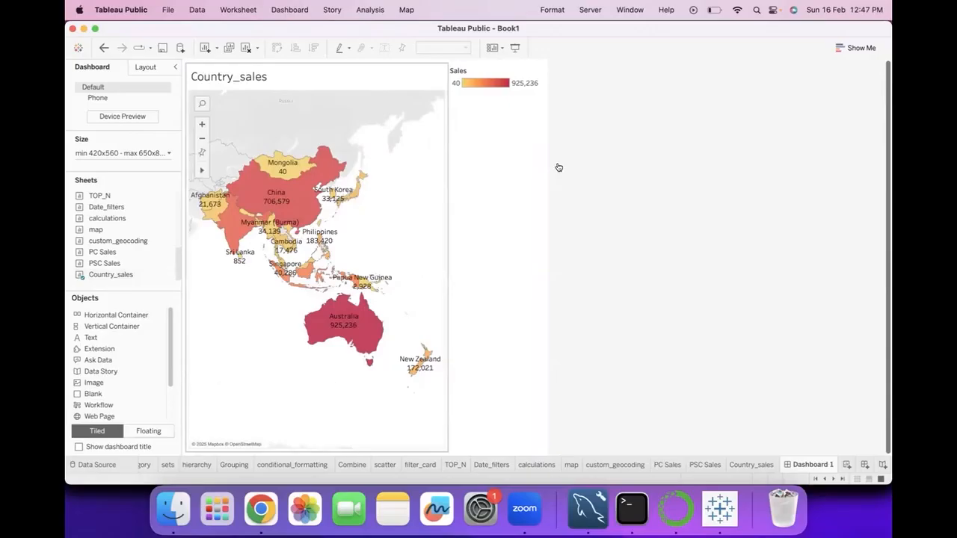
left_click(104, 48)
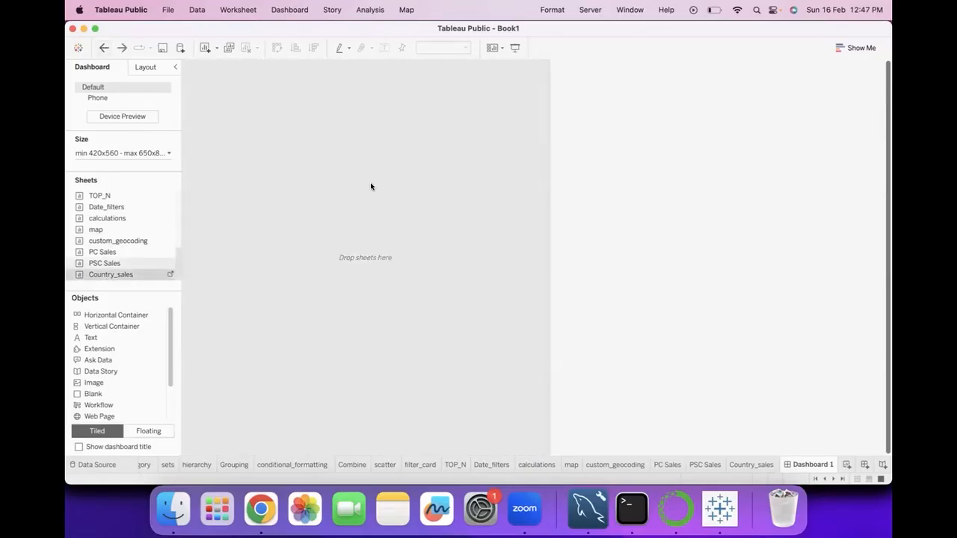
Add the Country_sales sheet as a floating map near the dashboard's upper centre and move its Sales legend to the left of the map
key("super+y")
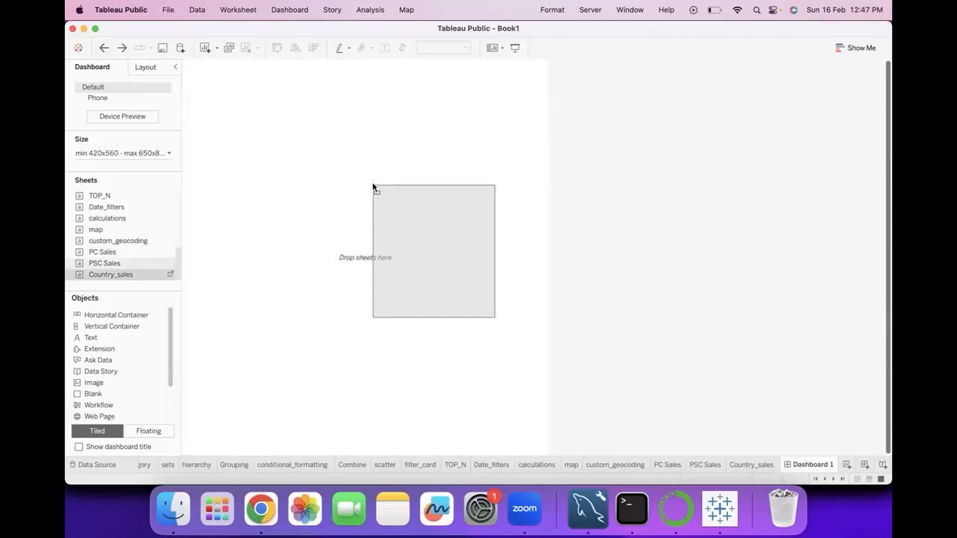
left_click_drag(371, 184, 295, 81)
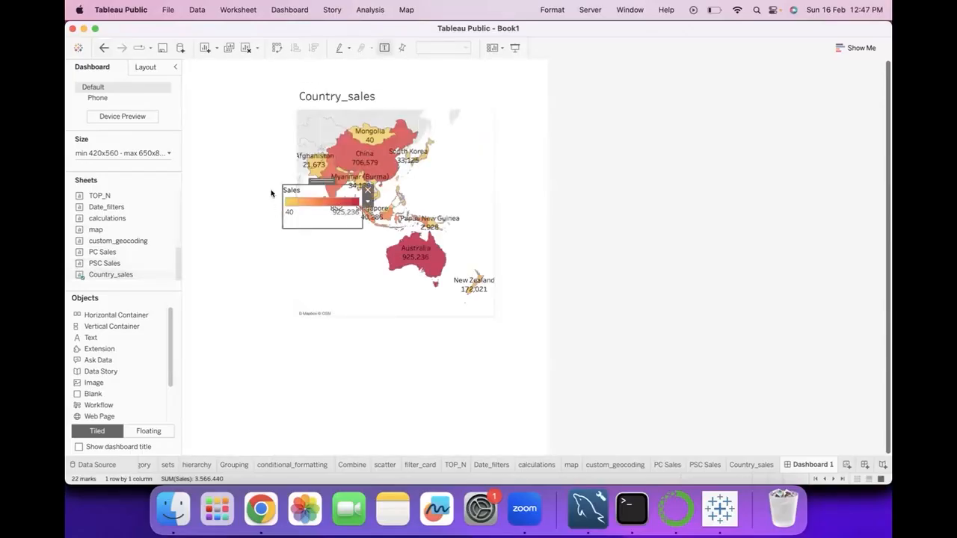
left_click_drag(315, 181, 243, 108)
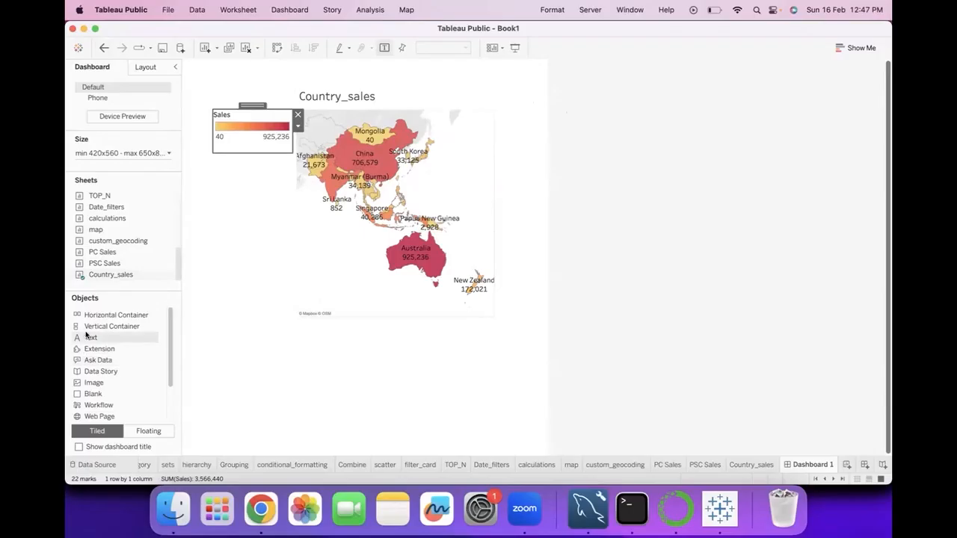
Add a floating text object reading "Maps", move it above the Country_sales map and widen it
left_click_drag(93, 348, 225, 353)
left_click_drag(223, 349, 221, 349)
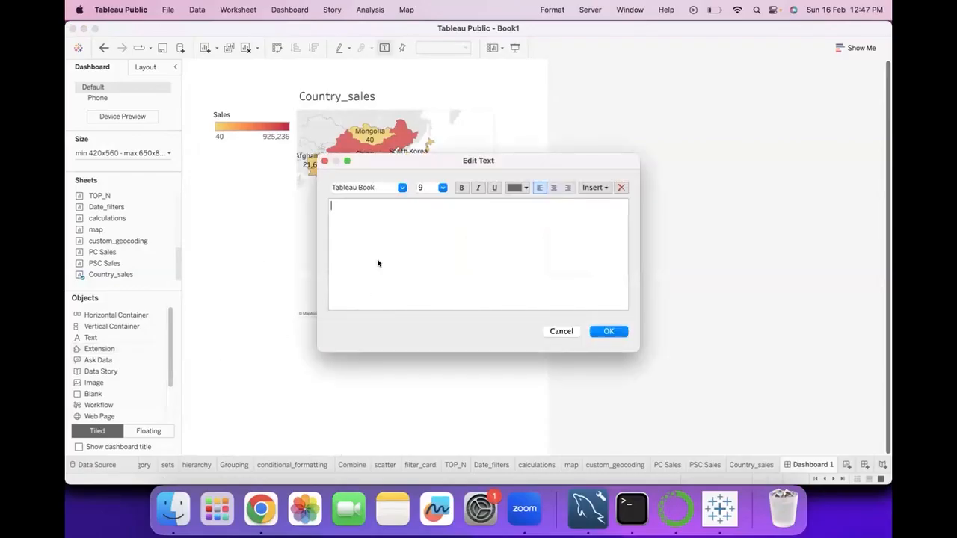
type("Maps")
left_click(609, 331)
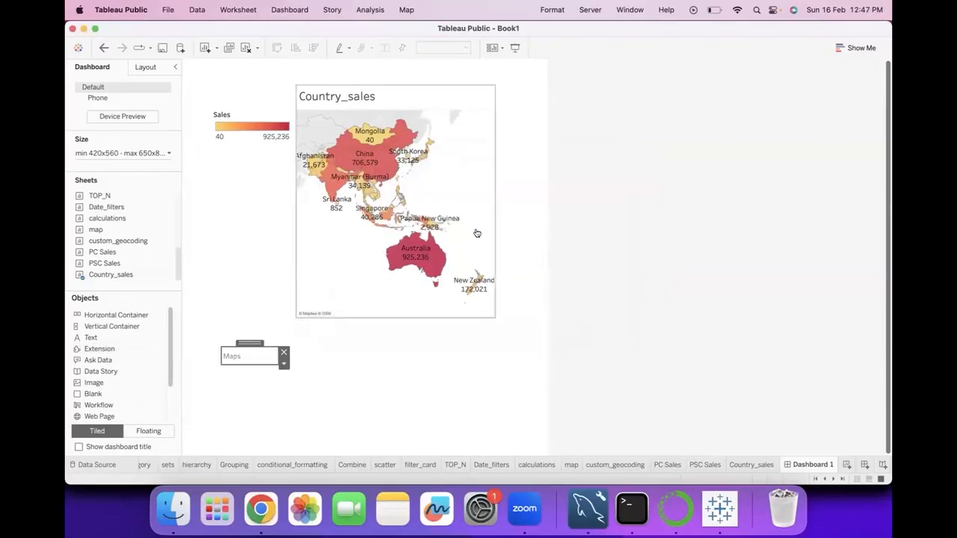
left_click_drag(241, 344, 452, 85)
Format the "Maps" text as size 14, centred, bold and black
double_click(362, 79)
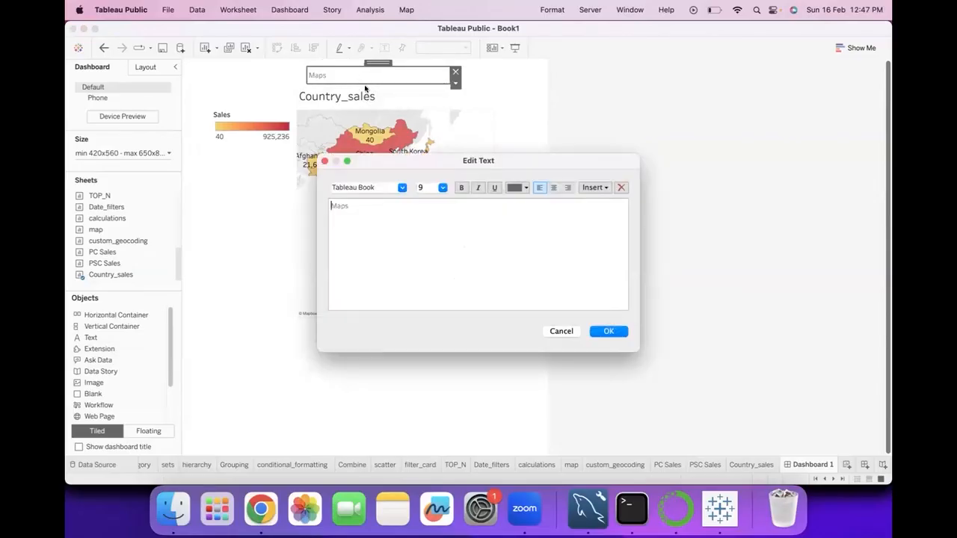
key("super+a")
left_click(442, 187)
left_click(434, 245)
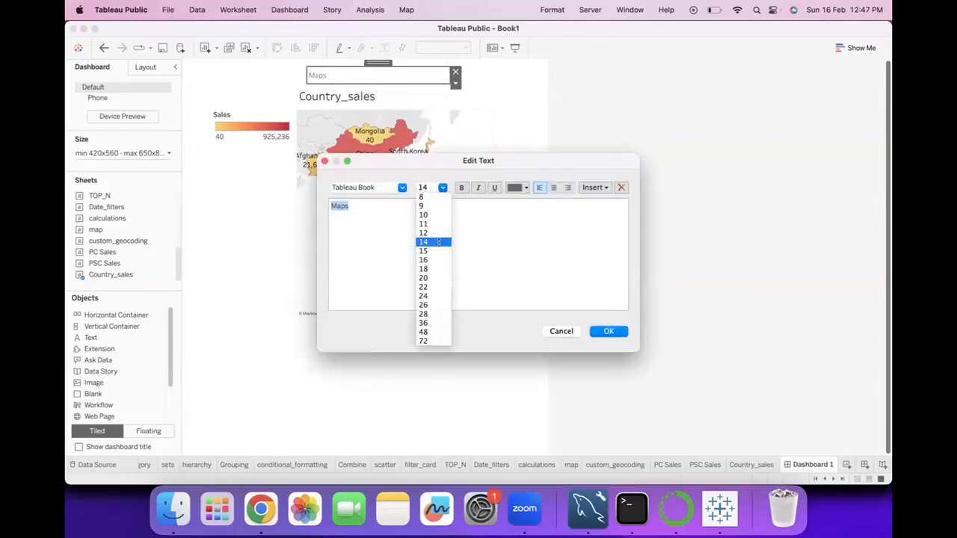
left_click(553, 187)
left_click(462, 189)
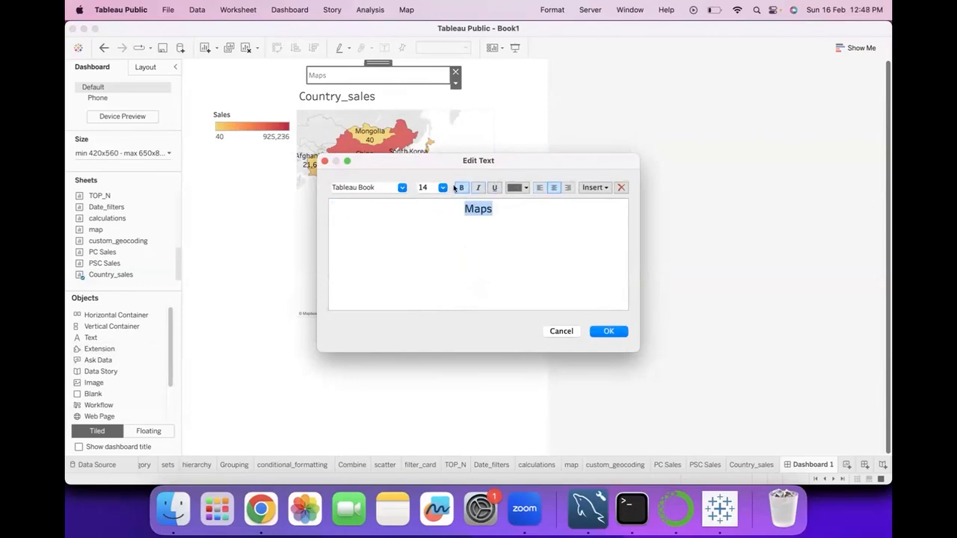
left_click(518, 188)
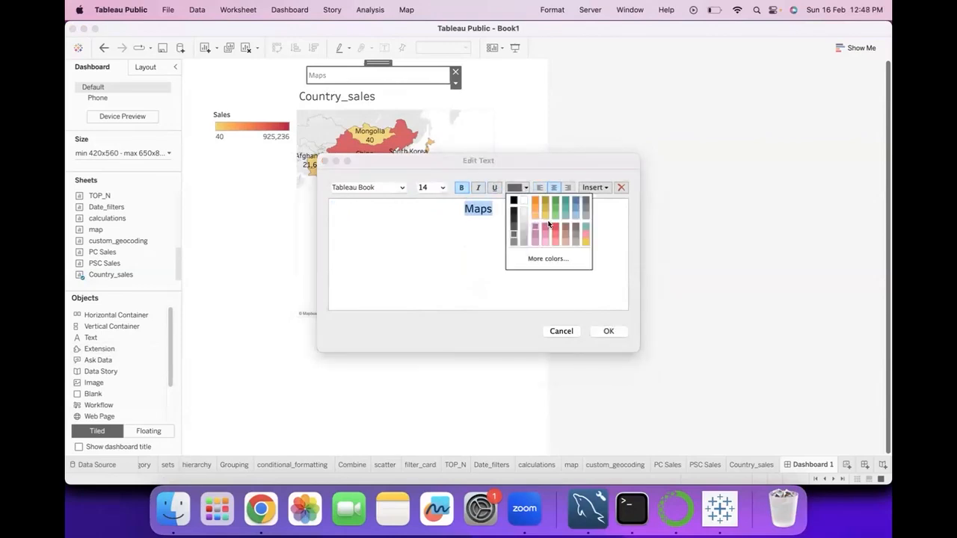
left_click(513, 206)
left_click(609, 332)
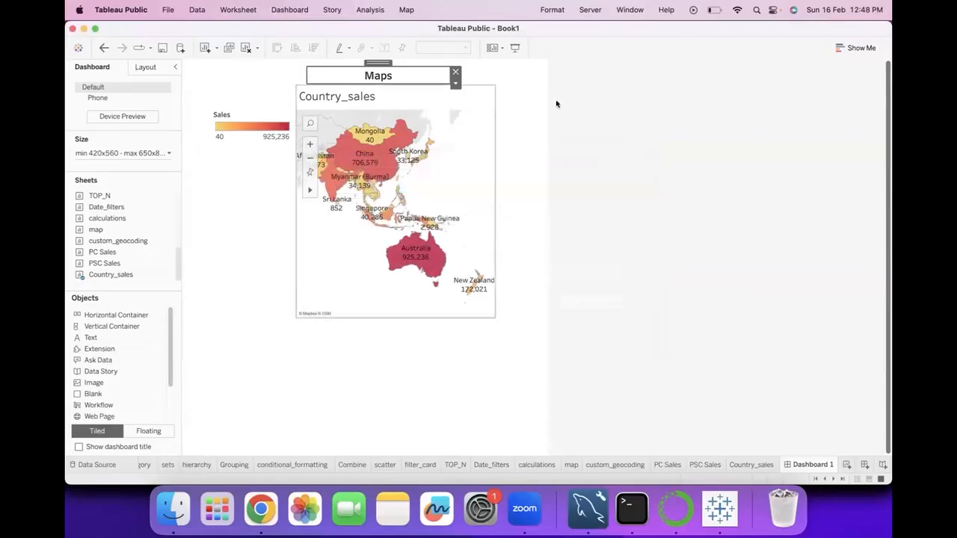
left_click(582, 104)
left_click(419, 77)
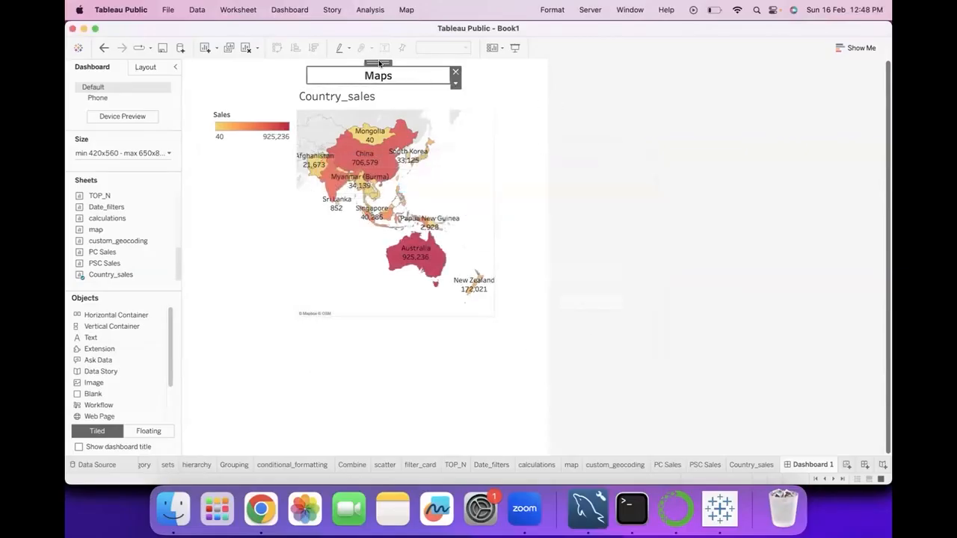
Stretch the floating Country_sales map across the full dashboard width and move the Sales legend below it
left_click(372, 134)
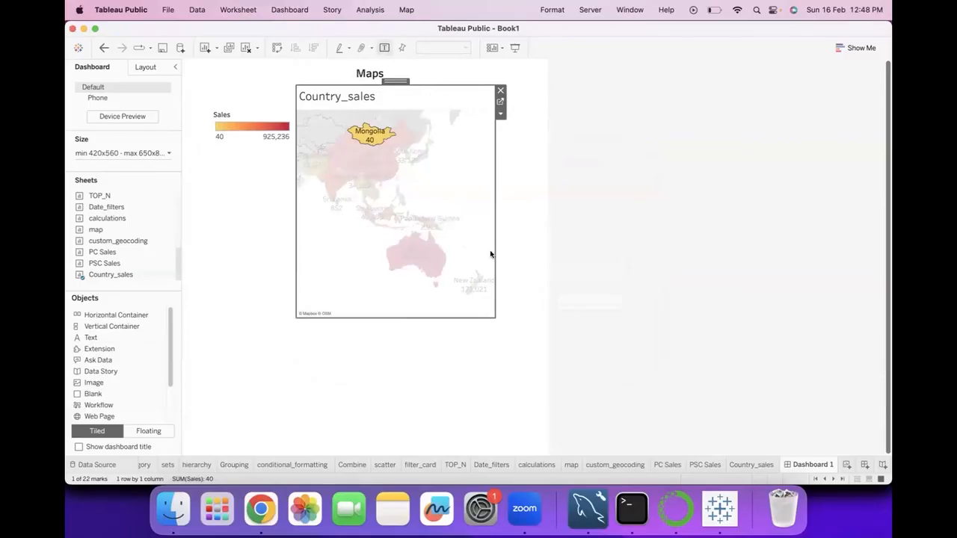
left_click_drag(494, 316, 543, 281)
left_click(247, 118)
left_click_drag(246, 119, 299, 311)
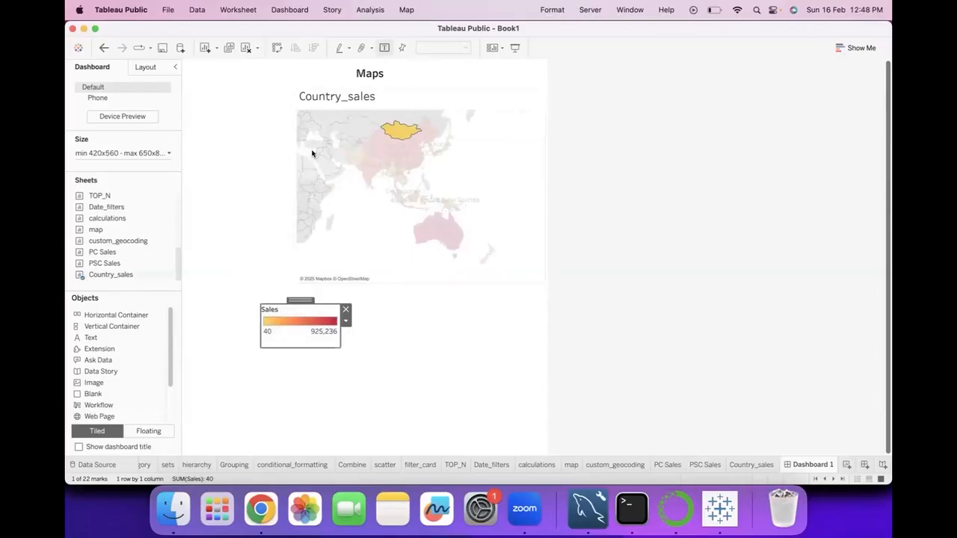
left_click(340, 136)
left_click(337, 198)
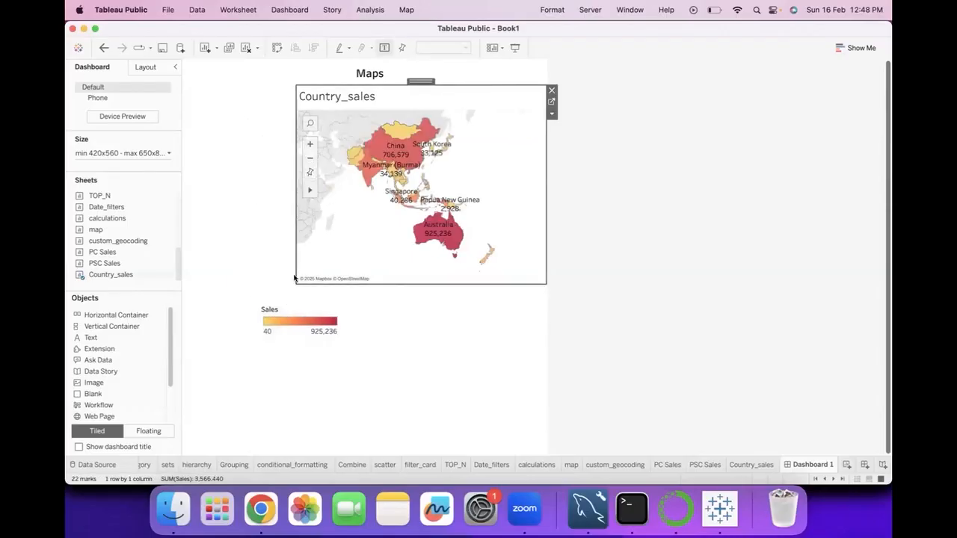
left_click_drag(295, 179, 182, 148)
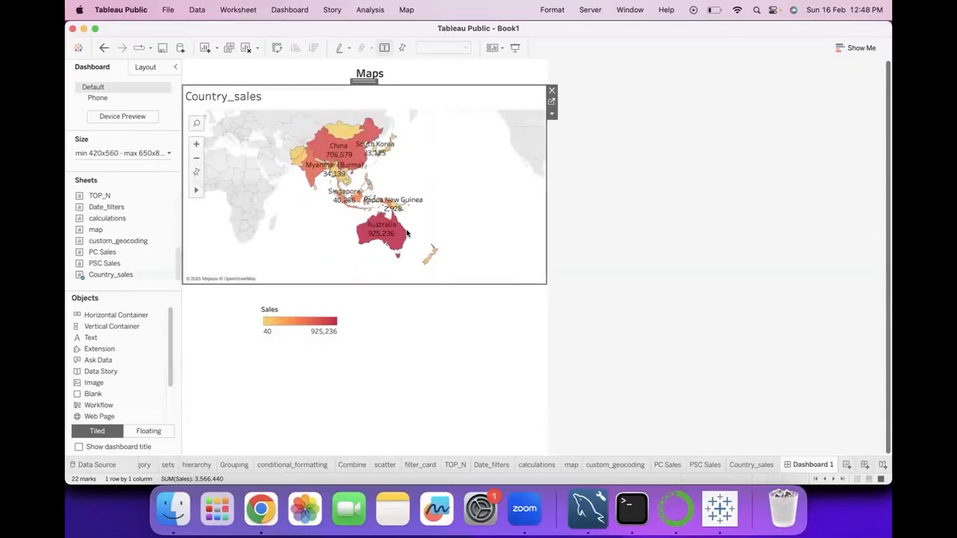
Move the floating Sales legend onto the upper-right corner of the Country_sales map
left_click(305, 330)
left_click_drag(301, 307, 506, 103)
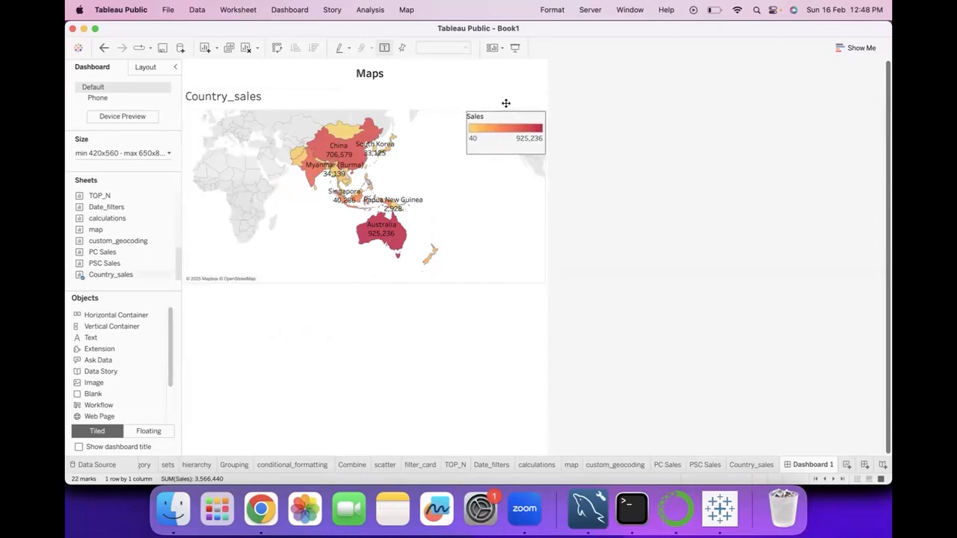
left_click(633, 243)
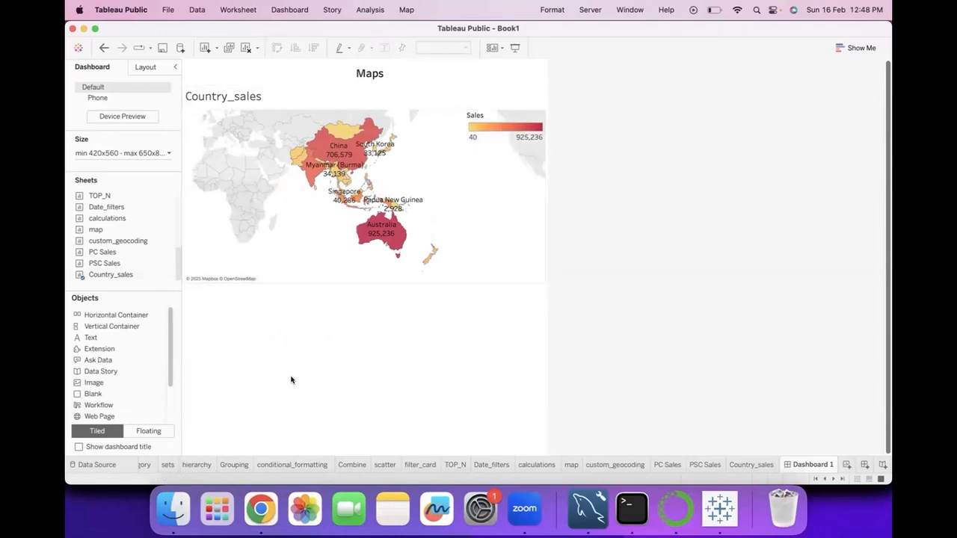
scroll(112, 389, "down", 4)
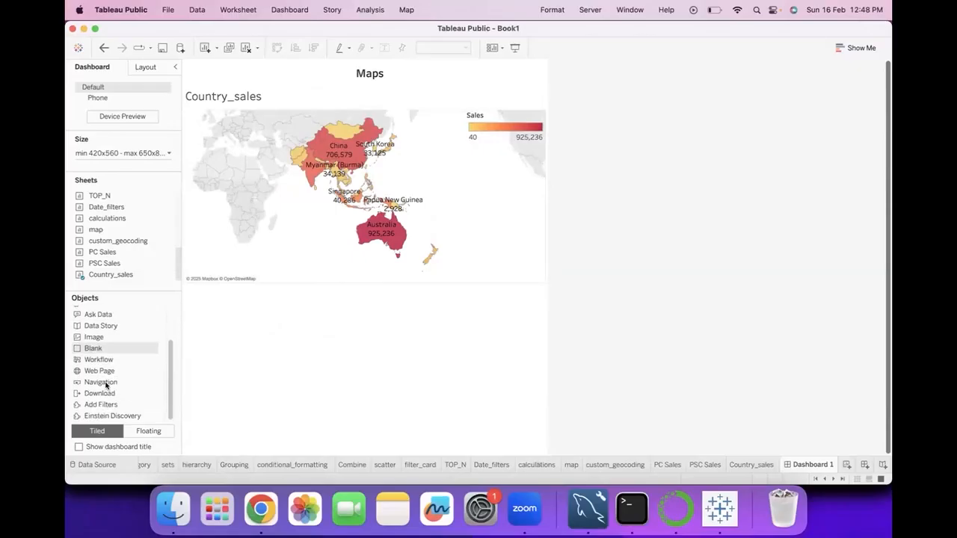
scroll(125, 389, "up", 4)
scroll(125, 389, "down", 4)
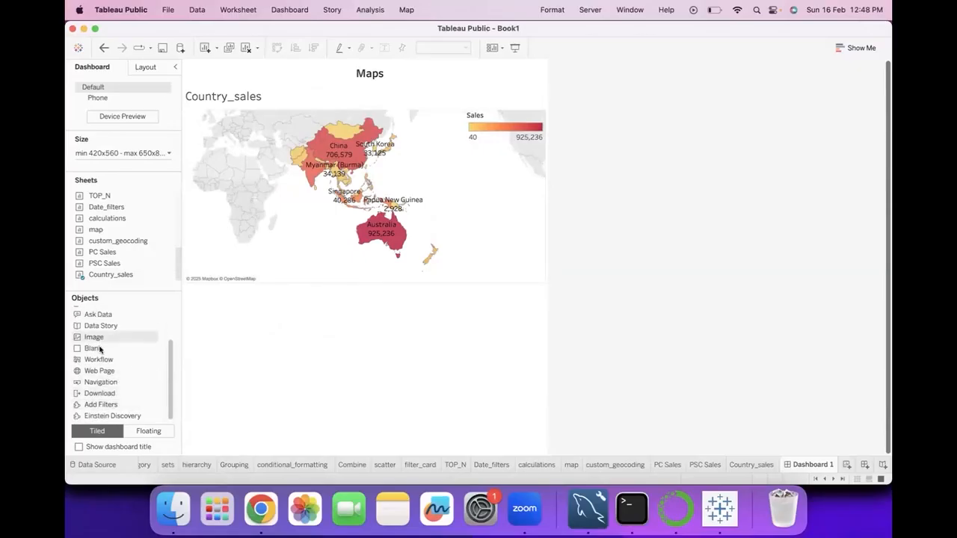
left_click_drag(96, 360, 289, 306)
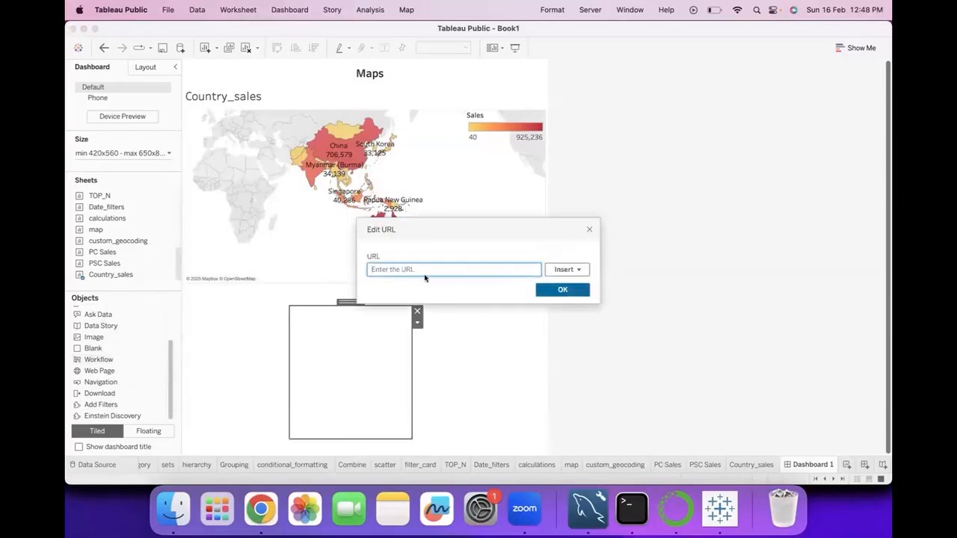
left_click(379, 275)
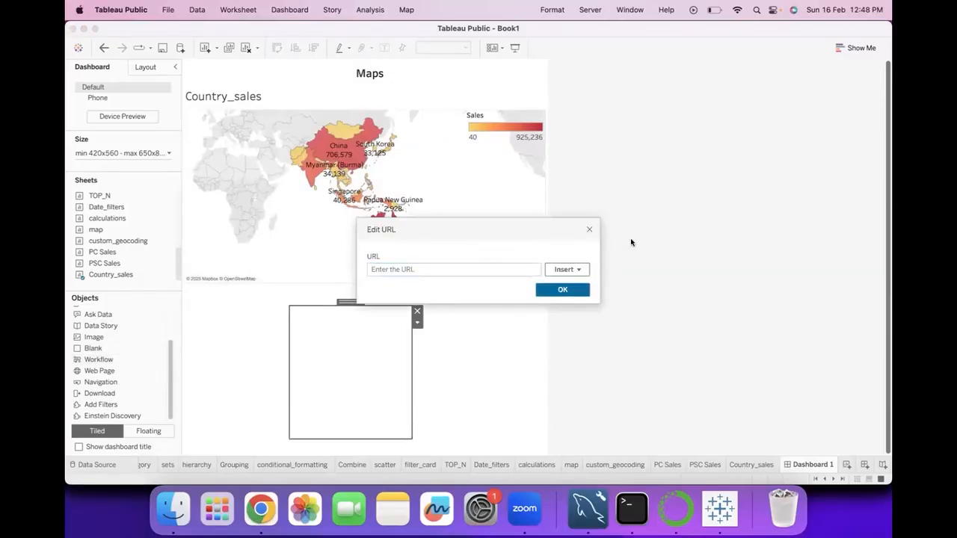
left_click(410, 269)
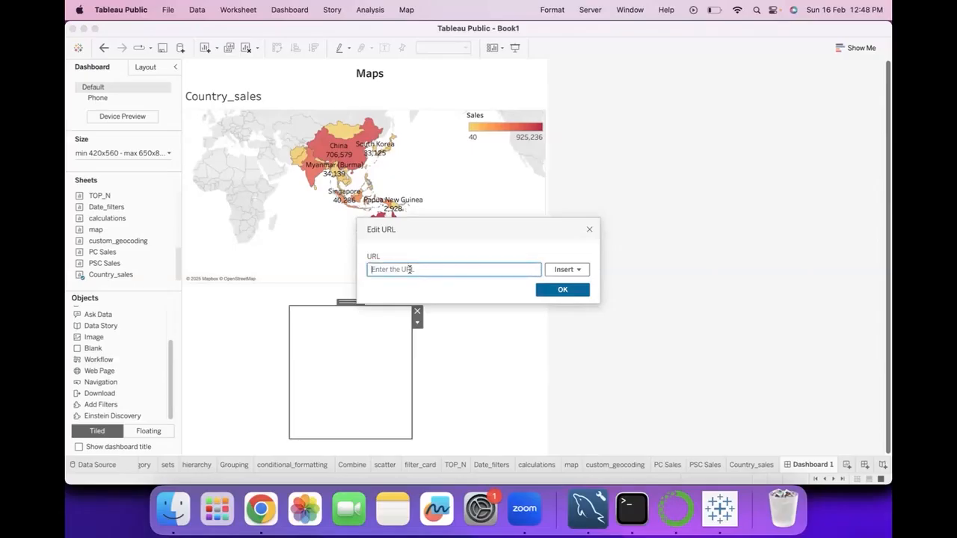
right_click(410, 270)
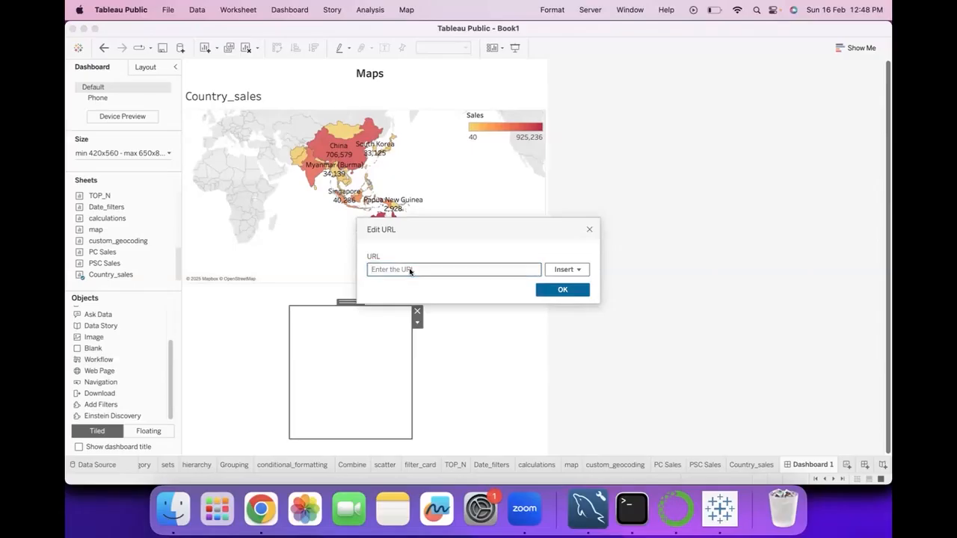
left_click(410, 270)
type("https://www.google.com/search?q=australia")
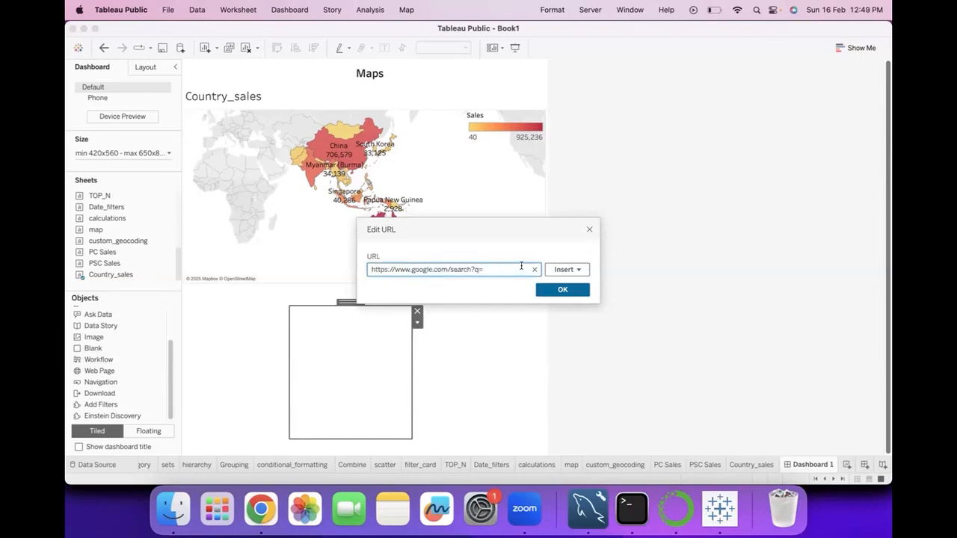
Try appending the Sheet Name variable to the web page URL, and discard the web page object
left_click(562, 269)
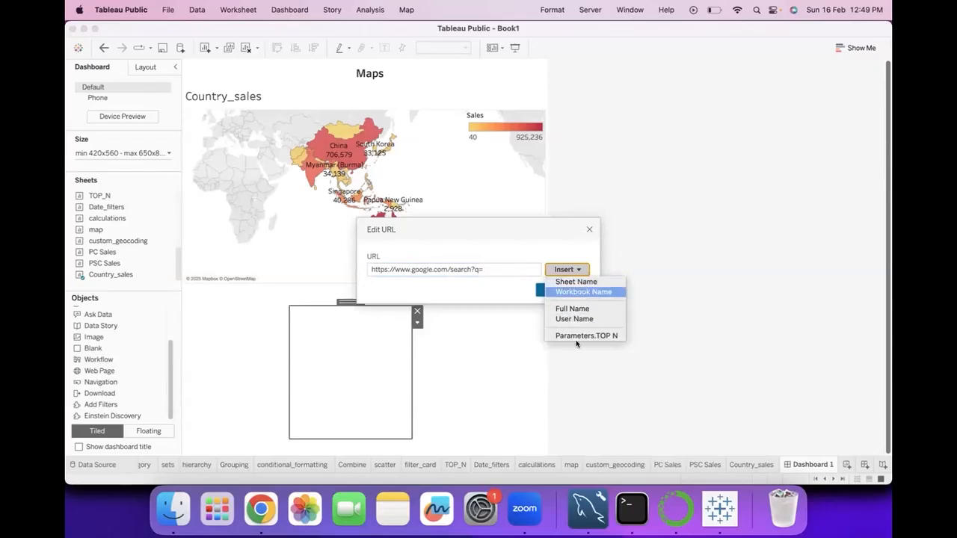
left_click(585, 283)
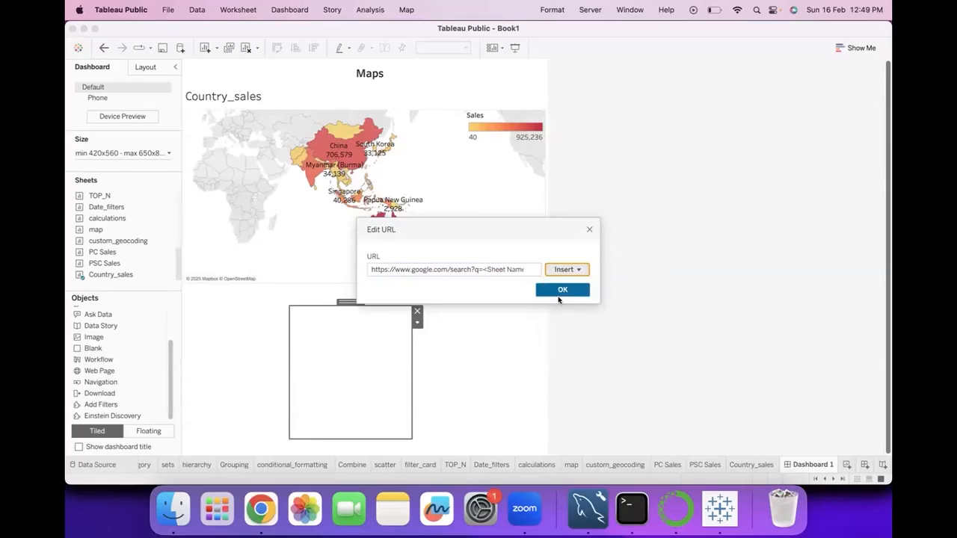
left_click(568, 271)
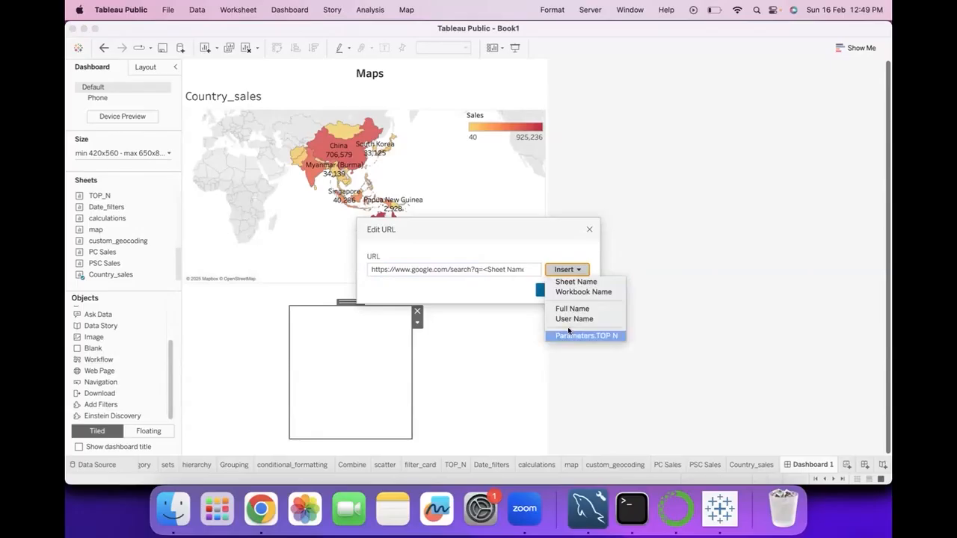
left_click(511, 269)
double_click(512, 269)
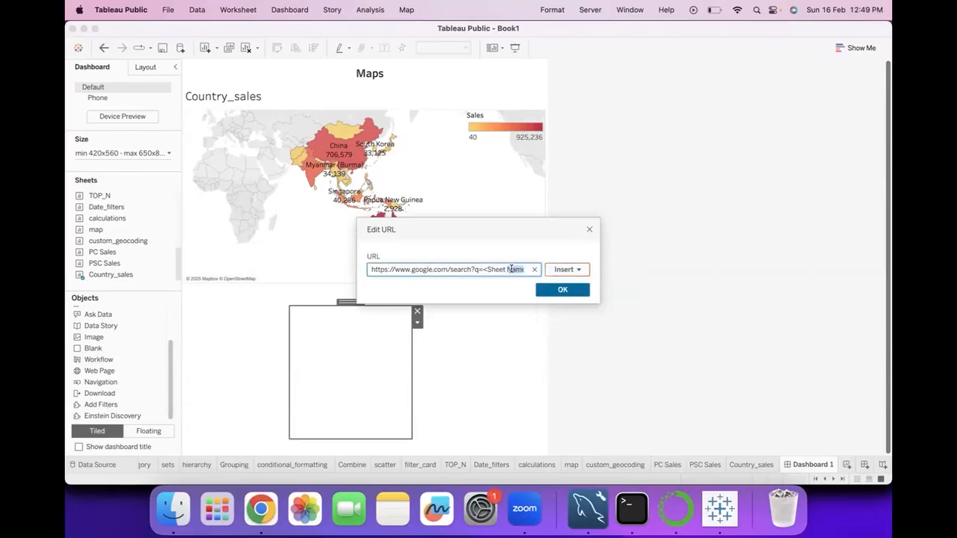
key("BackSpace")
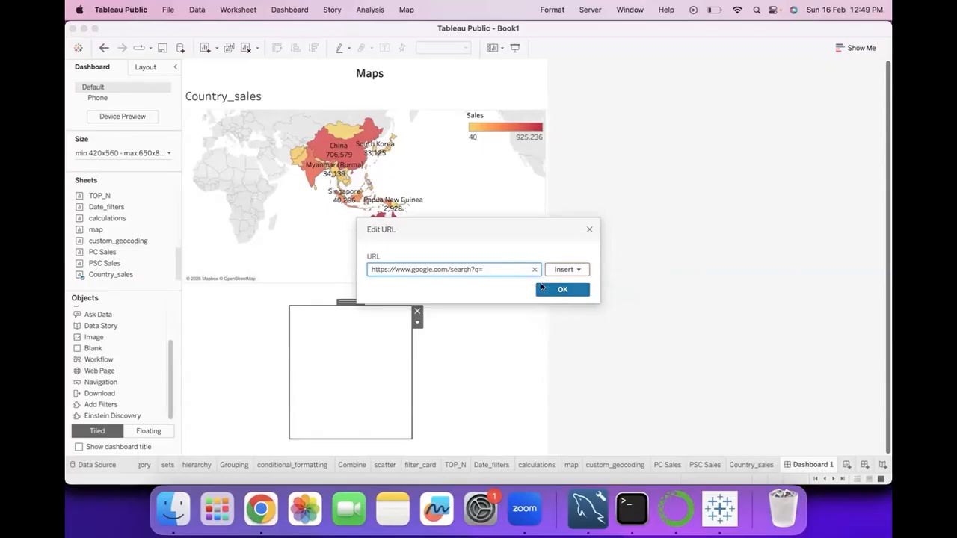
left_click(589, 231)
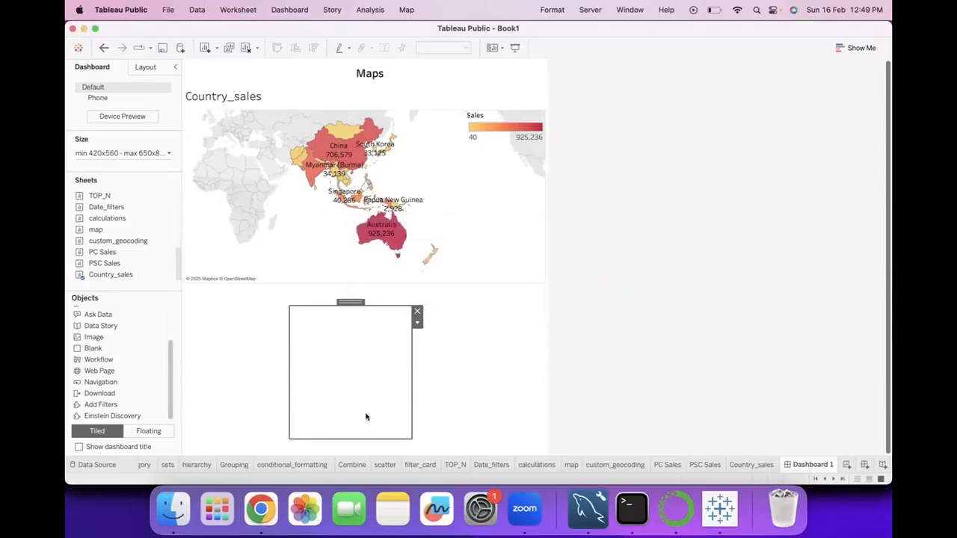
left_click(416, 311)
Create a string list parameter from the Country/Region field on the Country_sales sheet, with Afghanistan as its current value
left_click(752, 464)
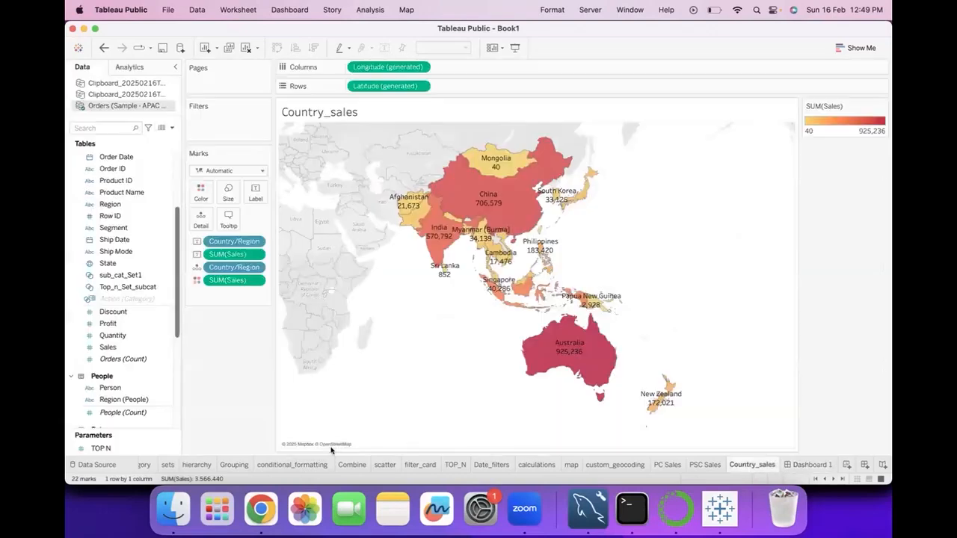
scroll(127, 201, "up", 5)
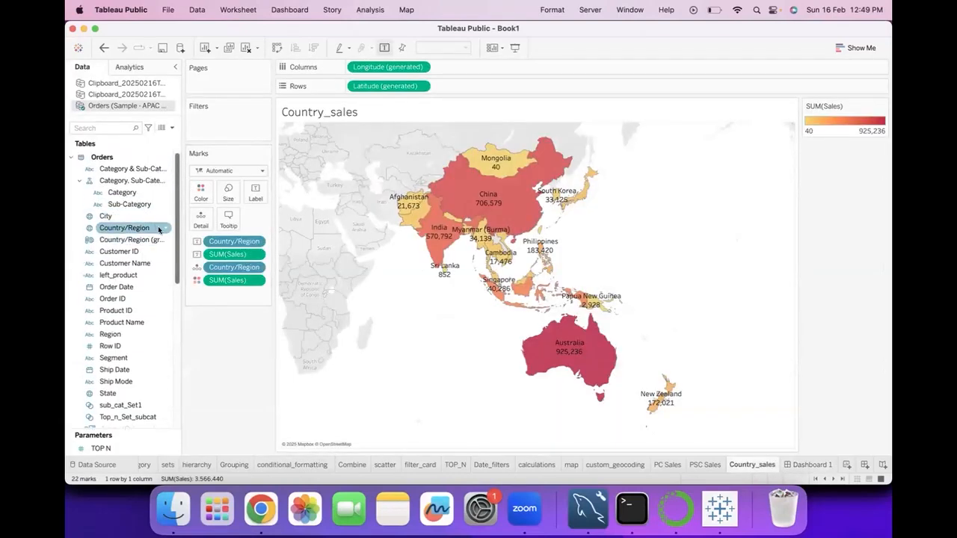
left_click(160, 230)
right_click(166, 229)
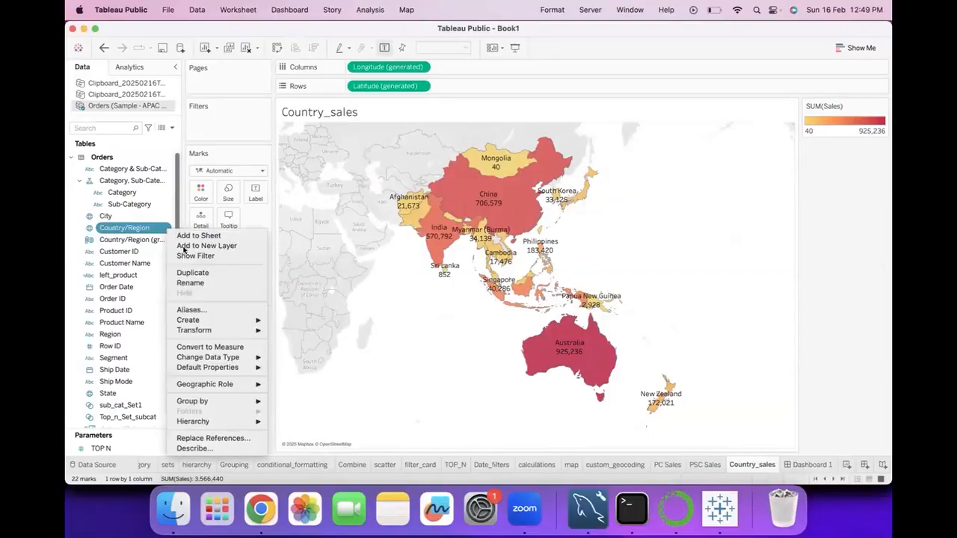
mouse_move(197, 323)
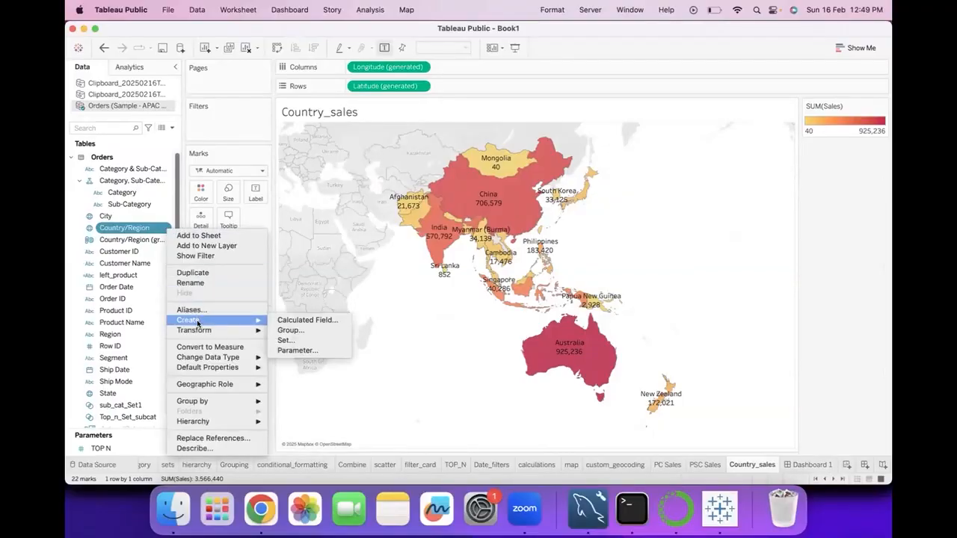
left_click(299, 350)
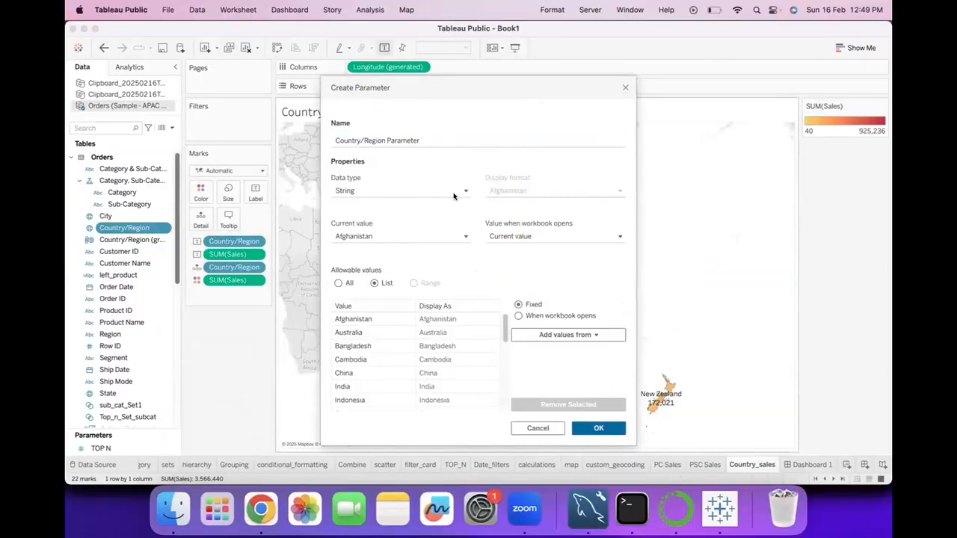
left_click(402, 238)
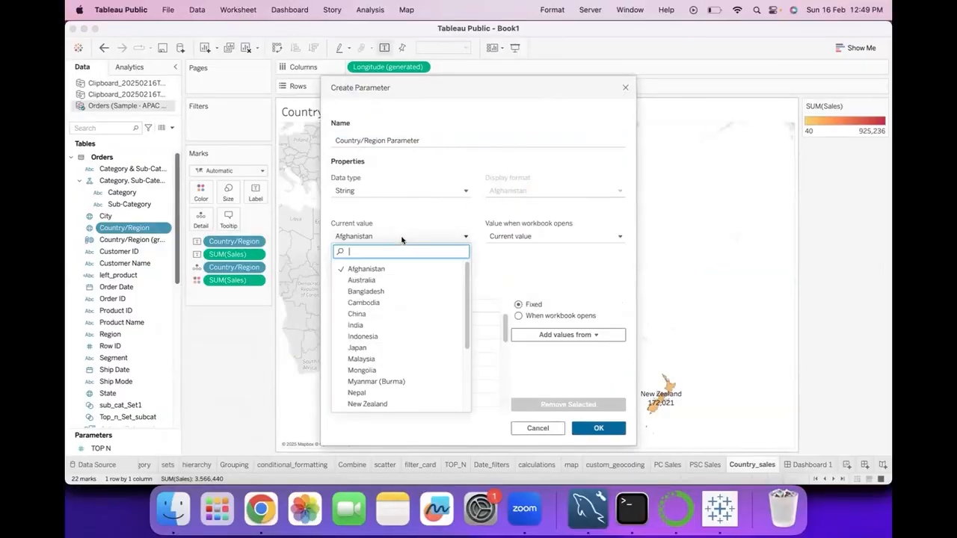
left_click(434, 210)
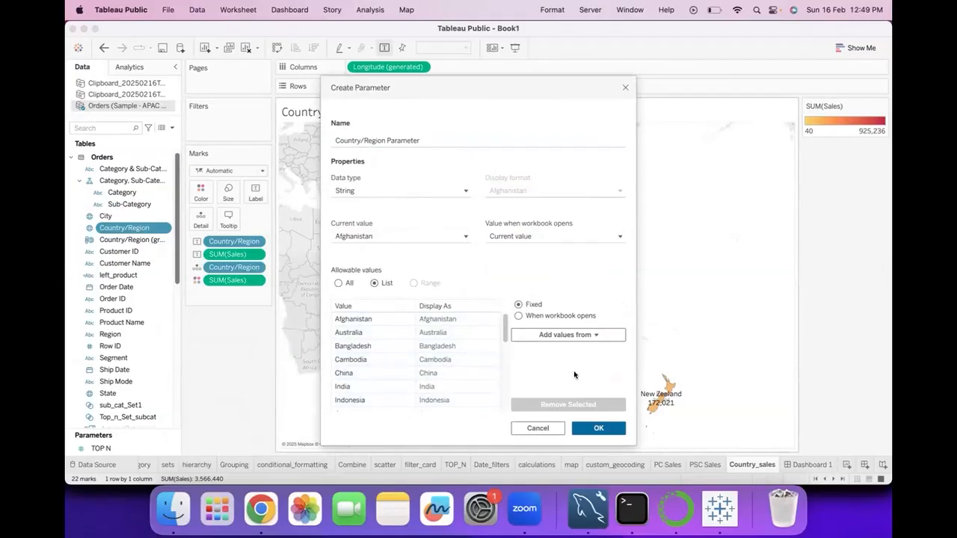
left_click(603, 430)
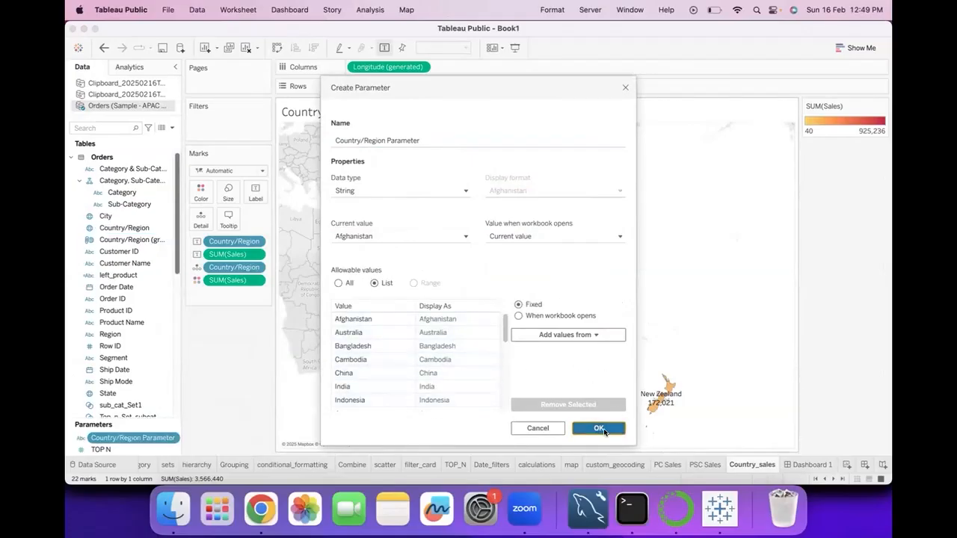
Return to Dashboard 1 and add a web page object below the Country_sales map
left_click(808, 464)
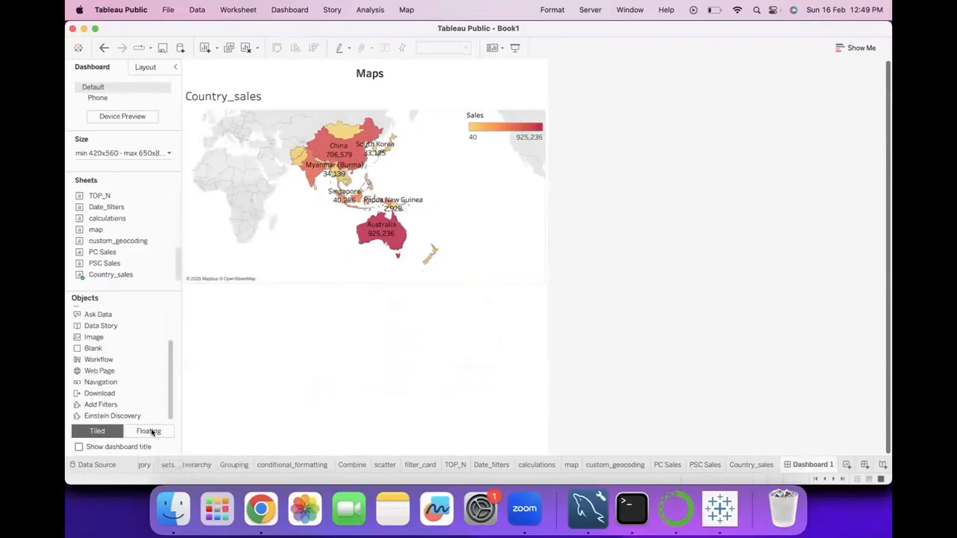
left_click_drag(100, 371, 370, 371)
left_click_drag(427, 364, 369, 292)
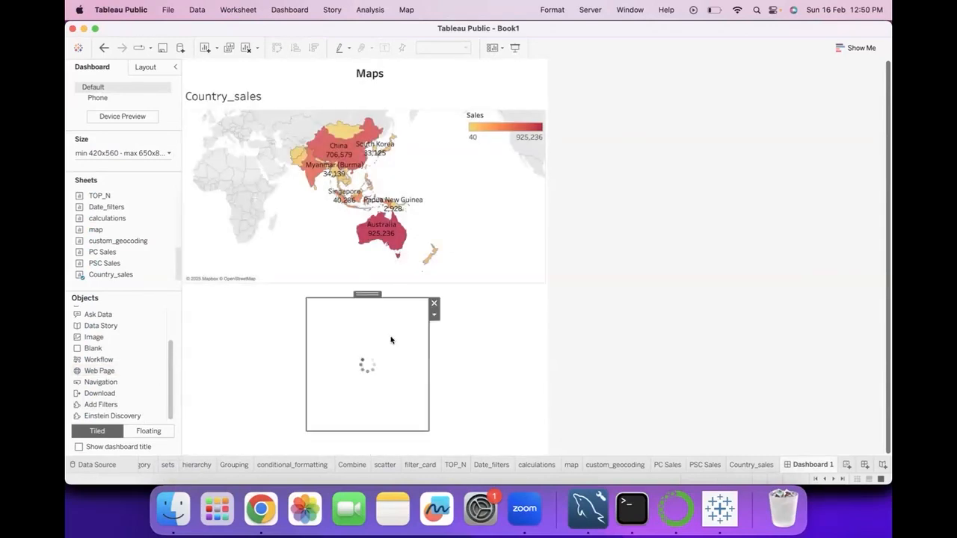
type("https://www.google.com/search?q=australia")
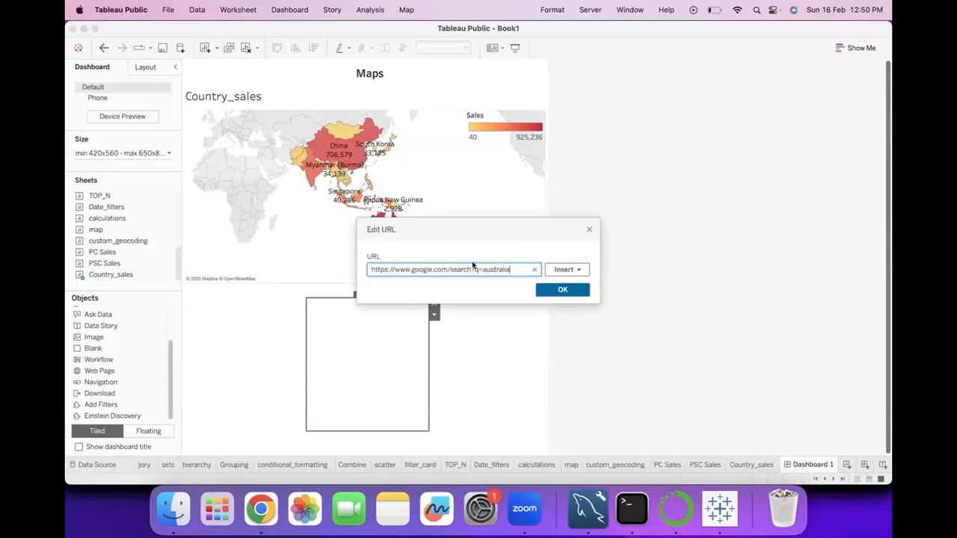
key("BackSpace")
key("BackSpace")
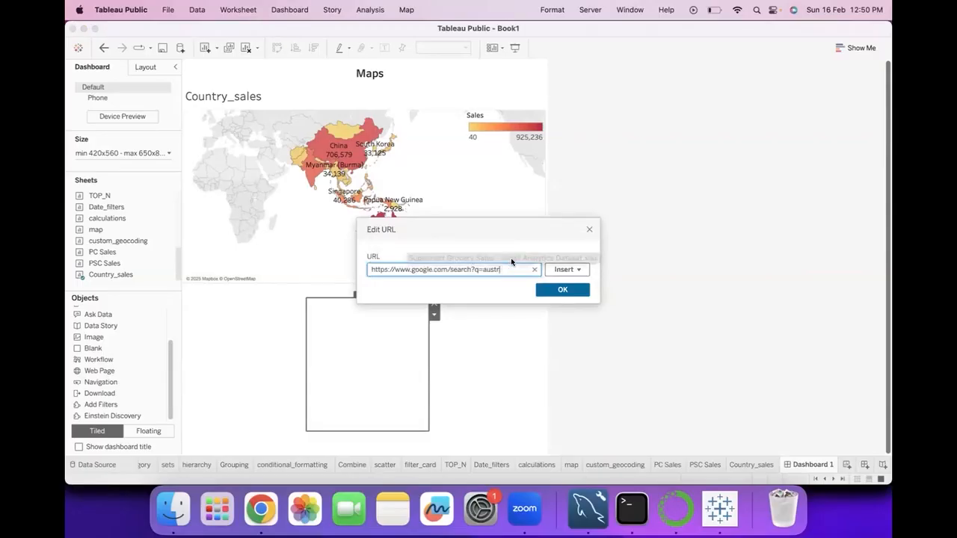
left_click(566, 270)
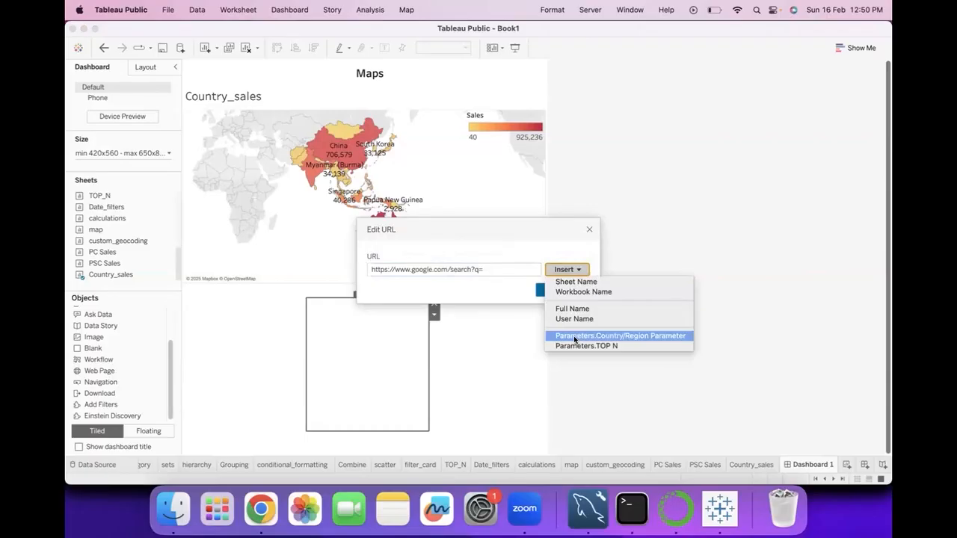
left_click(574, 336)
left_click(571, 289)
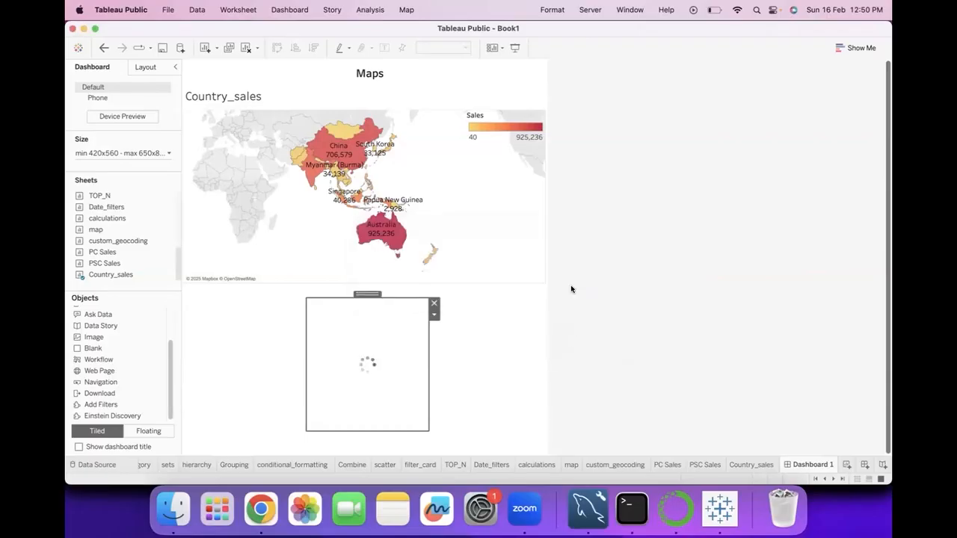
left_click_drag(237, 301, 184, 287)
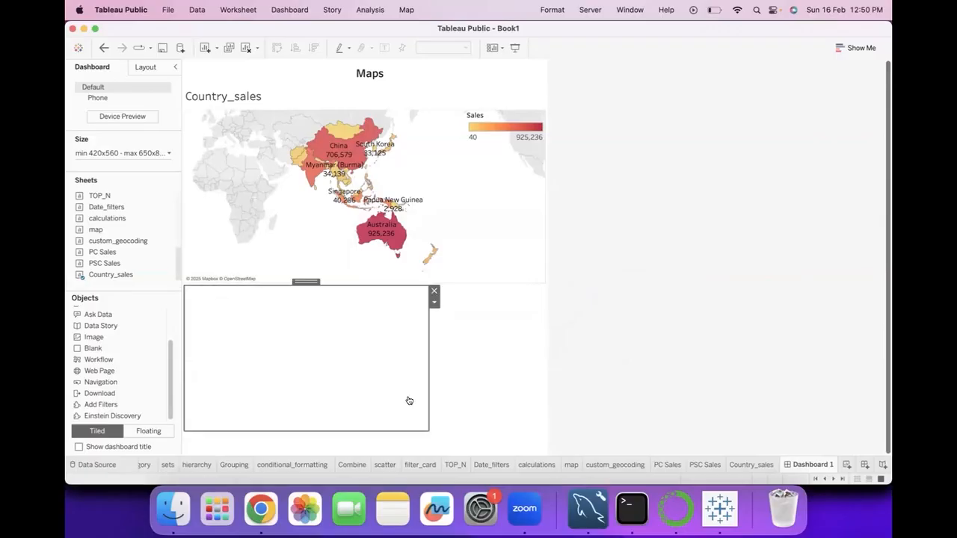
left_click_drag(430, 432, 544, 449)
Select Australia on the Country_sales map, open its info link in the browser, and switch back to Tableau Public
left_click(383, 241)
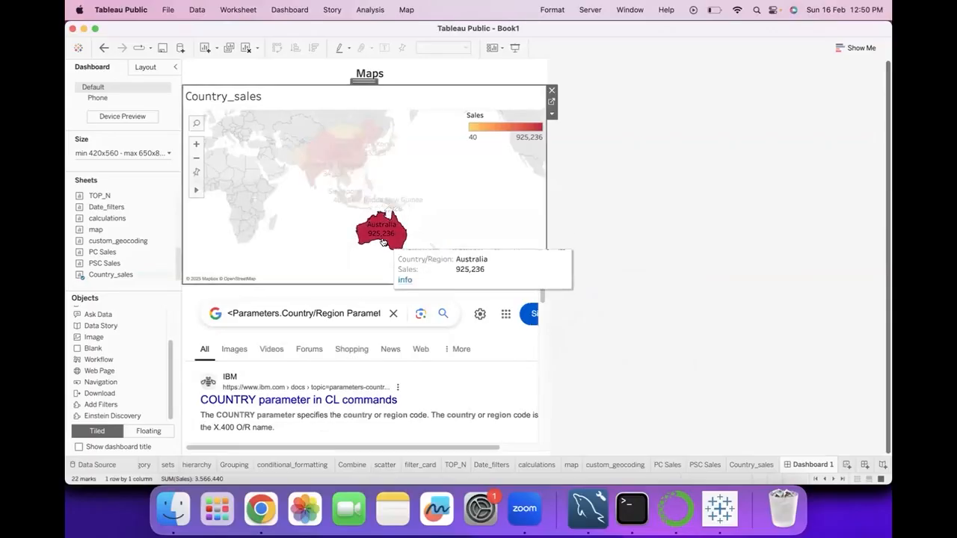
left_click(404, 280)
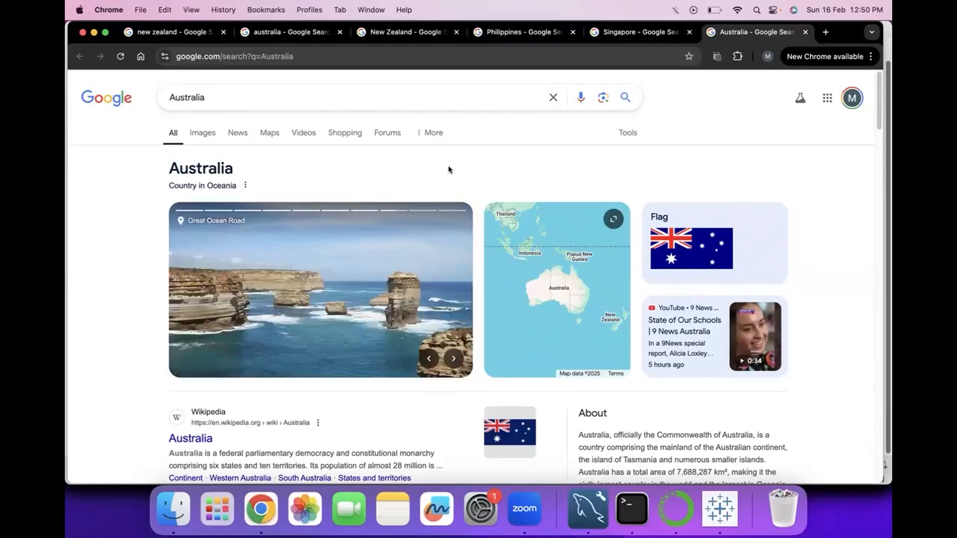
left_click(719, 505)
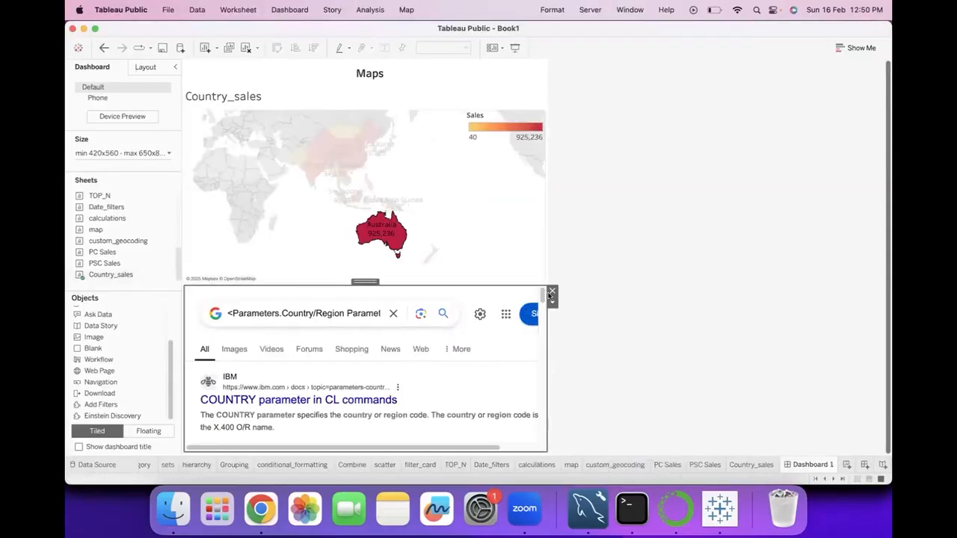
Remove the web page object below the Country_sales map and place a new web page object in that area
left_click(552, 292)
left_click(95, 369)
left_click_drag(105, 370, 274, 350)
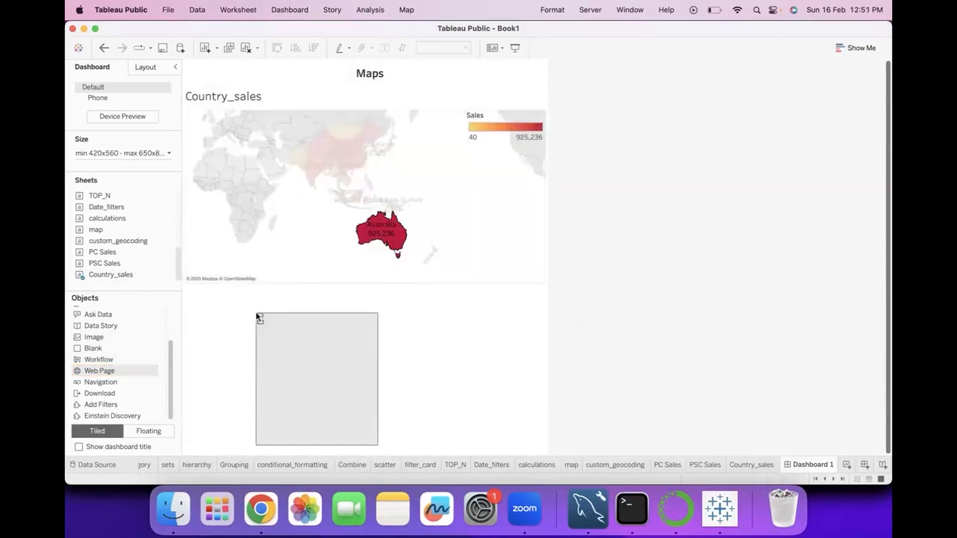
left_click_drag(258, 318, 254, 314)
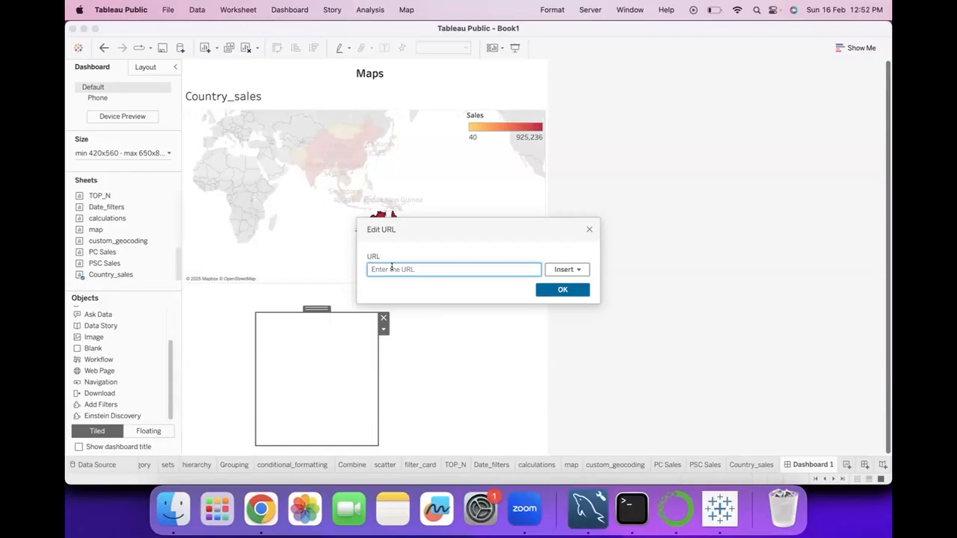
left_click(93, 30)
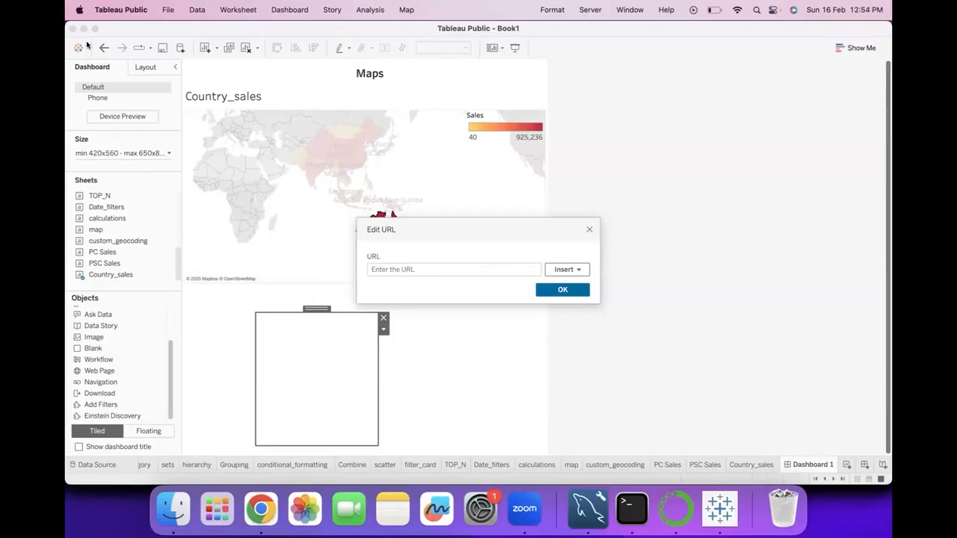
left_click(579, 271)
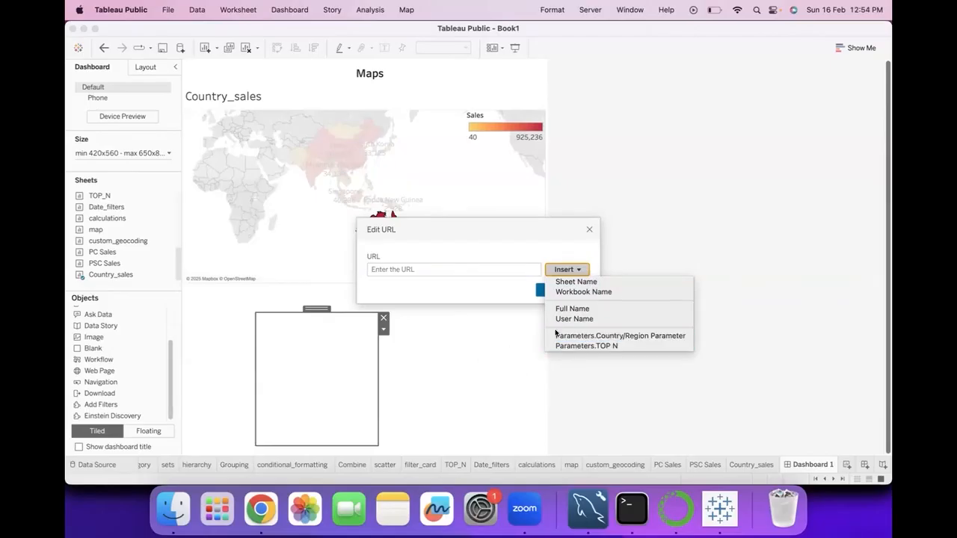
left_click(492, 304)
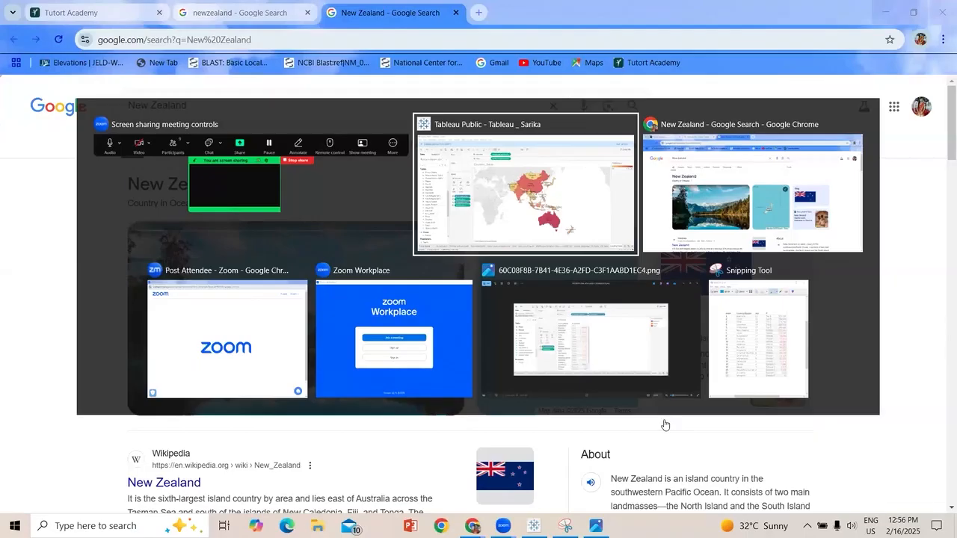
Switch from the browser to Tableau Public and examine the source sheets, trigger and URL of the Info action
key("alt+Tab")
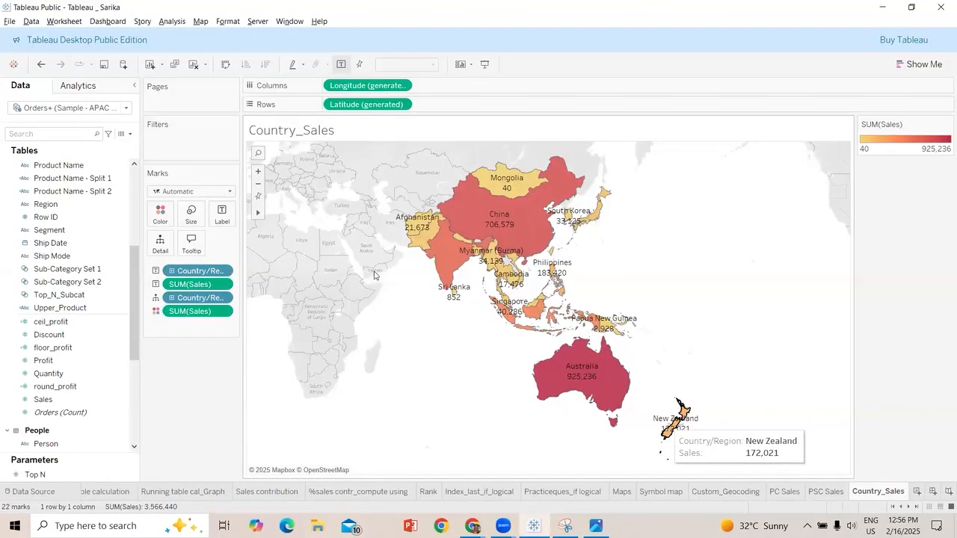
left_click(64, 21)
key("Return")
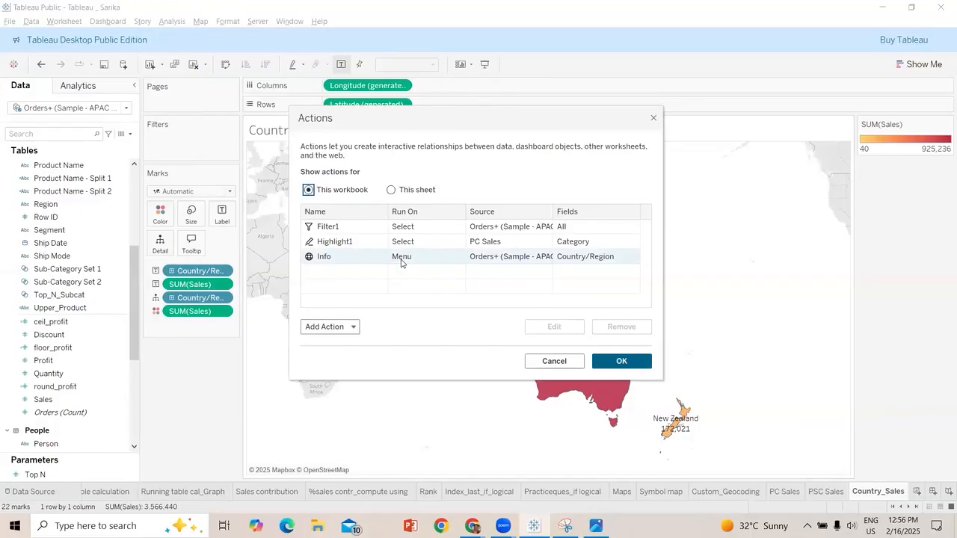
left_click(352, 257)
left_click(553, 326)
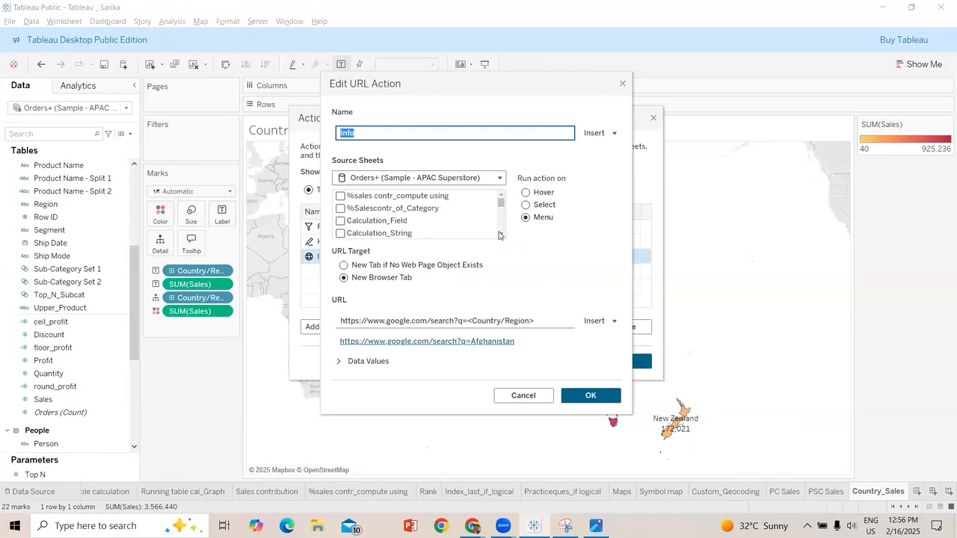
scroll(382, 225, "down", 5)
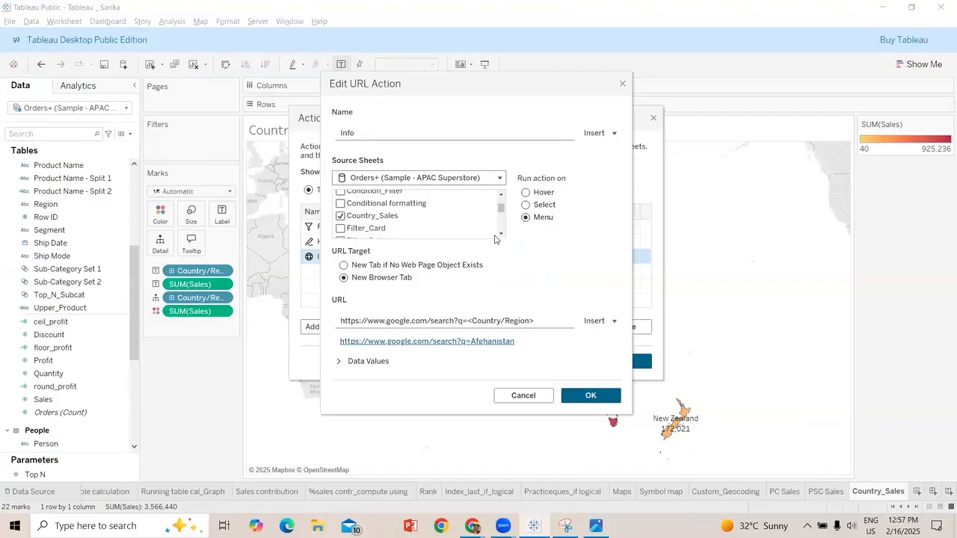
left_click(600, 395)
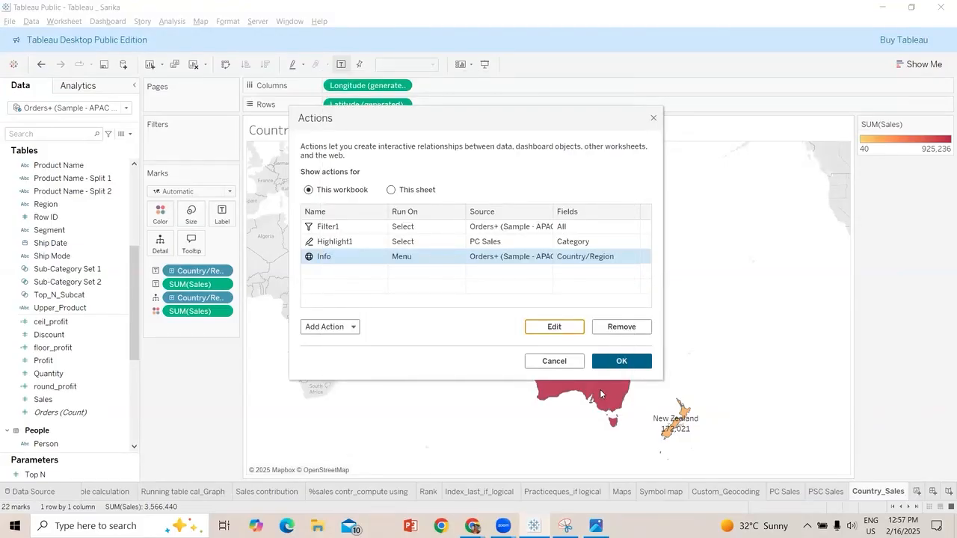
key("Return")
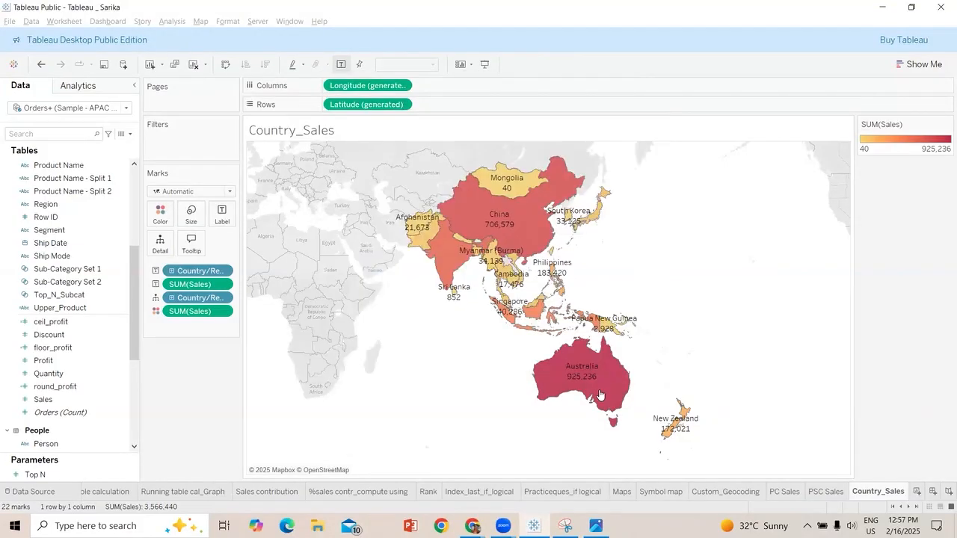
Test the filter action by selecting New Zealand on the Country_Sales map, viewing PSC Sales and returning to the map
mouse_move(663, 429)
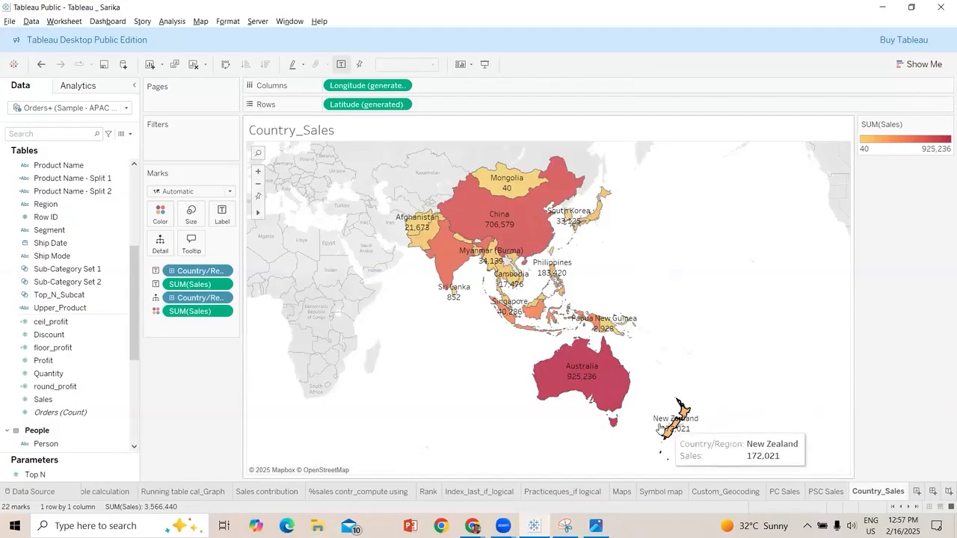
left_click(662, 429)
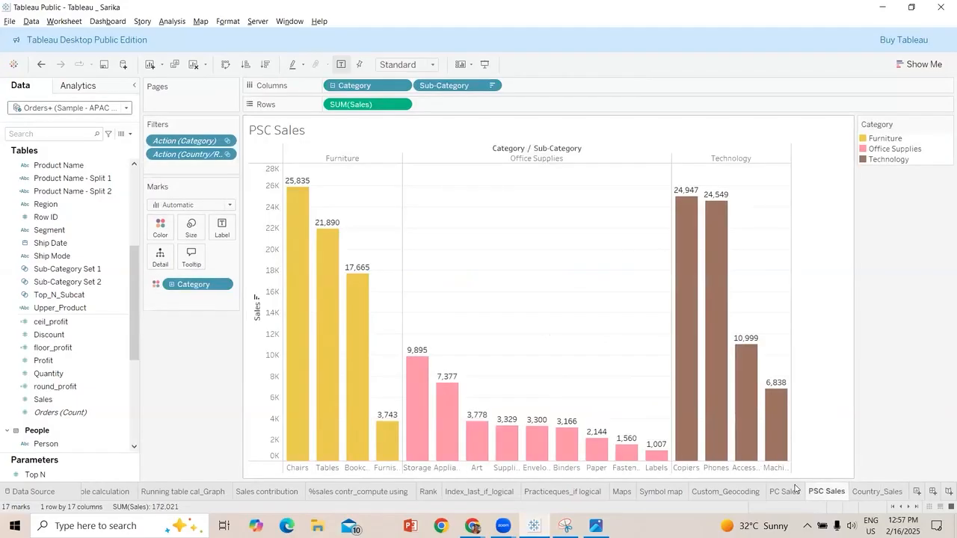
left_click(721, 337)
left_click(665, 420)
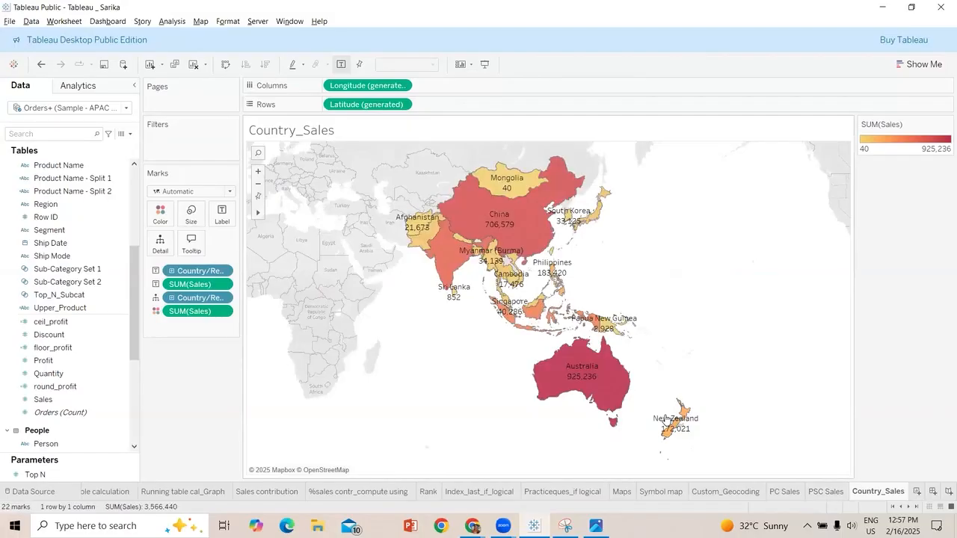
mouse_move(664, 421)
left_click(666, 422)
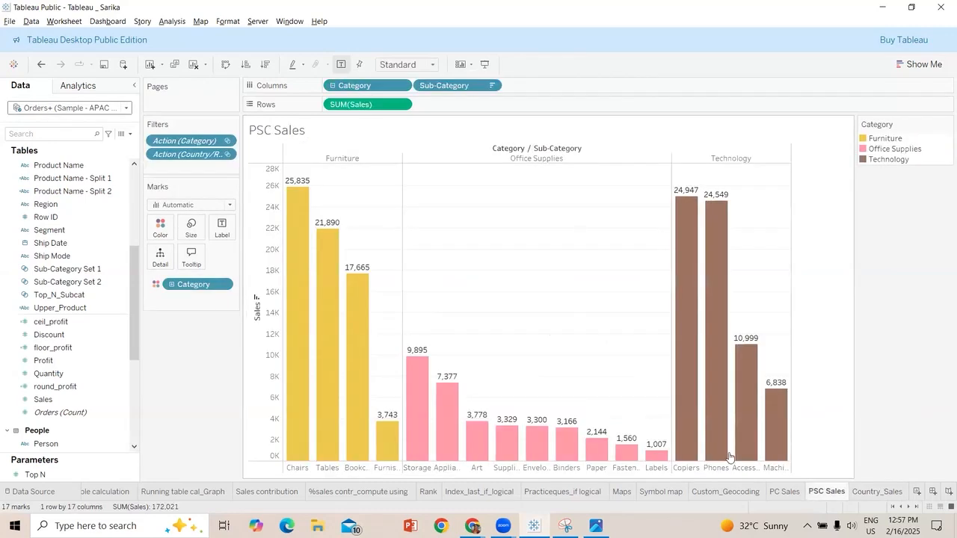
left_click(877, 492)
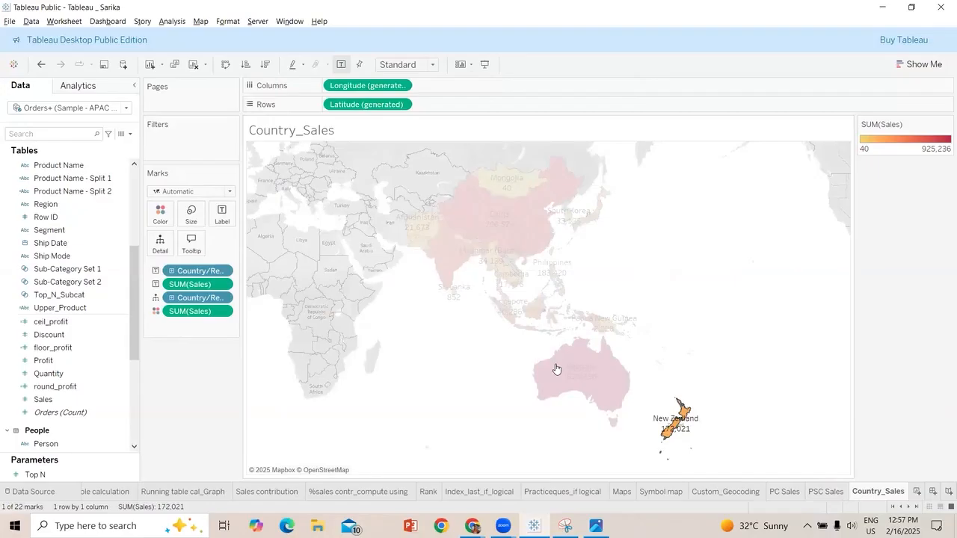
Reopen the Info URL action from the workbook's actions and look through its full list of source sheets
left_click(65, 22)
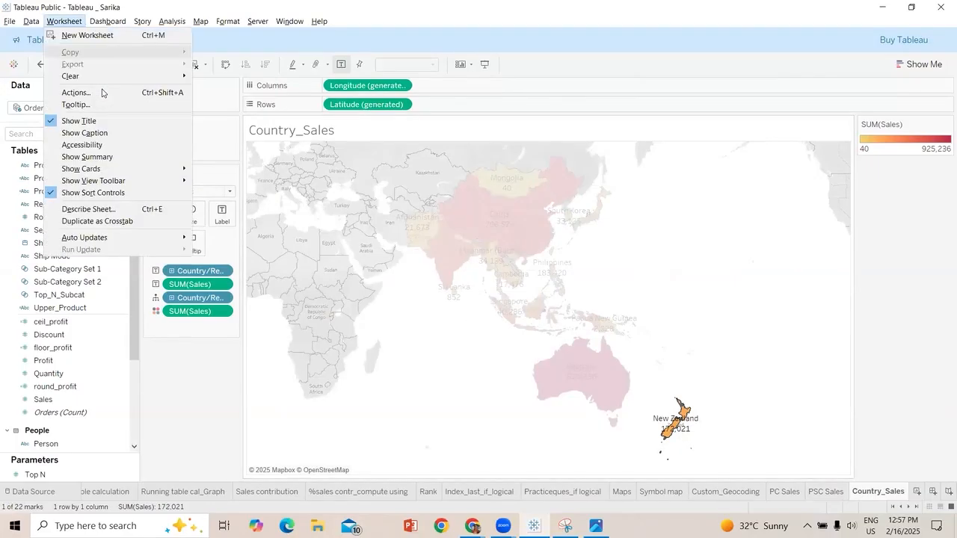
left_click(126, 94)
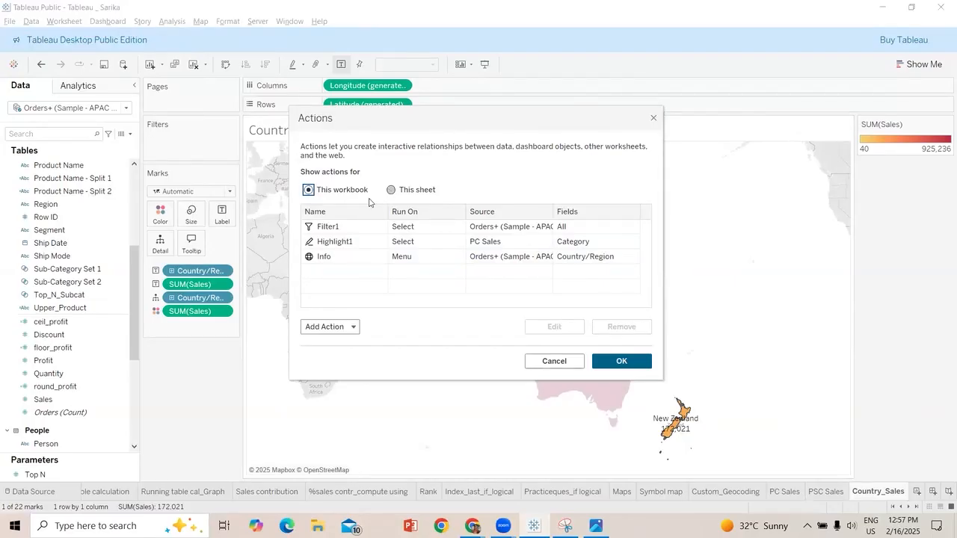
left_click(403, 260)
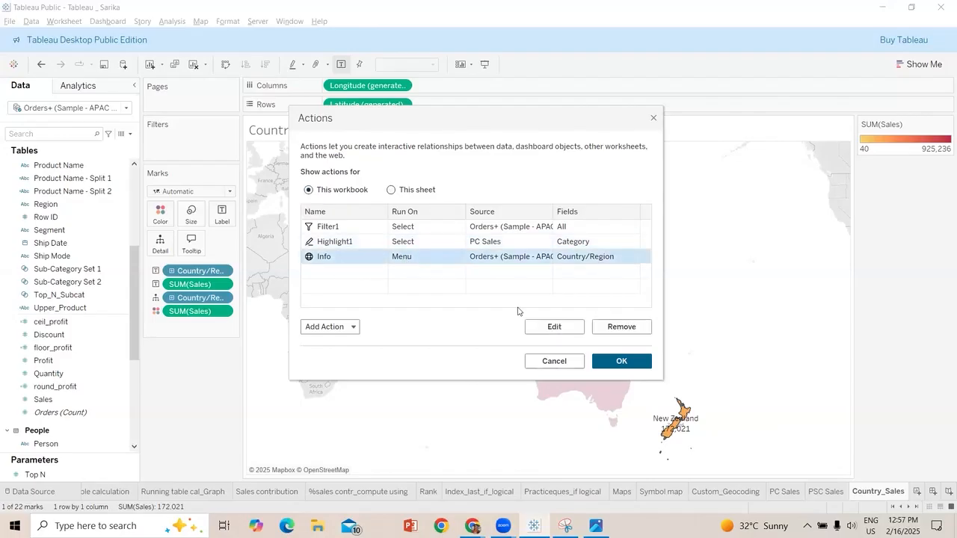
left_click(561, 331)
left_click(554, 327)
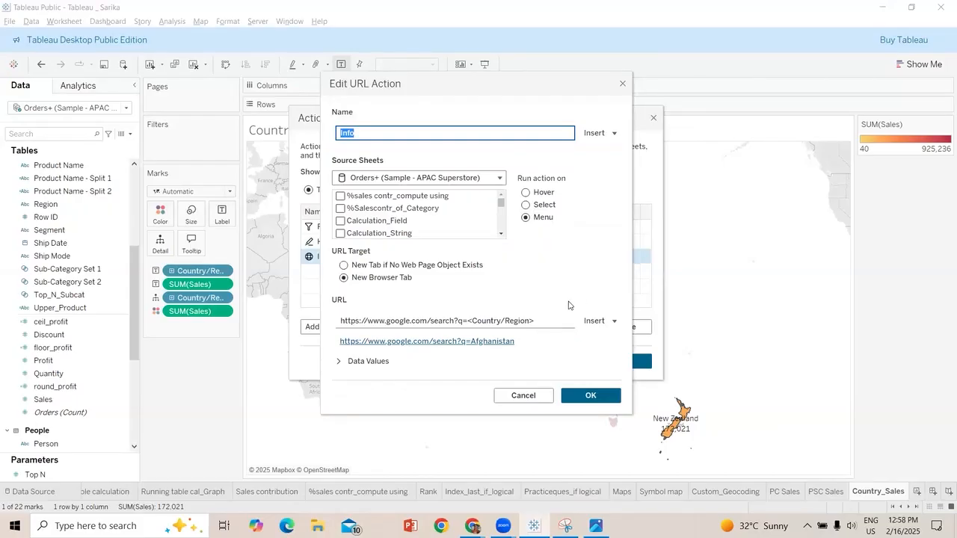
left_click(503, 220)
left_click(503, 222)
left_click(501, 231)
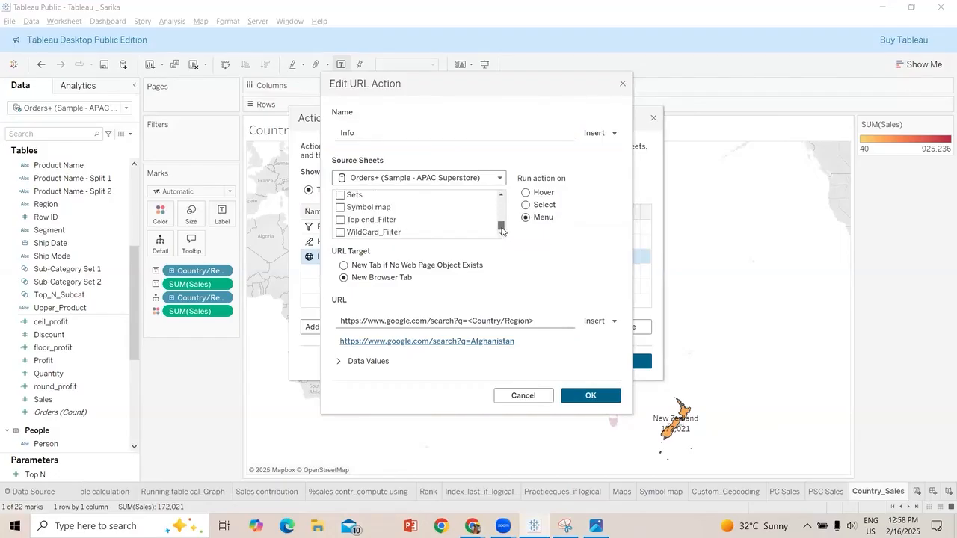
scroll(495, 218, "up", 1)
scroll(495, 219, "up", 3)
scroll(495, 214, "up", 8)
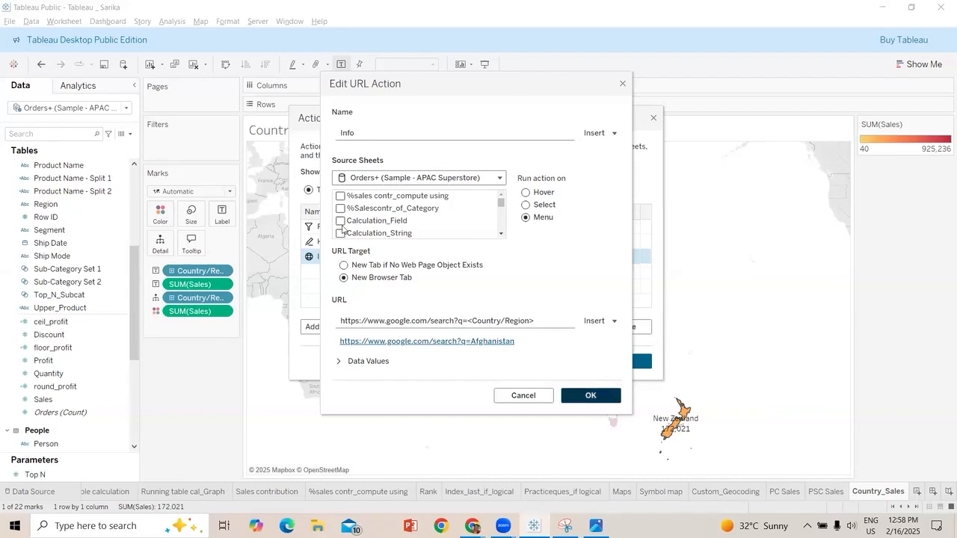
key("Return")
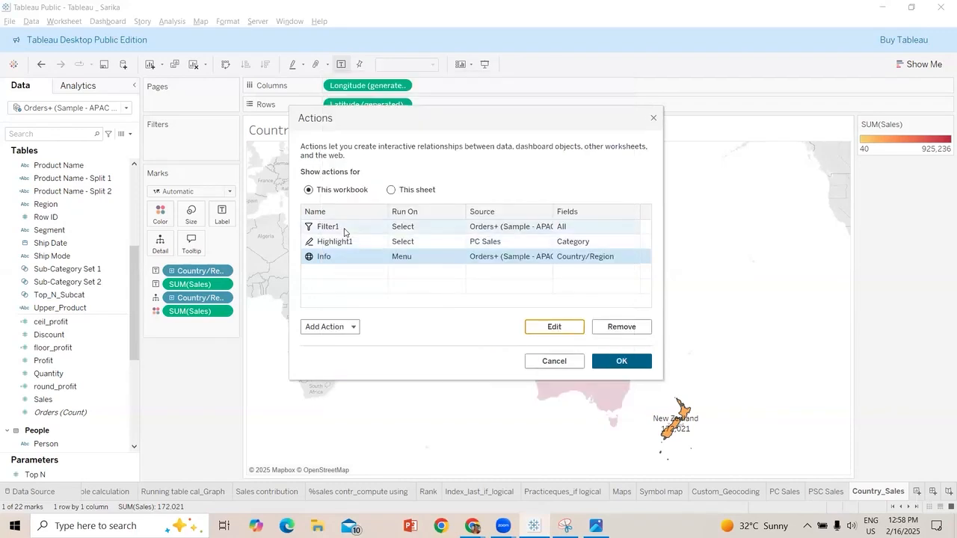
Remove the Highlight1 action from the workbook's actions and apply the change
left_click(347, 241)
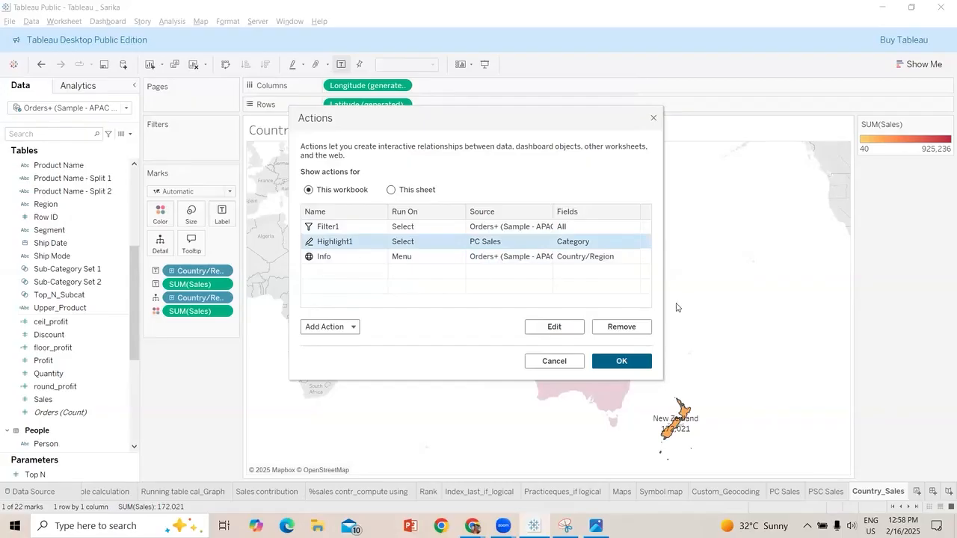
left_click(627, 334)
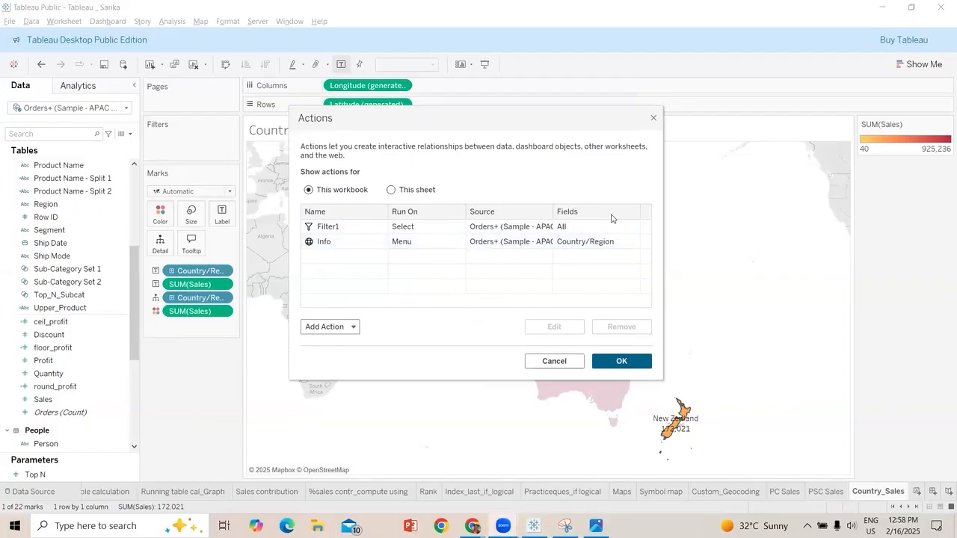
left_click(639, 363)
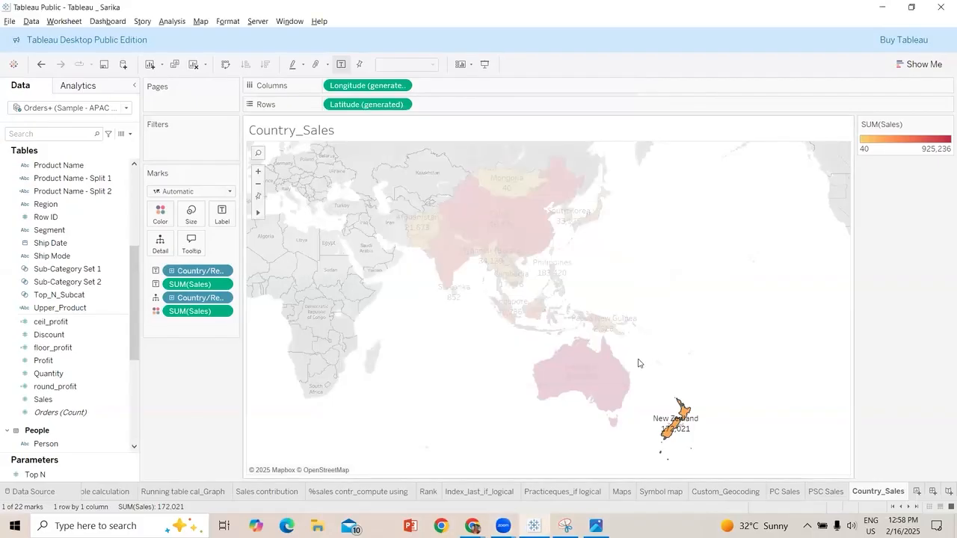
Select China on the Country_Sales map to view its filtered PSC Sales chart, then return and clear the selection
left_click(710, 298)
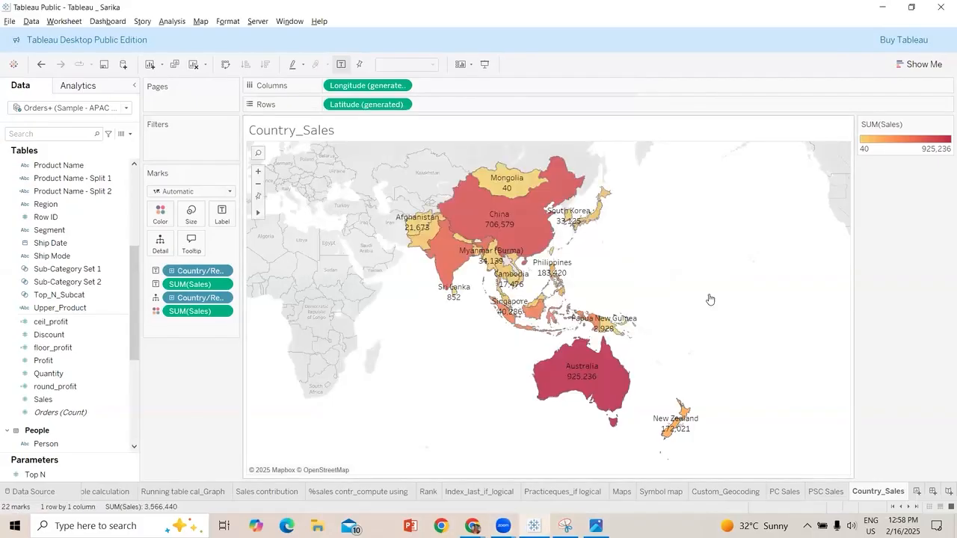
left_click(526, 233)
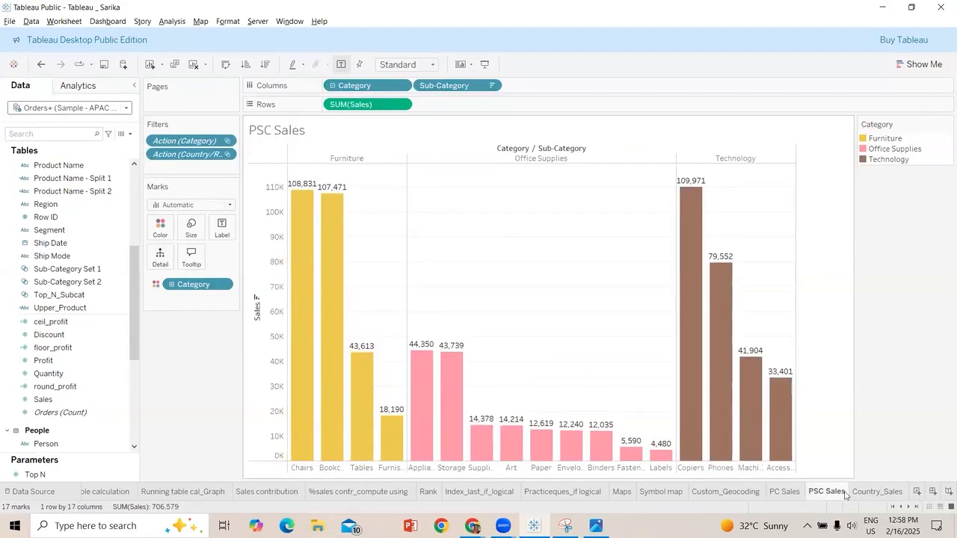
left_click(868, 494)
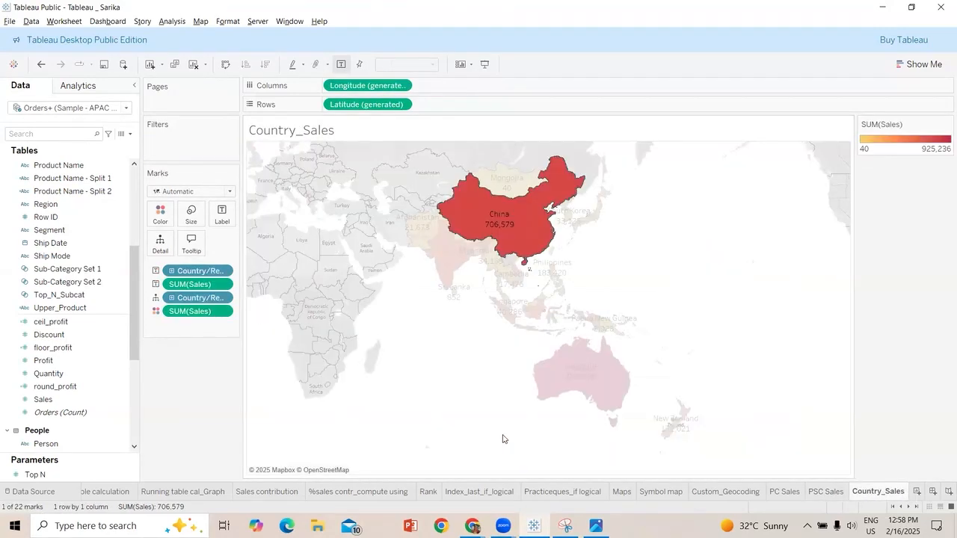
left_click(663, 286)
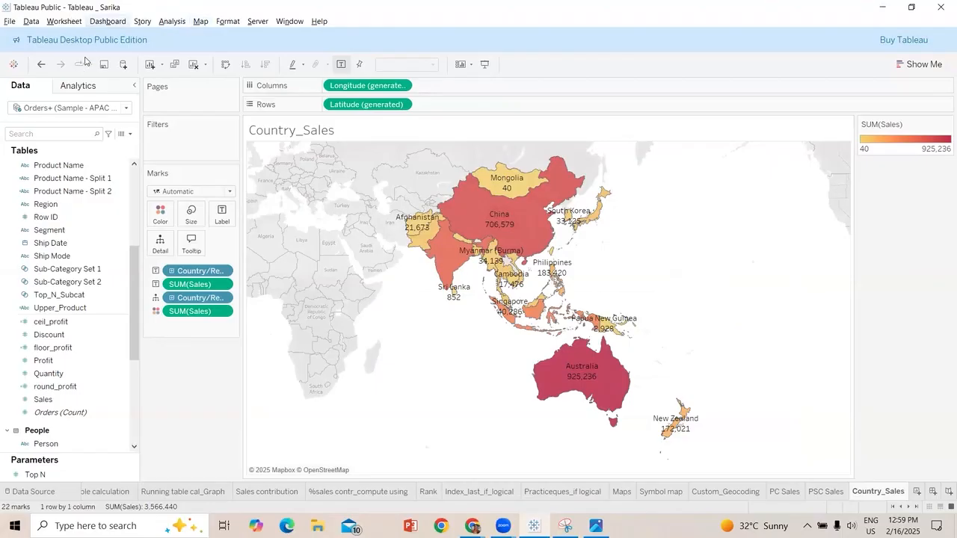
Open the workbook's Info URL action and review its source sheet choices and the fields insertable into its name
left_click(64, 21)
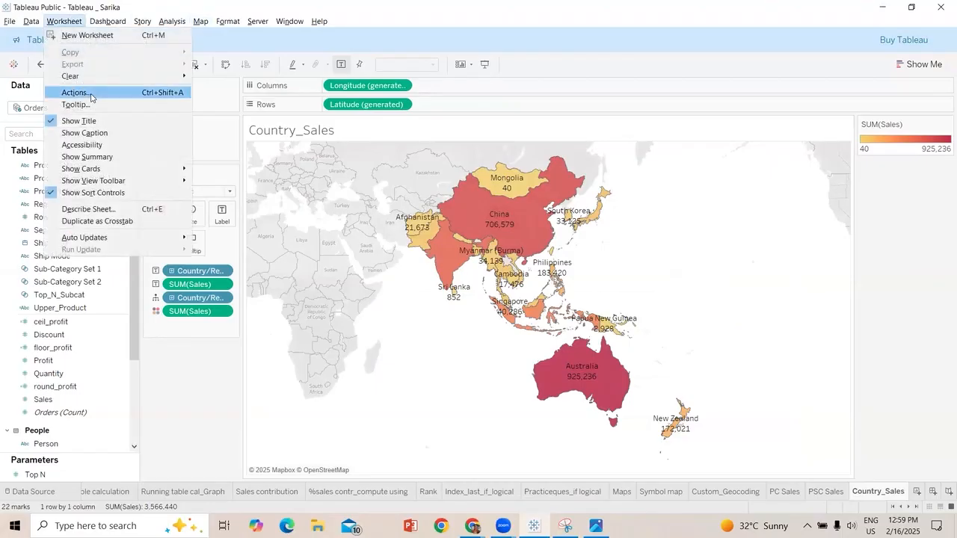
left_click(77, 93)
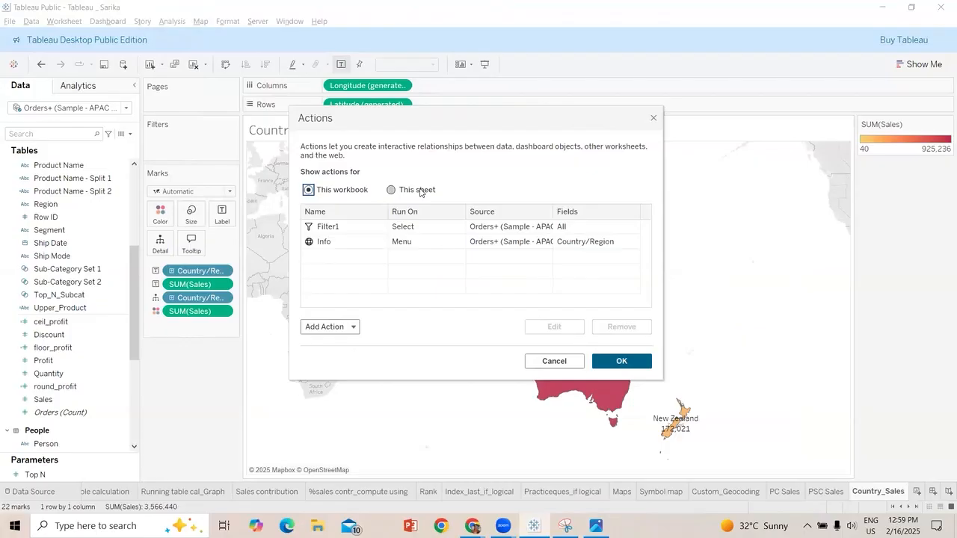
left_click(411, 210)
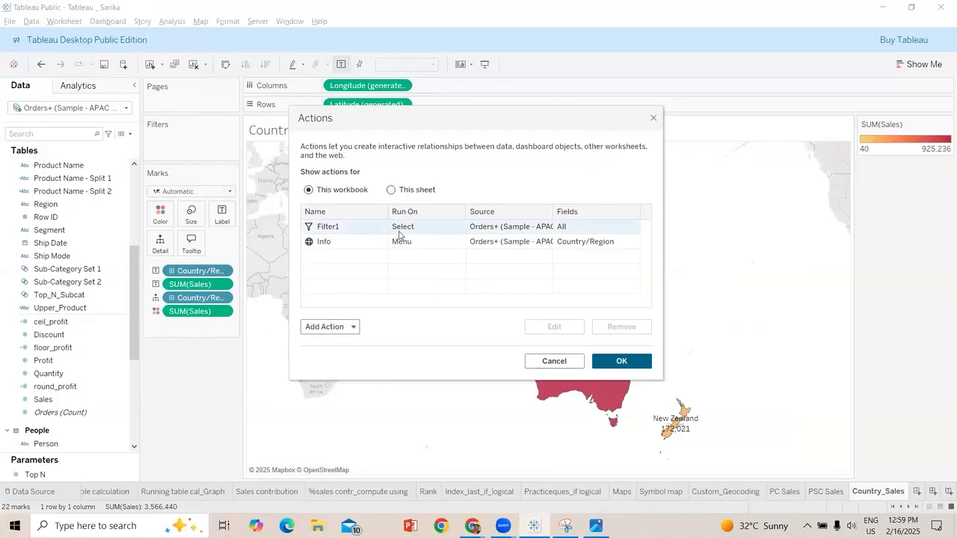
left_click(408, 243)
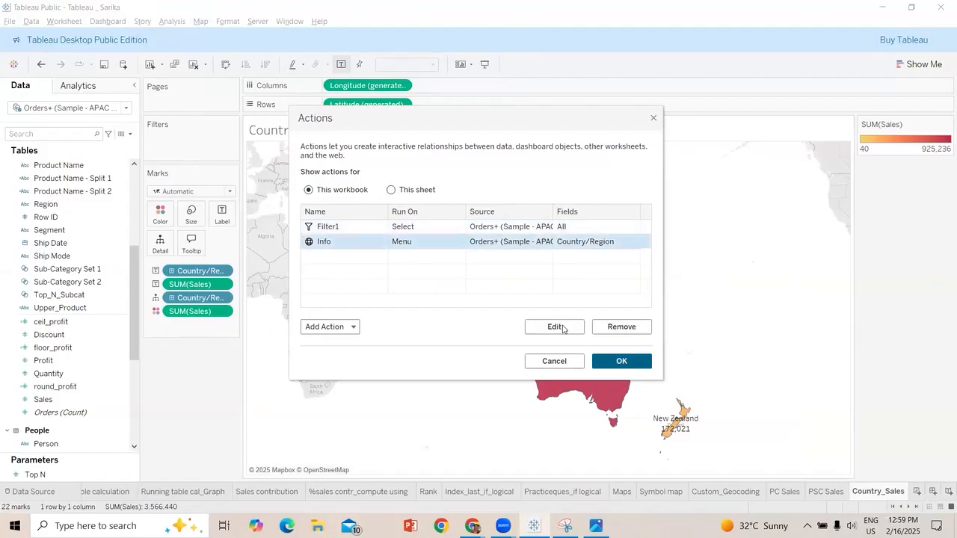
left_click(563, 329)
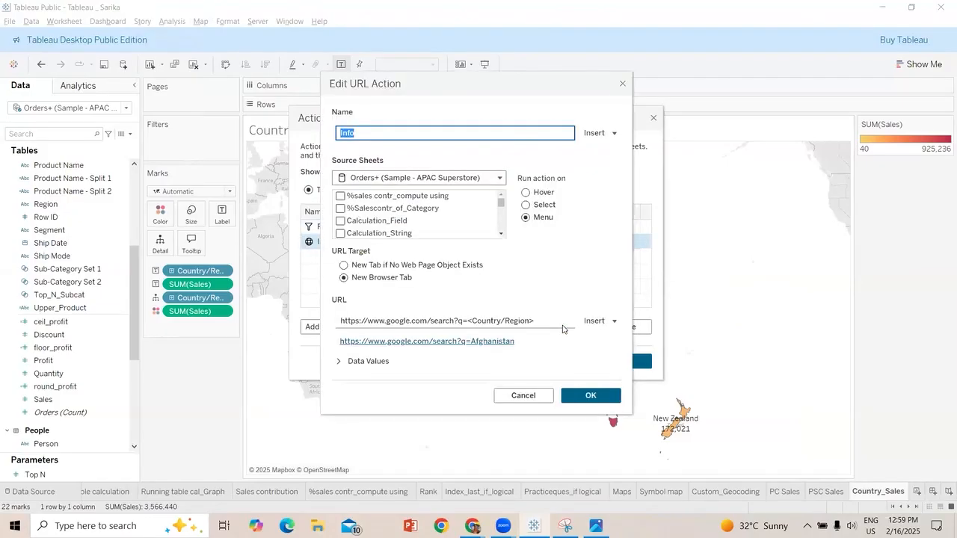
left_click(498, 179)
left_click(584, 165)
left_click(610, 135)
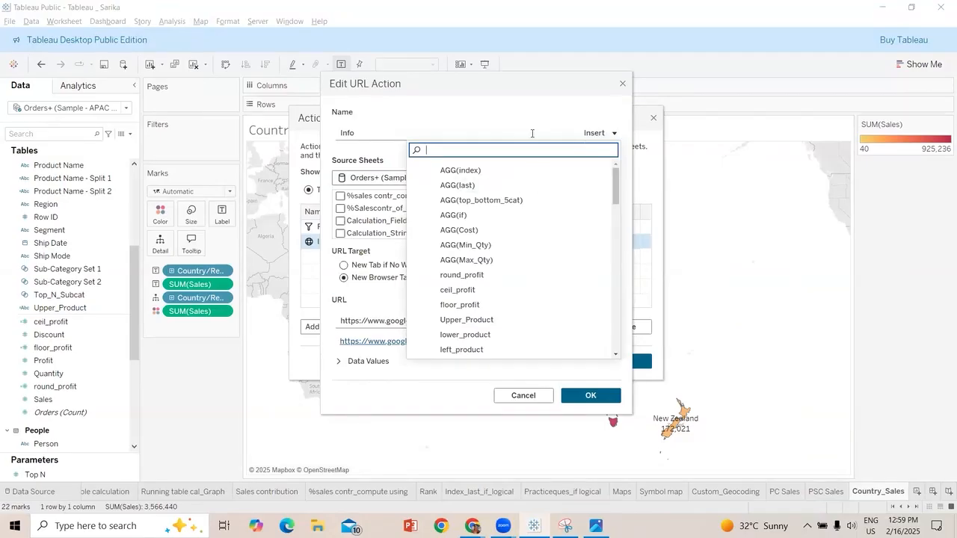
left_click(574, 114)
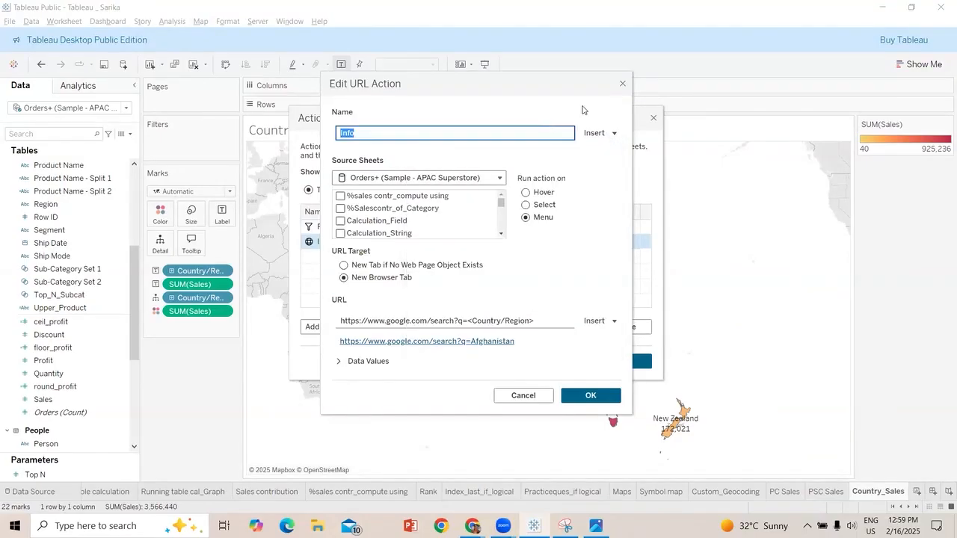
Review the Info URL action's data value options, collapse them again and accept the action's settings
left_click(599, 199)
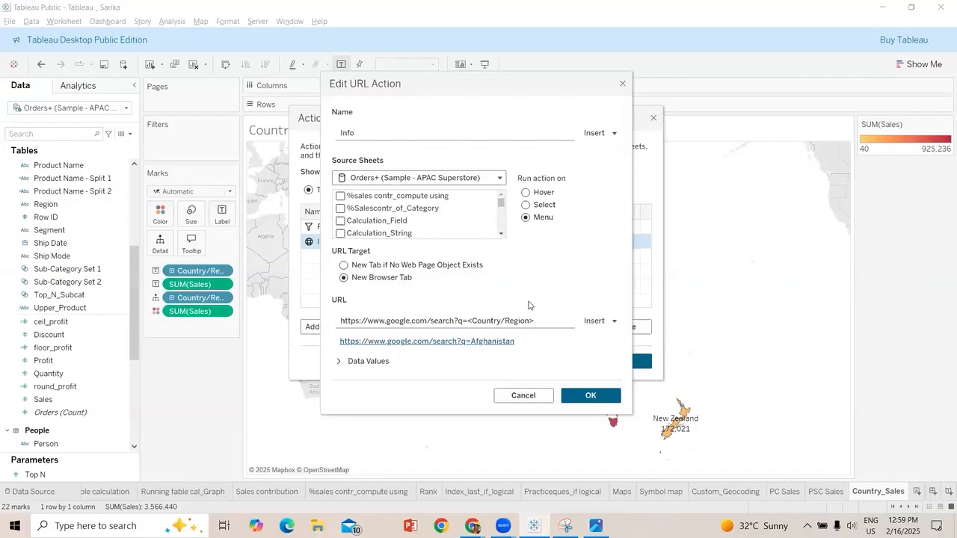
left_click(372, 363)
left_click(337, 364)
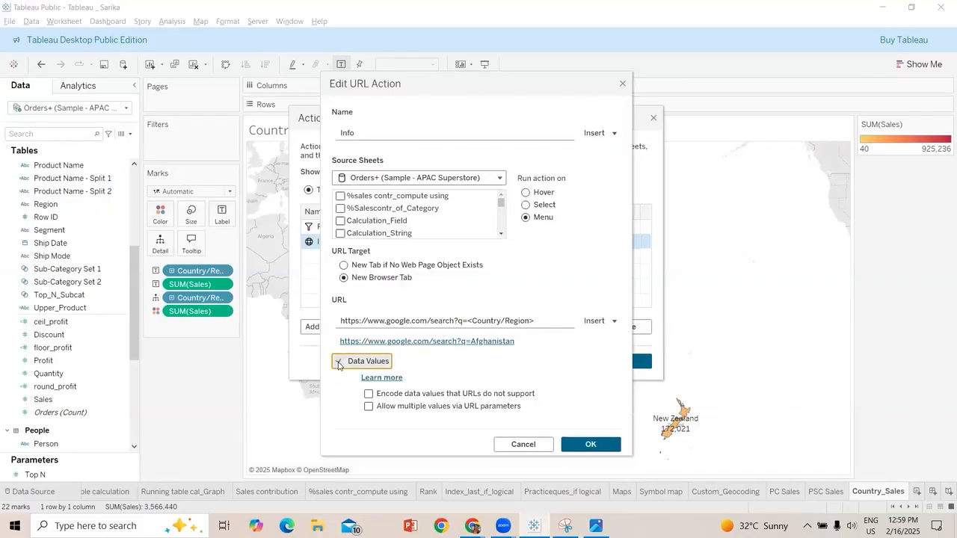
left_click(338, 364)
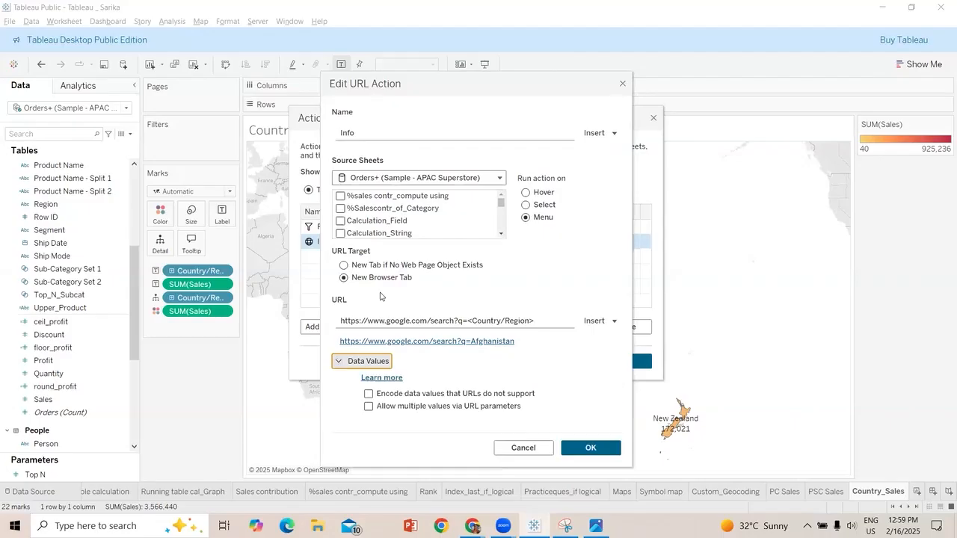
left_click(343, 361)
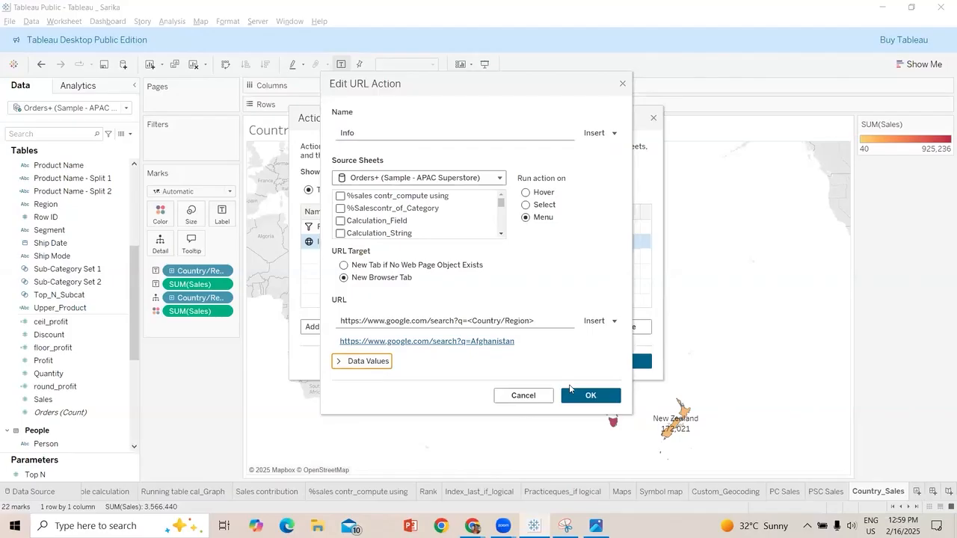
left_click(580, 395)
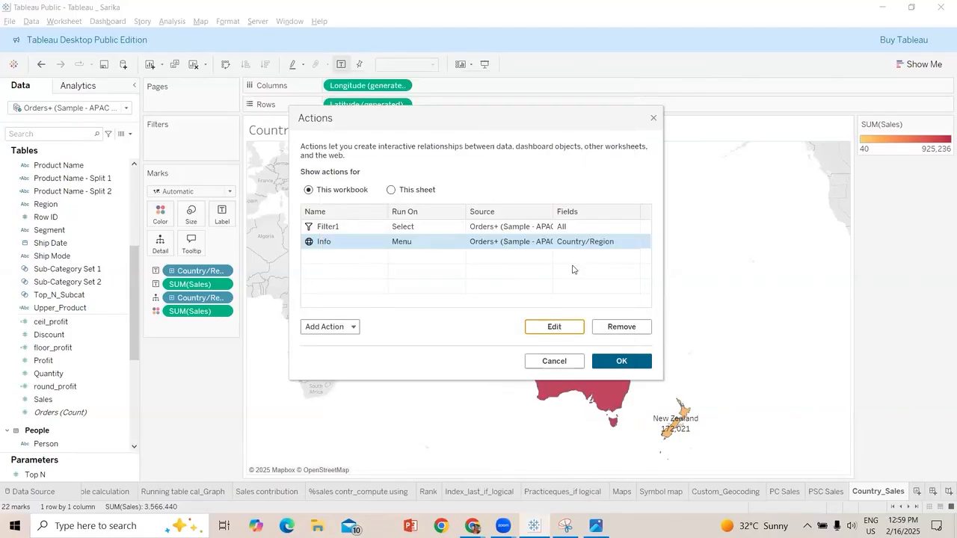
Remove the Filter1 action from the workbook's actions and apply the change
left_click(568, 234)
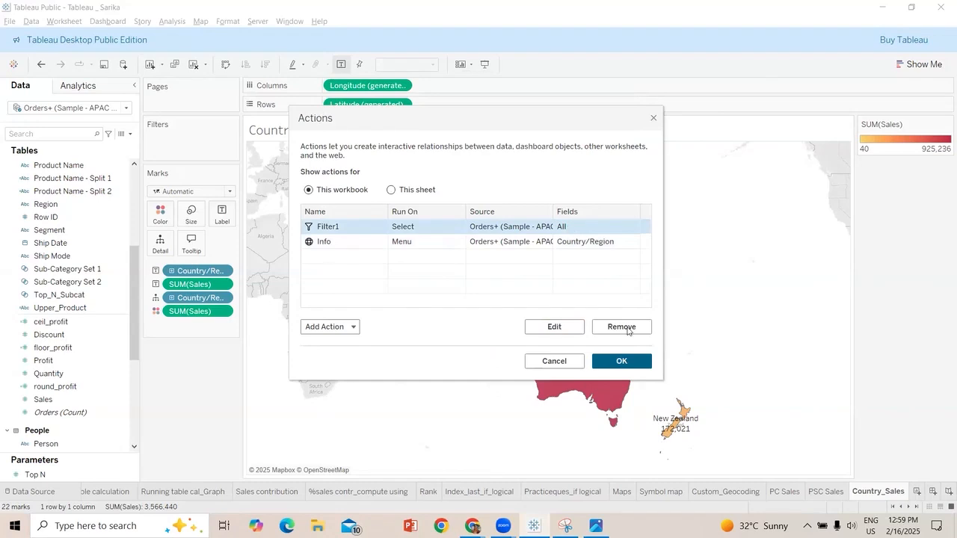
left_click(628, 331)
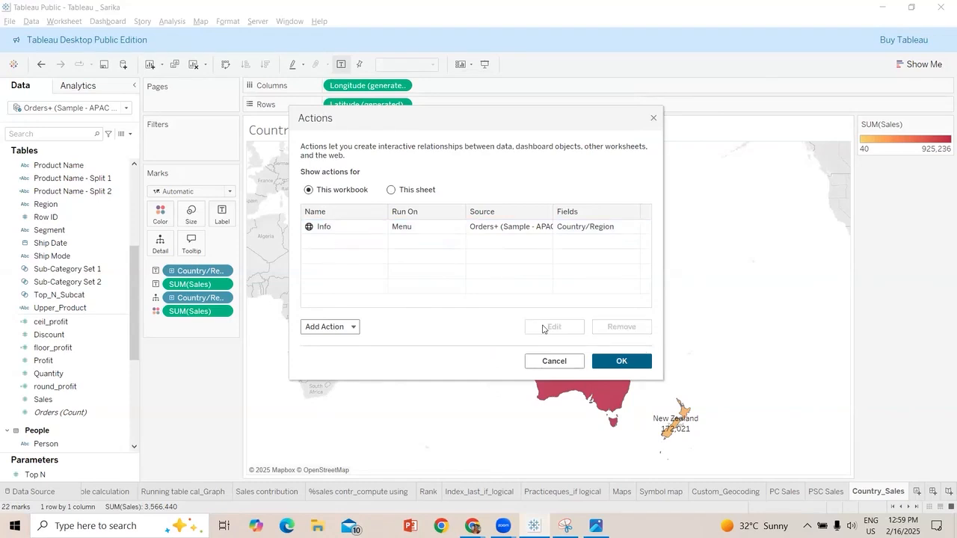
left_click(618, 361)
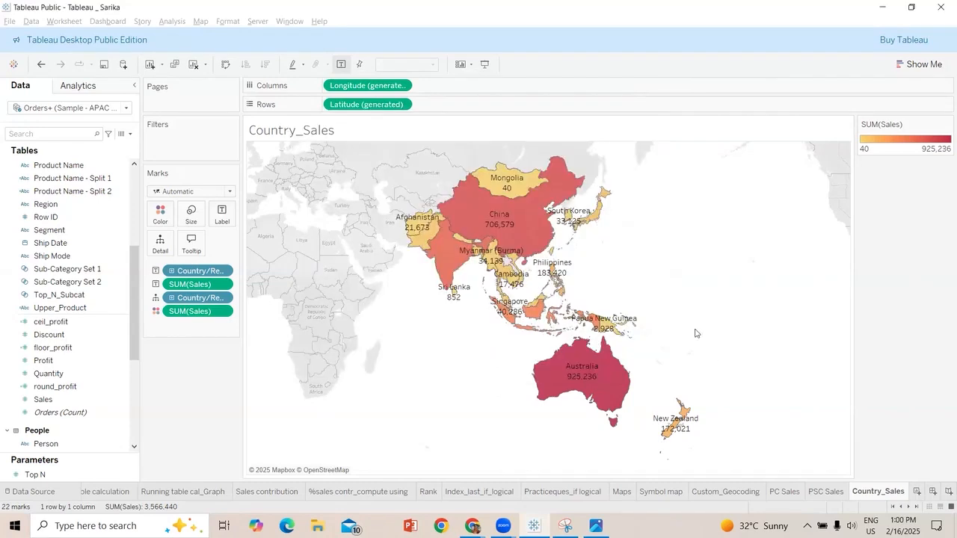
Test the Info URL action by selecting China on the Country_Sales map and opening its Google search page
left_click(521, 234)
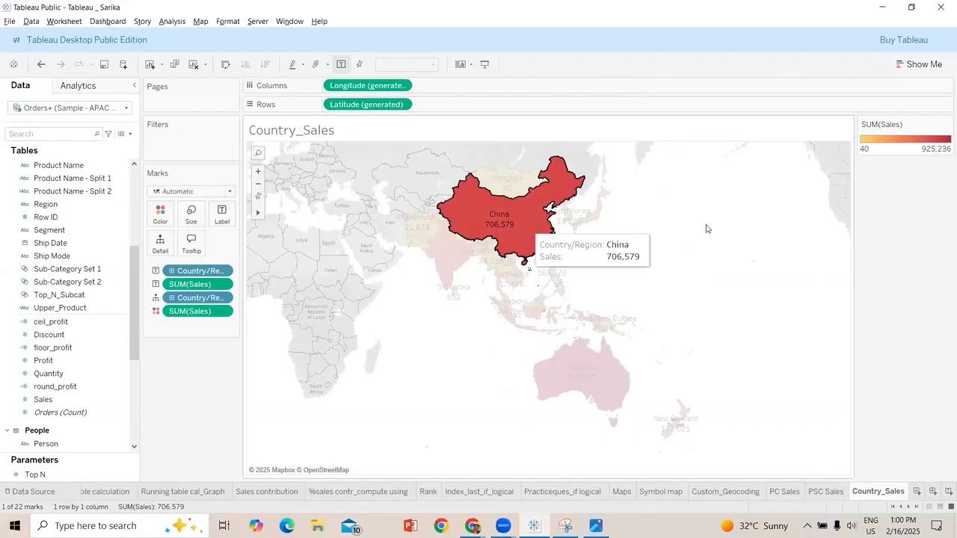
left_click(515, 224)
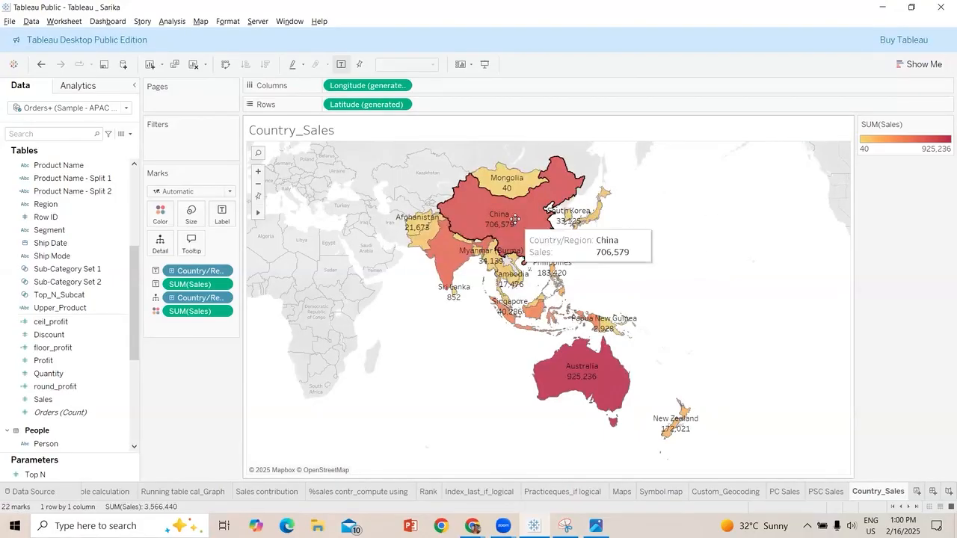
left_click(516, 219)
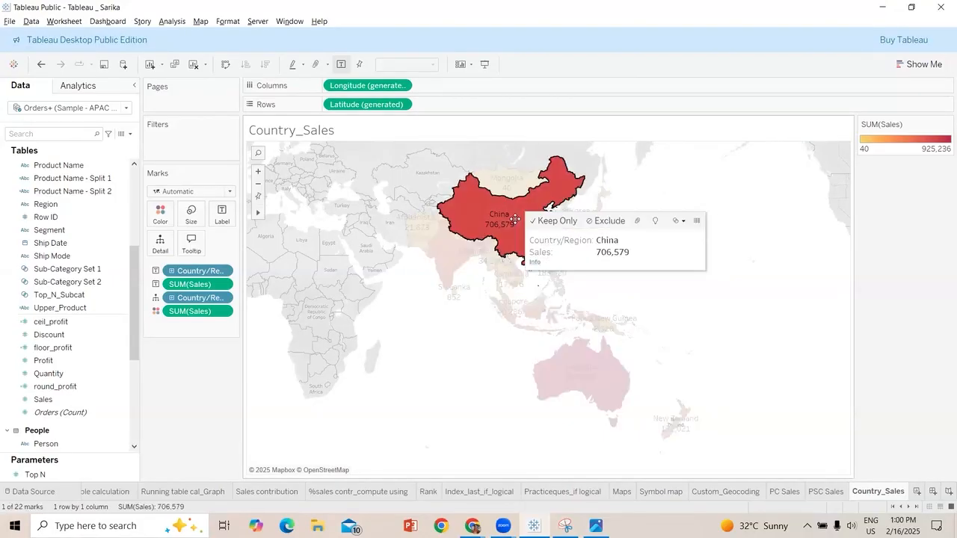
left_click(536, 263)
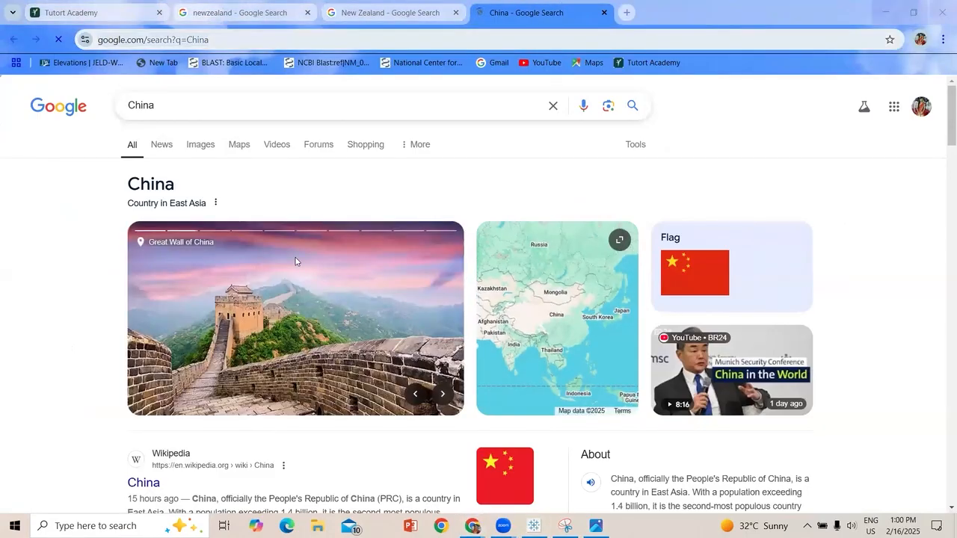
left_click(240, 94)
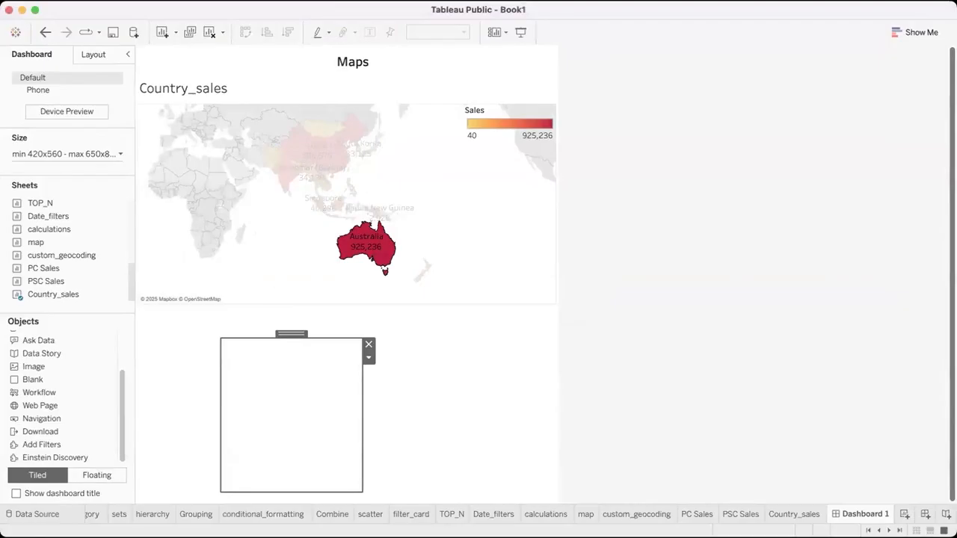
Delete the empty web page object below the dashboard map and clear the Australia selection on the map
left_click(369, 344)
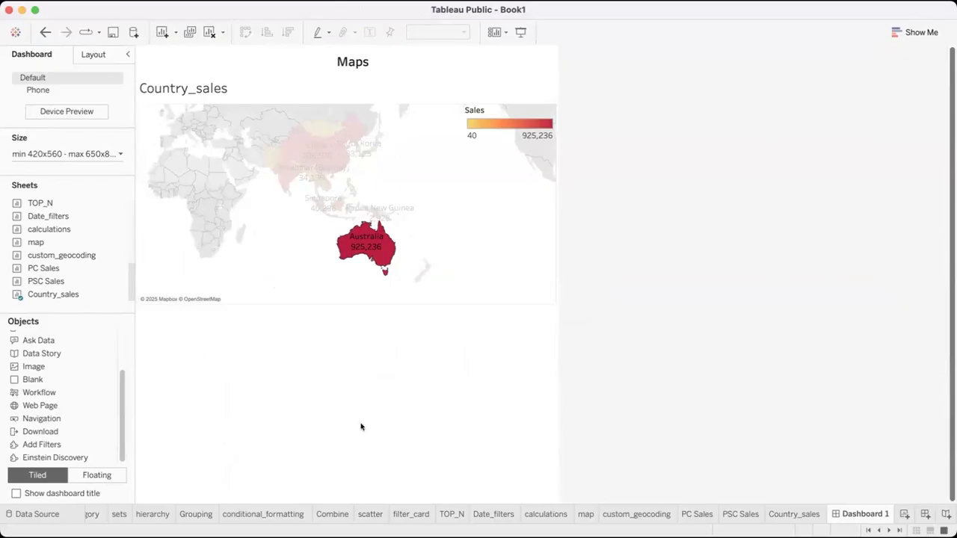
left_click(257, 237)
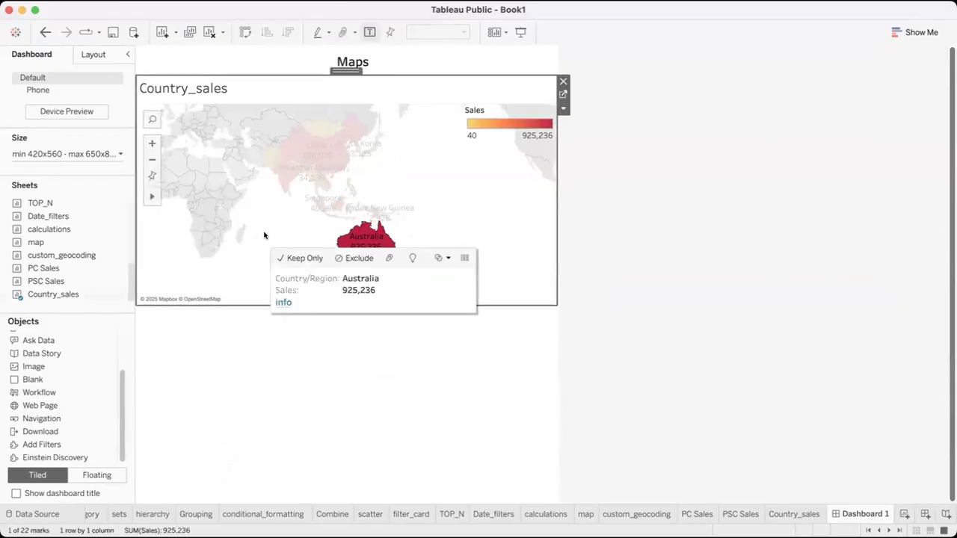
left_click(472, 163)
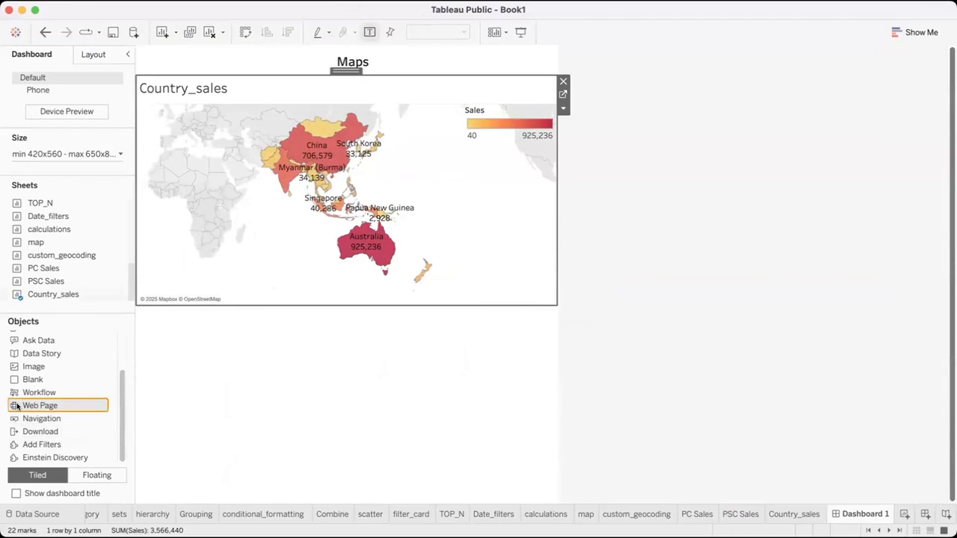
left_click_drag(251, 363, 253, 364)
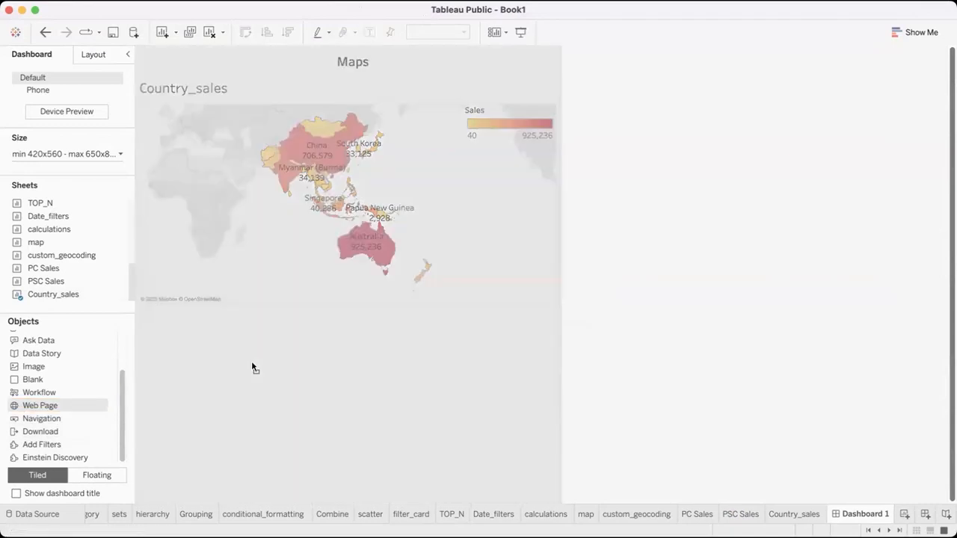
left_click_drag(288, 403, 247, 346)
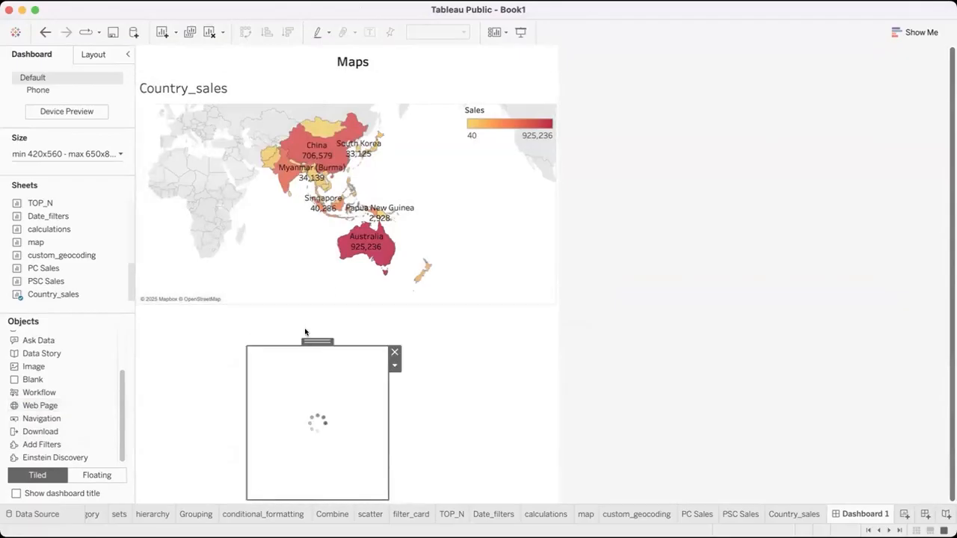
type("https://www.google.com/search?q=australia")
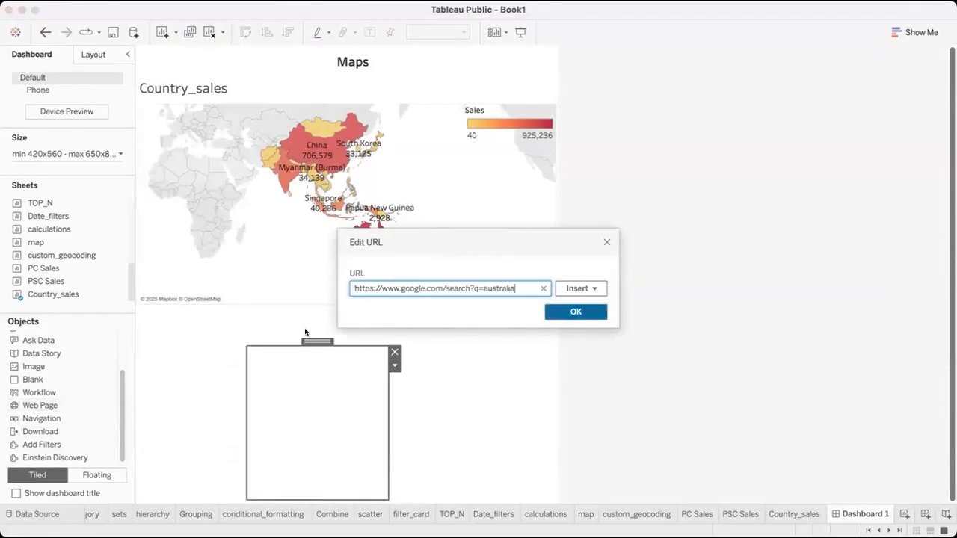
left_click(571, 311)
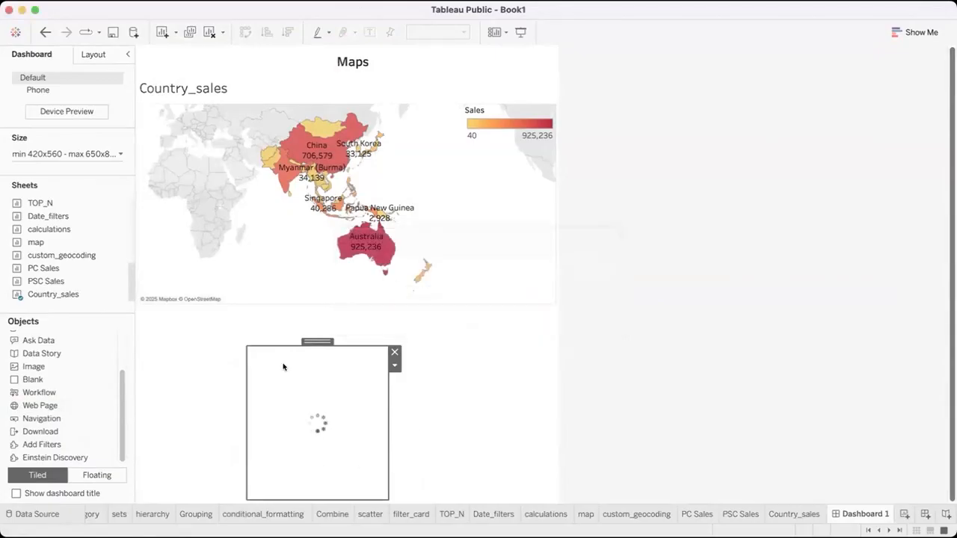
Resize the web page object to fill the area beneath the map at full dashboard width, and browse the embedded page
left_click_drag(245, 344, 132, 303)
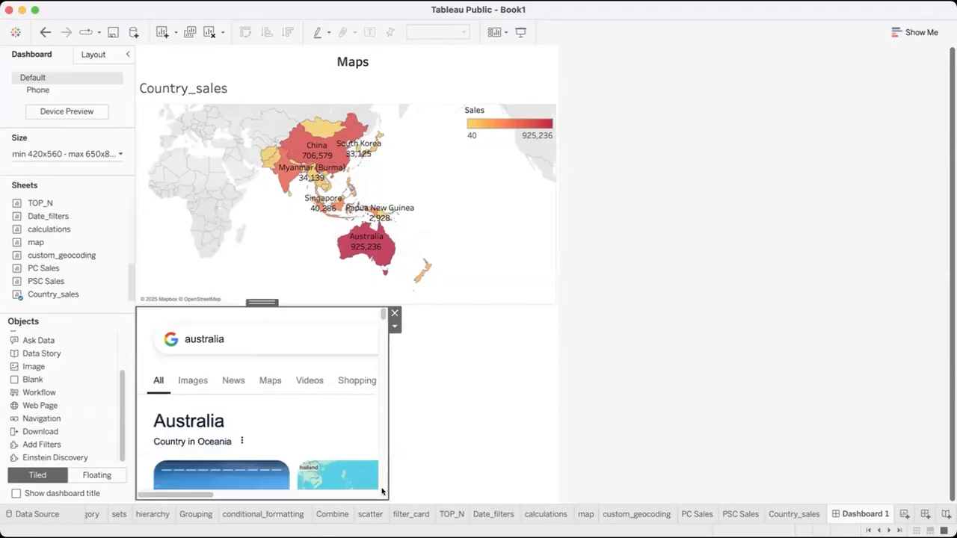
left_click_drag(388, 498, 556, 497)
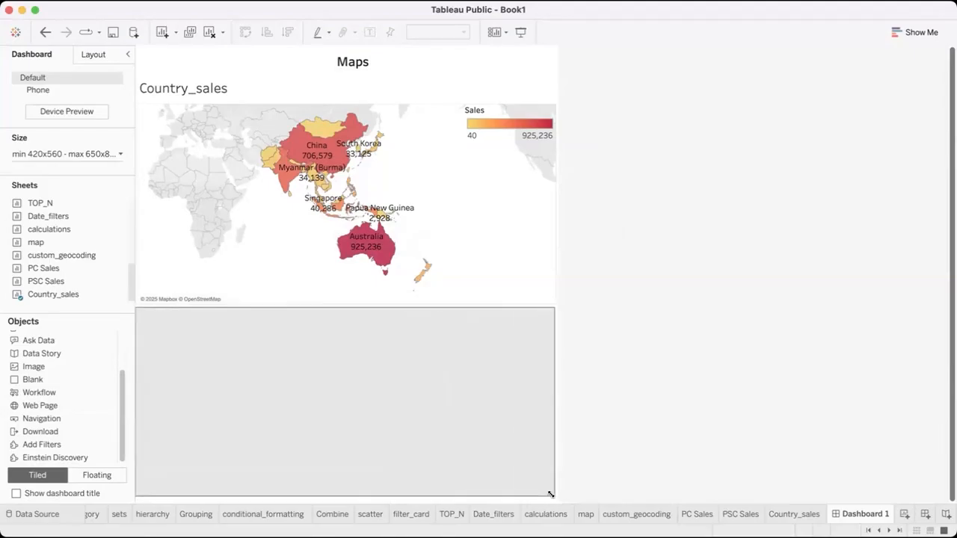
scroll(445, 414, "down", 3)
scroll(445, 414, "up", 1)
scroll(445, 414, "down", 1)
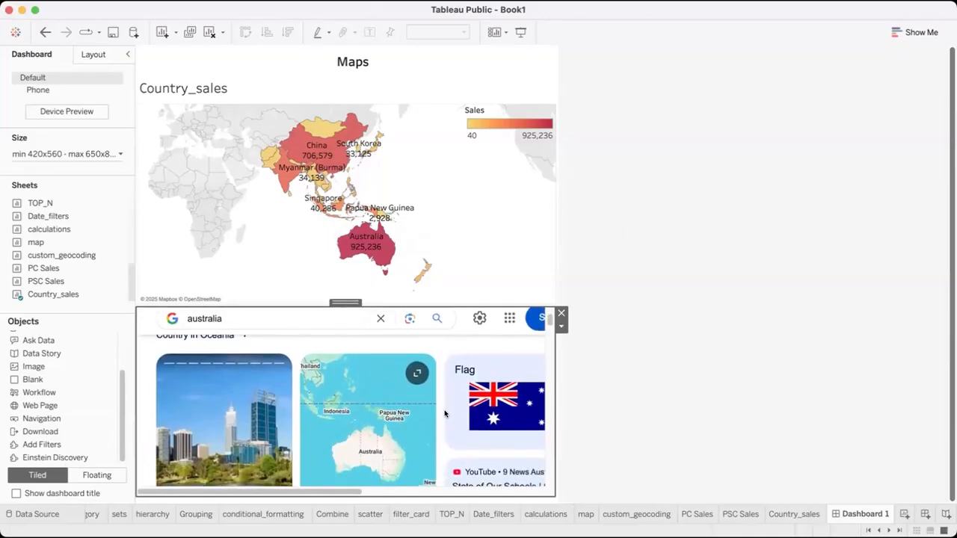
scroll(445, 413, "up", 2)
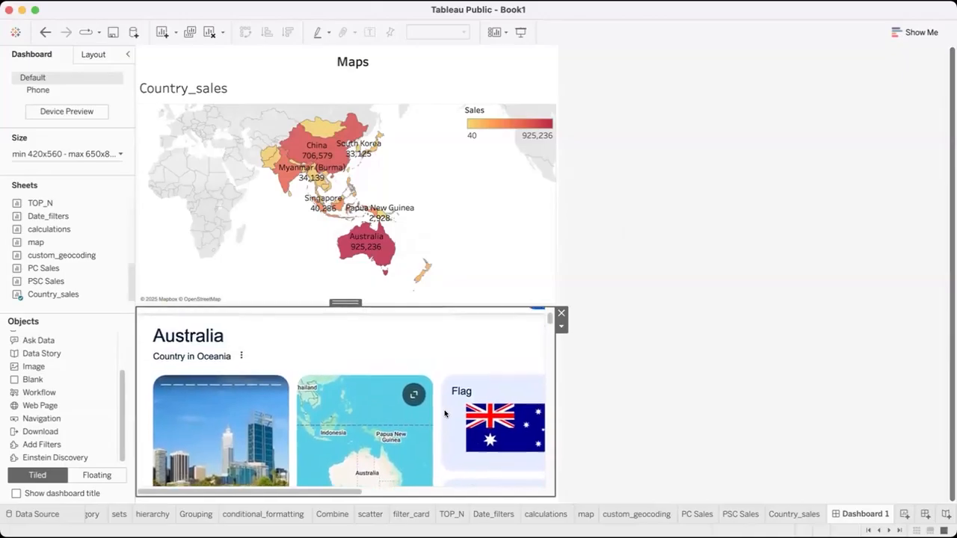
Add a new URL action with Dashboard 1 and its Country_sales map as the source
left_click(261, 199)
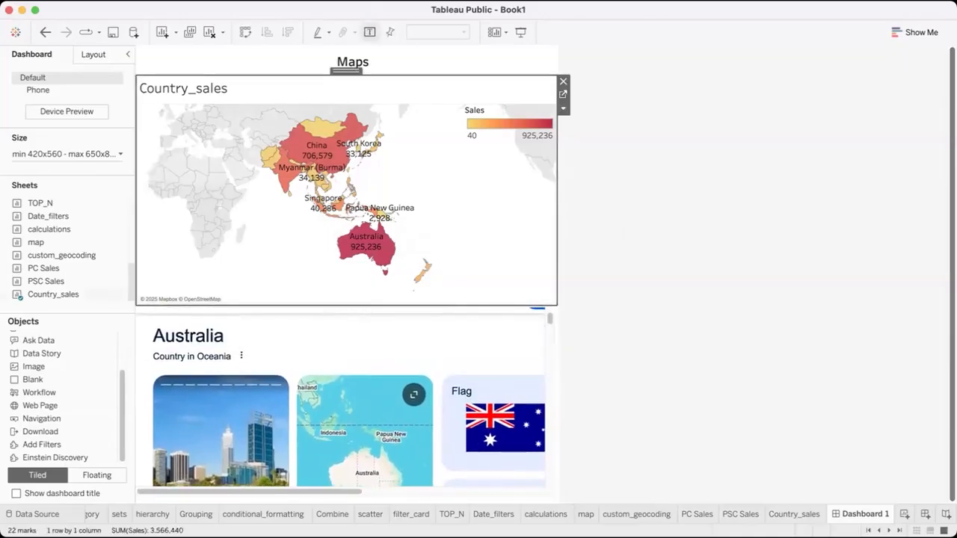
left_click(193, 0)
left_click(198, 83)
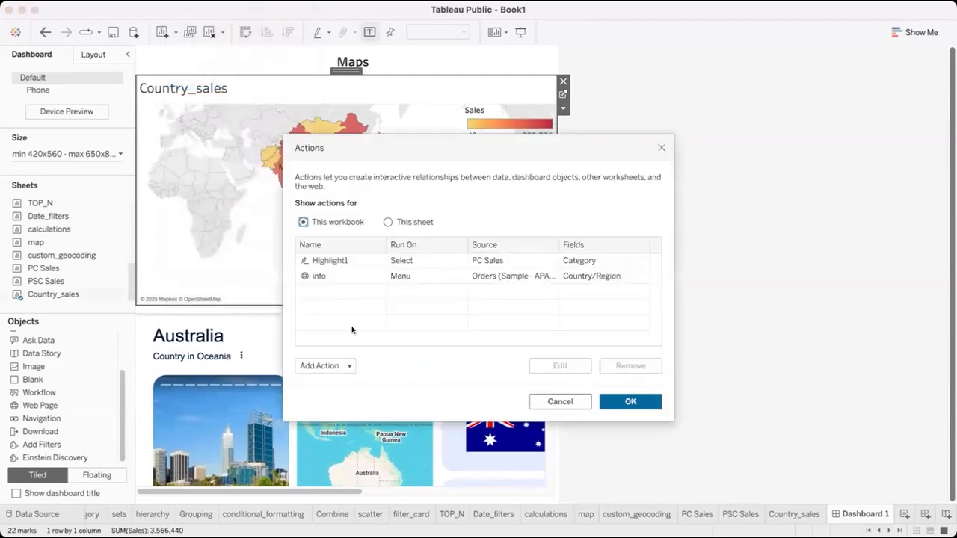
left_click(344, 367)
left_click(356, 308)
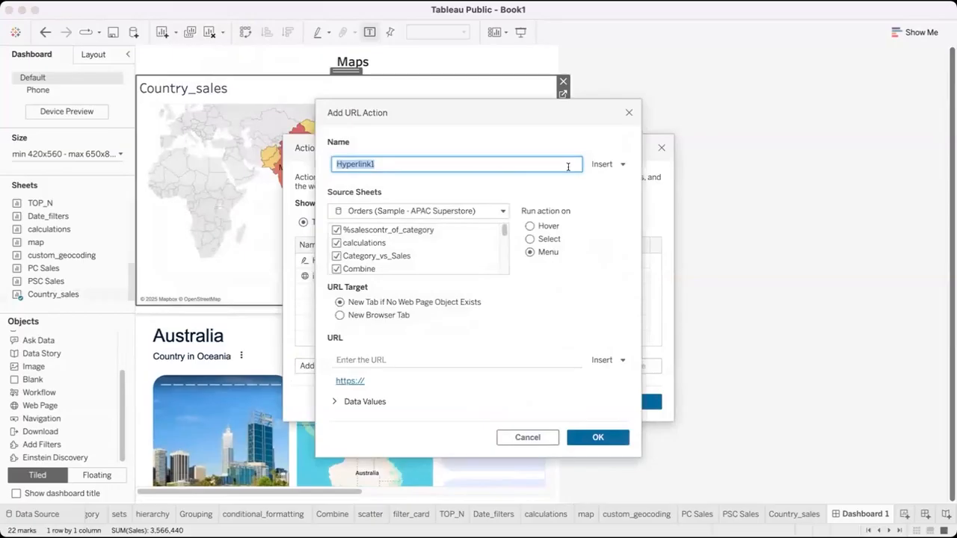
left_click(503, 211)
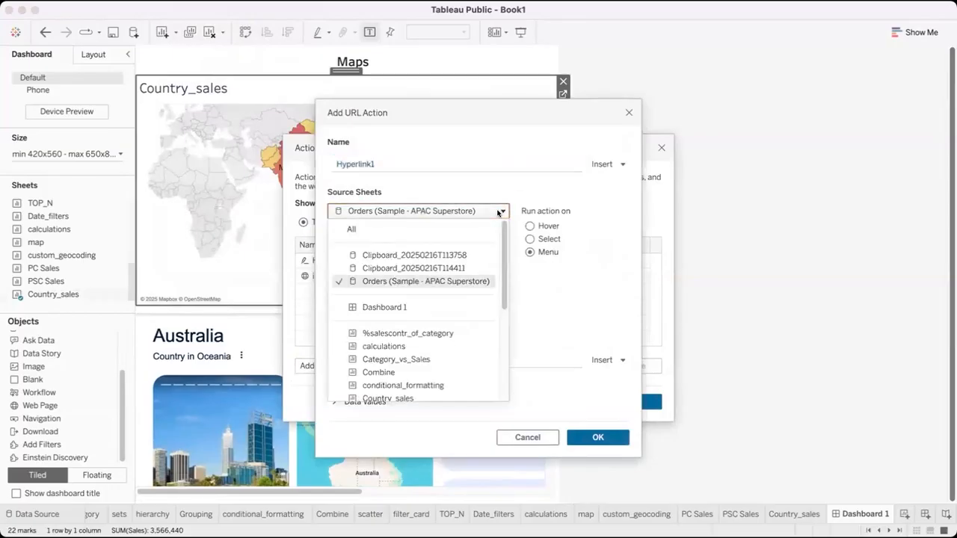
left_click(445, 309)
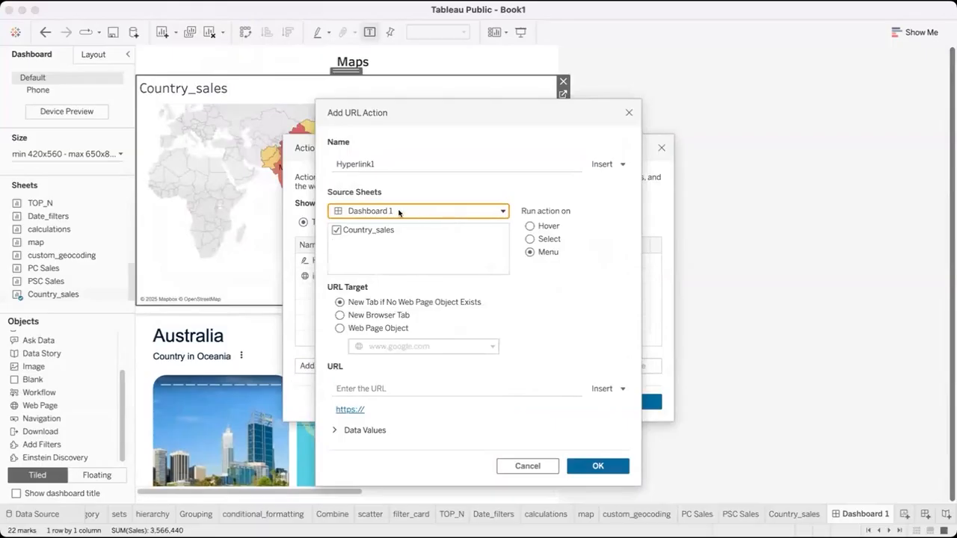
left_click(339, 328)
left_click(461, 387)
type("https://www.google.com/search?q=australia")
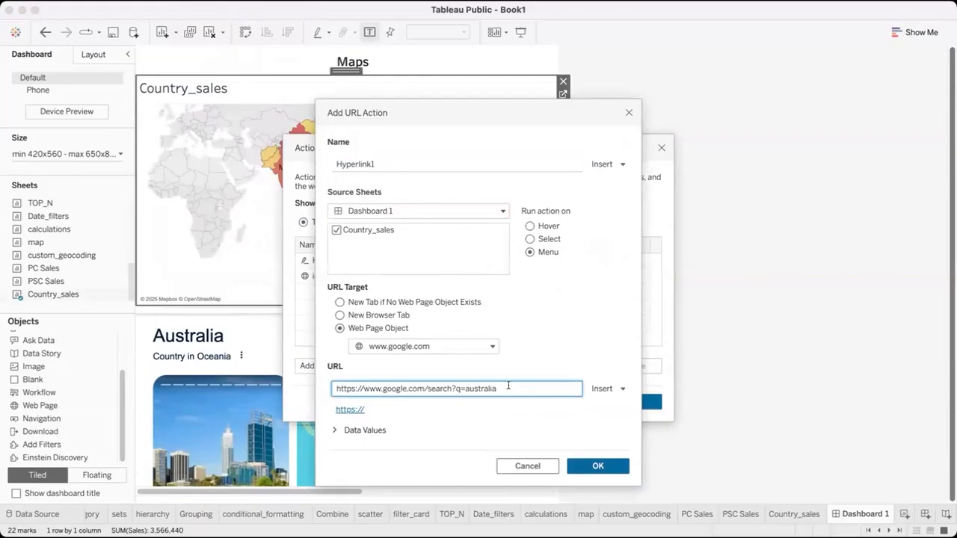
key("BackSpace")
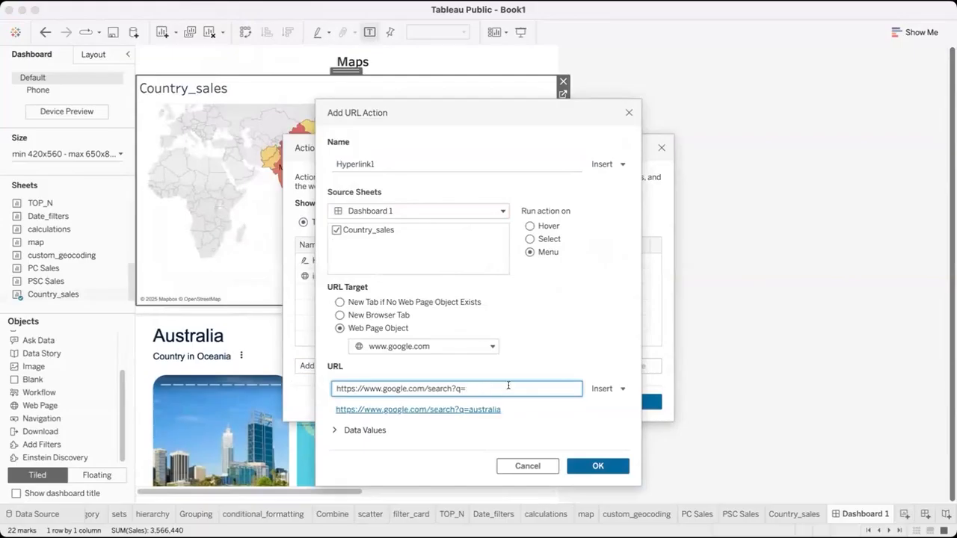
left_click(606, 389)
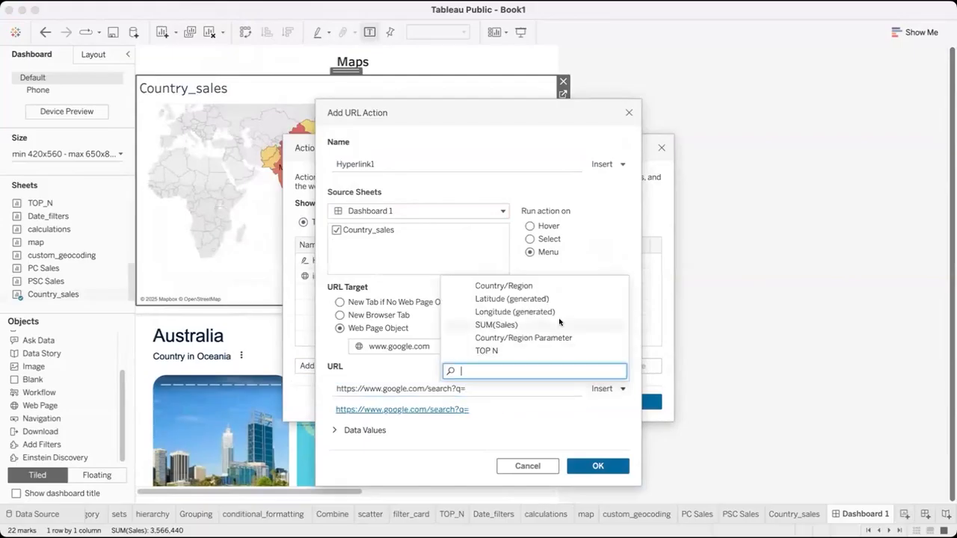
left_click(540, 287)
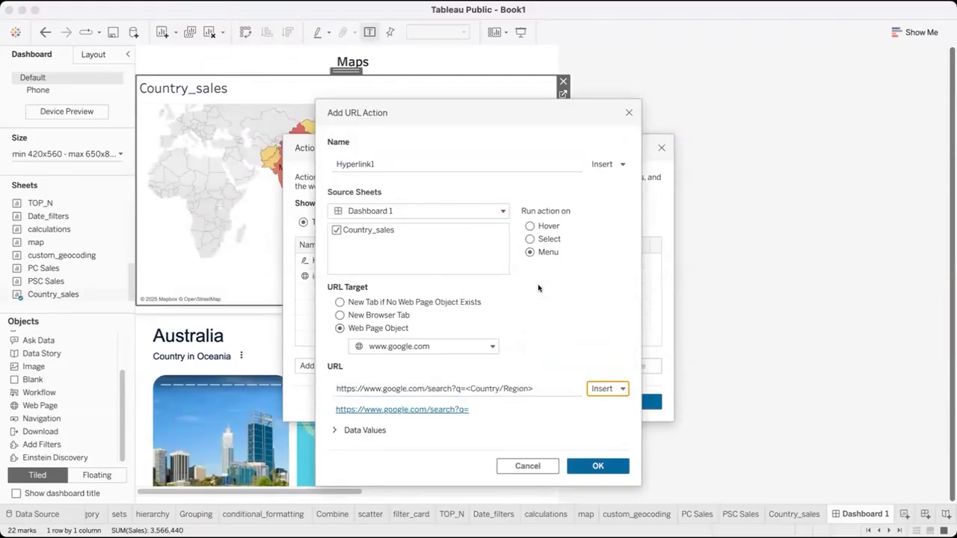
left_click(599, 466)
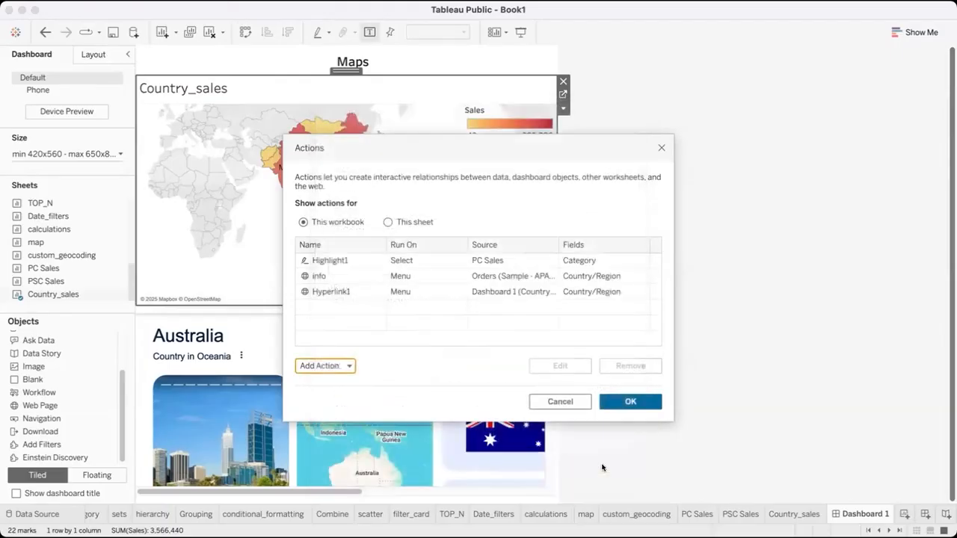
left_click(625, 405)
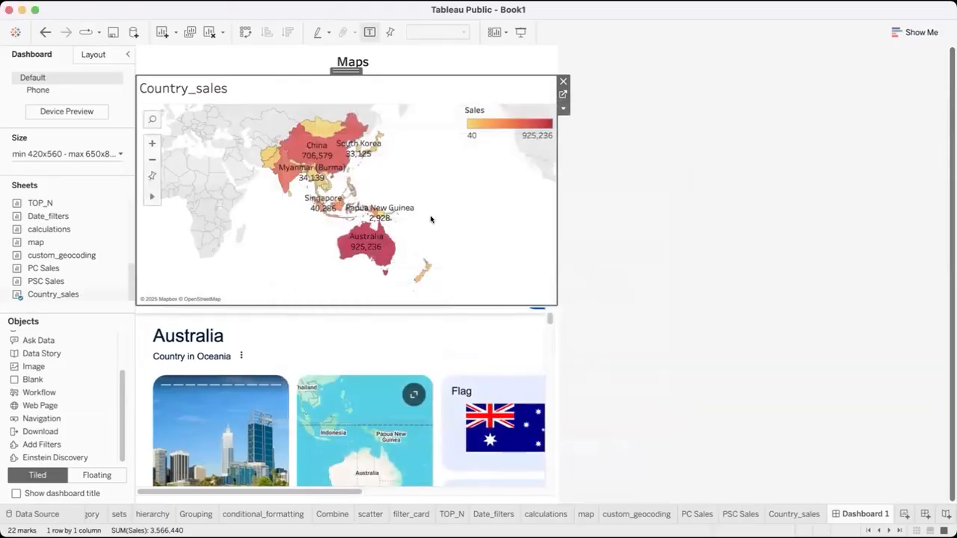
Check the actions offered for Australia on the map, and set the Hyperlink1 action to run on Select
left_click(373, 239)
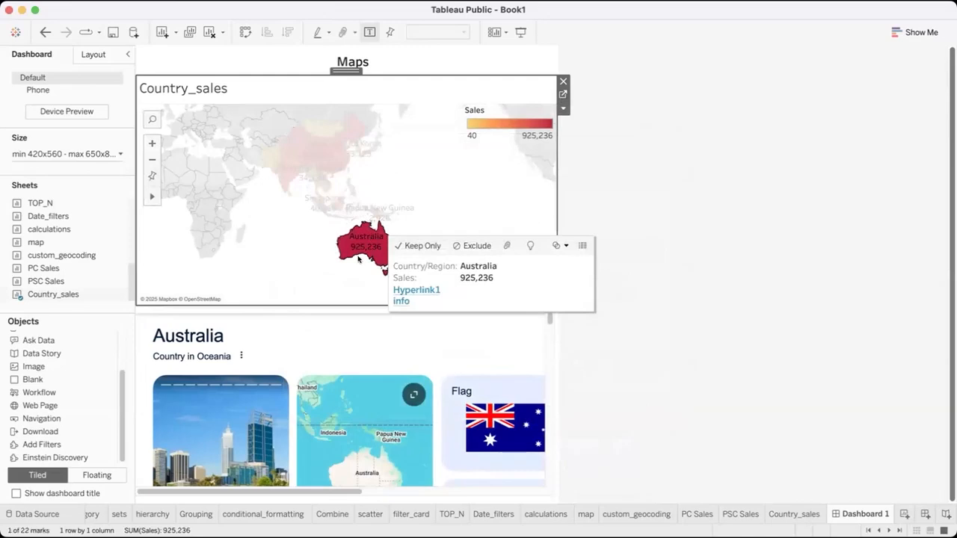
left_click(298, 250)
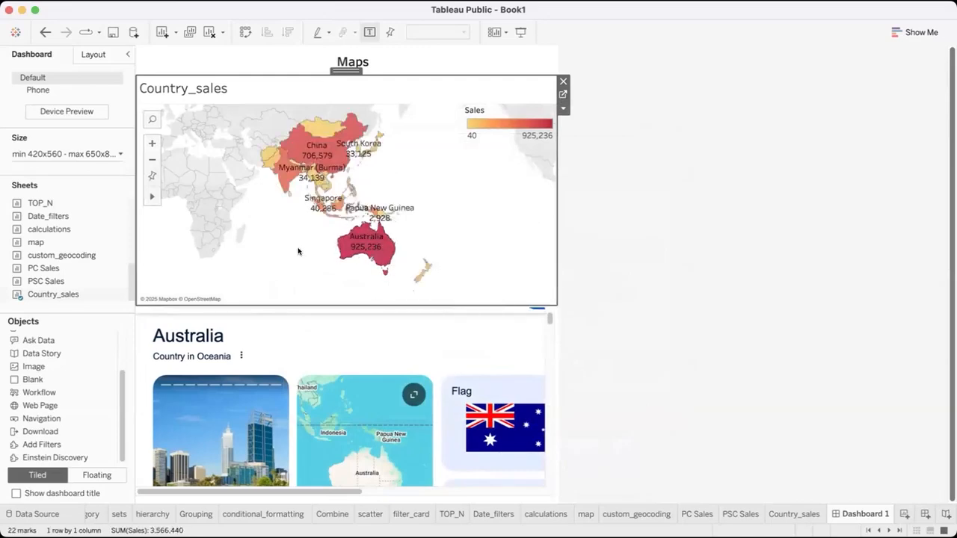
left_click(186, 1)
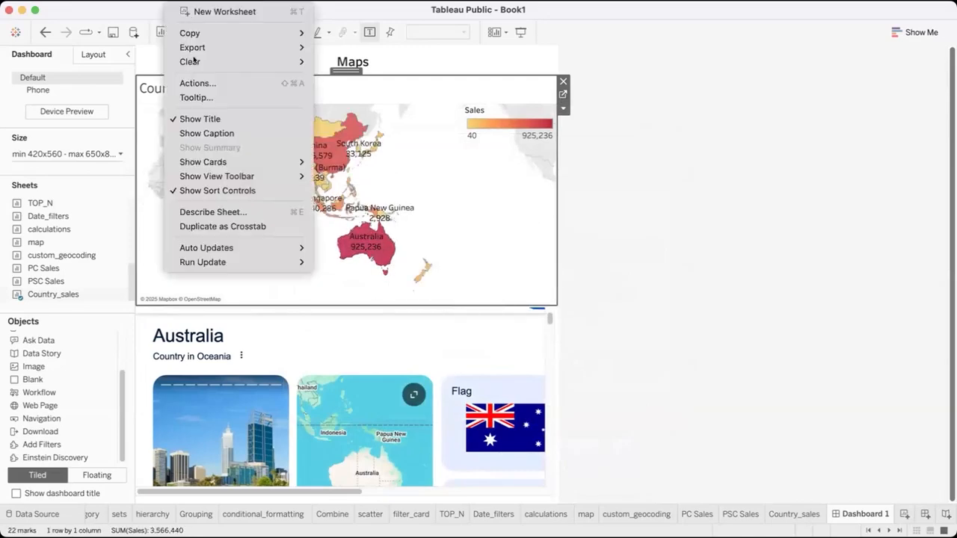
left_click(198, 84)
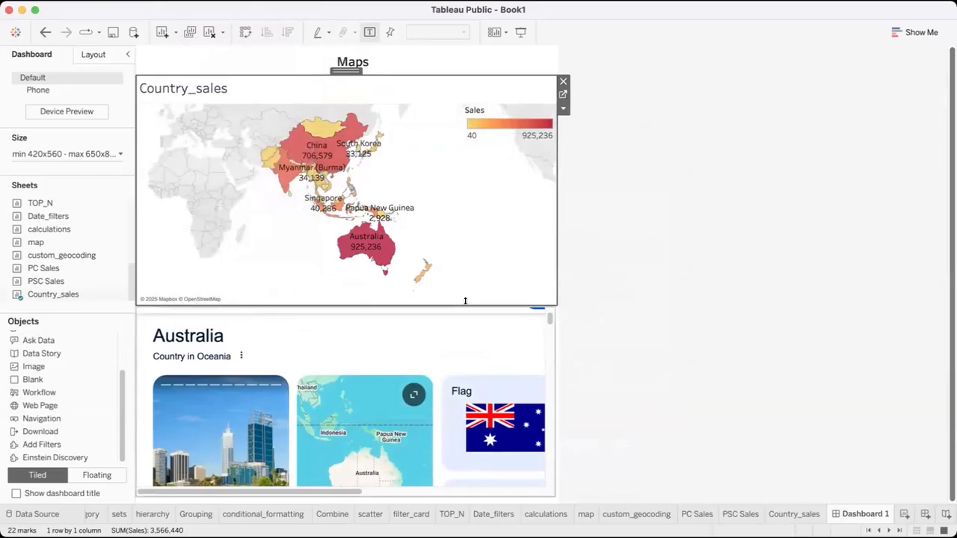
left_click(429, 292)
left_click(560, 365)
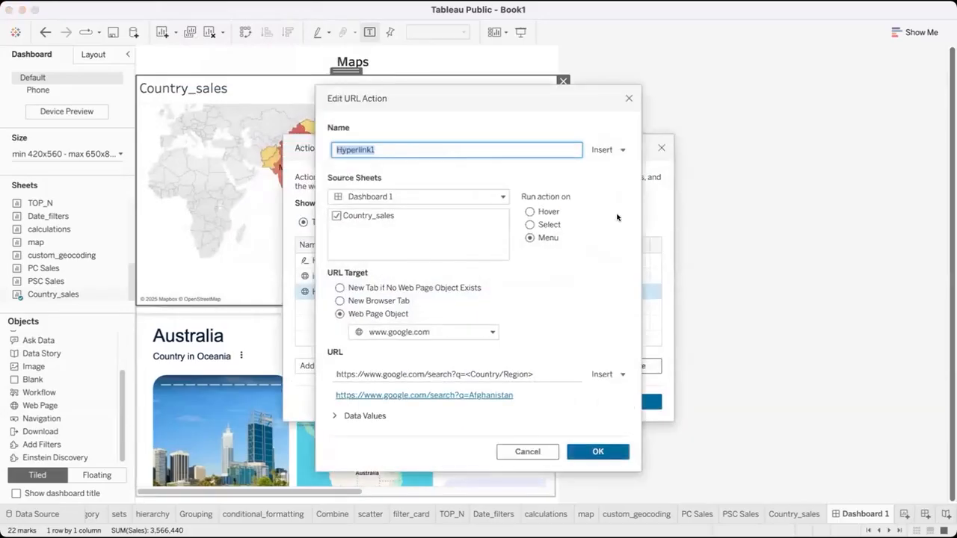
left_click(531, 224)
left_click(594, 448)
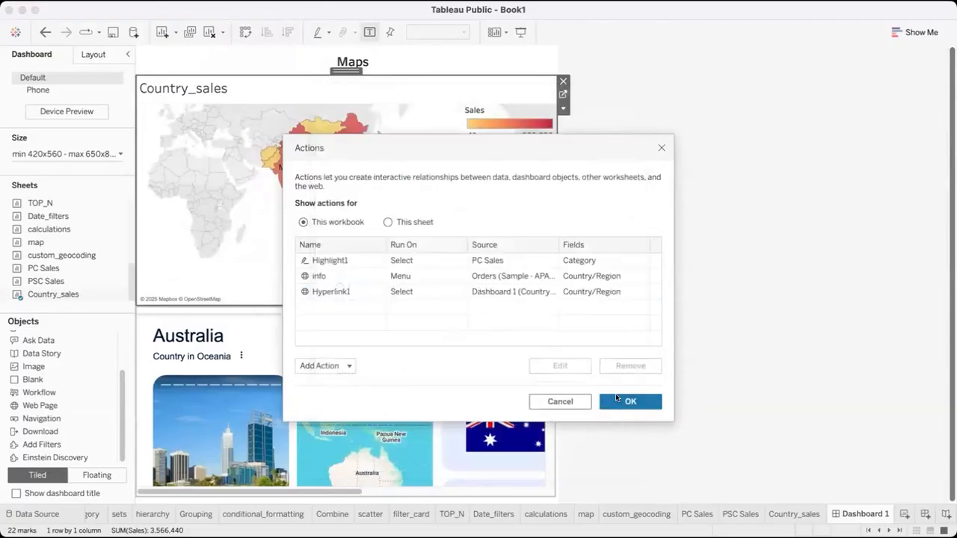
left_click(615, 402)
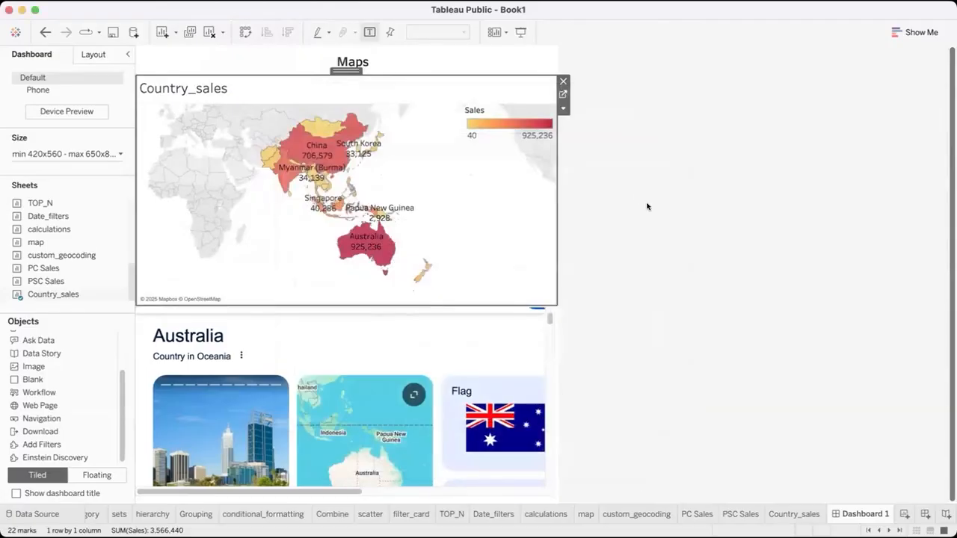
Test the URL action by selecting South Korea, Papua New Guinea, Myanmar (Burma) and Australia on the map, and clear the selection
left_click(338, 148)
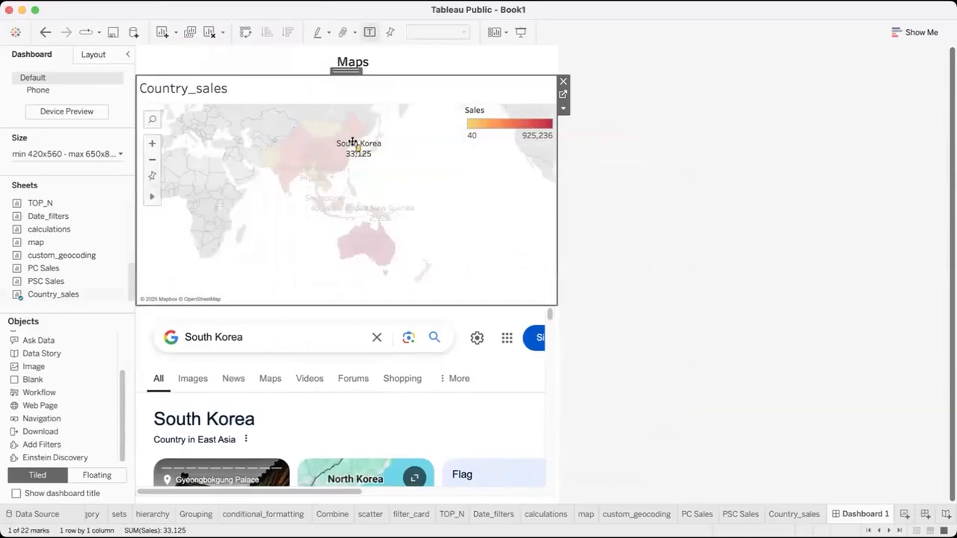
scroll(293, 388, "down", 2)
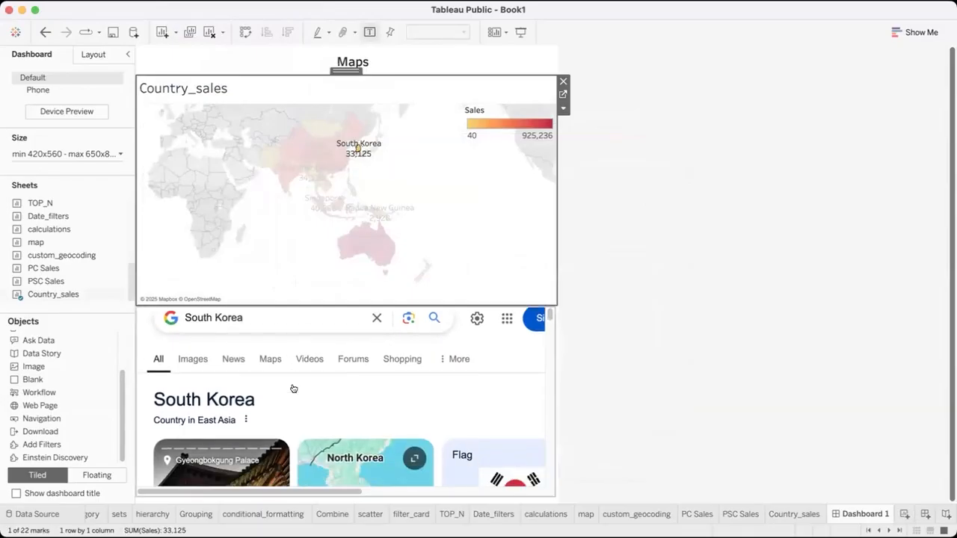
left_click(383, 214)
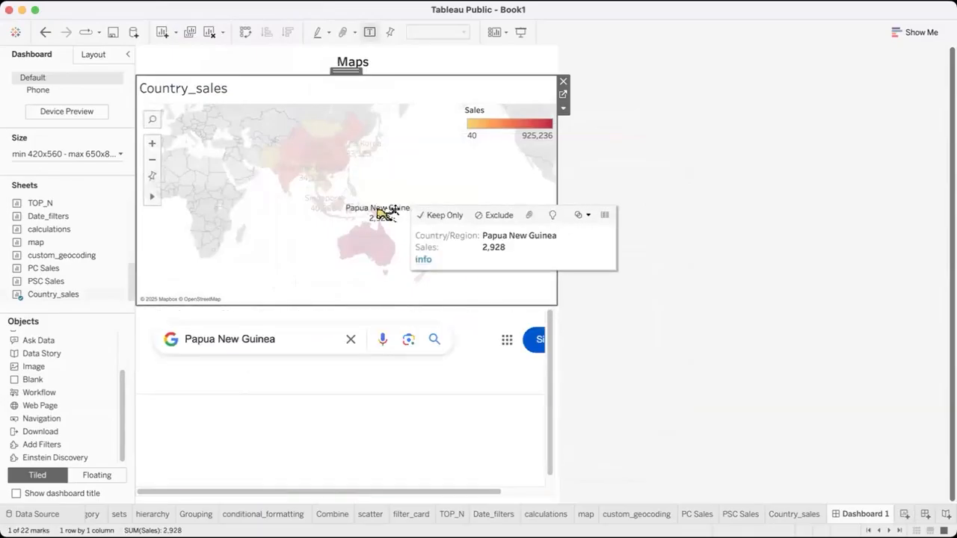
left_click(282, 173)
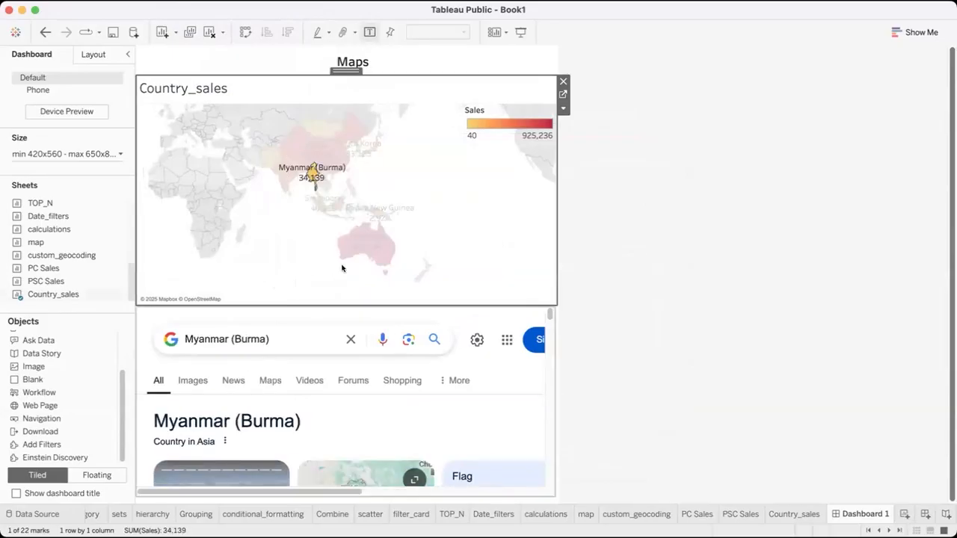
left_click(352, 239)
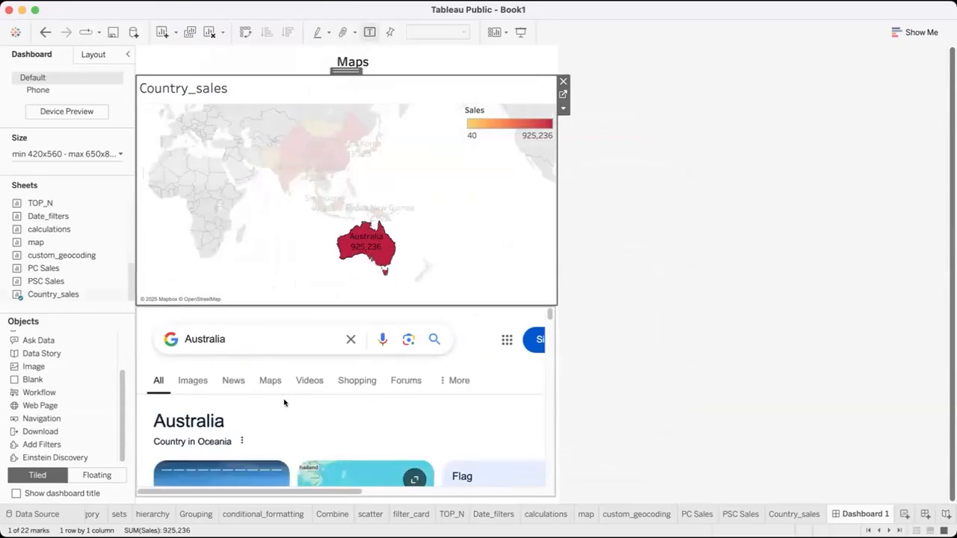
scroll(284, 401, "down", 2)
left_click(393, 141)
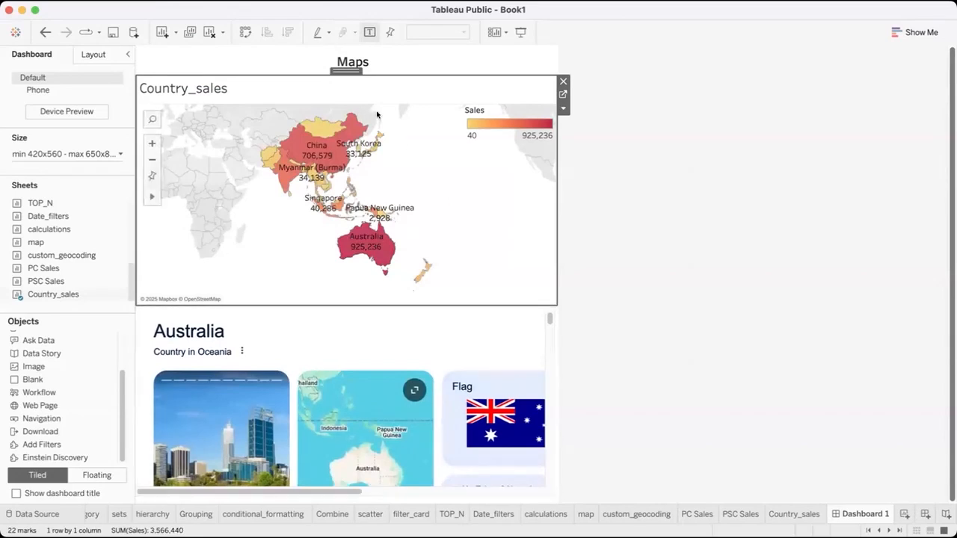
Select China on the map, browse its search page in the web page object, and clear the selection
left_click(334, 149)
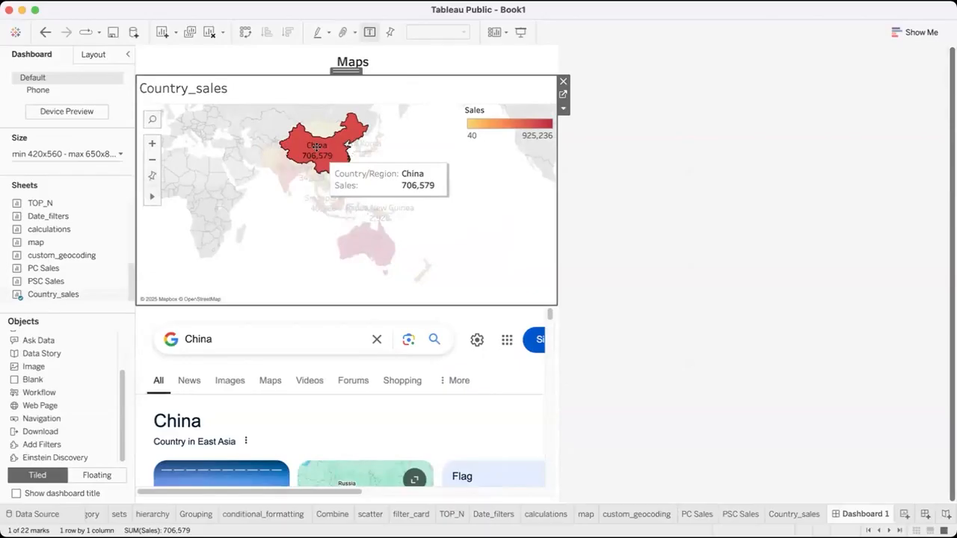
mouse_move(316, 147)
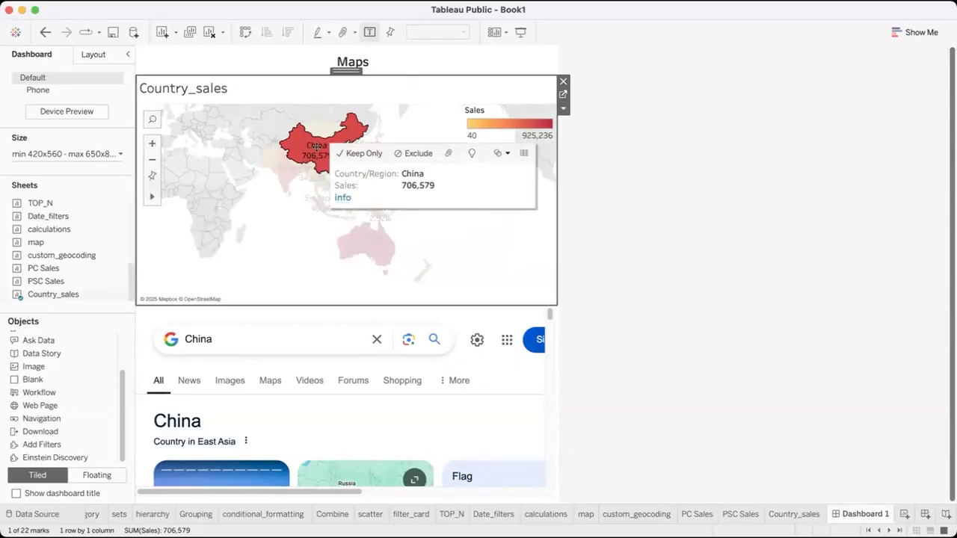
scroll(297, 368, "down", 3)
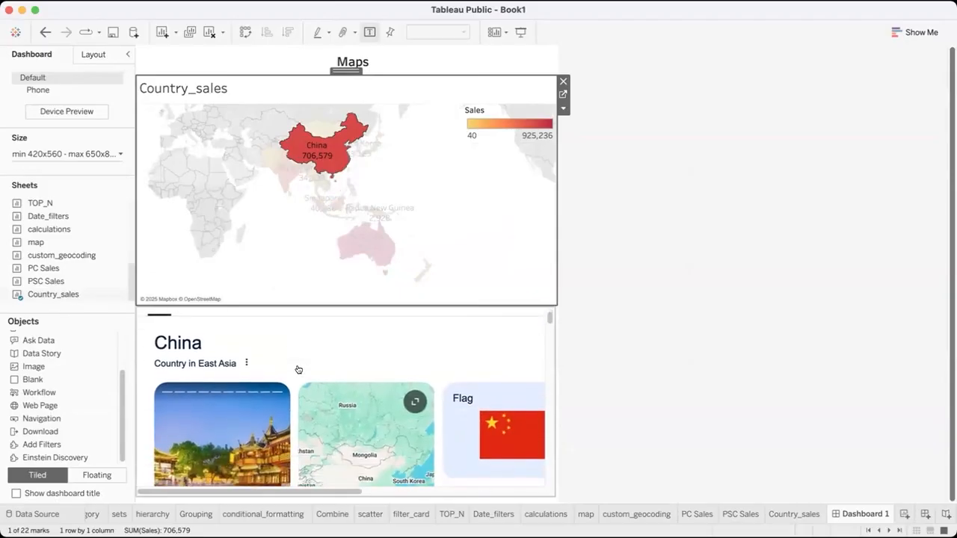
scroll(302, 422, "down", 3)
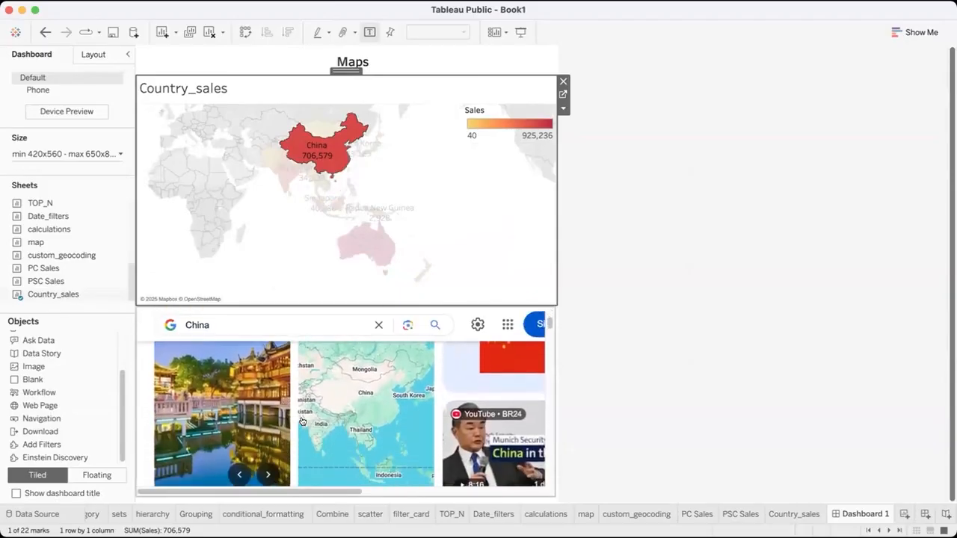
left_click(289, 222)
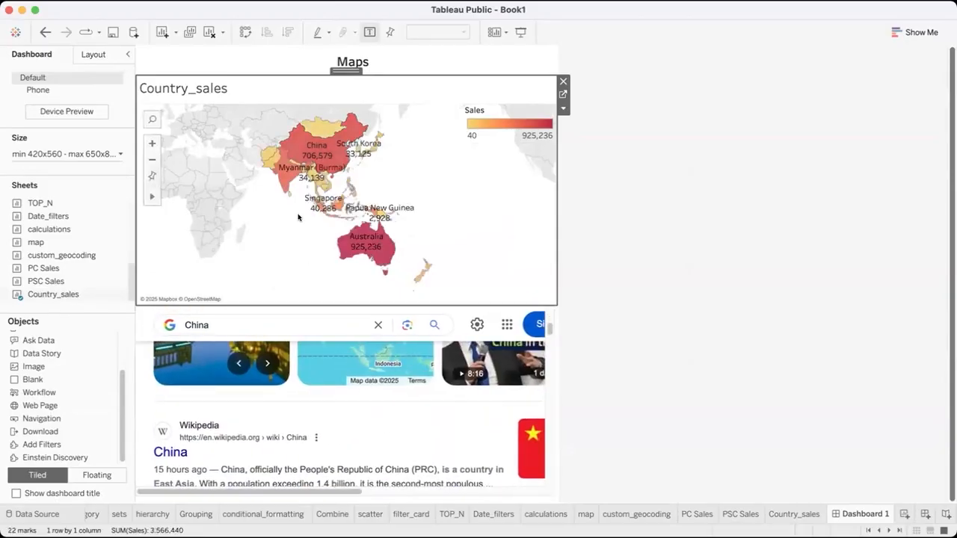
Select Singapore on the map, browse its embedded search page, and clear the map selection
left_click(316, 206)
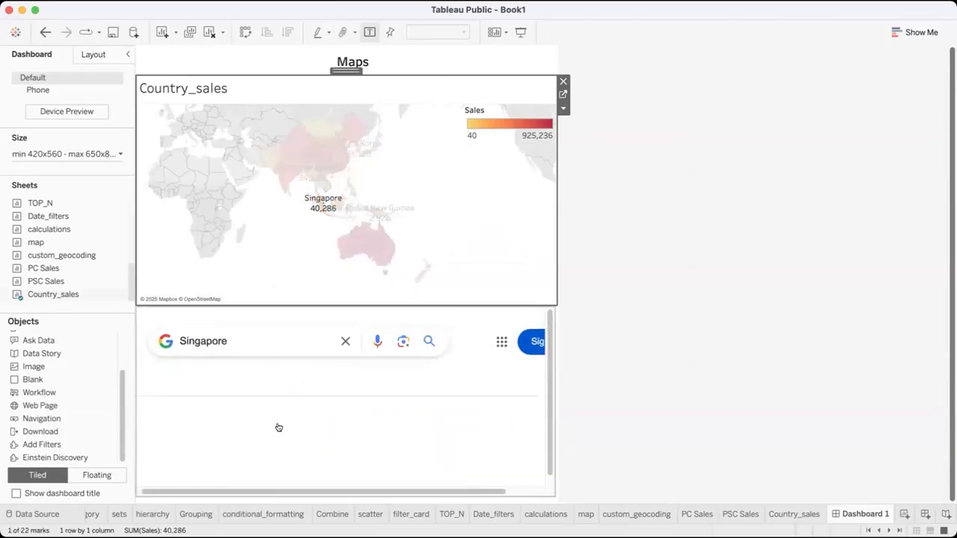
scroll(278, 428, "down", 4)
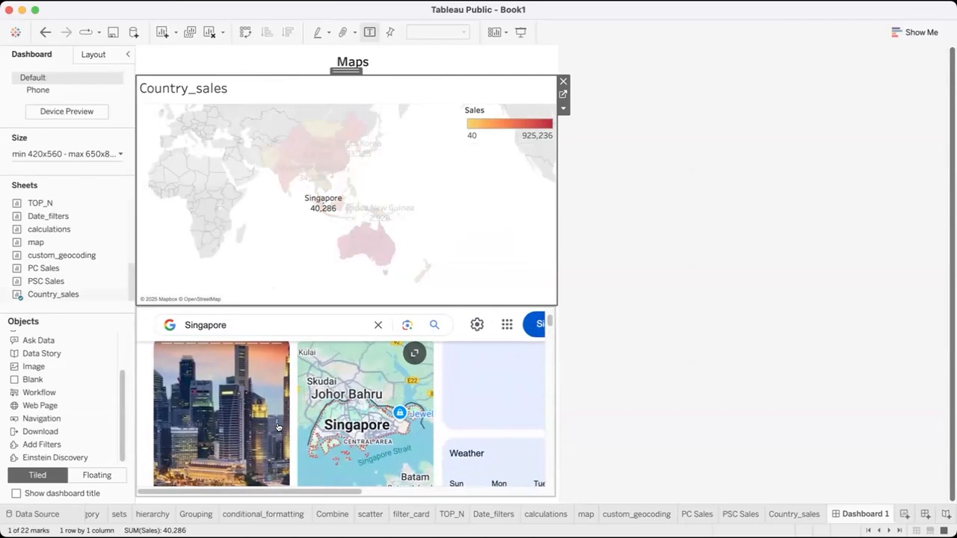
left_click(522, 224)
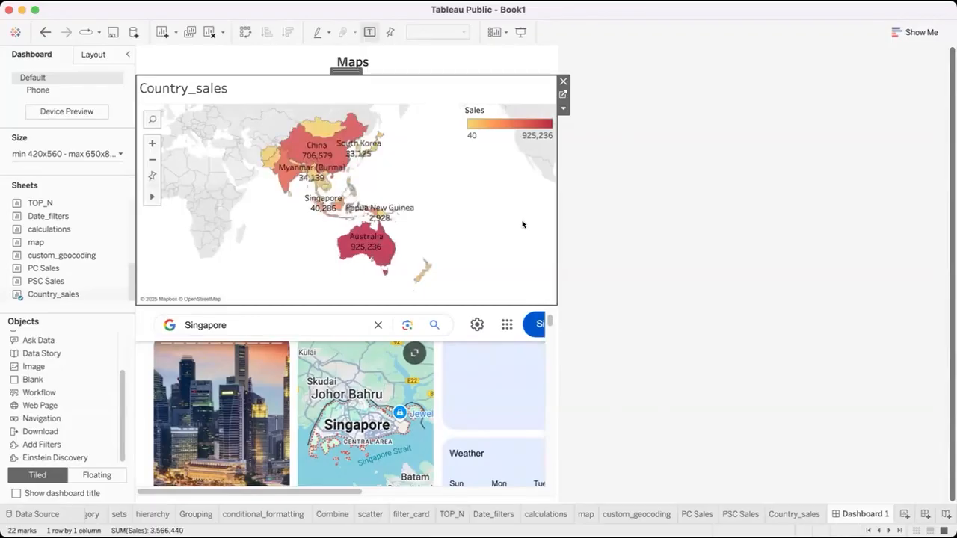
left_click(595, 226)
left_click(445, 356)
scroll(445, 356, "down", 1)
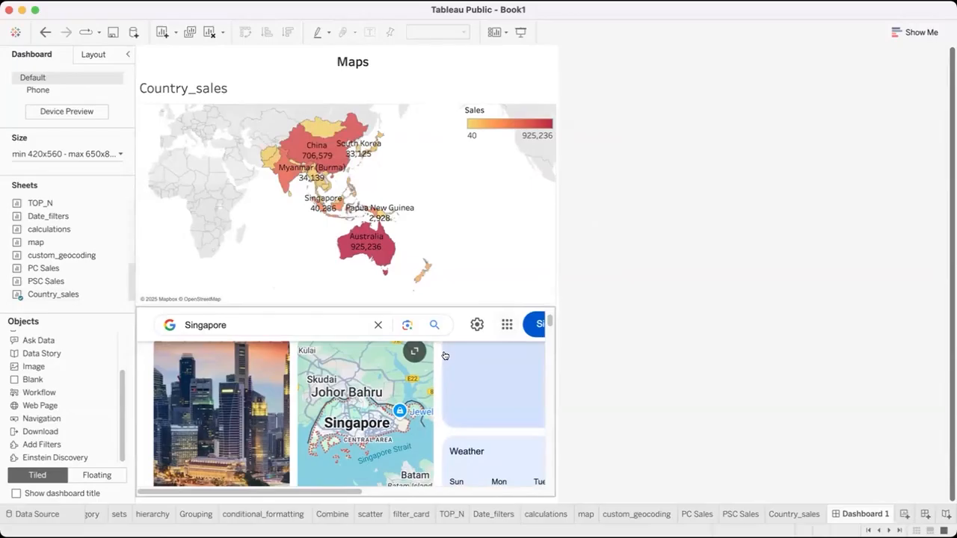
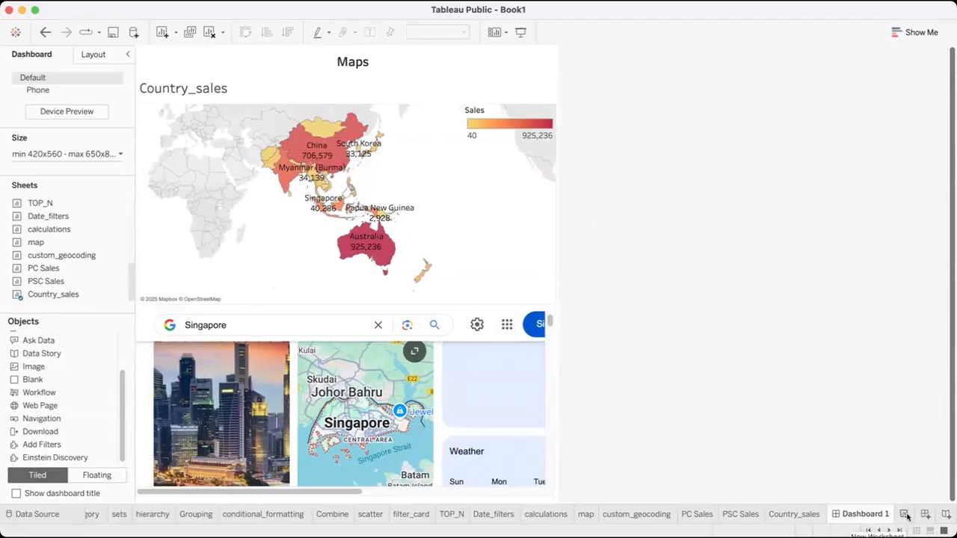
Create a new dashboard and place a floating text object reading "Sales Dashboard" near the top of its canvas
left_click(914, 516)
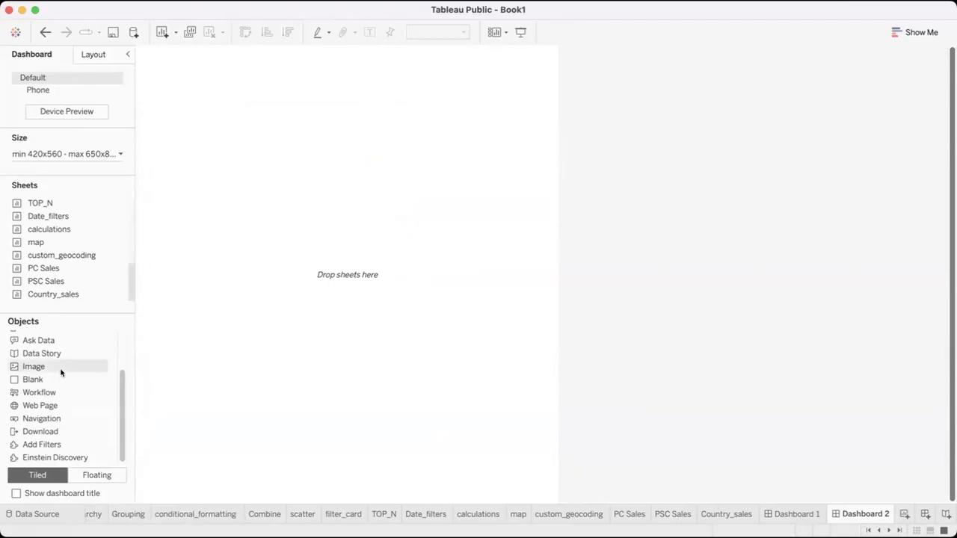
scroll(34, 366, "up", 3)
left_click_drag(30, 367, 312, 191)
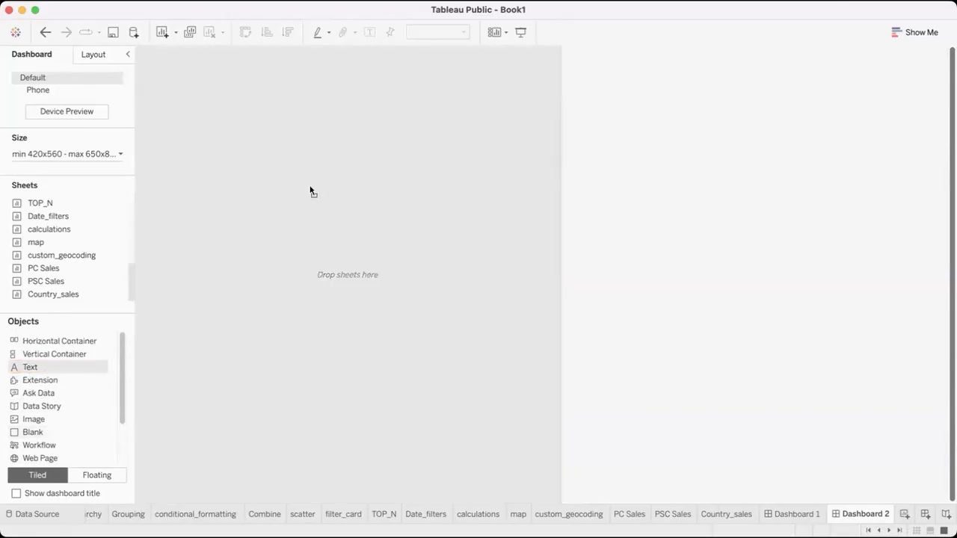
left_click_drag(312, 190, 254, 82)
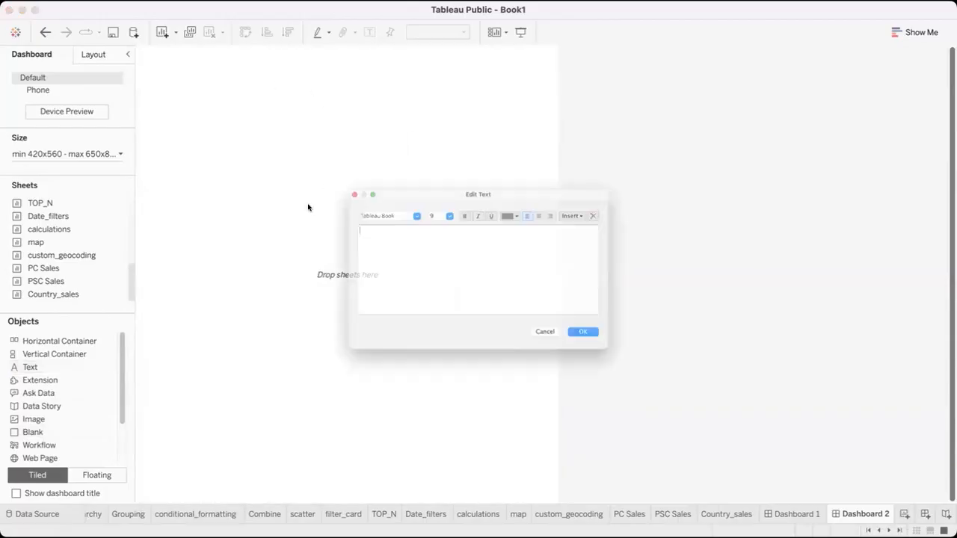
type("Sales Dashboard")
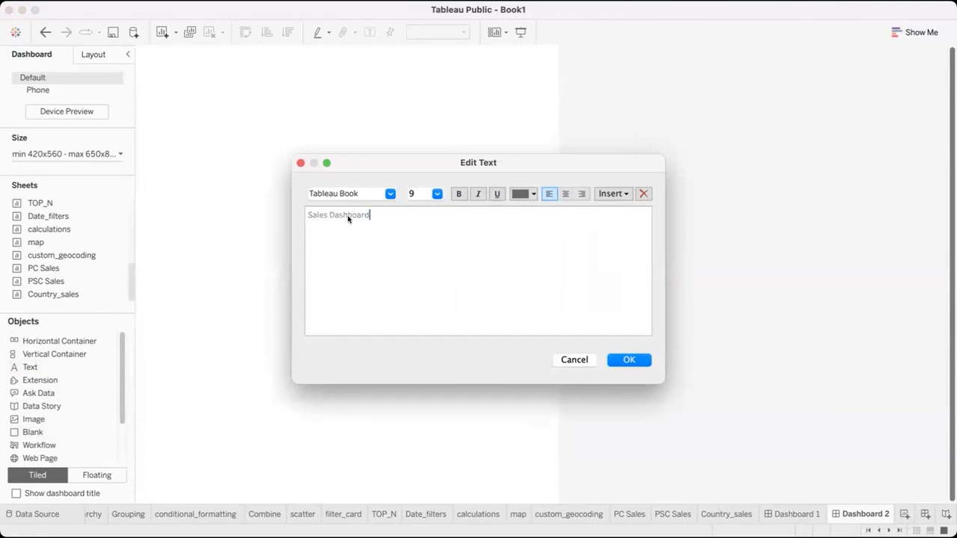
Format the Sales Dashboard text at size 15, black and centred, and apply the text edits
key("super+a")
left_click(439, 193)
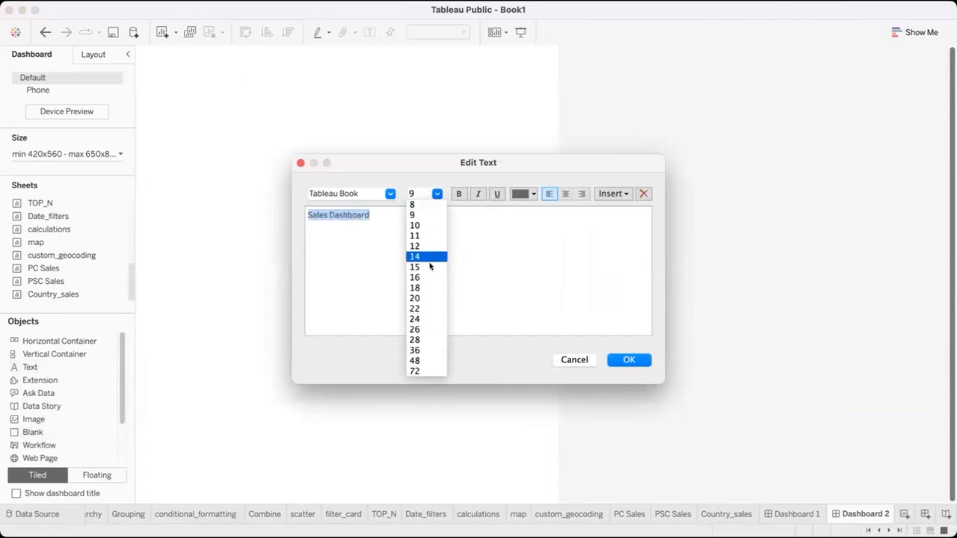
left_click(439, 267)
left_click(520, 196)
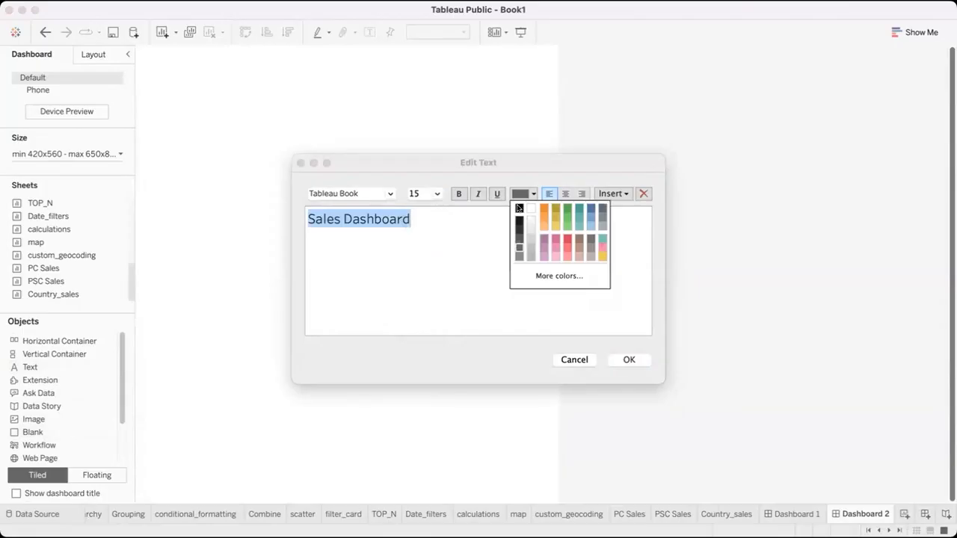
left_click(518, 206)
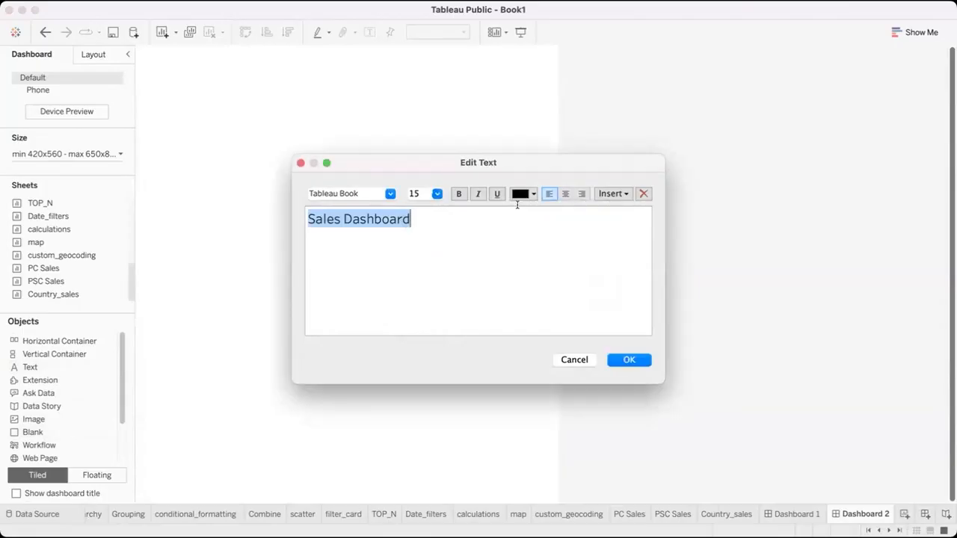
left_click(565, 194)
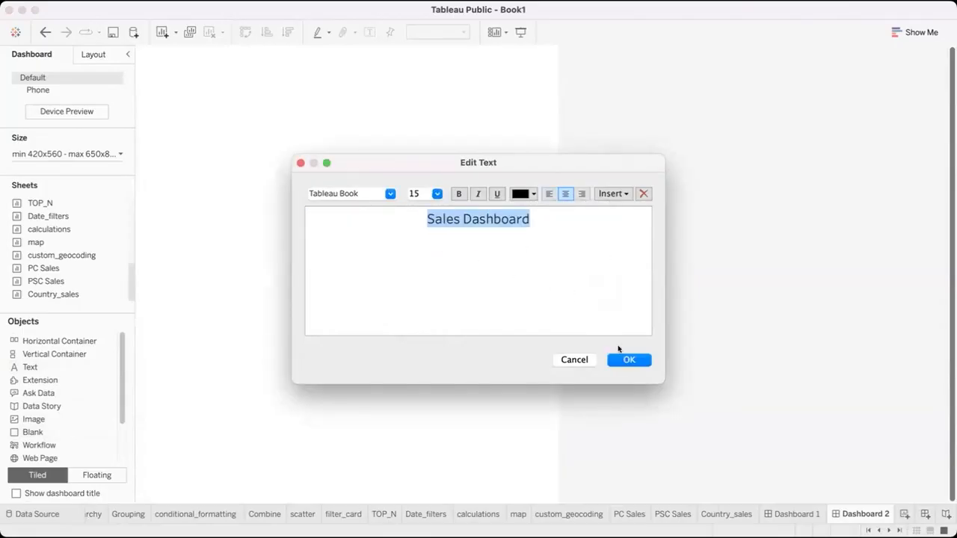
left_click(628, 361)
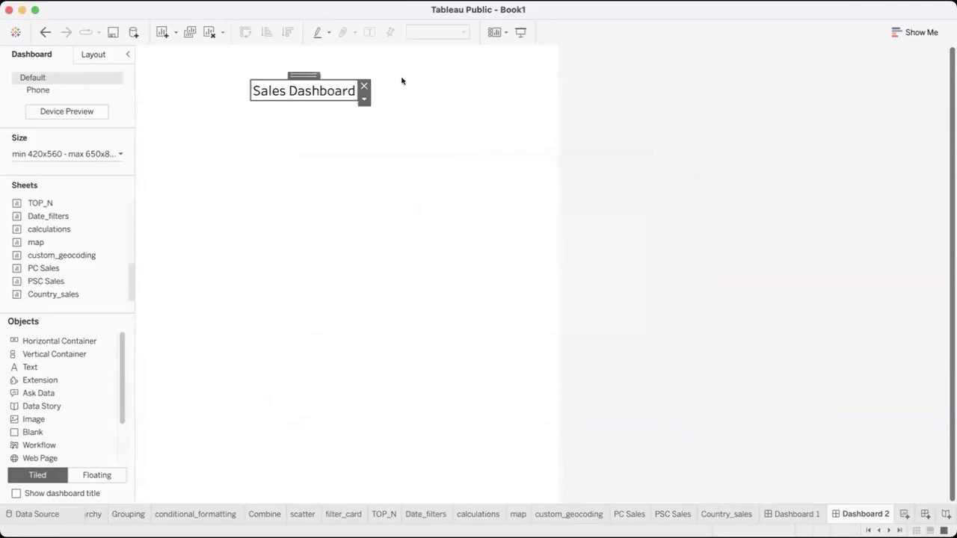
Undo a misplaced move of the Sales Dashboard title and make its text bold
left_click_drag(310, 71, 335, 38)
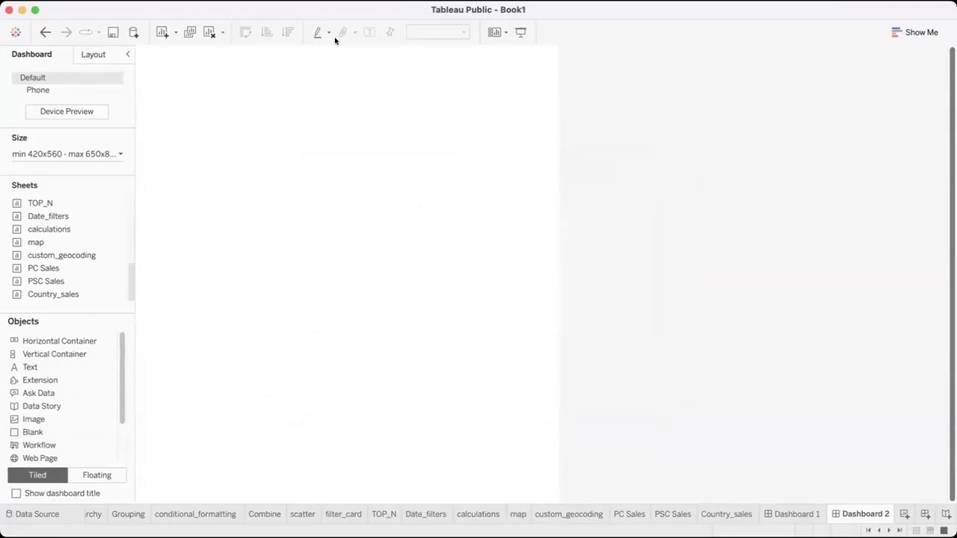
left_click(45, 33)
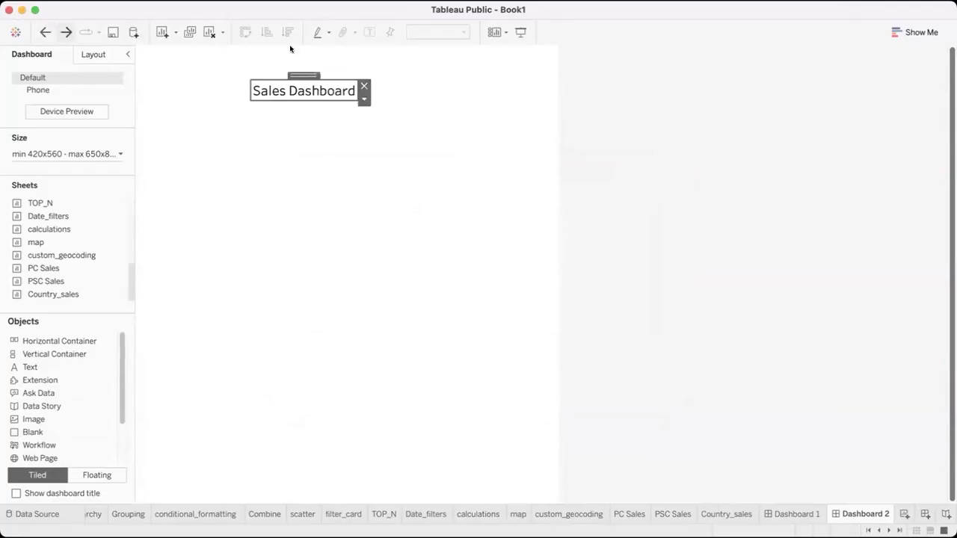
double_click(306, 89)
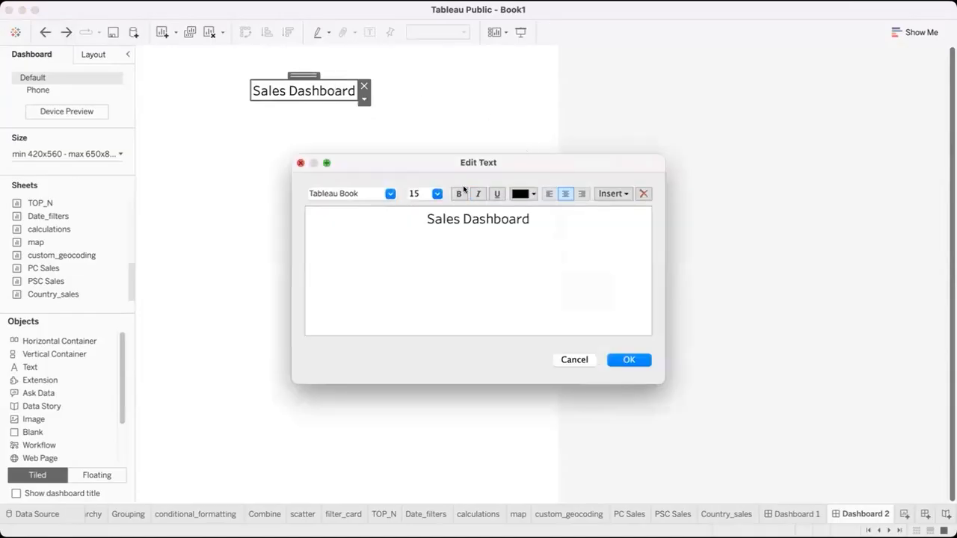
key("super+a")
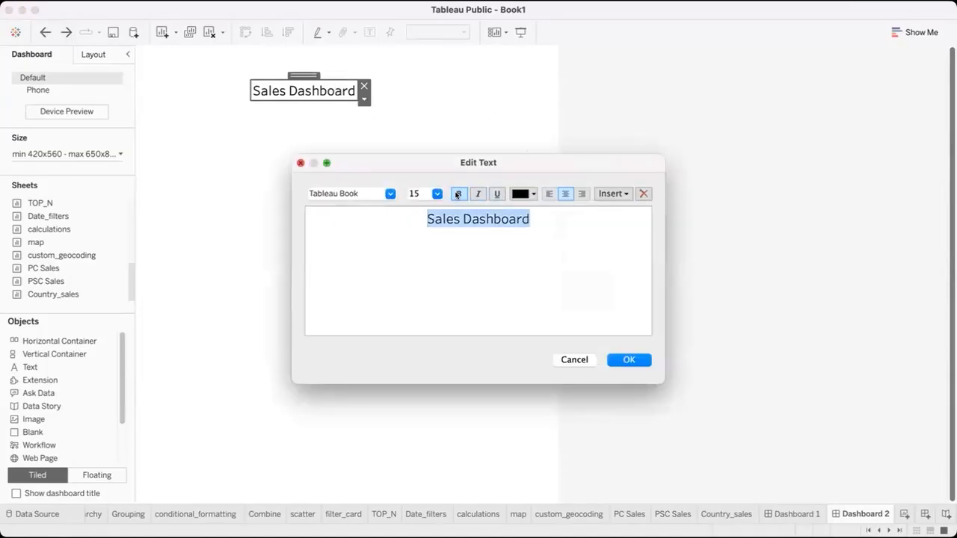
left_click(625, 360)
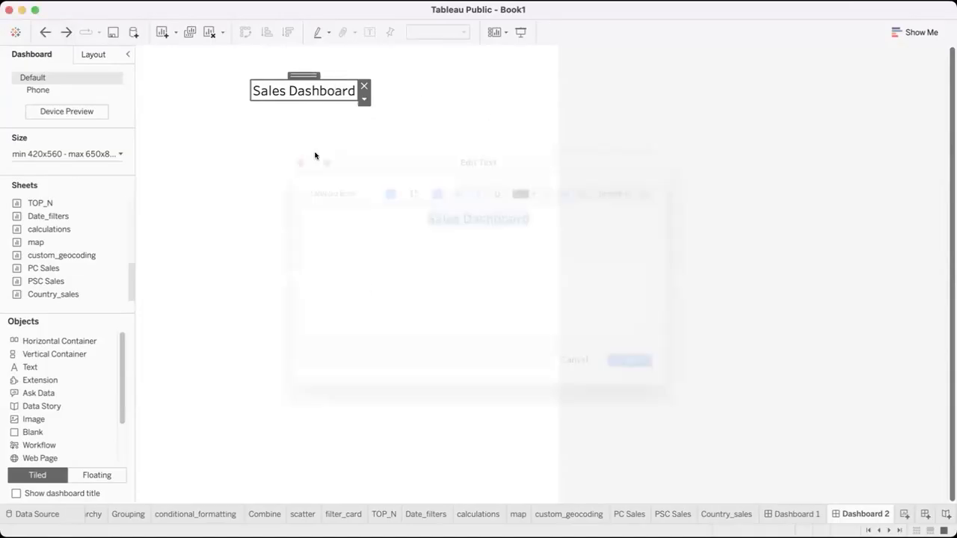
Move the Sales Dashboard title to the top centre of the dashboard and widen its text box
left_click_drag(297, 73, 334, 44)
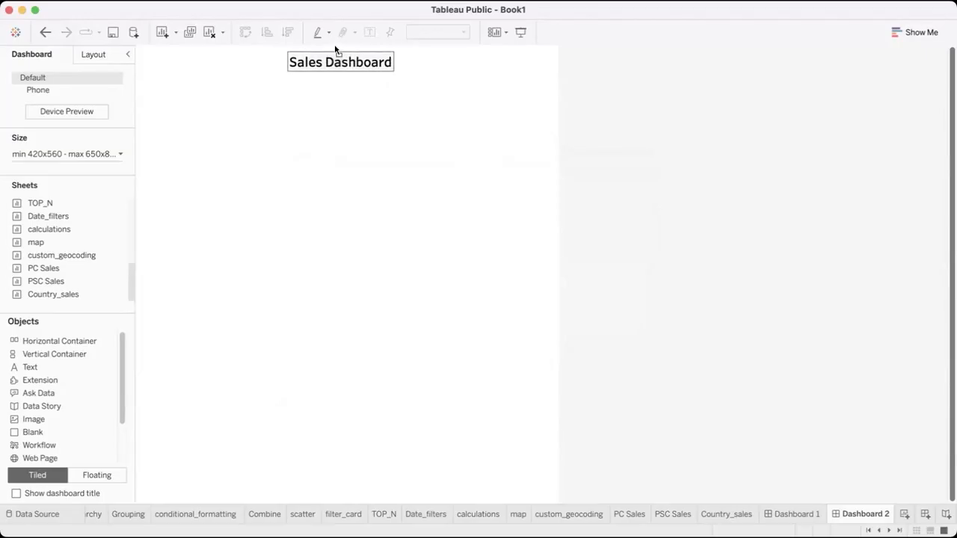
left_click_drag(391, 68, 421, 68)
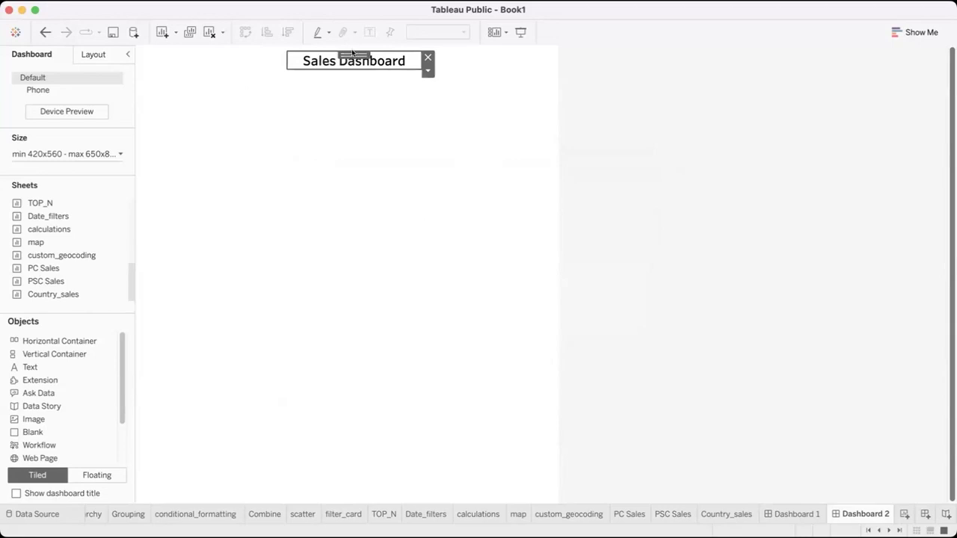
left_click(342, 48)
left_click(335, 100)
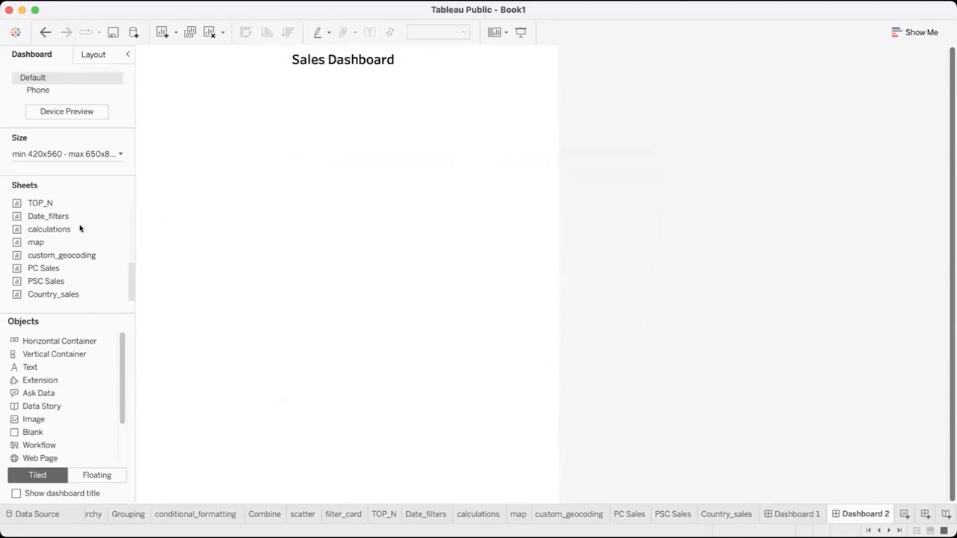
Look through the sheets and objects available for the dashboard, and preview the calculations sheet
mouse_move(79, 229)
scroll(70, 231, "up", 5)
scroll(69, 230, "down", 5)
scroll(36, 438, "down", 3)
scroll(35, 438, "up", 3)
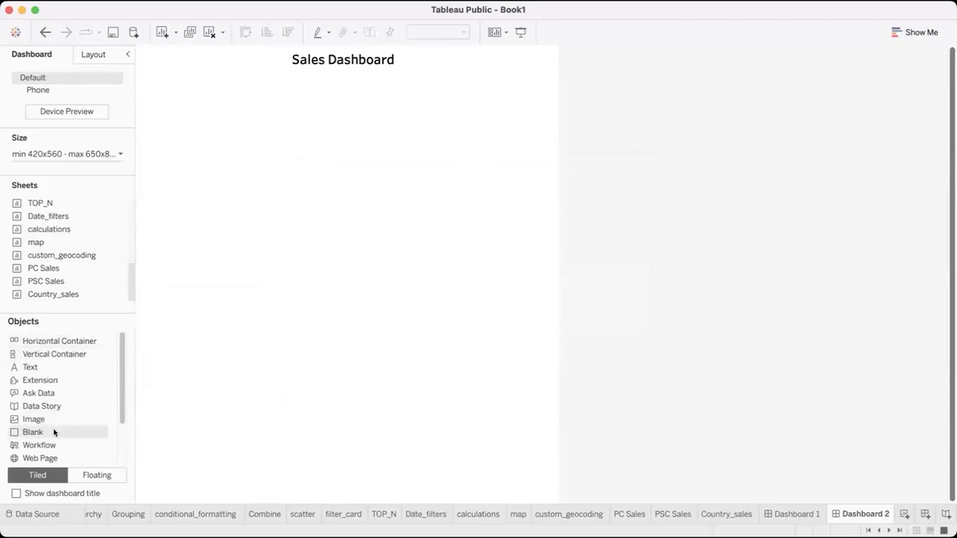
scroll(54, 432, "down", 4)
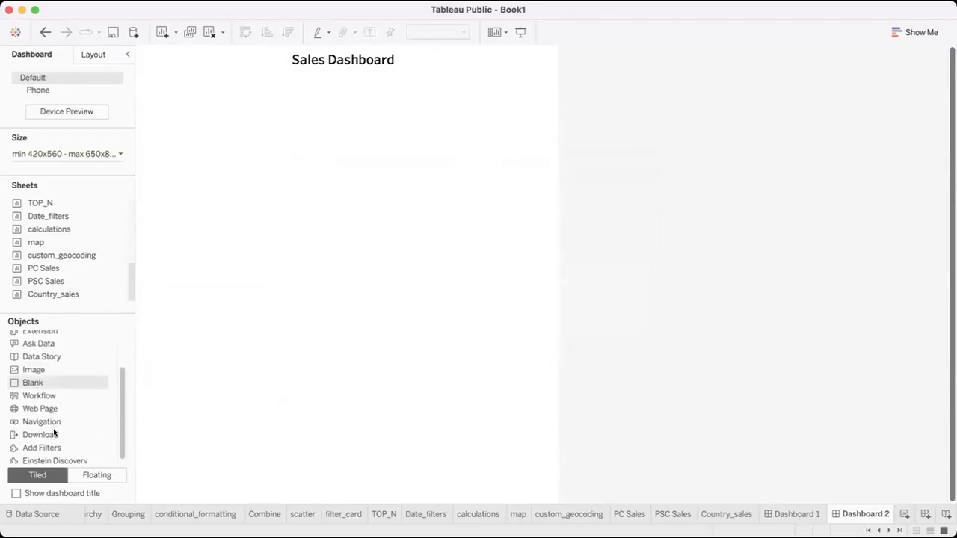
scroll(58, 391, "up", 4)
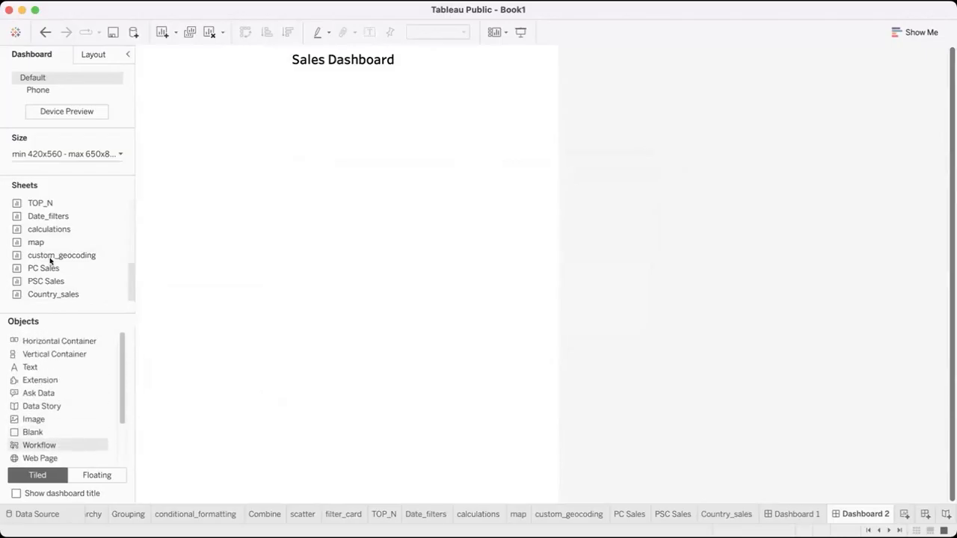
double_click(58, 229)
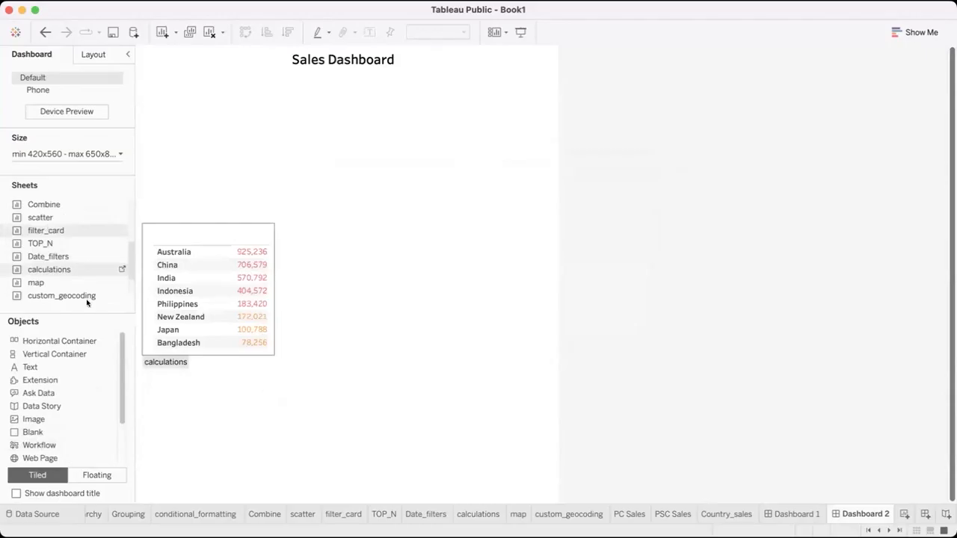
key("ctrl+z")
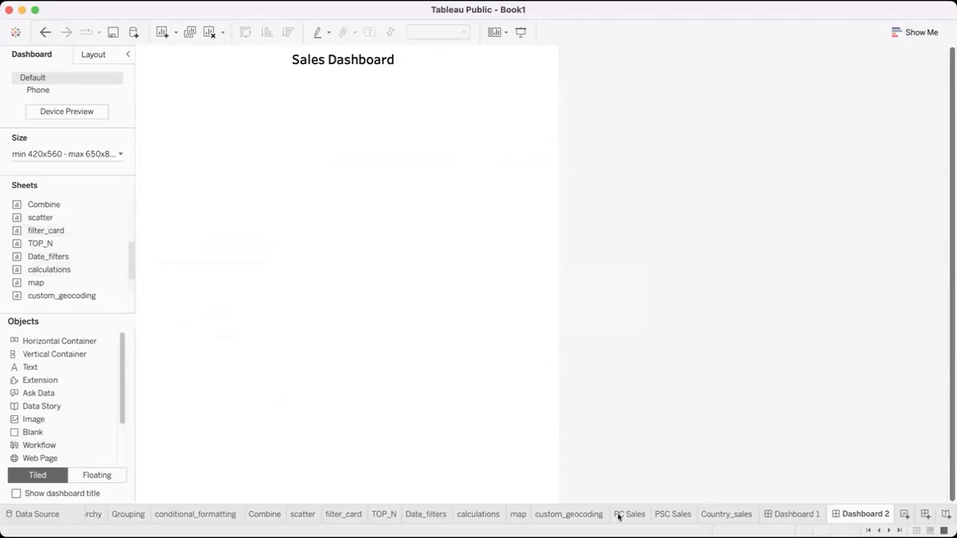
Add a new worksheet and rename it Total sales
left_click(904, 516)
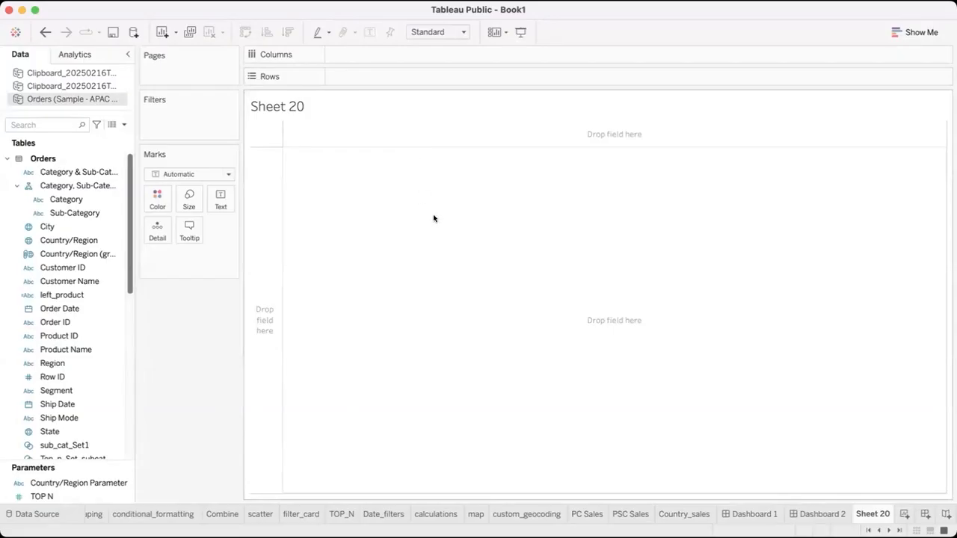
double_click(880, 514)
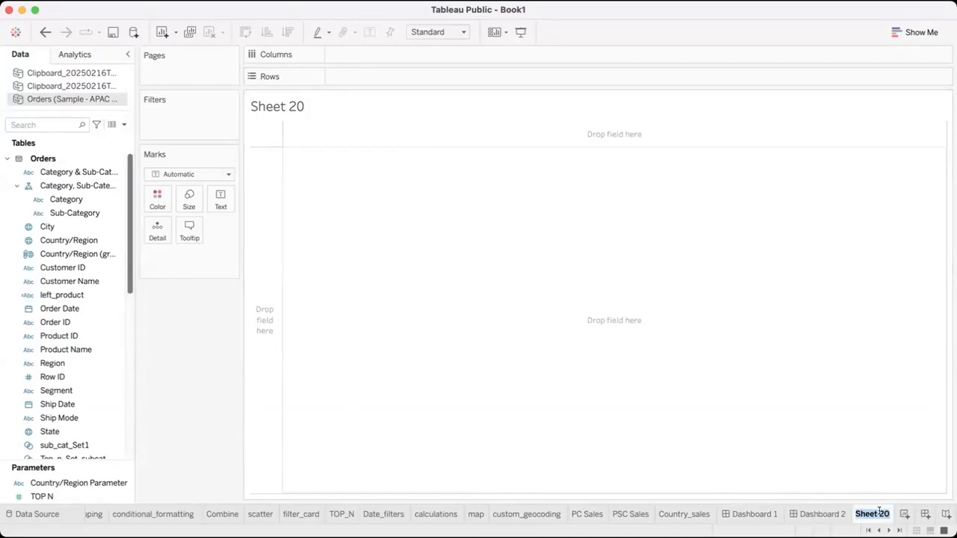
type("Total sales")
key("Return")
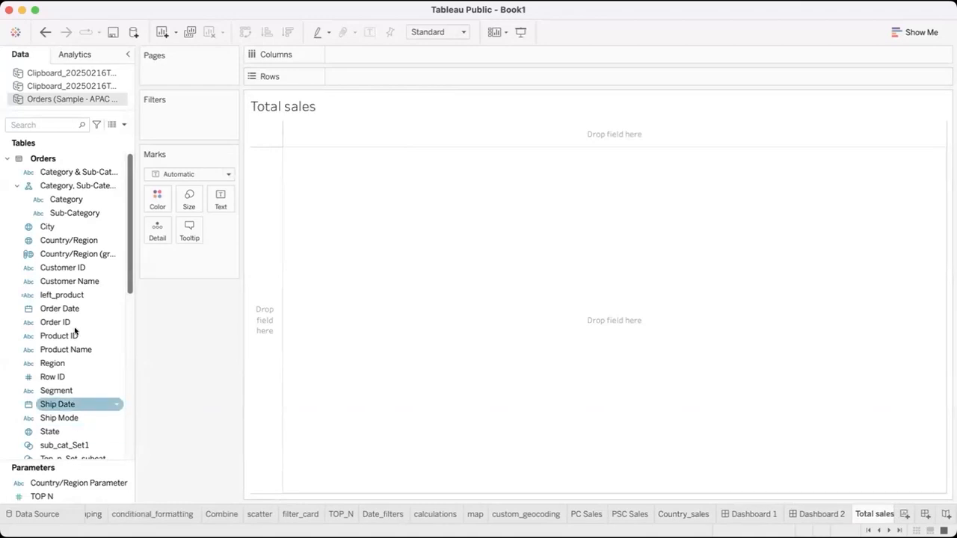
Find the Sales measure in the Orders table and add it to Rows on the Total sales sheet
scroll(75, 332, "down", 10)
scroll(75, 331, "down", 3)
scroll(47, 215, "up", 3)
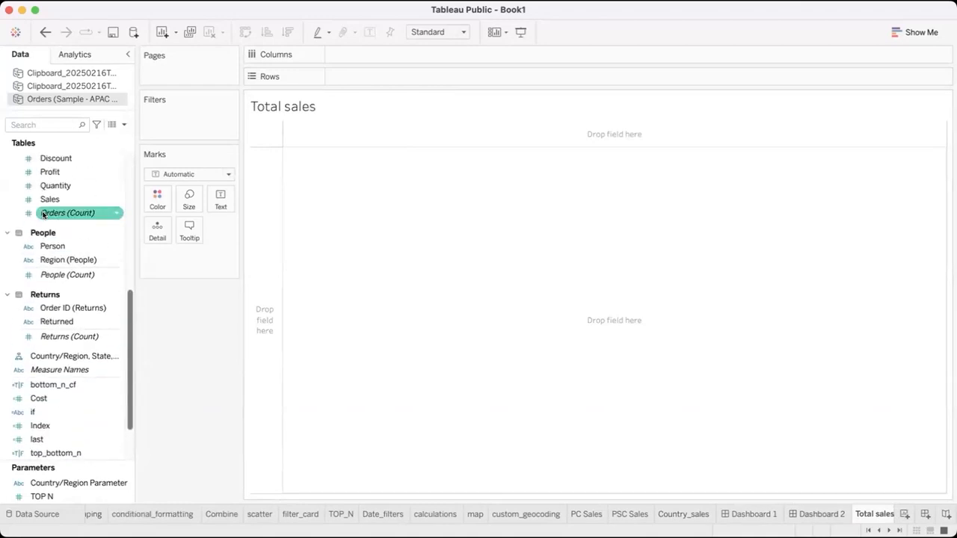
scroll(45, 215, "up", 1)
mouse_move(46, 214)
left_mouse_down()
mouse_move(318, 199)
mouse_move(261, 197)
left_mouse_up()
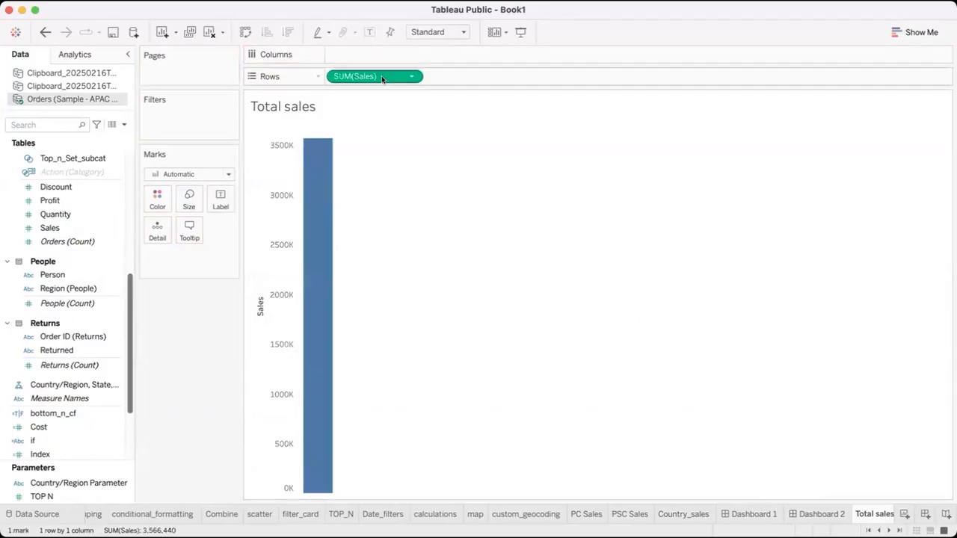
Try Sales on Rows as an attribute and as a dimension, and set it back to a Sum measure
left_click(411, 76)
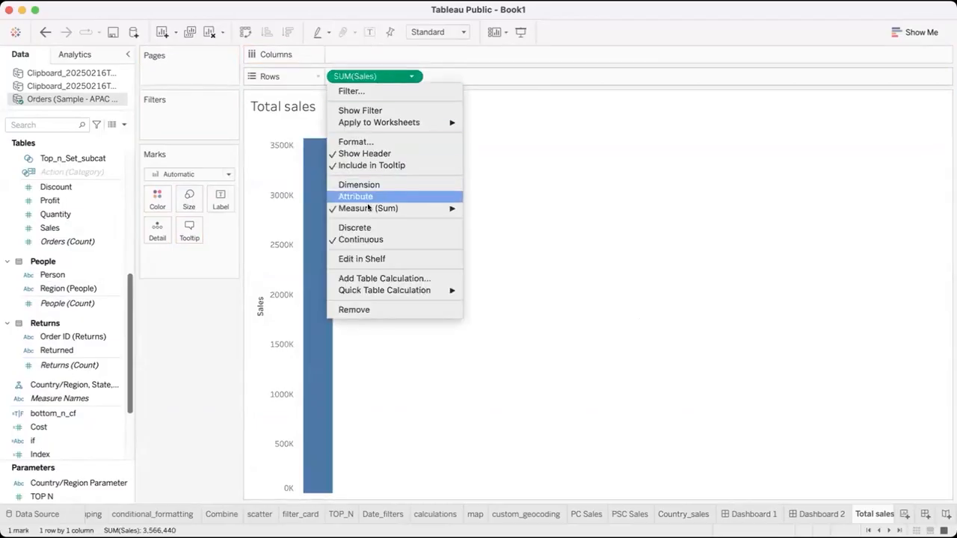
left_click(367, 196)
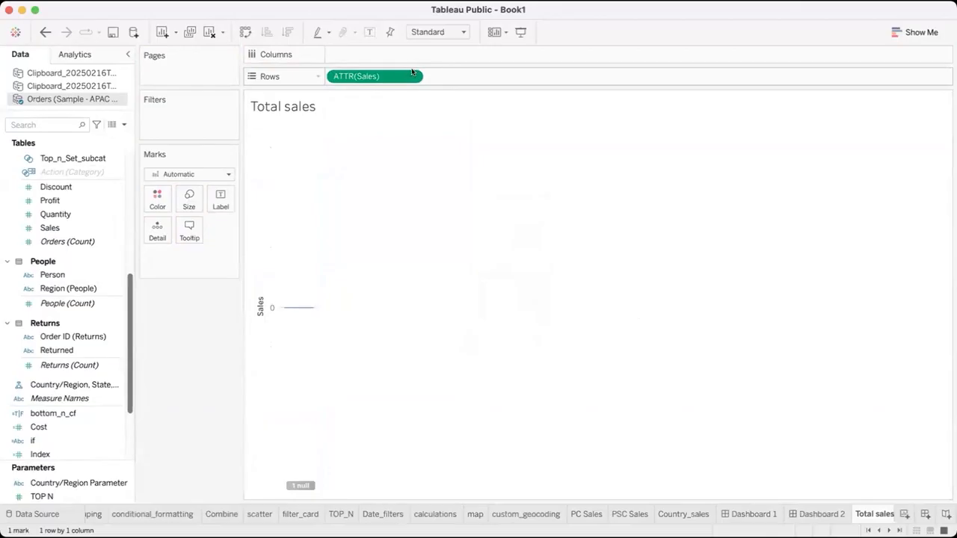
left_click(412, 75)
left_click(366, 186)
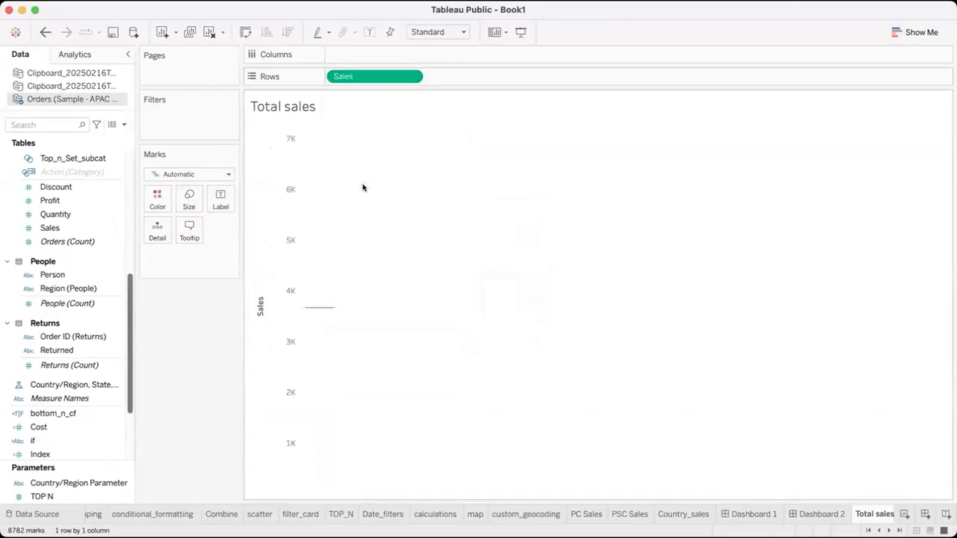
left_click(410, 77)
mouse_move(363, 209)
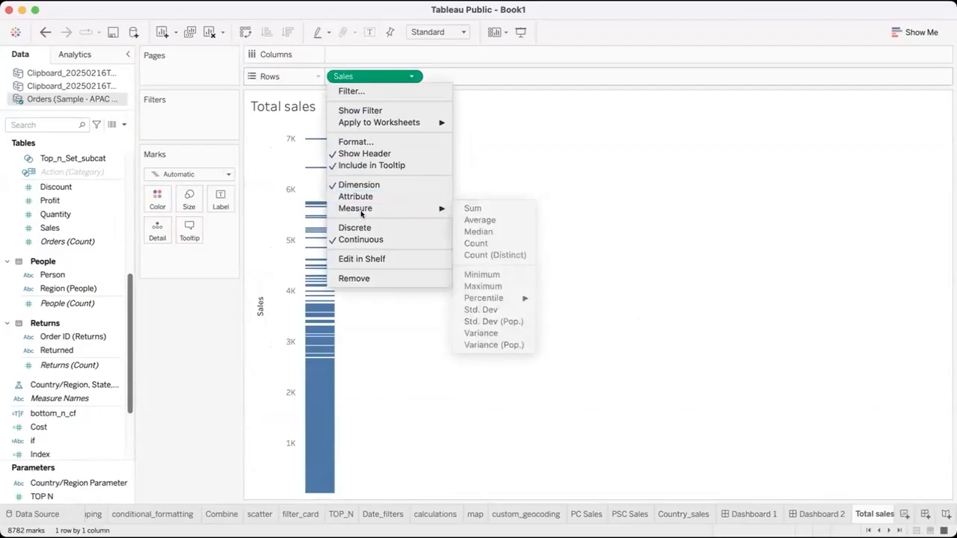
left_click(474, 208)
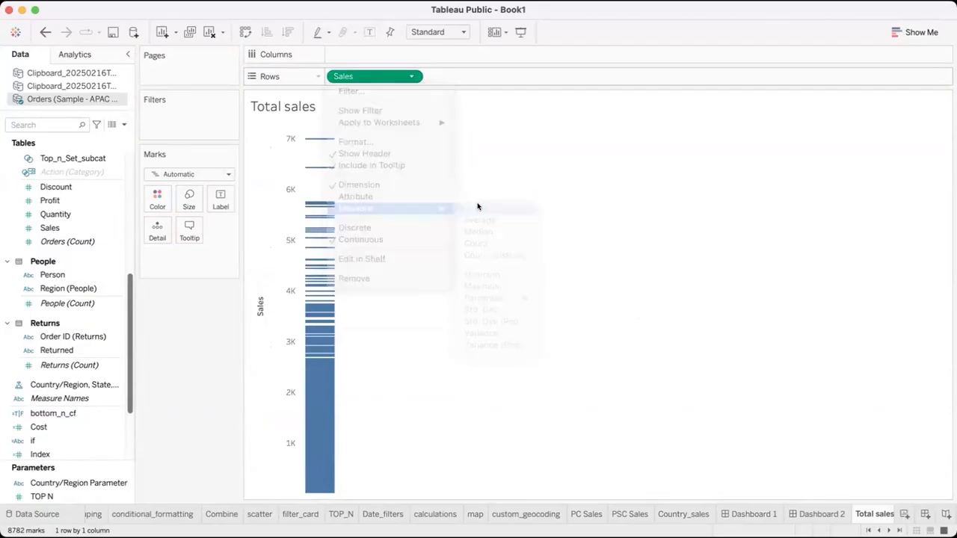
Convert the Total sales bar into a text table with Show Me, and close the chart chooser
left_click(913, 32)
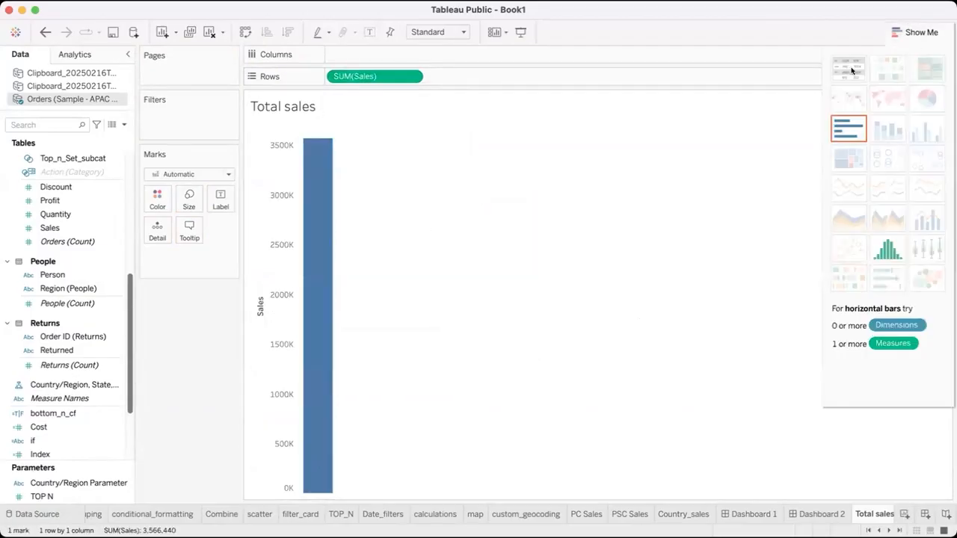
left_click(848, 69)
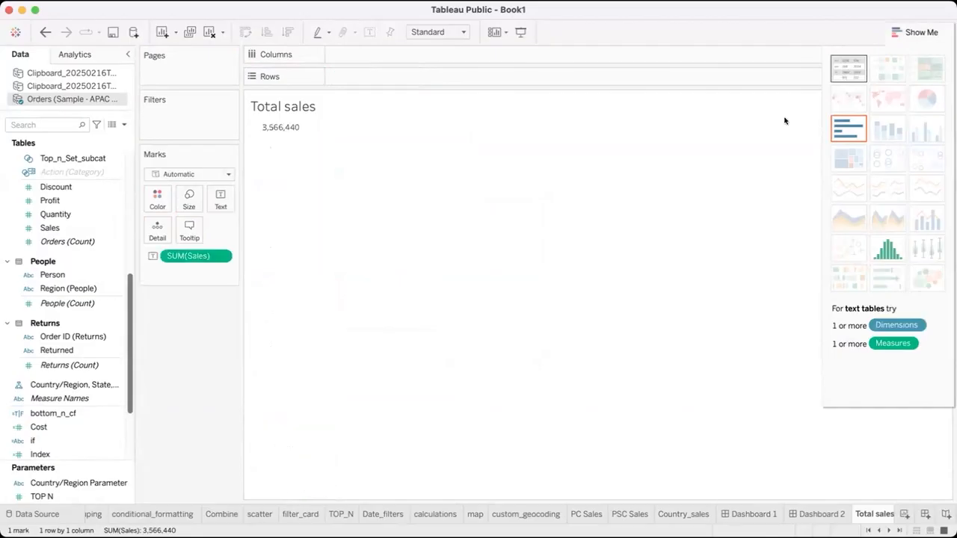
left_click(921, 32)
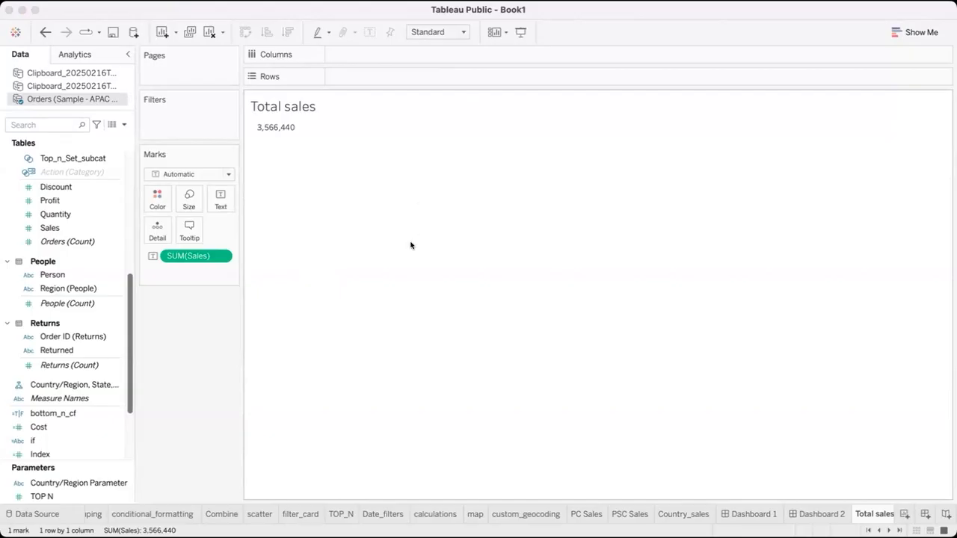
Apply the larger red text formatting to the figure on the Total sales sheet
left_click(608, 359)
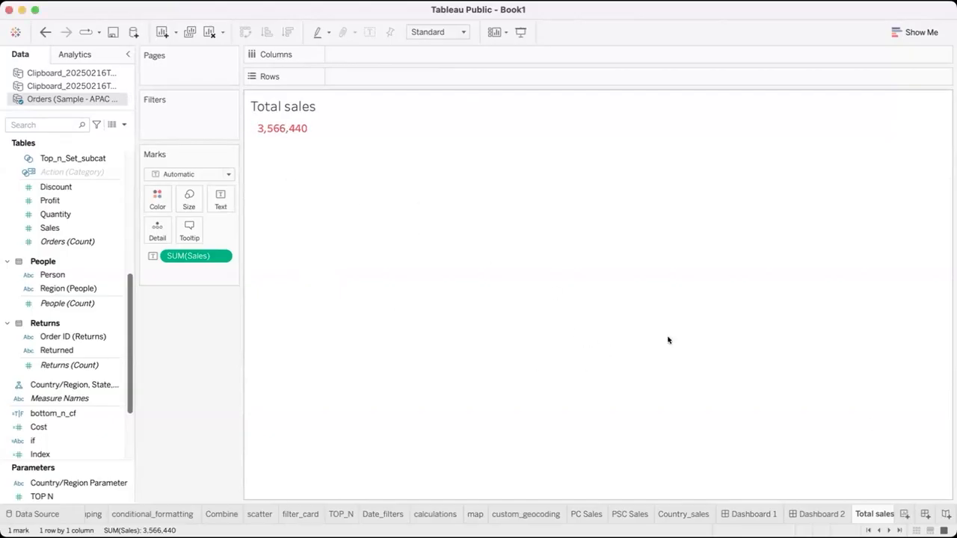
Duplicate the Total sales sheet, rename the copy Total Profit, and replace its Sales measure with Profit
right_click(887, 516)
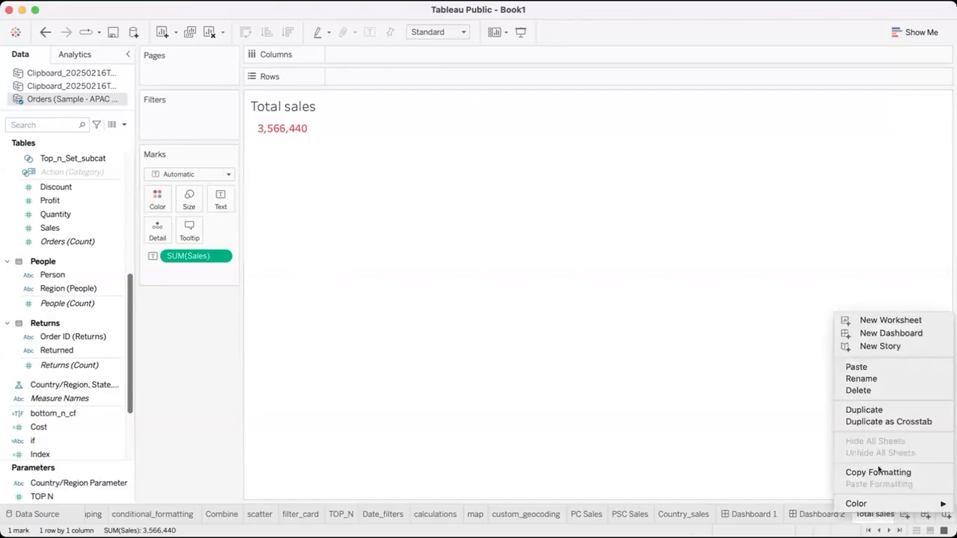
left_click(872, 412)
double_click(851, 513)
left_click(851, 513)
left_click_drag(857, 513, 888, 513)
type("Profit")
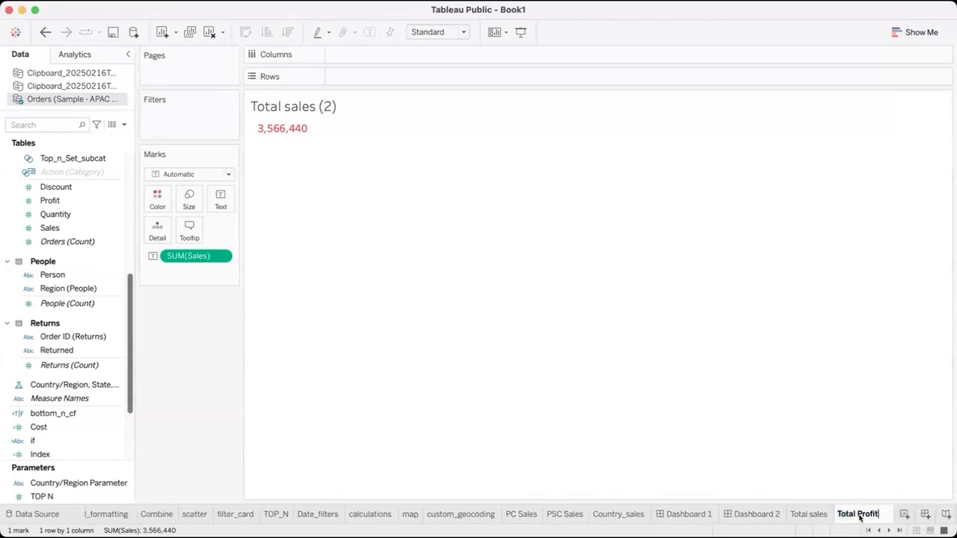
key("Return")
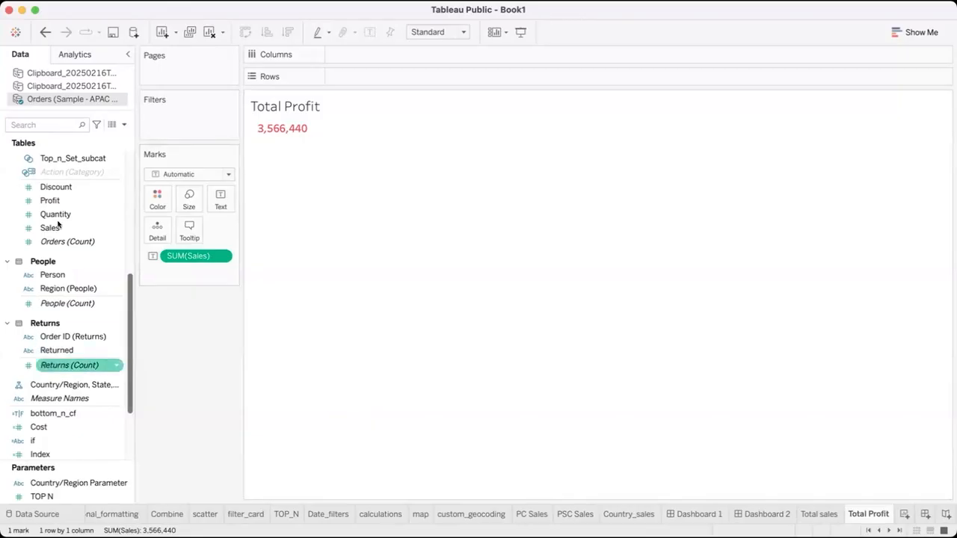
left_click_drag(49, 202, 176, 259)
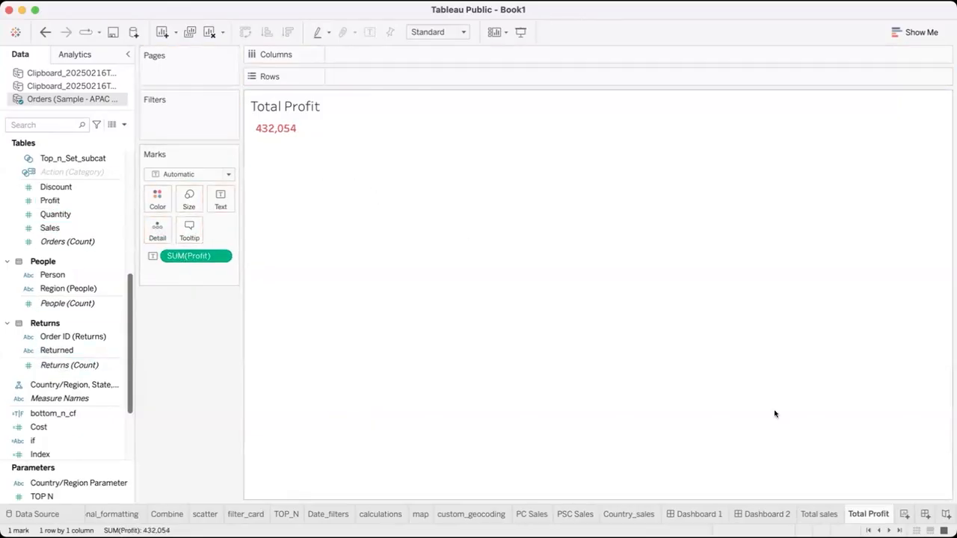
Duplicate the Total Profit sheet and rename the copy Total Returns
right_click(867, 516)
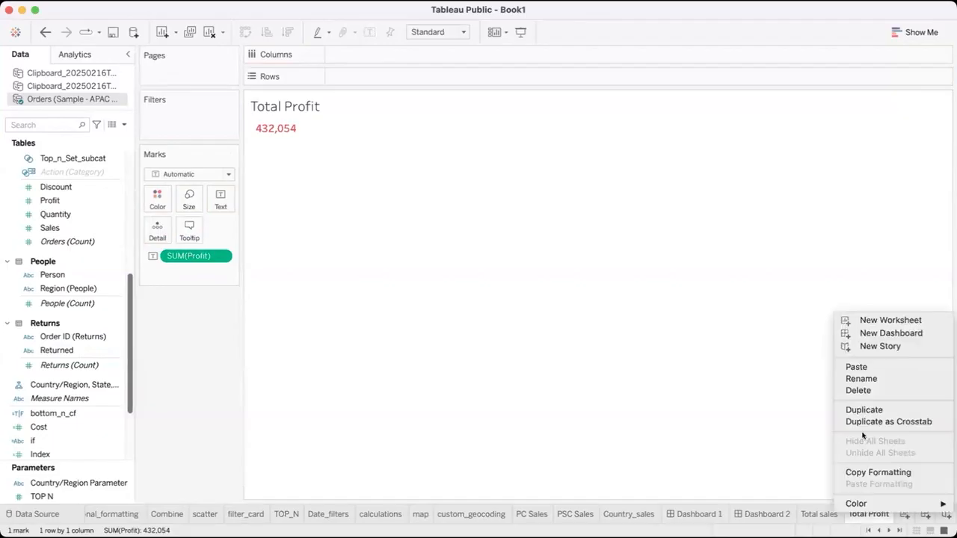
left_click(861, 410)
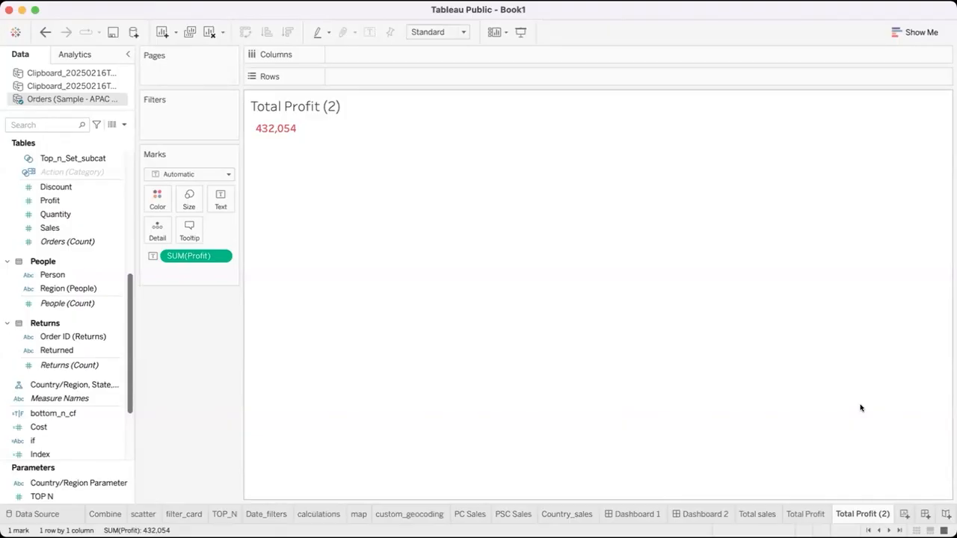
double_click(860, 513)
left_click(853, 510)
left_click_drag(853, 510, 890, 512)
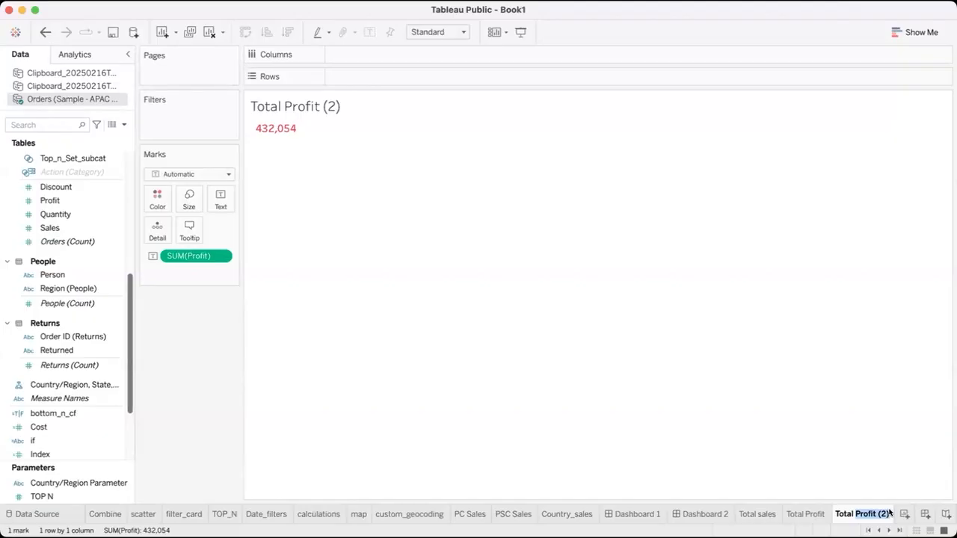
type("Re")
key("Return")
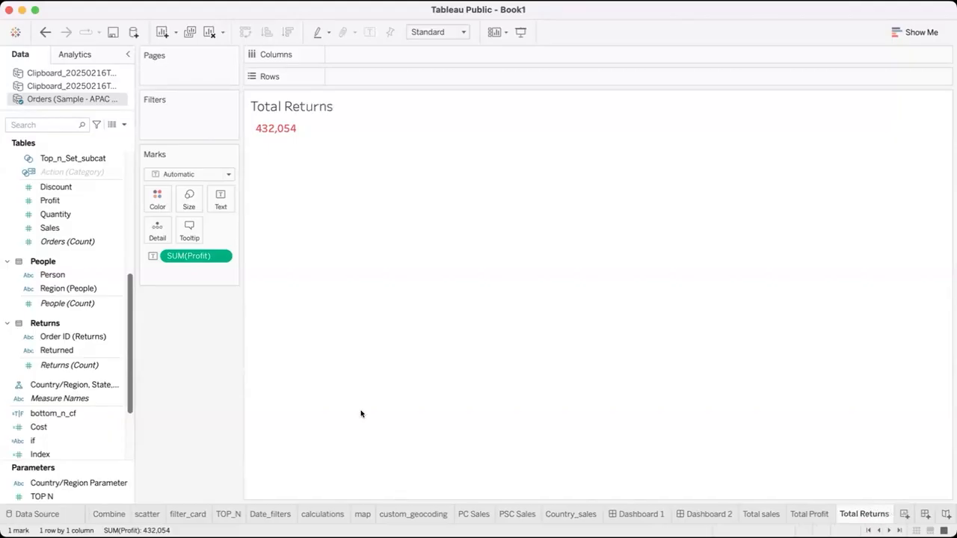
Replace Profit on the Total Returns sheet with Order ID (Returns), aggregated as Count (Distinct)
left_click(55, 338)
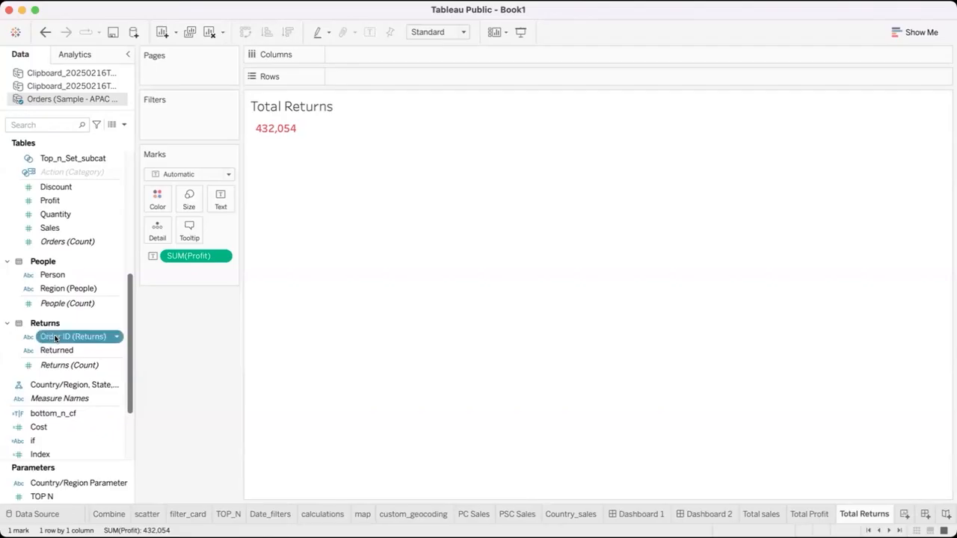
left_click_drag(66, 334, 175, 257)
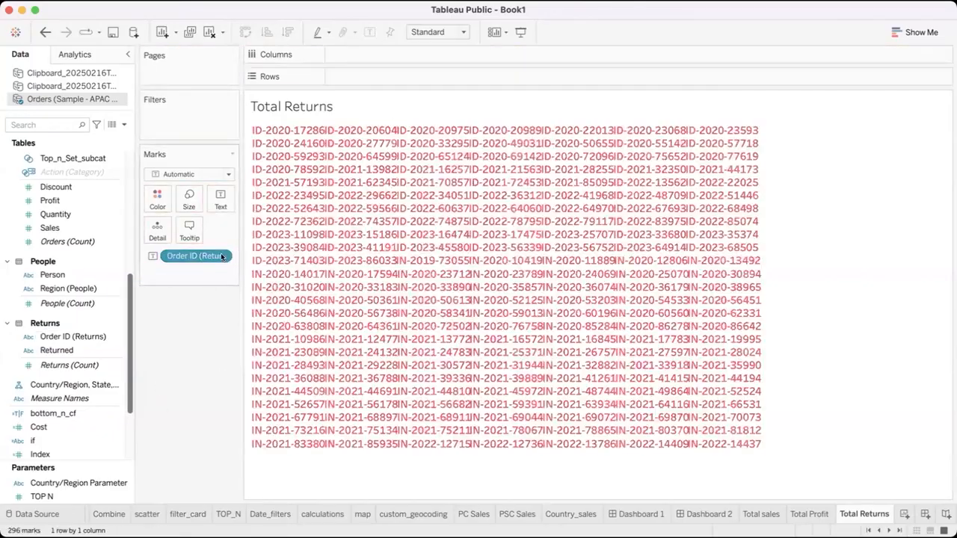
left_click(221, 256)
mouse_move(198, 418)
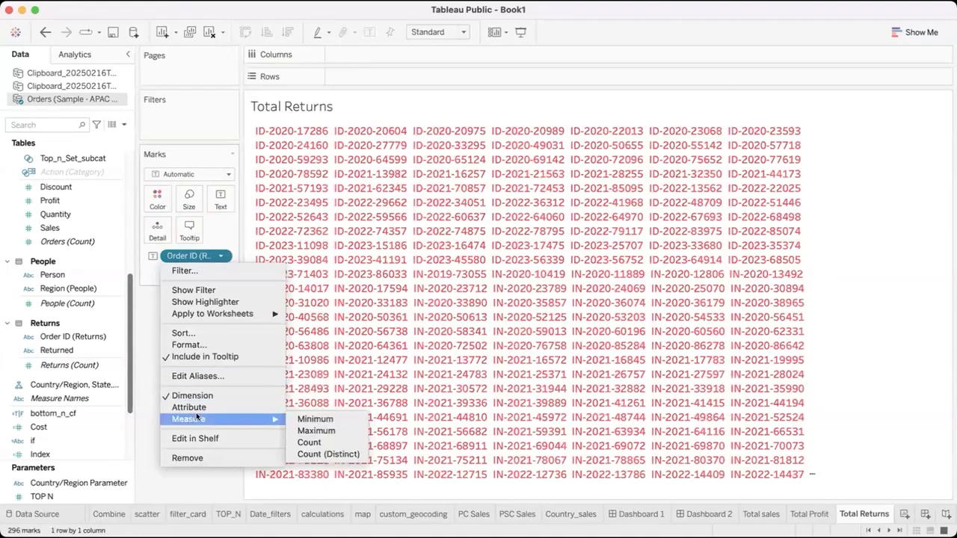
left_click(314, 454)
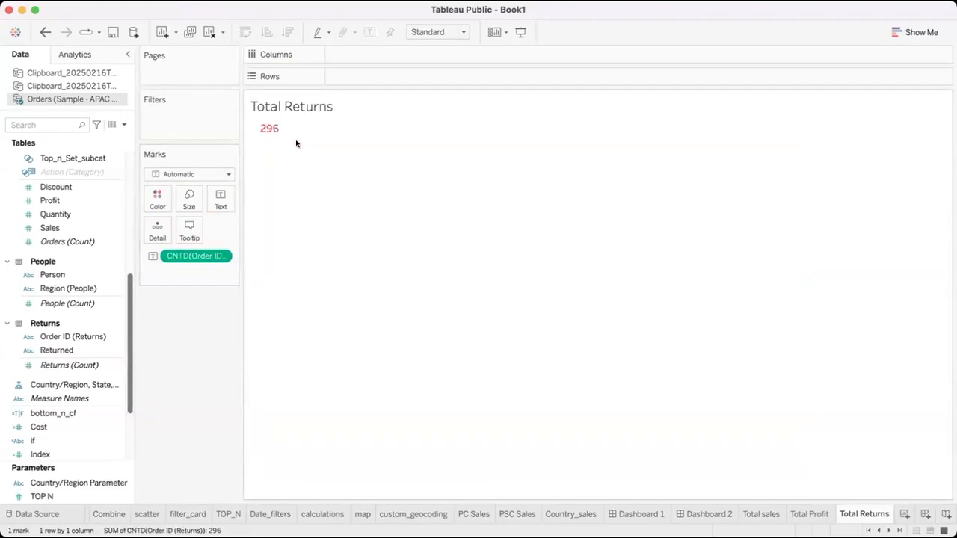
Open Dashboard 2 and place the Total sales sheet as a floating item below the Sales Dashboard title
left_click(710, 514)
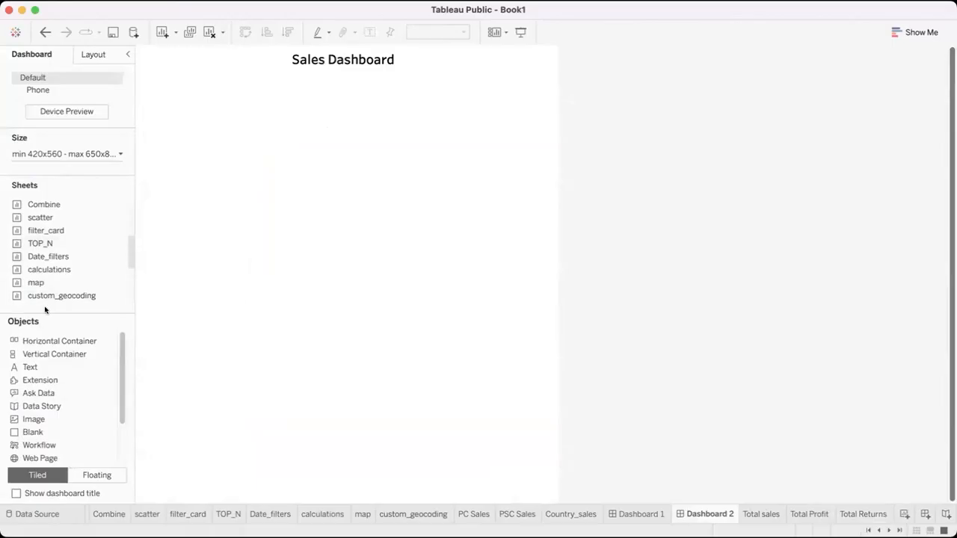
scroll(57, 258, "up", 4)
scroll(53, 256, "down", 8)
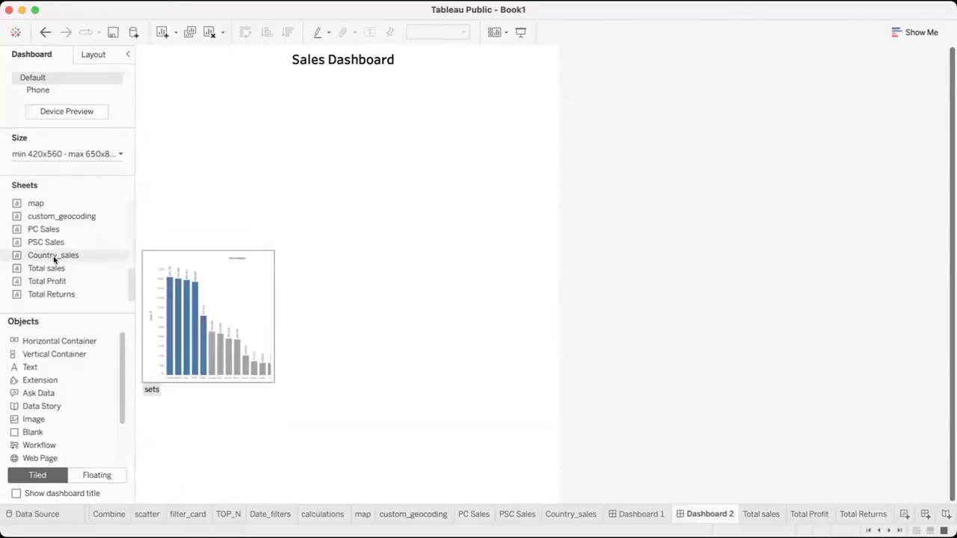
left_click_drag(47, 269, 156, 103)
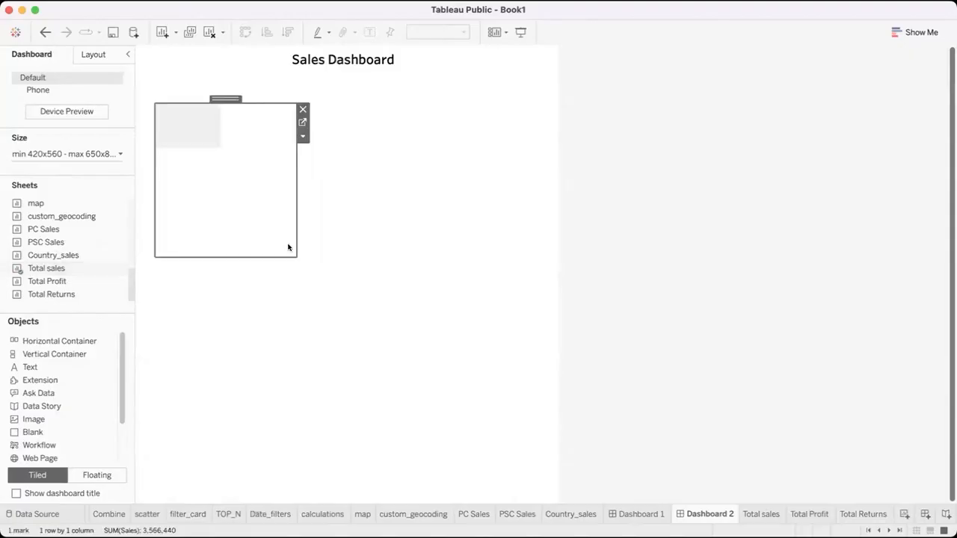
Resize the floating Total sales item into a compact card at the dashboard's upper-left corner, just under the title
left_click_drag(267, 201, 249, 123)
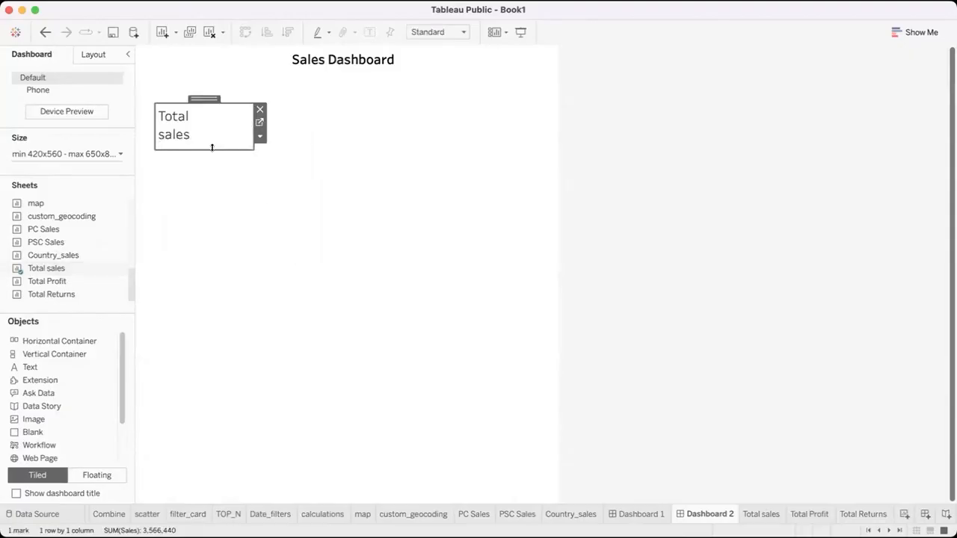
left_click_drag(213, 169, 211, 177)
left_click_drag(150, 149, 137, 154)
left_click_drag(186, 102, 184, 72)
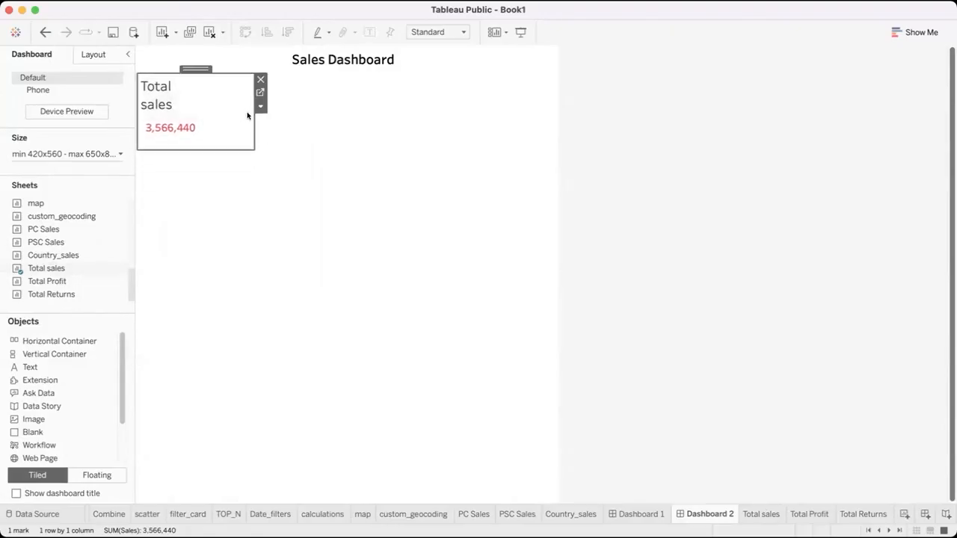
left_click_drag(250, 113, 214, 117)
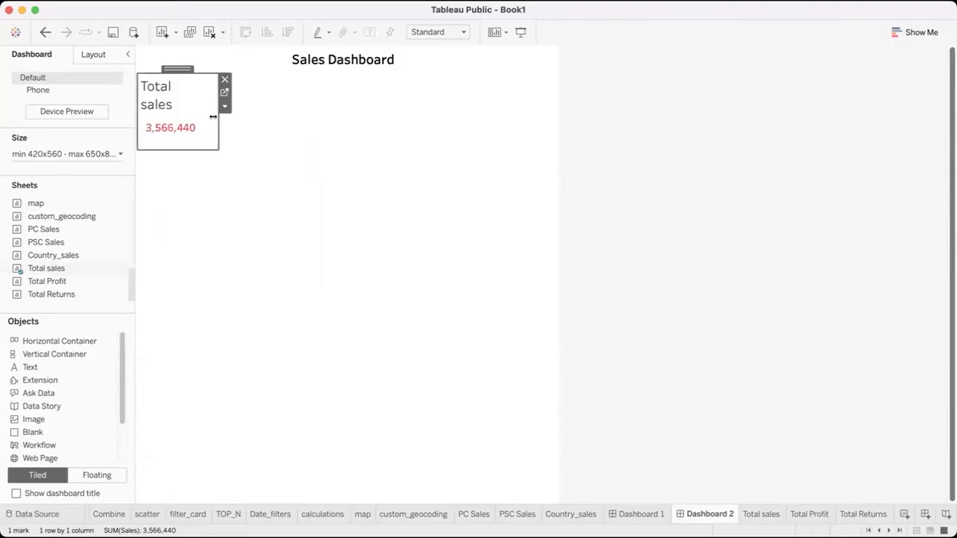
left_click(244, 120)
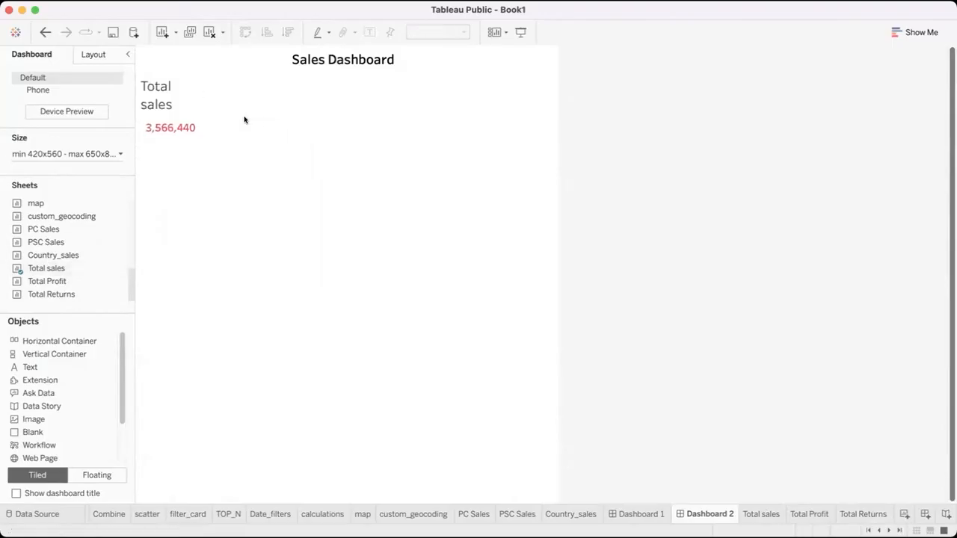
Add the Total Profit sheet as a floating item, shrink it, and align it beside the Total sales card
left_click_drag(43, 281, 247, 113)
left_click_drag(374, 189, 365, 178)
left_click_drag(300, 101, 272, 71)
left_click(296, 161)
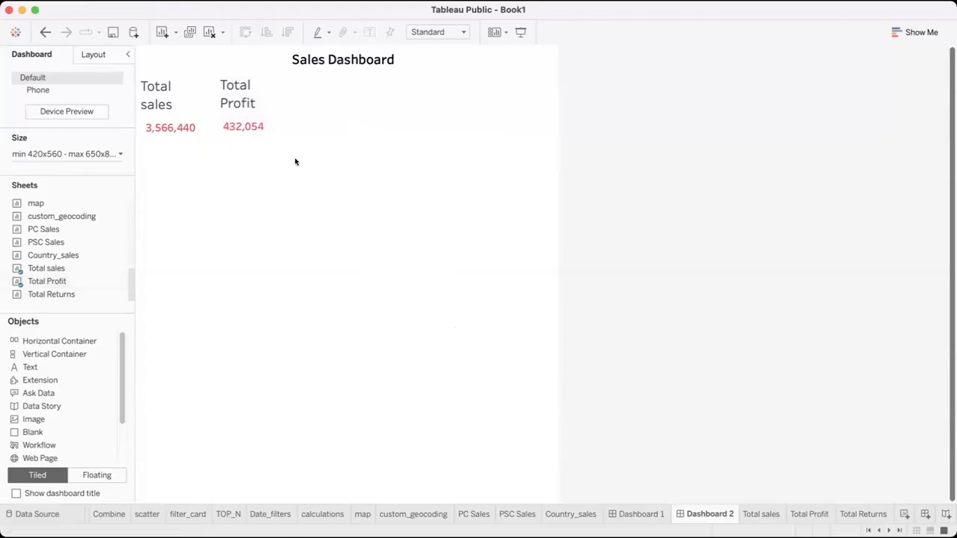
left_click(236, 75)
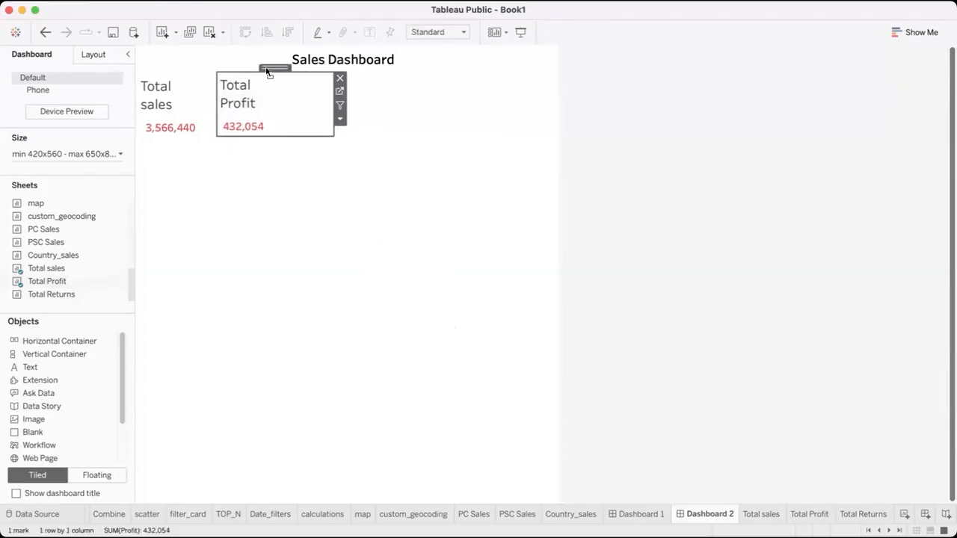
left_click(231, 161)
Add the Total Returns sheet as a floating item, shrink it, and align it beside the Total Profit card
left_click_drag(68, 295, 306, 109)
left_click_drag(446, 260, 402, 153)
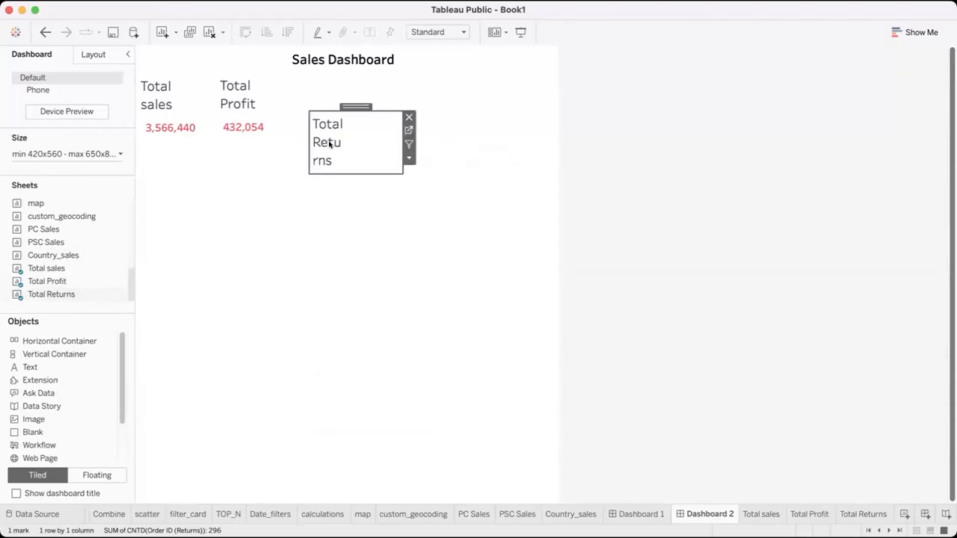
double_click(329, 143)
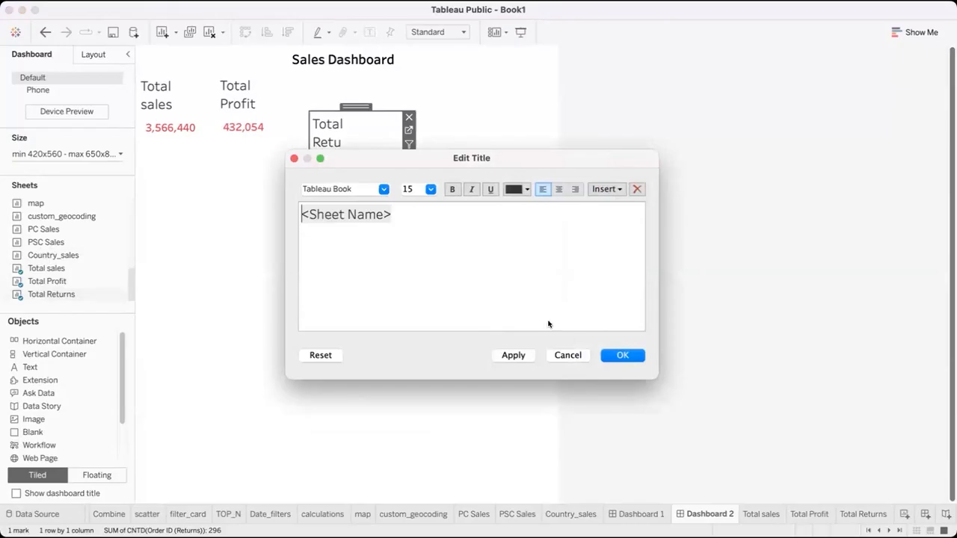
left_click(622, 355)
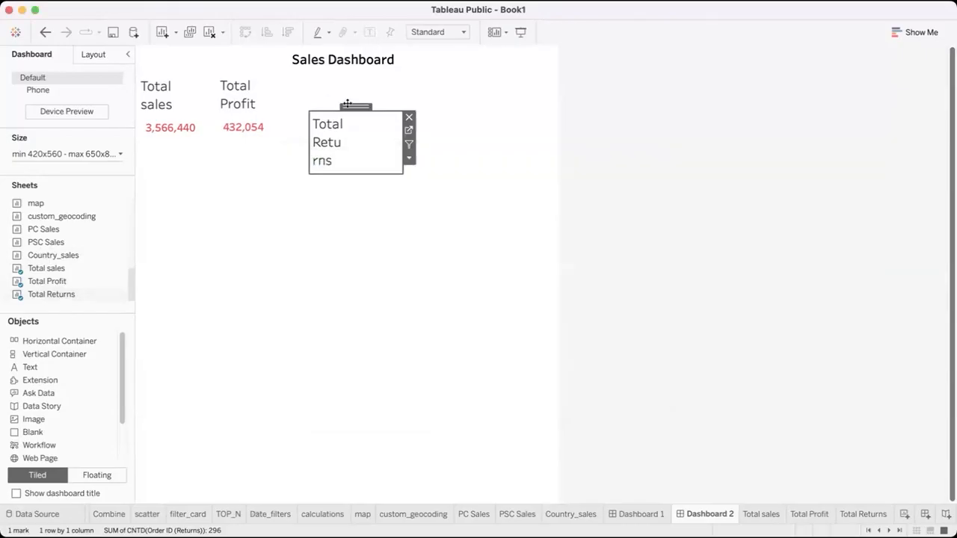
left_click(344, 74)
left_click_drag(343, 73, 338, 68)
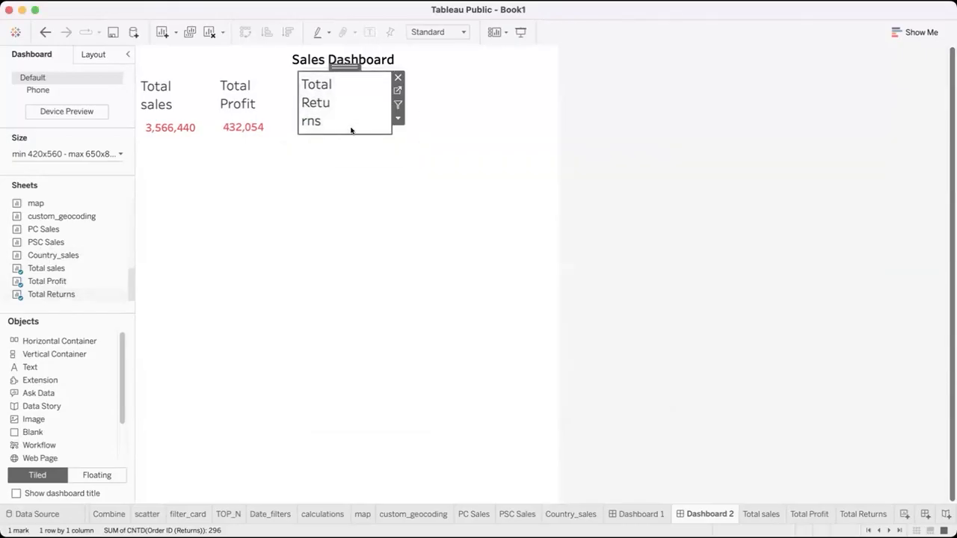
Make the Total Returns card narrower and taller, and set its fit to Fit Width
left_click_drag(392, 123, 505, 122)
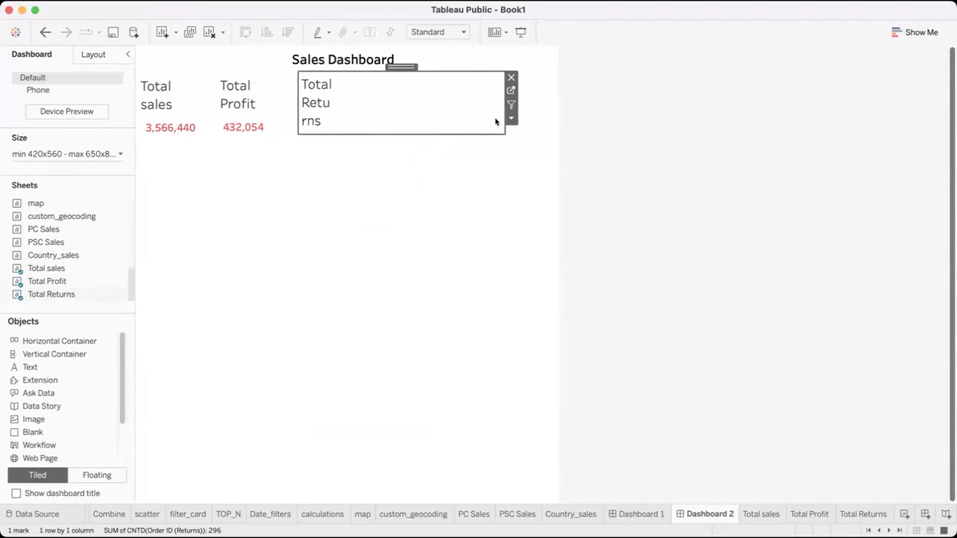
left_click_drag(367, 122, 374, 140)
left_click(379, 117)
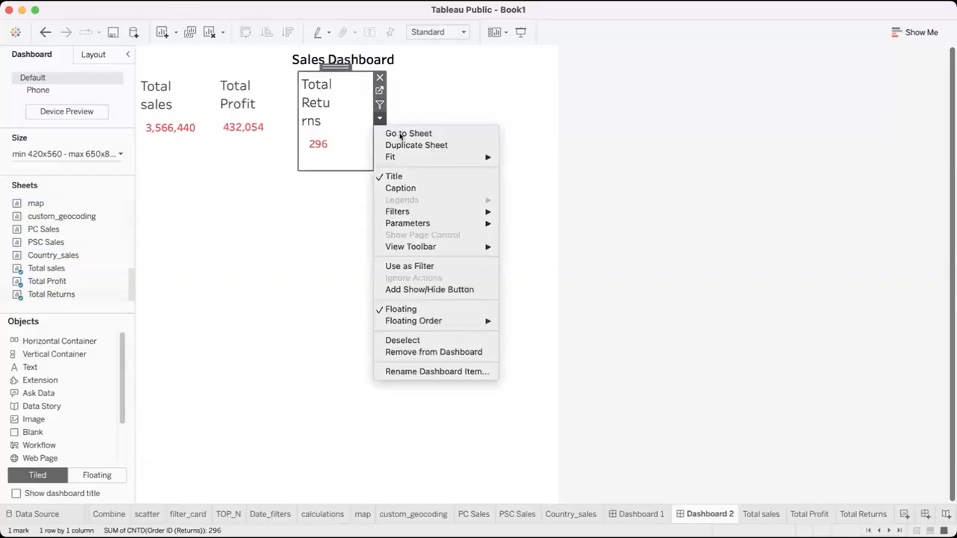
mouse_move(402, 156)
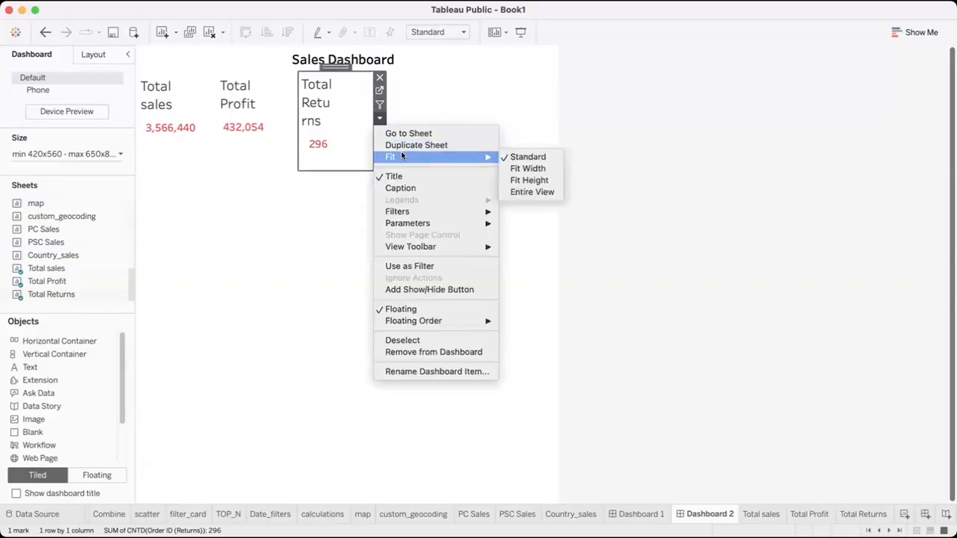
left_click(519, 167)
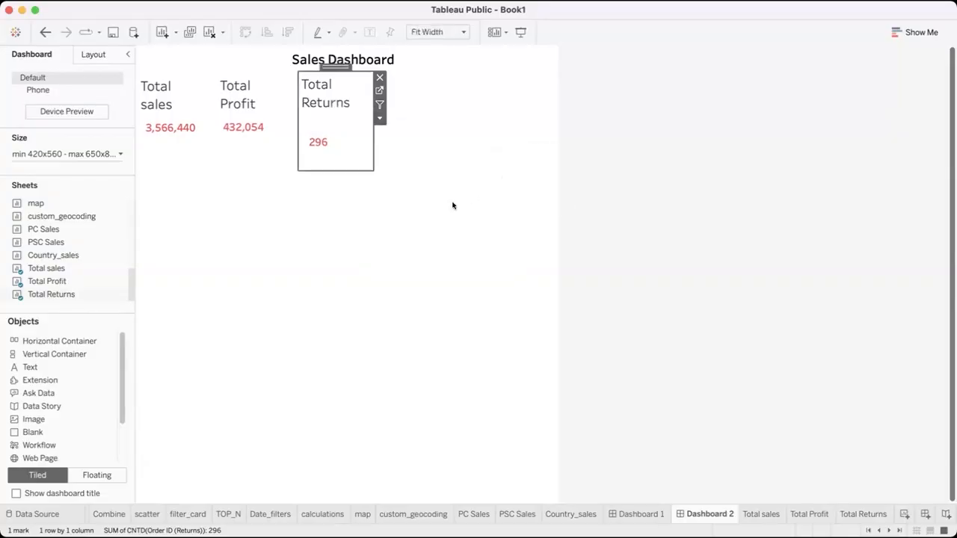
Try the Entire View fit on the Total Returns card and return it to Fit Width
left_click(380, 118)
mouse_move(442, 156)
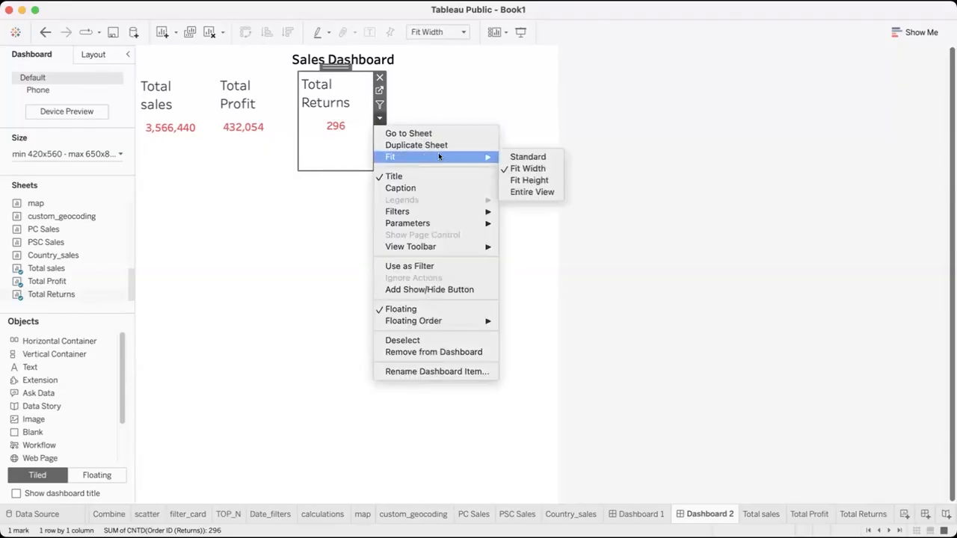
left_click(522, 192)
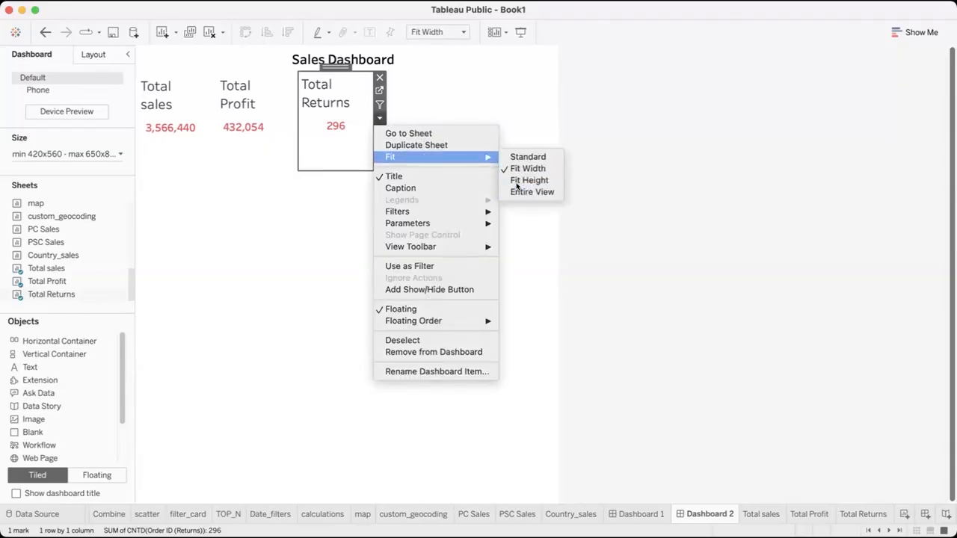
left_click(380, 118)
mouse_move(433, 157)
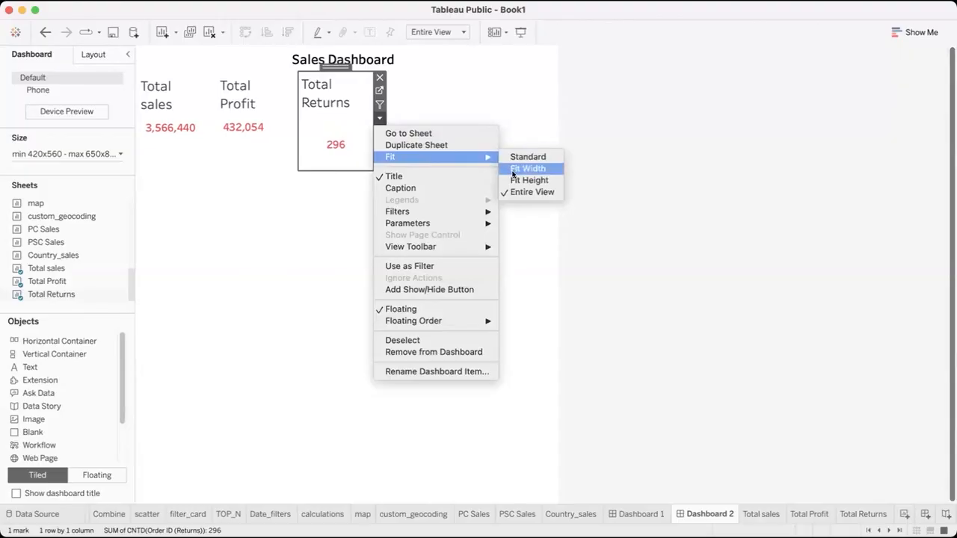
left_click(523, 168)
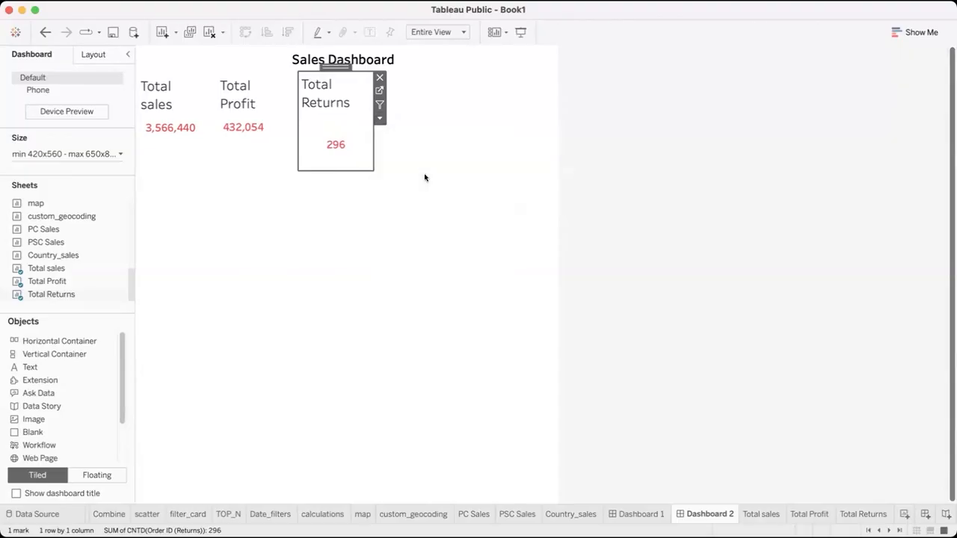
left_click(380, 118)
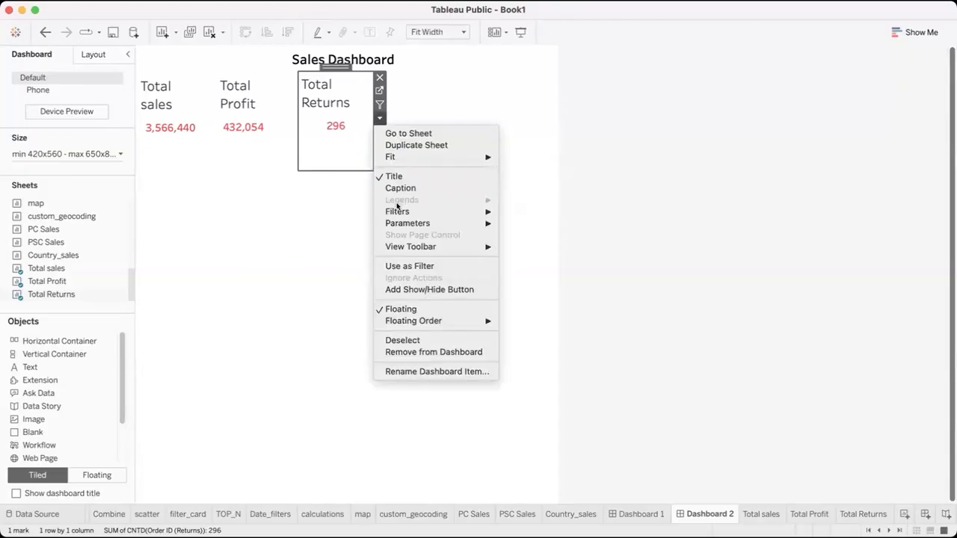
left_click(305, 273)
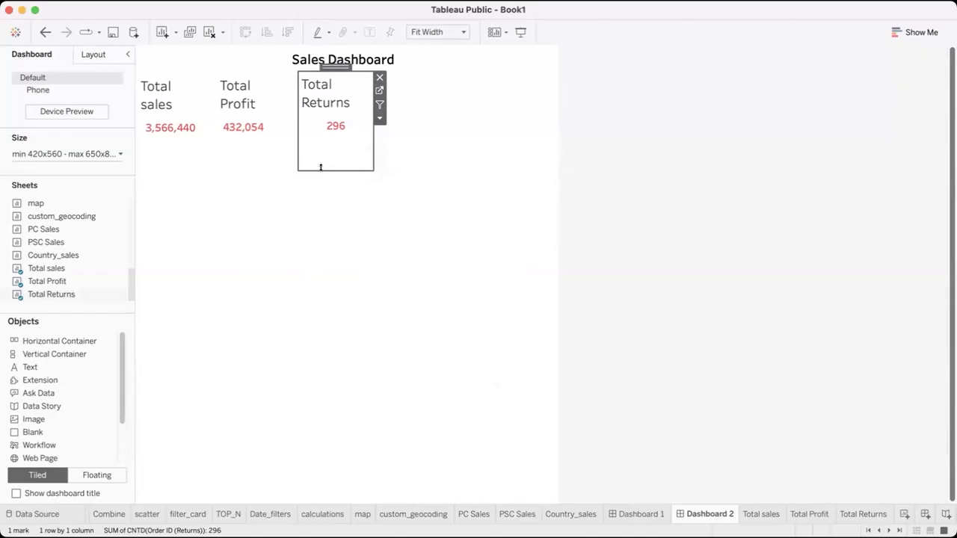
Shorten the Total Returns card to sit just below its value, and set the Total Profit card's fit to Fit Width
left_click_drag(330, 165, 330, 139)
left_click(390, 135)
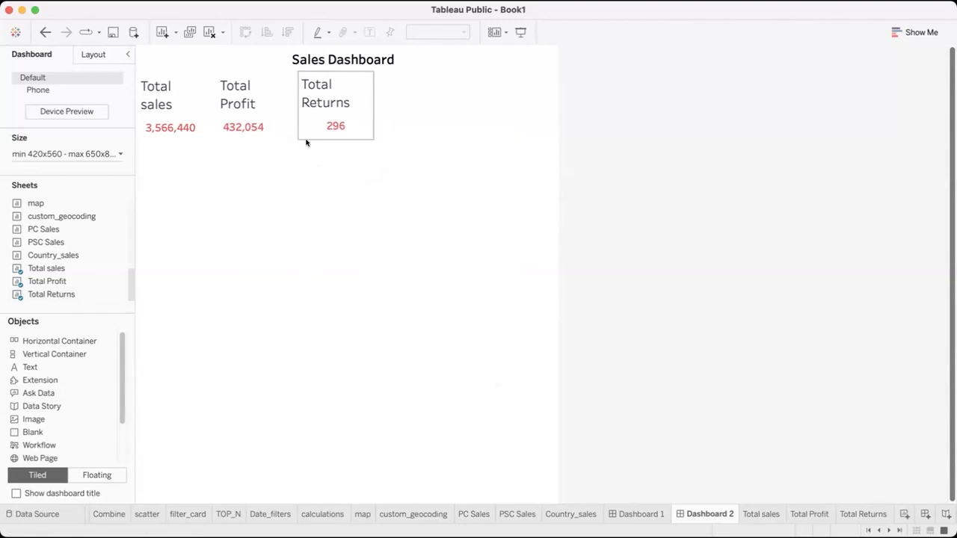
left_click(276, 125)
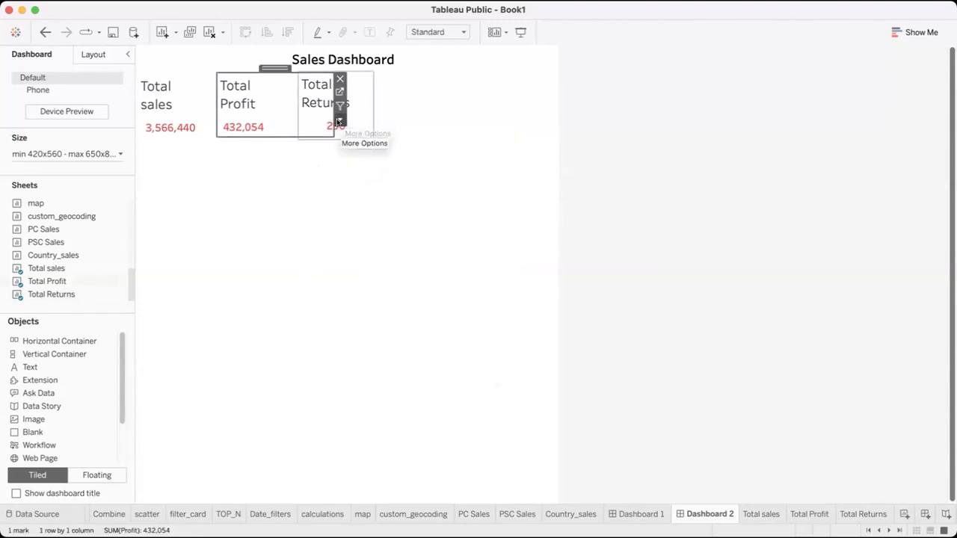
left_click(339, 120)
mouse_move(444, 159)
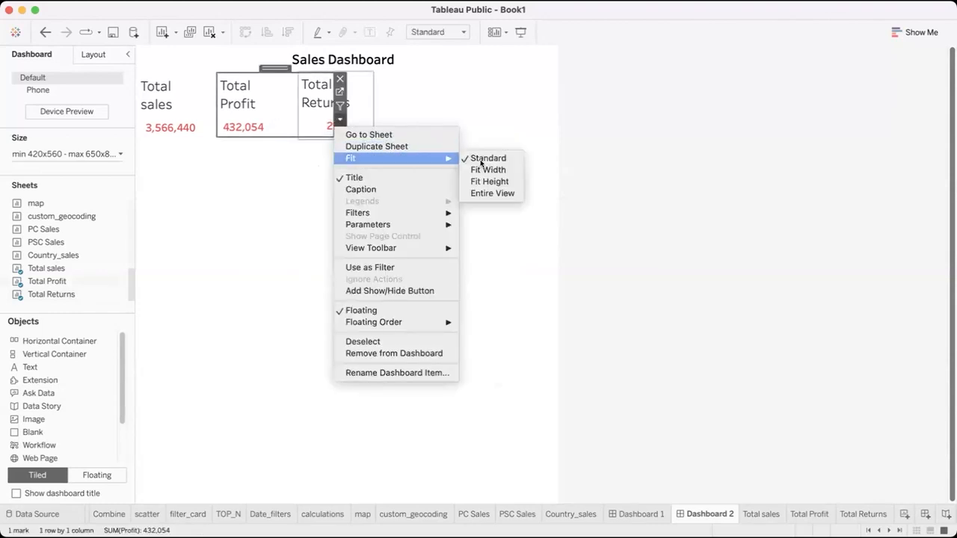
left_click(485, 169)
left_click(292, 150)
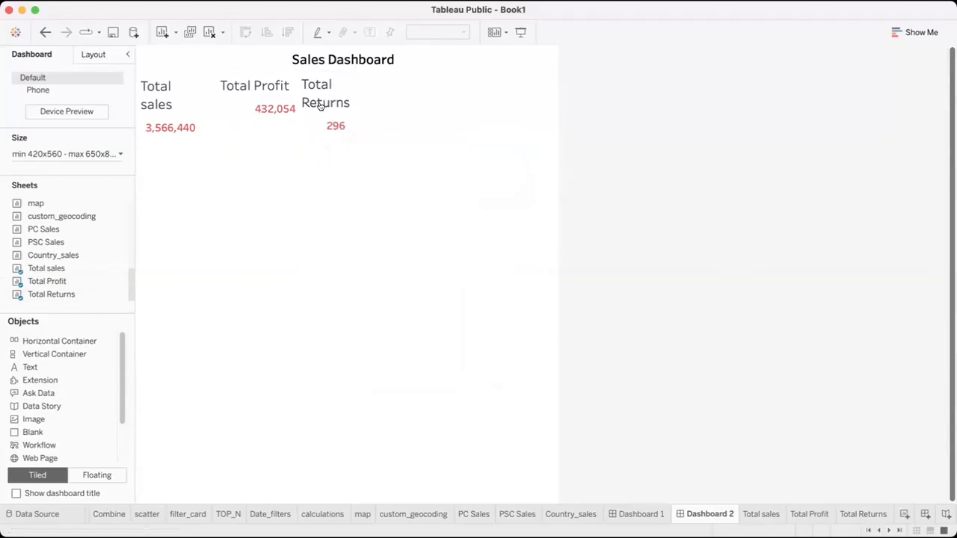
Move the Total Returns card further away from the Total Profit card to widen the gap between them
left_click(321, 104)
left_click_drag(336, 67, 360, 65)
left_click(277, 90)
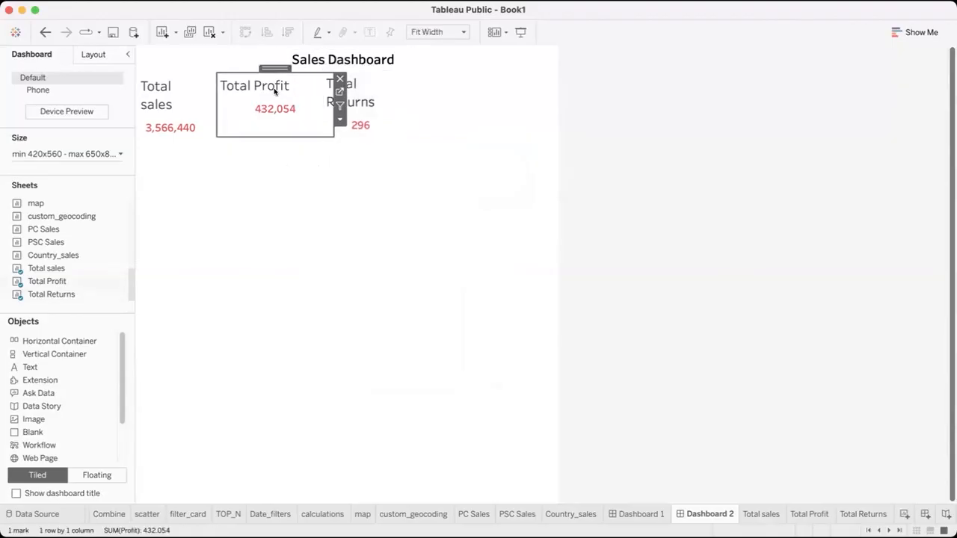
Set the fit of the Total sales card to Fit Width
left_click(214, 109)
left_click(224, 119)
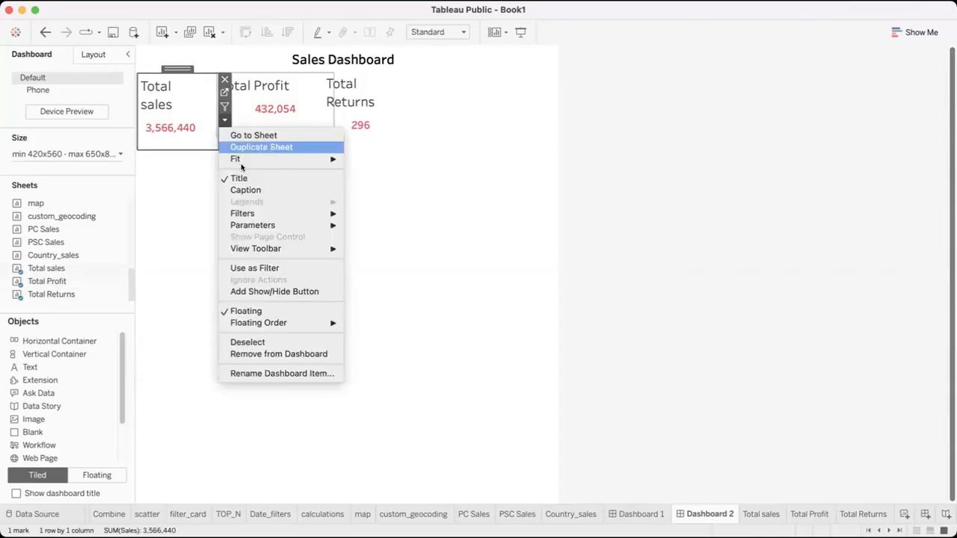
mouse_move(277, 158)
left_click(371, 170)
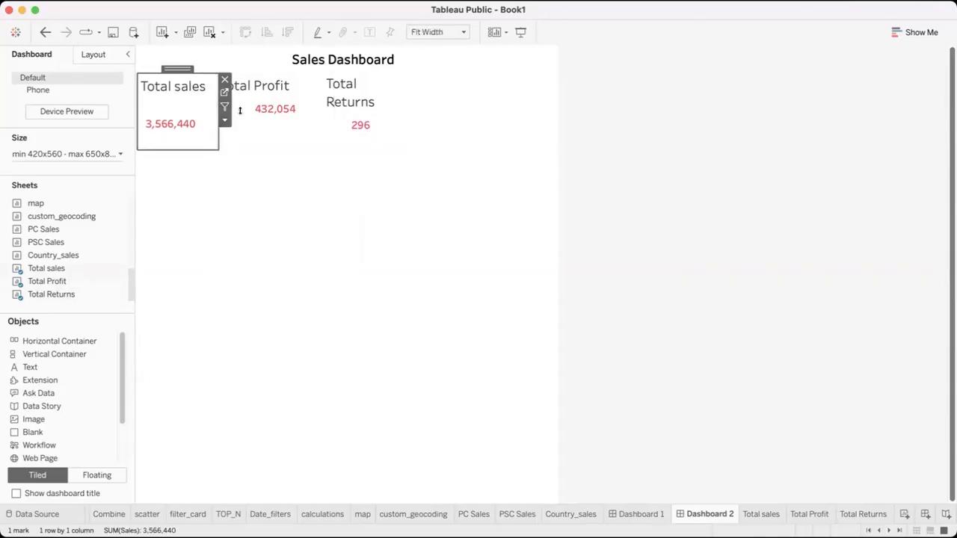
left_click(290, 152)
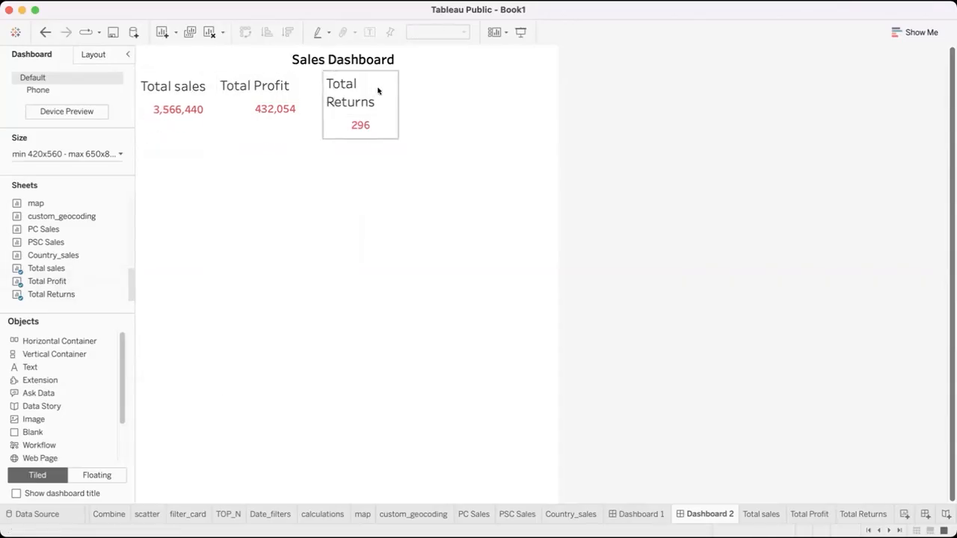
Widen the Total Returns card so its title fits on one line, and reduce the card's height slightly
left_click(389, 96)
left_click_drag(399, 112, 437, 109)
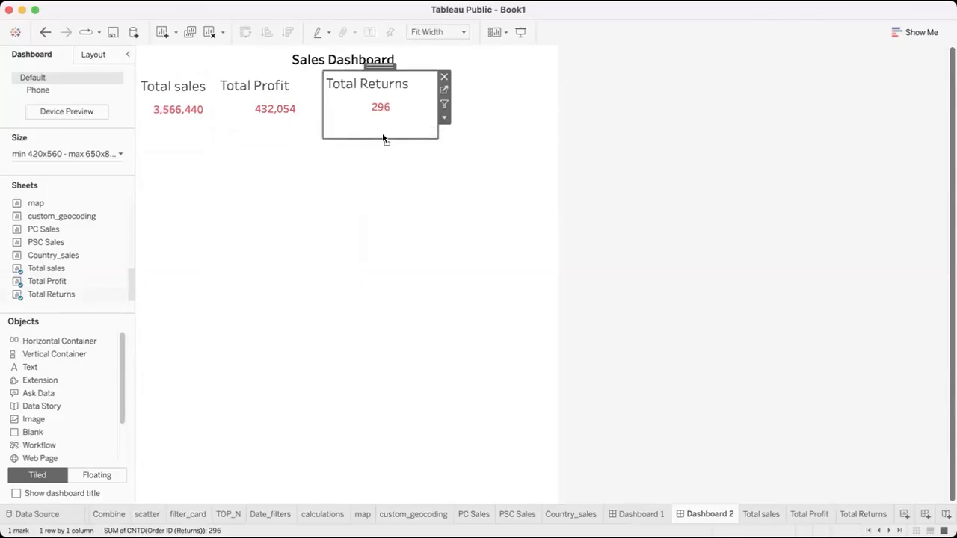
left_click_drag(383, 139, 382, 128)
left_click(357, 146)
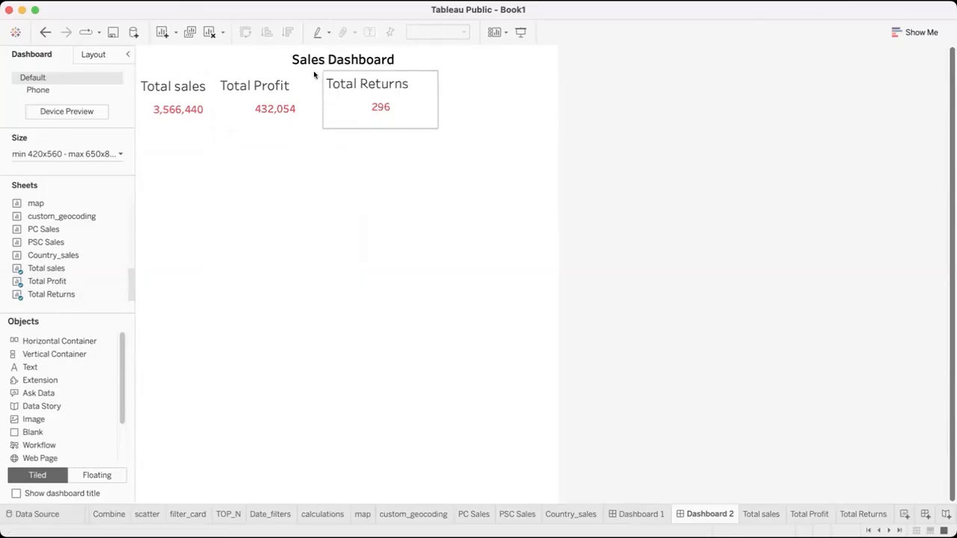
Nudge the Total Returns, Total sales and Total Profit cards so their titles and values line up in one row
left_click(408, 74)
mouse_move(377, 65)
left_mouse_down()
mouse_move(403, 68)
mouse_move(358, 68)
left_mouse_up()
left_click(273, 83)
left_click(192, 82)
left_click_drag(181, 62, 181, 60)
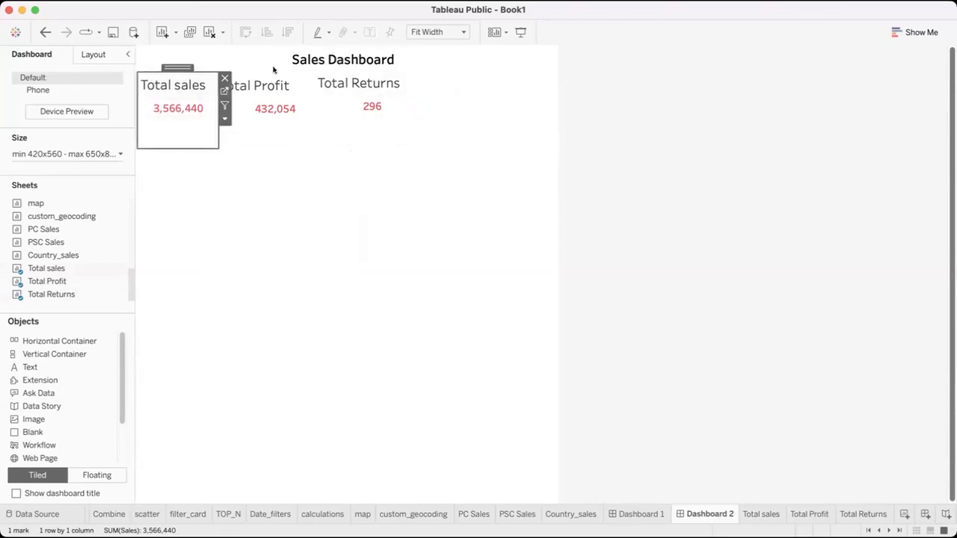
left_click(360, 80)
left_click_drag(363, 65, 365, 72)
left_click(287, 85)
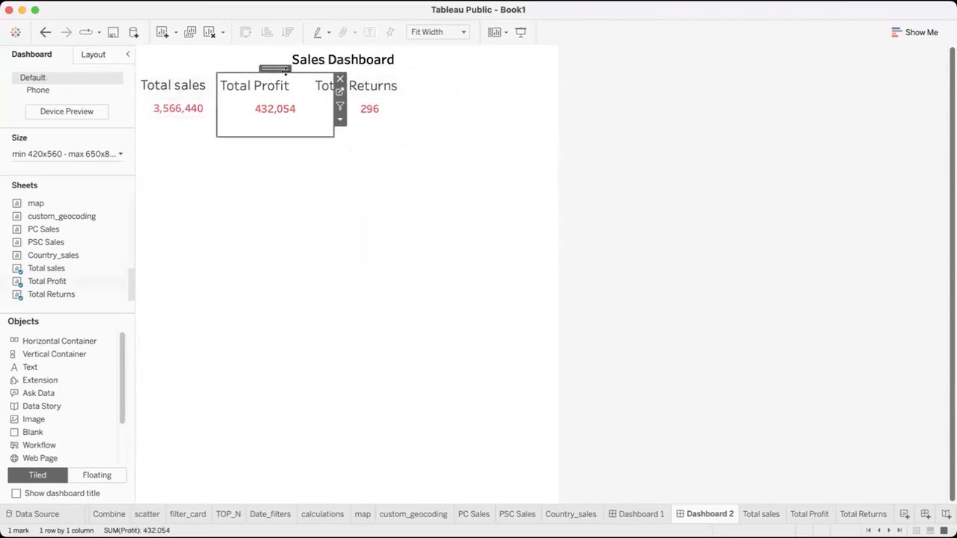
left_click_drag(279, 68, 281, 105)
left_click(306, 195)
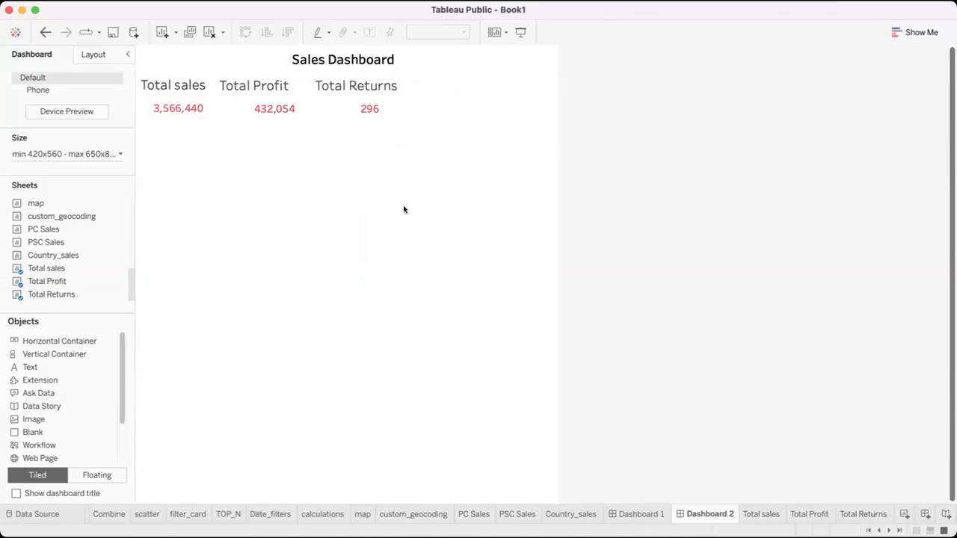
left_click(351, 104)
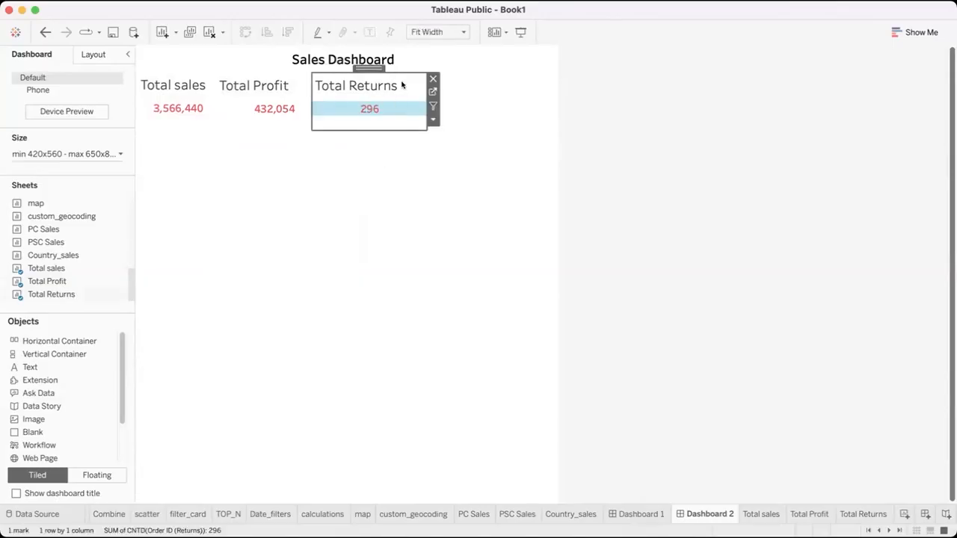
left_click(401, 153)
left_click(404, 87)
left_click(397, 114)
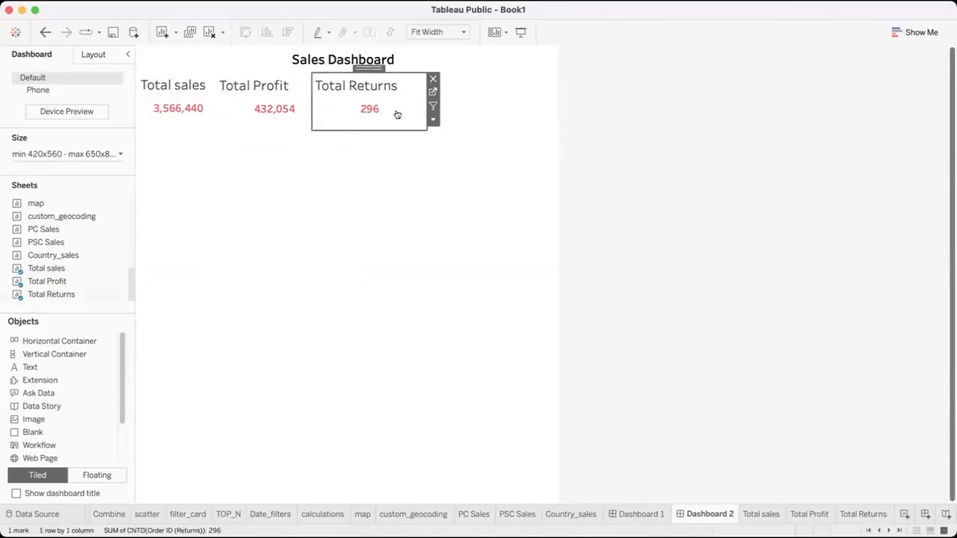
left_click(433, 119)
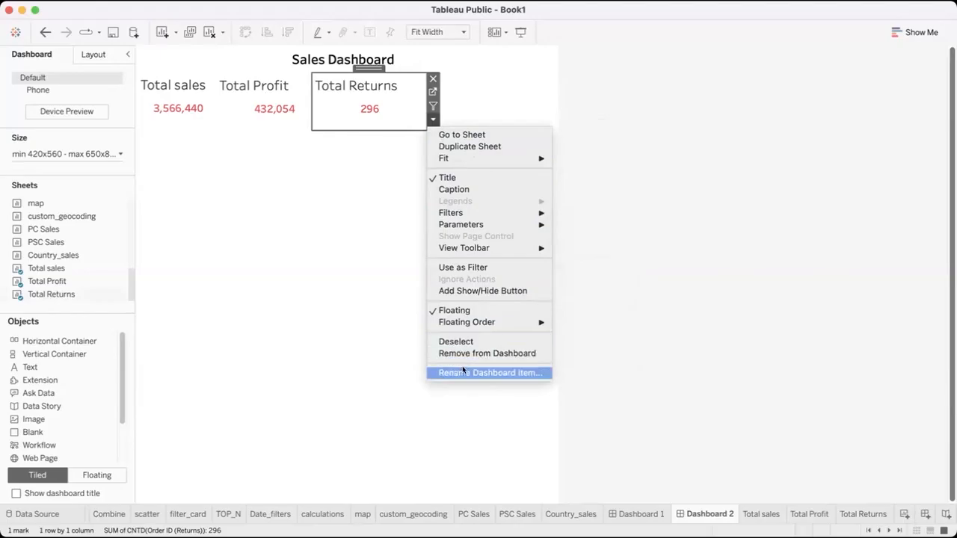
left_click(358, 195)
left_click(340, 108)
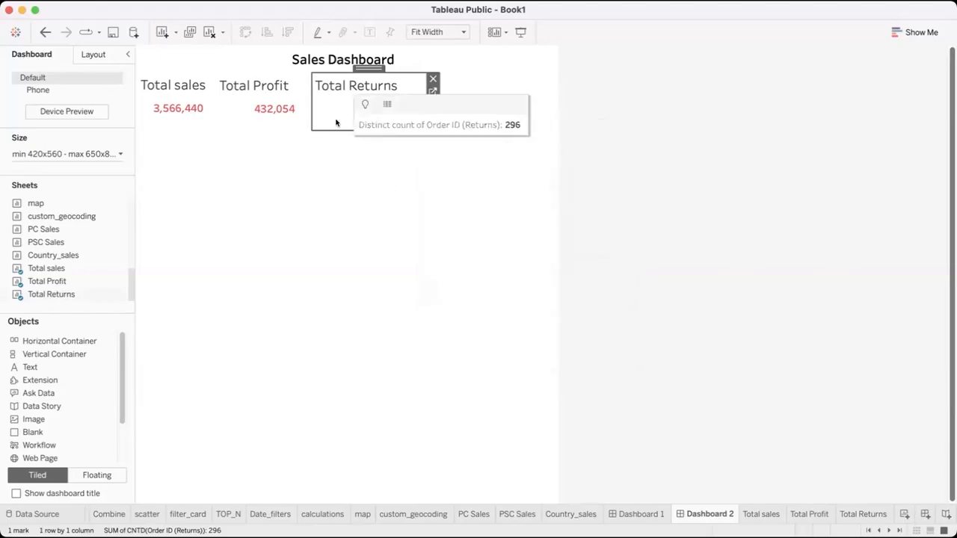
left_click(336, 123)
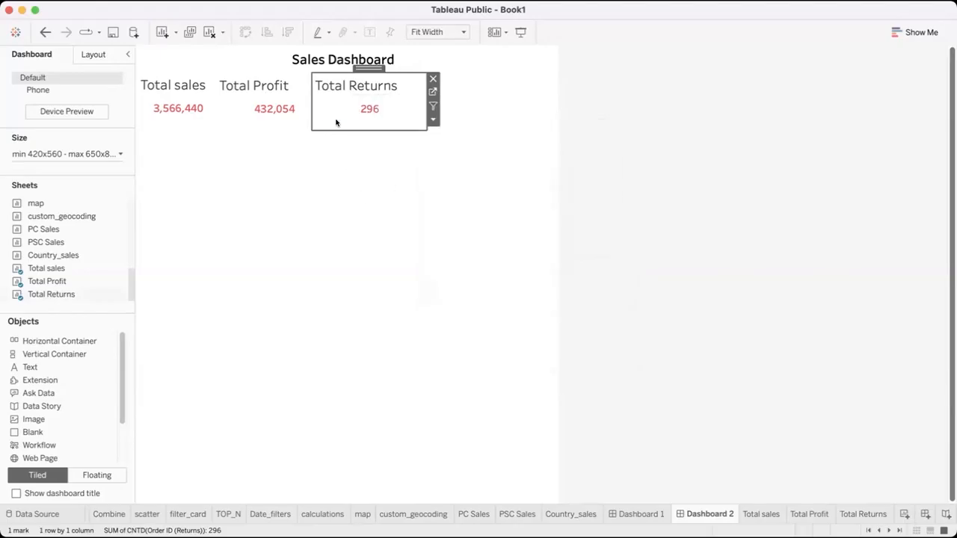
Center-align the sheet name in the title of the Total Returns card
double_click(402, 82)
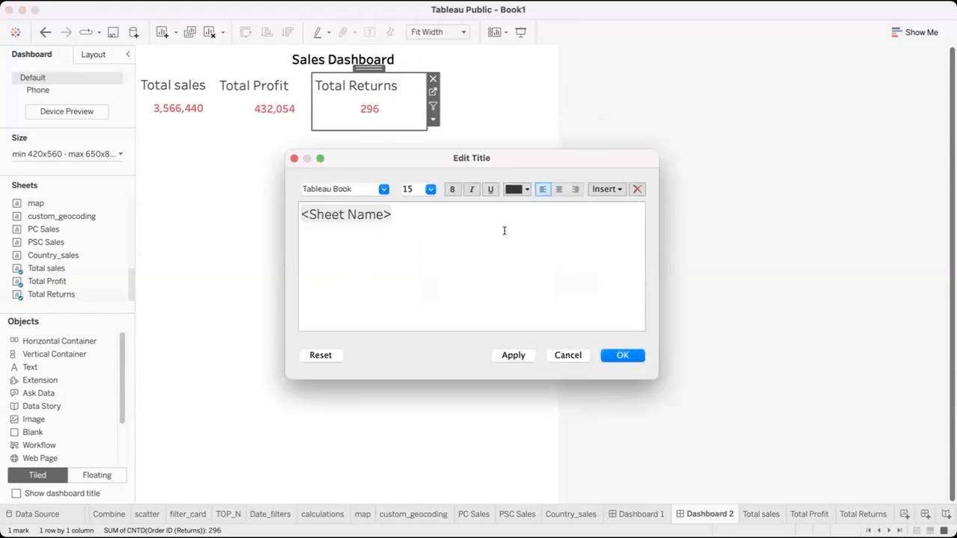
key("super+a")
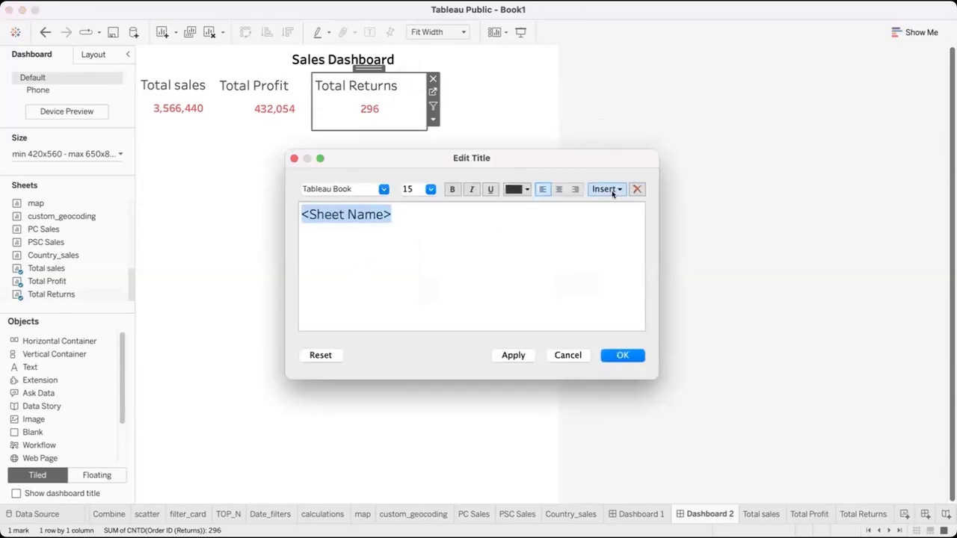
left_click(612, 190)
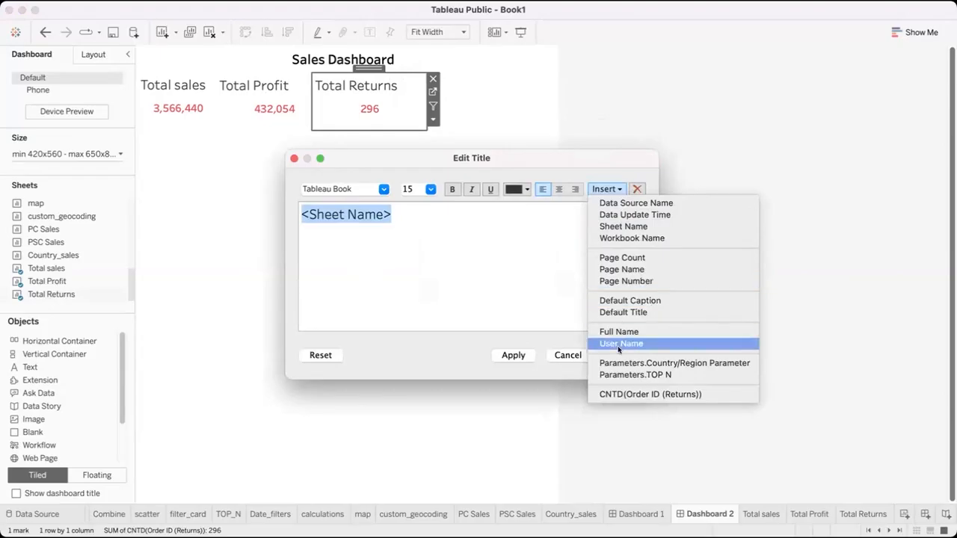
left_click(493, 177)
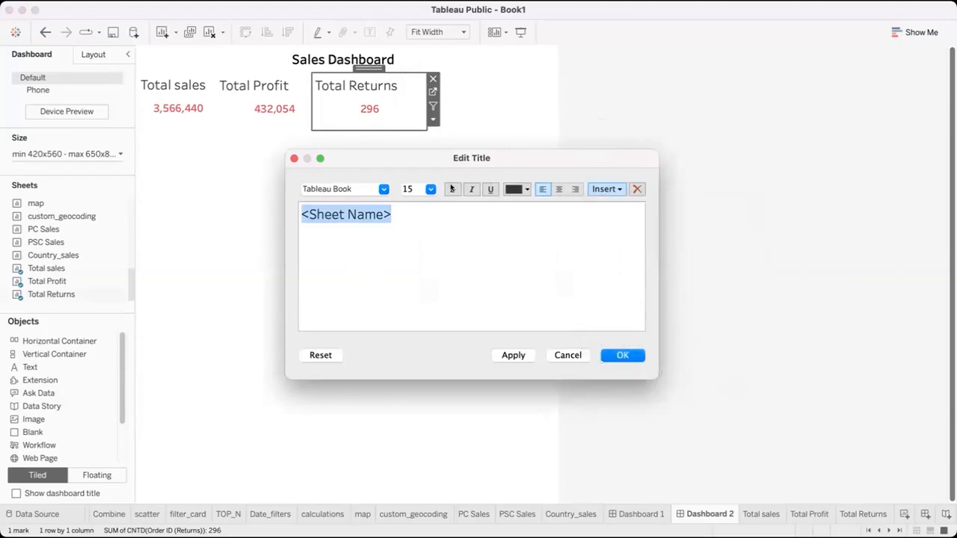
left_click(558, 189)
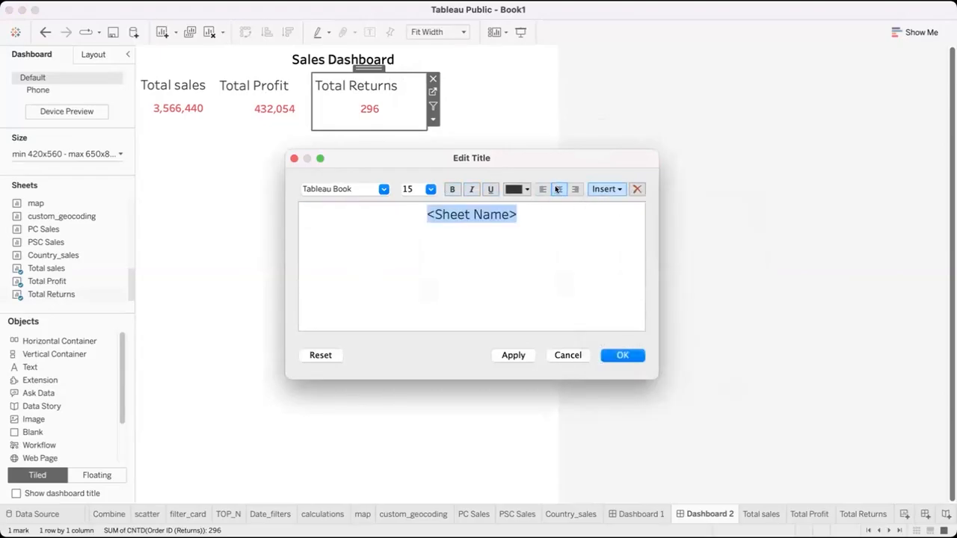
left_click(621, 357)
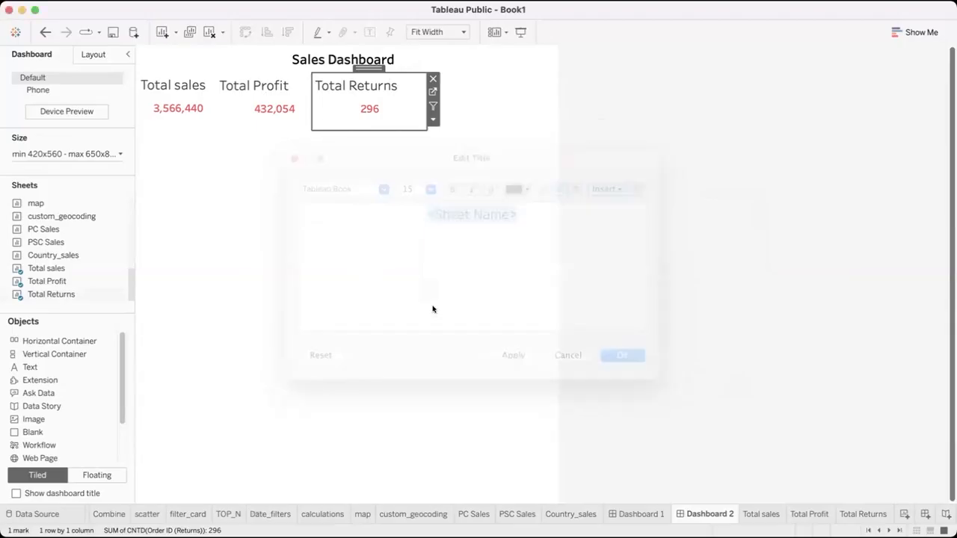
left_click(247, 82)
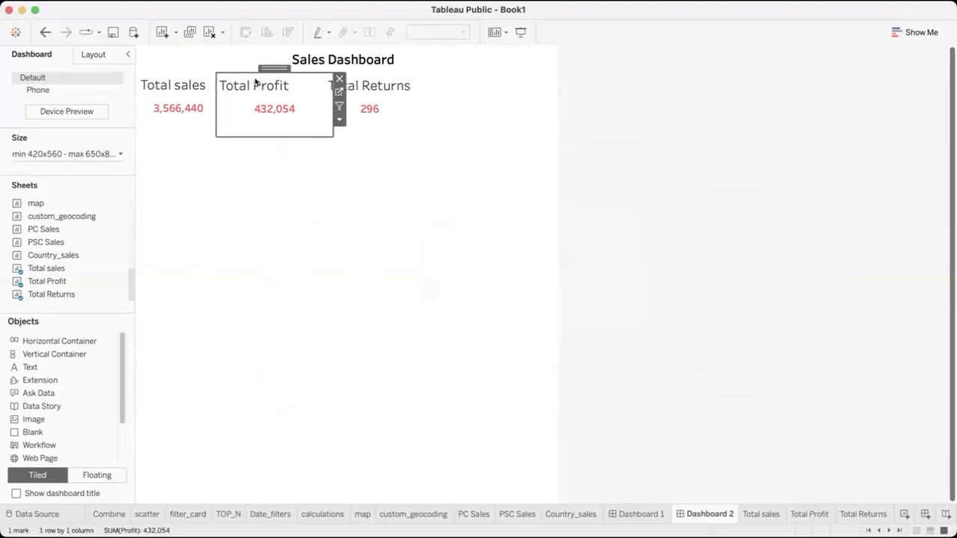
left_click(339, 118)
left_click(293, 127)
left_click(315, 109)
left_click(293, 130)
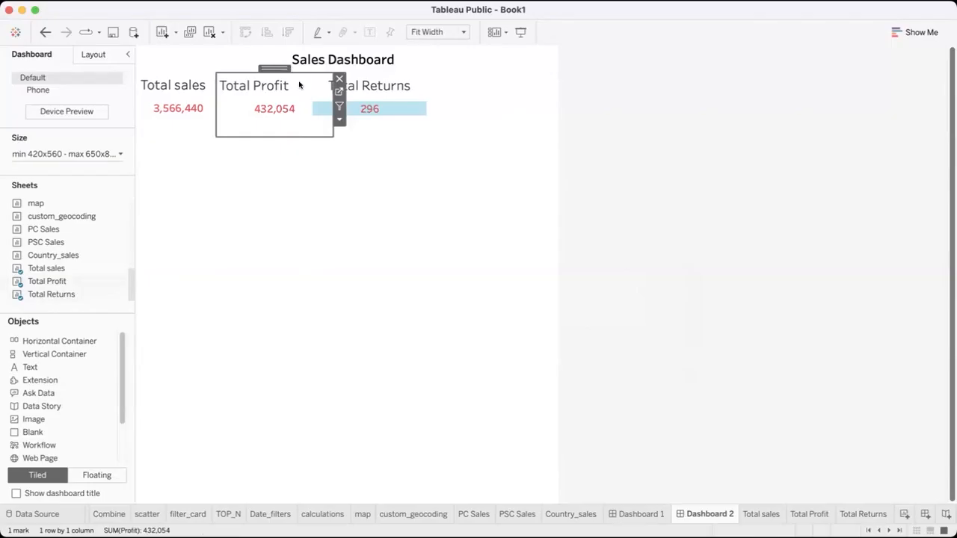
Center-align the sheet name in the title of the Total Profit card
double_click(300, 86)
key("super+a")
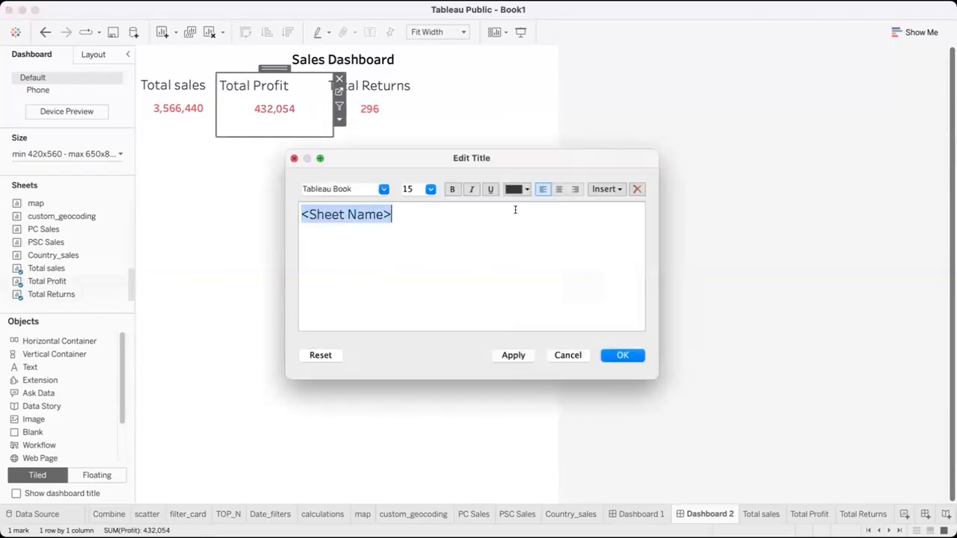
left_click(559, 189)
left_click(625, 355)
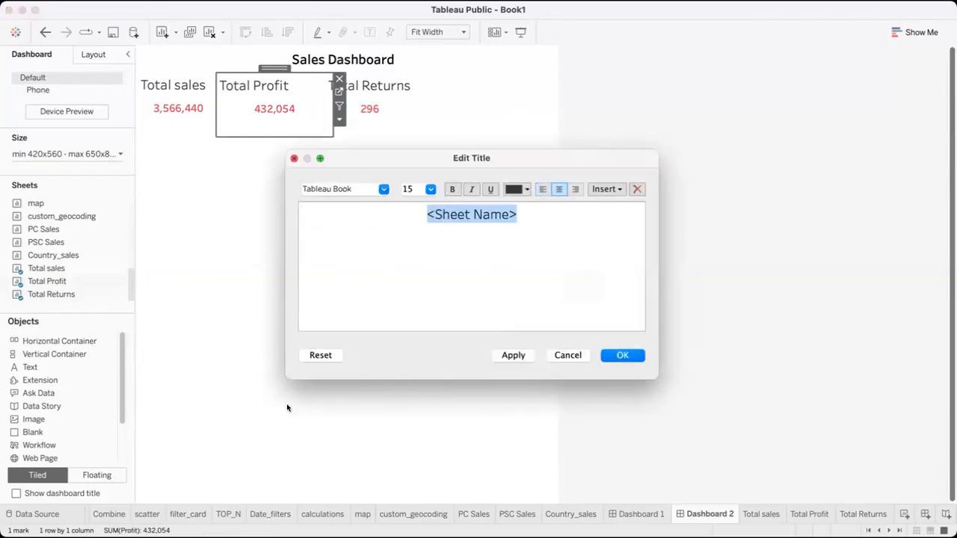
left_click(287, 280)
Center-align the sheet name in the title of the Total sales card
left_click(183, 141)
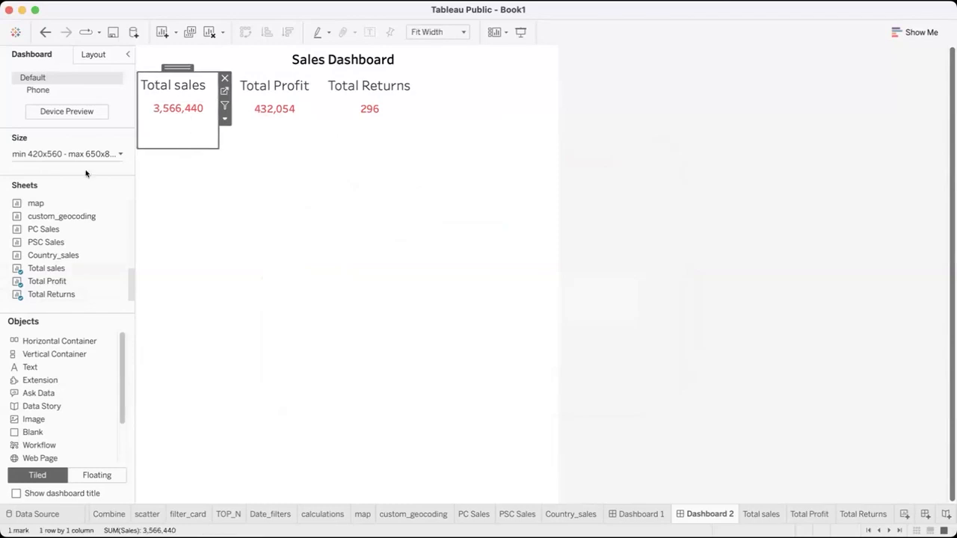
double_click(208, 91)
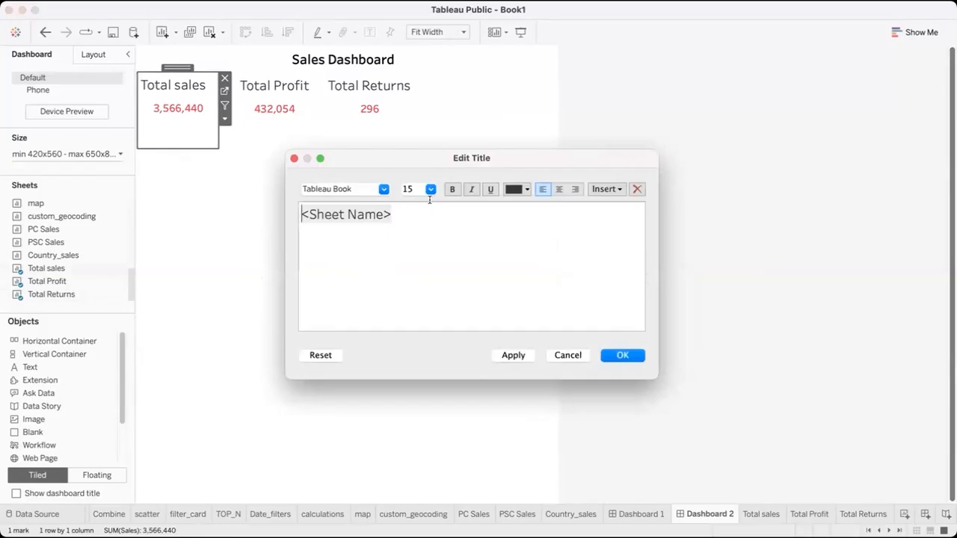
key("super+a")
left_click(559, 190)
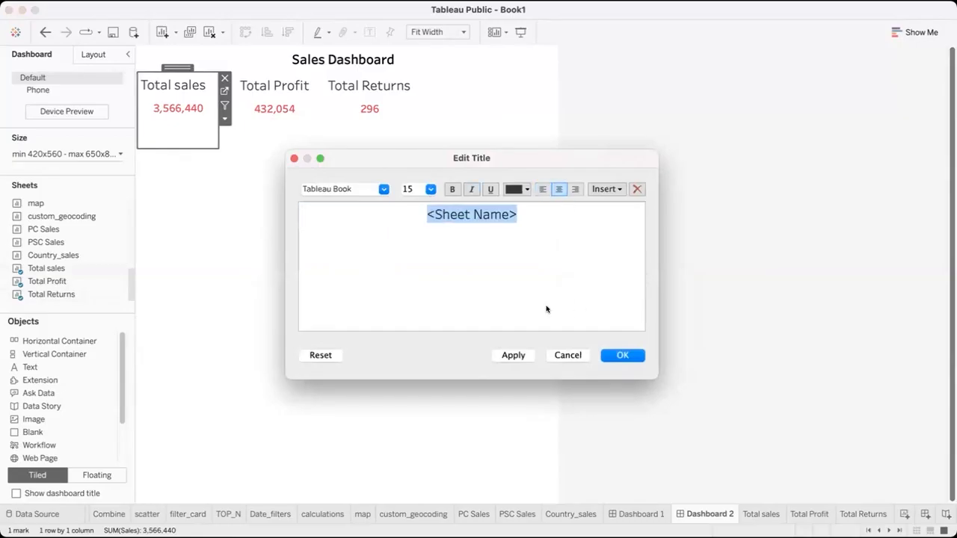
left_click(623, 355)
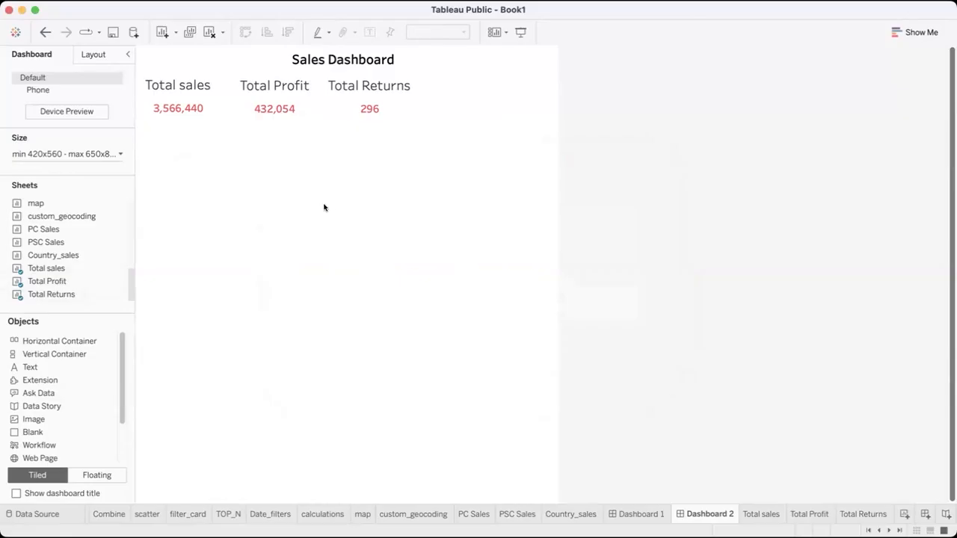
Shift the Total Returns card slightly away from the Total Profit card and a little lower
left_click(370, 78)
left_click_drag(374, 67, 381, 74)
left_click(235, 137)
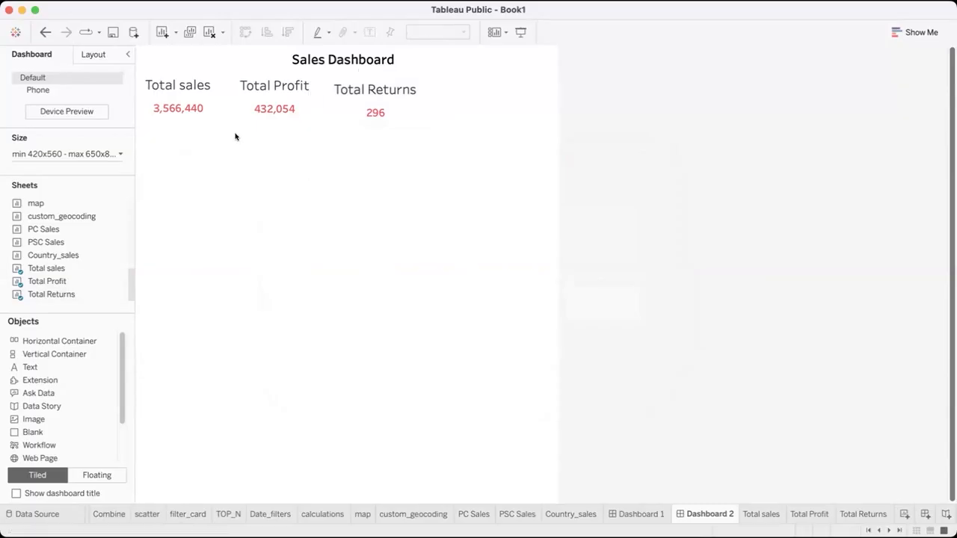
Add a floating horizontal container and shrink it to cover only the Total sales card
scroll(48, 433, "down", 3)
scroll(47, 431, "up", 3)
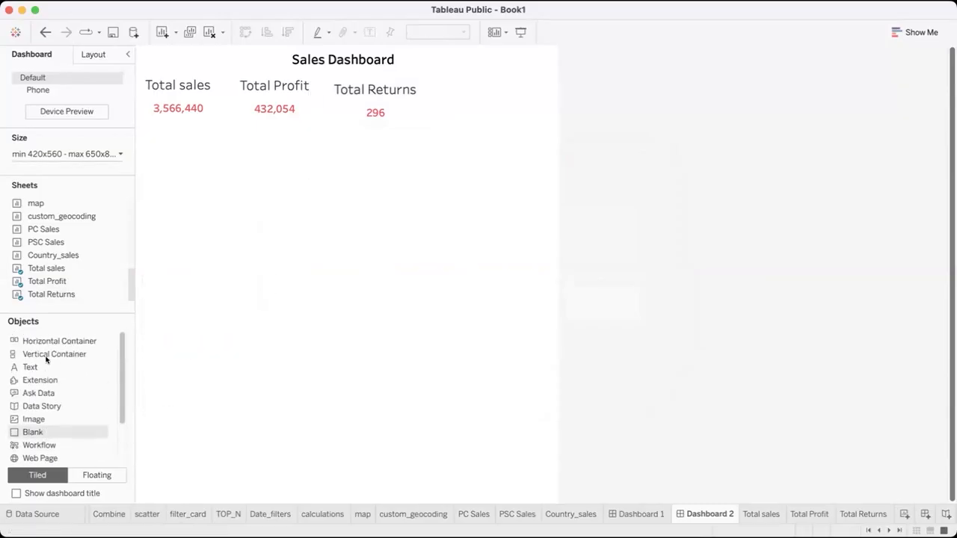
left_click(52, 342)
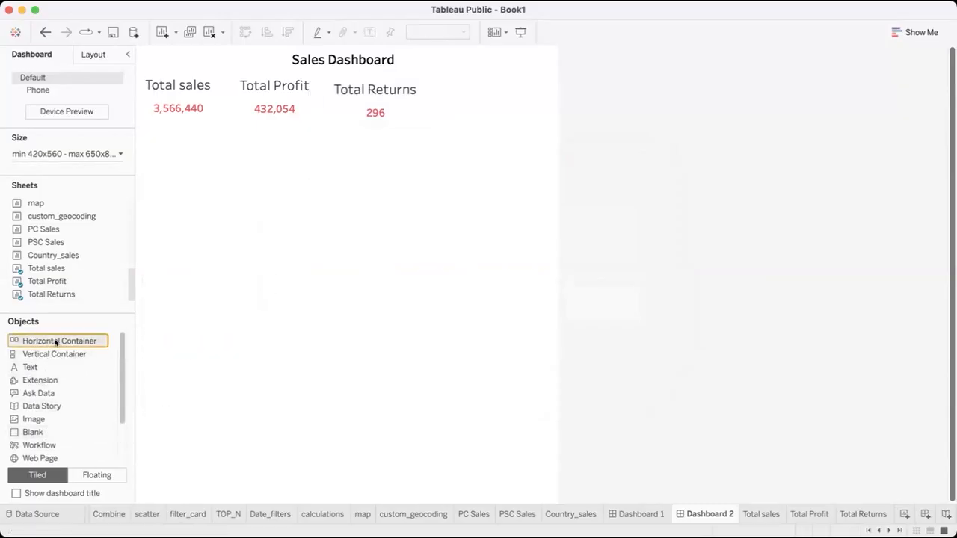
left_click_drag(354, 261, 212, 162)
left_click_drag(275, 154, 196, 61)
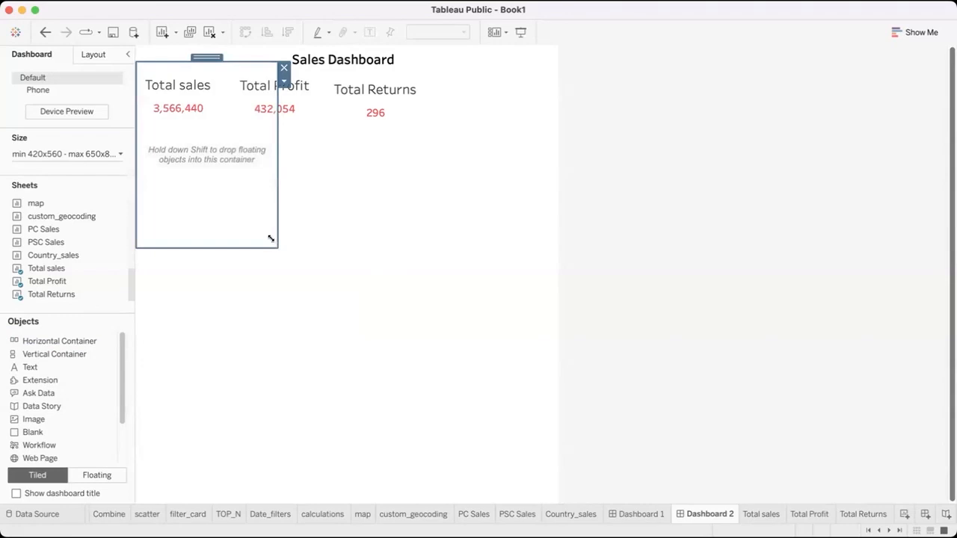
left_click_drag(277, 246, 233, 125)
left_click_drag(184, 60, 184, 62)
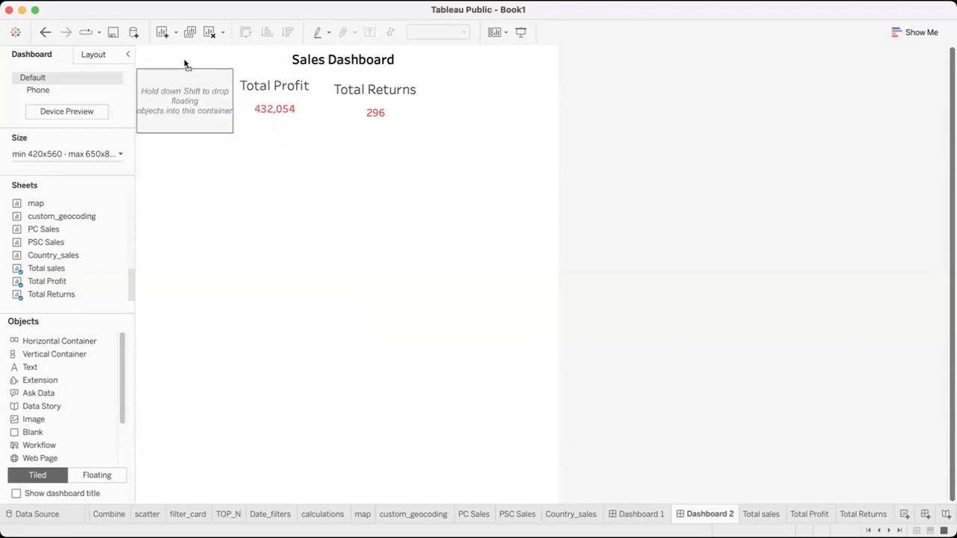
left_click(184, 159)
left_click(215, 102)
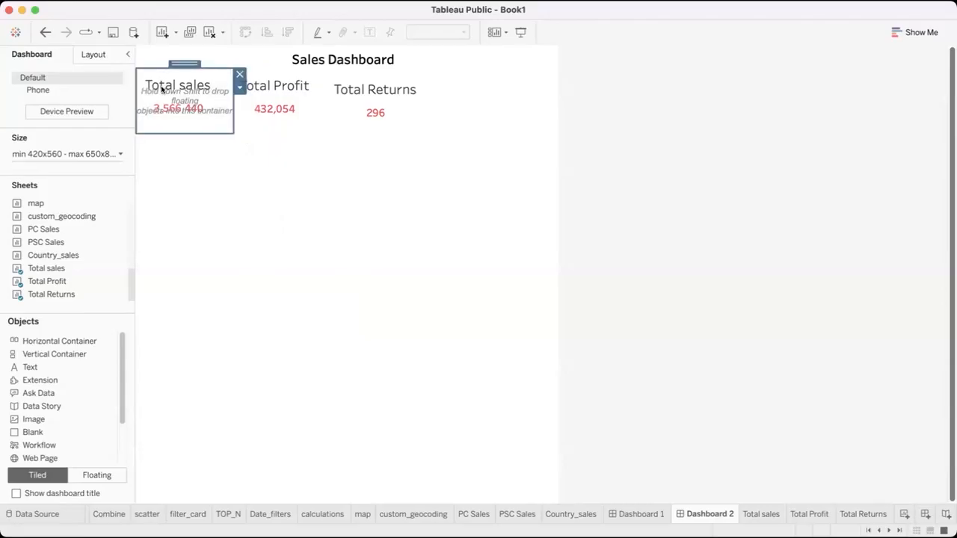
Move the Total sales card out of the way and put the empty container in its place beside Total Profit
left_click_drag(189, 162, 187, 218)
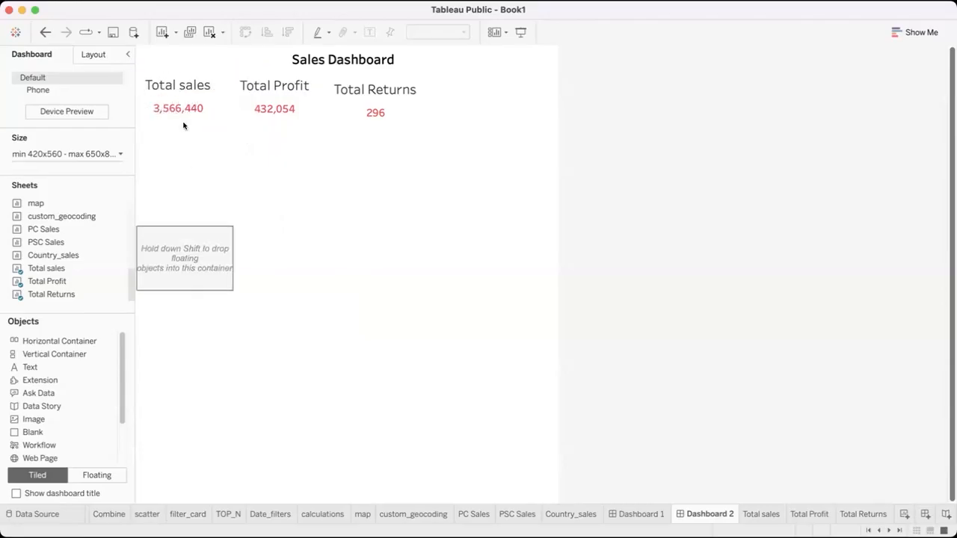
left_click(182, 102)
left_click_drag(180, 68, 430, 240)
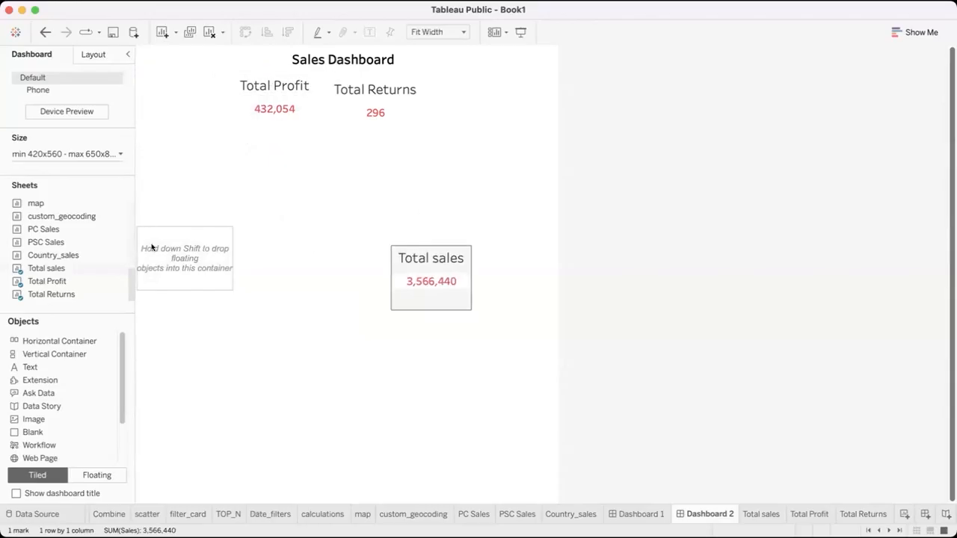
left_click(165, 247)
left_click_drag(189, 186, 184, 69)
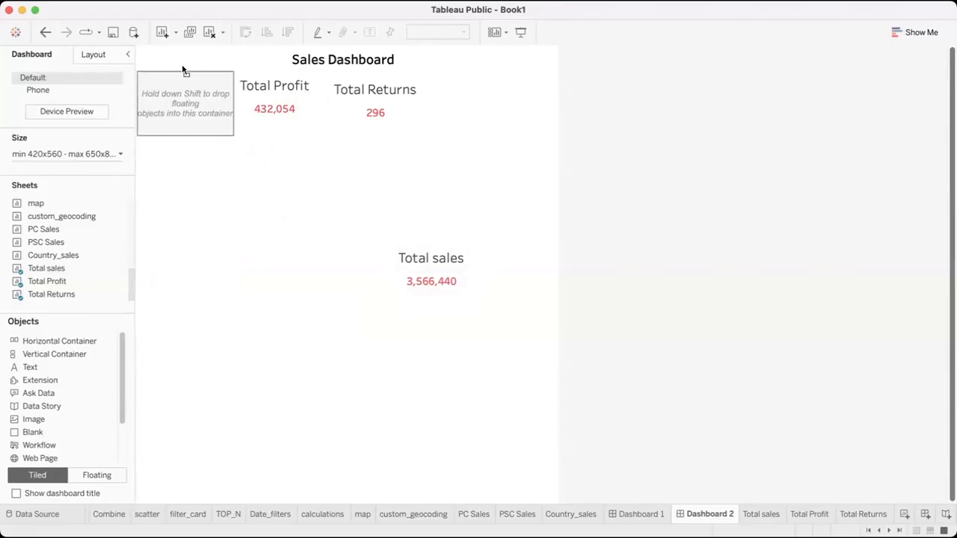
left_click(184, 69)
Place the floating Total sales card back over the empty horizontal container
left_click(434, 241)
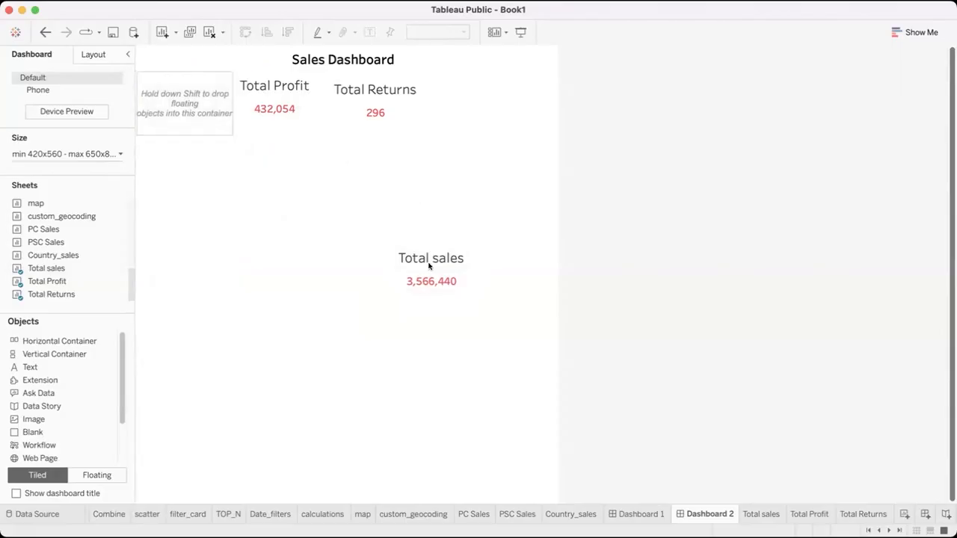
left_click(429, 266)
left_click_drag(427, 237, 182, 68)
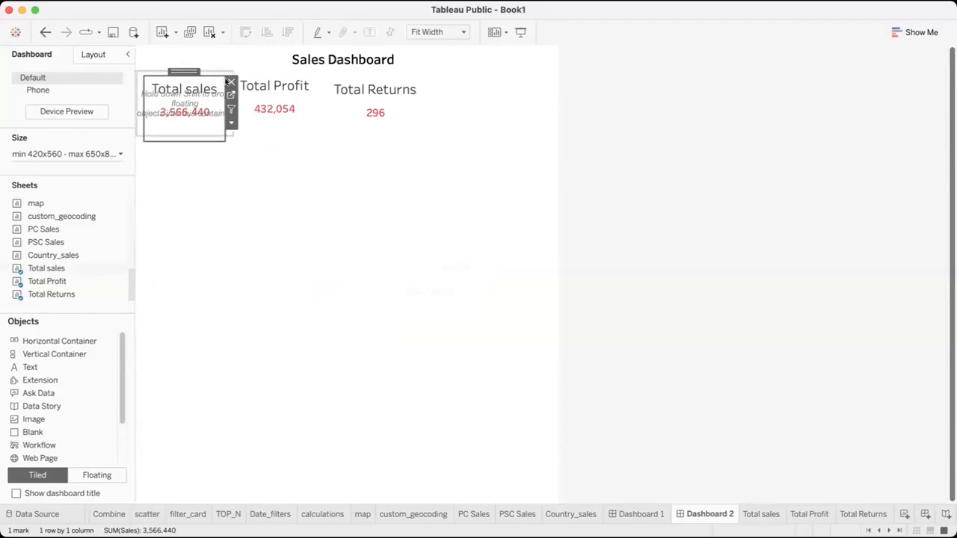
Replace the floating Total sales card with the Total sales sheet placed inside the horizontal container
left_click(231, 82)
mouse_move(45, 269)
left_click_drag(45, 269, 158, 100)
left_click(216, 152)
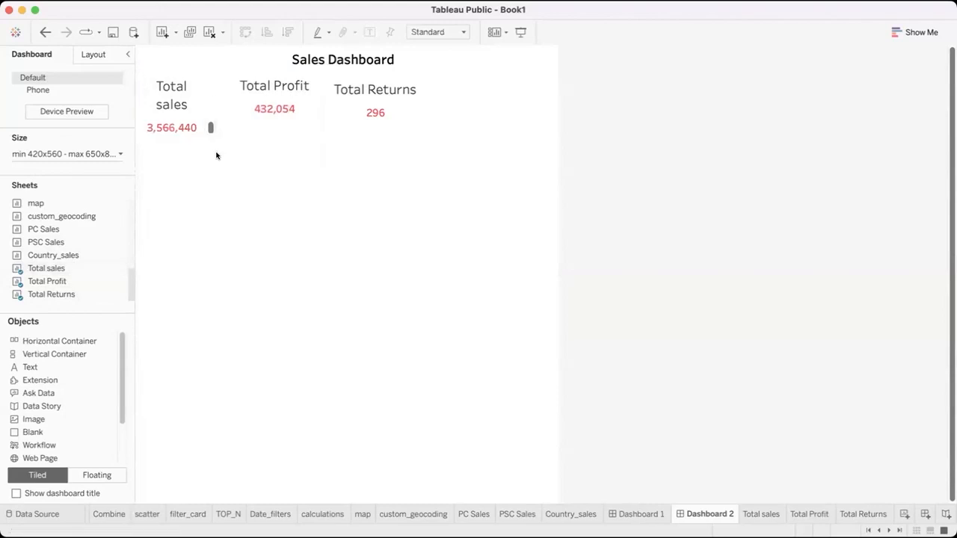
left_click(207, 126)
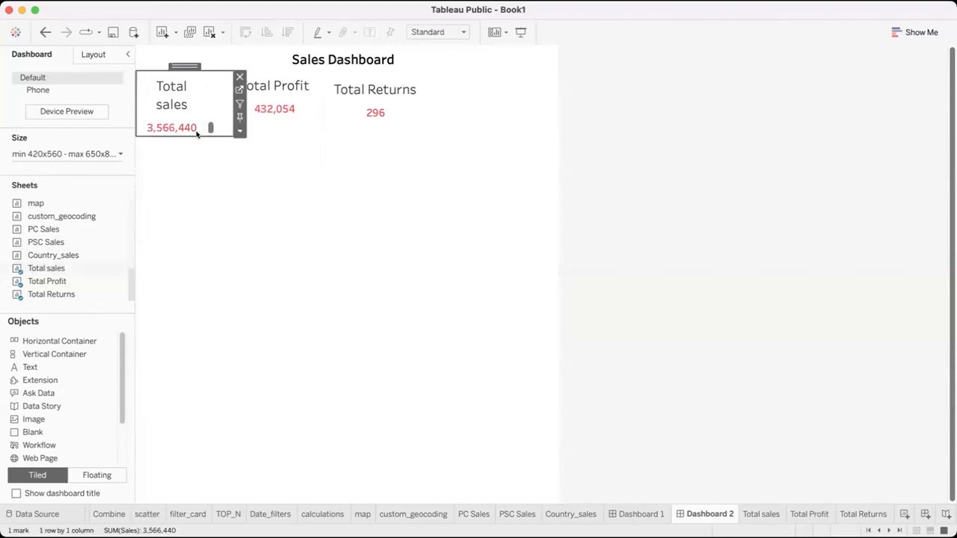
left_click(240, 131)
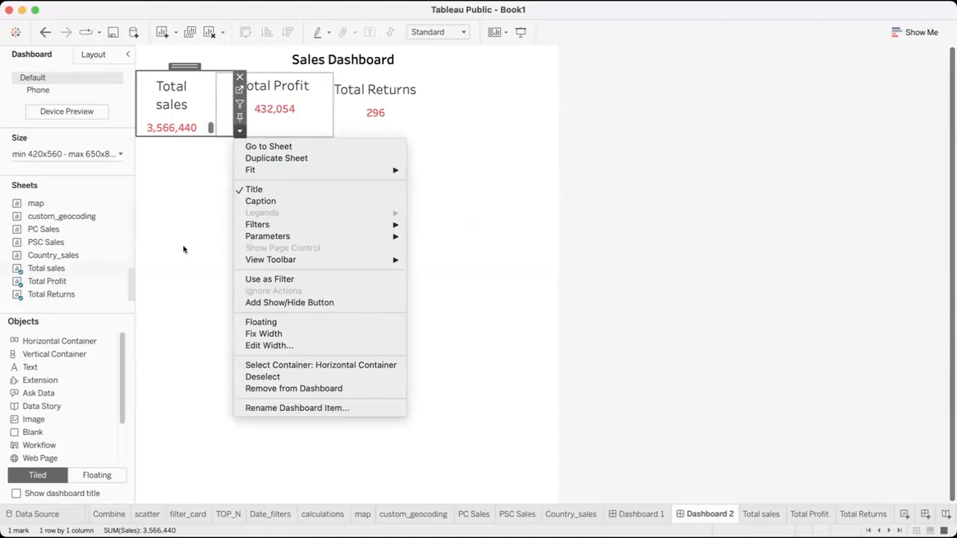
left_click(215, 189)
Undo the horizontal container and all related changes to the Total sales card
left_click(45, 32)
left_click(45, 32)
left_click(46, 27)
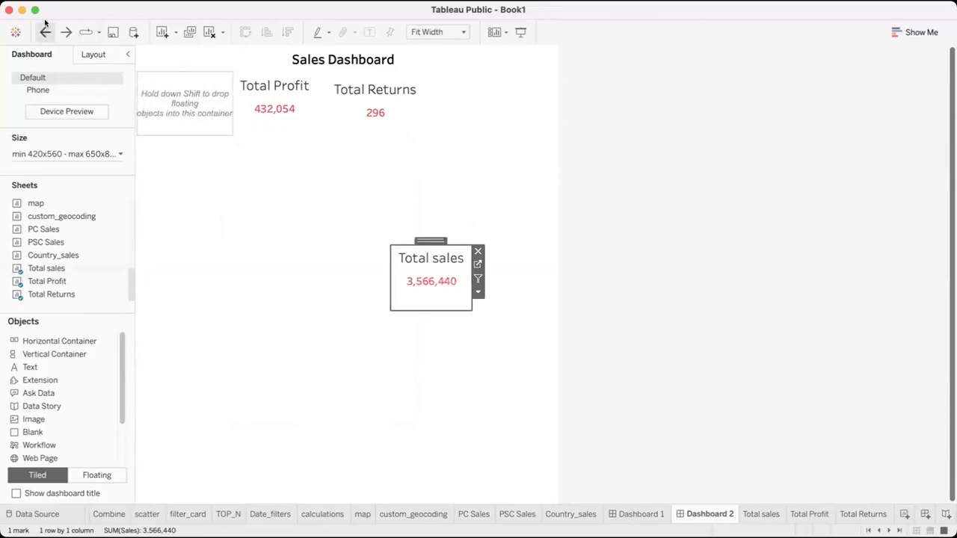
left_click(45, 32)
left_click(45, 31)
left_click(45, 31)
left_click(45, 32)
left_click(45, 31)
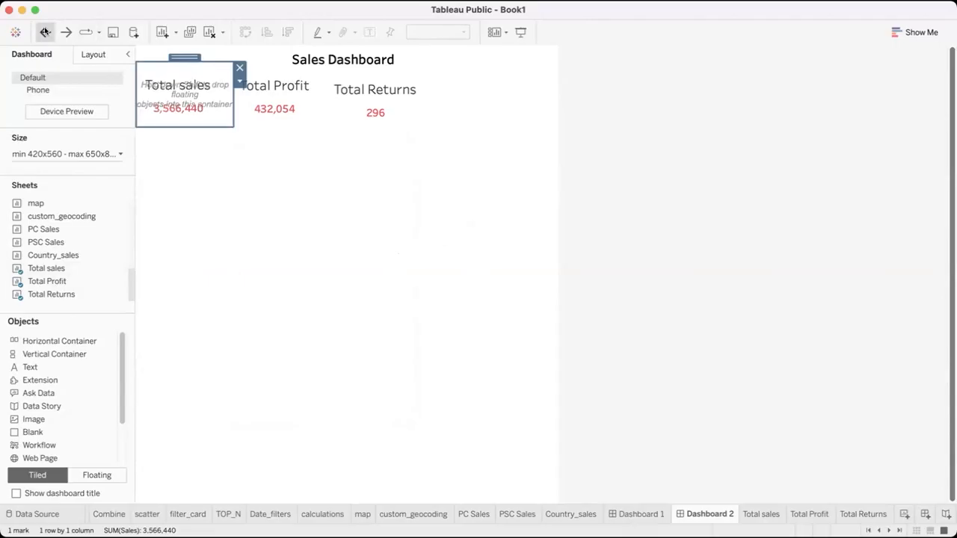
left_click(45, 31)
left_click(45, 32)
left_click(45, 32)
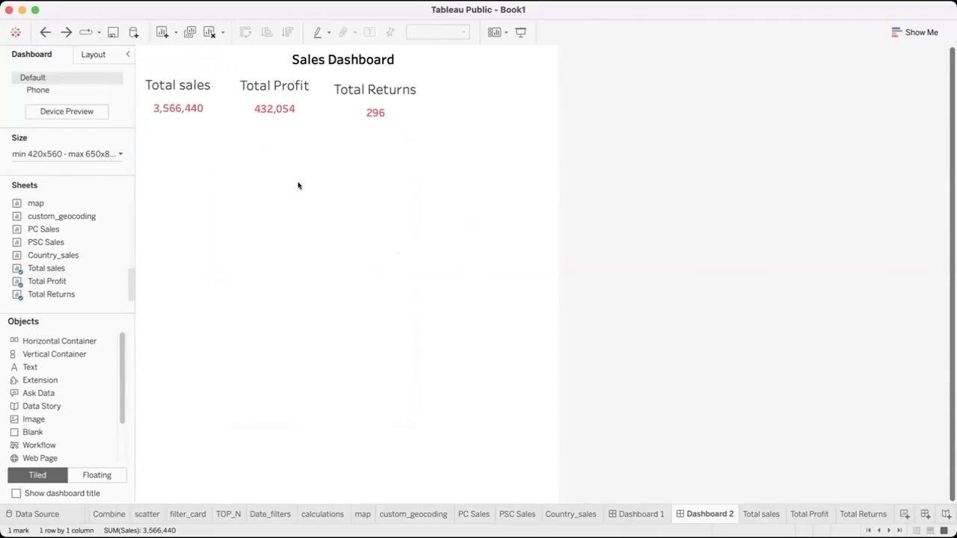
Raise the Total Returns card slightly to align it with the Total Profit card
left_click(383, 89)
left_click_drag(380, 73, 380, 68)
left_click(411, 204)
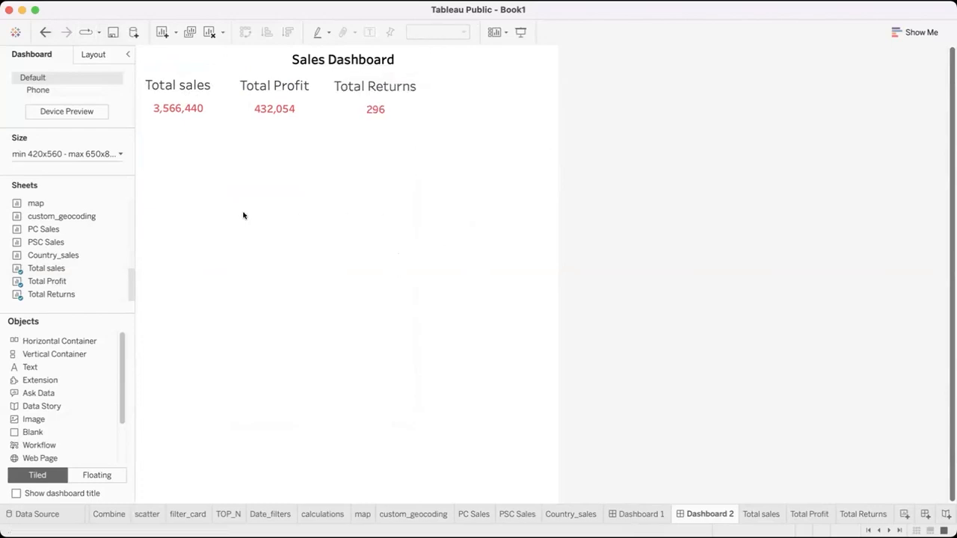
Add the Sales_trend sheet as a floating chart beneath the cards, enlarge it and nudge it toward the dashboard's left edge
scroll(55, 228, "up", 5)
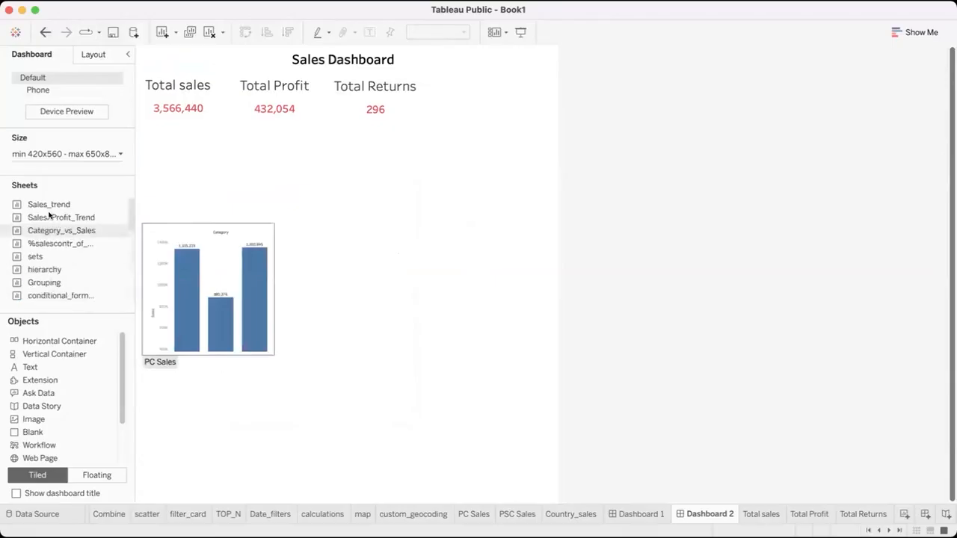
left_click_drag(49, 209, 237, 215)
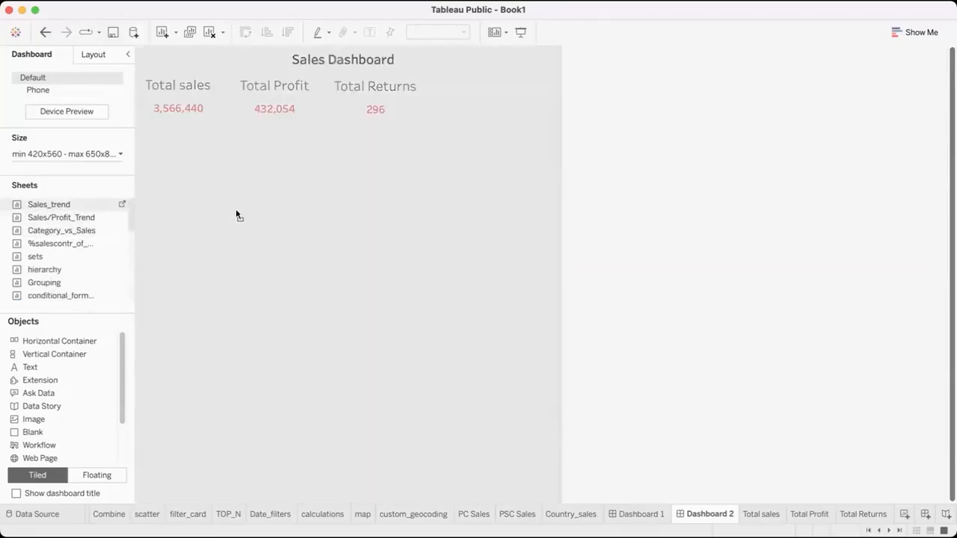
left_click_drag(237, 215, 143, 130)
left_click_drag(355, 331, 359, 329)
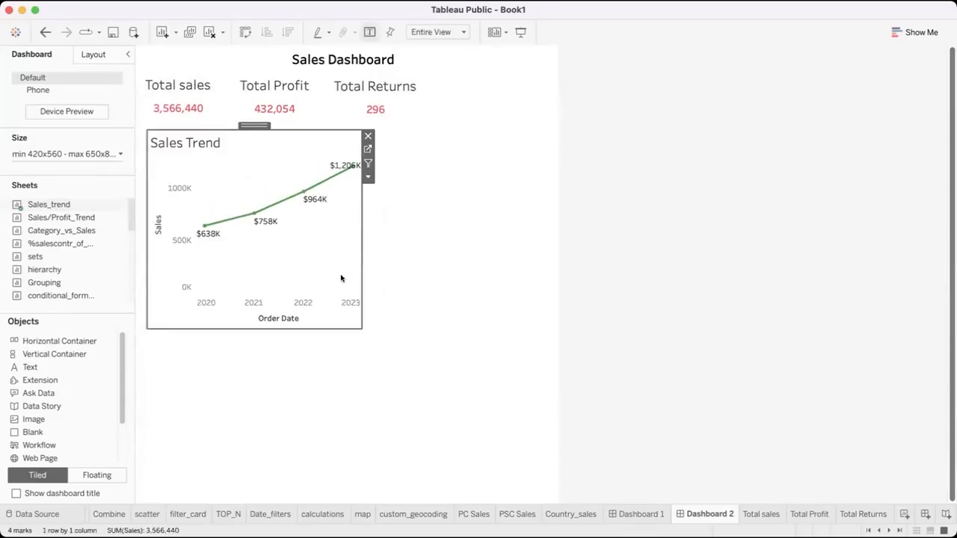
left_click(401, 200)
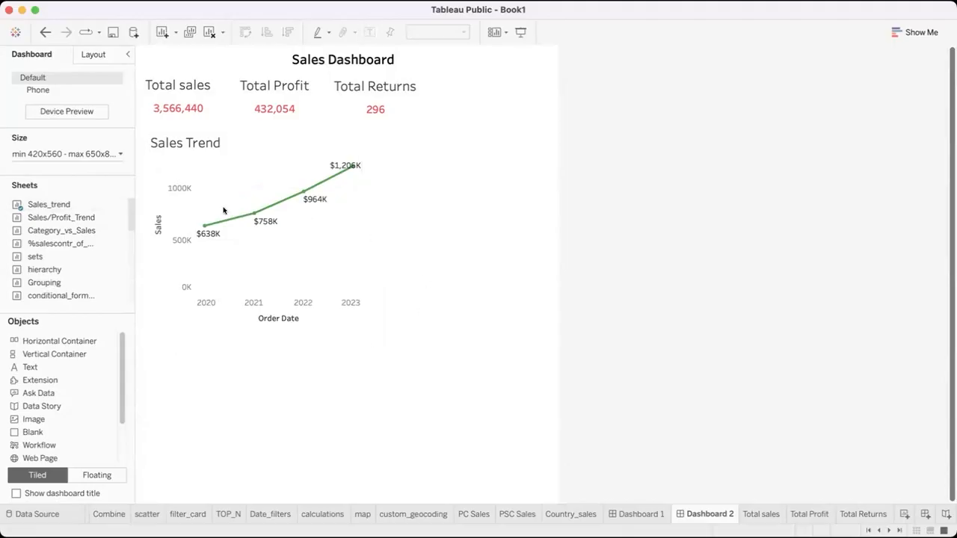
left_click(234, 136)
left_click_drag(246, 121, 240, 122)
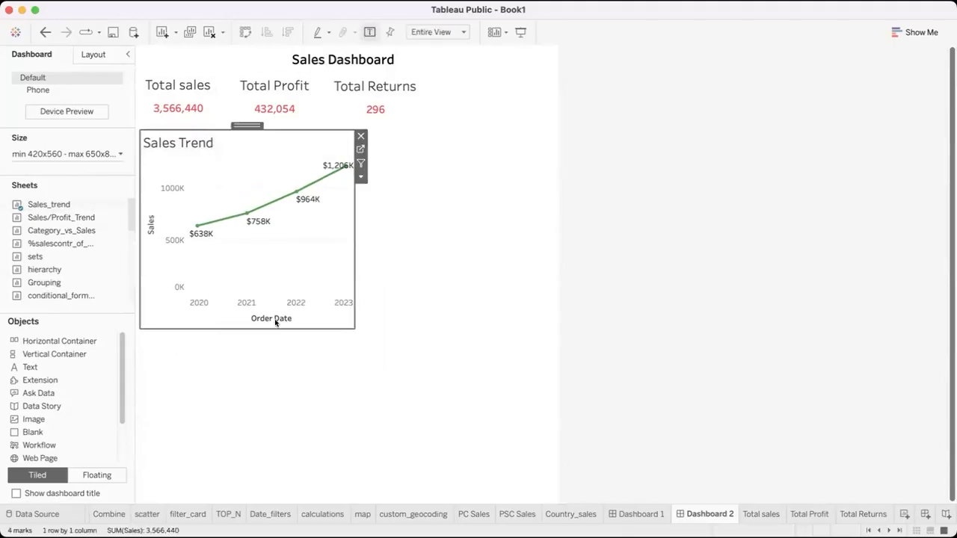
Expand the Order Date axis of the Sales Trend chart by one level and collapse it back to years
left_click(189, 310)
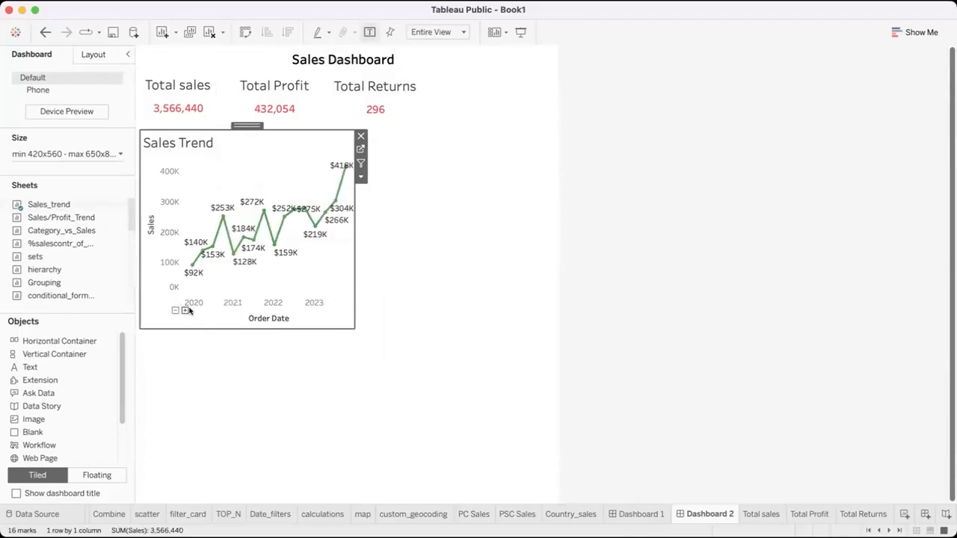
left_click(175, 310)
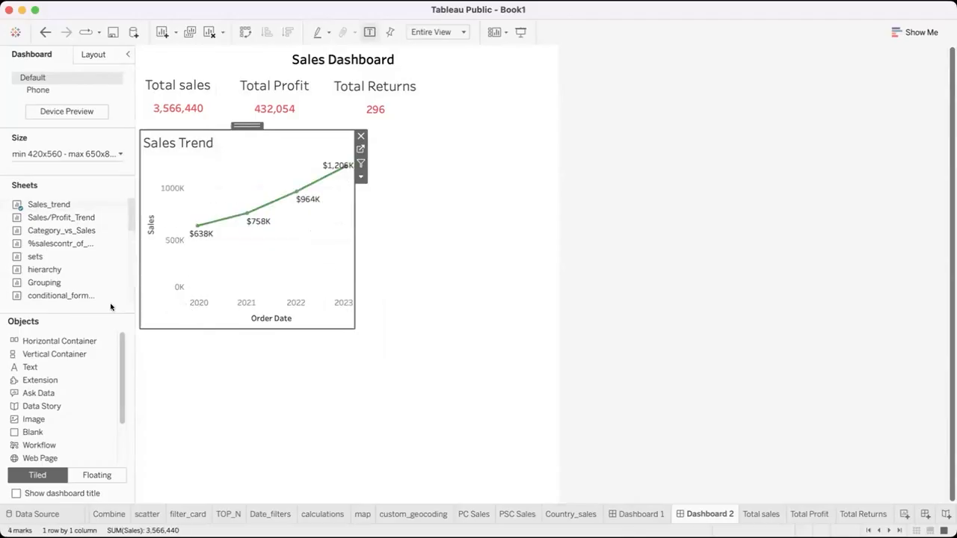
left_click(412, 262)
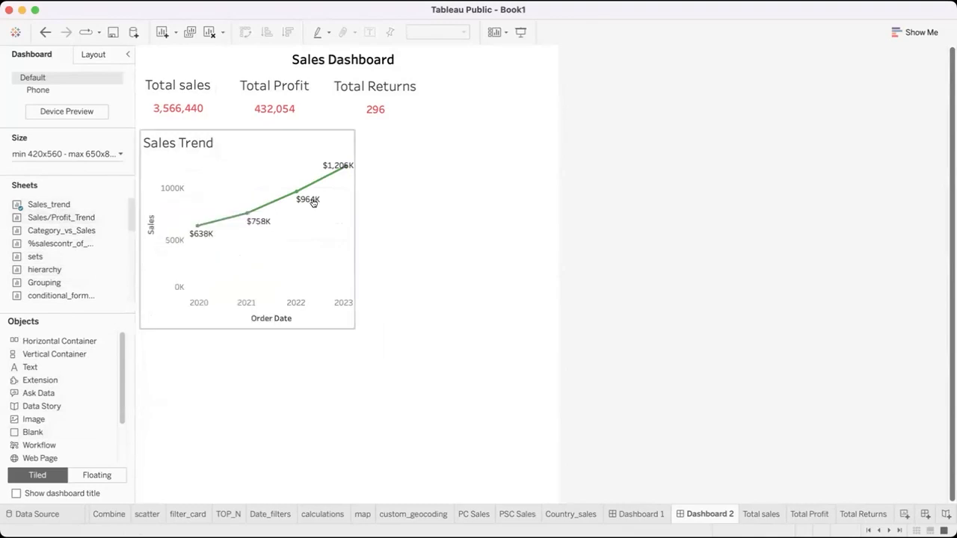
Replace the Sales Trend chart with a floating Sales/Profit_Trend chart stretched across the dashboard's width below the cards
left_click(308, 145)
left_click(360, 135)
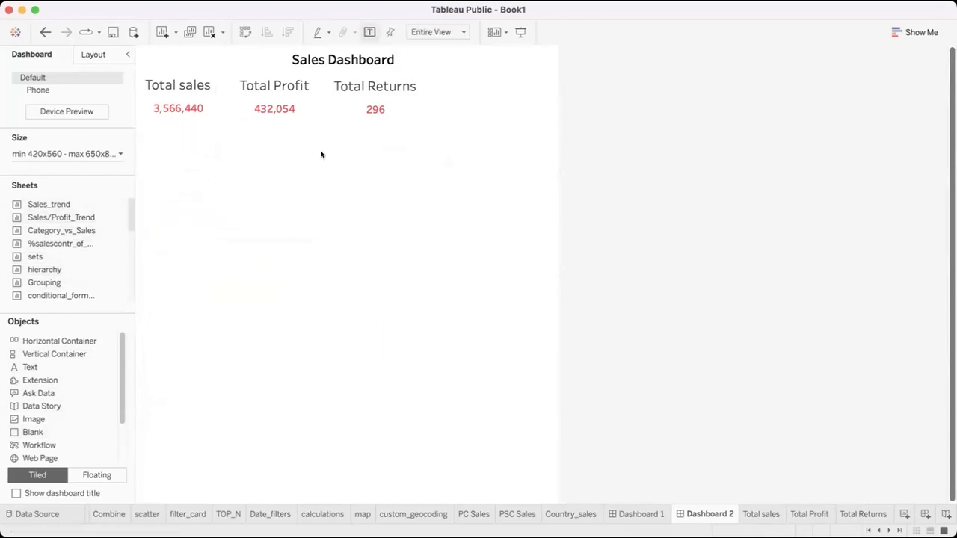
left_click_drag(51, 217, 143, 128)
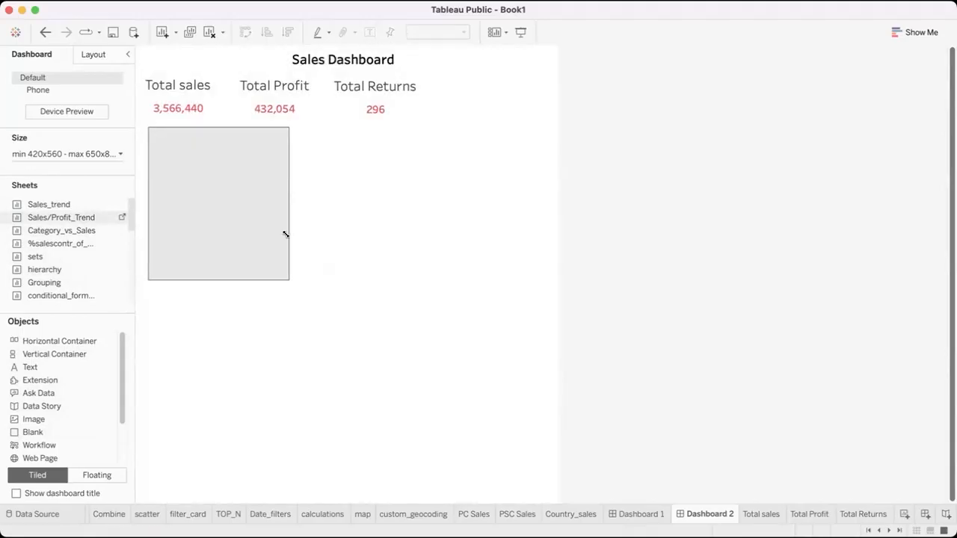
left_click_drag(376, 280, 562, 276)
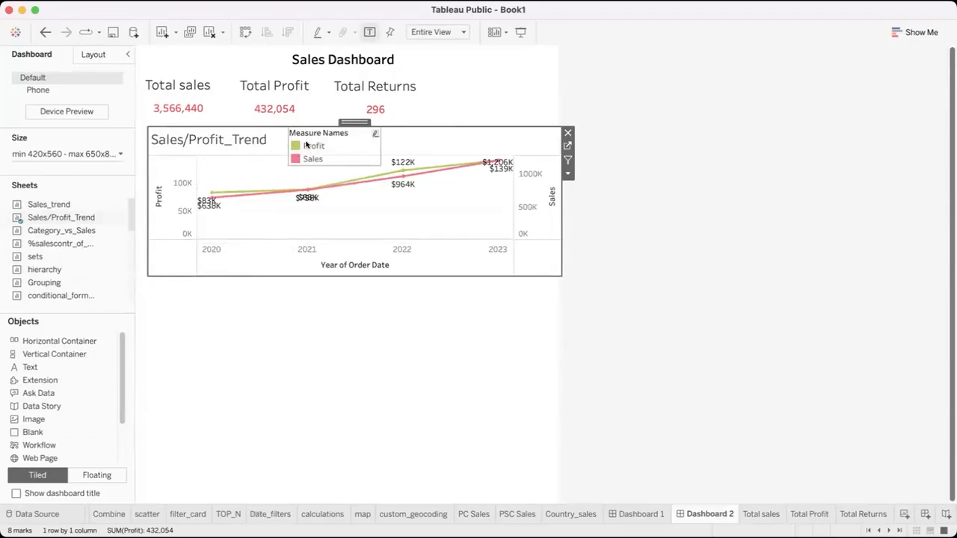
Move the Measure Names legend to the upper-right corner of the Sales/Profit_Trend chart
left_click(306, 145)
left_click_drag(335, 123, 512, 105)
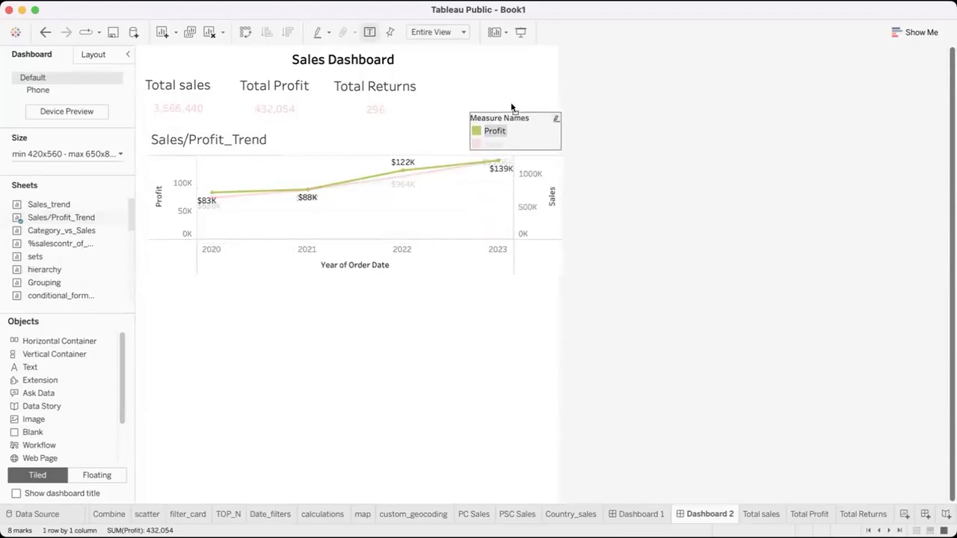
left_click(423, 333)
Highlight both Profit and Sales in the Measure Names legend of the Sales/Profit_Trend chart
left_click(240, 178)
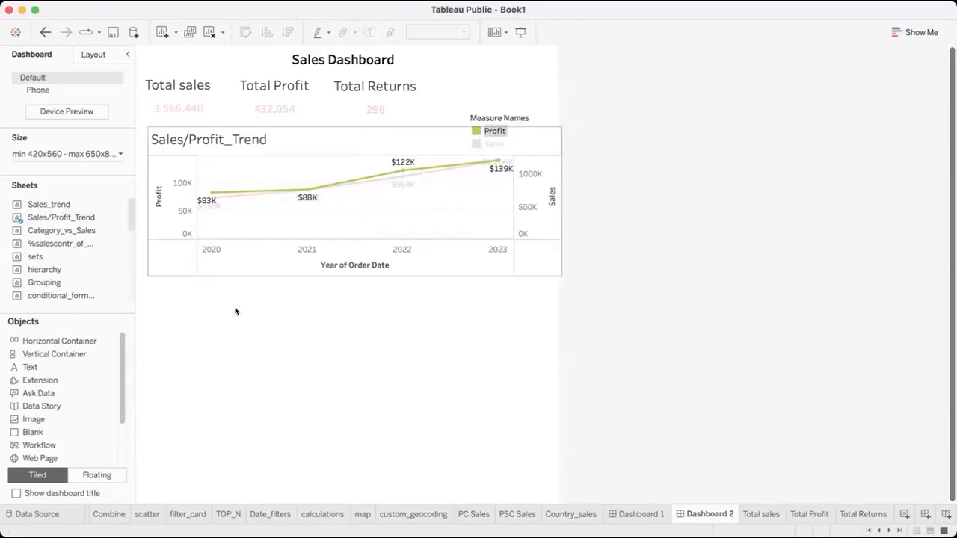
left_click(320, 226)
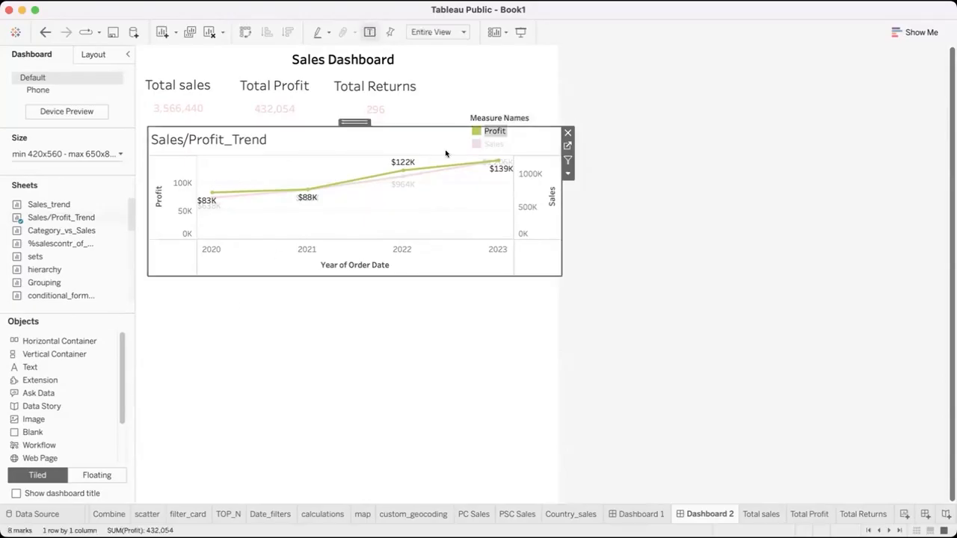
left_click(484, 145)
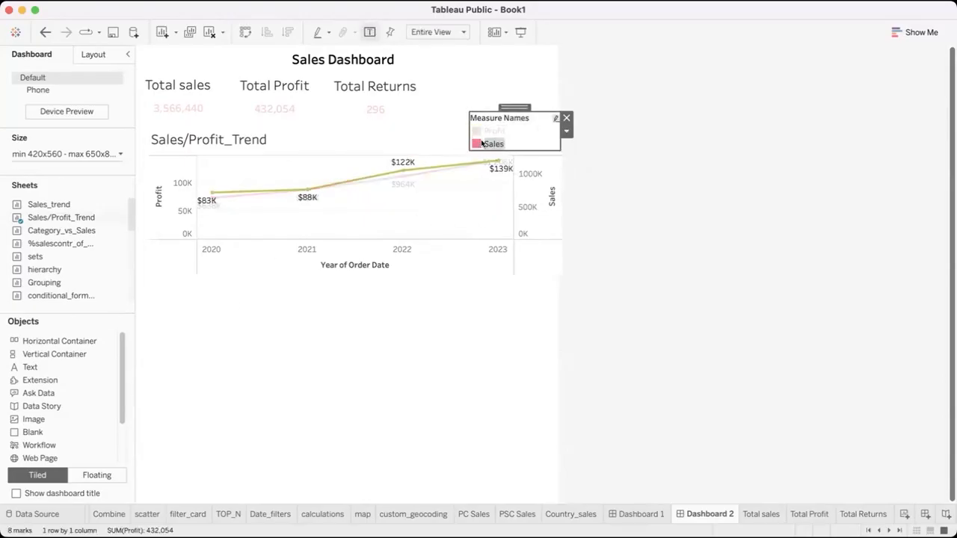
left_click(419, 147)
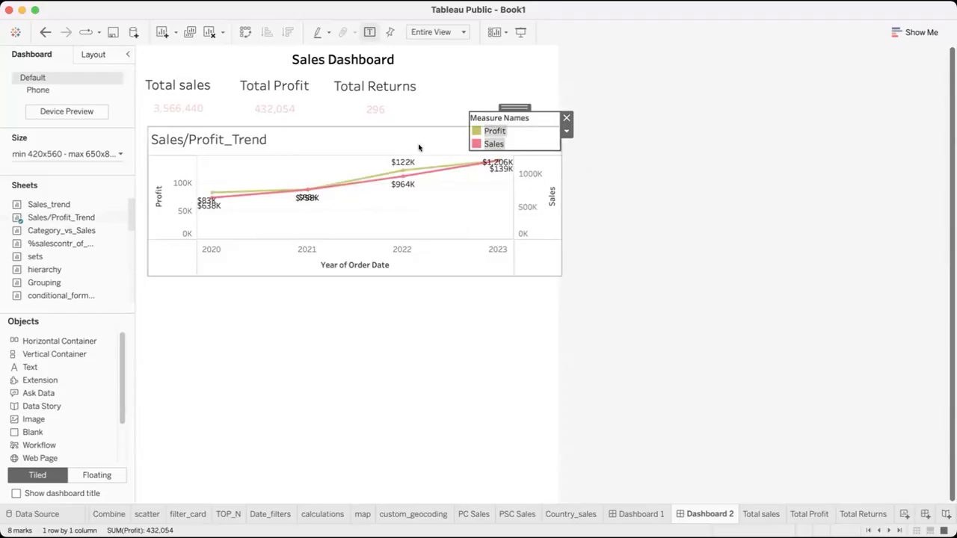
left_click(404, 308)
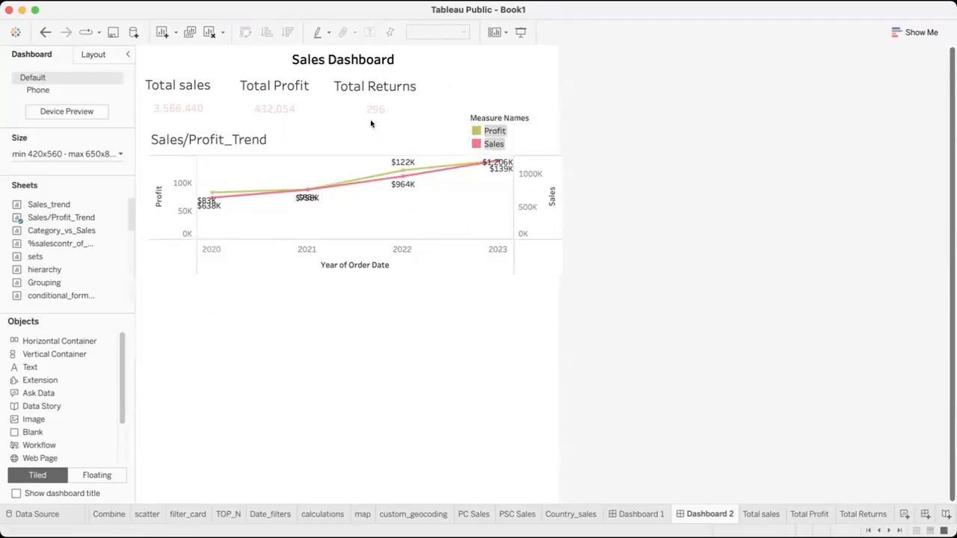
left_click(430, 145)
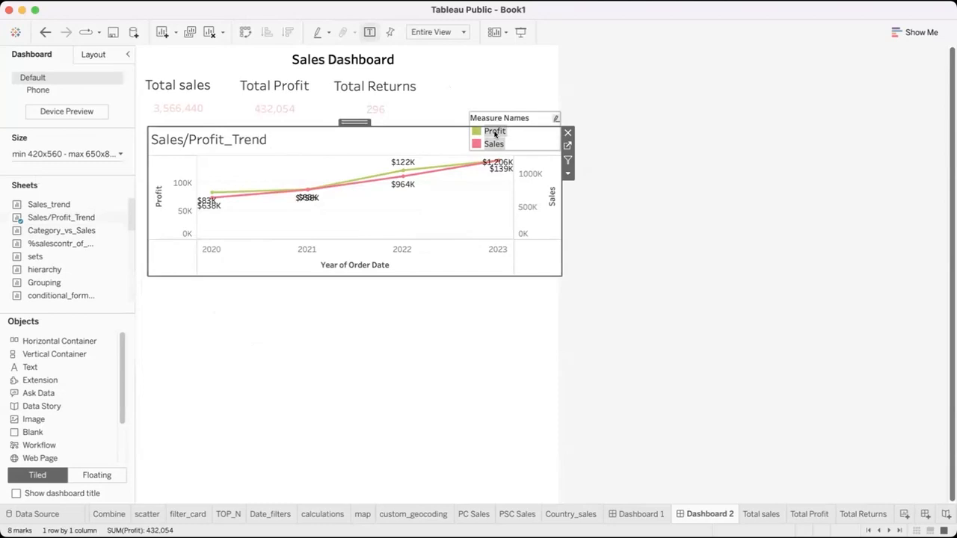
Clear the Measure Names highlight and add a floating %salescontr_of_category pie chart below the Sales/Profit_Trend chart, against the dashboard's left edge
left_click(494, 133)
left_click(342, 321)
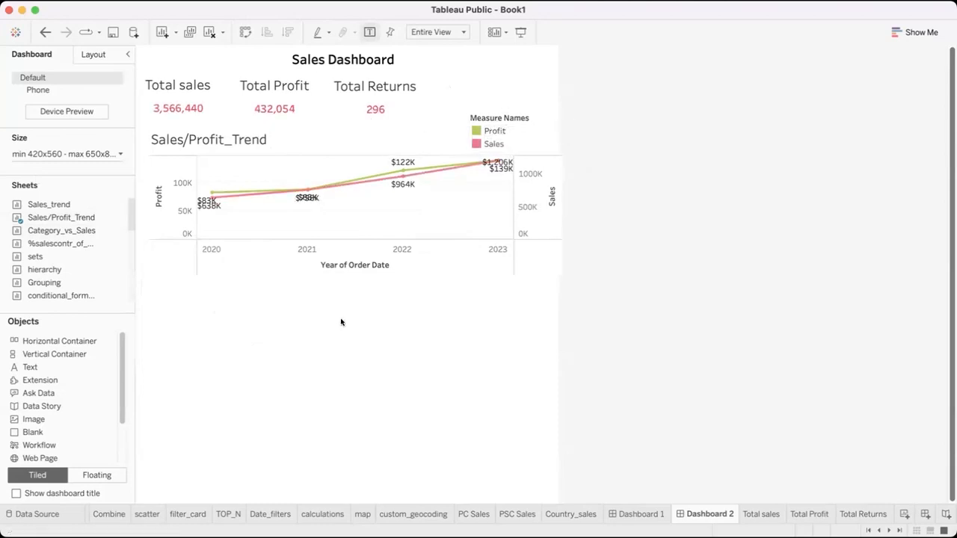
scroll(53, 262, "down", 3)
scroll(55, 231, "up", 2)
left_click_drag(55, 231, 144, 294)
left_click_drag(285, 444, 303, 471)
left_click(333, 319)
Move the pie chart's Category legend to the dashboard's upper-right corner, above the Measure Names legend
left_click_drag(339, 291, 365, 351)
left_click(417, 363)
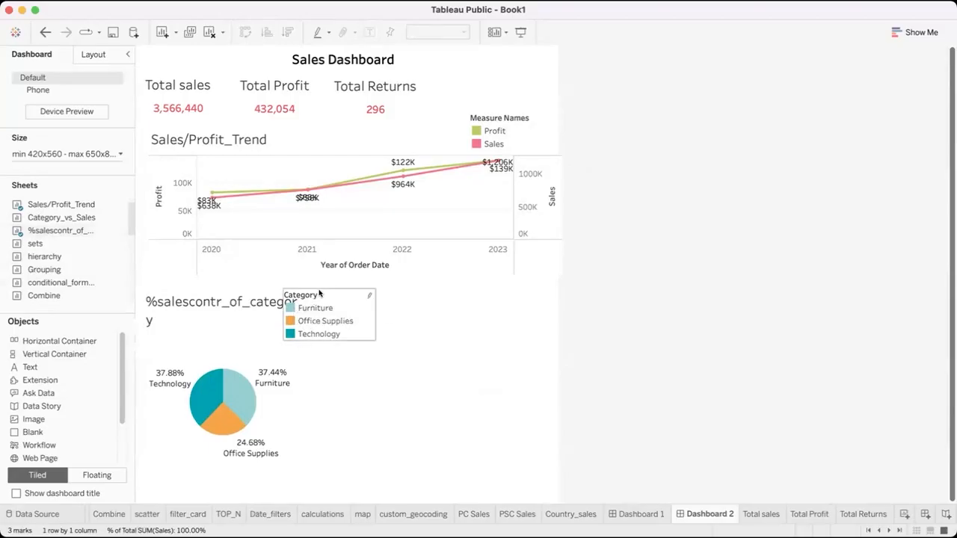
left_click_drag(320, 279, 500, 103)
left_click_drag(534, 67, 504, 44)
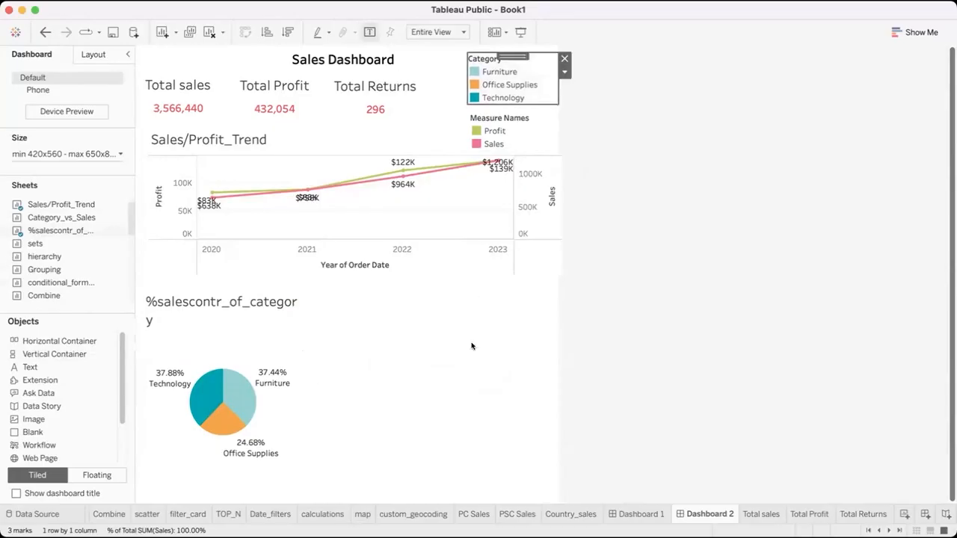
left_click(471, 344)
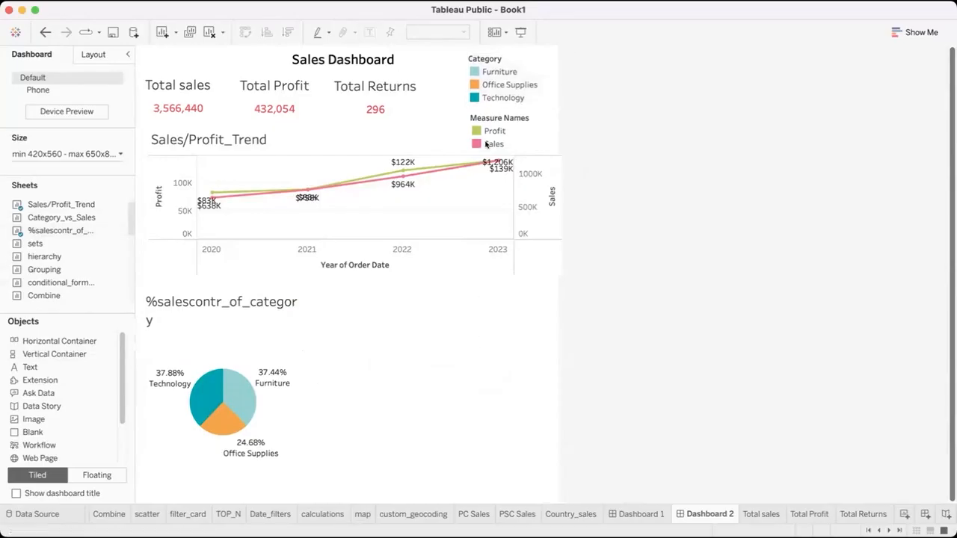
left_click(473, 70)
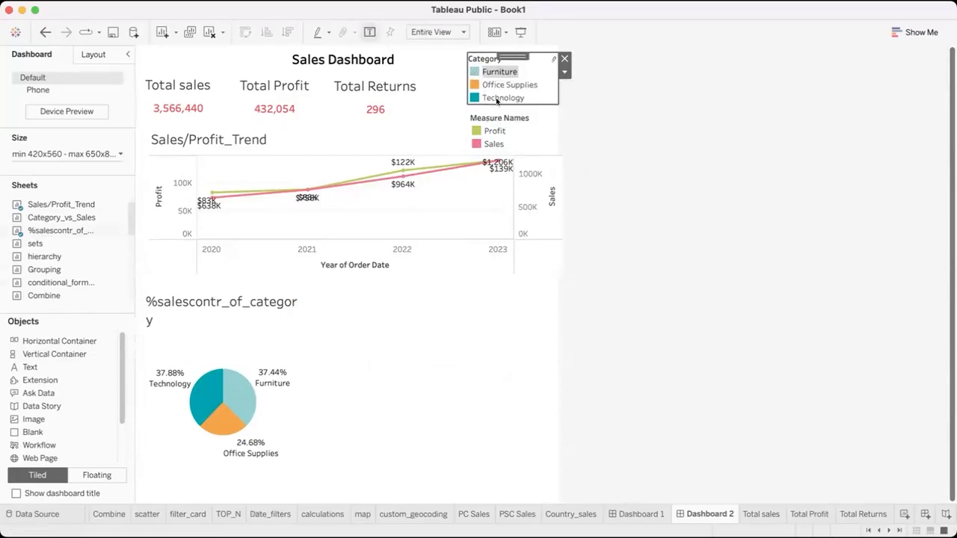
double_click(507, 72)
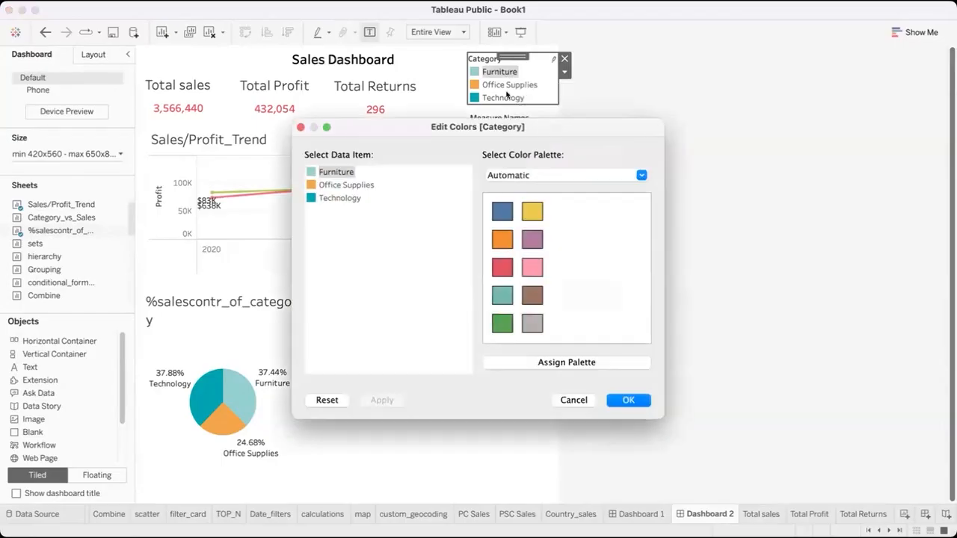
key("Escape")
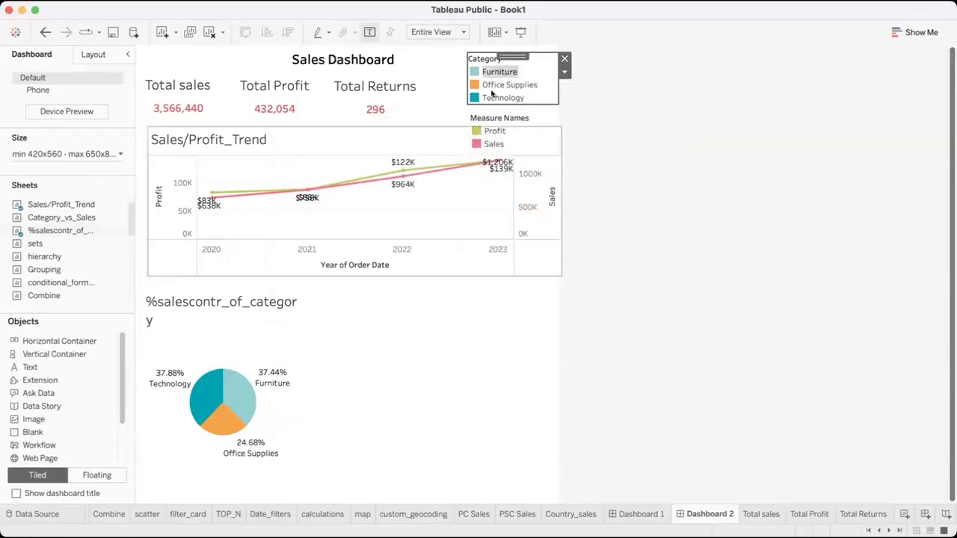
double_click(476, 85)
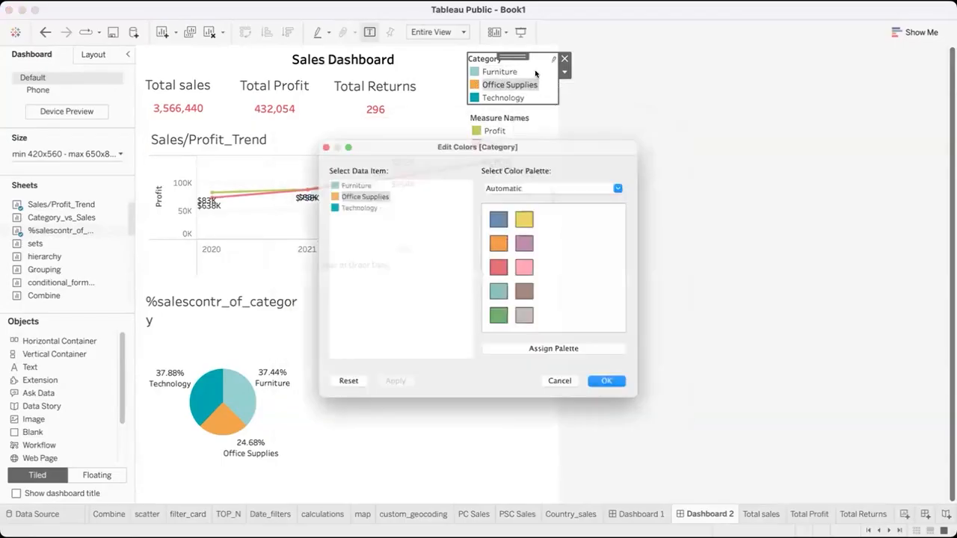
left_click(626, 401)
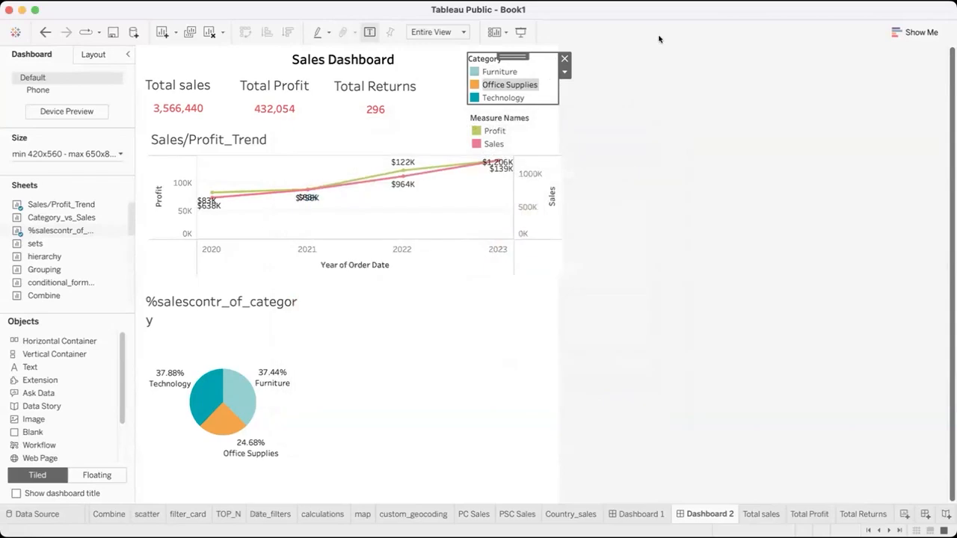
left_click(565, 71)
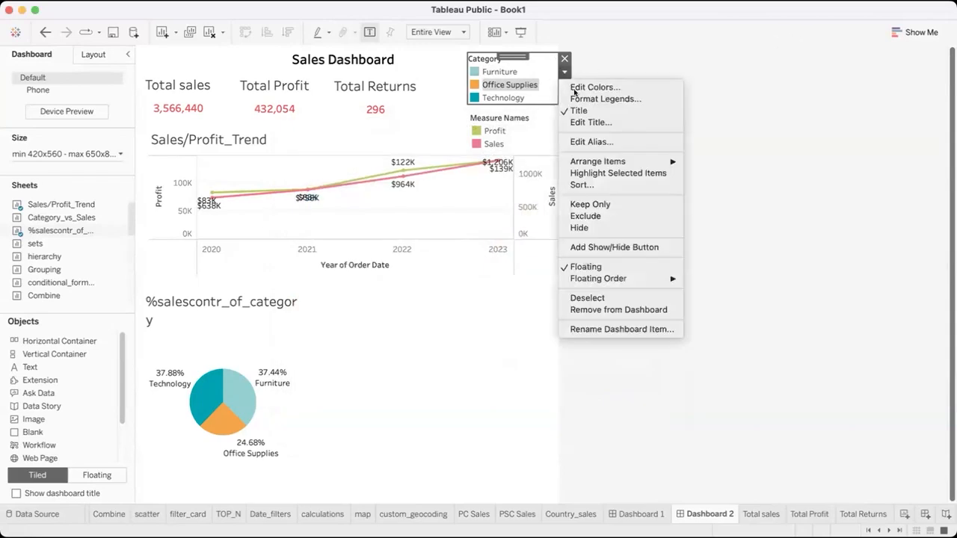
mouse_move(576, 159)
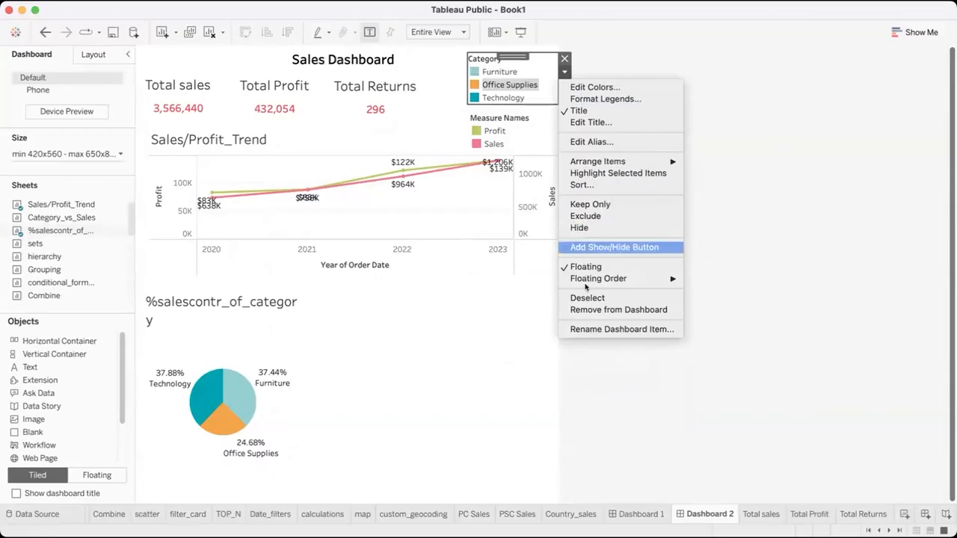
left_click(540, 58)
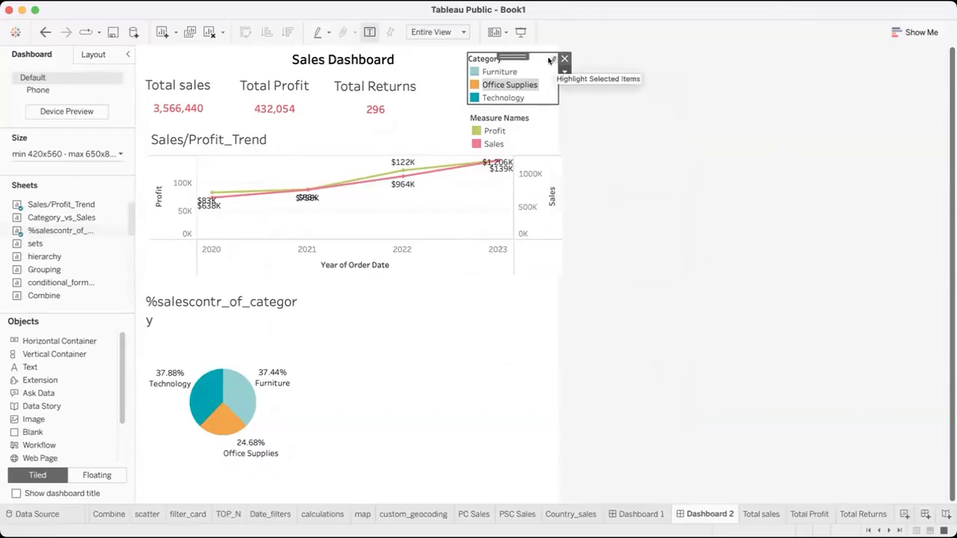
Toggle highlighting of Office Supplies in the Category legend on and off again
left_click(552, 59)
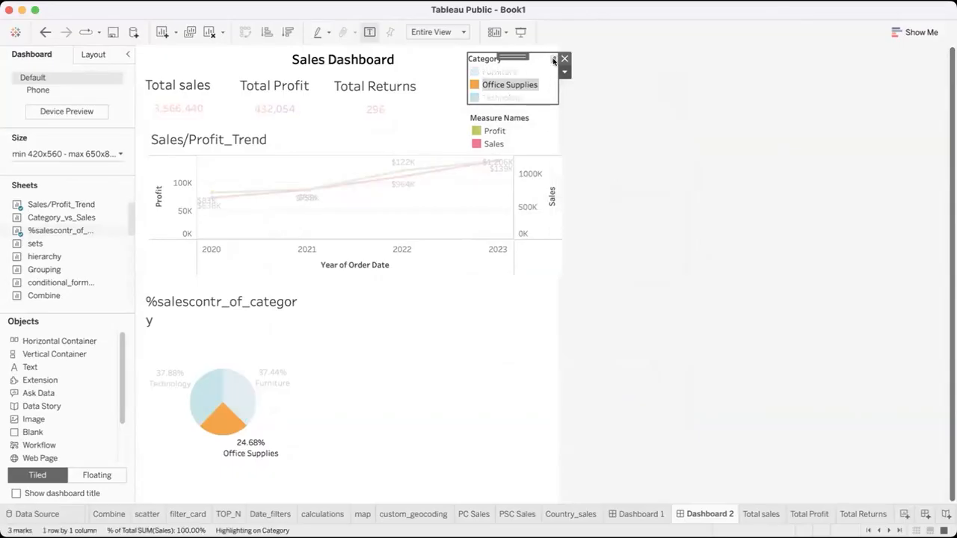
left_click(554, 60)
left_click(552, 59)
left_click(552, 59)
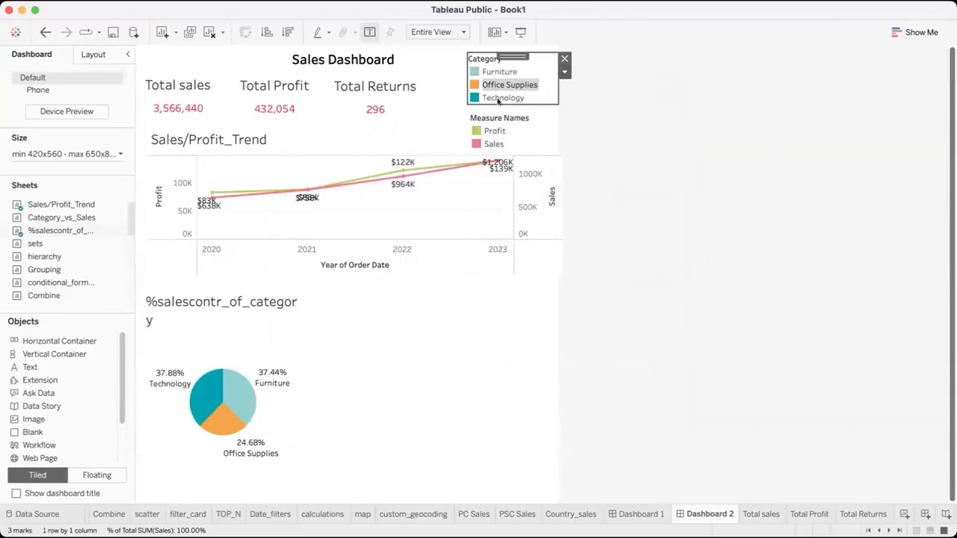
left_click(552, 60)
left_click(552, 59)
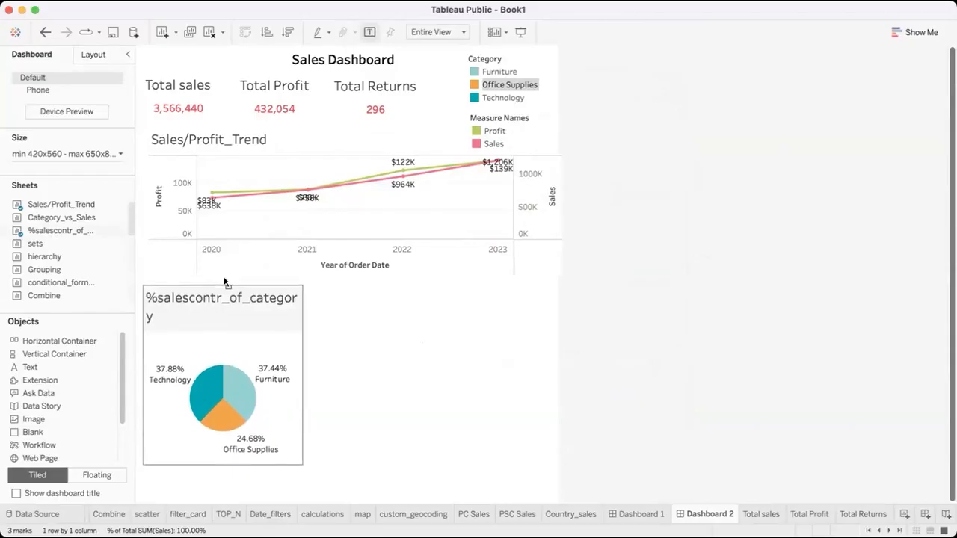
Add floating PC Sales and PSC Sales bar charts one below the other, to the right of the pie chart, reaching the dashboard's right edge
left_click(347, 323)
scroll(36, 247, "down", 5)
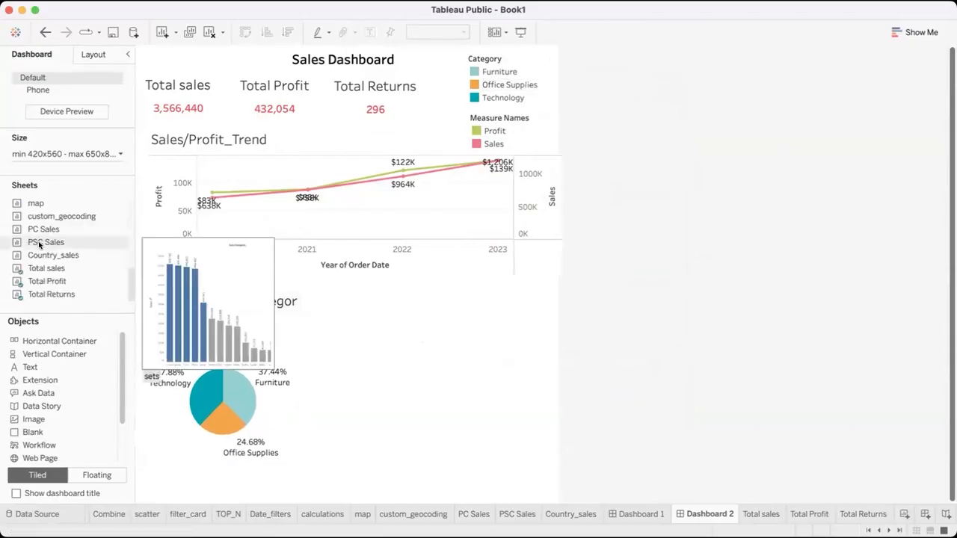
left_click_drag(43, 230, 556, 374)
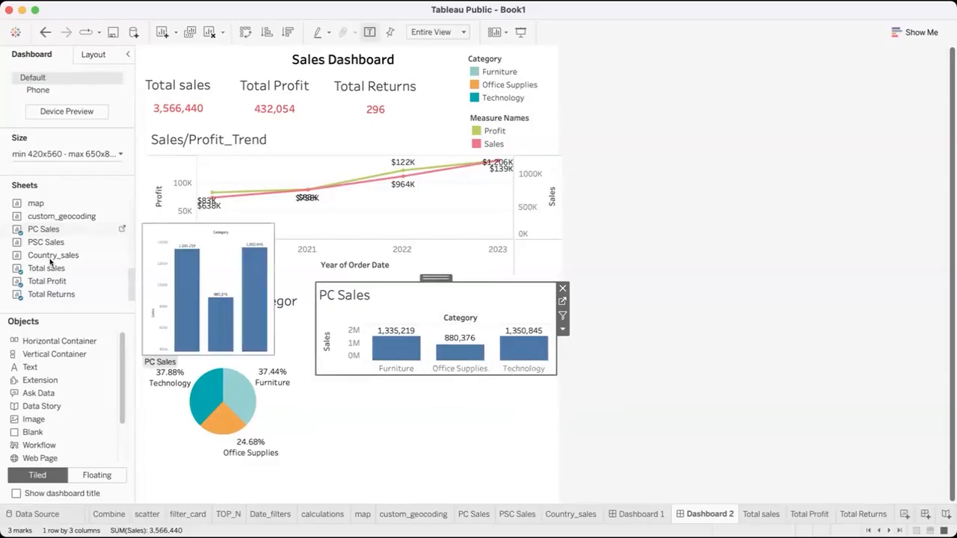
mouse_move(41, 246)
left_mouse_down()
mouse_move(382, 407)
mouse_move(392, 425)
mouse_move(315, 386)
mouse_move(455, 470)
left_mouse_up()
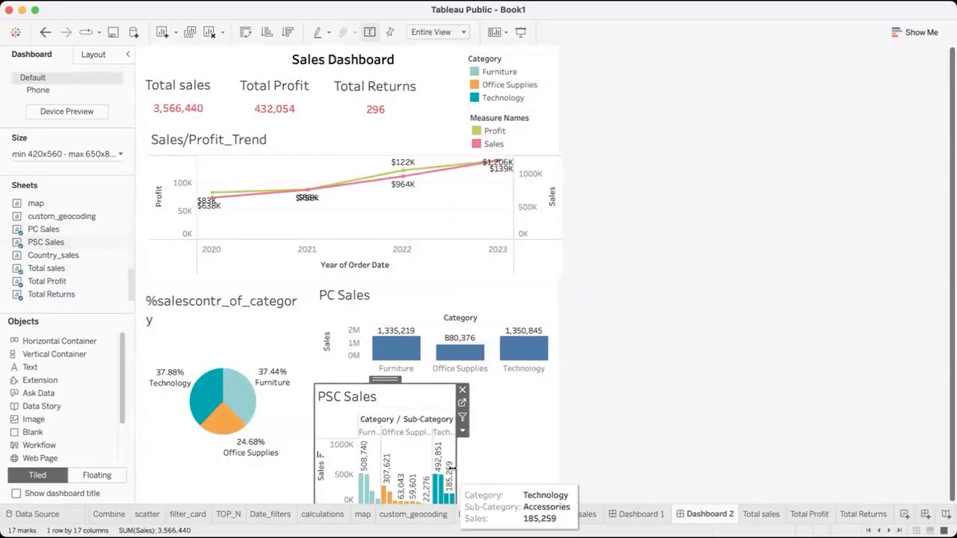
left_click_drag(531, 470, 557, 467)
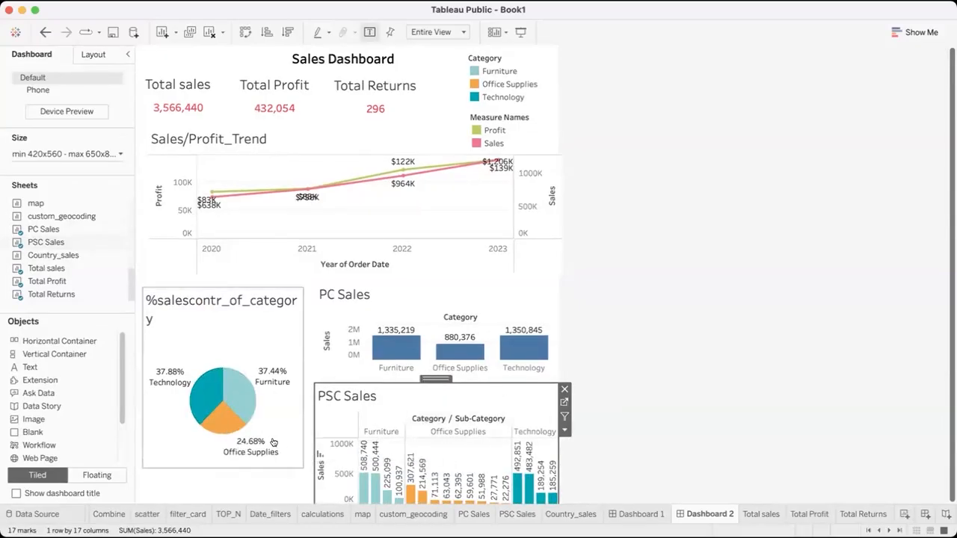
Reduce the height of the %salescontr_of_category pie chart so it ends near the top of the PSC Sales chart
left_click(233, 423)
left_click(212, 460)
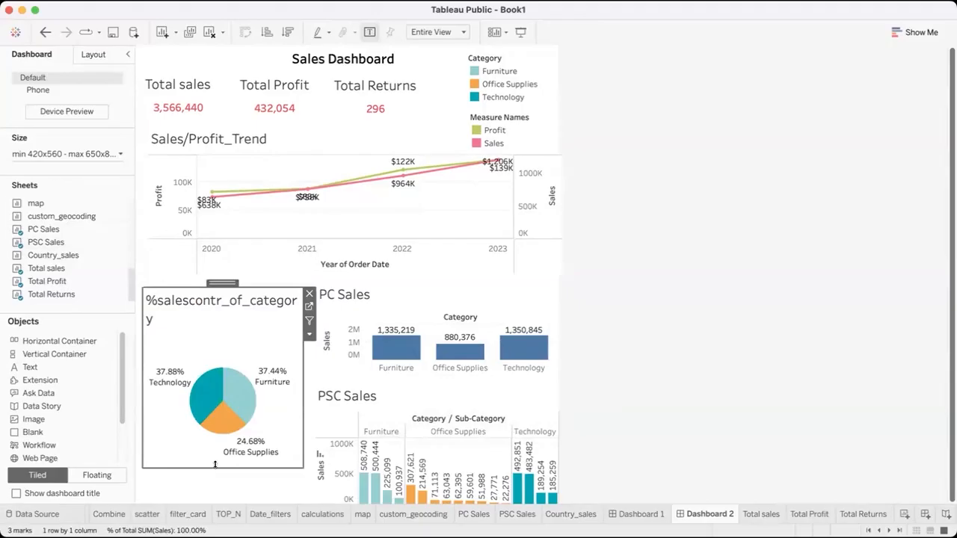
left_click_drag(215, 468, 223, 388)
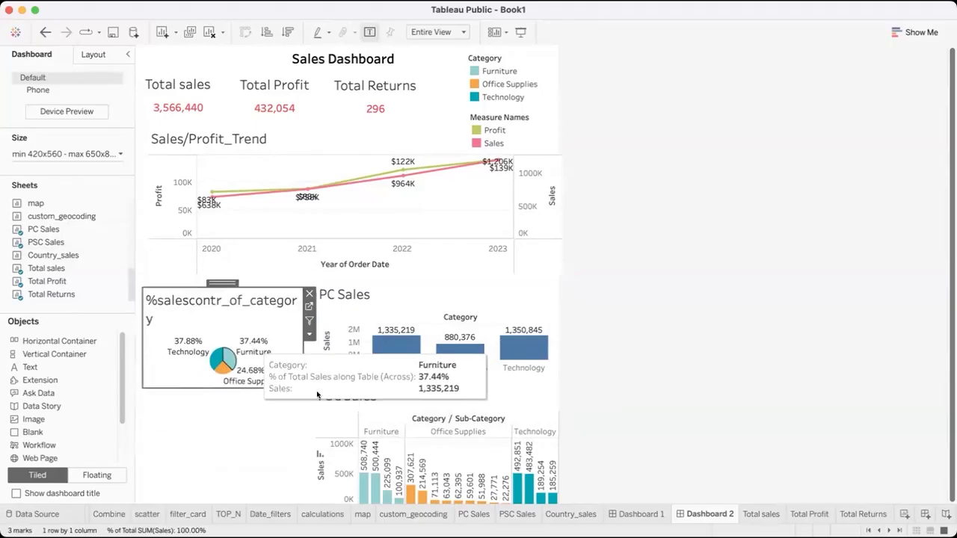
Stretch the PSC Sales chart across the dashboard's full width and move it up just below the PC Sales bars
left_click(316, 423)
left_click_drag(310, 435, 133, 444)
left_click(602, 387)
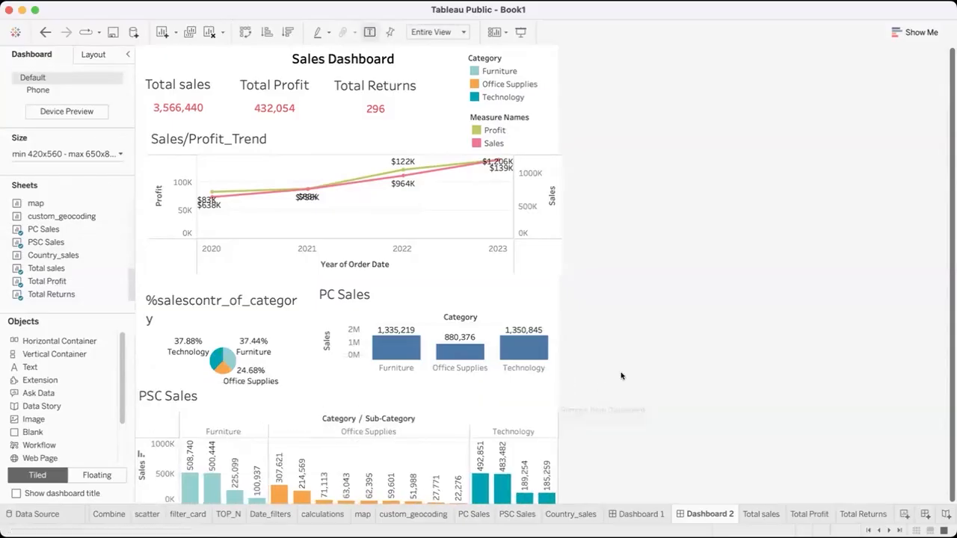
left_click(403, 391)
left_click_drag(349, 379, 365, 292)
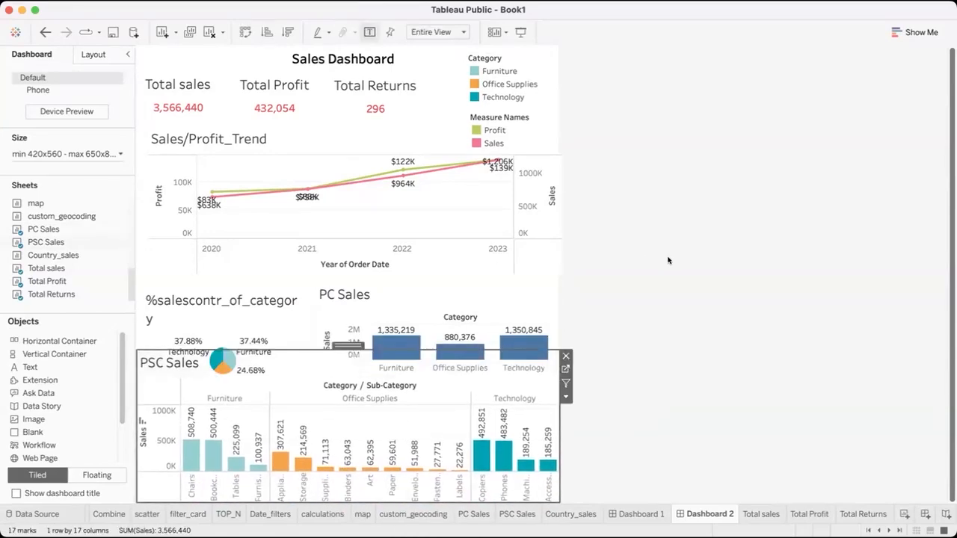
Move the %salescontr_of_category pie chart up so it sits directly above the PSC Sales title
left_click(234, 291)
left_click_drag(224, 282, 221, 248)
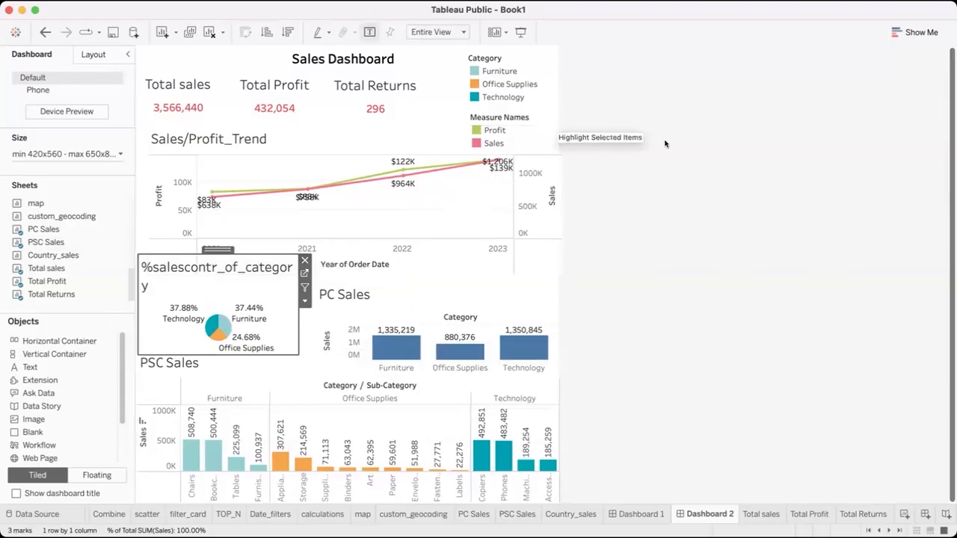
left_click(636, 174)
Move the Category legend up into the dashboard's upper-right corner and place the Measure Names legend directly beneath it
left_click(500, 130)
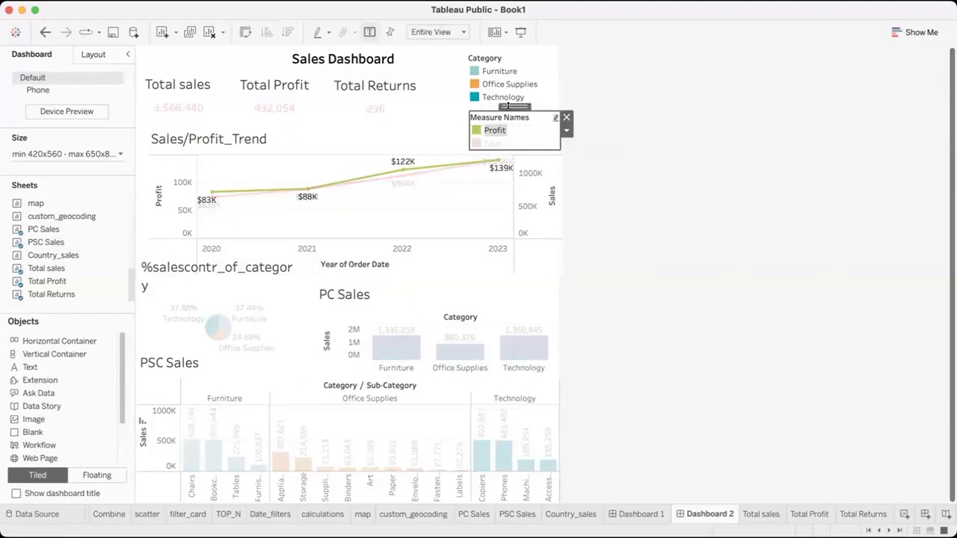
left_click(507, 130)
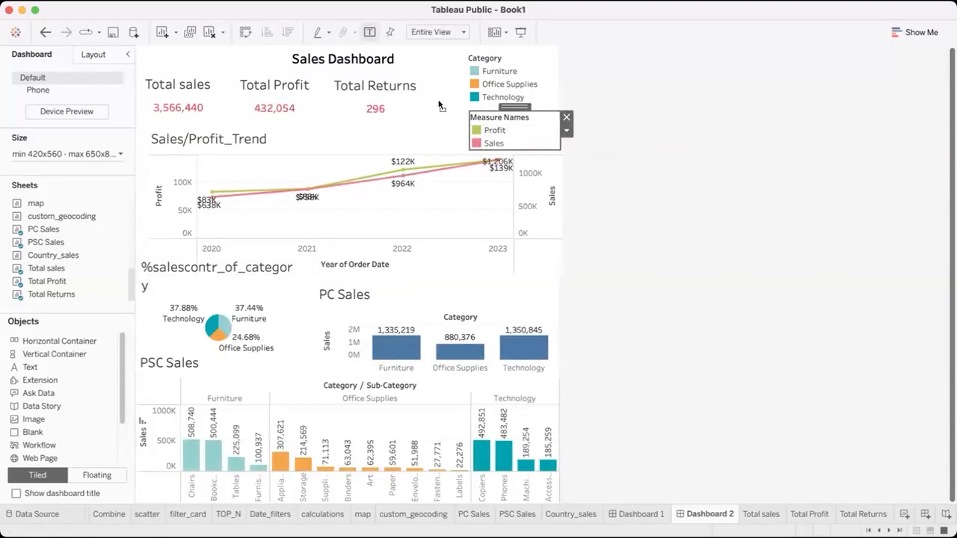
left_click_drag(515, 107, 448, 92)
left_click(496, 55)
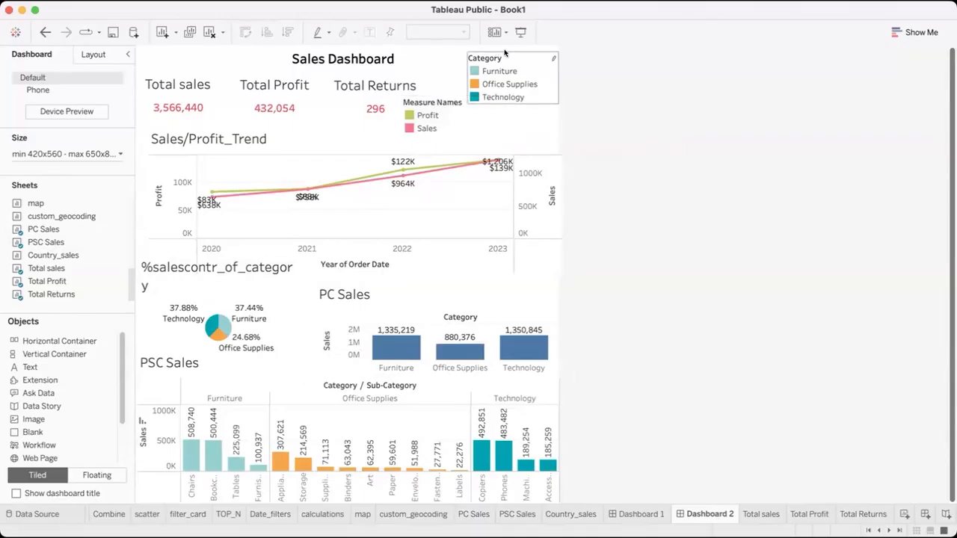
left_click_drag(516, 50, 516, 43)
left_click(448, 93)
left_click_drag(446, 86, 525, 96)
Move the Sales/Profit_Trend chart up and slightly left, close beneath the Total sales, Total Profit and Total Returns cards
left_click(403, 170)
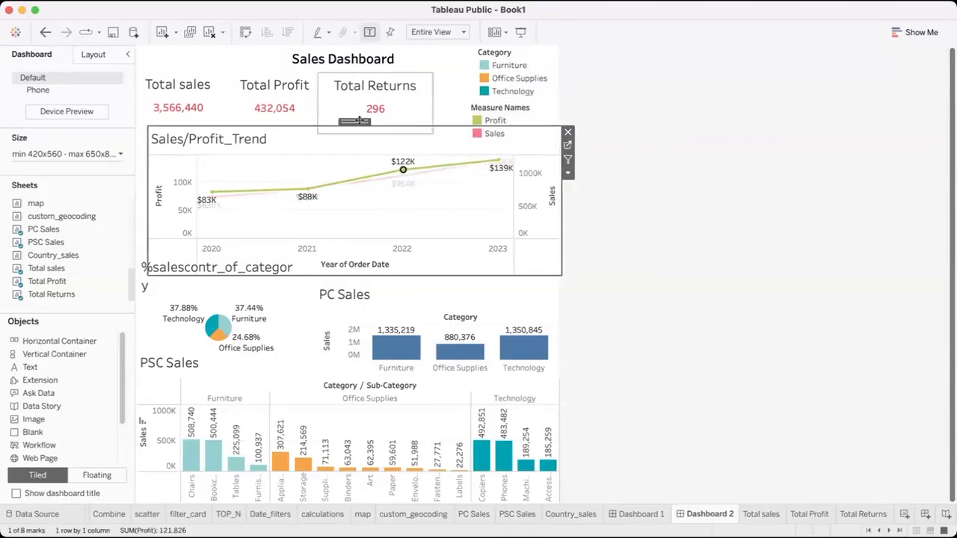
left_click_drag(359, 118, 351, 112)
left_click(180, 82)
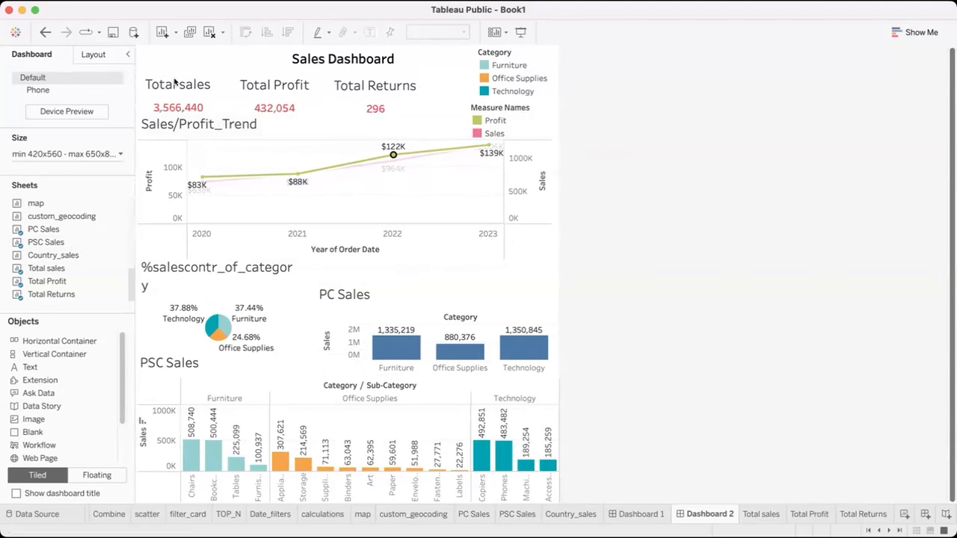
left_click(256, 88)
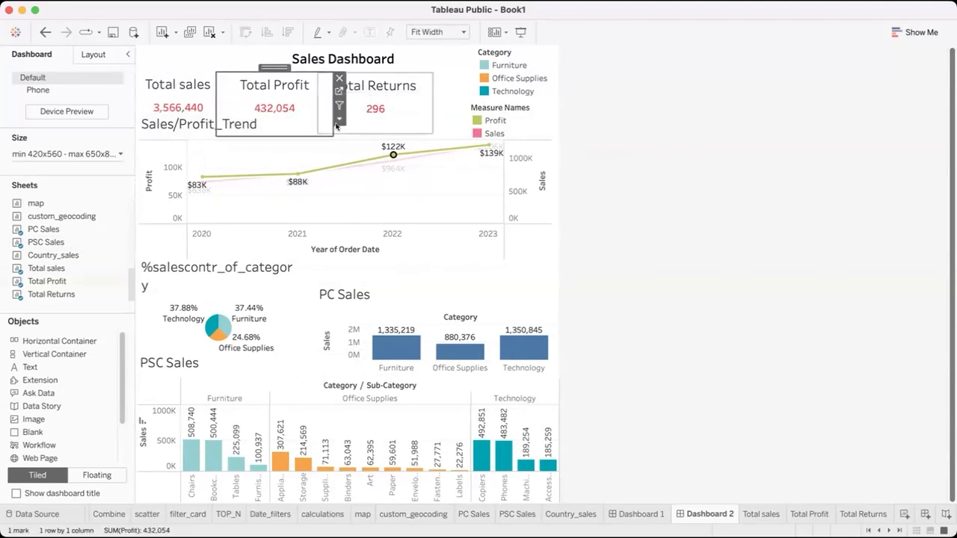
left_click(191, 81)
left_click(143, 61)
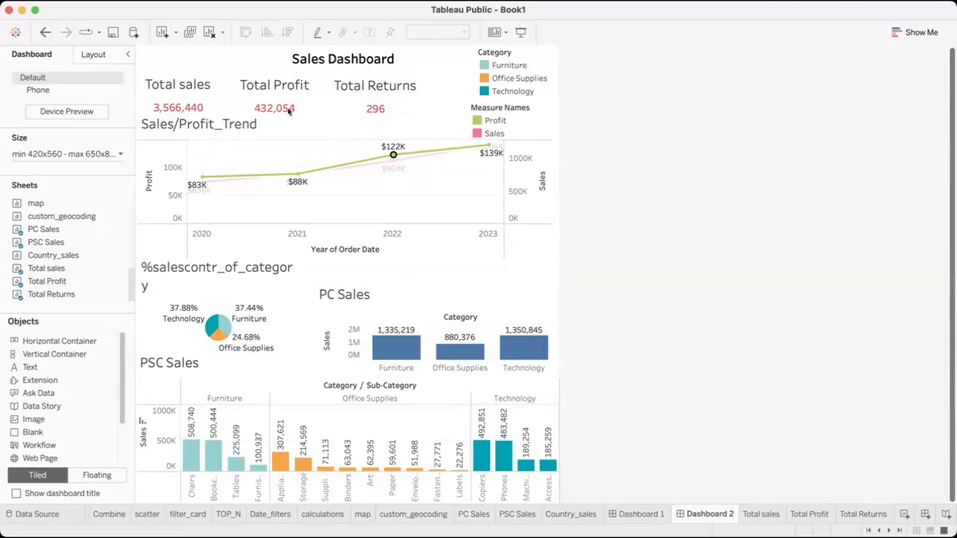
left_click(348, 121)
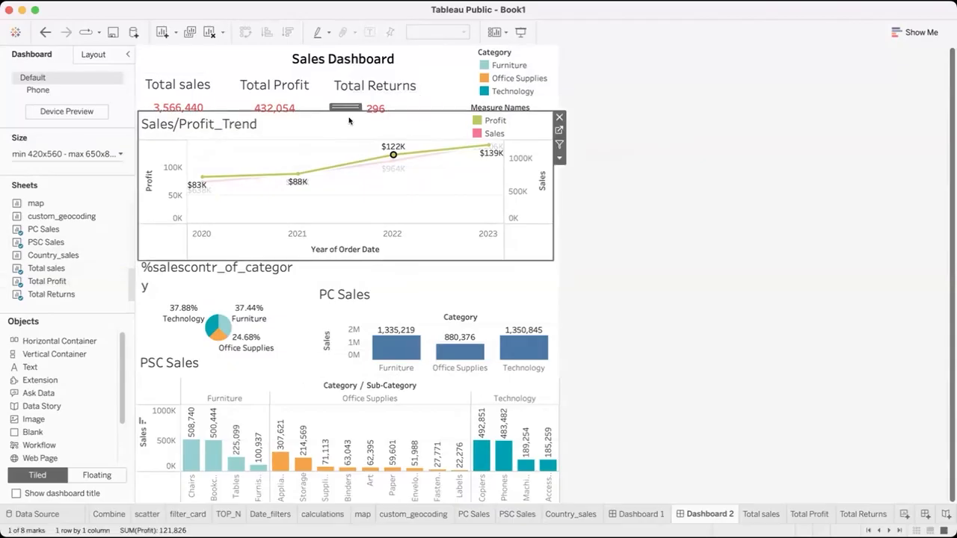
Move the Total Returns, Total Profit and Total sales cards up and slightly right, keeping them aligned in one row under the dashboard title
left_click(401, 95)
left_click_drag(384, 66, 395, 65)
left_click(256, 75)
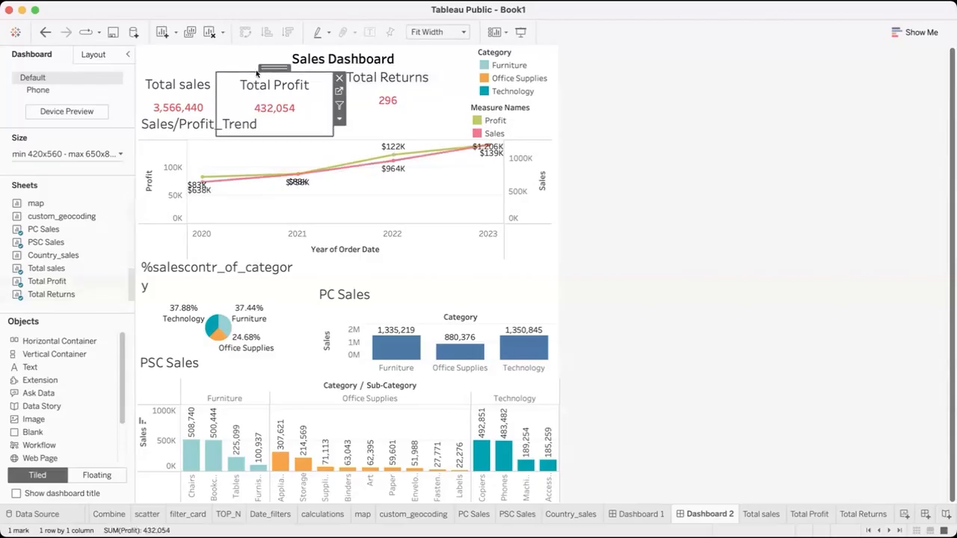
left_click_drag(266, 68, 269, 60)
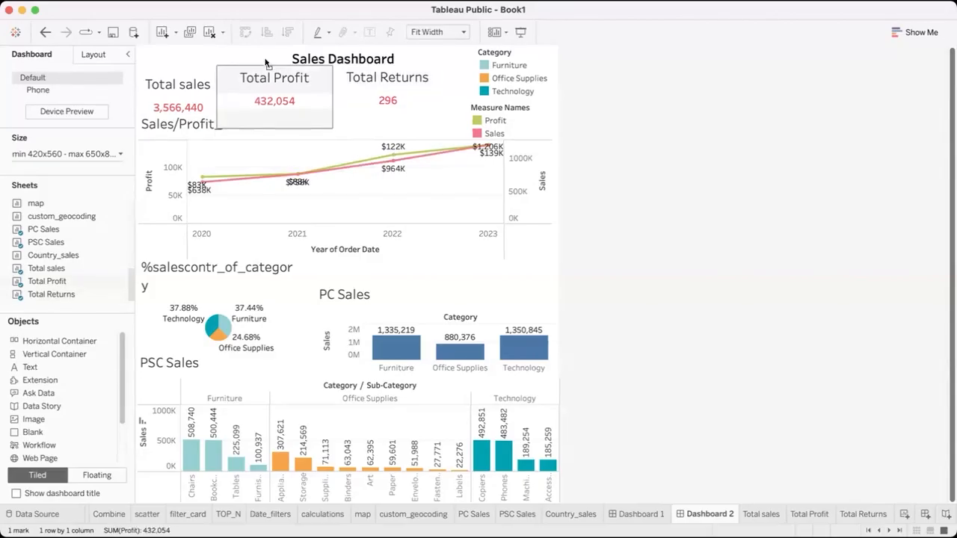
left_click(191, 80)
left_click_drag(184, 65, 193, 63)
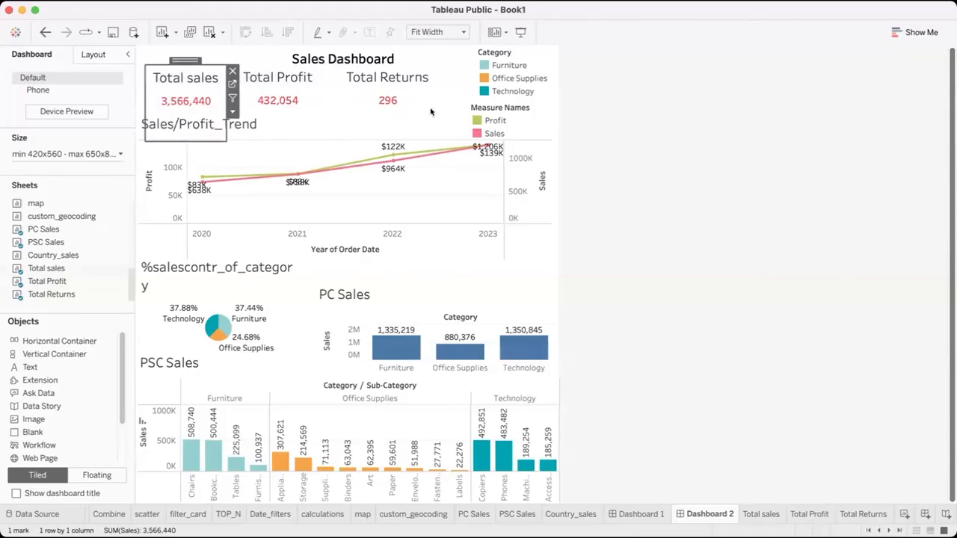
Move the Sales Dashboard title up to the dashboard's upper edge
left_click(624, 155)
left_click(333, 52)
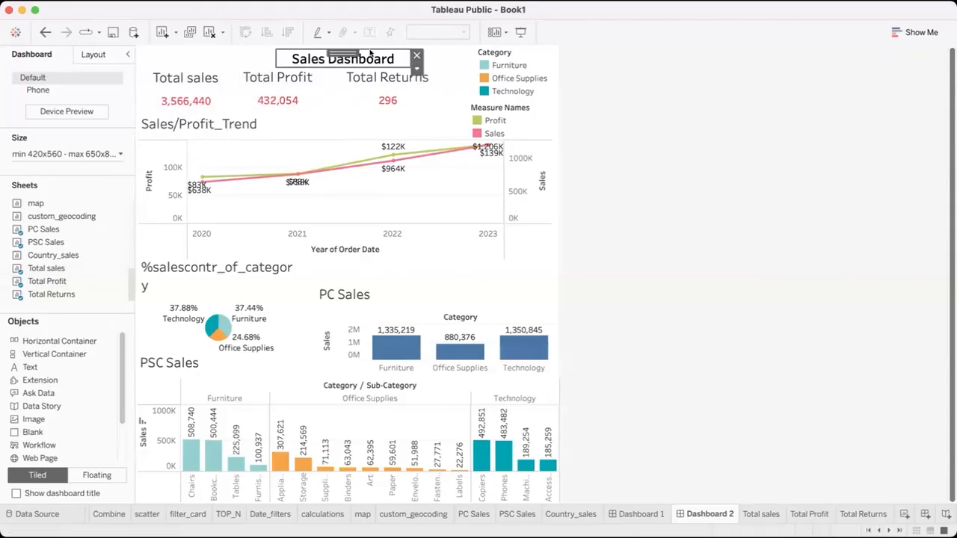
left_click_drag(343, 50, 343, 41)
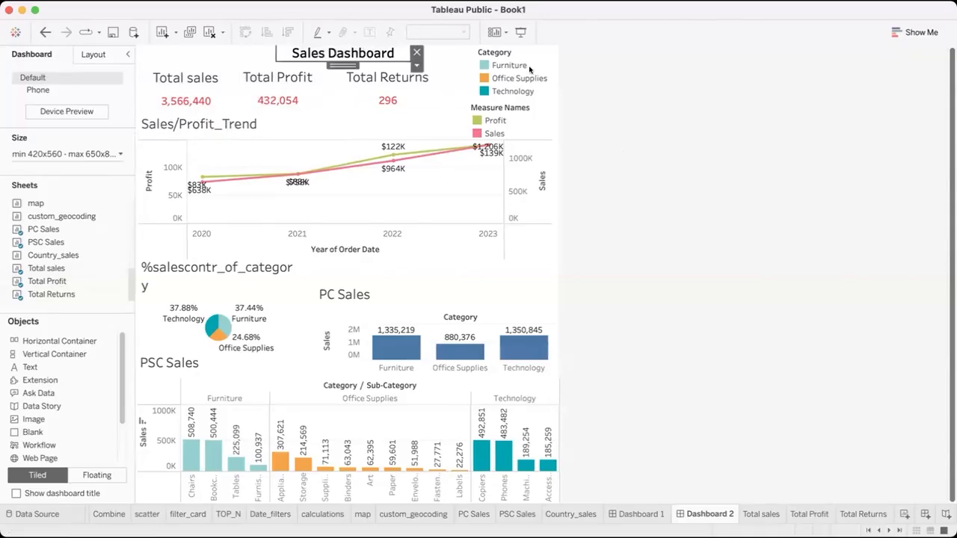
Nudge the Total Returns, Total Profit and Total sales cards up beneath the title, and raise the Sales/Profit_Trend chart closer to them
left_click(378, 80)
left_click_drag(389, 61, 389, 62)
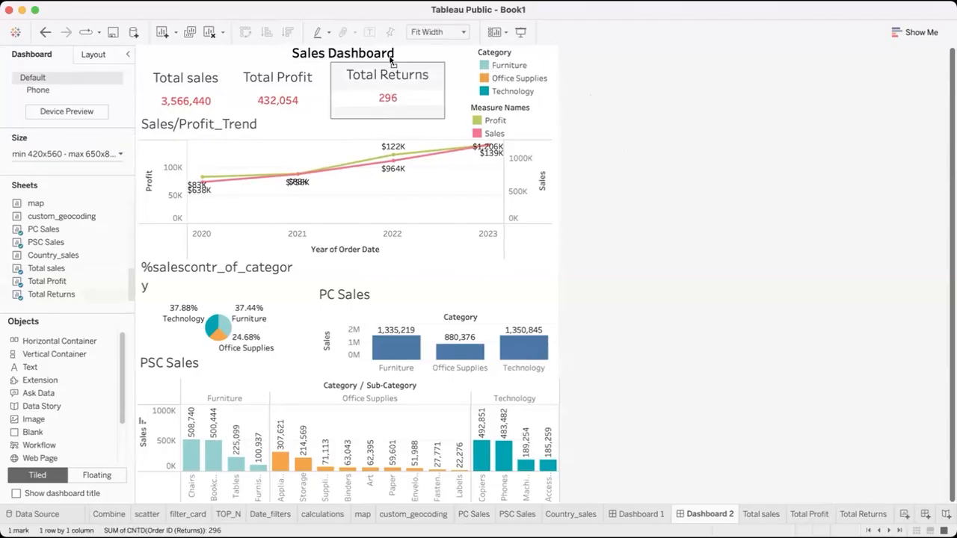
left_click(308, 72)
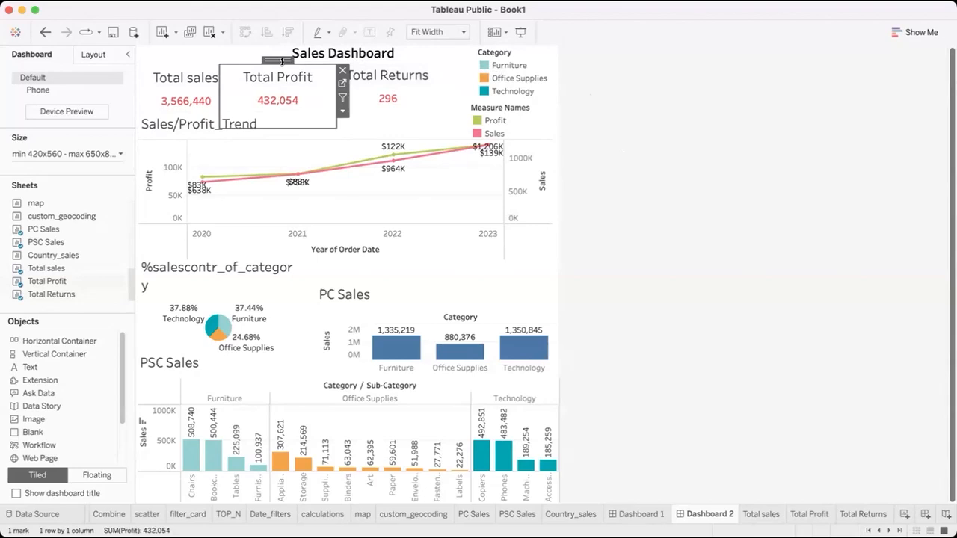
left_click_drag(289, 61, 291, 58)
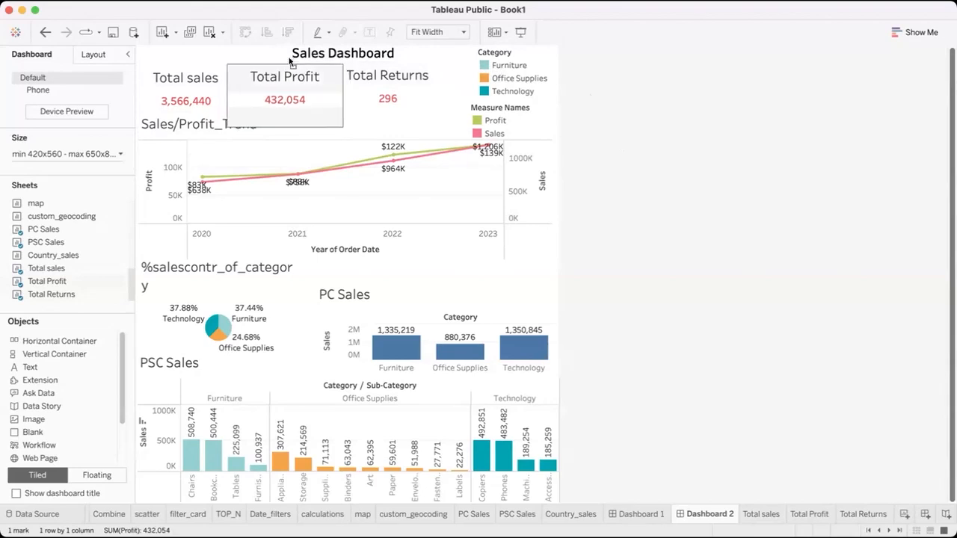
left_click(205, 69)
left_click_drag(185, 59, 185, 54)
left_click(250, 114)
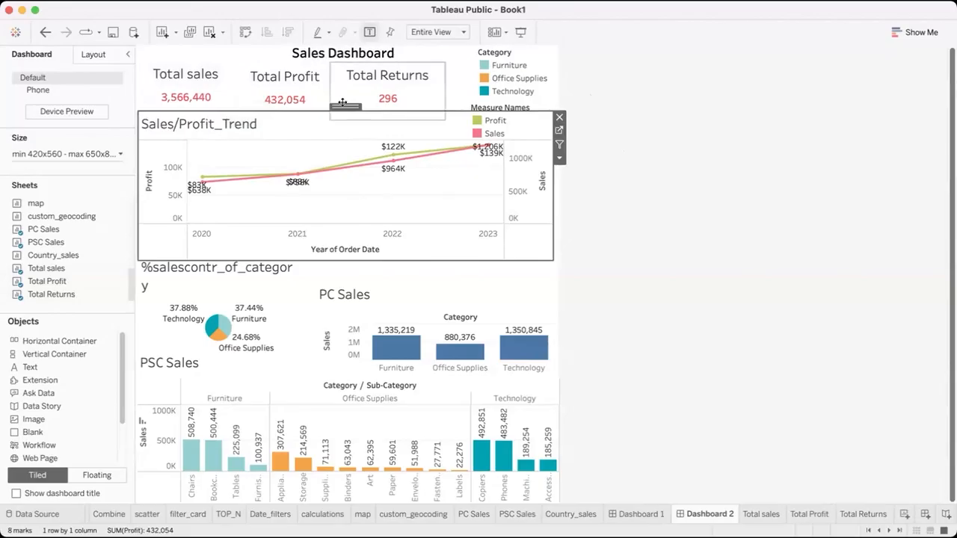
left_click_drag(342, 107, 492, 127)
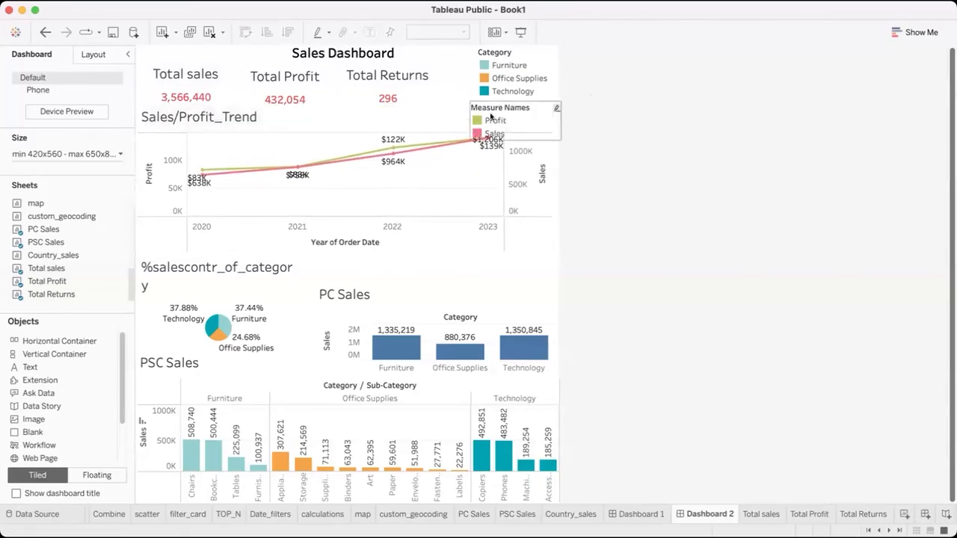
Narrow the Measure Names legend and place it between the Total Returns card and the Category legend, just above the trend chart
left_click(492, 119)
left_click(515, 122)
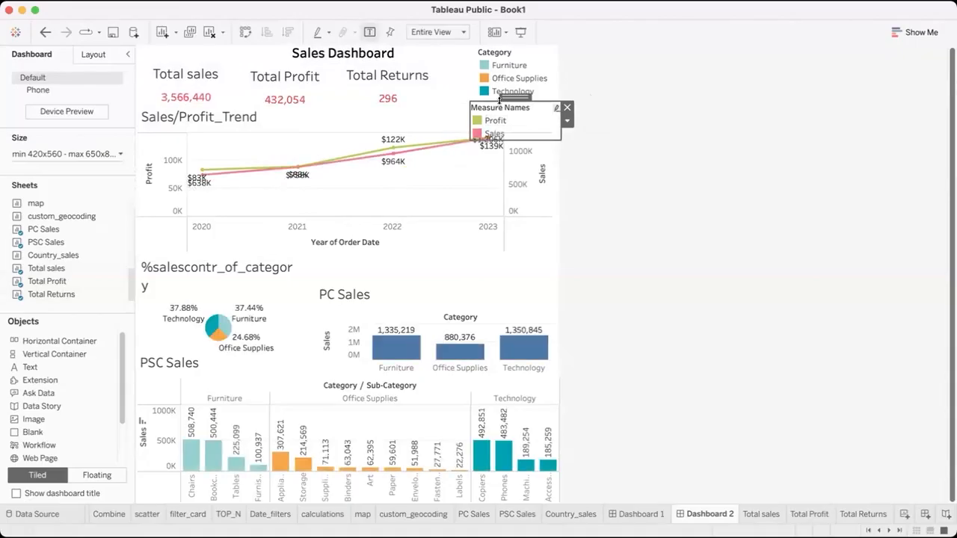
left_click_drag(463, 94, 515, 97)
left_click_drag(515, 149, 455, 83)
left_click_drag(513, 120, 476, 120)
mouse_move(443, 93)
left_mouse_down()
mouse_move(507, 94)
mouse_move(446, 79)
left_mouse_up()
Lower the Category legend so it sits beside the Measure Names legend, and shift Measure Names slightly up and left to align them
left_click(526, 47)
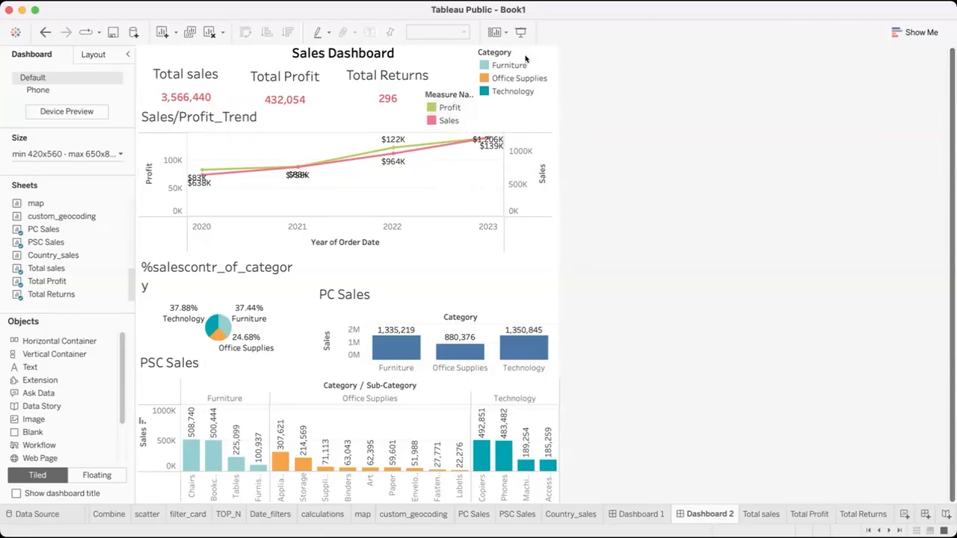
left_click_drag(527, 47, 530, 83)
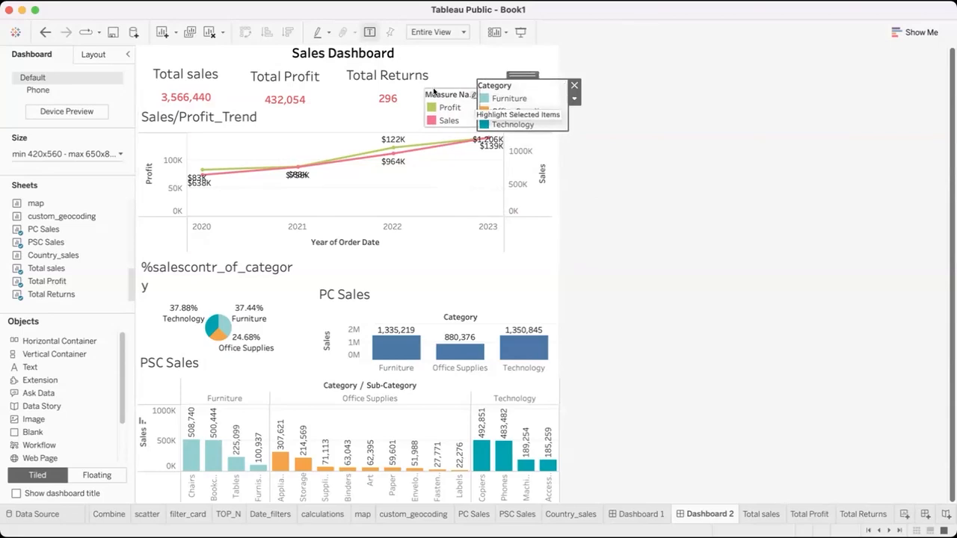
left_click(447, 92)
left_click_drag(445, 85, 439, 83)
left_click_drag(441, 120, 444, 133)
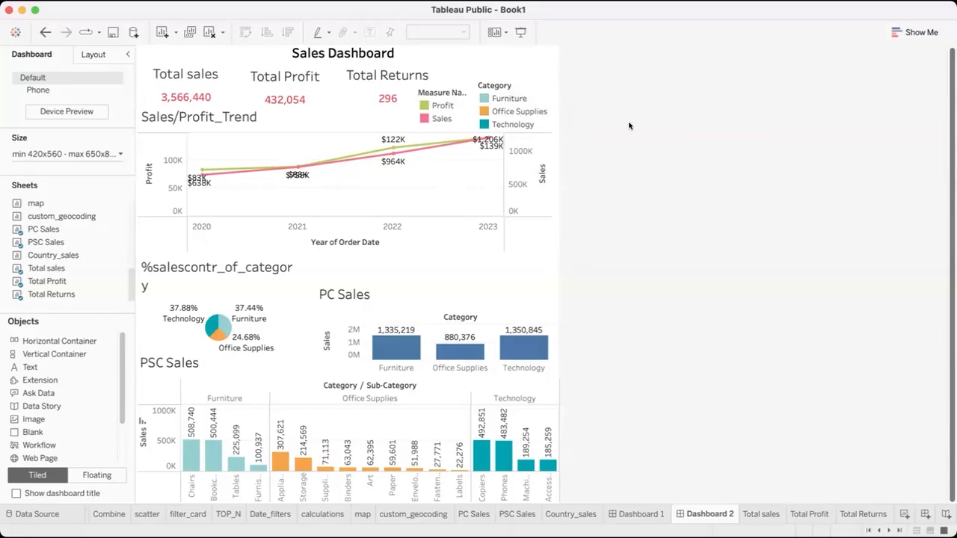
Move the PC Sales chart and %salescontr_of_category pie up beneath the trend chart, widening the pie until its title fits on one line
left_click(442, 274)
left_click_drag(446, 260, 442, 251)
left_click(251, 261)
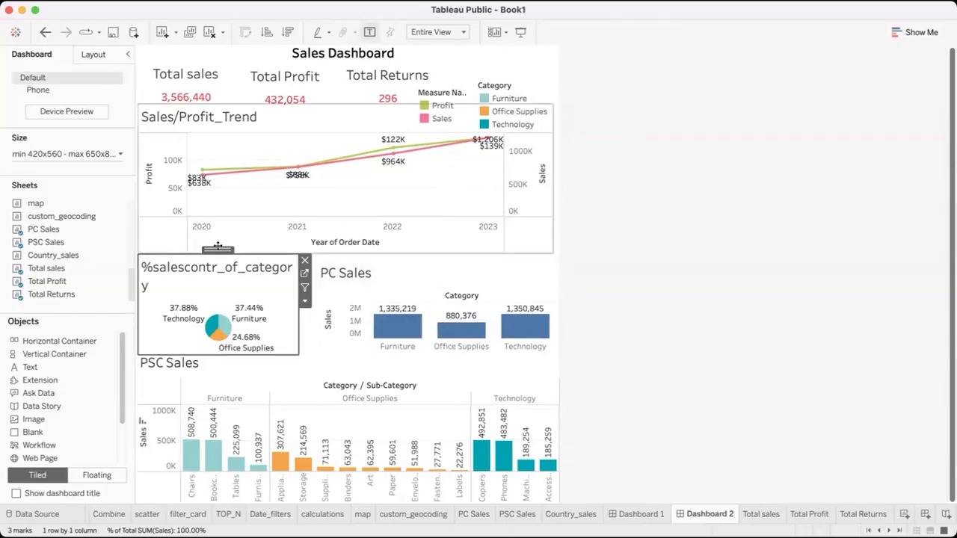
left_click_drag(222, 248, 221, 243)
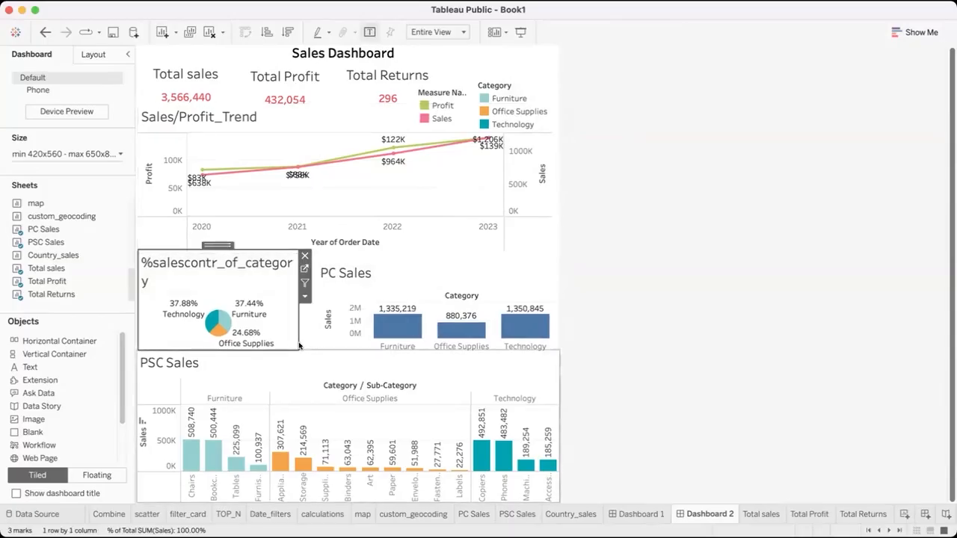
left_click_drag(296, 343, 314, 348)
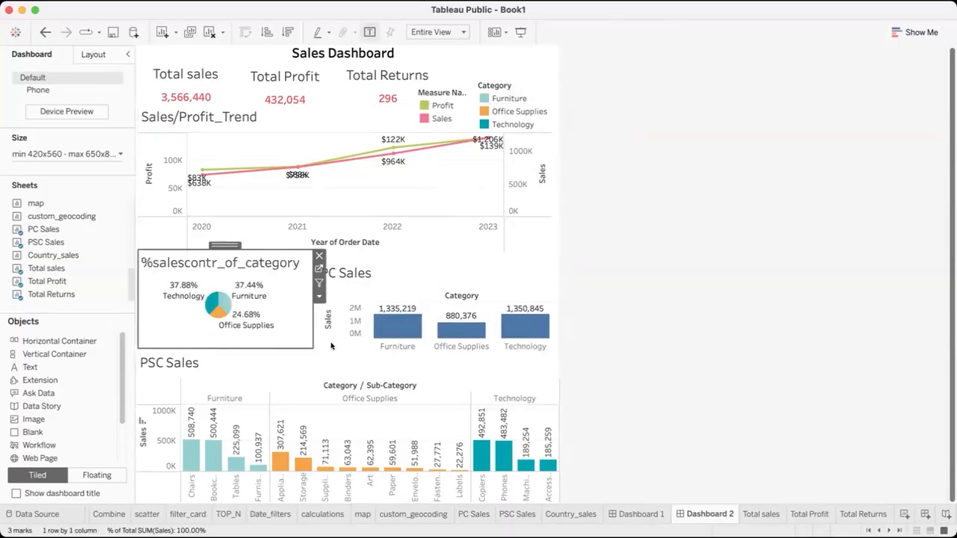
left_click(621, 330)
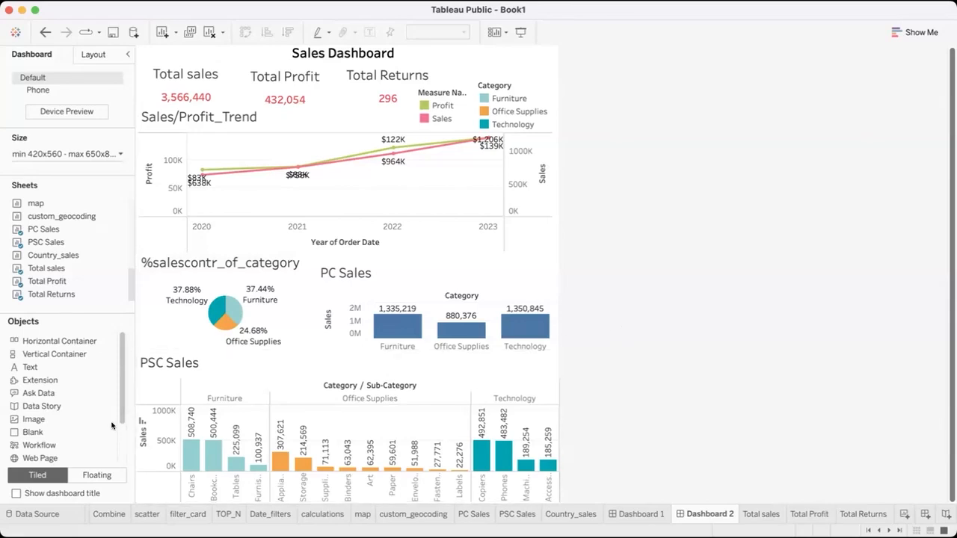
Enable highlighting of selected items on the Category legend, test it with Office Supplies, and clear the highlight
scroll(112, 426, "down", 2)
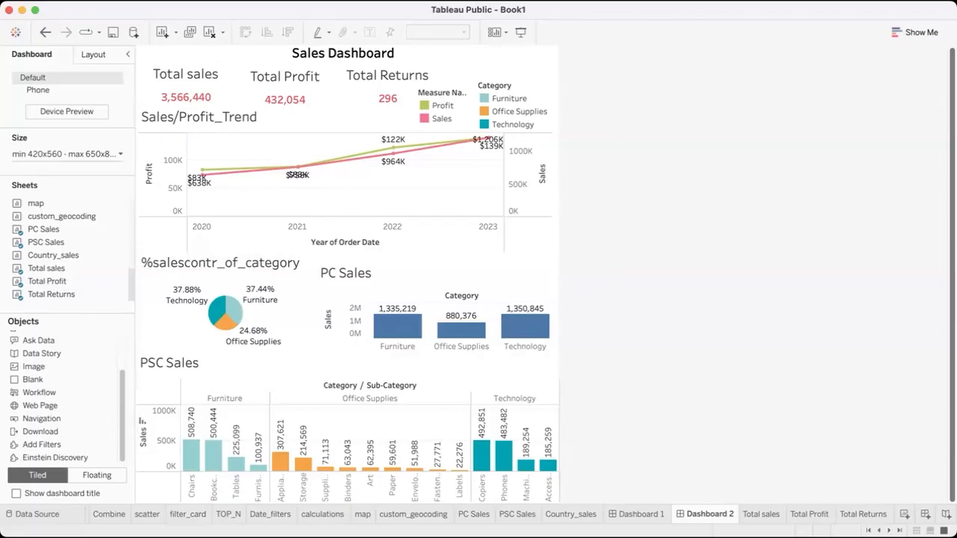
left_click(224, 320)
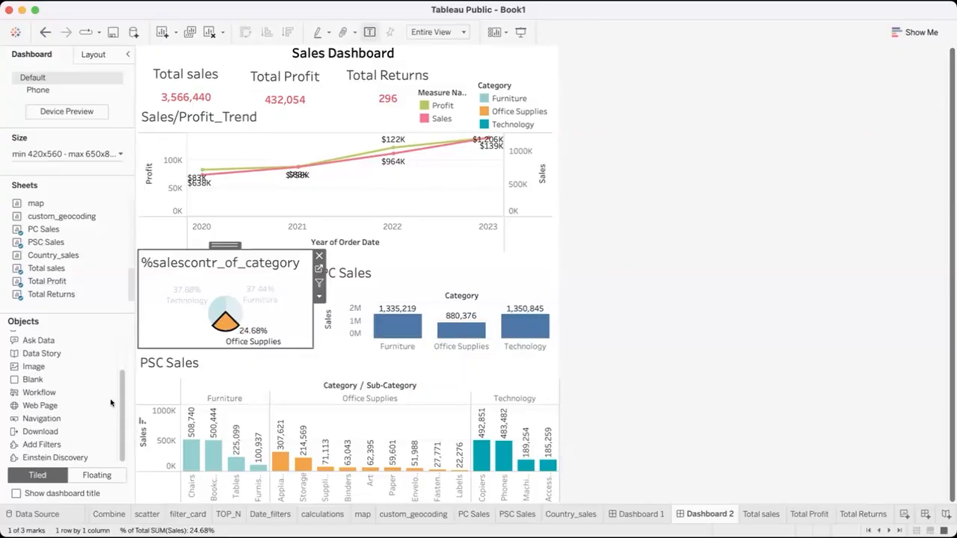
left_click(171, 322)
left_click(495, 111)
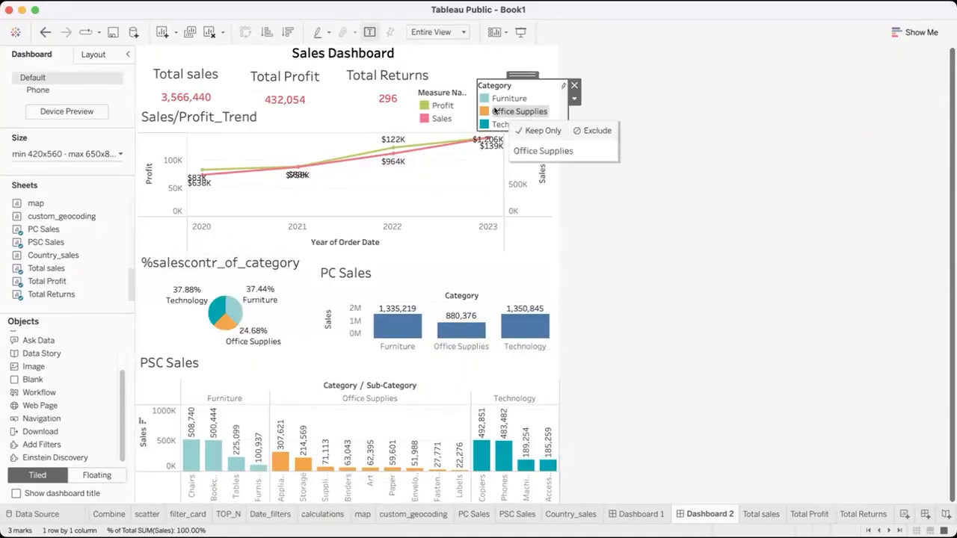
left_click(560, 88)
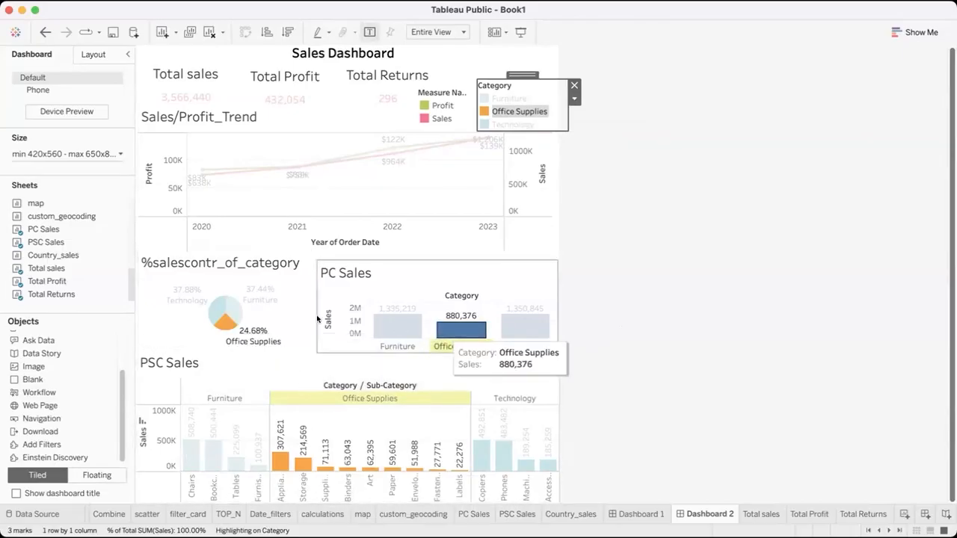
left_click(160, 313)
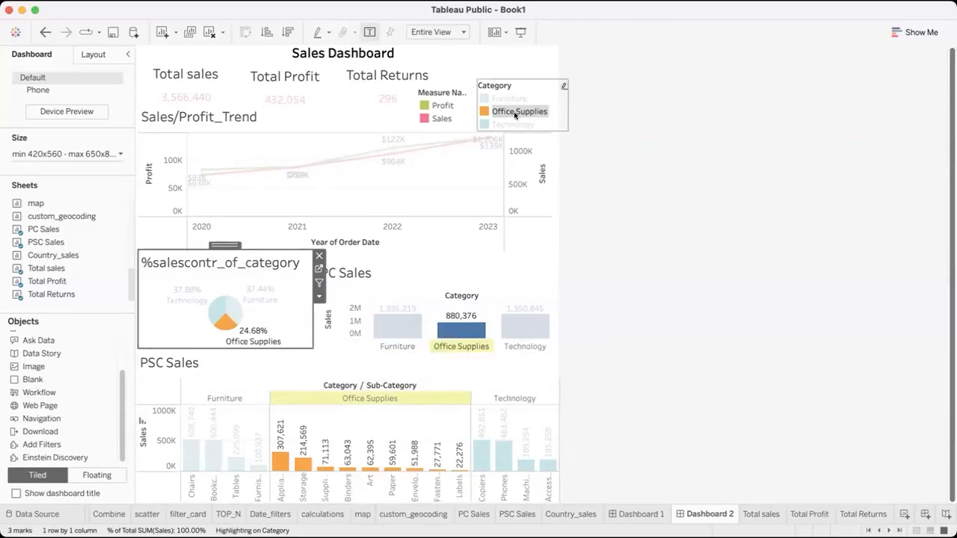
left_click(514, 112)
left_click(384, 349)
left_click(307, 426)
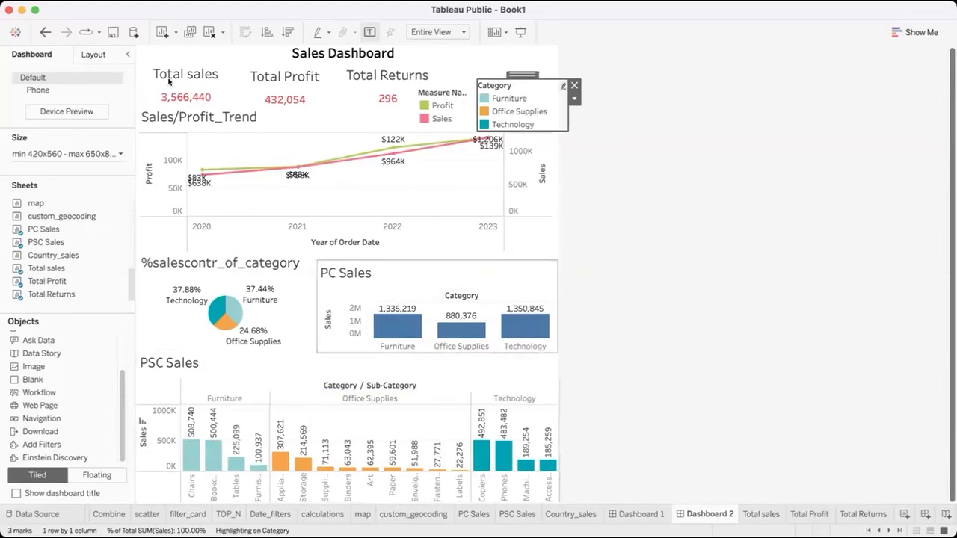
Review the list of actions defined for the workbook and close it
left_click(185, 1)
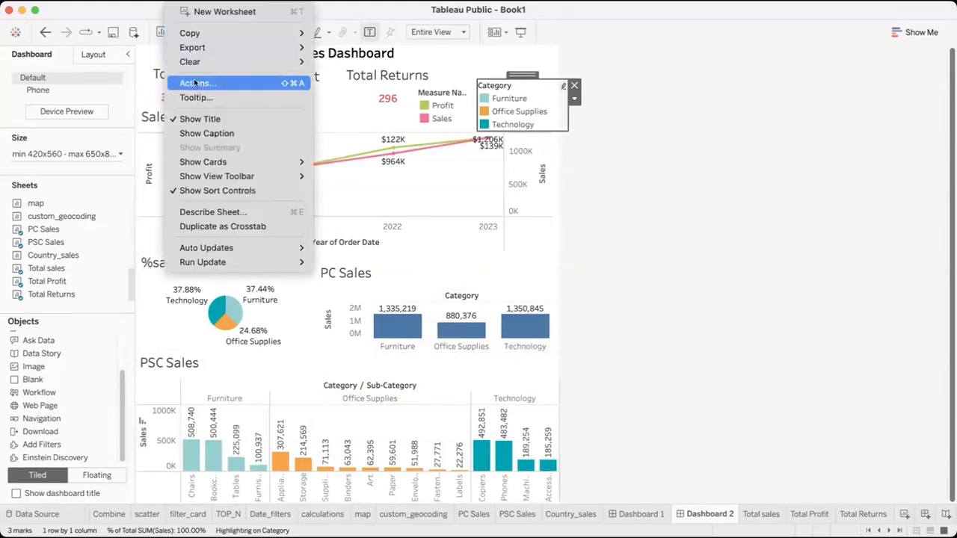
left_click(194, 81)
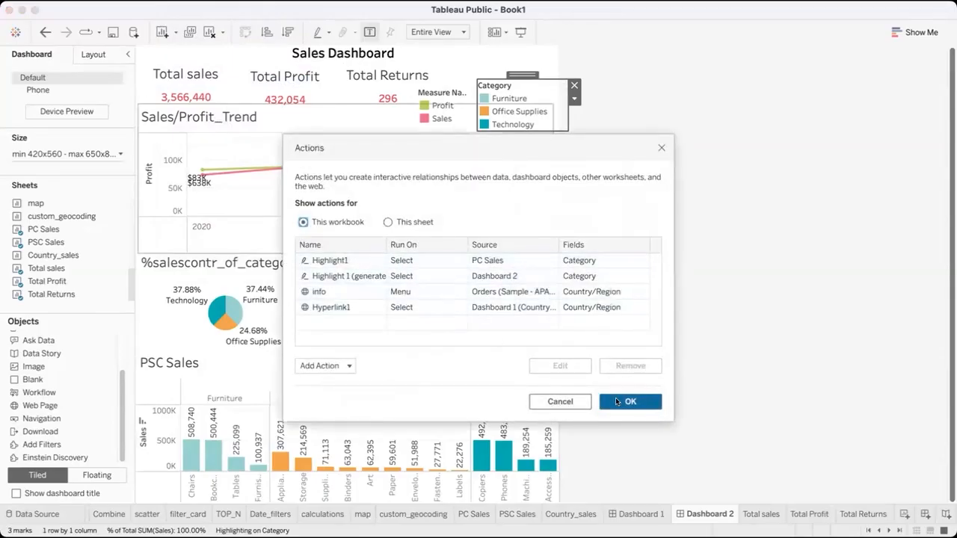
left_click(616, 402)
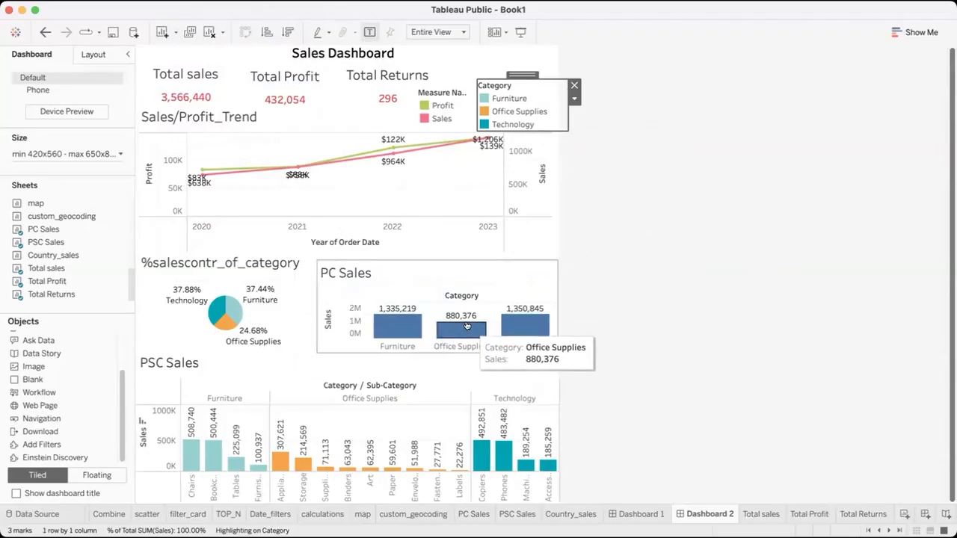
Check cross-chart highlighting by selecting the Office Supplies bar in the PC Sales chart, and clear the selection
left_click(467, 326)
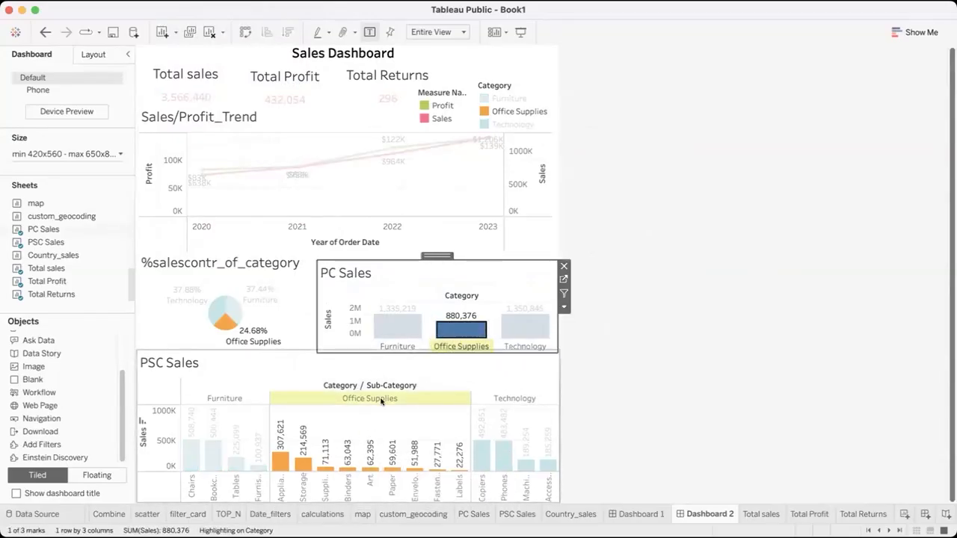
left_click(293, 372)
left_click(460, 329)
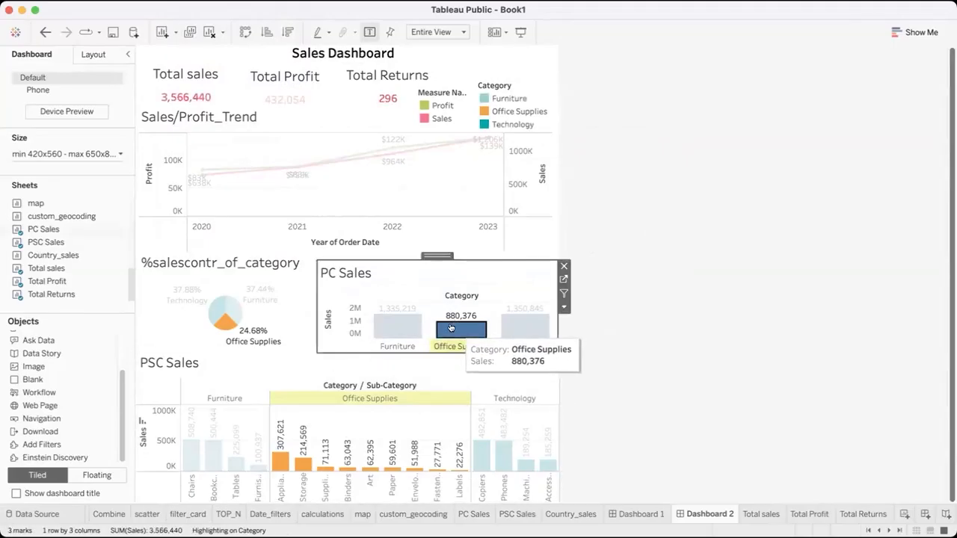
left_click(621, 251)
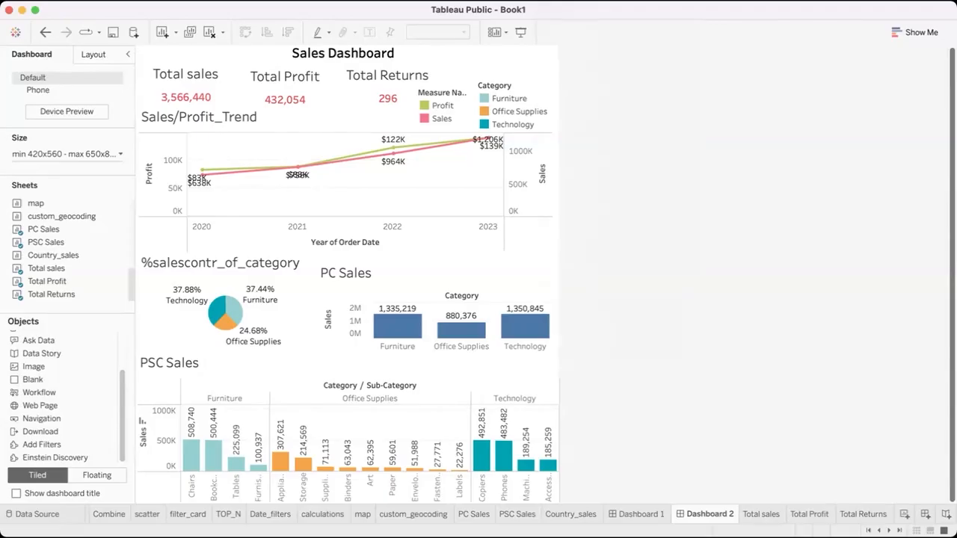
left_click(561, 1)
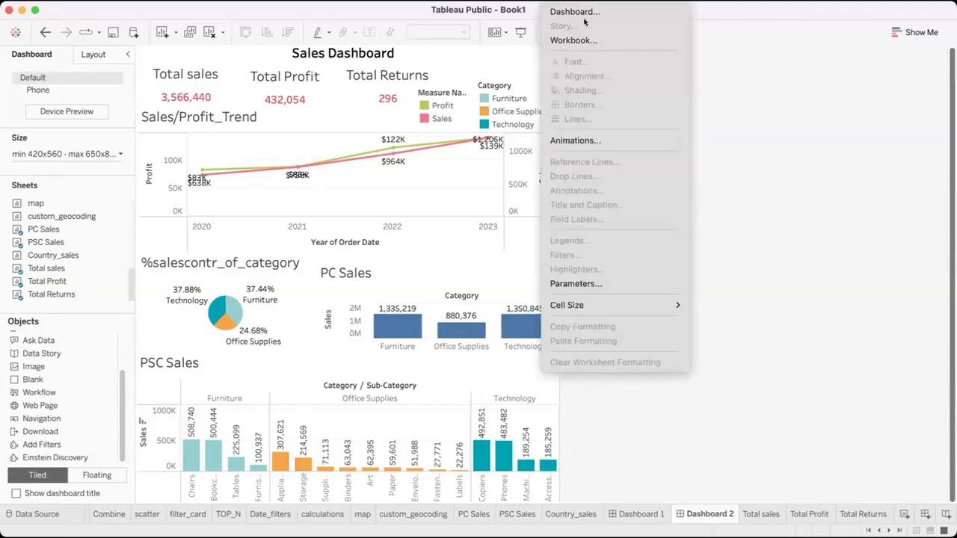
left_click(720, 28)
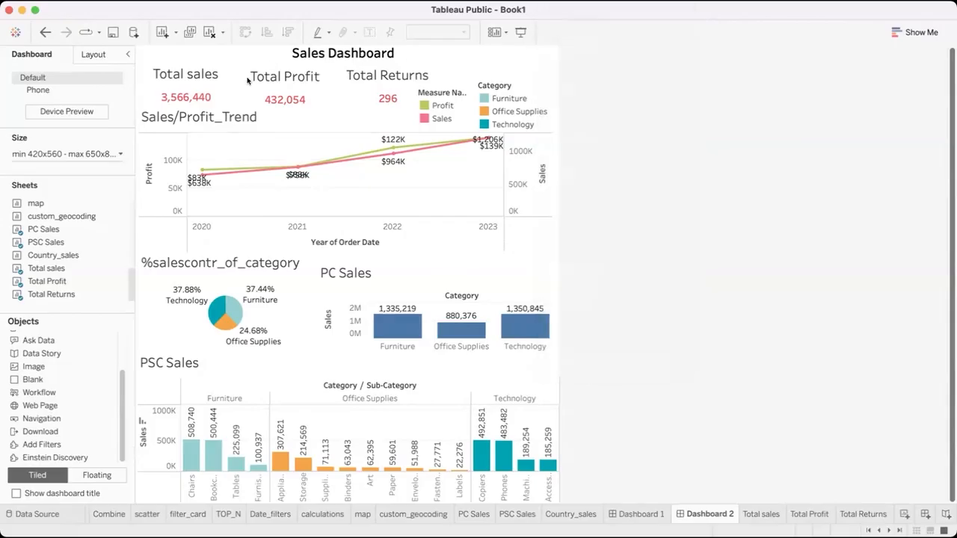
left_click(212, 81)
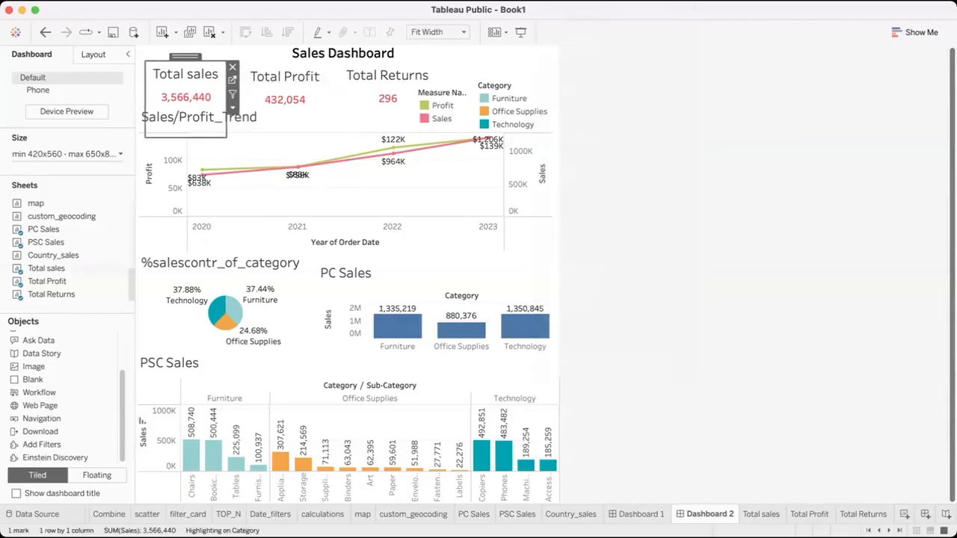
left_click(561, 1)
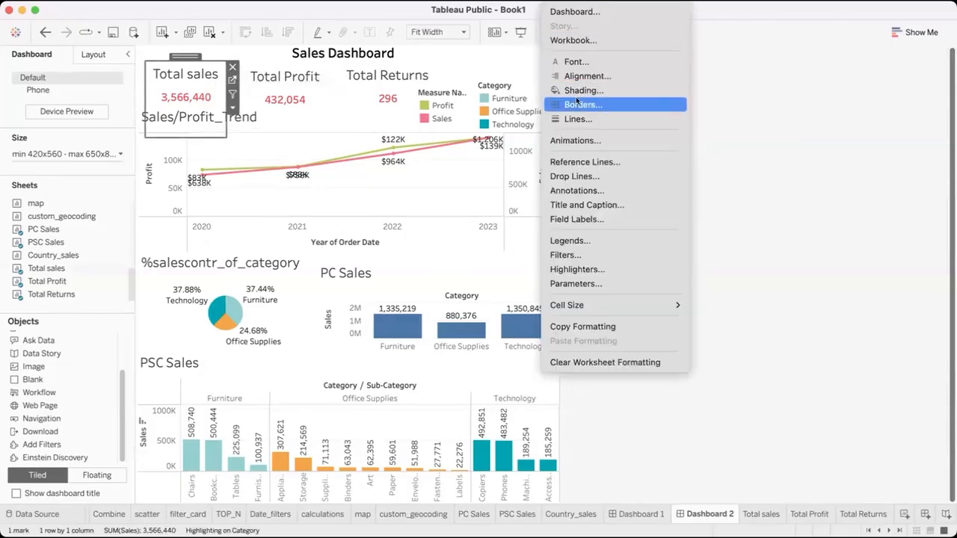
left_click(704, 20)
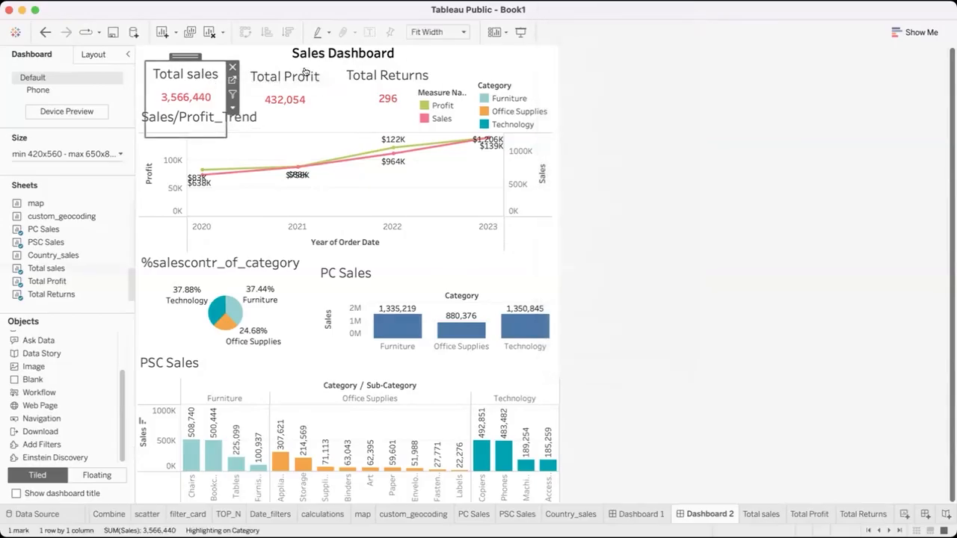
left_click(658, 205)
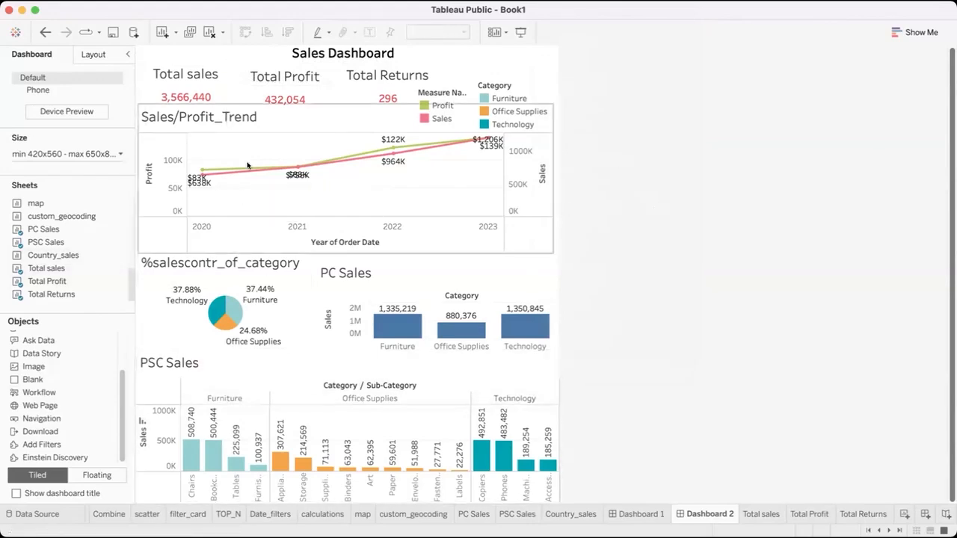
Examine the border and line formatting options for the Total sales card, including the reference line styles, and deselect the card
left_click(196, 65)
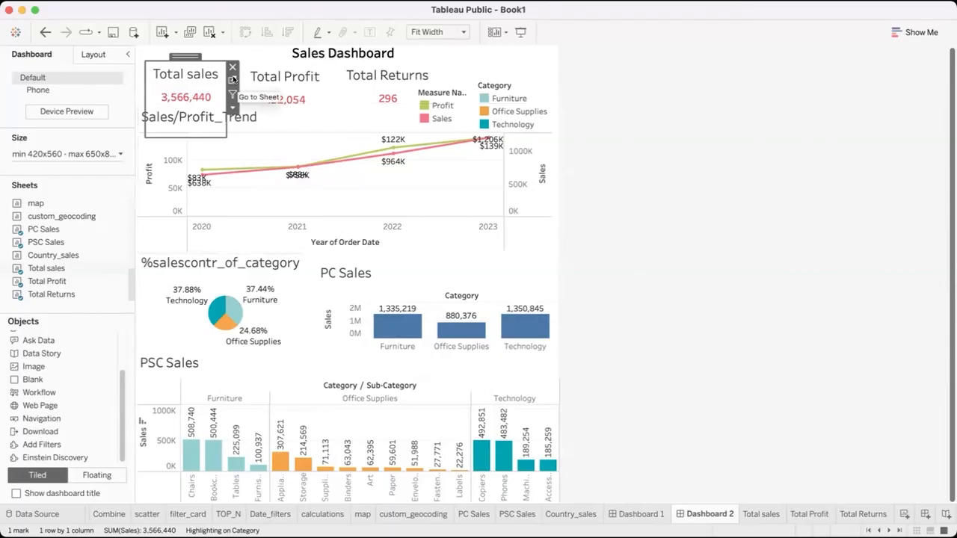
left_click(565, 0)
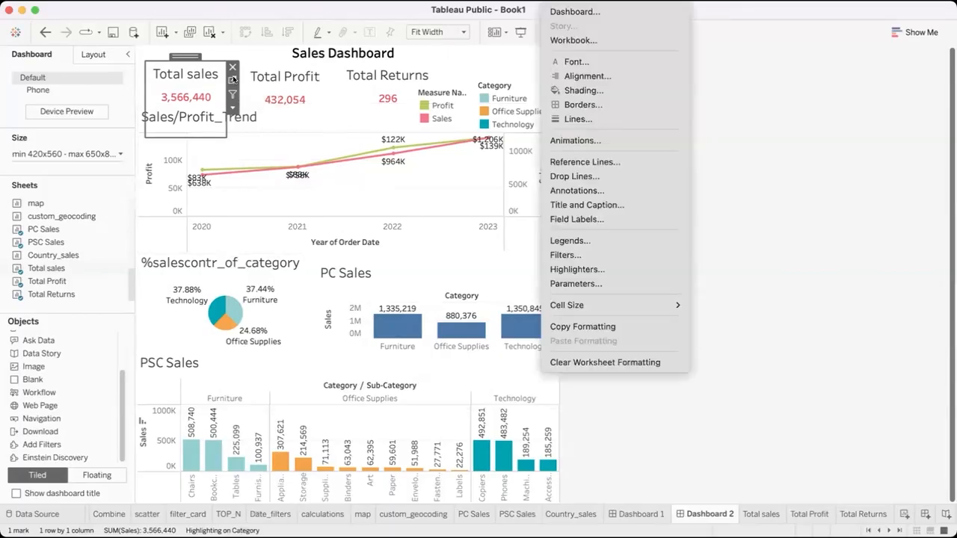
left_click(582, 105)
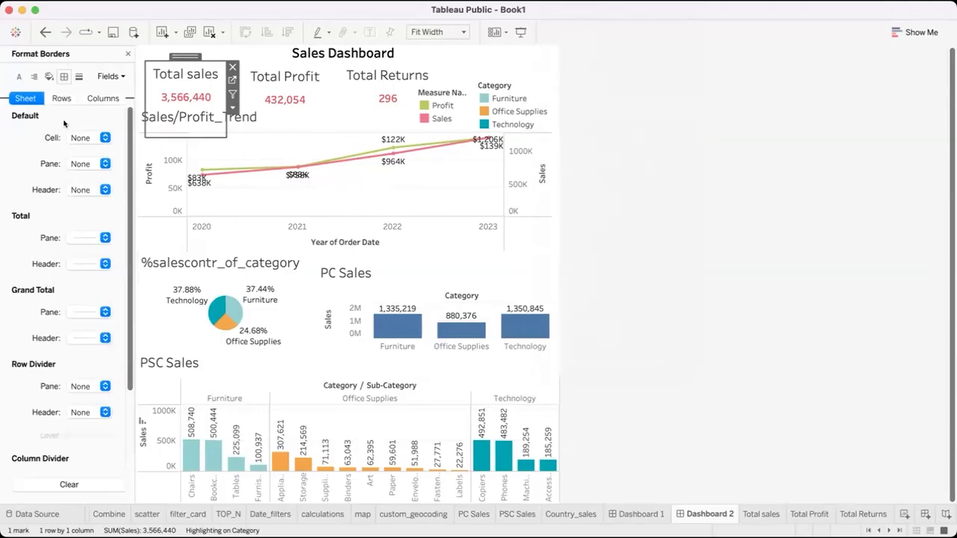
scroll(63, 328, "down", 3)
scroll(66, 266, "up", 3)
left_click(79, 76)
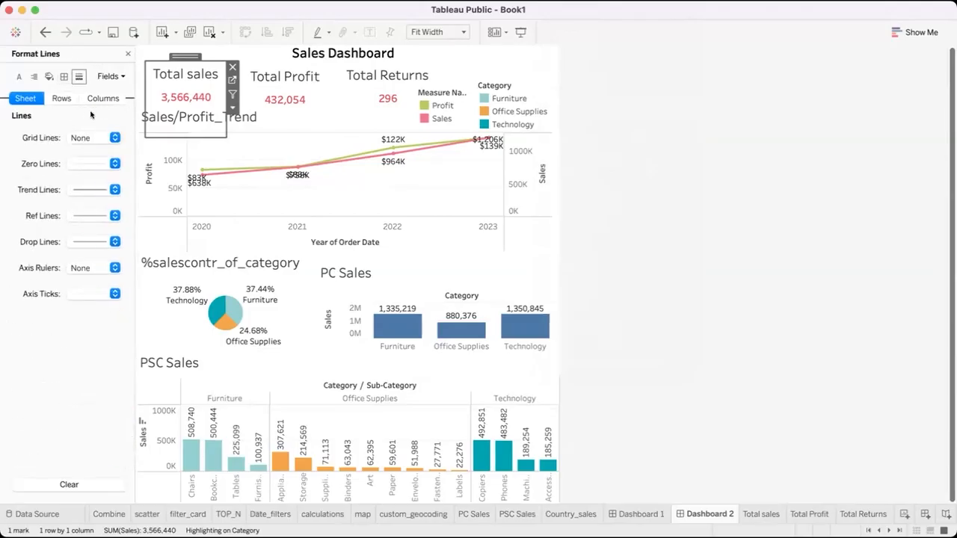
left_click(101, 219)
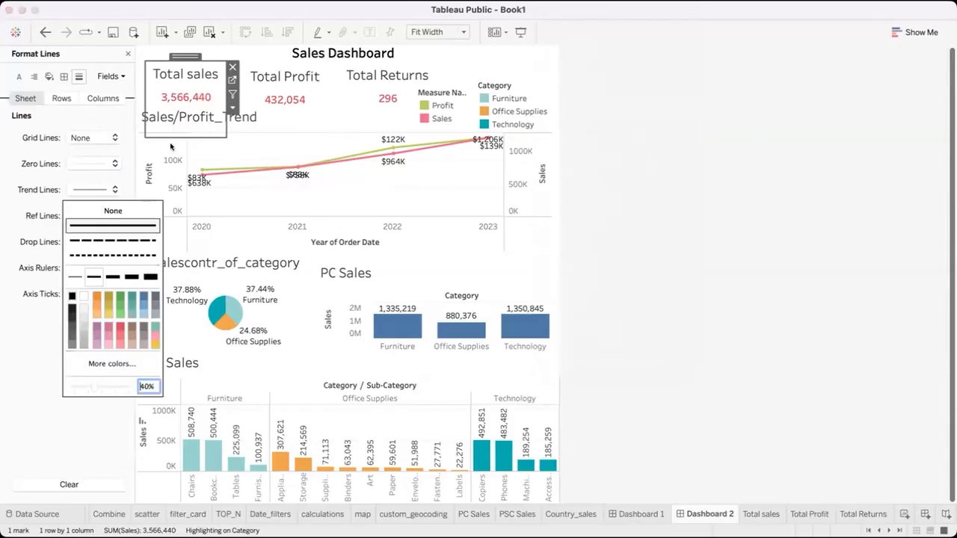
left_click(576, 165)
left_click(173, 97)
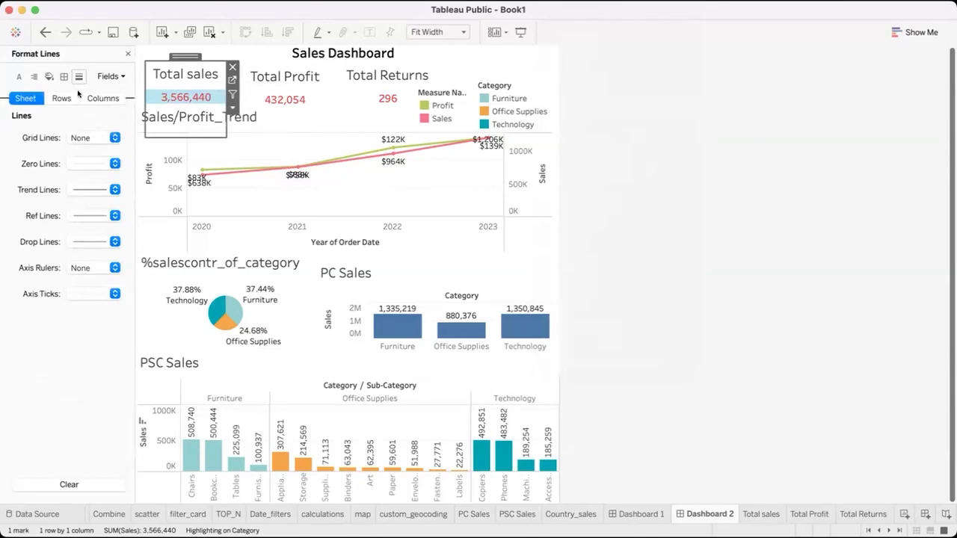
left_click(656, 135)
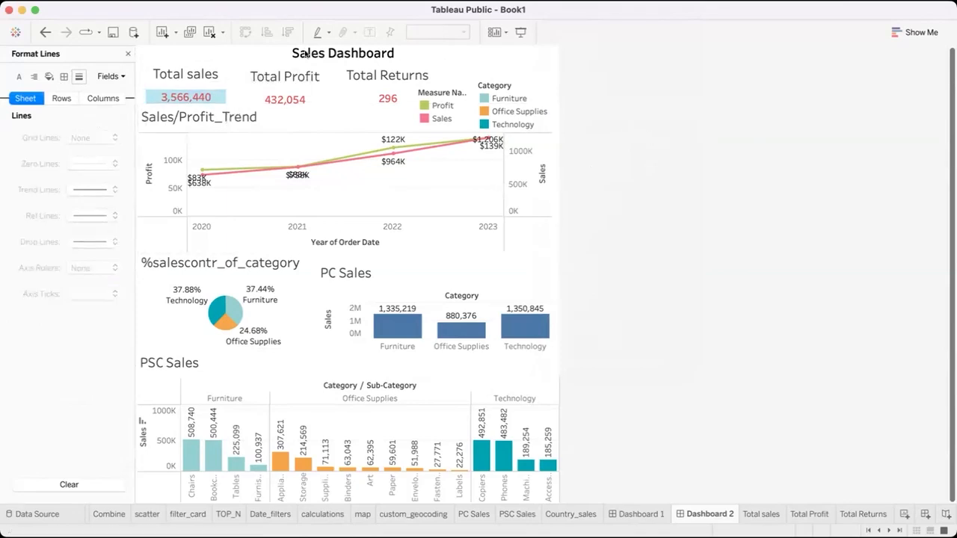
Apply a solid line as the default cell border of the Total sales card and deselect it
left_click(216, 96)
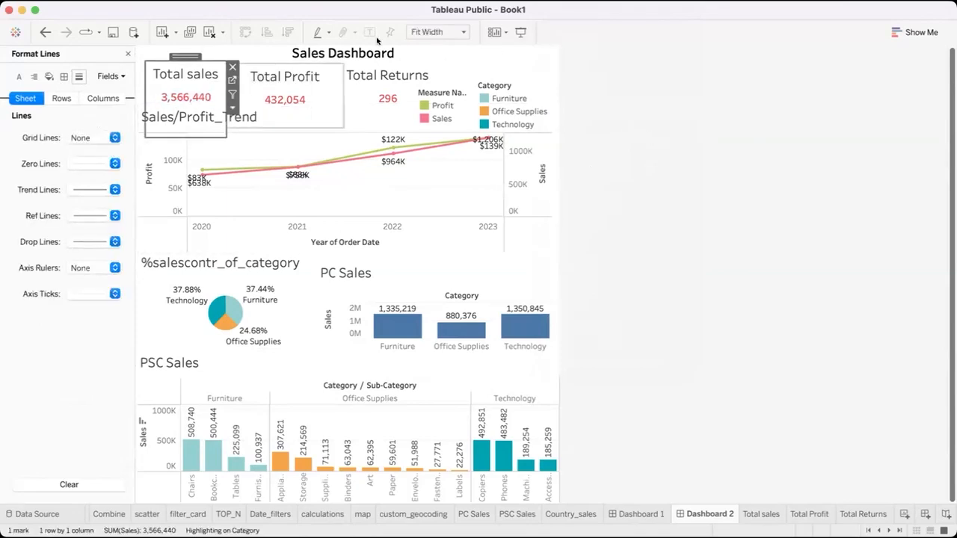
left_click(539, 6)
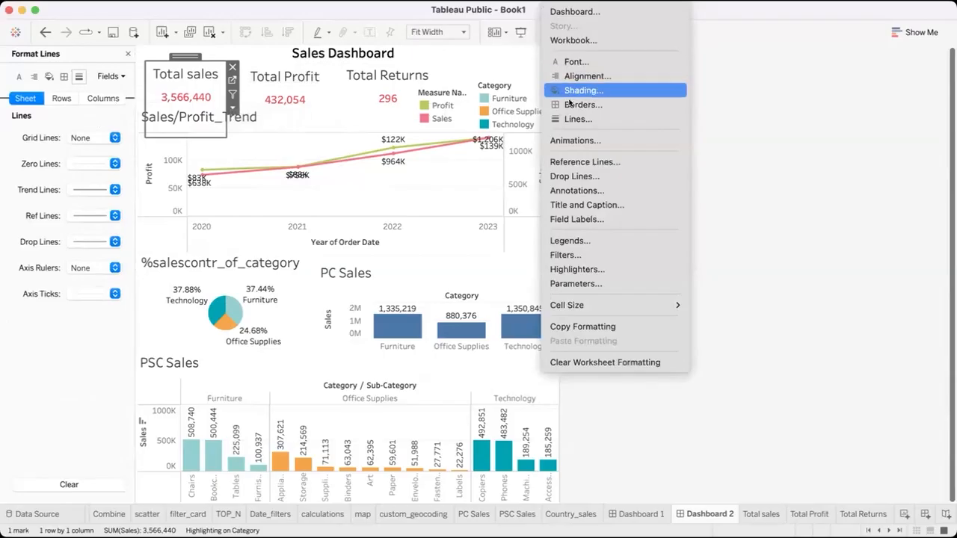
left_click(572, 102)
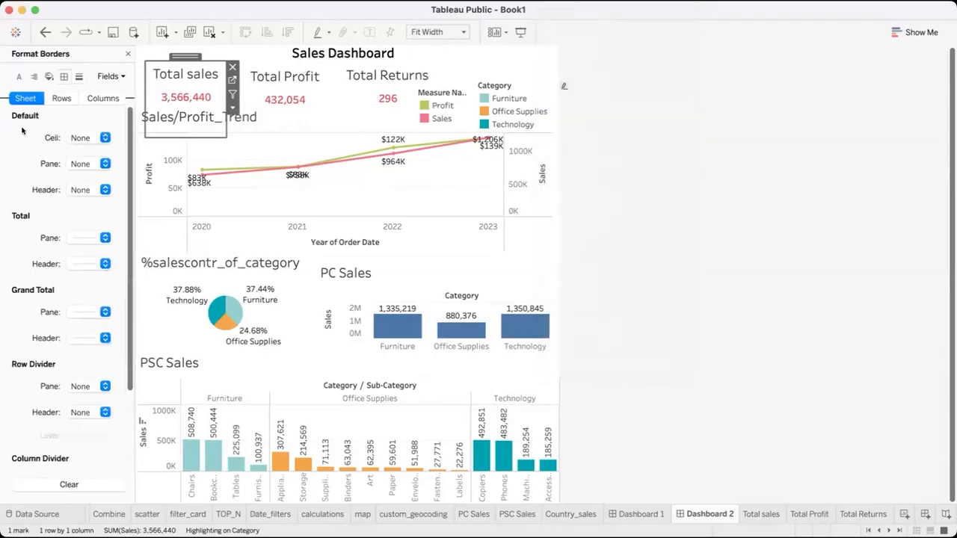
left_click(102, 137)
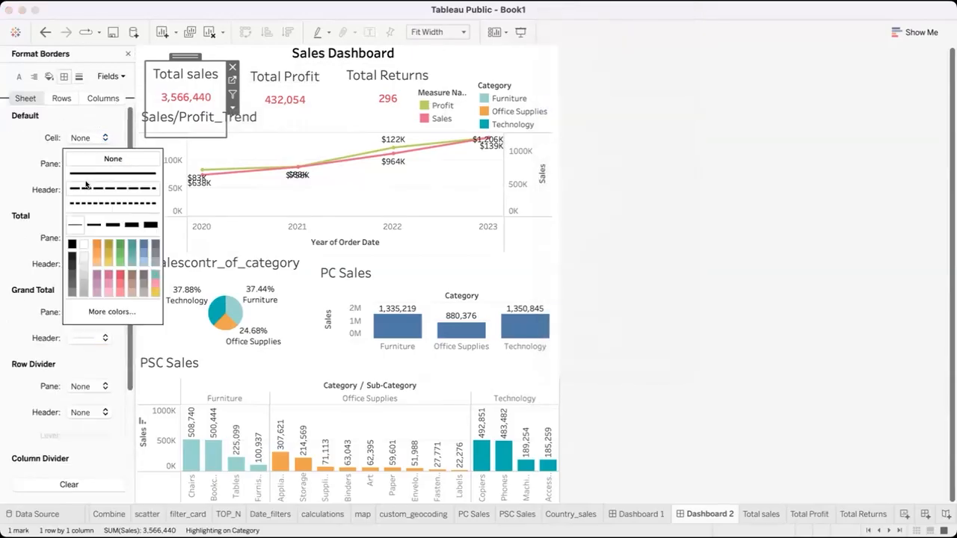
left_click(87, 173)
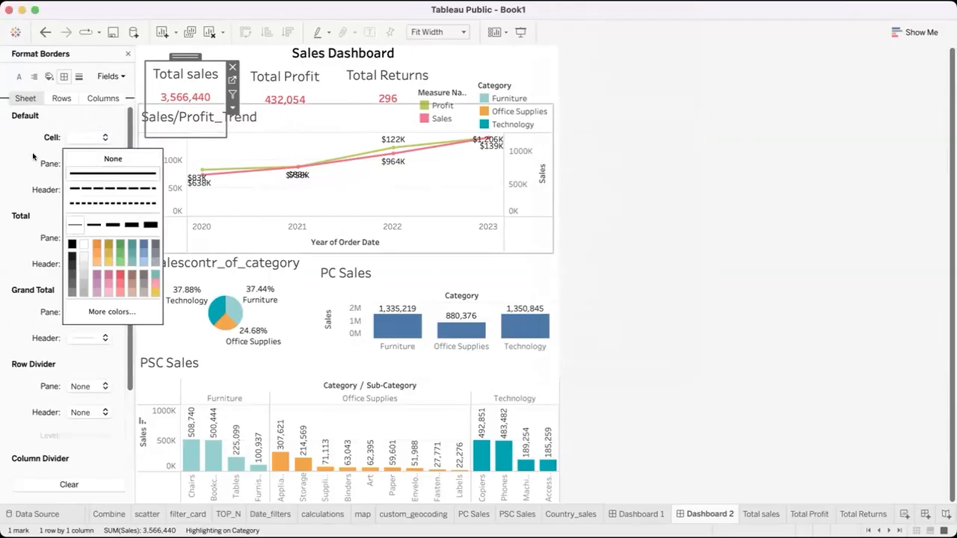
left_click(213, 67)
left_click(582, 141)
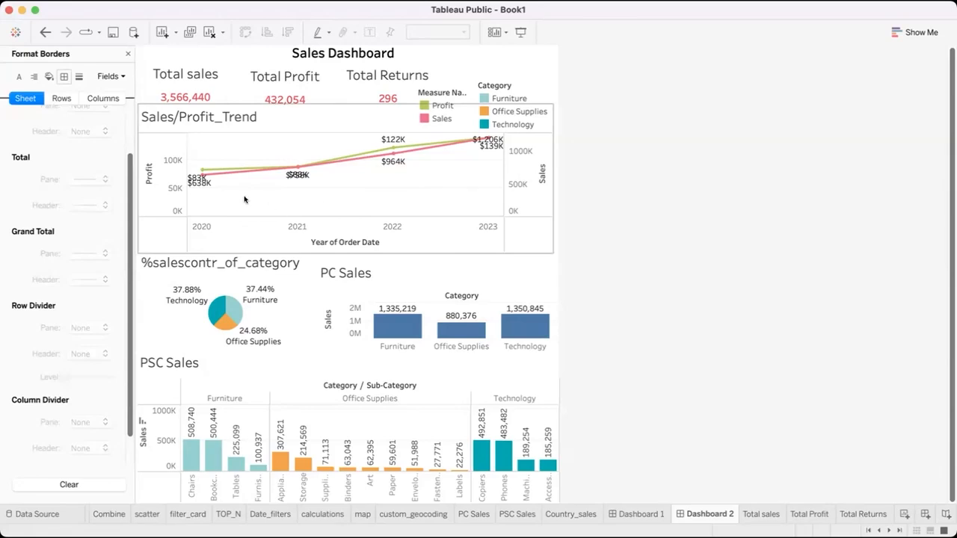
Apply a solid line as the default header border of the Total sales card
left_click(221, 72)
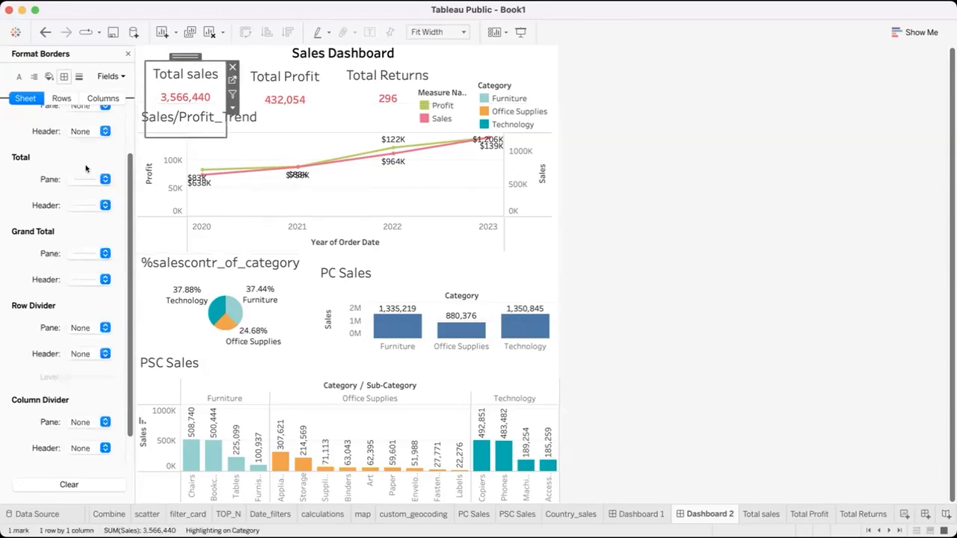
scroll(88, 227, "up", 2)
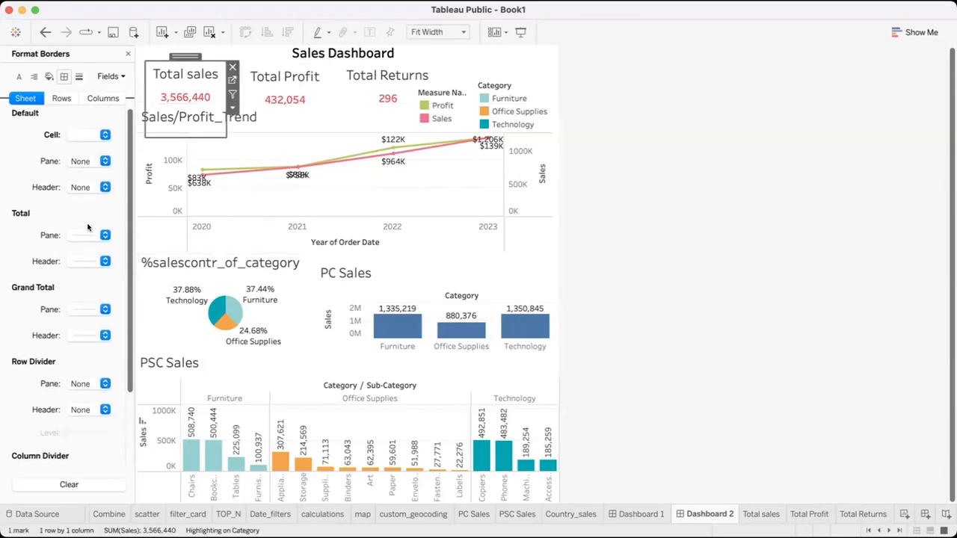
scroll(87, 227, "down", 3)
scroll(88, 224, "up", 2)
scroll(88, 224, "down", 2)
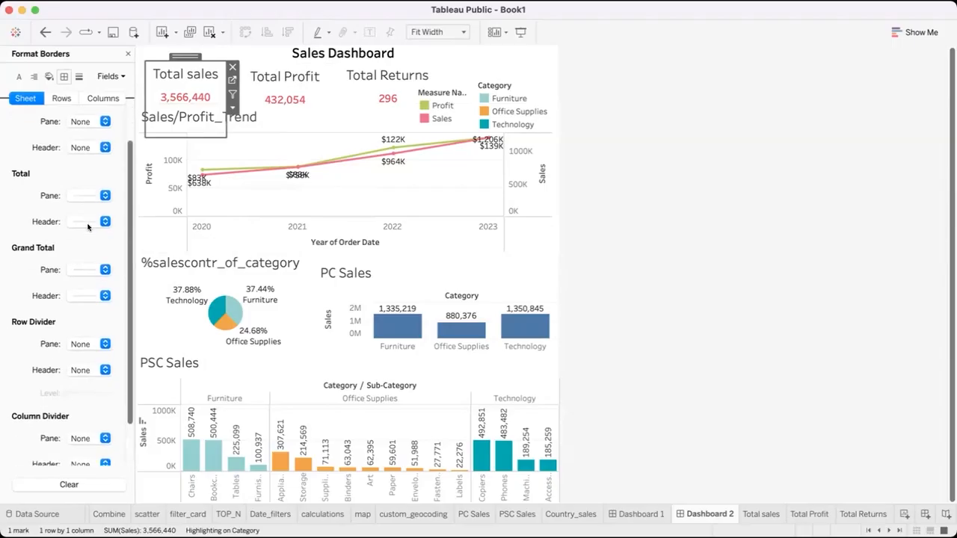
scroll(86, 370, "up", 2)
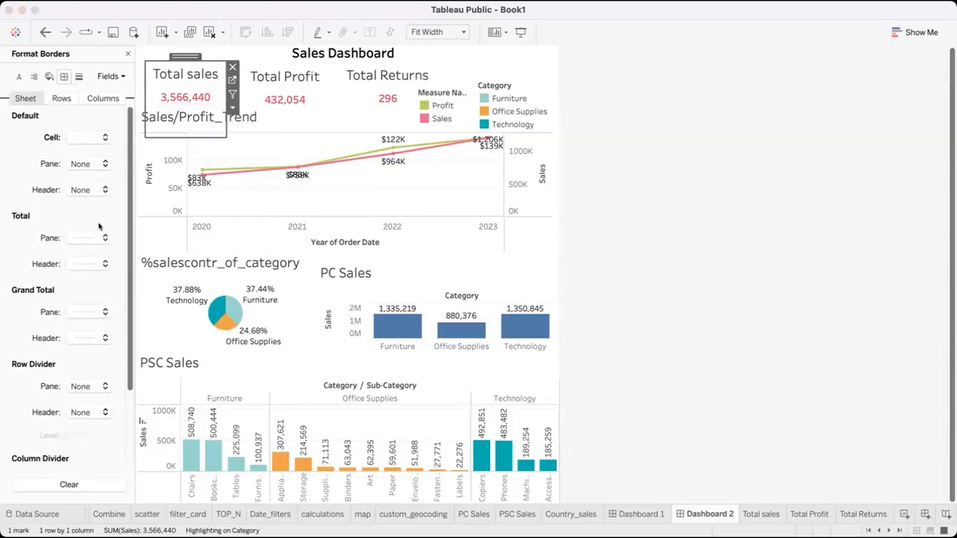
left_click(105, 190)
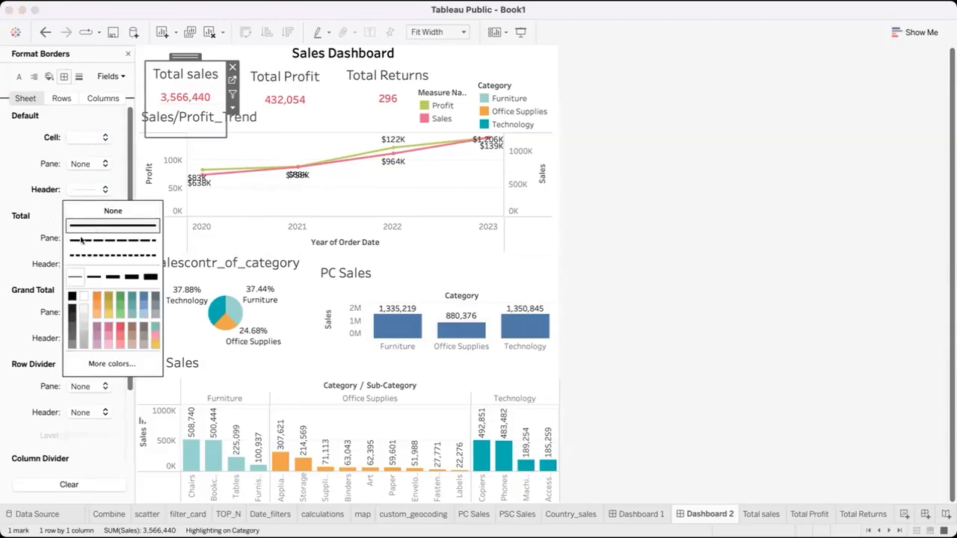
left_click(3, 155)
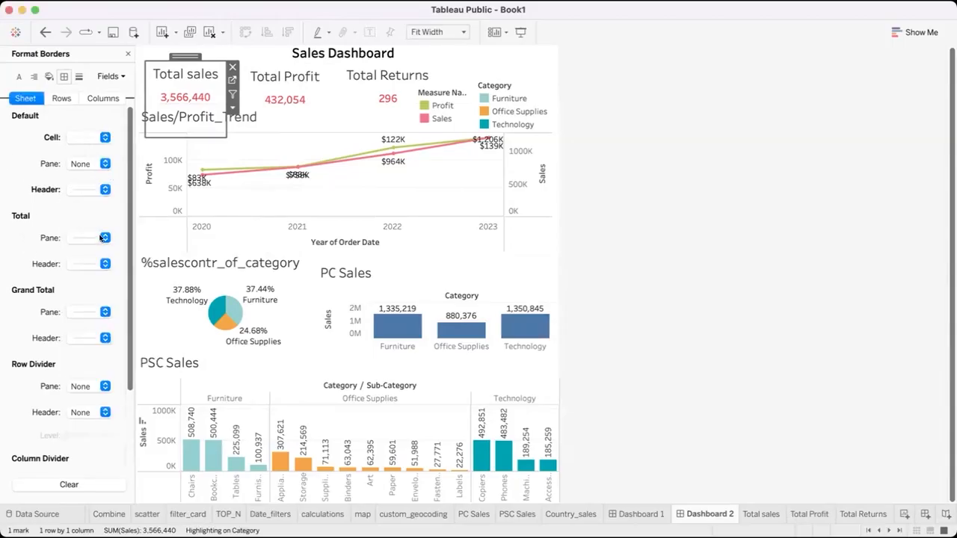
Apply a solid line as the row divider for the pane of the Total sales card
scroll(77, 330, "down", 2)
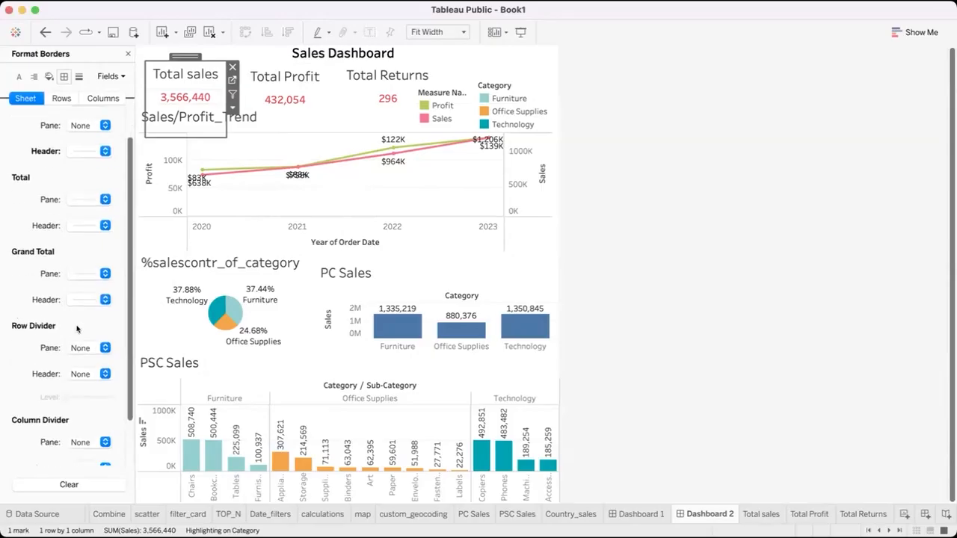
scroll(77, 329, "down", 3)
left_click(104, 294)
left_click(88, 329)
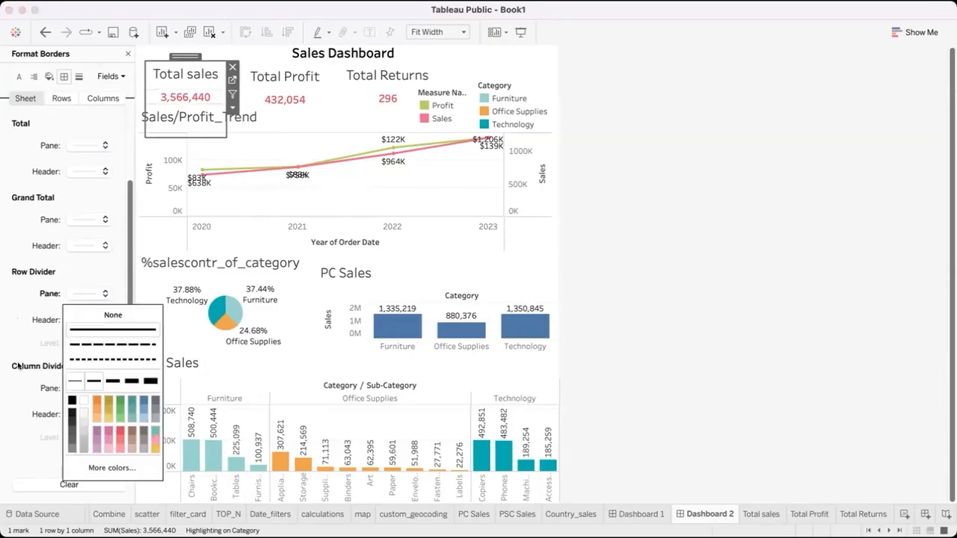
left_click(23, 318)
Apply a solid line as the column divider for the pane of the Total sales card and deselect the card
left_click(89, 386)
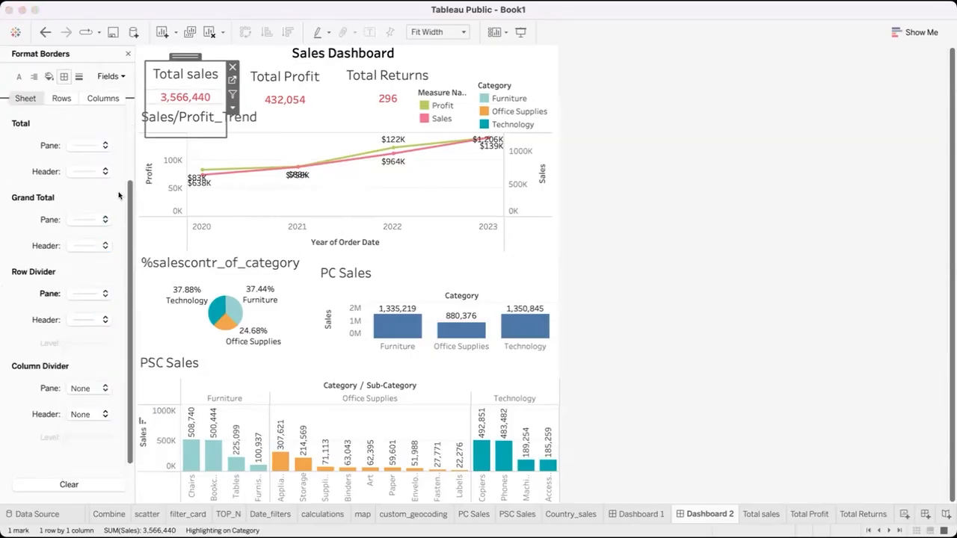
left_click(101, 231)
left_click(6, 253)
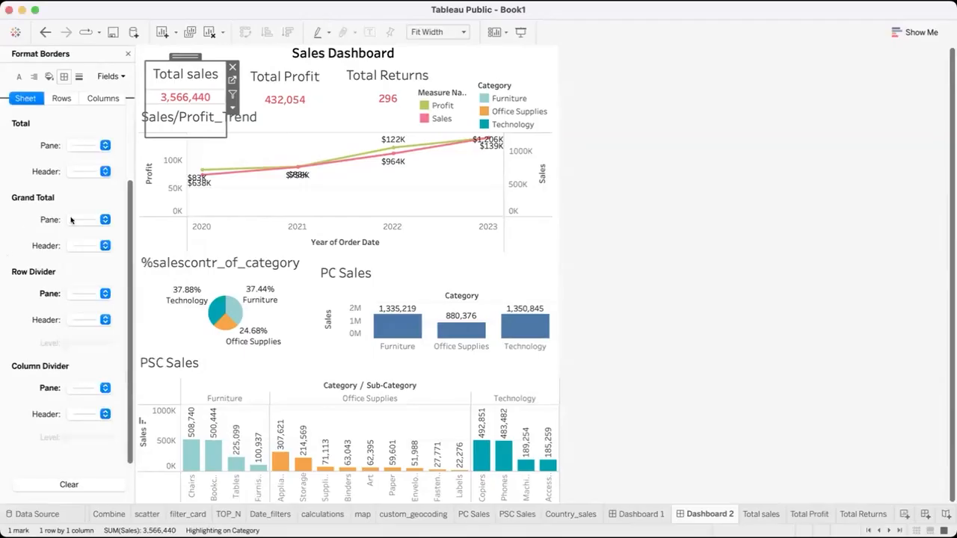
scroll(87, 267, "up", 3)
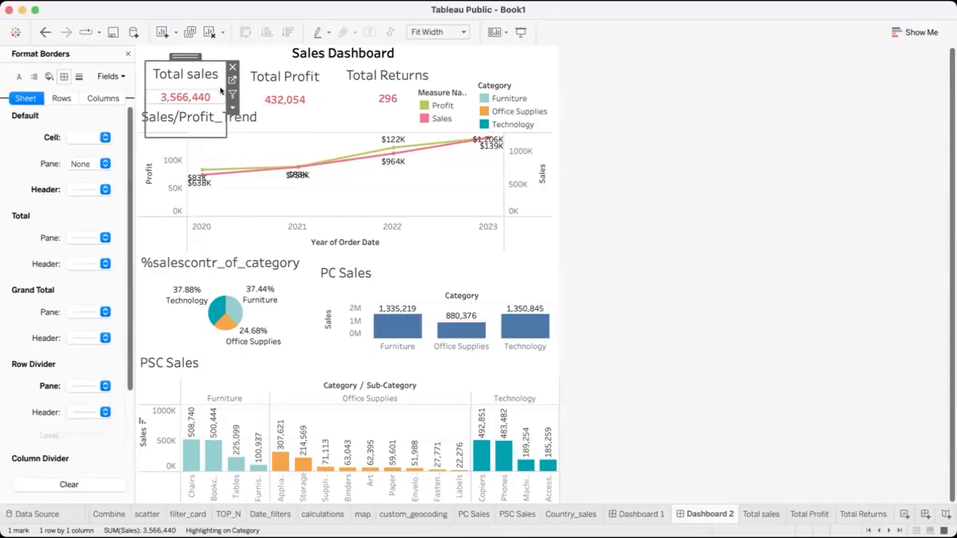
left_click(679, 182)
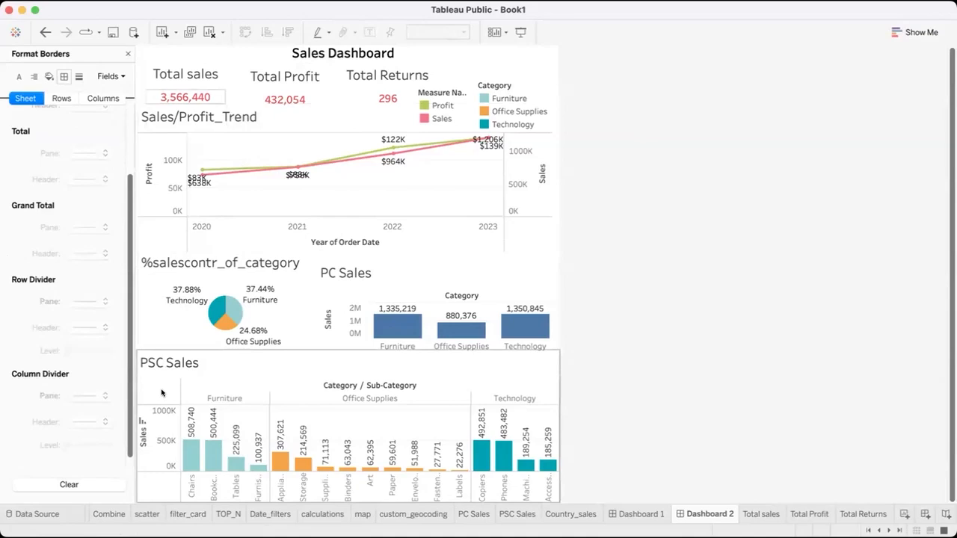
Increase the default header border and the pane's row divider of the Total sales card to the second line thickness
left_click(149, 81)
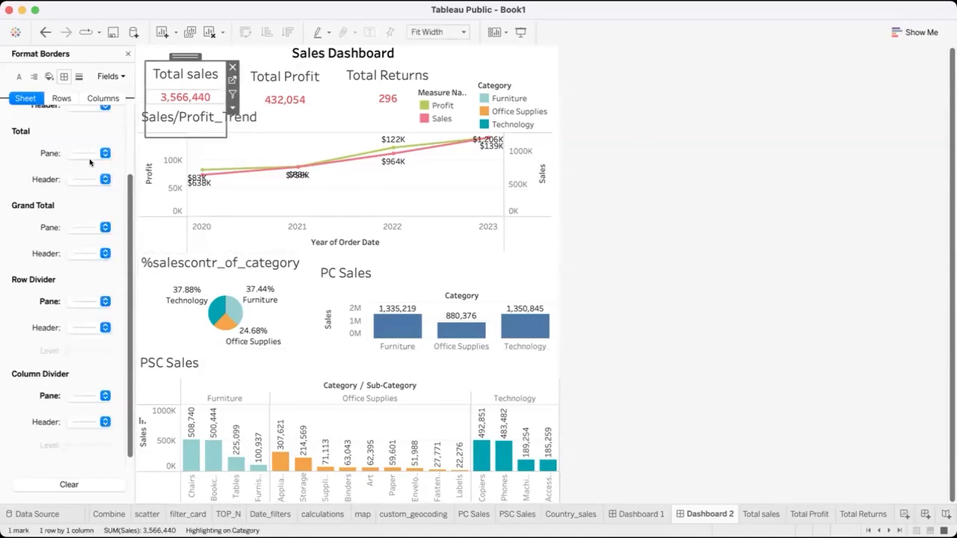
scroll(82, 164, "up", 3)
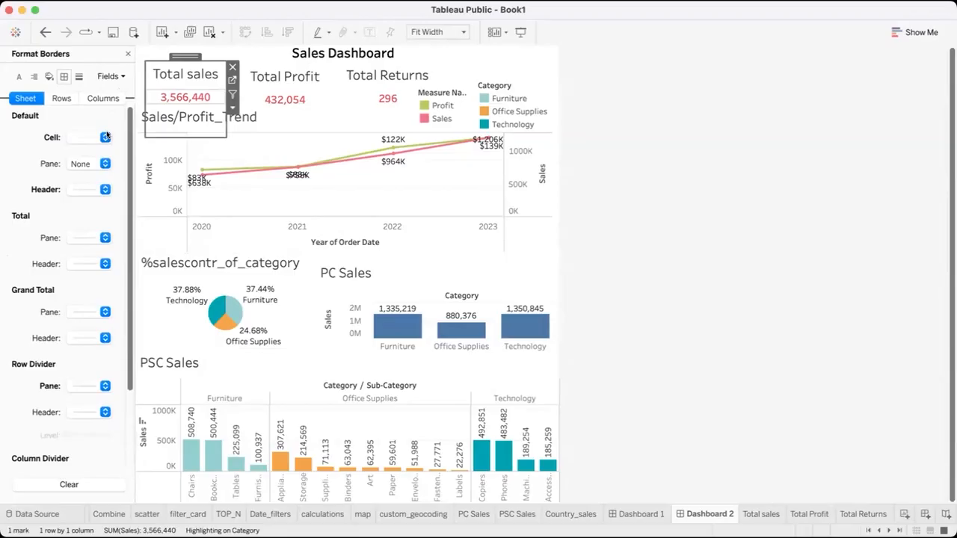
left_click(104, 189)
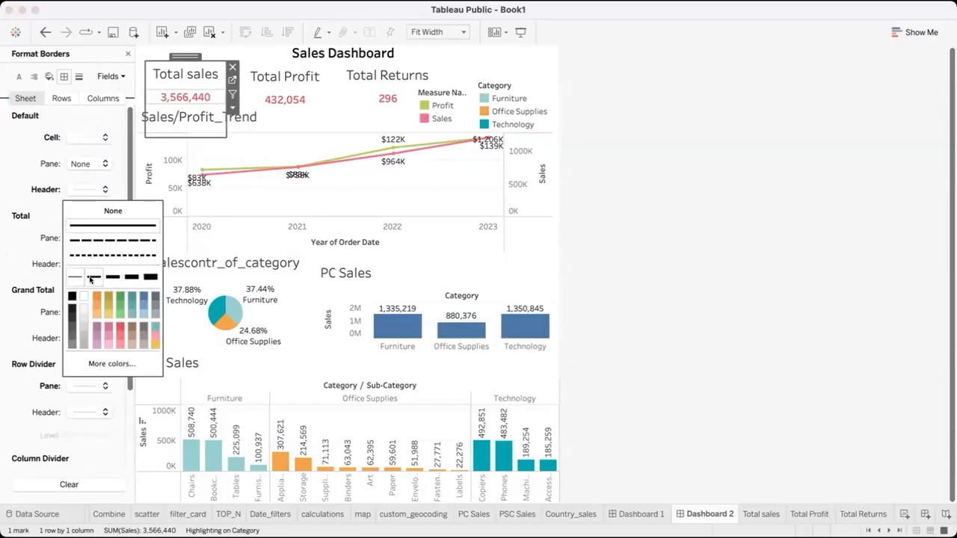
left_click(129, 166)
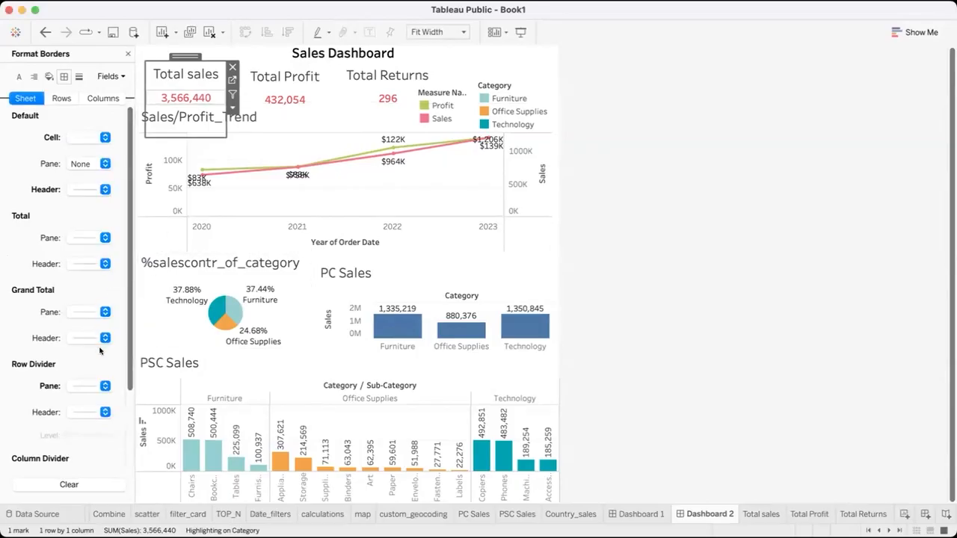
scroll(100, 350, "down", 3)
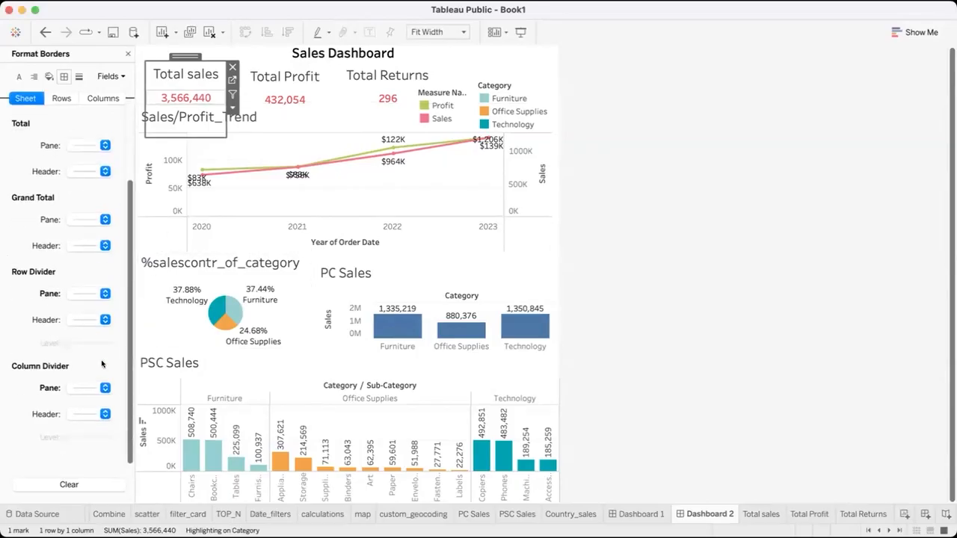
left_click(100, 292)
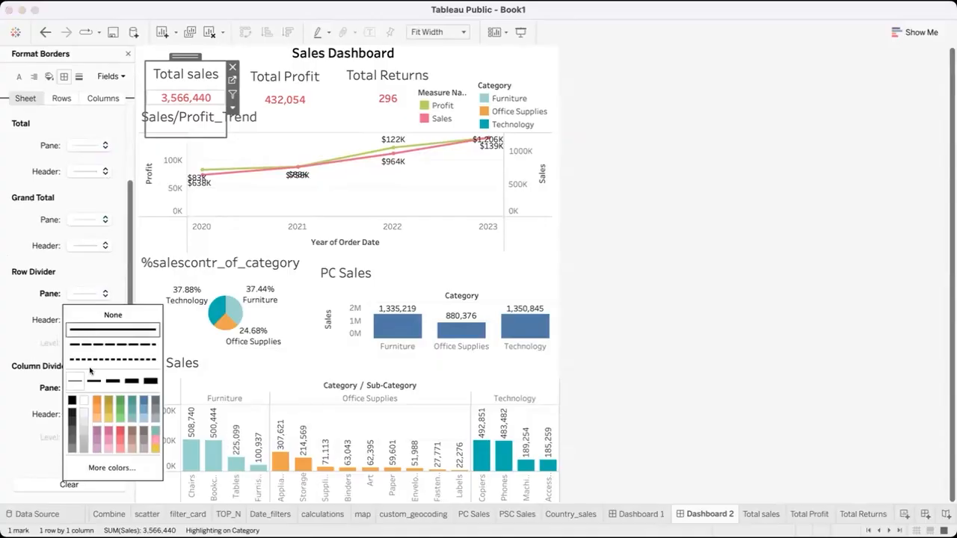
left_click(16, 309)
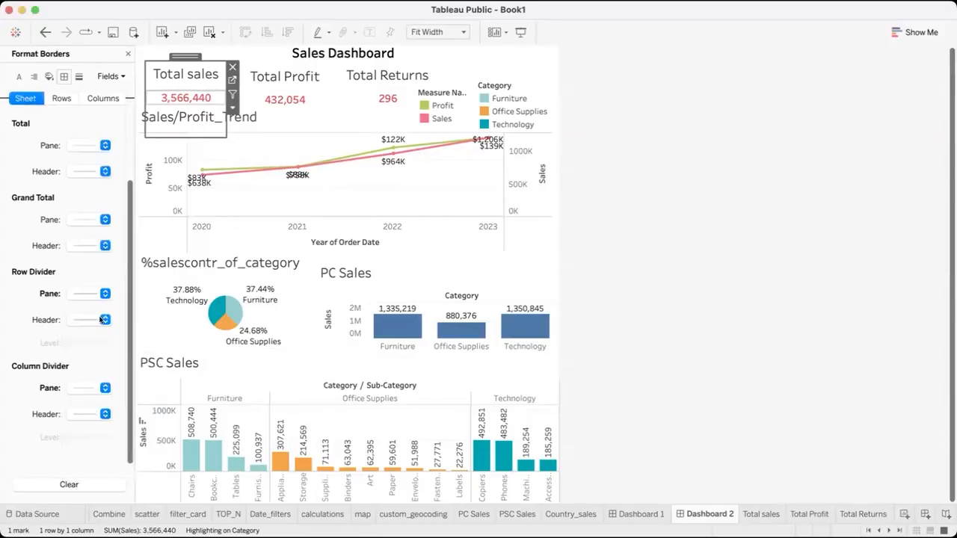
Set the pane's column divider of the Total sales card to the second line thickness, deselect the card and close the border formatting
left_click(103, 389)
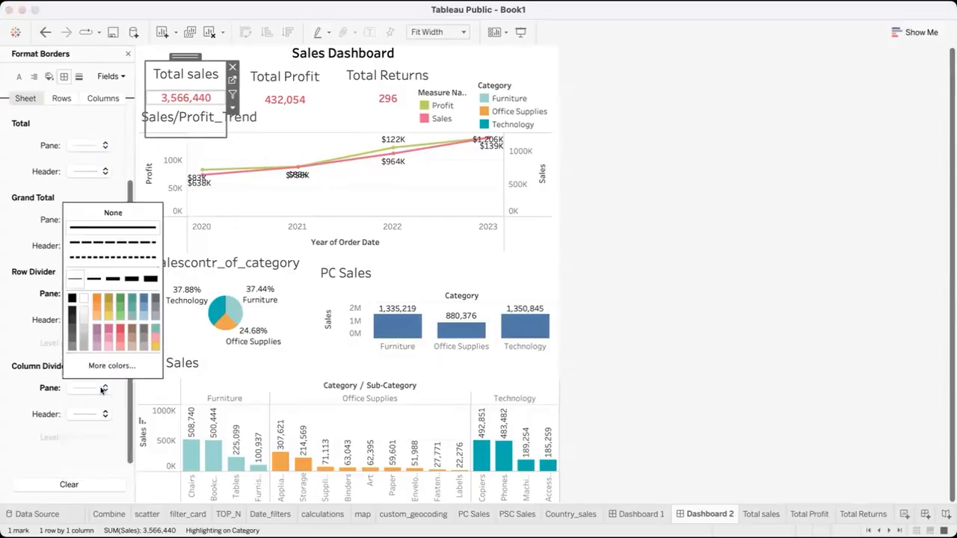
left_click(91, 278)
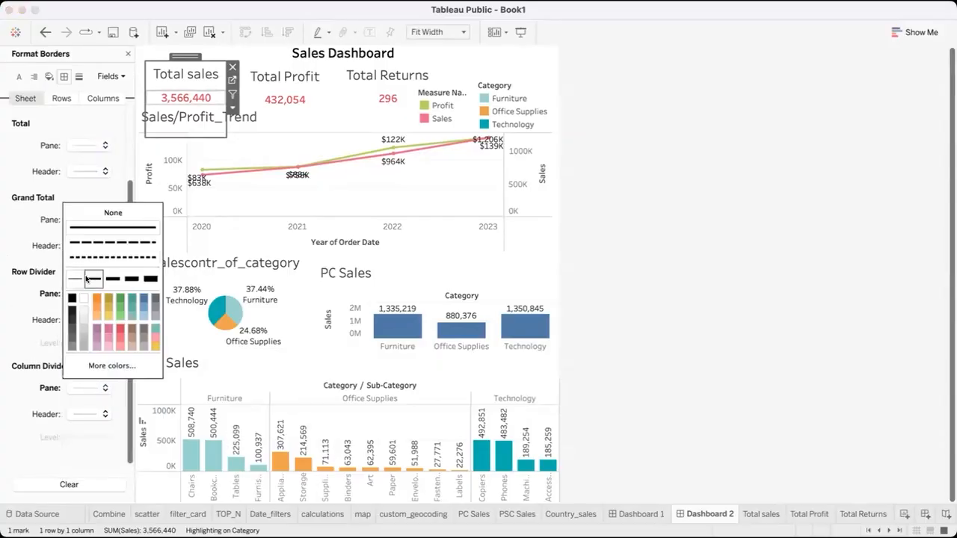
left_click(31, 237)
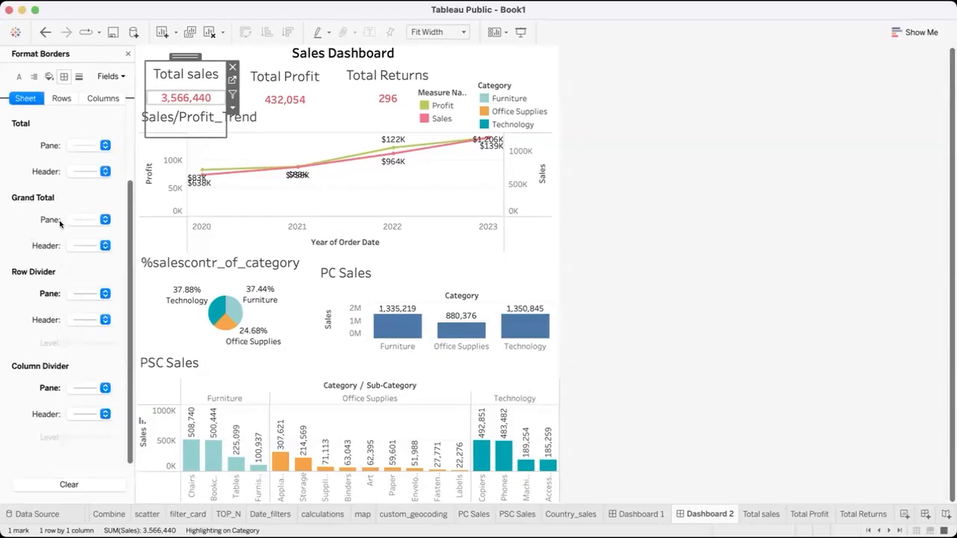
left_click(644, 125)
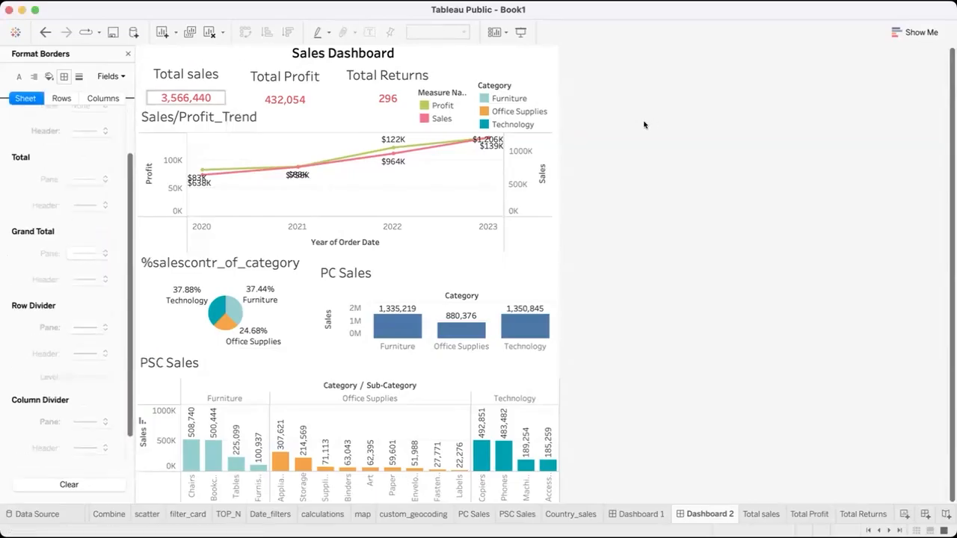
left_click(128, 54)
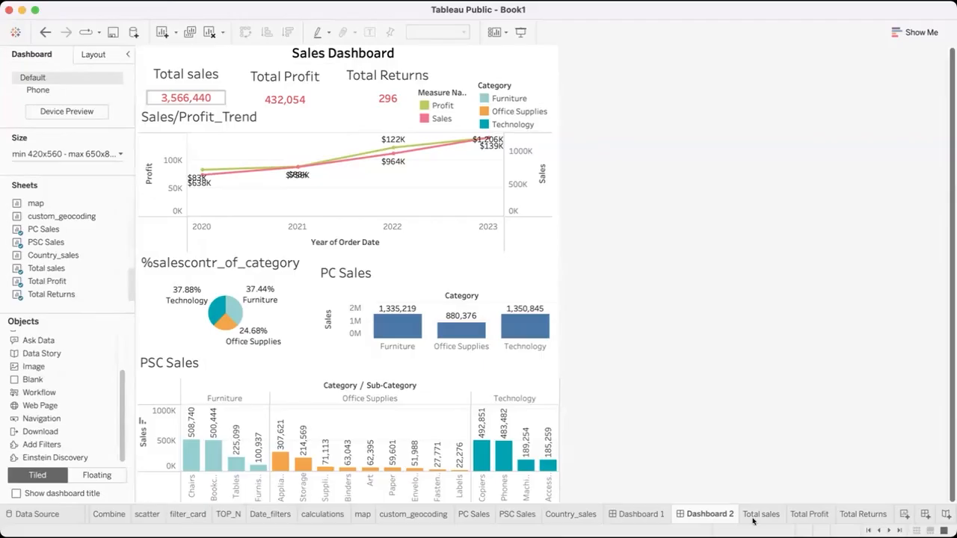
Review the settings of the Hyperlink1 URL action for the Country_sales map on Dashboard 1 and close the actions list
left_click(632, 517)
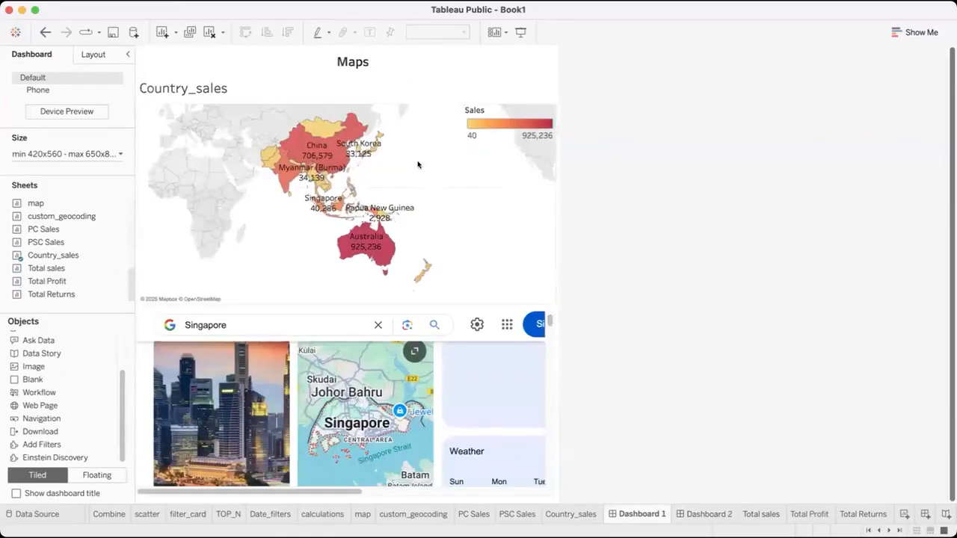
left_click(473, 214)
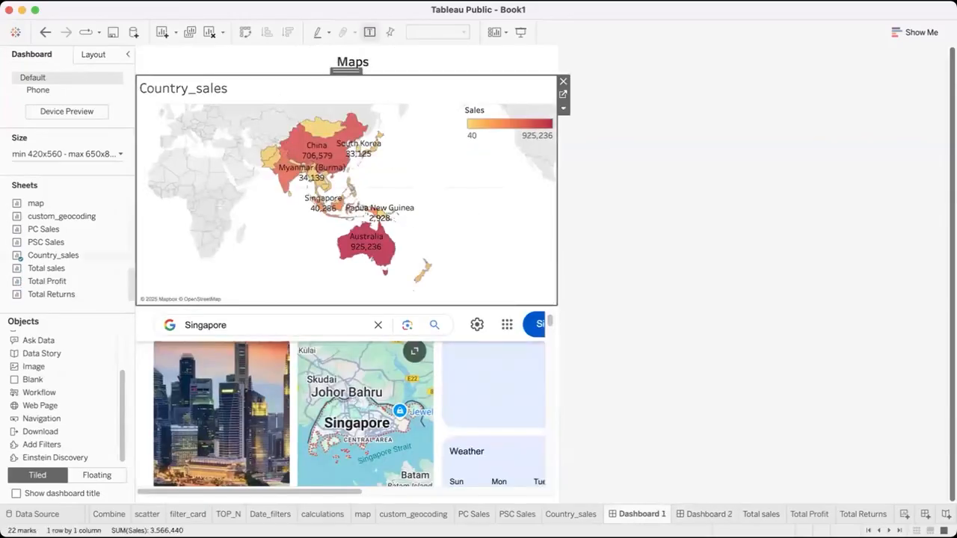
left_click(185, 2)
left_click(190, 86)
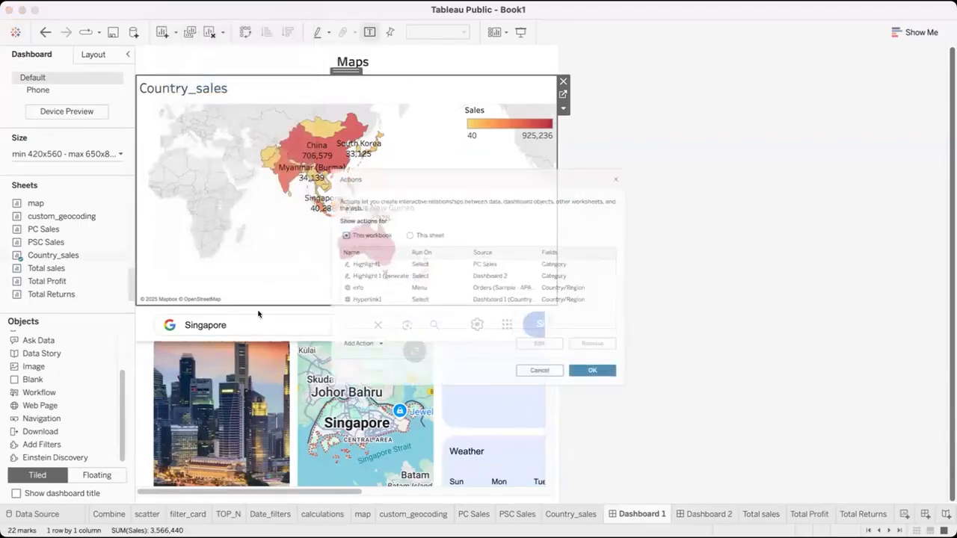
left_click(319, 307)
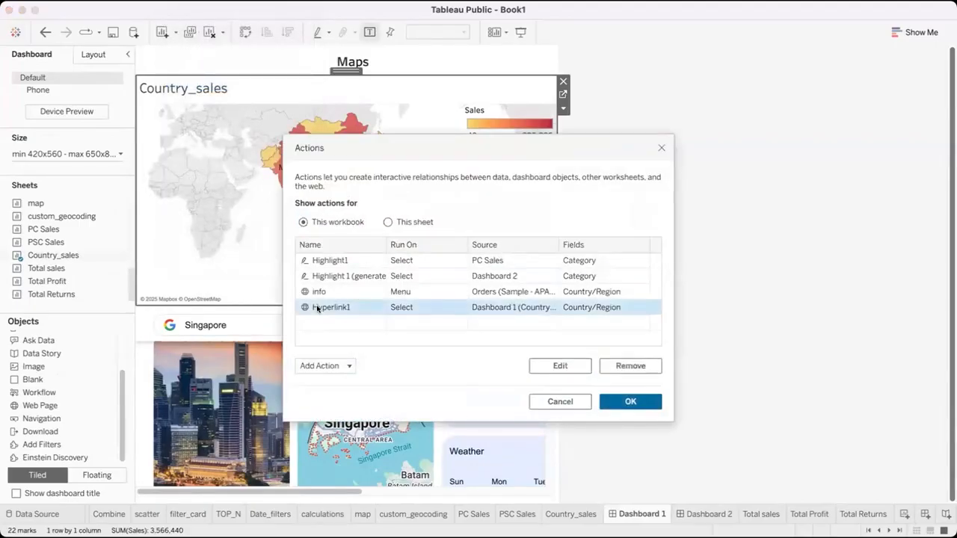
left_click(562, 366)
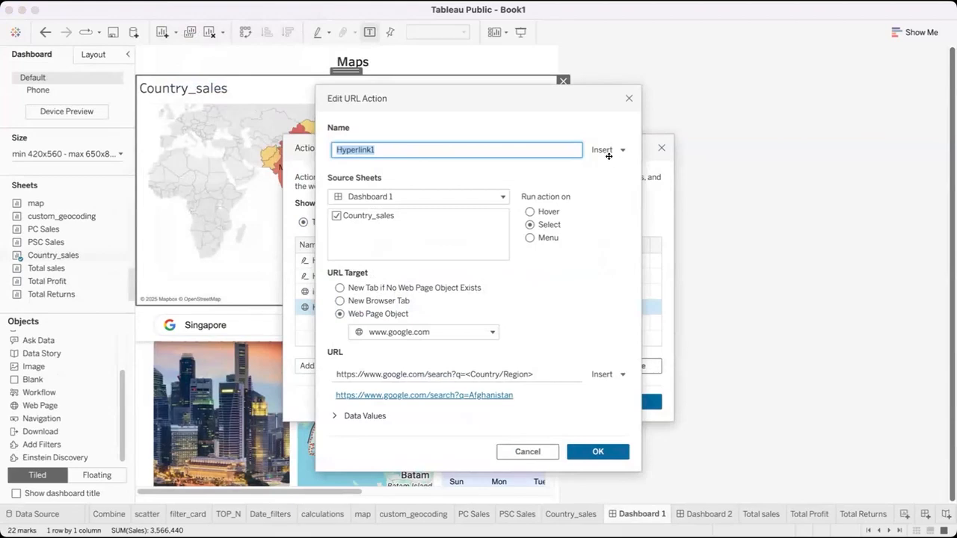
key("Return")
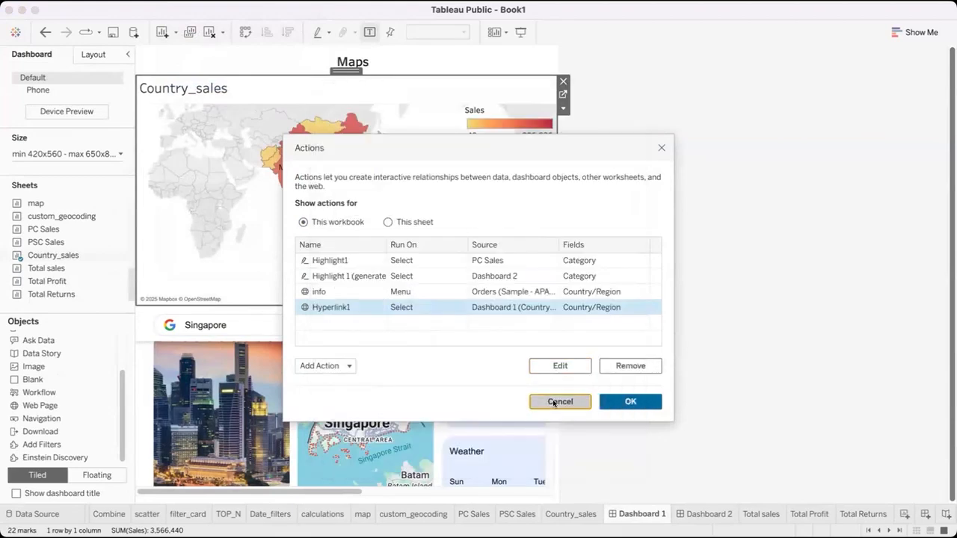
left_click(558, 401)
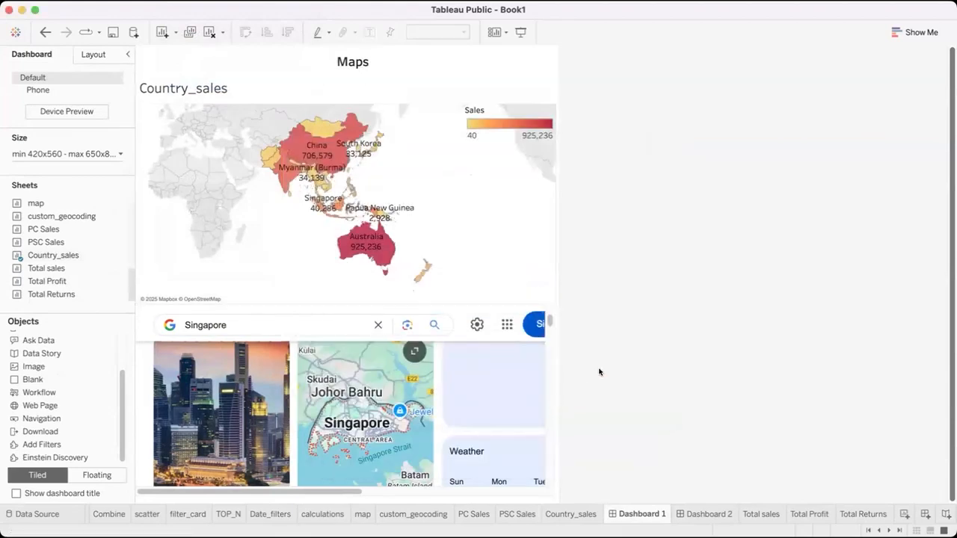
Return to Dashboard 2, check its layout properties and item hierarchy, and display its Phone layout
left_click(681, 514)
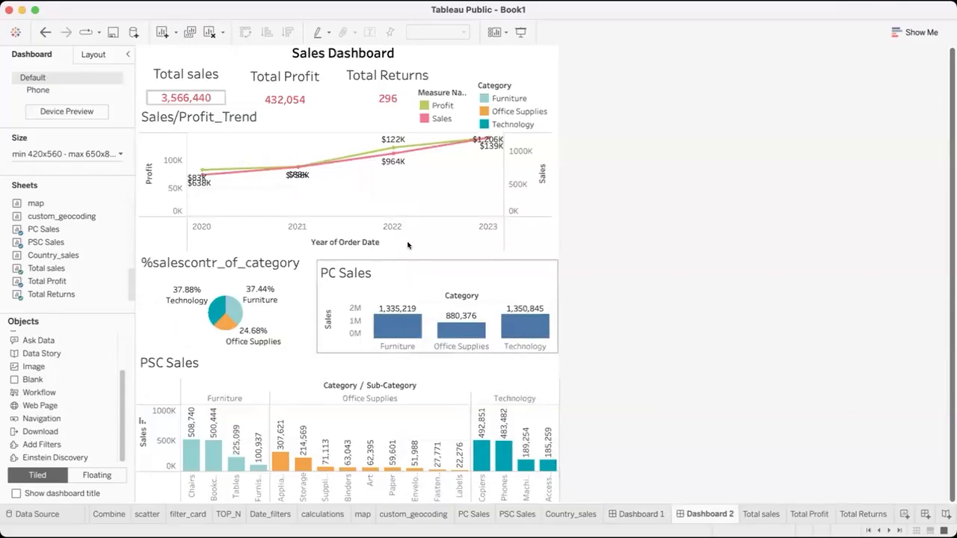
left_click(95, 54)
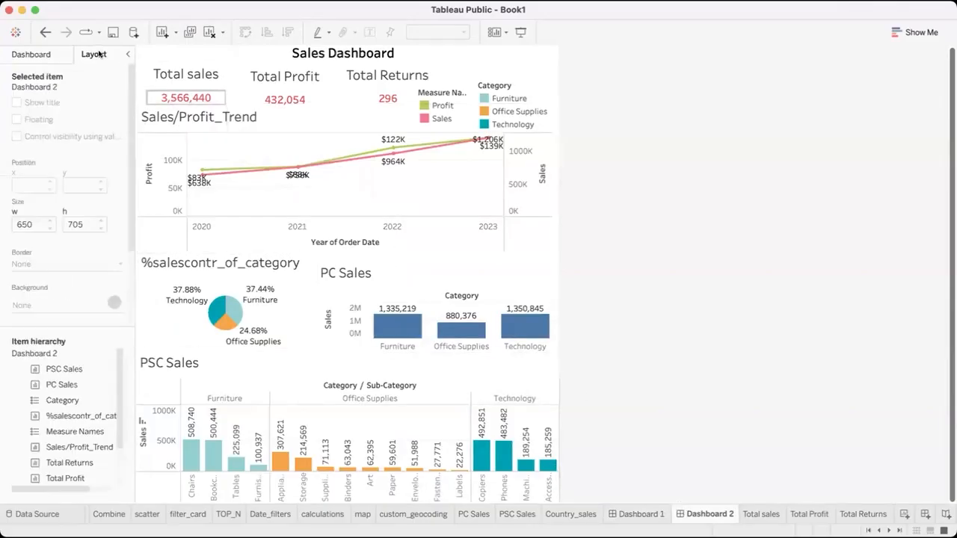
left_click(34, 55)
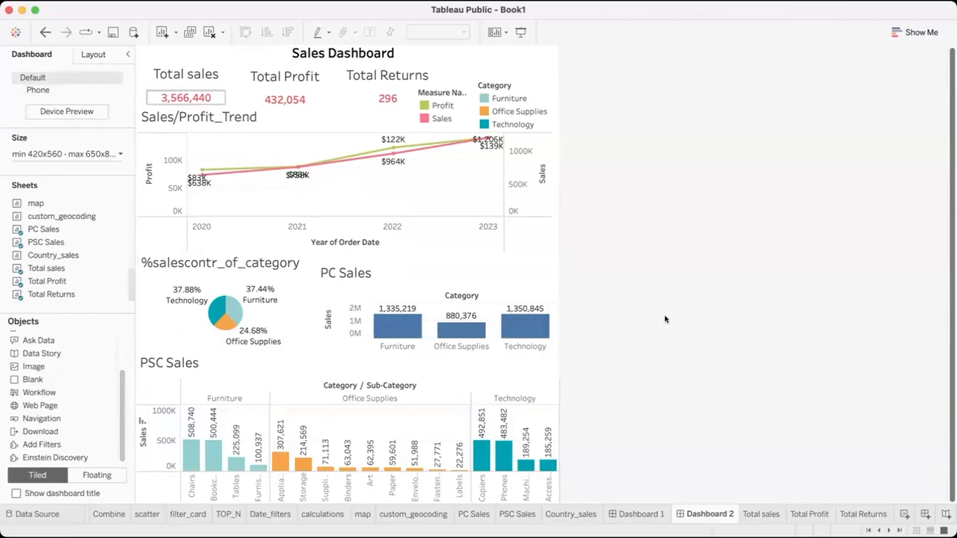
left_click(96, 90)
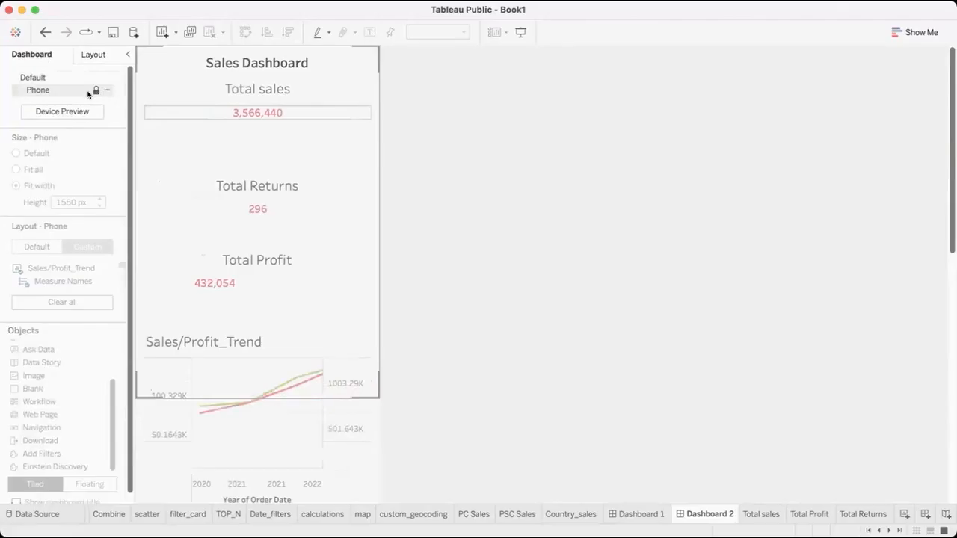
Return to the Default layout of Dashboard 2 and set the dashboard size to Automatic
left_click(64, 80)
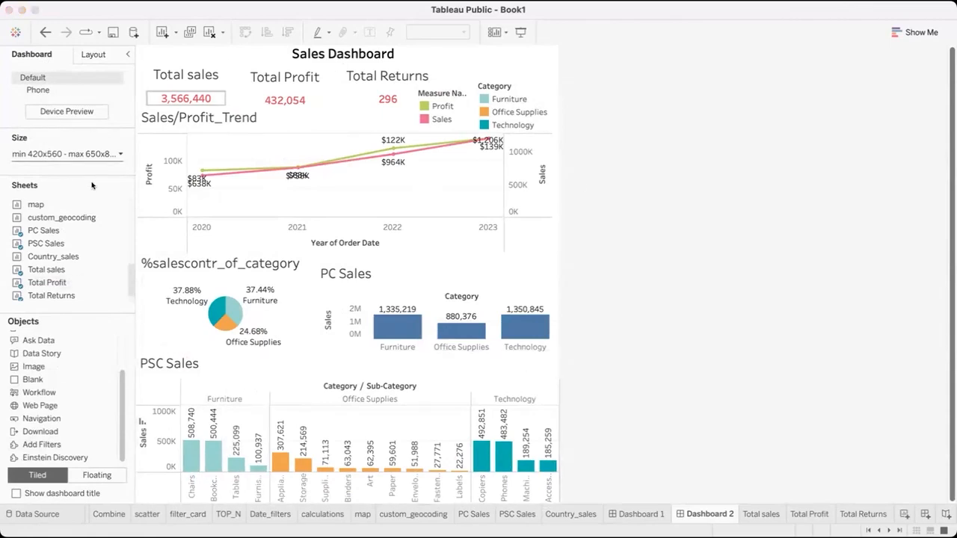
left_click(90, 196)
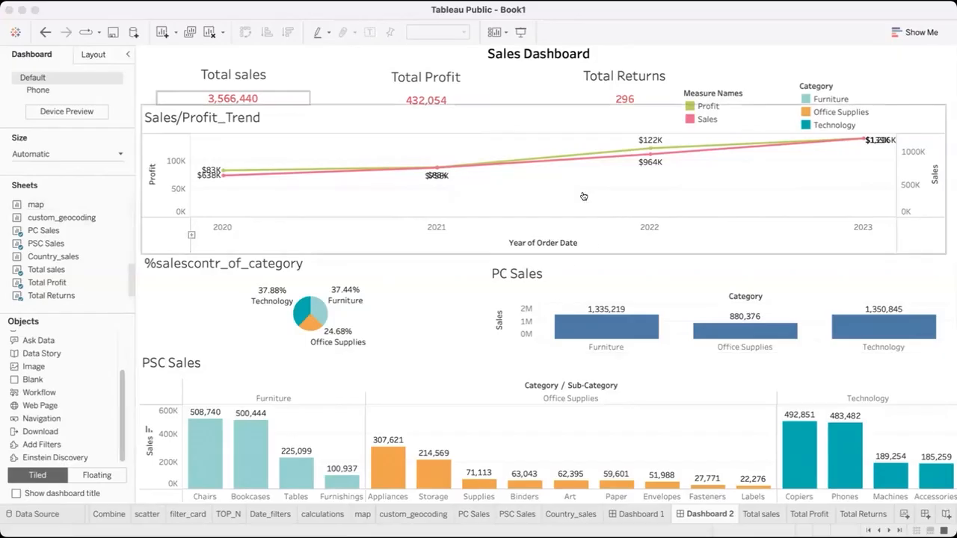
left_click(107, 136)
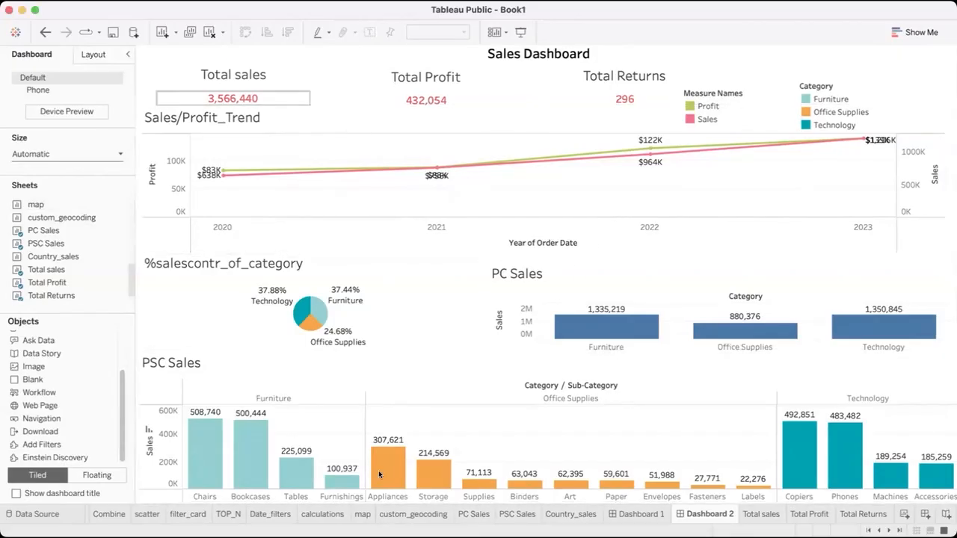
Widen the PC Sales chart slightly toward the %salescontr_of_category chart, and fit the %salescontr_of_category chart to Entire View
left_click(483, 329)
left_click_drag(481, 330, 478, 334)
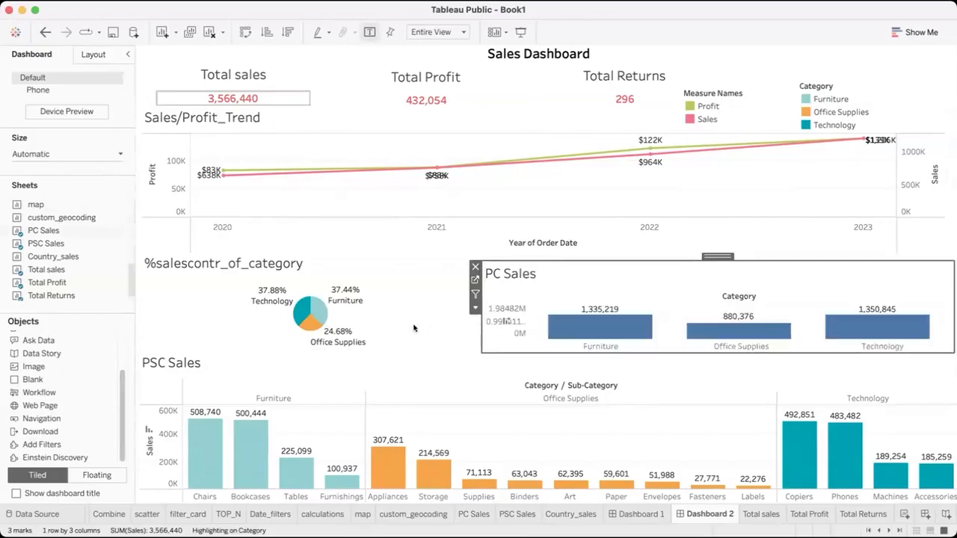
left_click(420, 320)
left_click(484, 297)
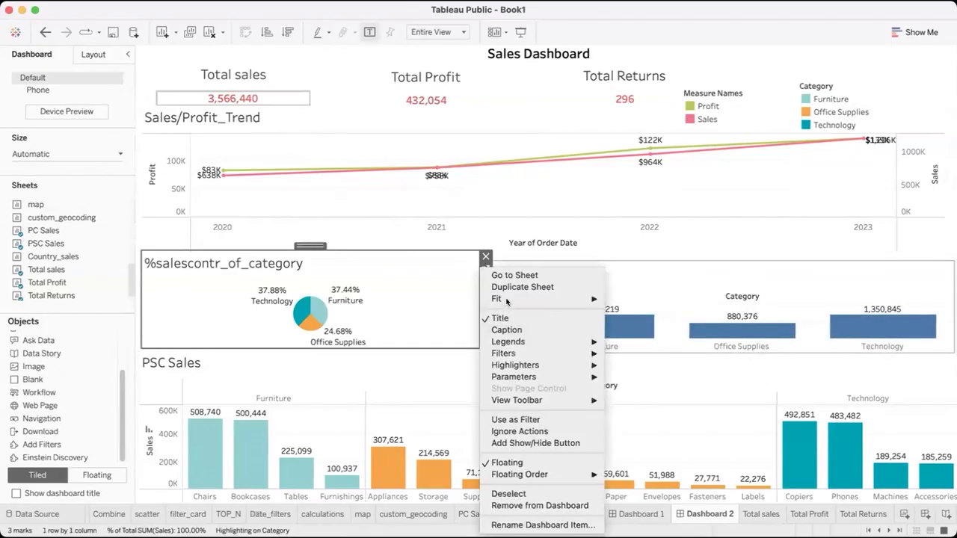
mouse_move(524, 299)
left_click(631, 333)
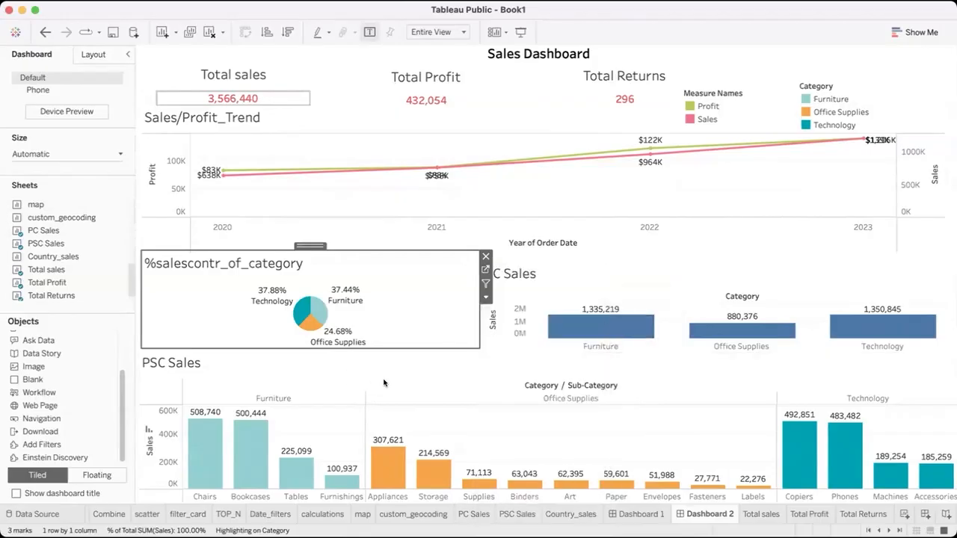
left_click(549, 366)
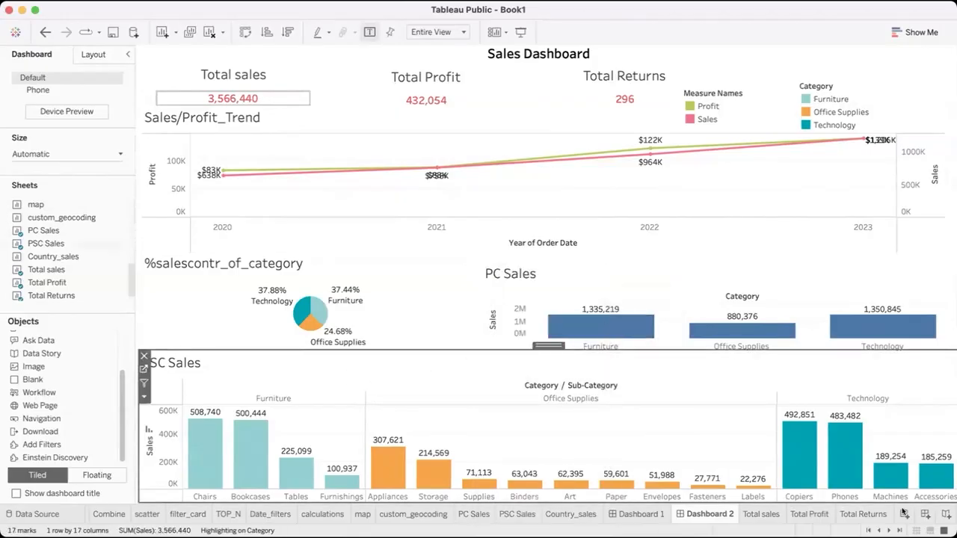
Create a new story, move its sheet directly after Dashboard 2 and caption its first story point Superstore_analysis
left_click(946, 513)
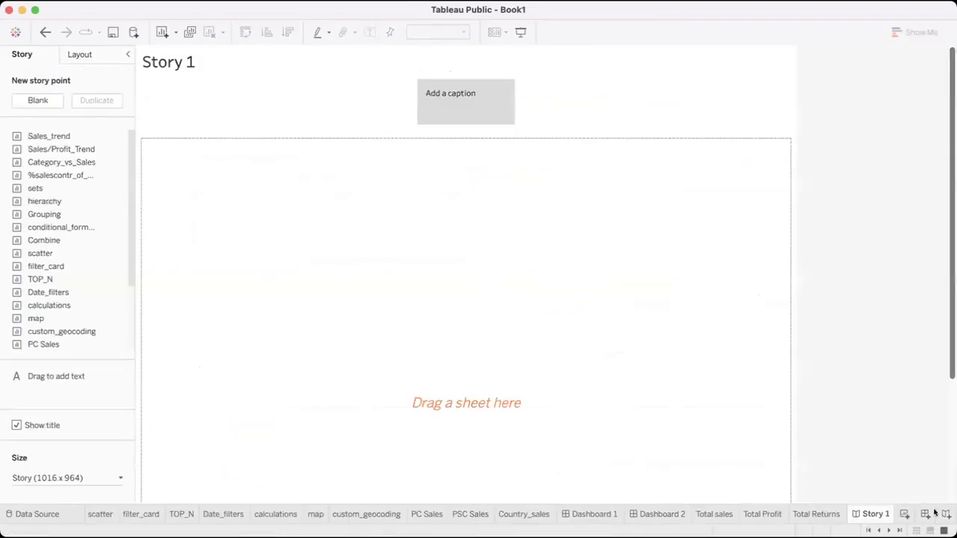
left_click_drag(691, 519, 691, 520)
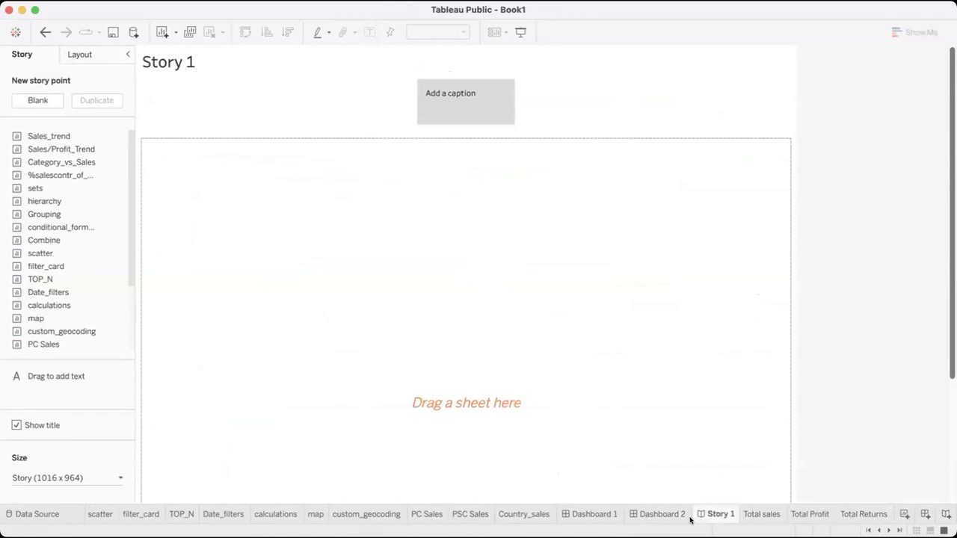
double_click(443, 107)
Try Dashboard 1 as the content of the Superstore_analysis story point and undo its placement
scroll(58, 262, "down", 3)
left_click_drag(48, 291, 342, 288)
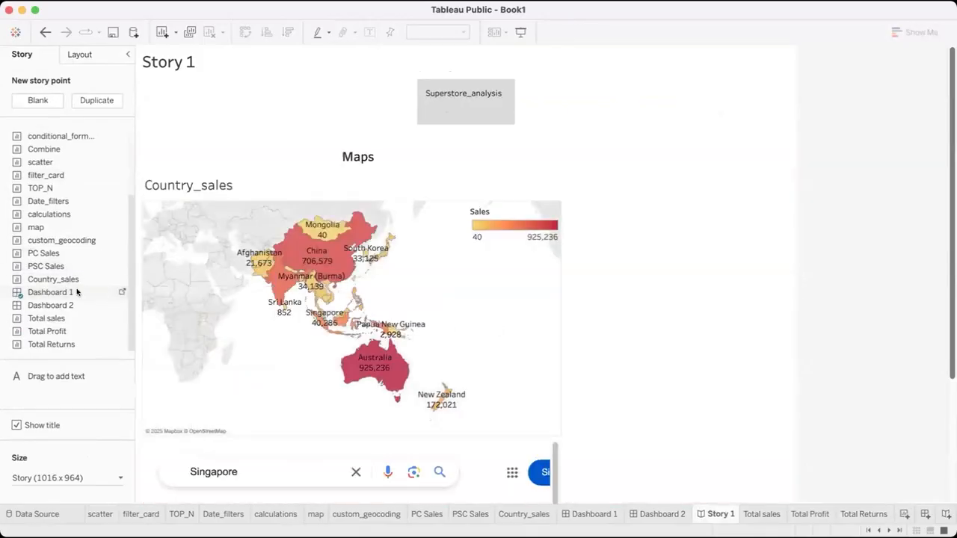
left_click(45, 32)
Add Dashboard 2 to the Superstore_analysis story point and check its charts from the title to PSC Sales
mouse_move(71, 305)
left_click_drag(71, 305, 401, 275)
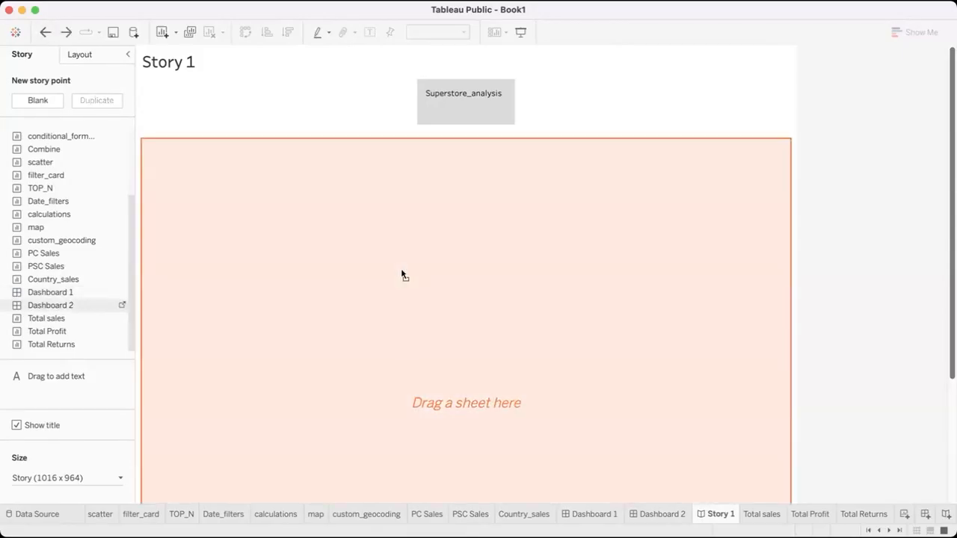
left_click_drag(612, 511, 654, 496)
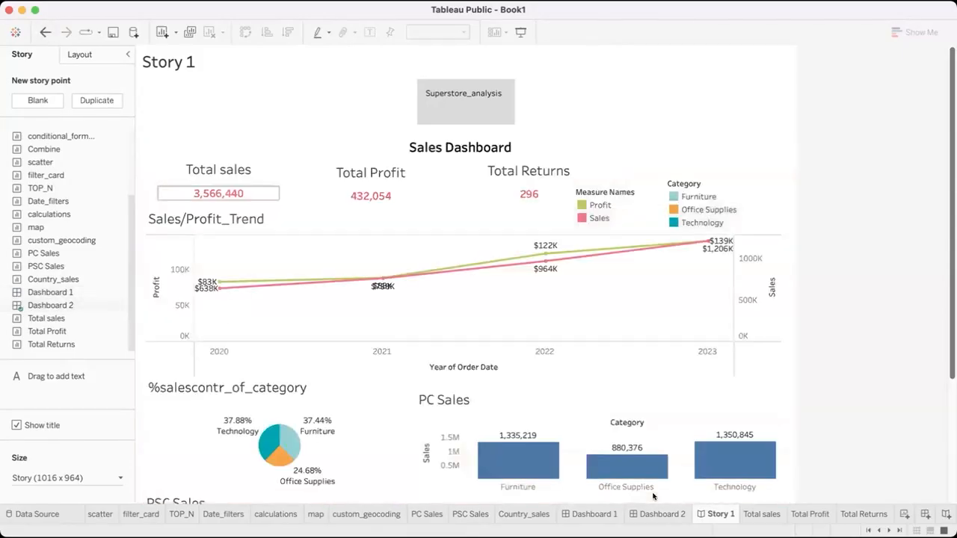
scroll(495, 311, "down", 5)
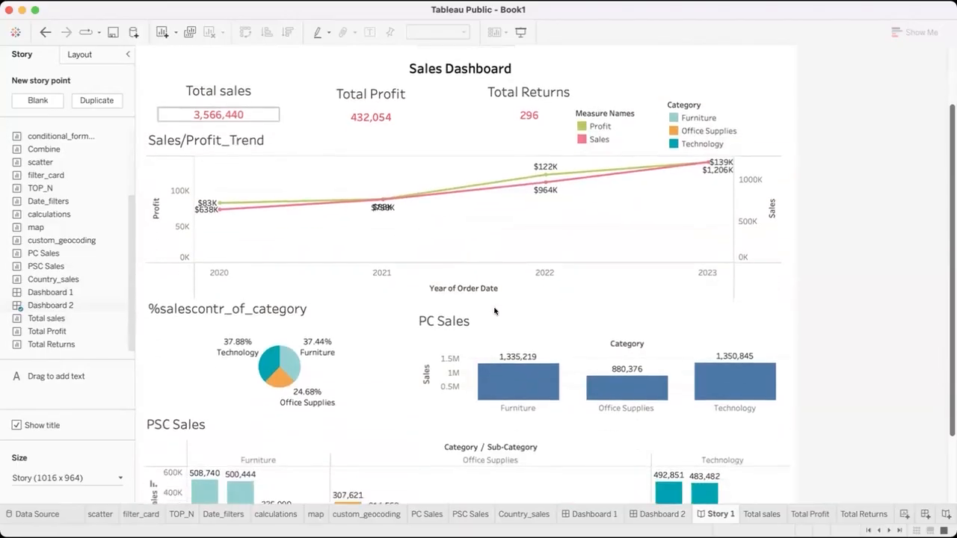
scroll(495, 311, "up", 5)
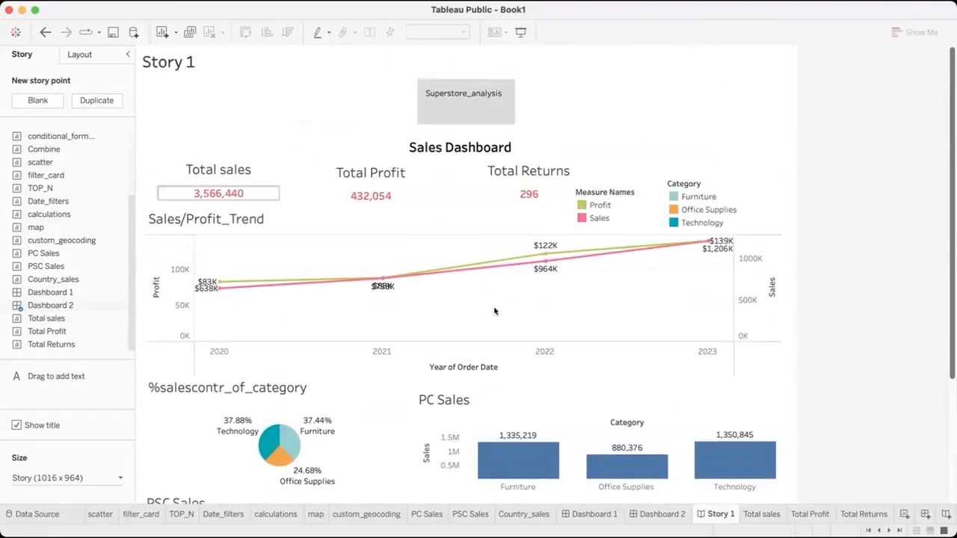
scroll(494, 312, "down", 5)
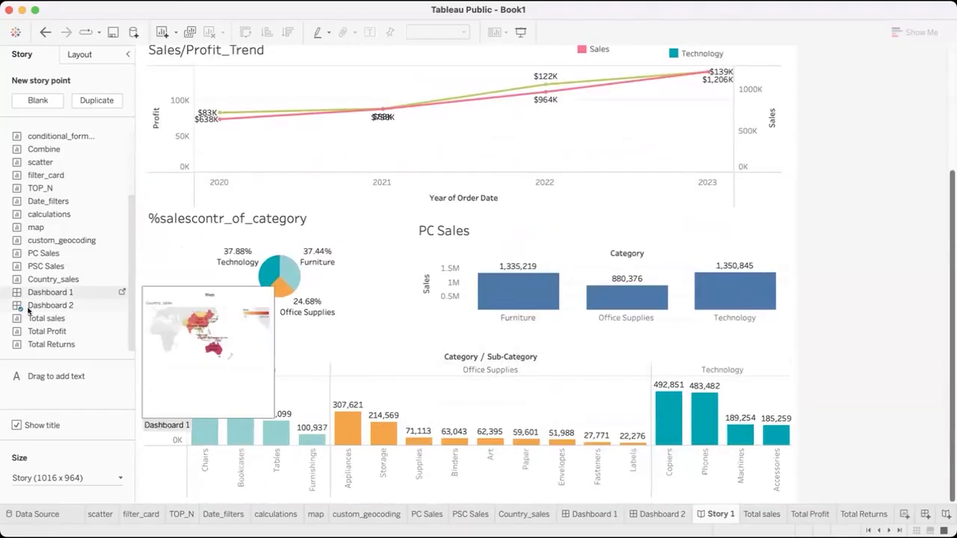
Try to add Dashboard 1 to the Superstore_analysis story point alongside and below Dashboard 2
left_click_drag(43, 292, 475, 281)
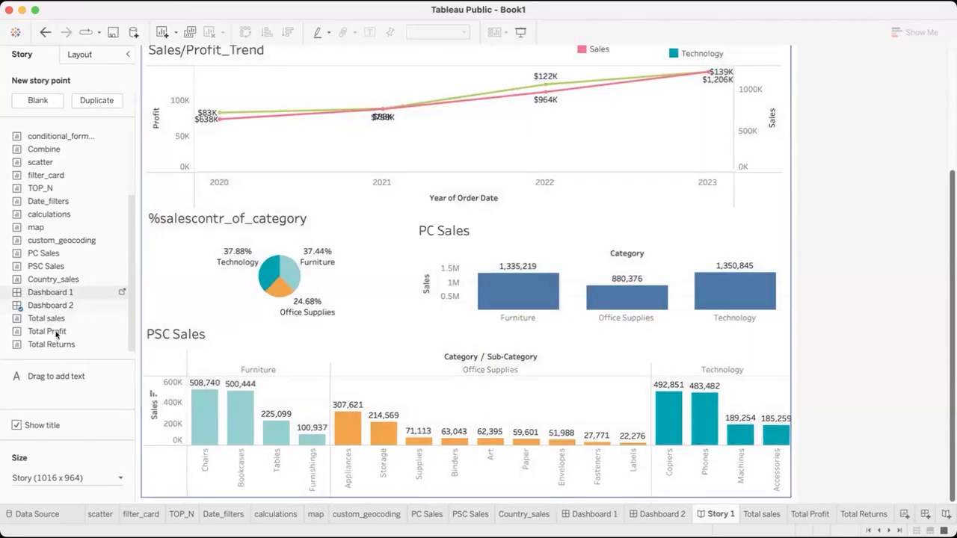
scroll(514, 256, "up", 5)
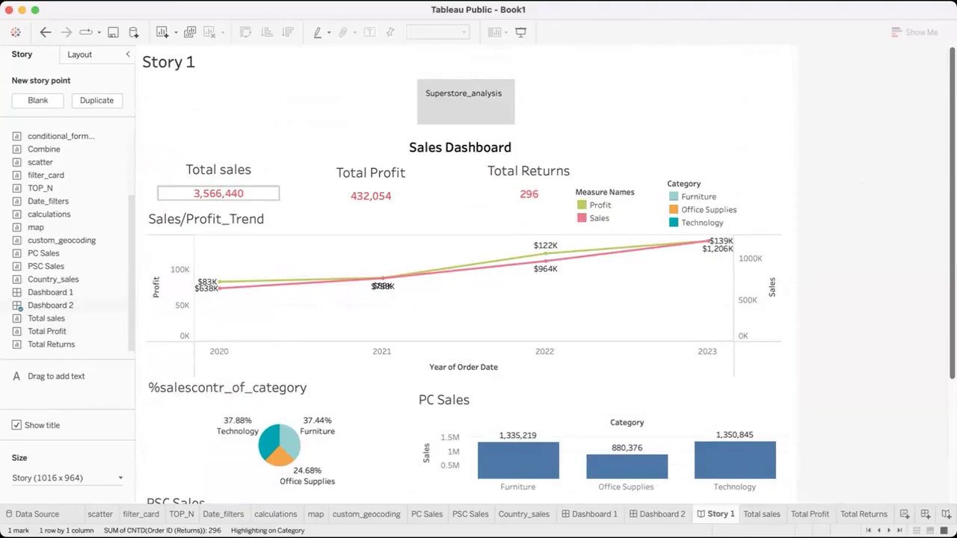
left_click(45, 32)
left_click_drag(255, 306, 277, 231)
scroll(386, 287, "down", 5)
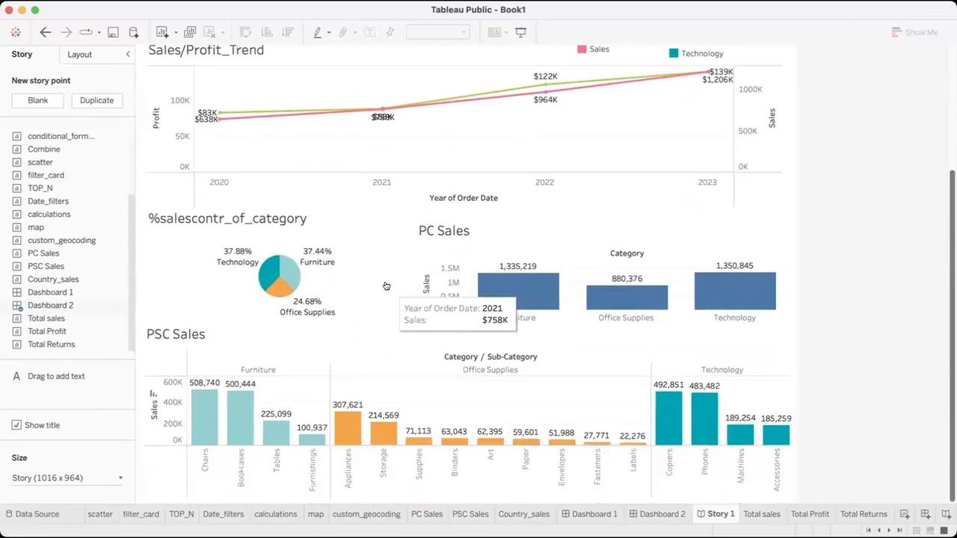
scroll(386, 287, "up", 5)
scroll(386, 286, "down", 5)
left_click_drag(39, 287, 294, 499)
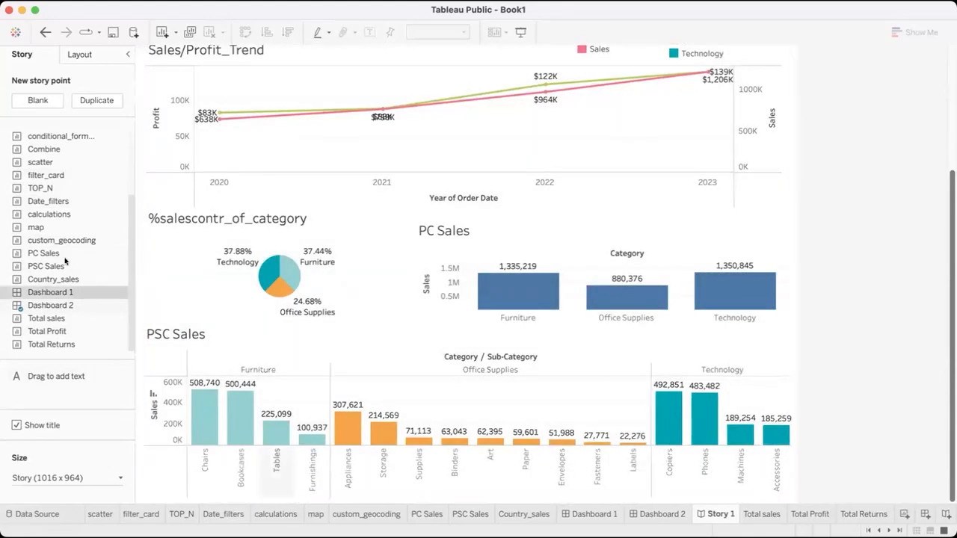
scroll(410, 289, "up", 5)
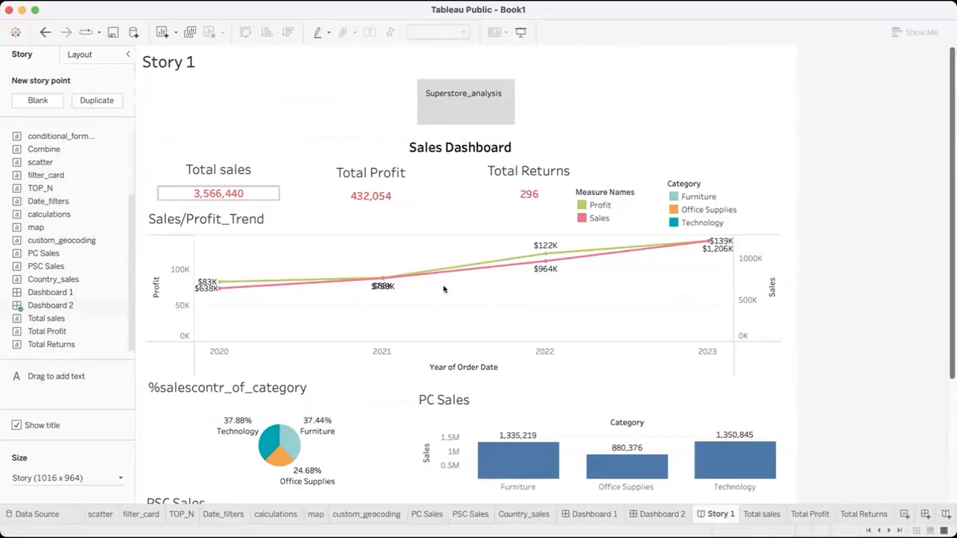
Add a new blank story point to Story 1 and caption it Detailed_view
left_click(460, 111)
scroll(452, 318, "down", 5)
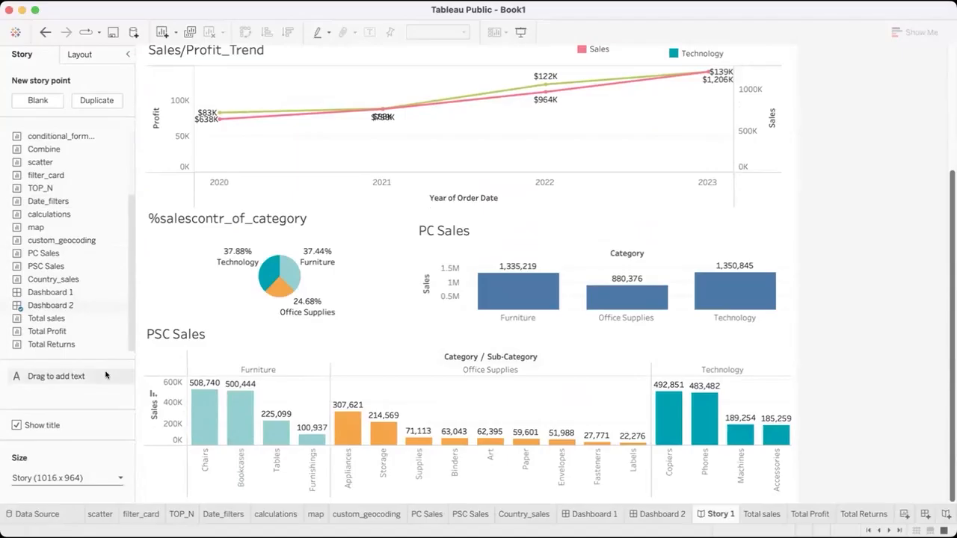
scroll(126, 310, "up", 3)
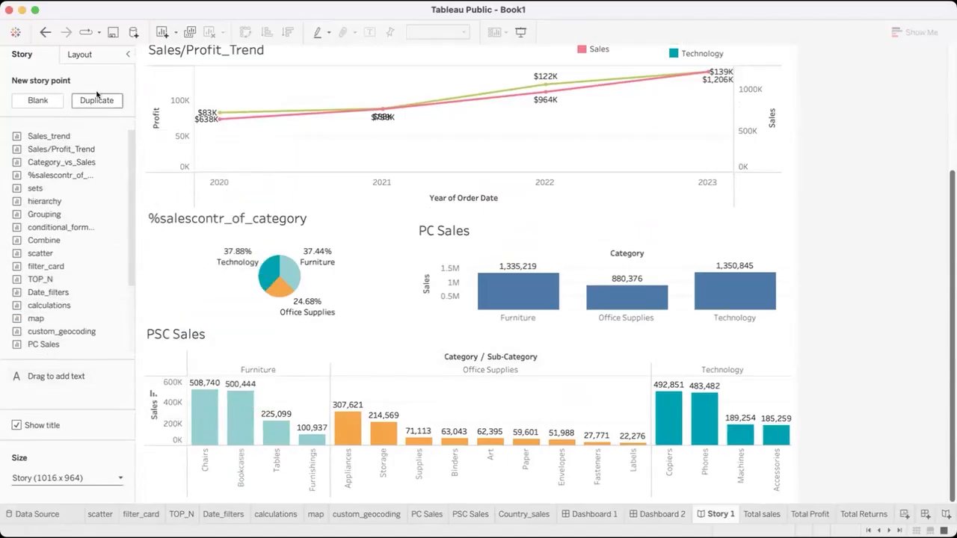
left_click(58, 103)
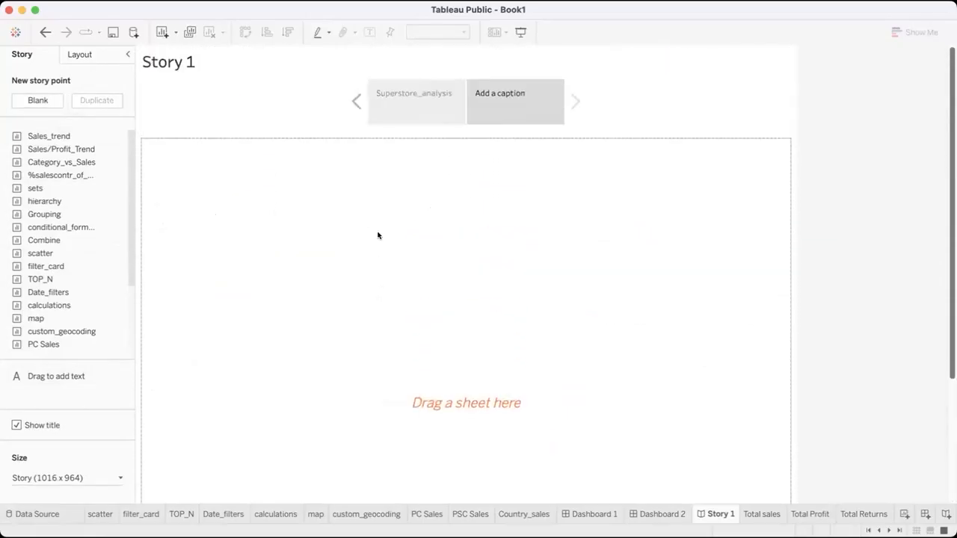
left_click(496, 92)
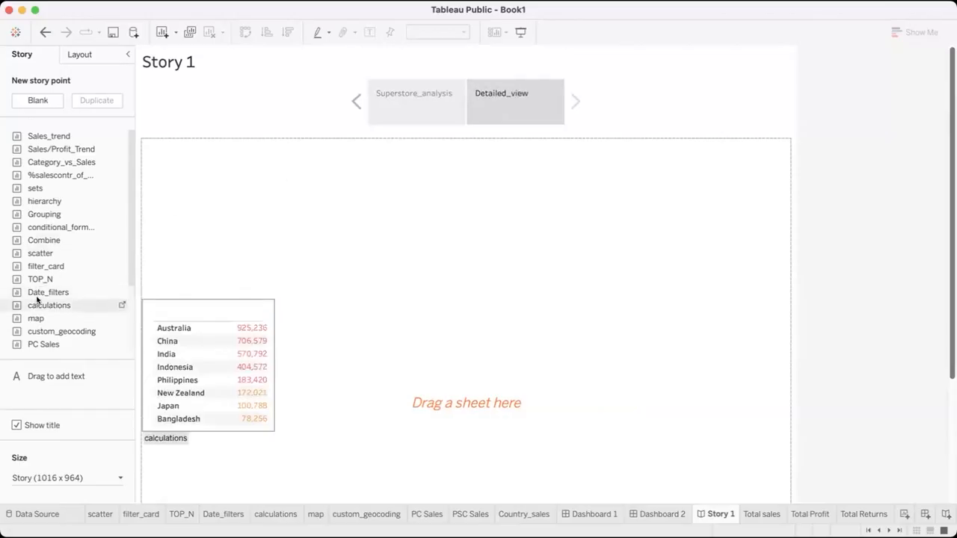
Add Dashboard 1 to the Detailed_view story point and check how its map and web page display
scroll(38, 292, "down", 3)
left_click_drag(38, 292, 391, 272)
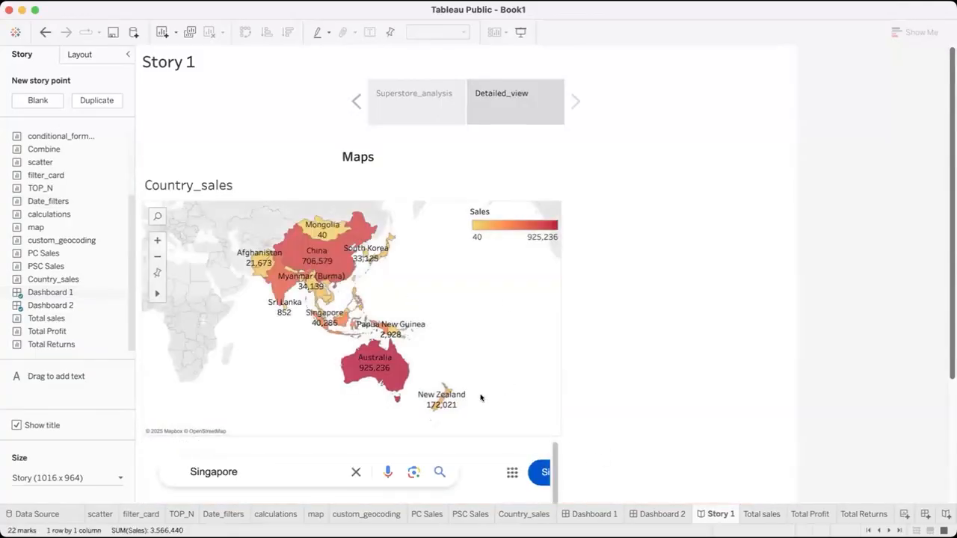
scroll(693, 300, "down", 5)
scroll(694, 299, "up", 5)
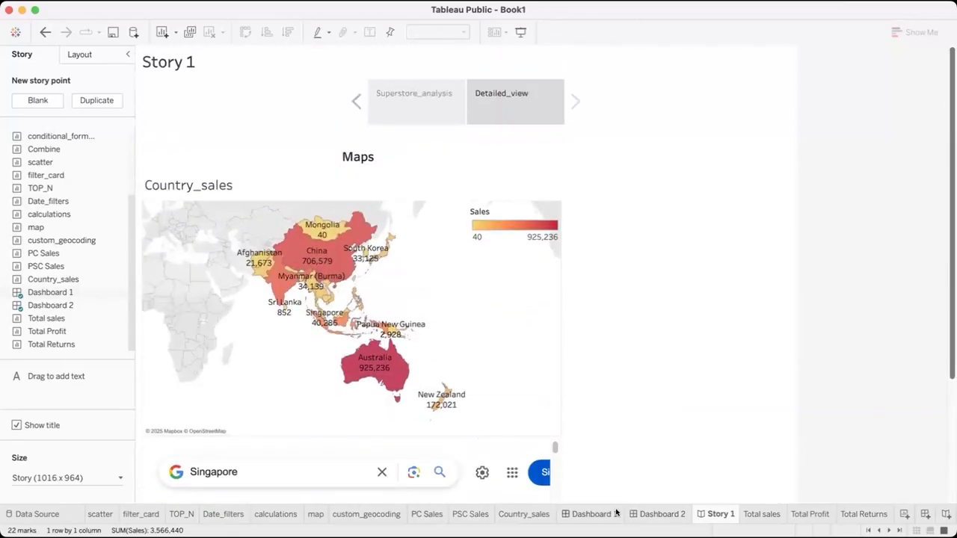
Set the size of Dashboard 1 to Automatic and return to Story 1
left_click(614, 514)
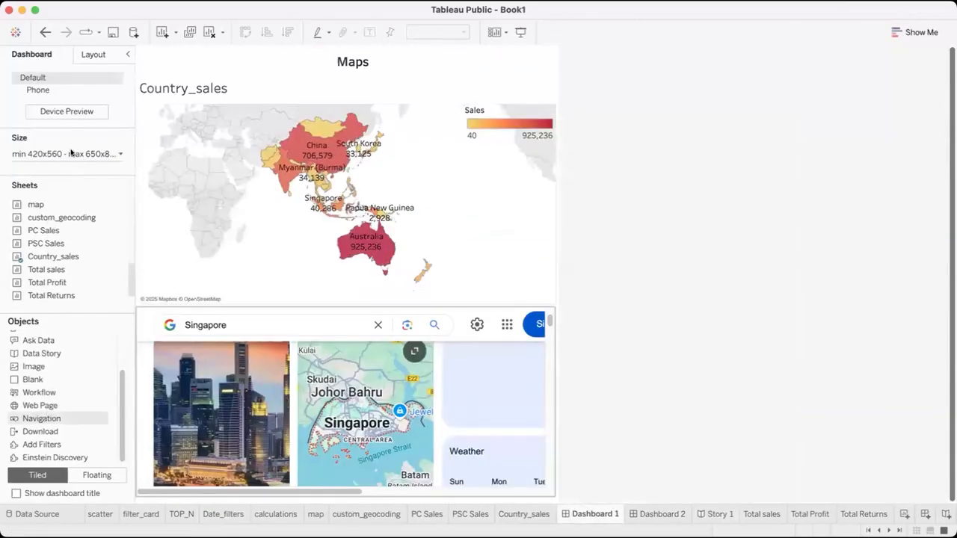
left_click(95, 189)
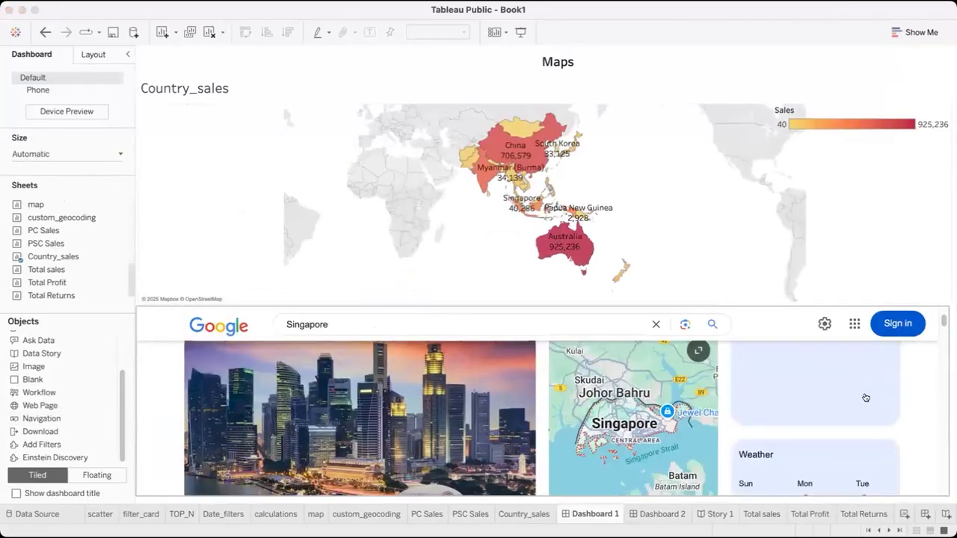
left_click(712, 514)
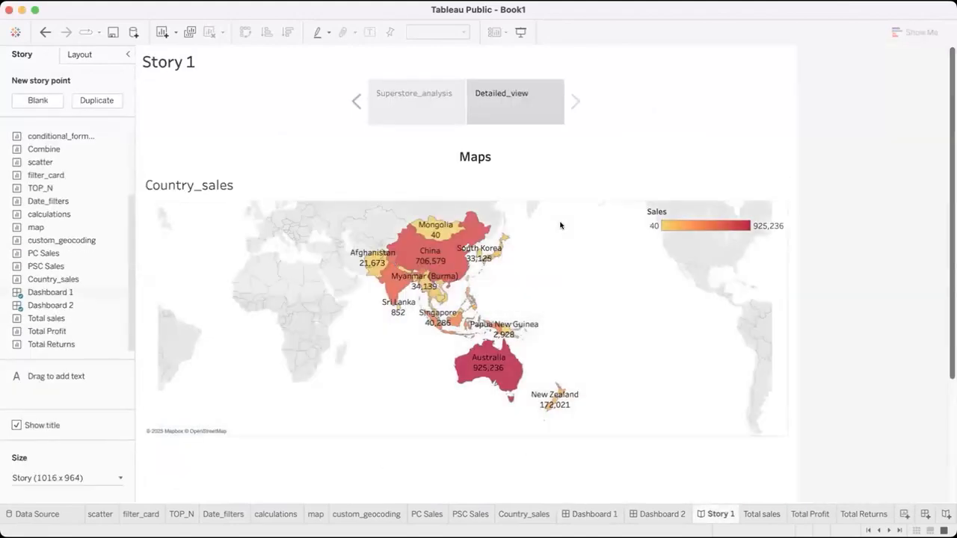
Review the Superstore_analysis and Detailed_view story points, and test the map's web page action by selecting Mongolia
left_click(392, 109)
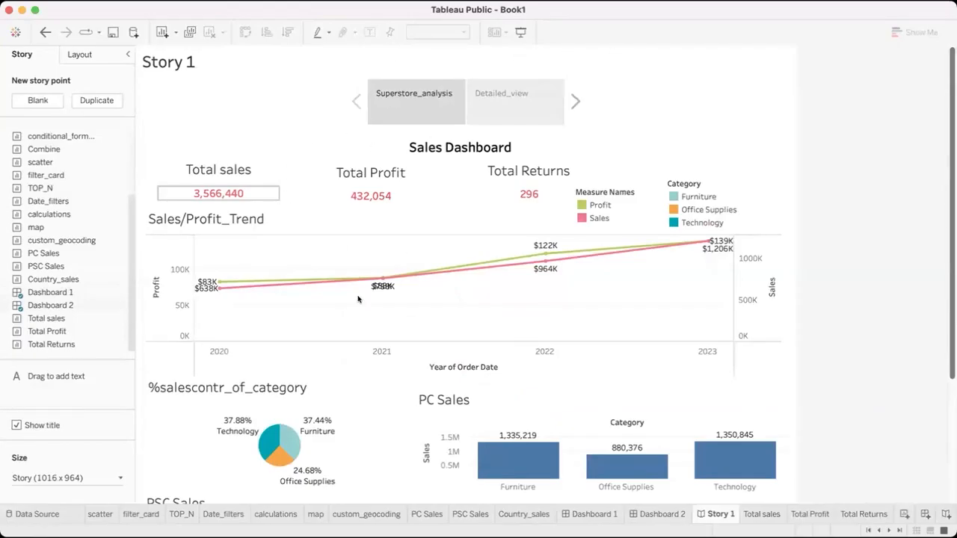
scroll(314, 284, "down", 3)
scroll(334, 472, "down", 3)
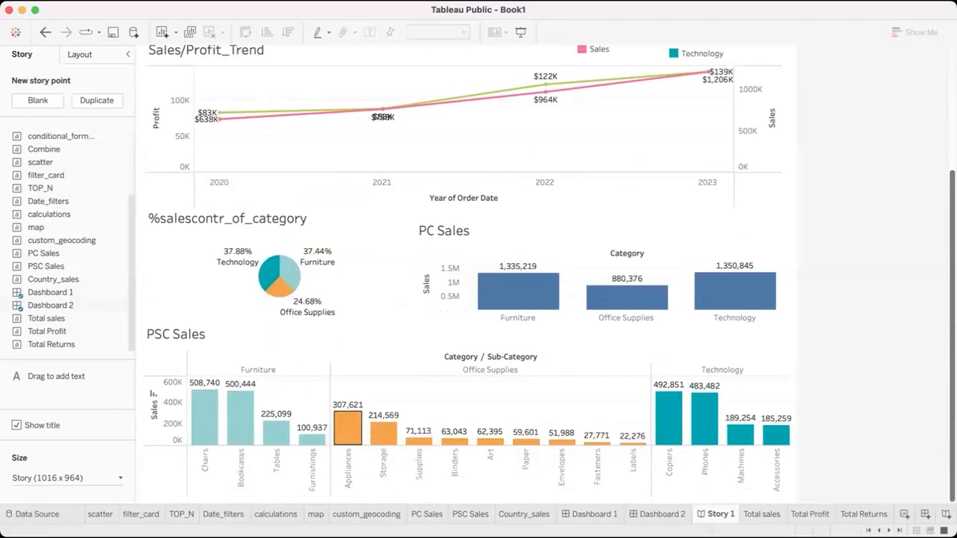
scroll(302, 303, "up", 5)
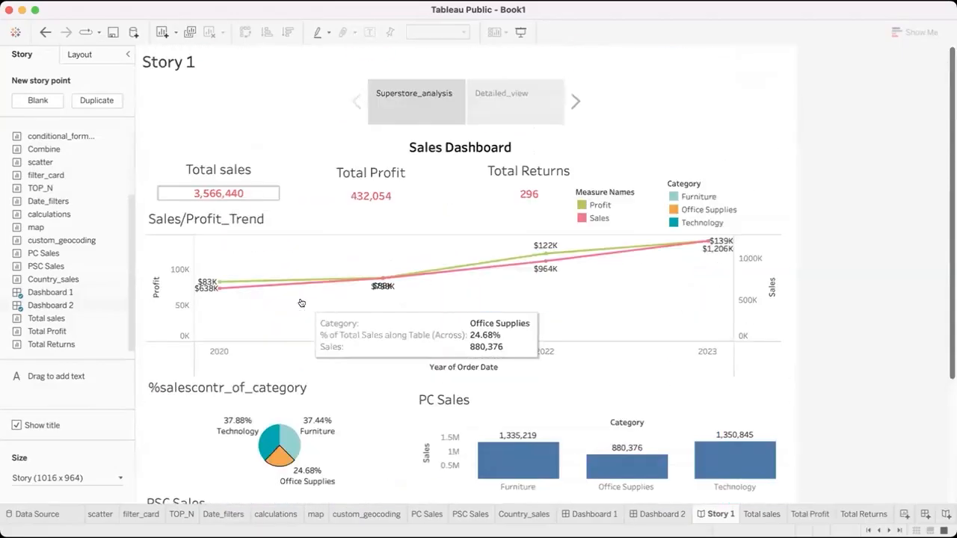
left_click(491, 103)
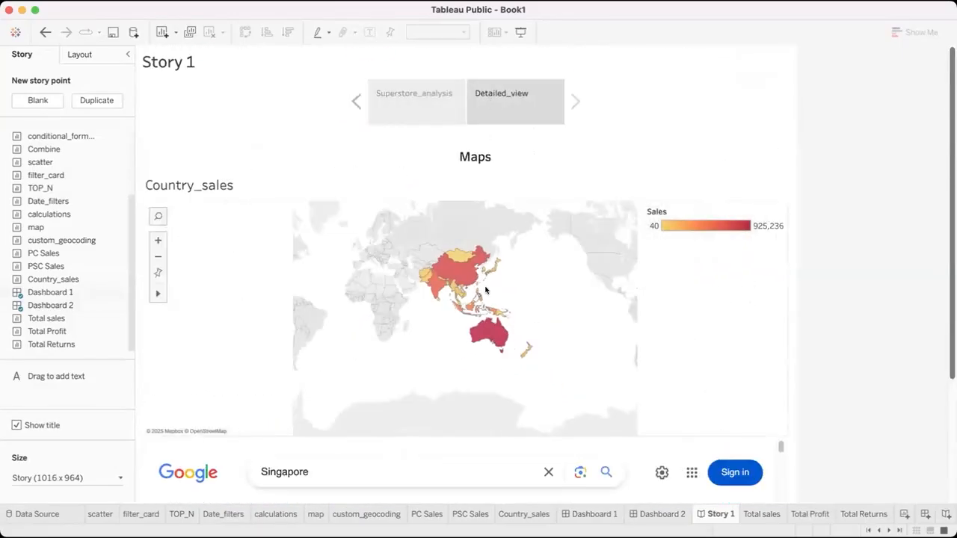
left_click(458, 256)
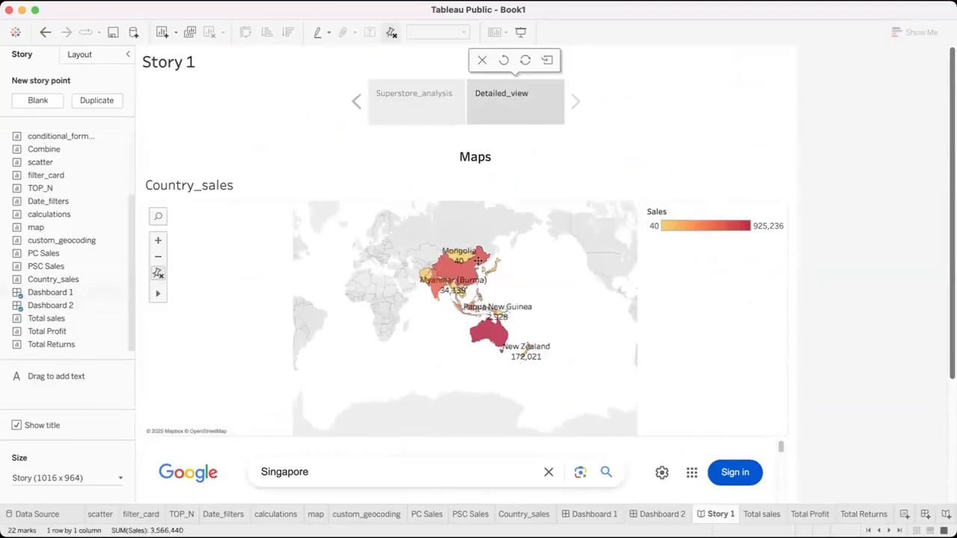
scroll(670, 468, "down", 5)
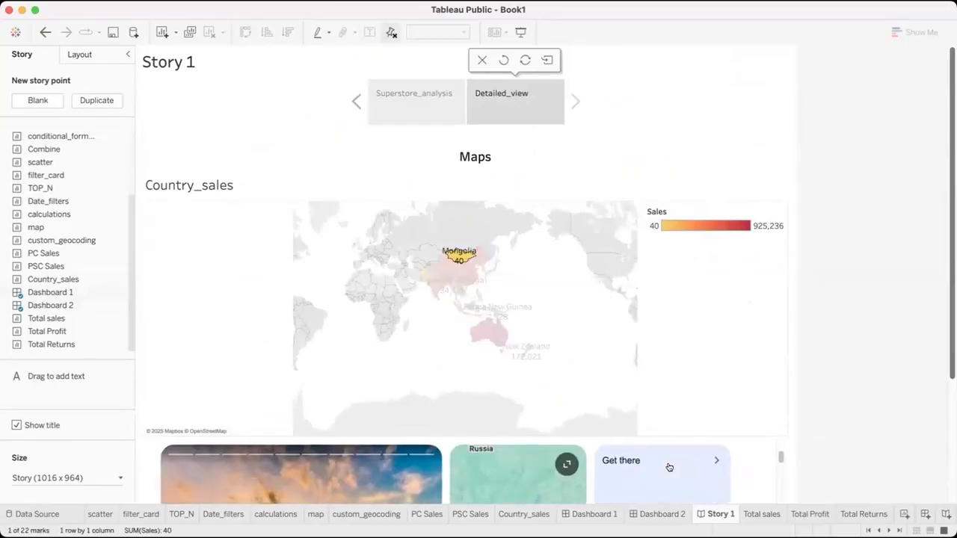
Clear the Mongolia selection on the Country_sales map in the Detailed_view story point
left_click(529, 287)
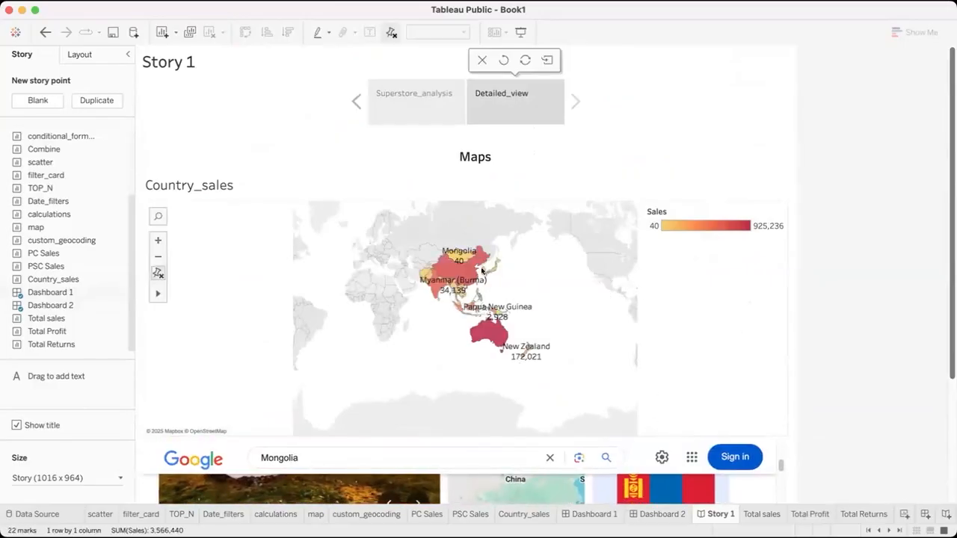
left_click(156, 272)
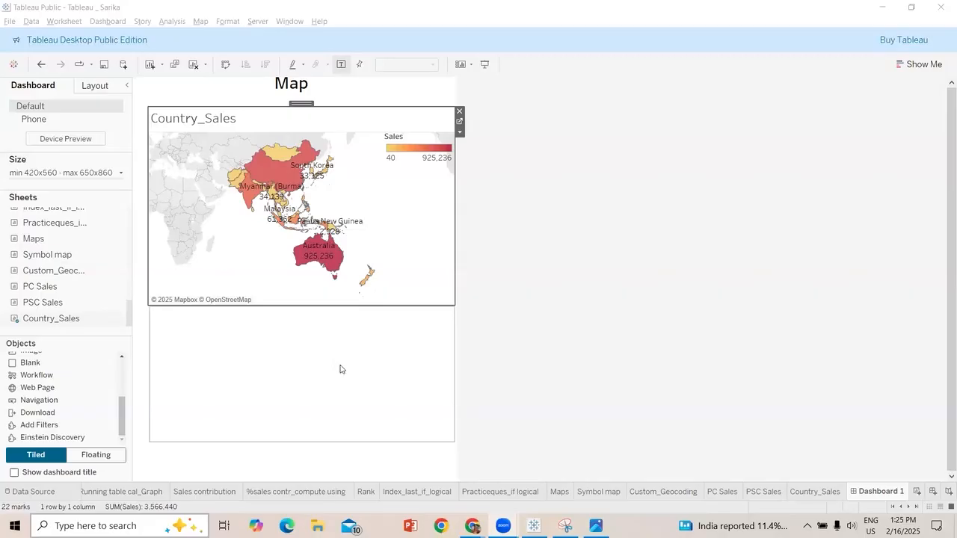
Delete the empty object below the Country_Sales map on Dashboard 1
left_click(219, 368)
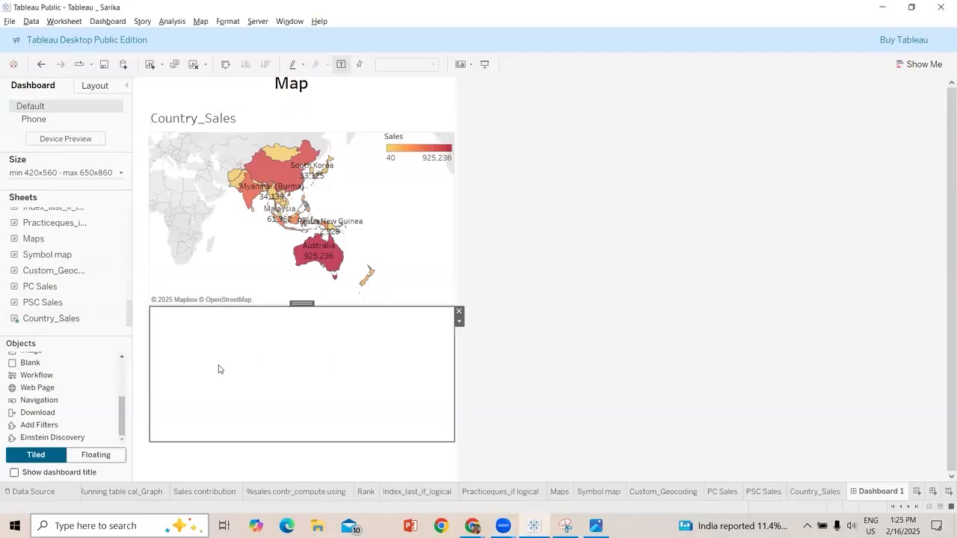
left_click_drag(31, 389, 59, 34)
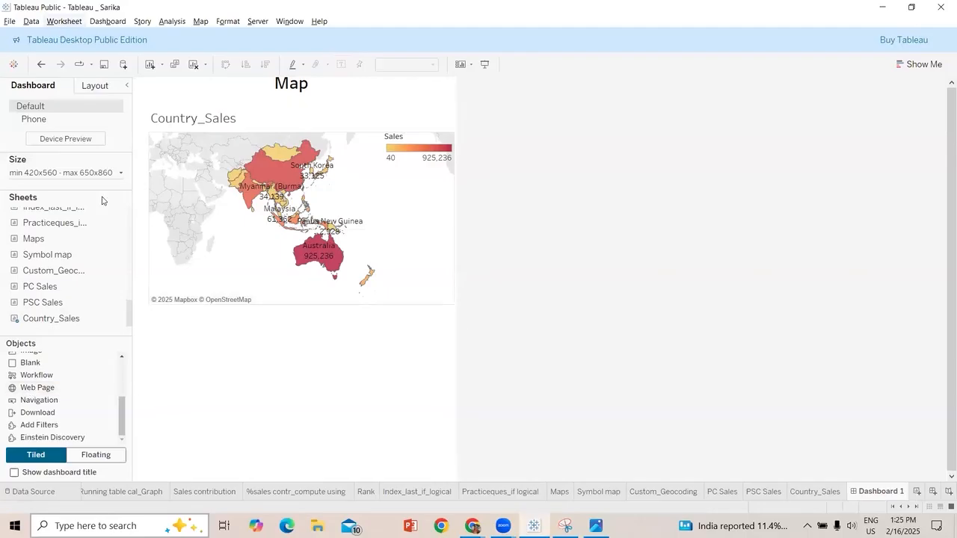
left_click(65, 21)
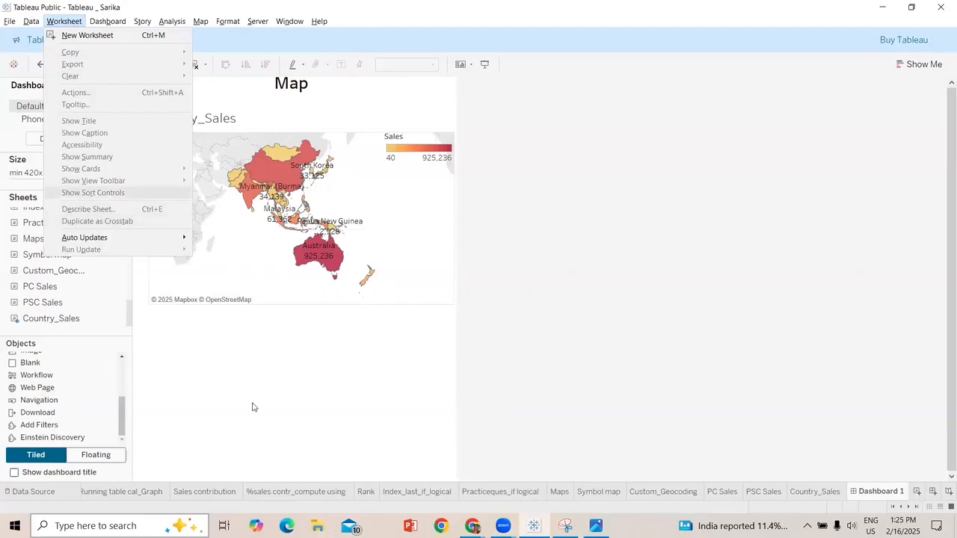
left_click(459, 316)
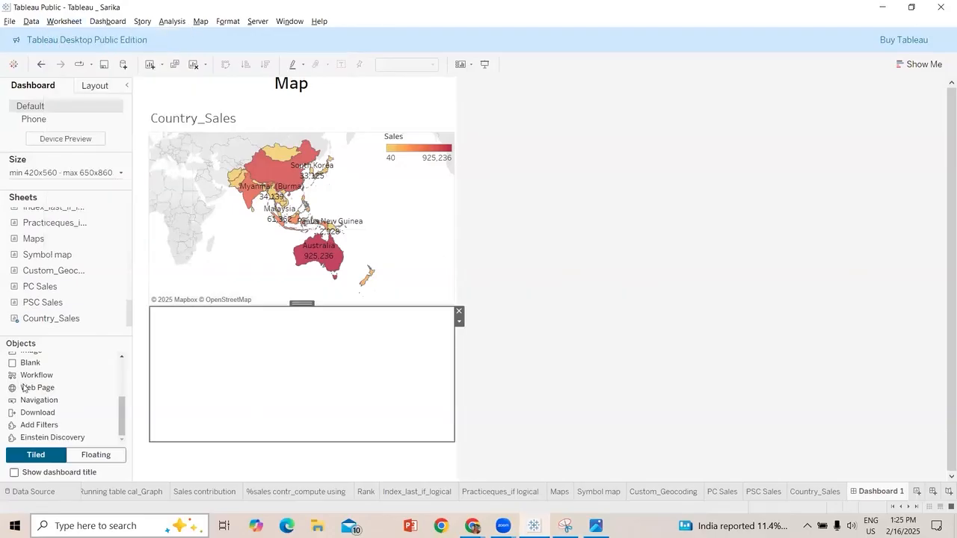
key("Delete")
mouse_move(23, 390)
left_mouse_down()
mouse_move(290, 416)
mouse_move(288, 404)
left_mouse_up()
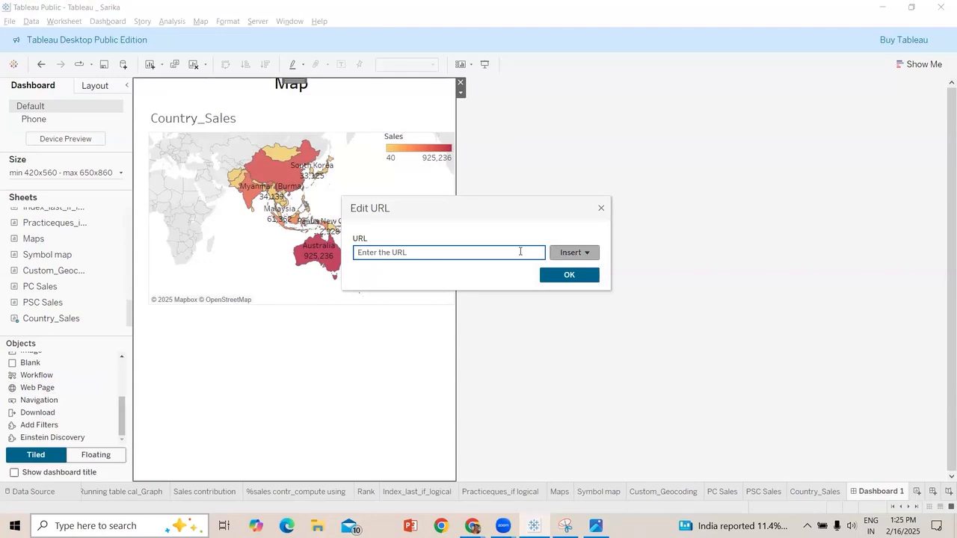
type("https://www.google.com/search?q=newzealand")
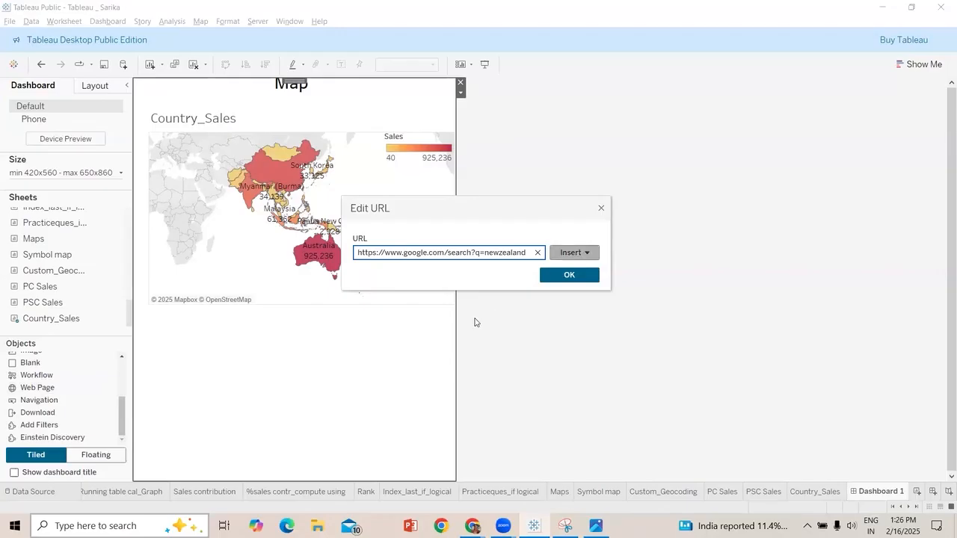
left_click(569, 276)
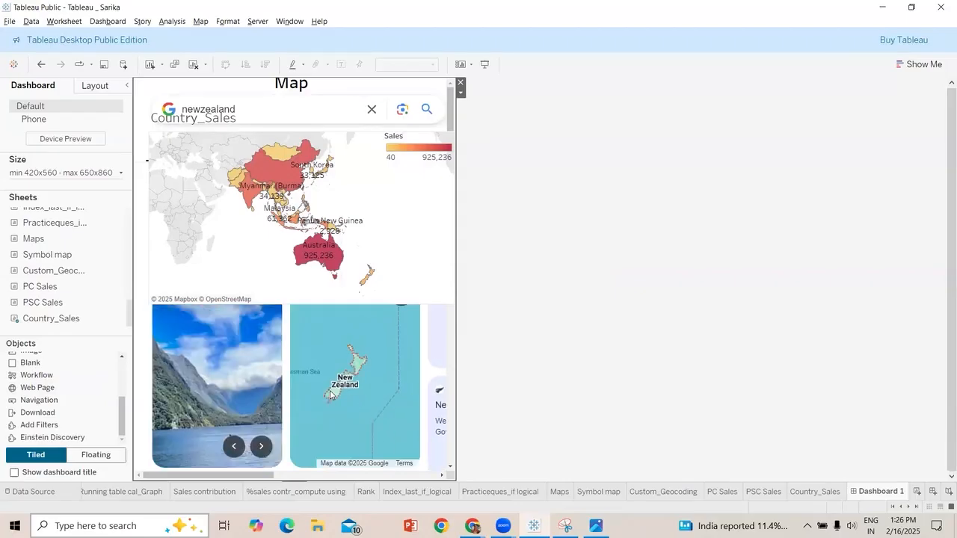
scroll(332, 392, "down", 1)
scroll(332, 394, "up", 1)
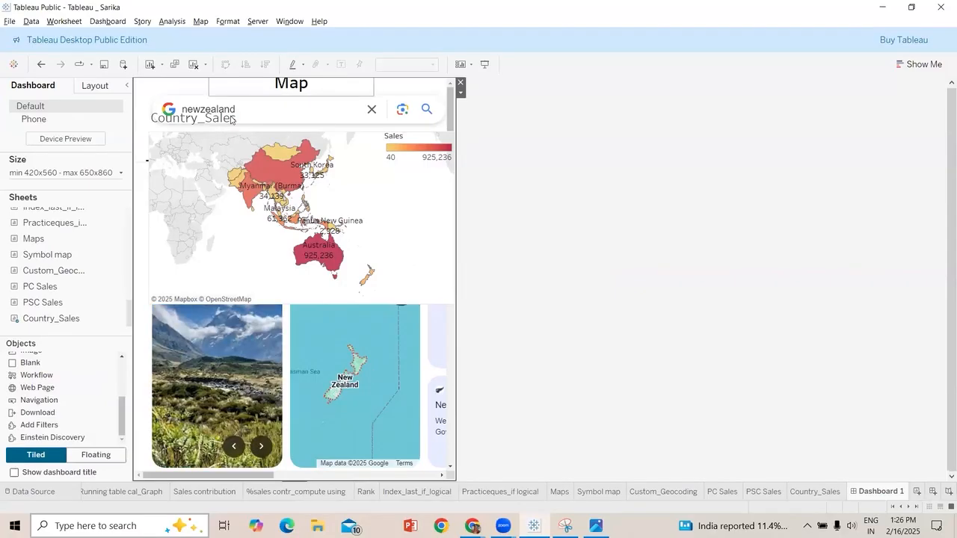
Try to reposition the Country_Sales map over the web page, and undo the last changes
left_click_drag(298, 105, 300, 154)
left_click_drag(299, 285, 310, 337)
left_click(311, 338)
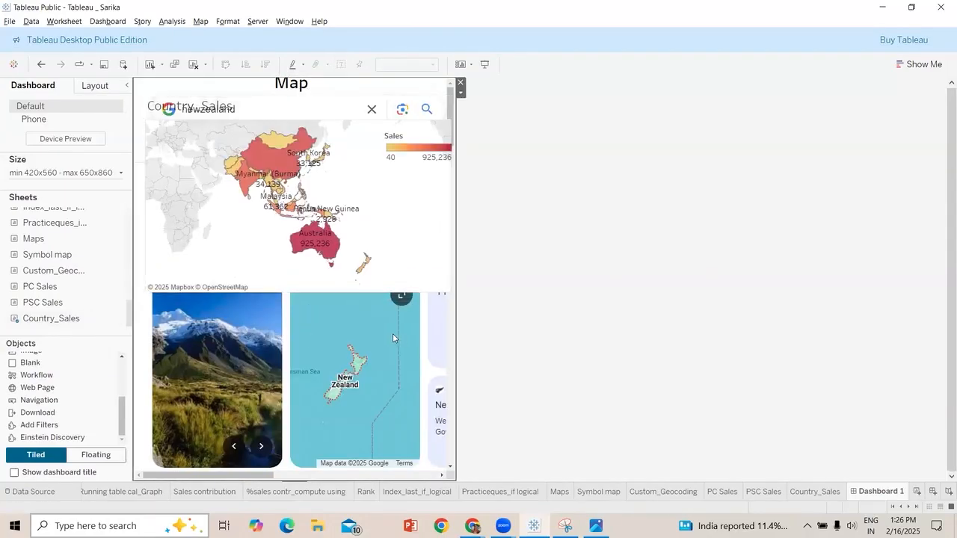
scroll(315, 353, "down", 1)
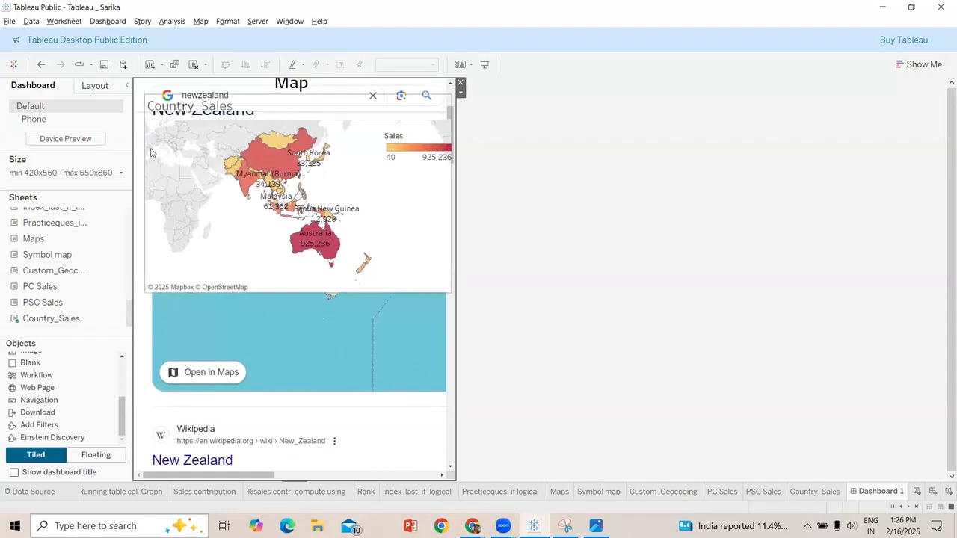
left_click(41, 66)
left_click(41, 68)
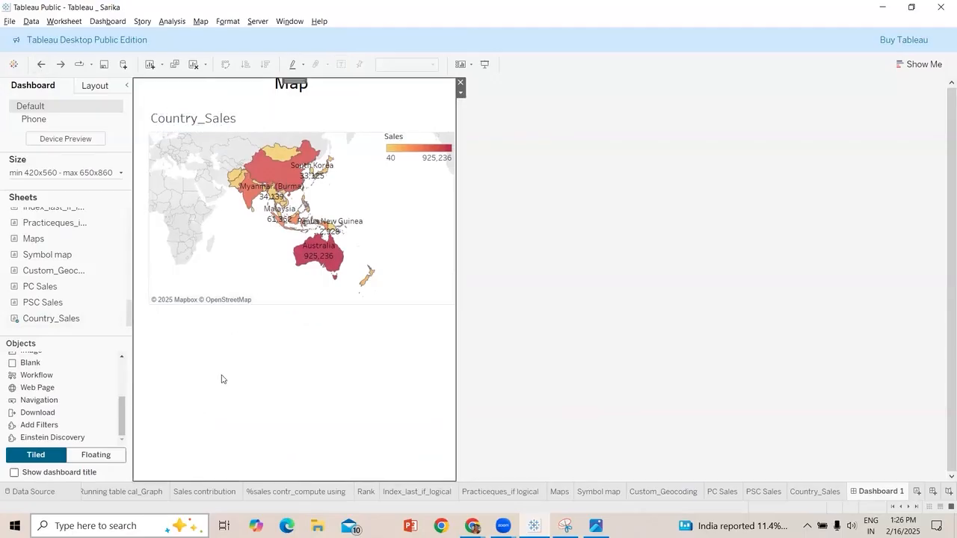
Add a web page object beneath the Country_Sales map that loads the Google search for newzealand
left_click_drag(45, 388, 305, 433)
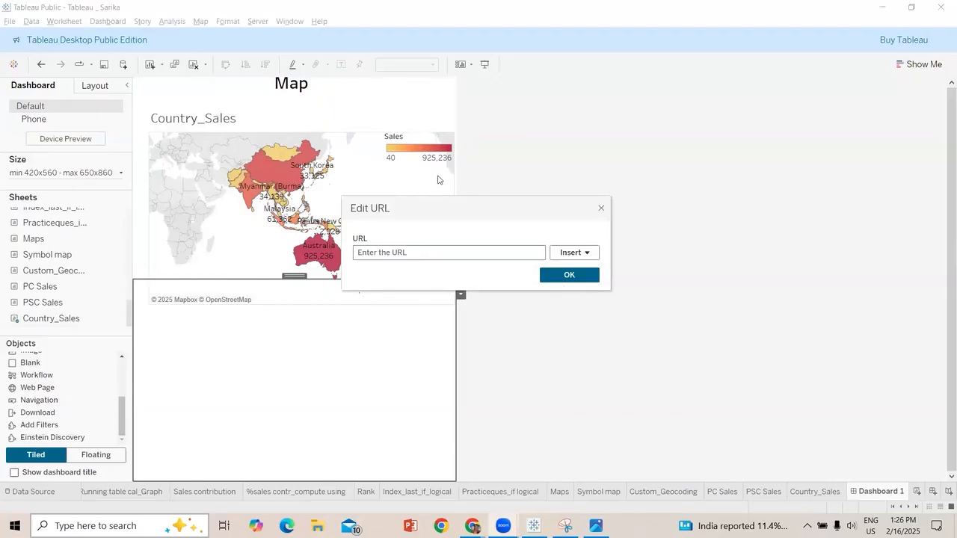
left_click(447, 253)
key("ctrl+v")
left_click(569, 275)
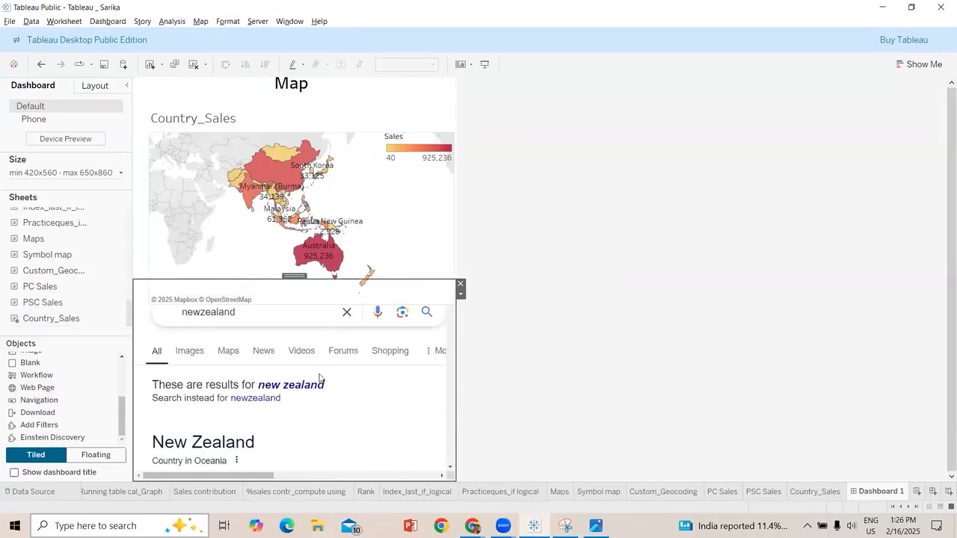
scroll(320, 378, "down", 1)
scroll(320, 378, "up", 1)
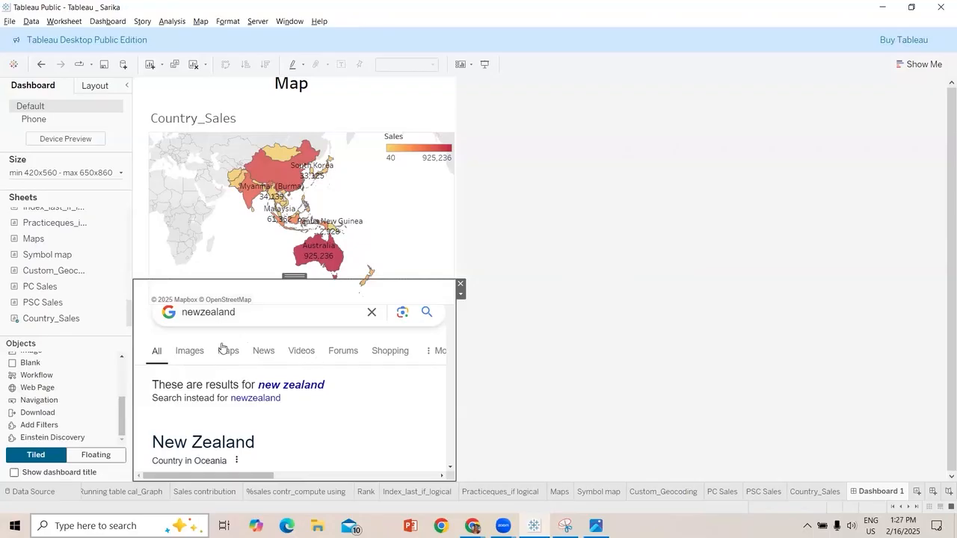
Change the URL target of the Country_Sales map's Hyperlink1 action to the web page object Web
left_click(387, 198)
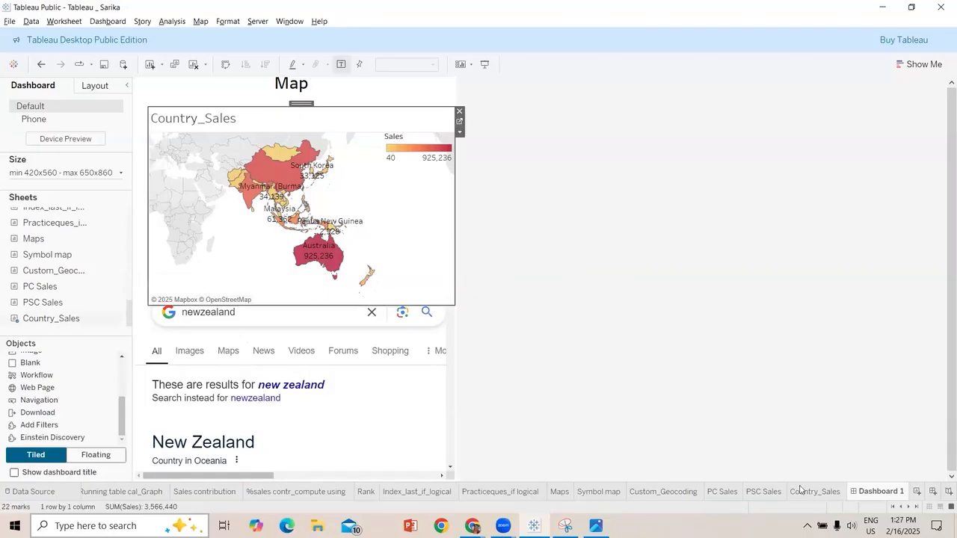
left_click(74, 27)
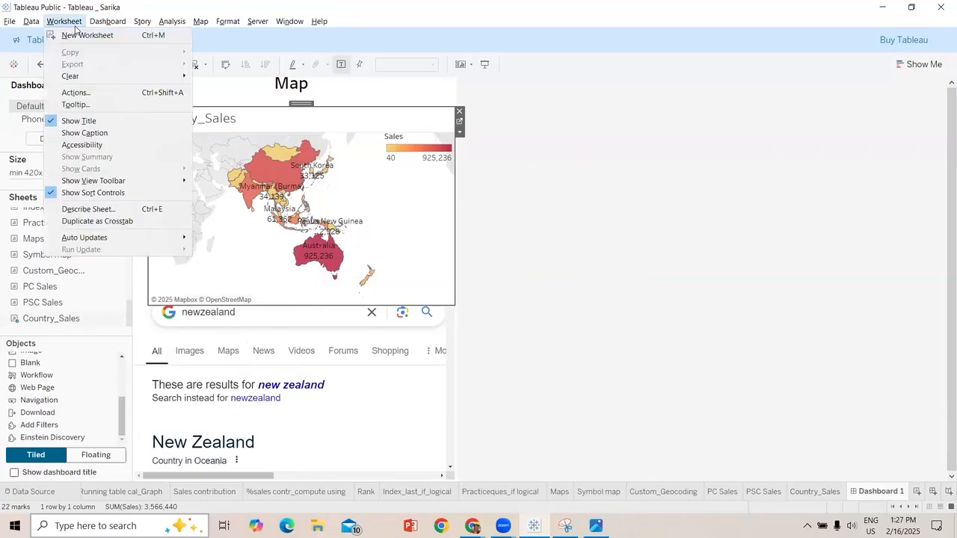
left_click(102, 93)
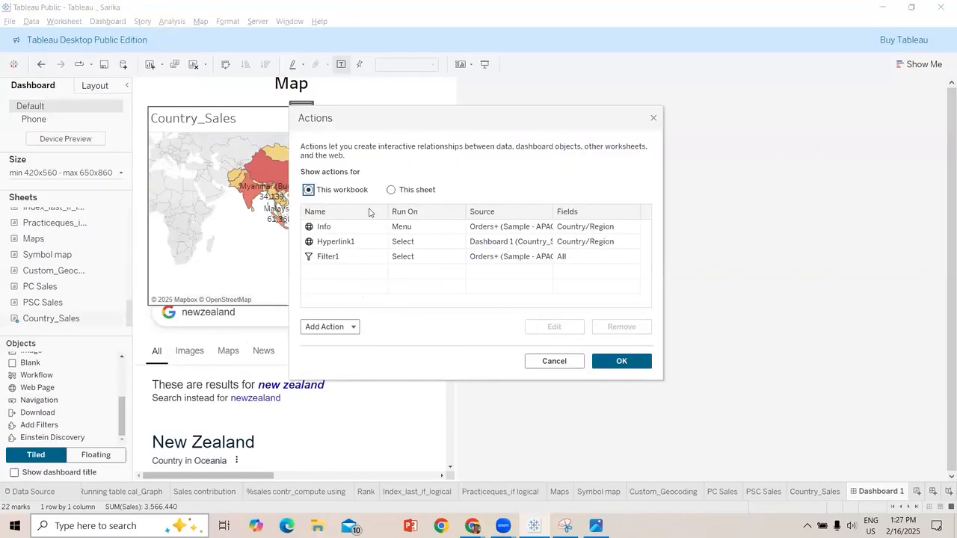
left_click(379, 249)
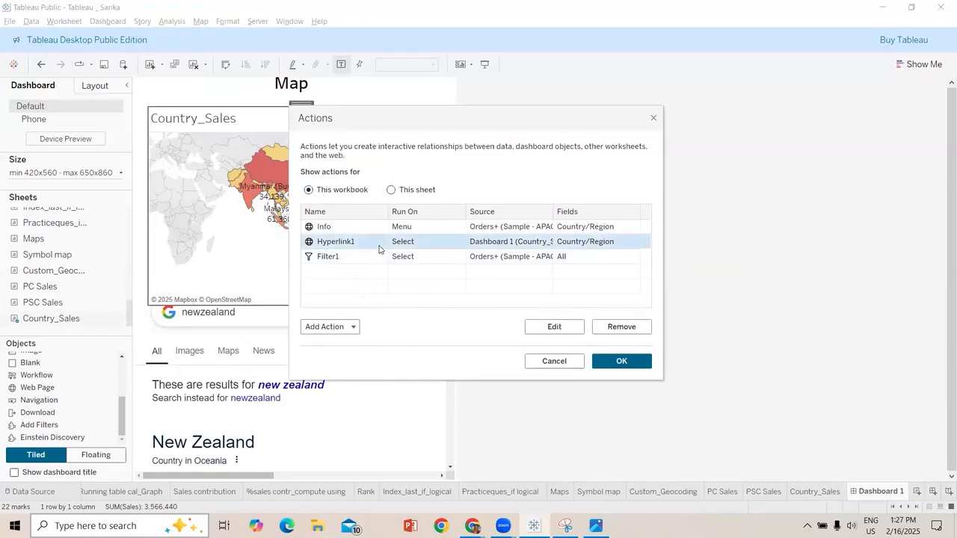
left_click(554, 327)
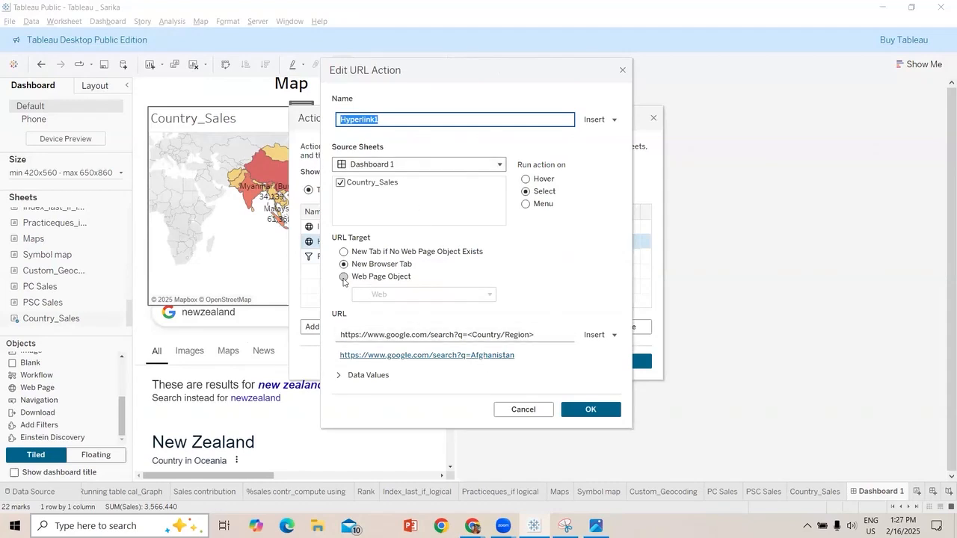
left_click(344, 276)
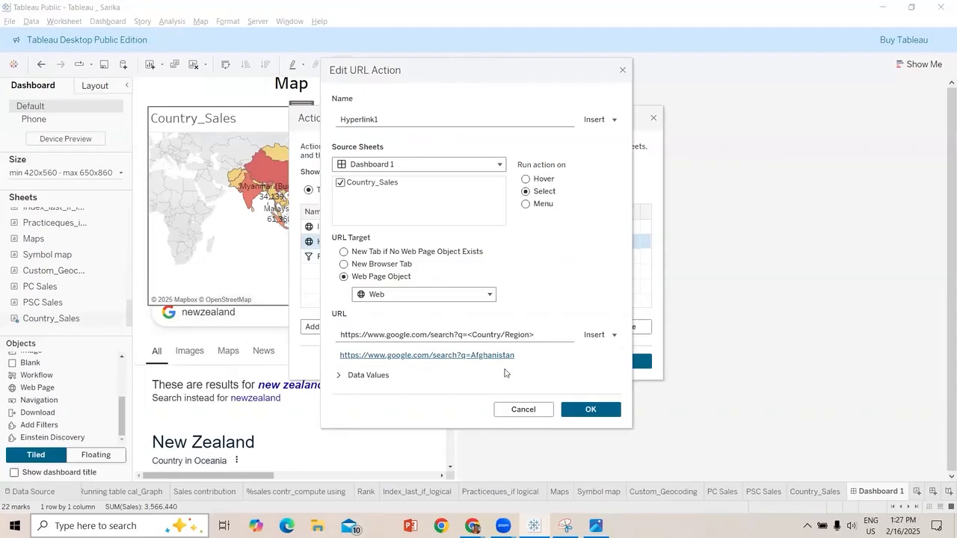
left_click(588, 409)
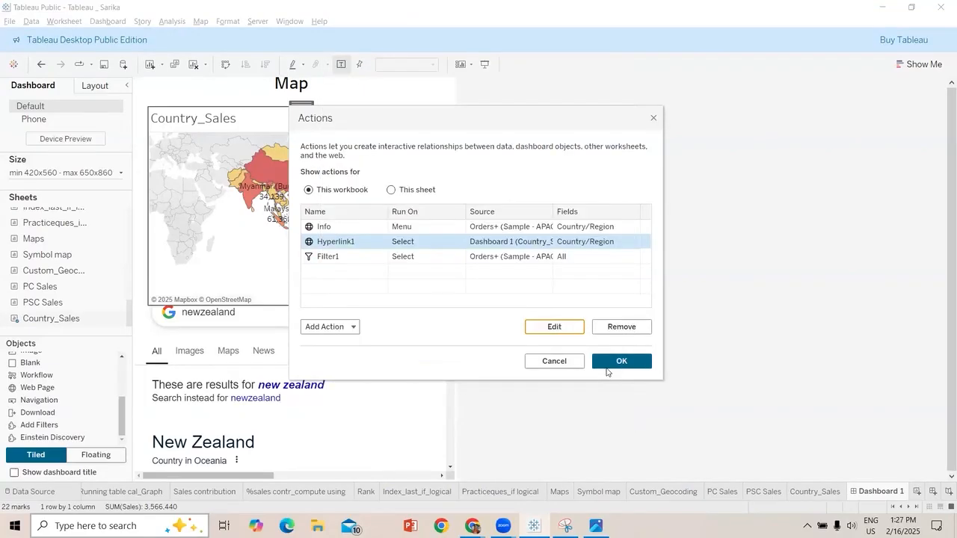
left_click(621, 361)
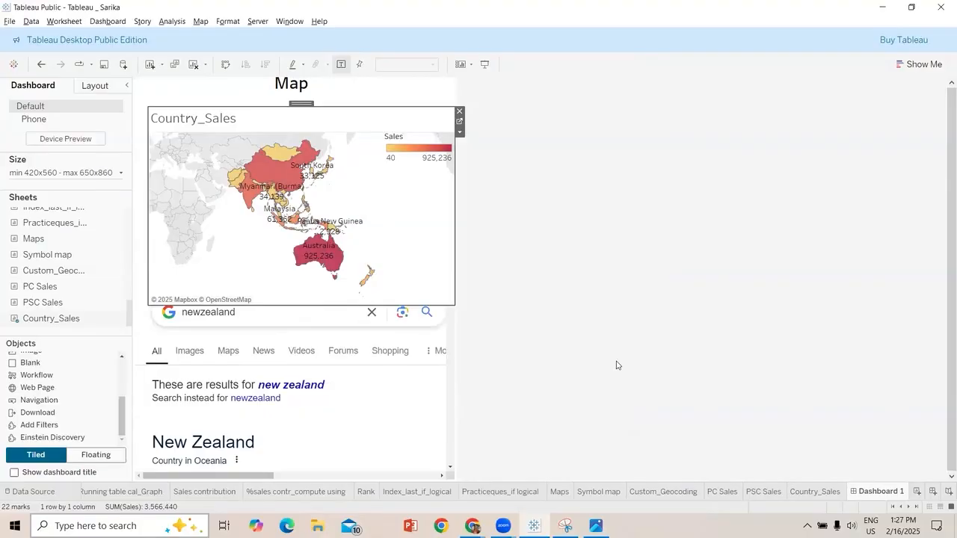
Test the map's web page action by selecting Australia, and clear the selection
left_click(318, 245)
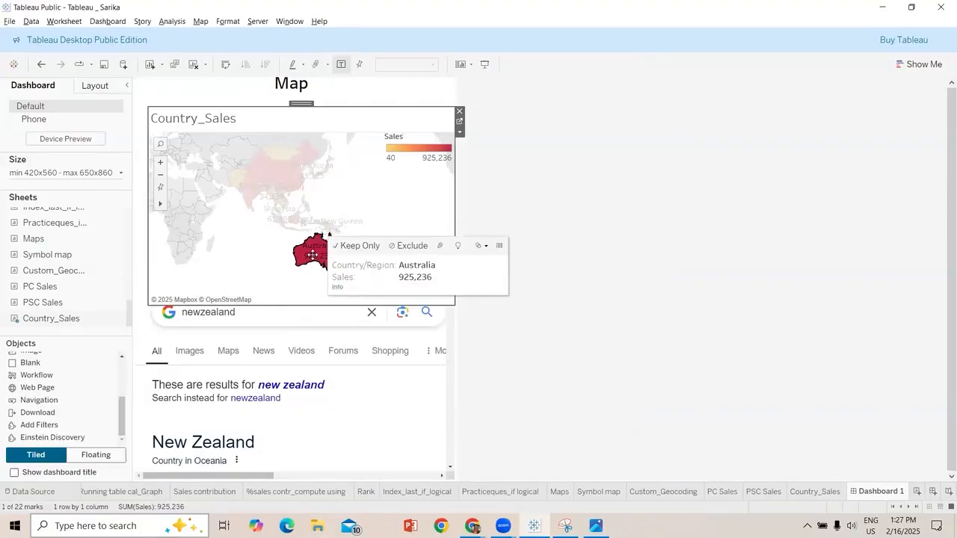
mouse_move(312, 249)
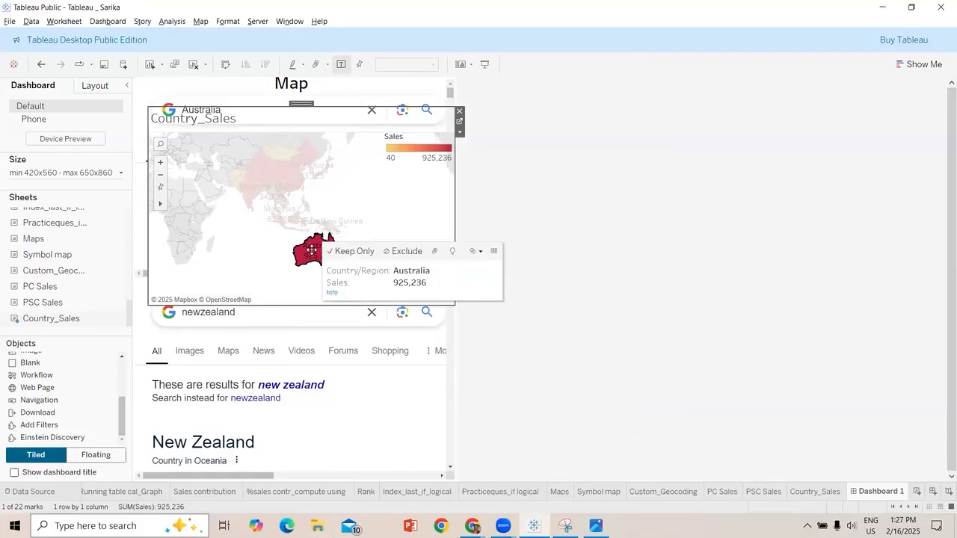
left_click(416, 193)
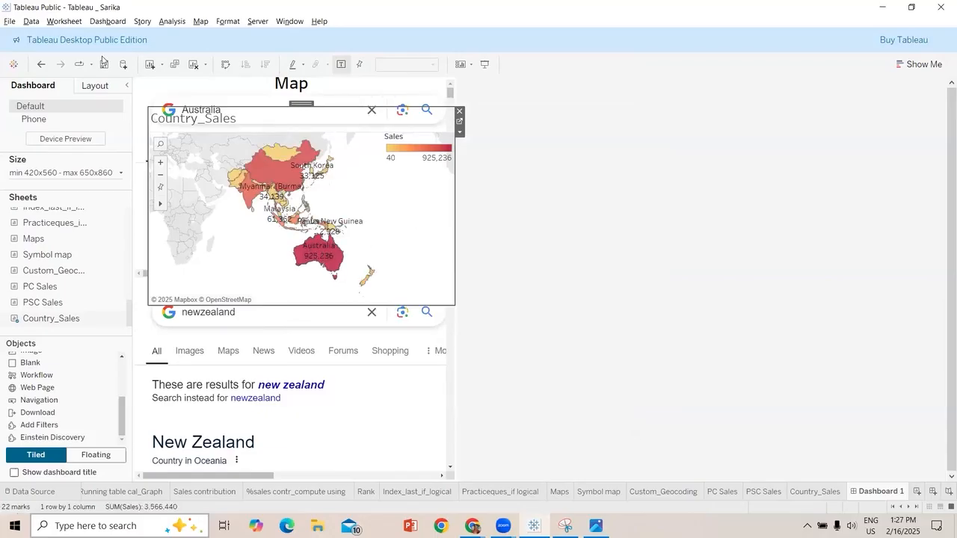
Review the source, target and run settings of the Filter1 action without saving changes
left_click(64, 21)
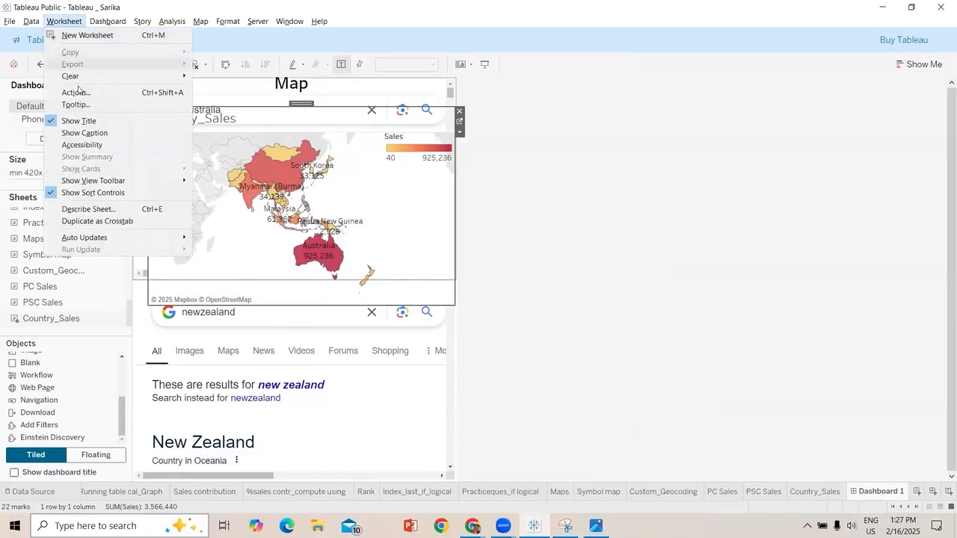
left_click(76, 92)
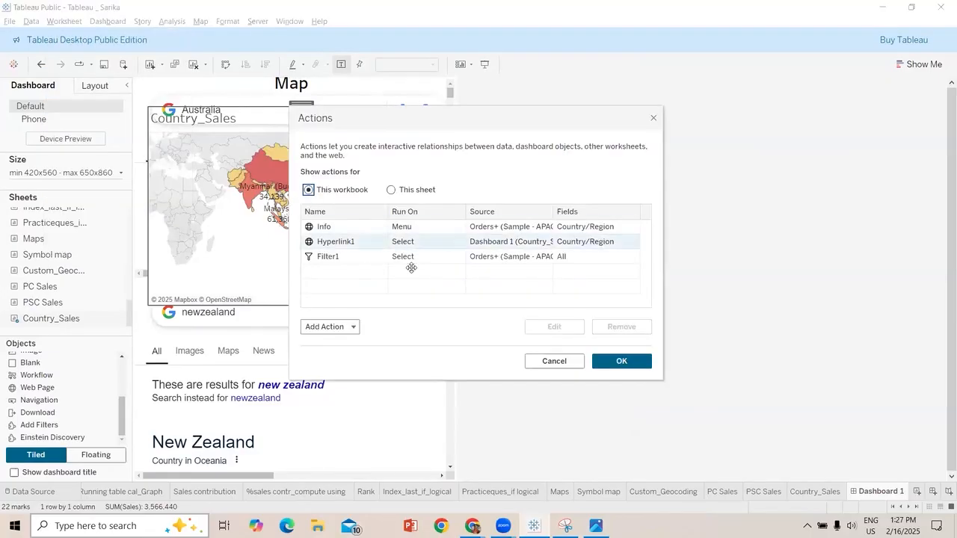
left_click(415, 256)
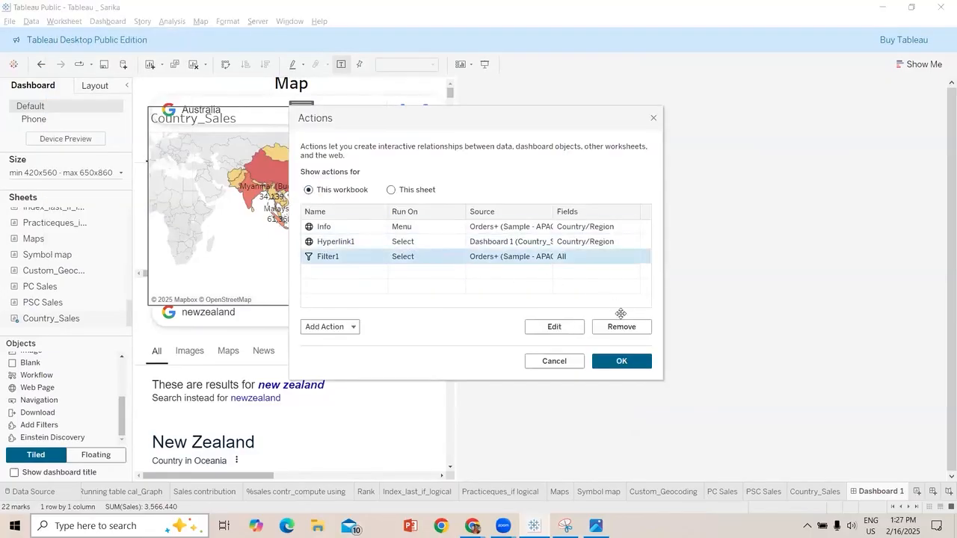
left_click(566, 327)
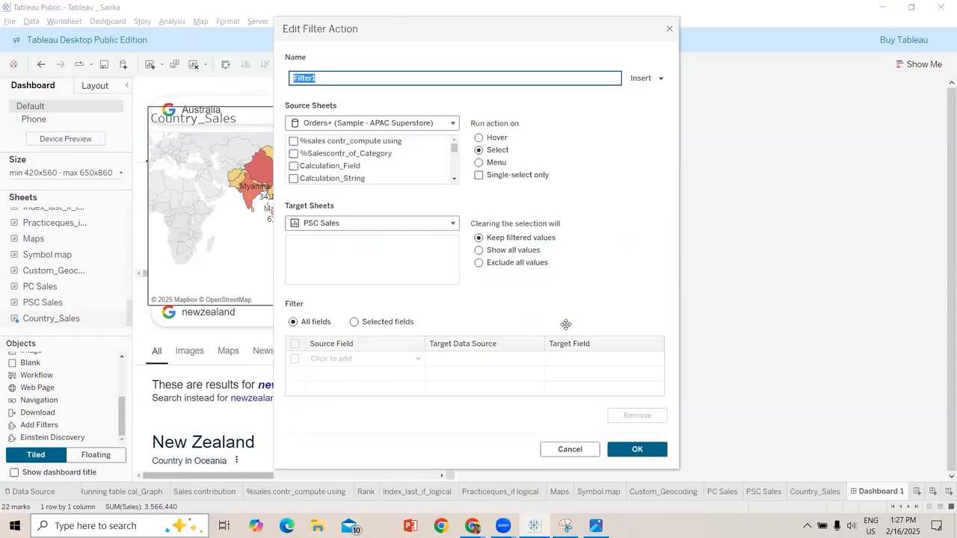
left_click(485, 162)
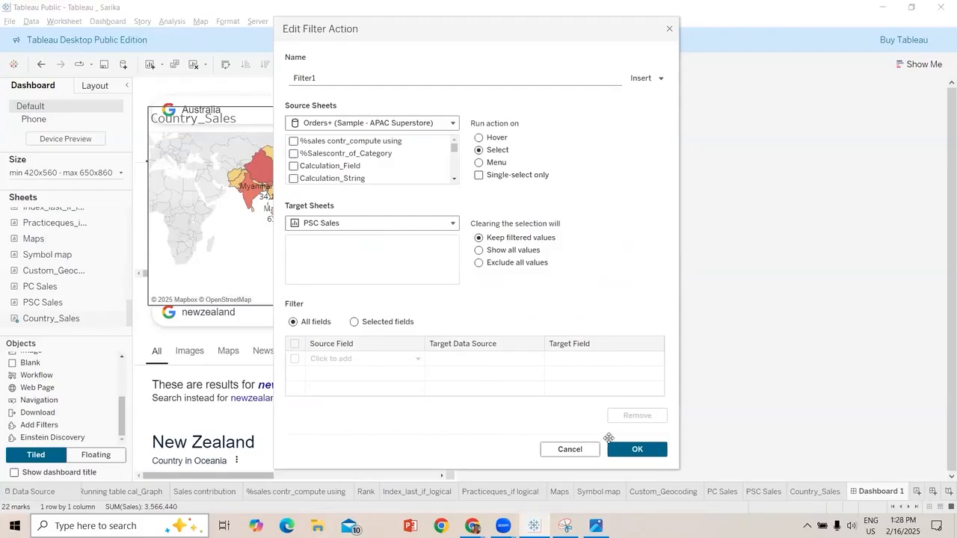
left_click(570, 448)
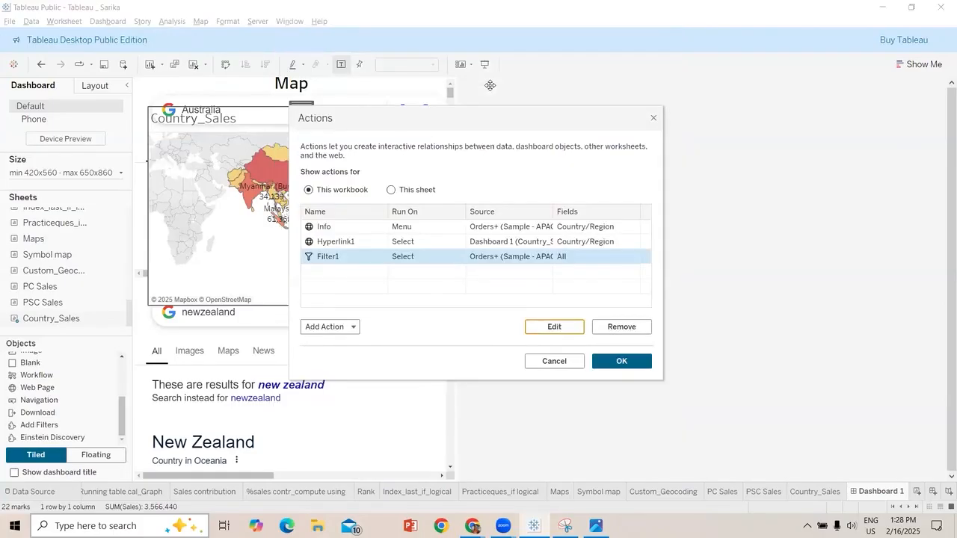
Check which web page object the Hyperlink1 URL action targets and close its settings
left_click(464, 243)
left_click(552, 328)
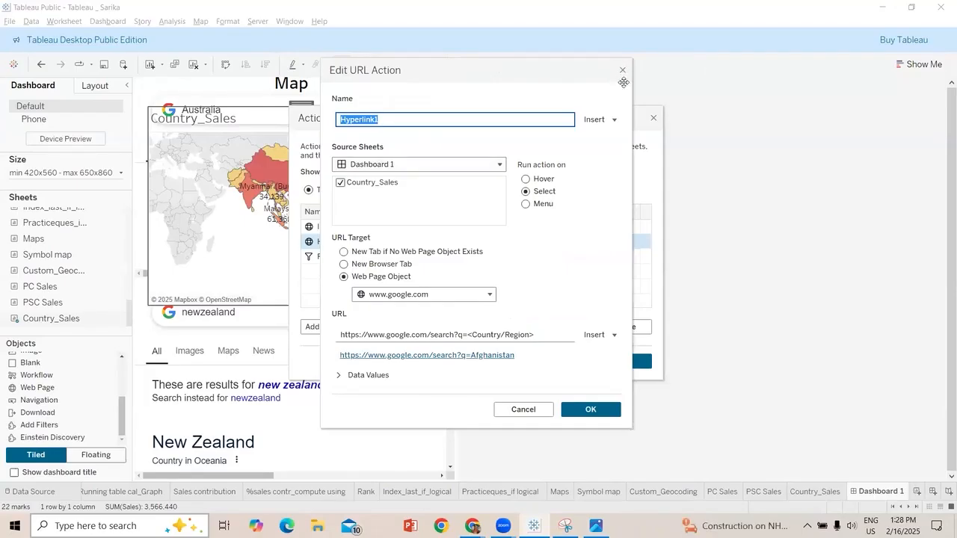
key("Return")
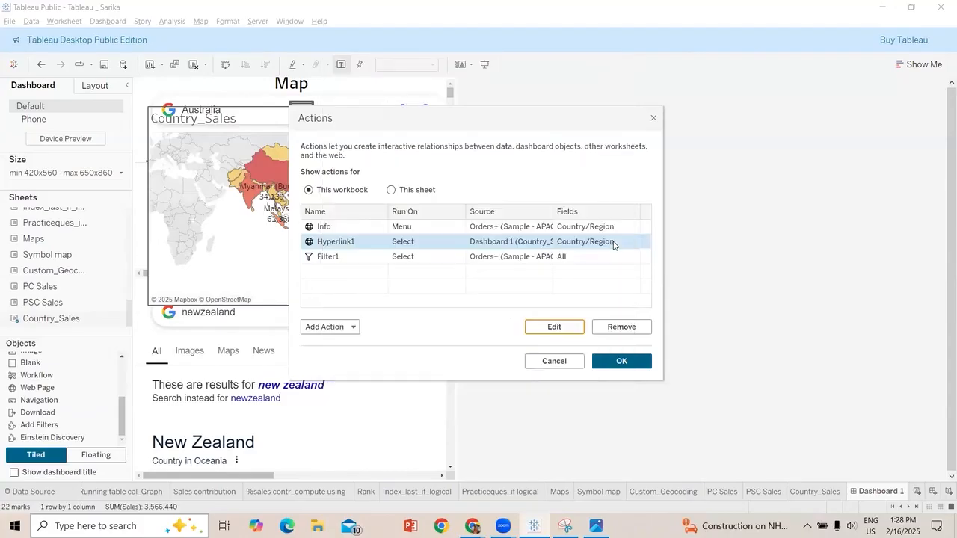
Try to remove the Hyperlink1 action, and discard the change to the workbook's actions
left_click(607, 326)
left_click(554, 362)
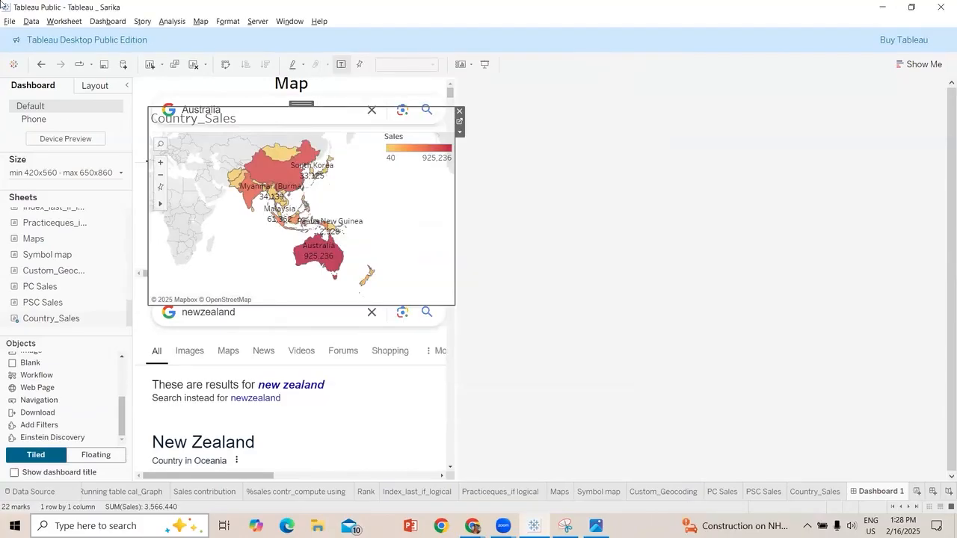
Add a Go to URL action named URL_Info to the workbook and set it to run on Select
left_click(63, 21)
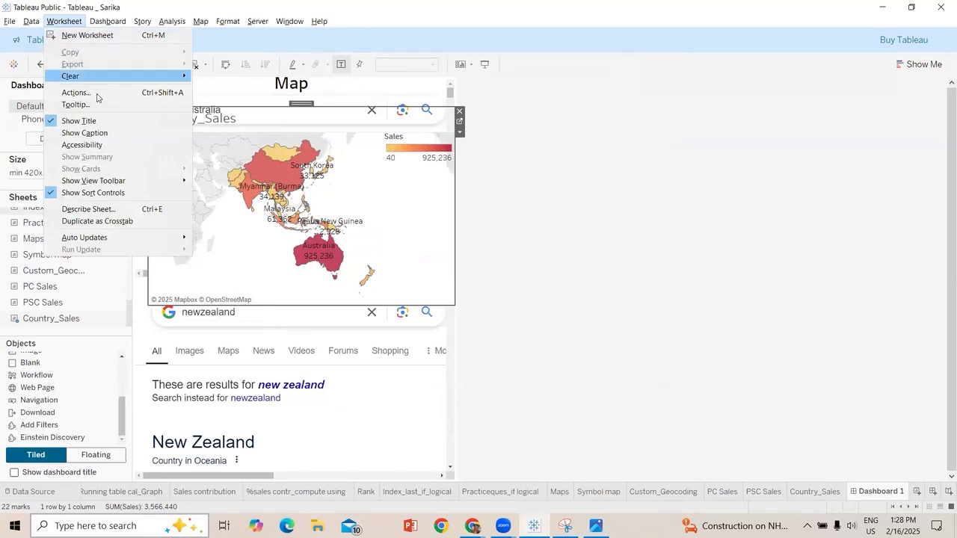
left_click(90, 92)
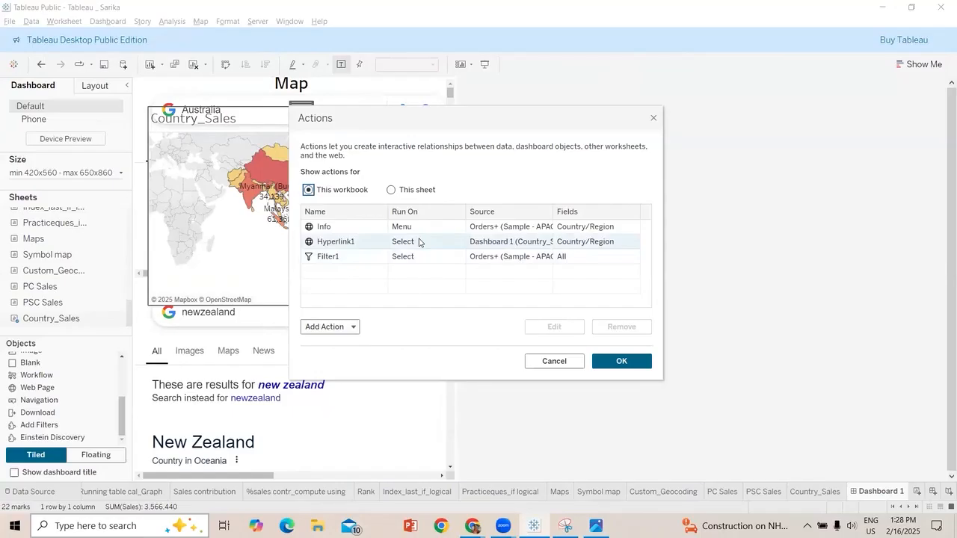
left_click(329, 327)
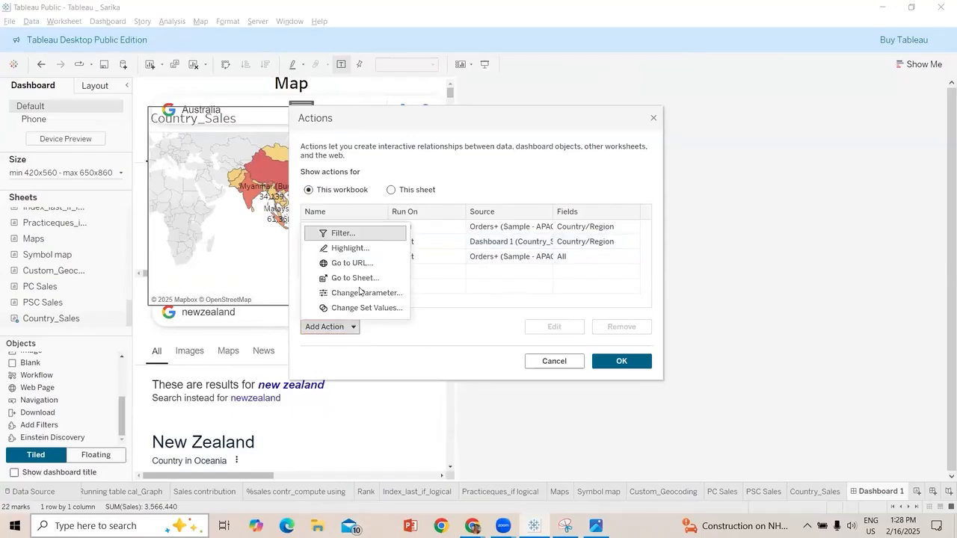
left_click(372, 265)
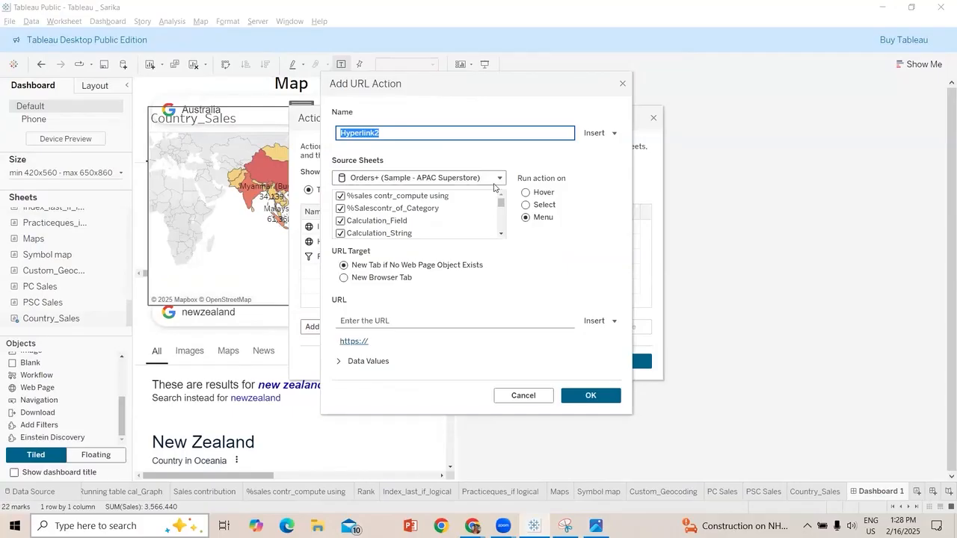
double_click(417, 133)
type("I")
key("BackSpace")
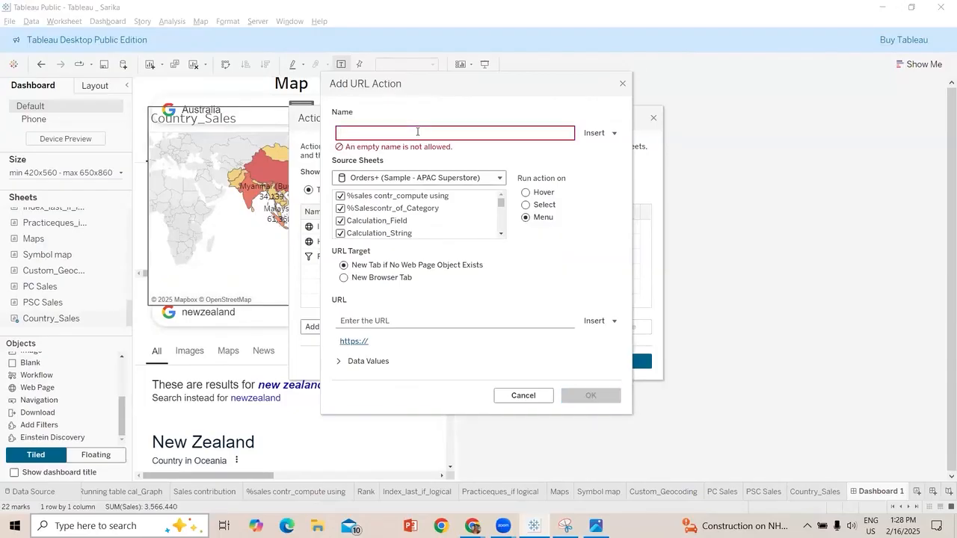
type("URL_Info")
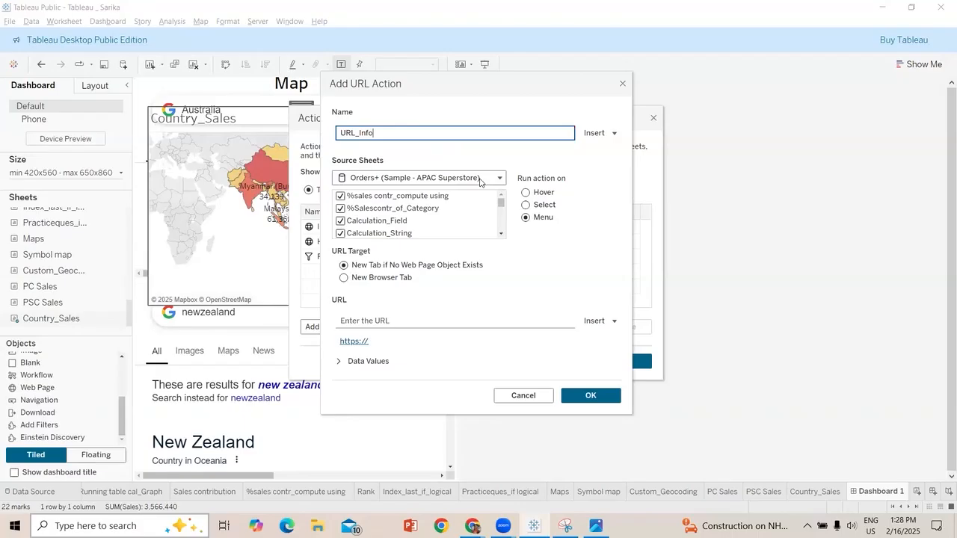
left_click(535, 212)
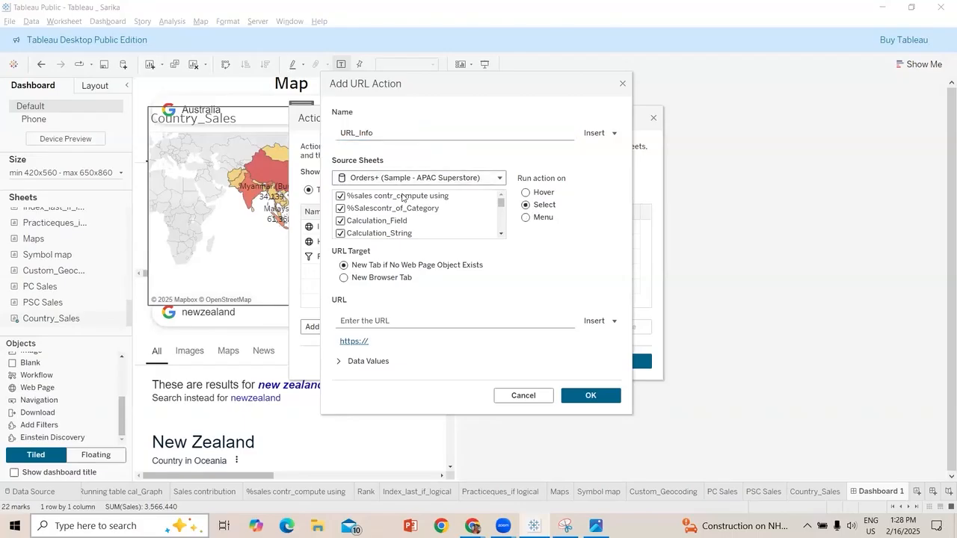
left_click(340, 196)
left_click(341, 209)
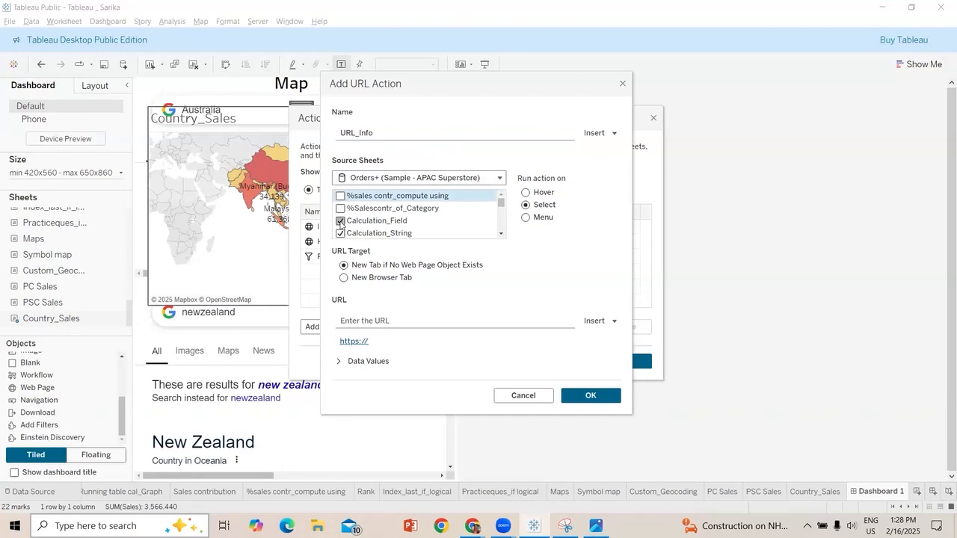
left_click(341, 223)
scroll(341, 222, "down", 1)
left_click(341, 204)
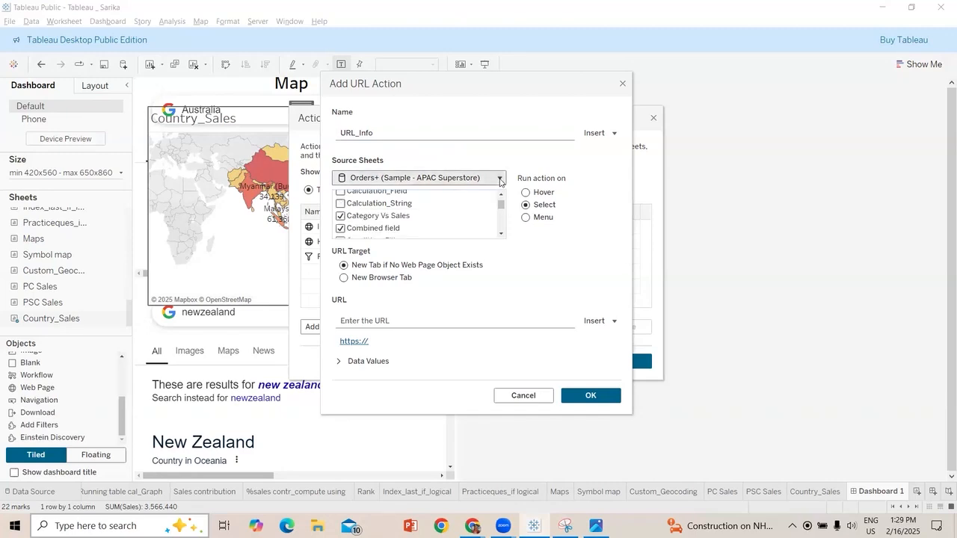
left_click(499, 179)
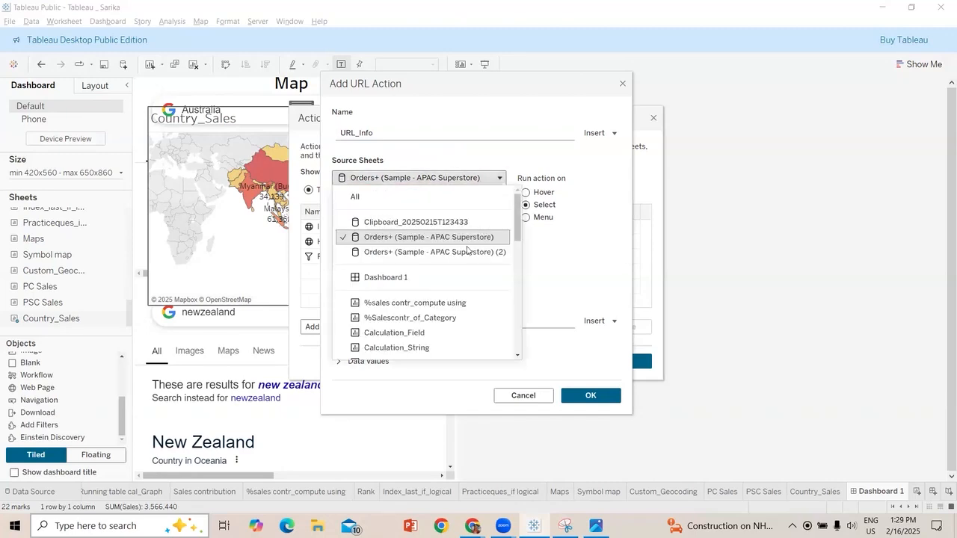
left_click(404, 276)
left_click(362, 290)
left_click(414, 349)
type("https://www.google.com/search?q=newzealand")
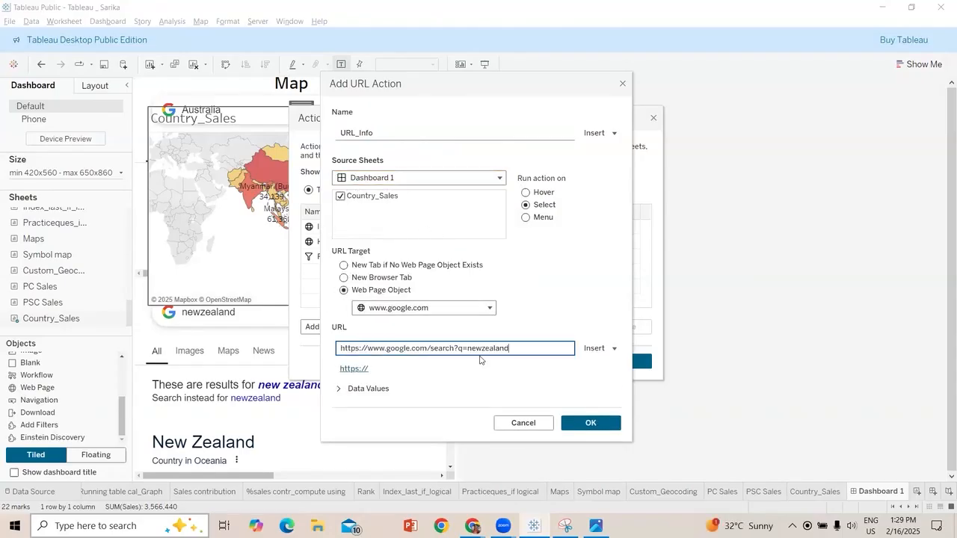
key("BackSpace")
key("BackSpace")
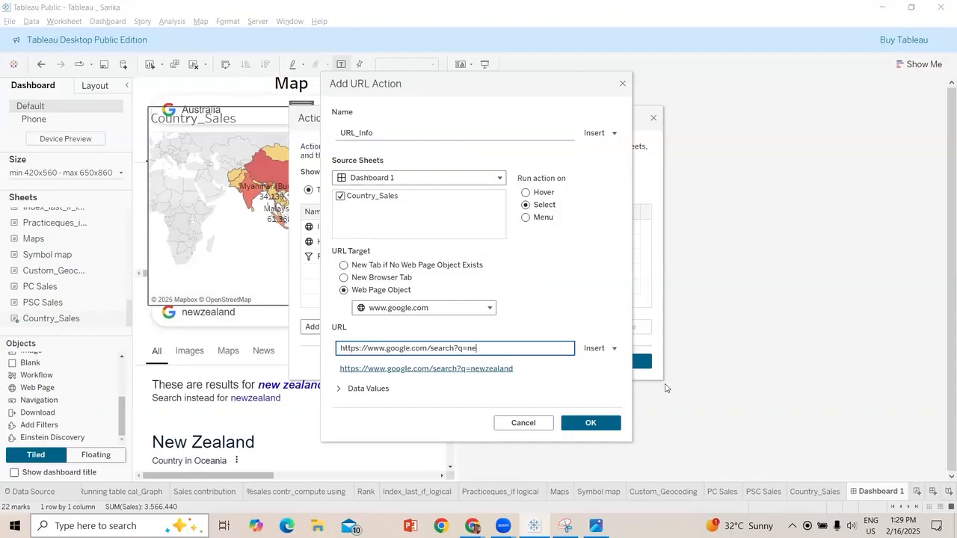
left_click(597, 350)
left_click(493, 252)
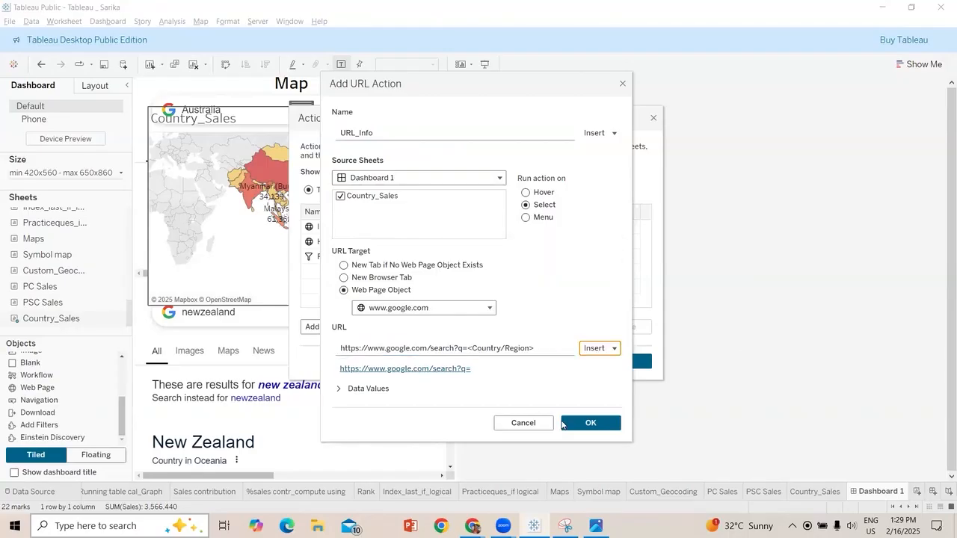
left_click(589, 423)
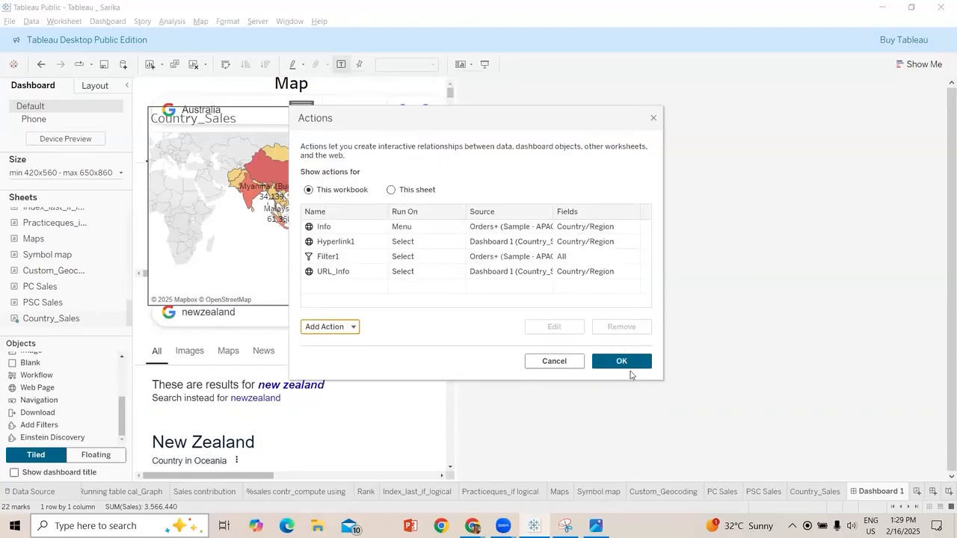
left_click(636, 363)
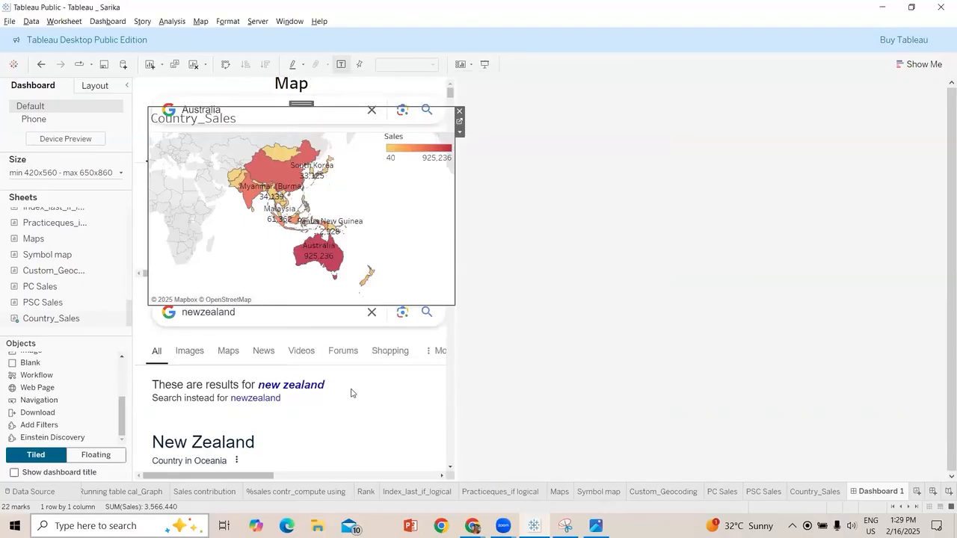
Test the map's URL action by selecting Australia, and remove the Hyperlink1 action from the workbook
left_click(323, 252)
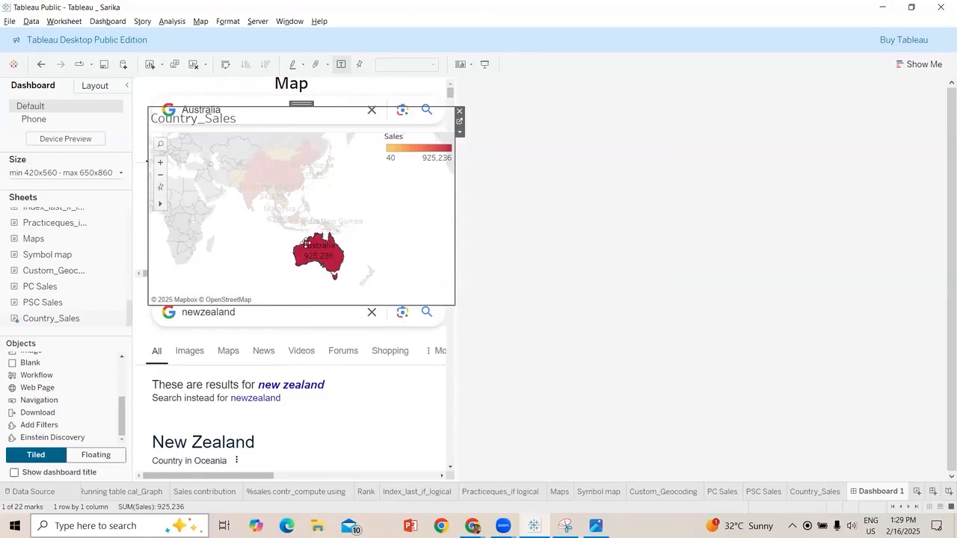
left_click(66, 22)
left_click(78, 92)
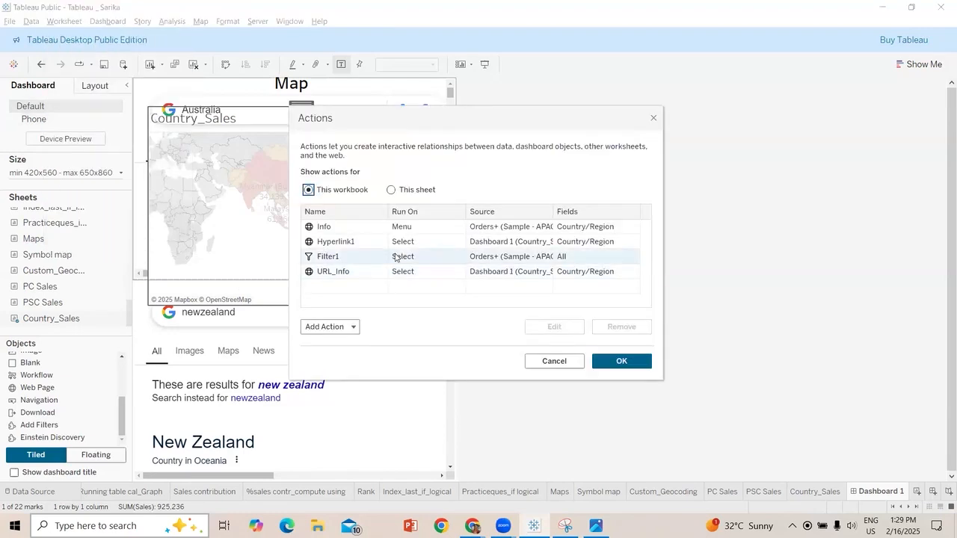
left_click(494, 244)
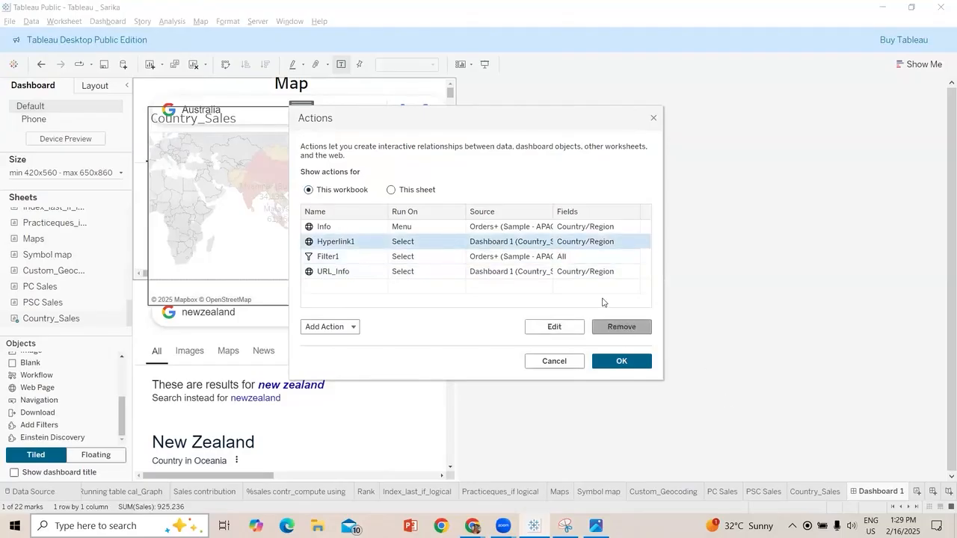
left_click(615, 327)
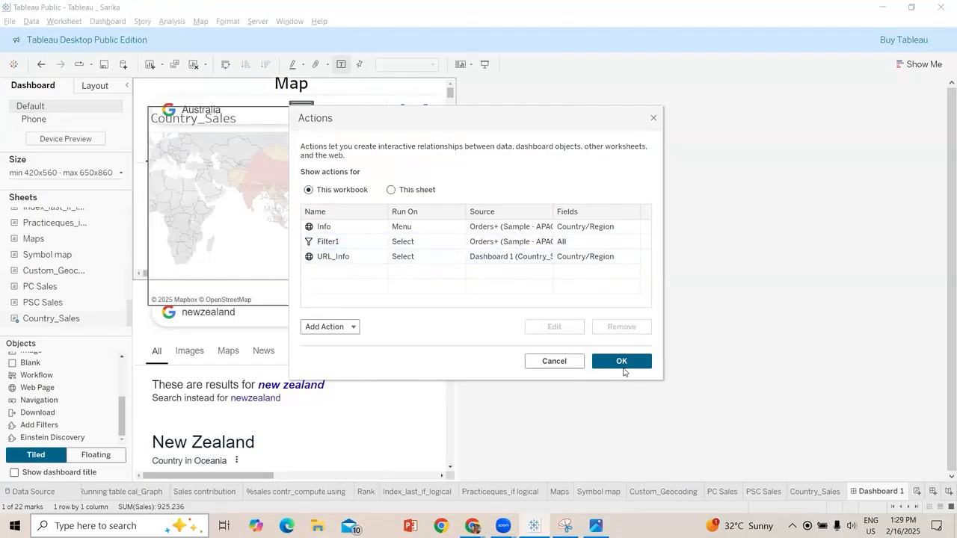
left_click(620, 363)
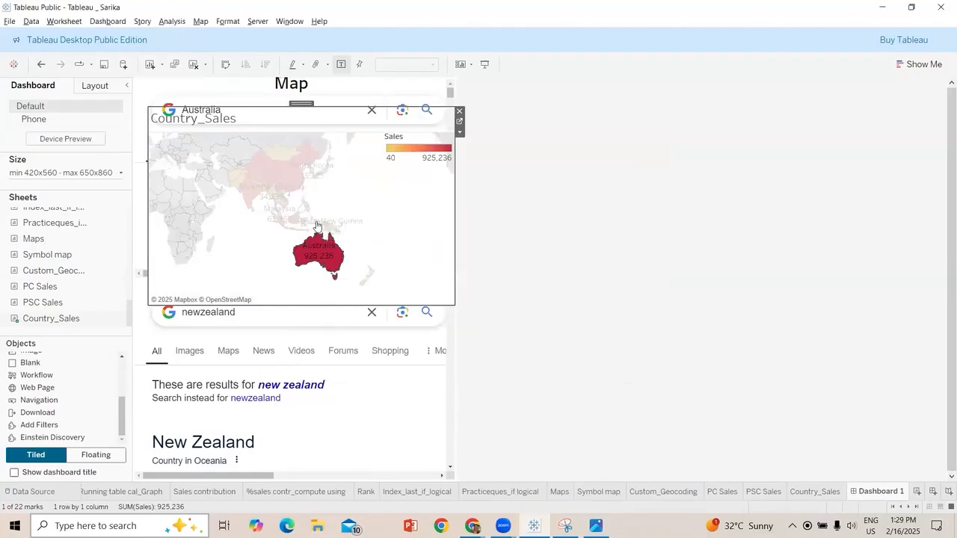
Test the map's actions on Papua New Guinea and Australia, open Australia's Info link in the browser, and return to Tableau
left_click(321, 254)
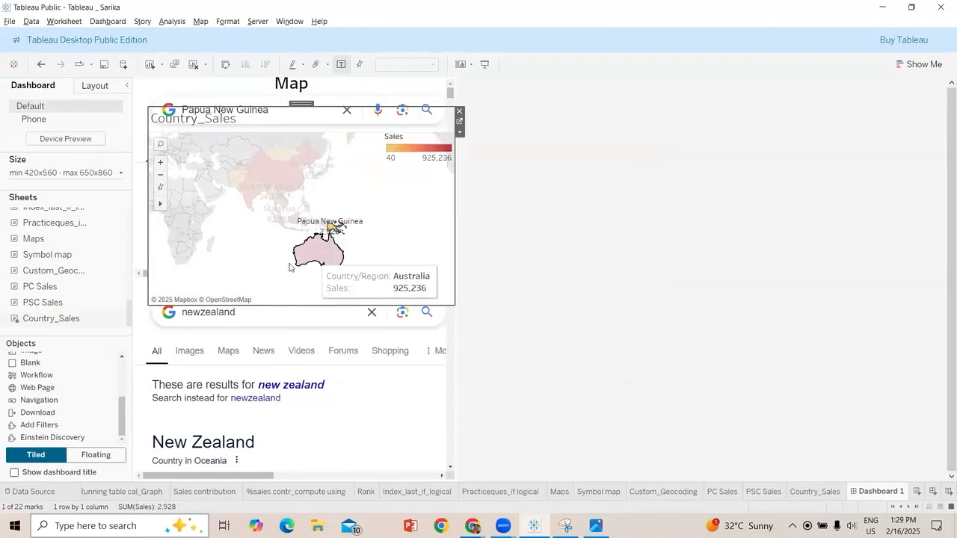
left_click(326, 266)
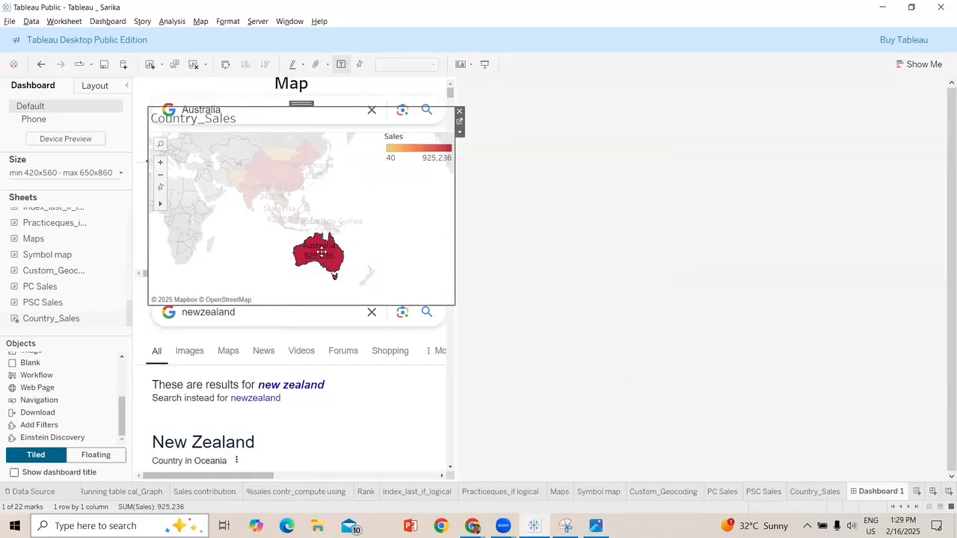
mouse_move(335, 256)
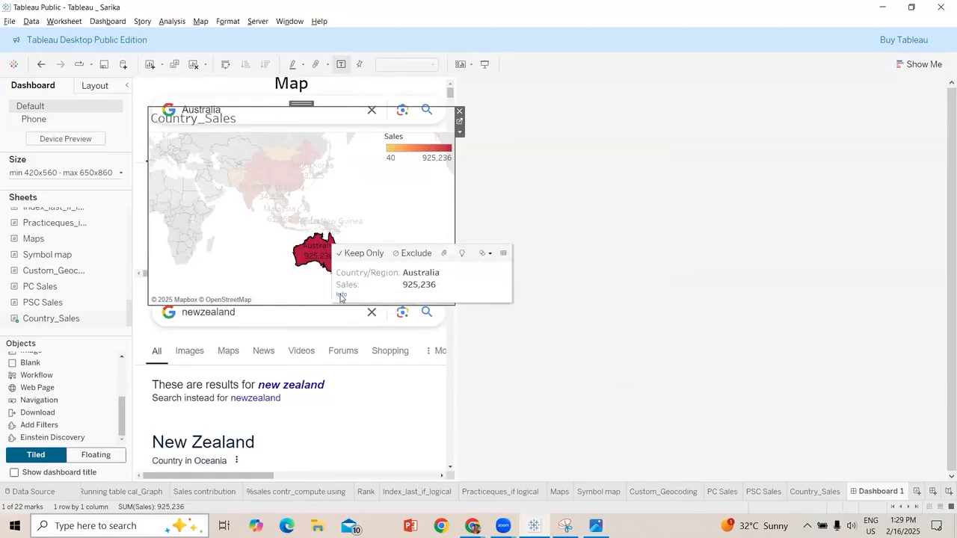
left_click(341, 295)
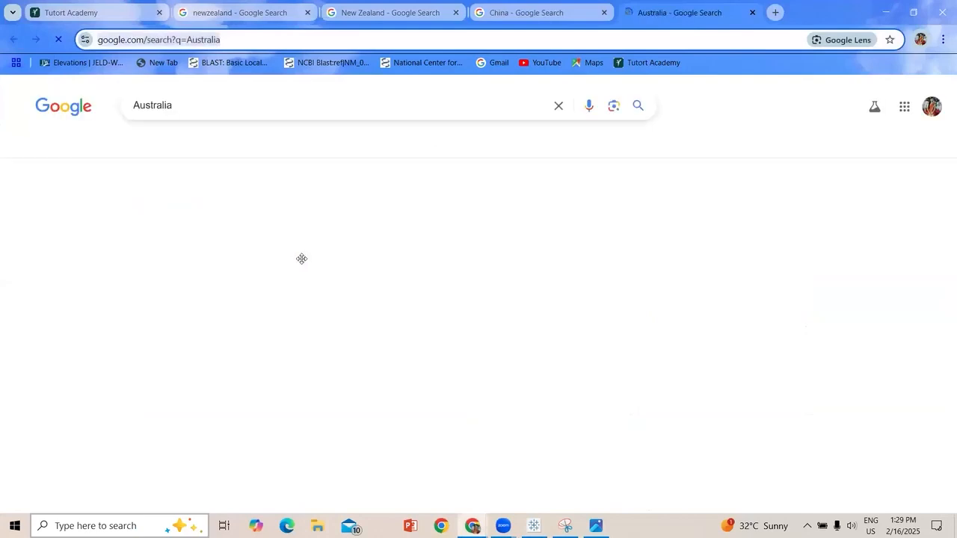
key("alt+Tab")
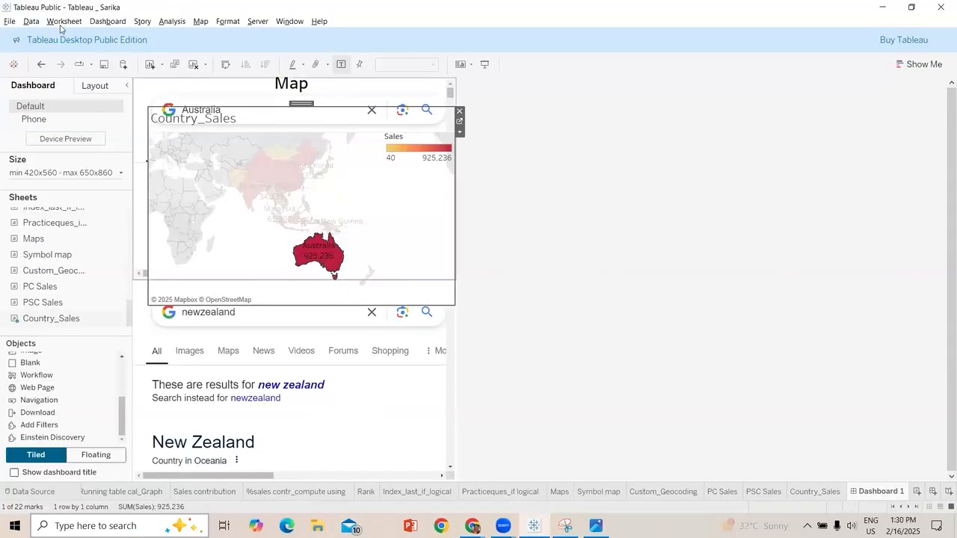
Remove the Info action from the workbook, and retest the map by clearing and reselecting Australia
left_click(519, 359)
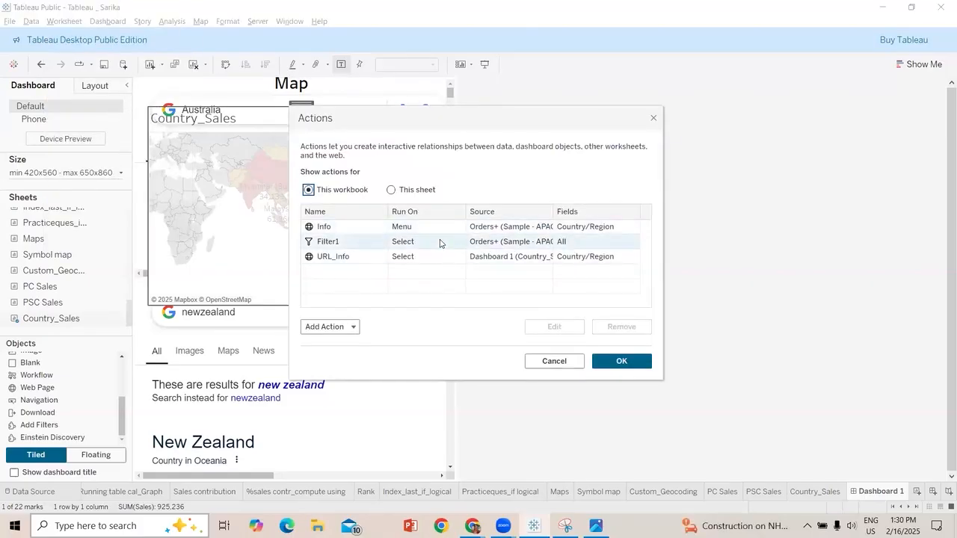
left_click(440, 231)
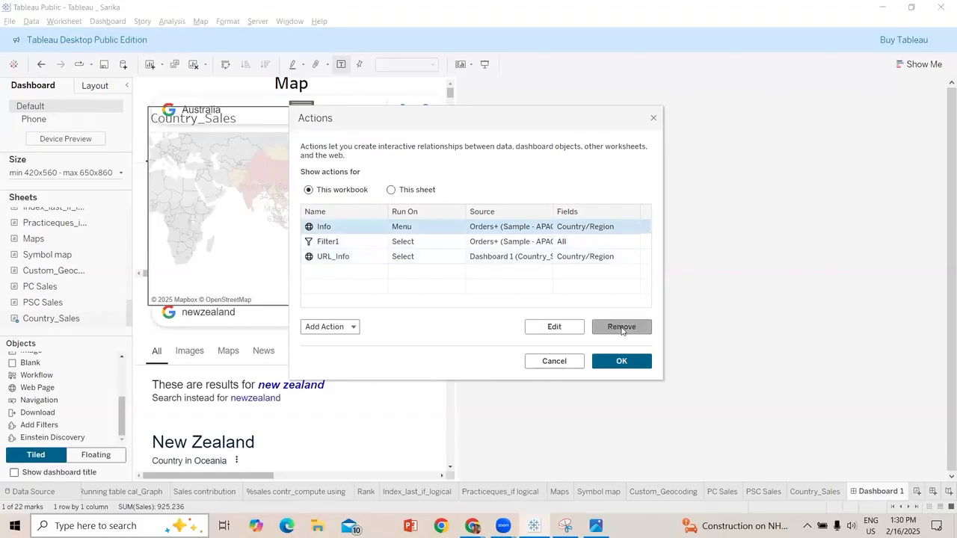
key("Delete")
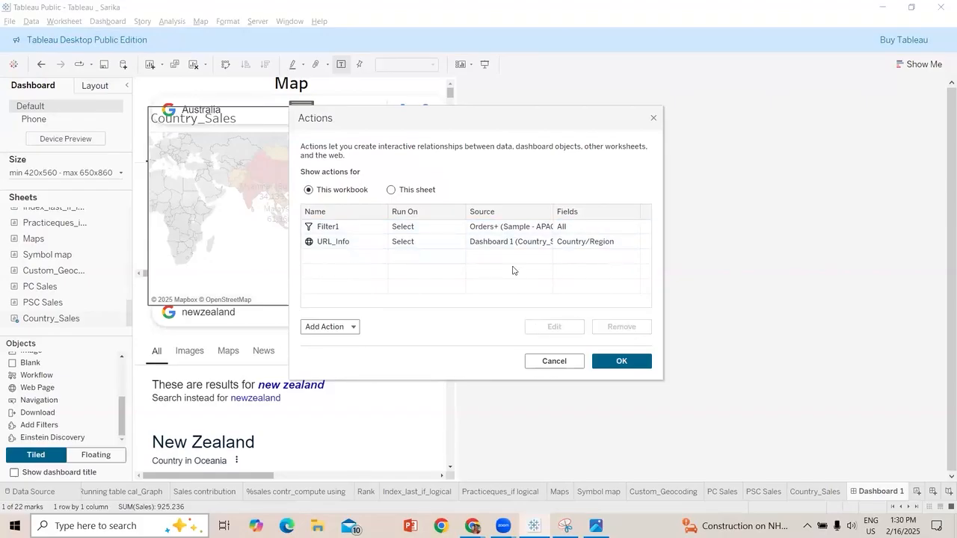
left_click(621, 361)
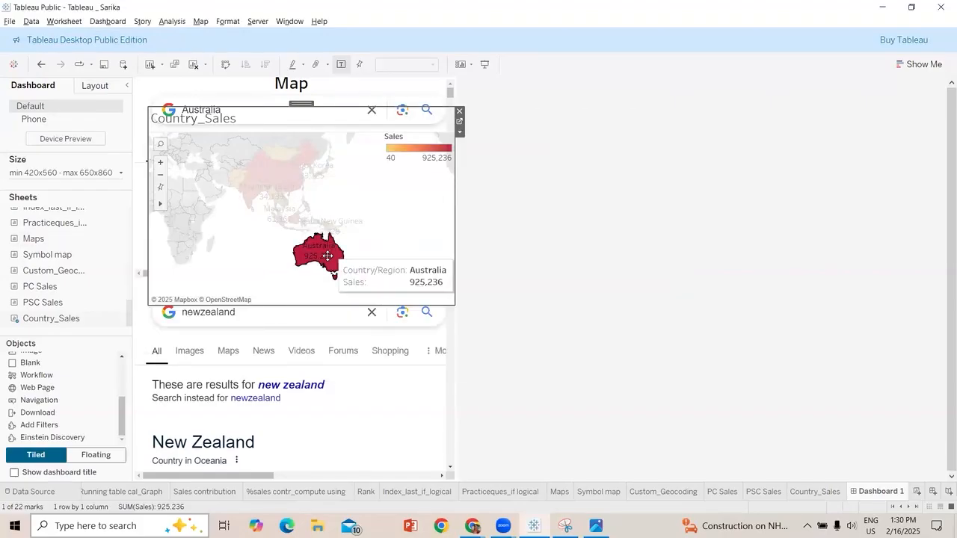
left_click(330, 256)
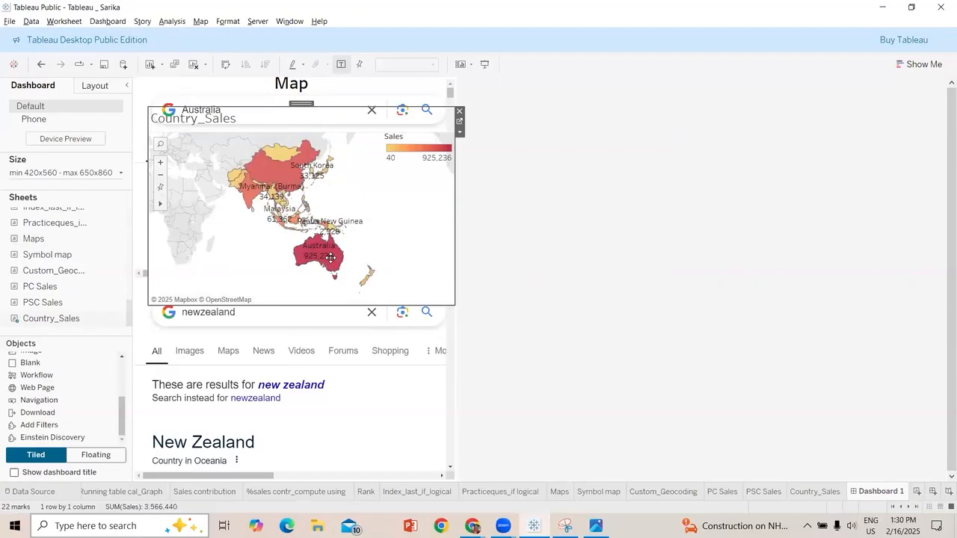
left_click(330, 257)
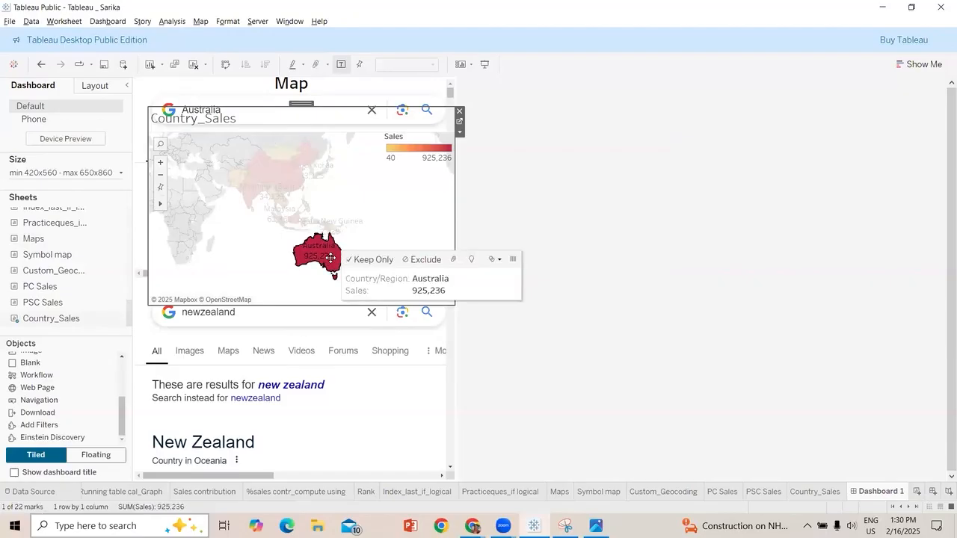
Review the URL_Info action's source sheet, run trigger, target and URL settings, and close the workbook's actions
left_click(64, 21)
key("Down")
key("Return")
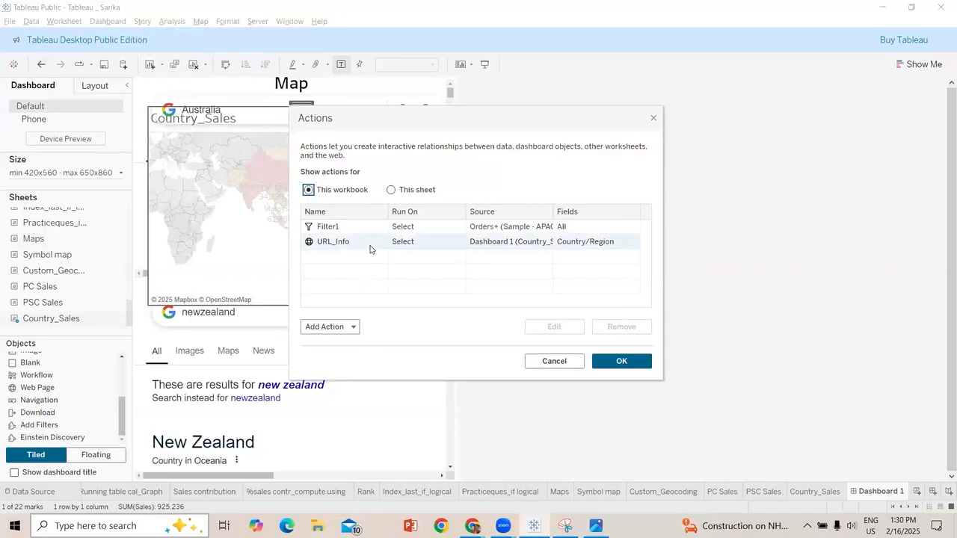
left_click(370, 245)
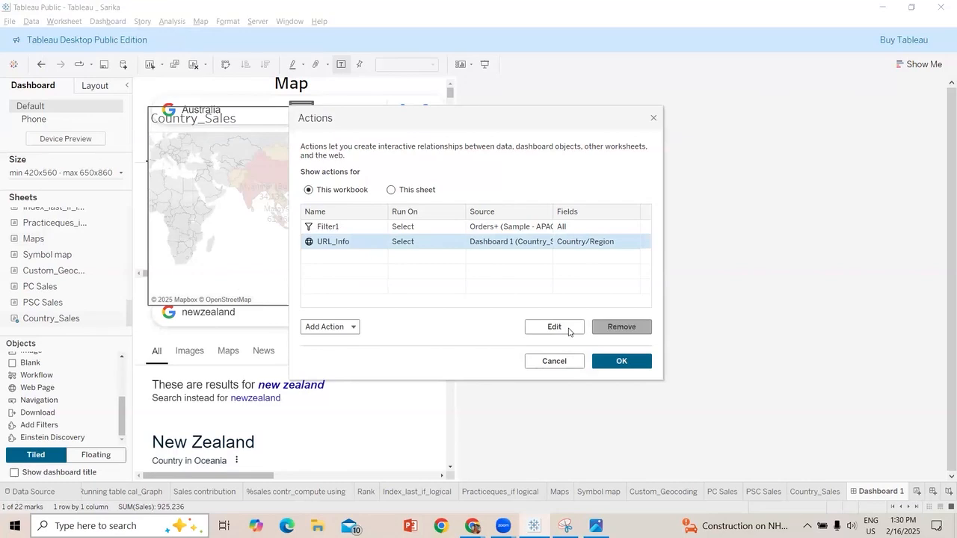
left_click(568, 331)
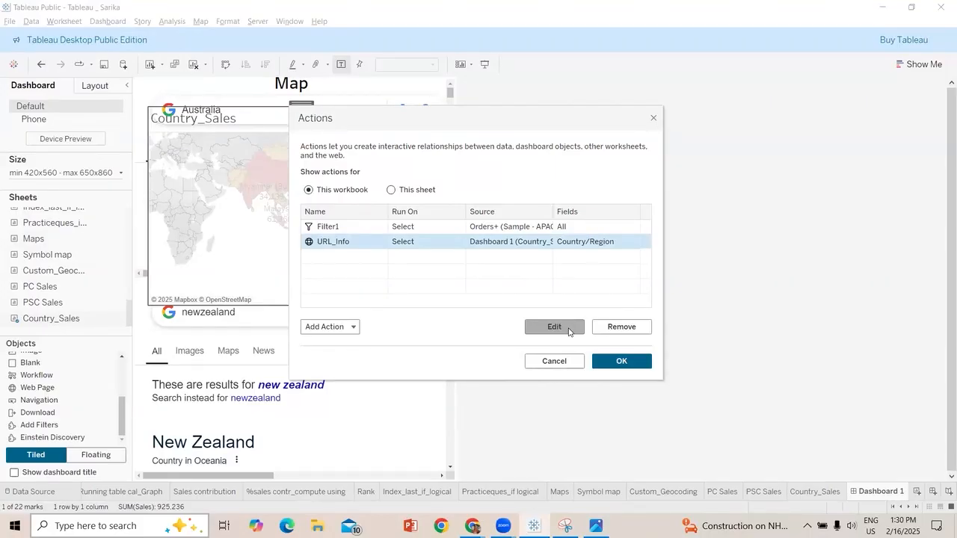
left_click(569, 332)
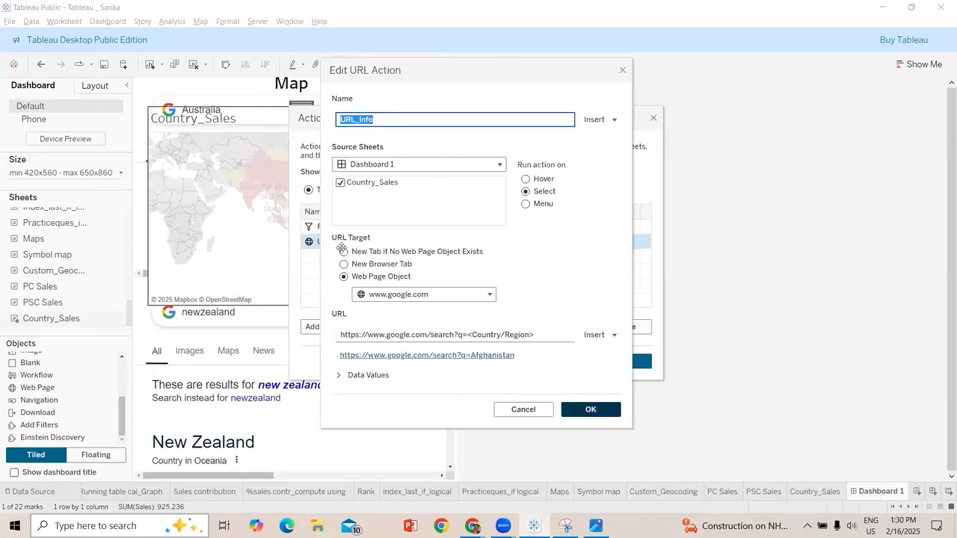
left_click(590, 410)
left_click(621, 361)
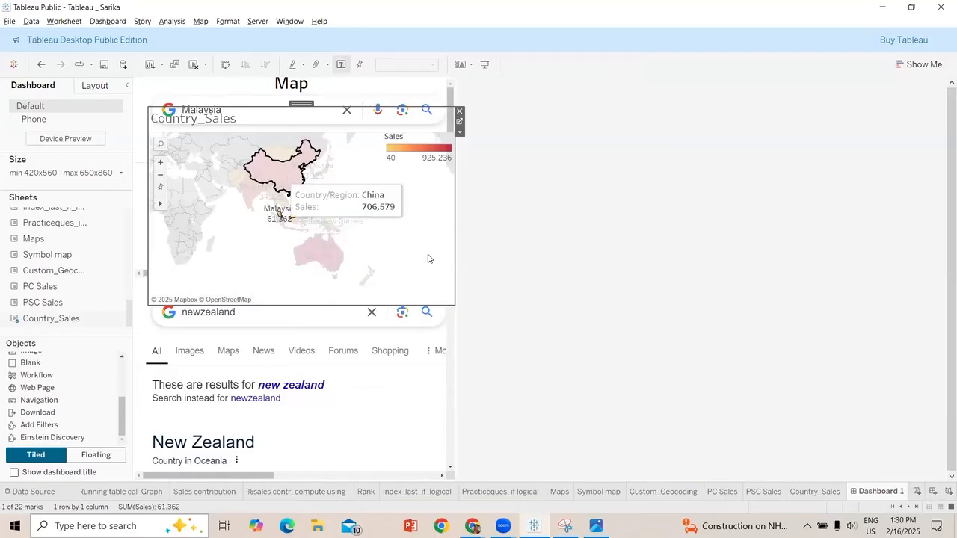
Test the map's URL action by selecting China and Australia, and clear the selection
left_click(278, 170)
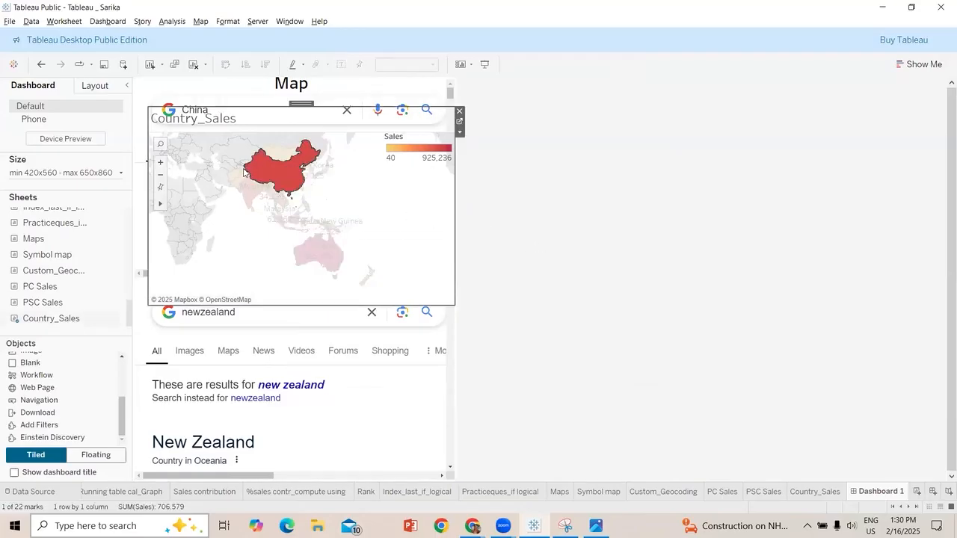
left_click(361, 238)
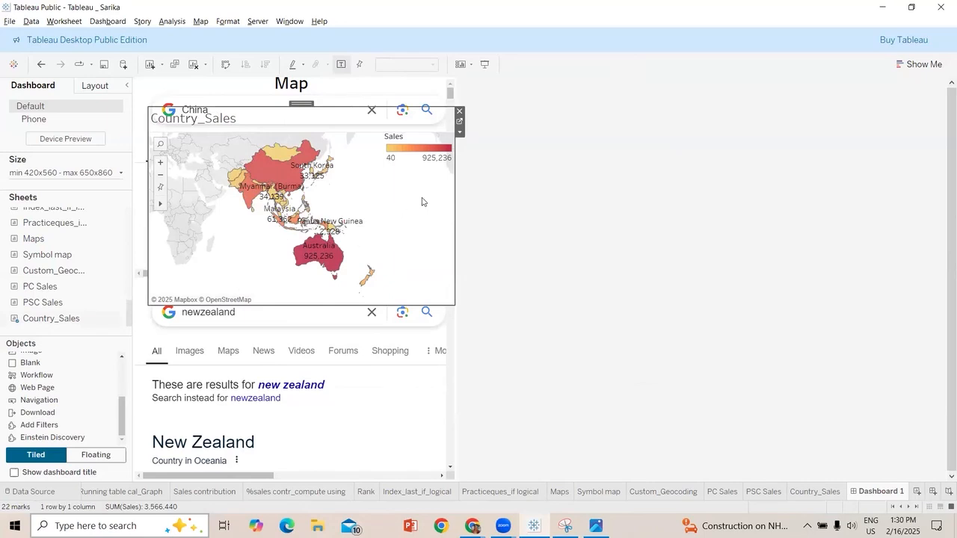
left_click(328, 256)
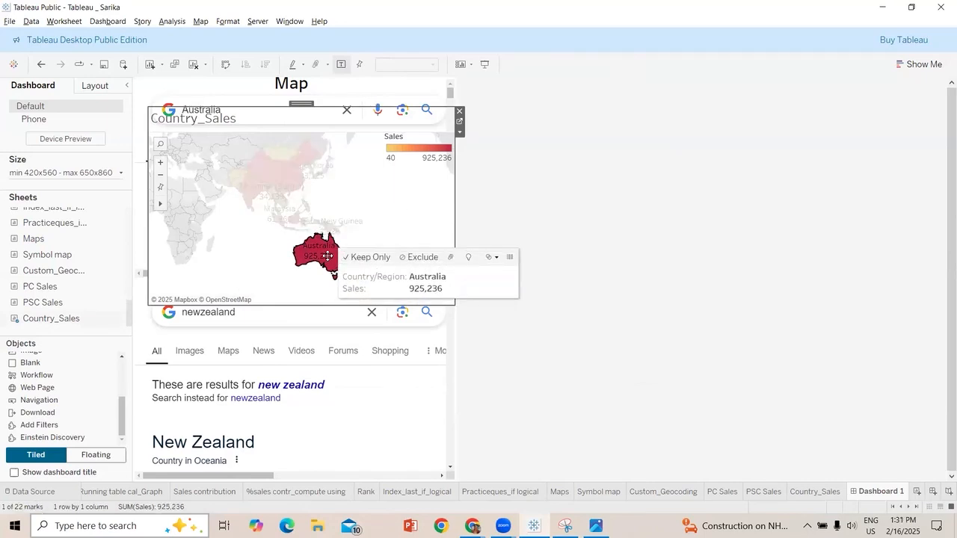
left_click(420, 220)
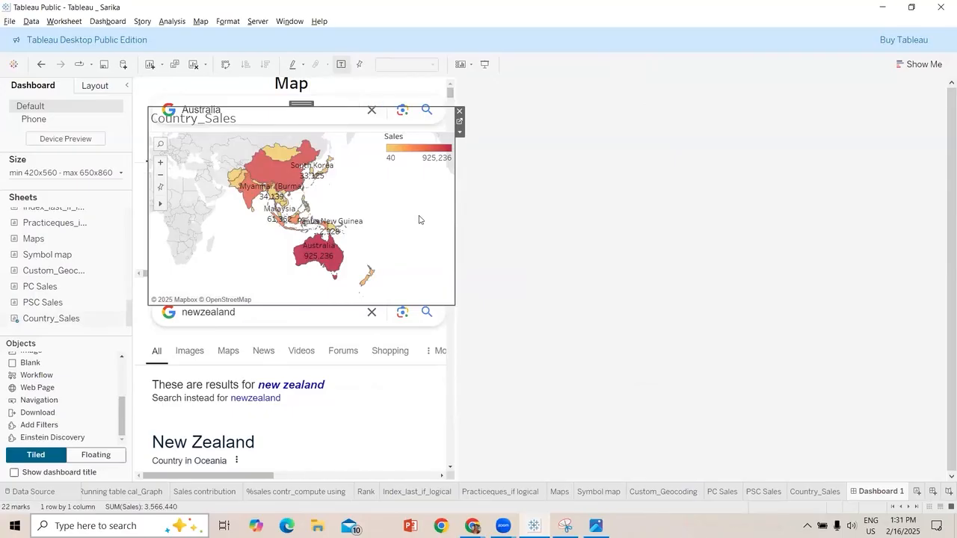
left_click(59, 26)
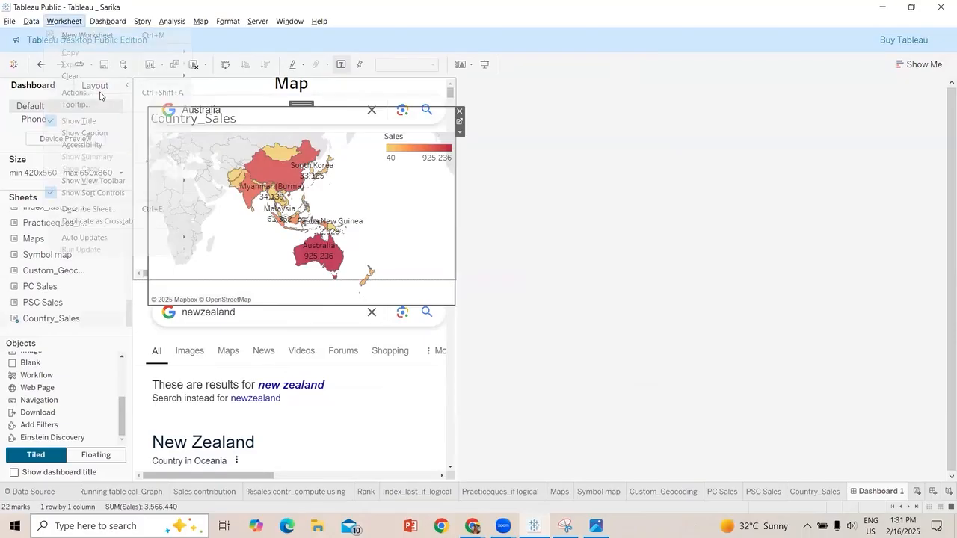
left_click(99, 94)
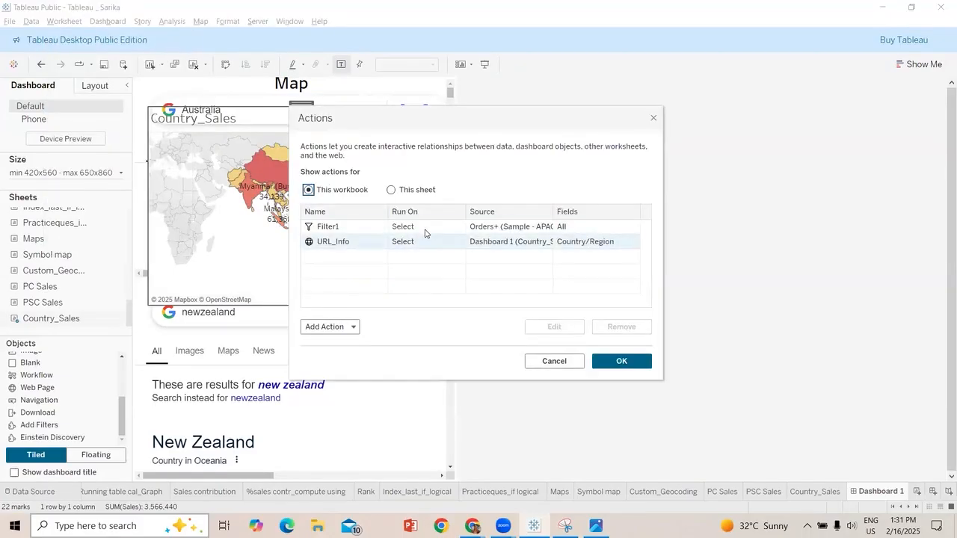
left_click(427, 239)
key("ctrl+a")
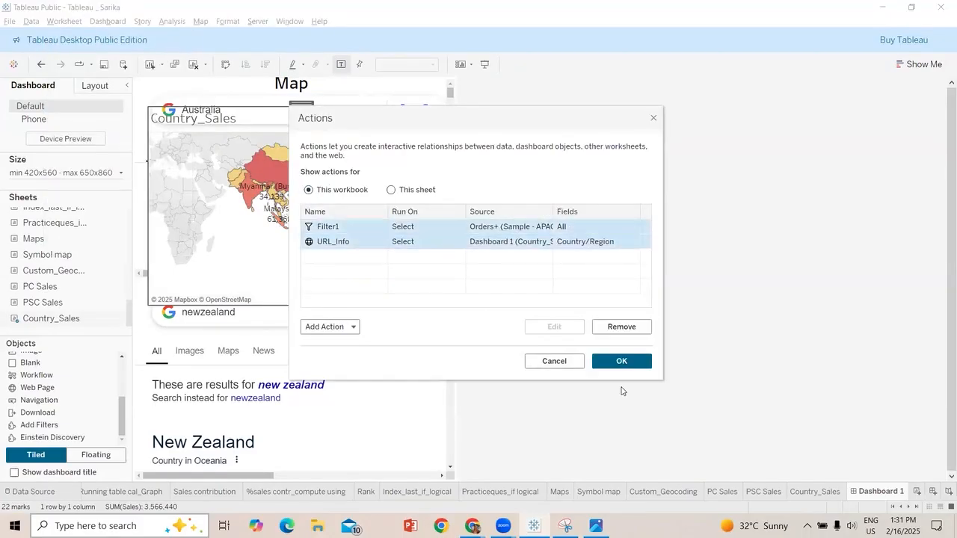
left_click(618, 329)
left_click(335, 328)
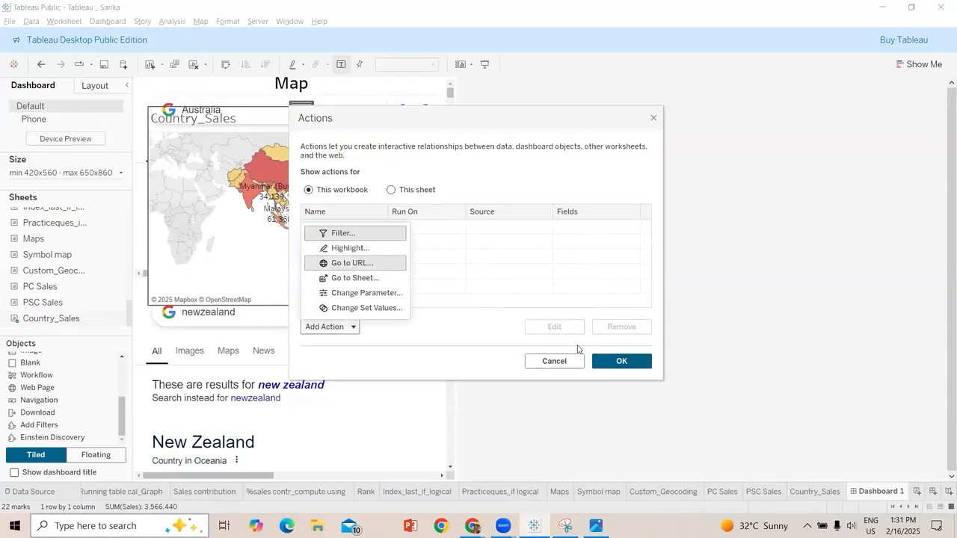
left_click(553, 361)
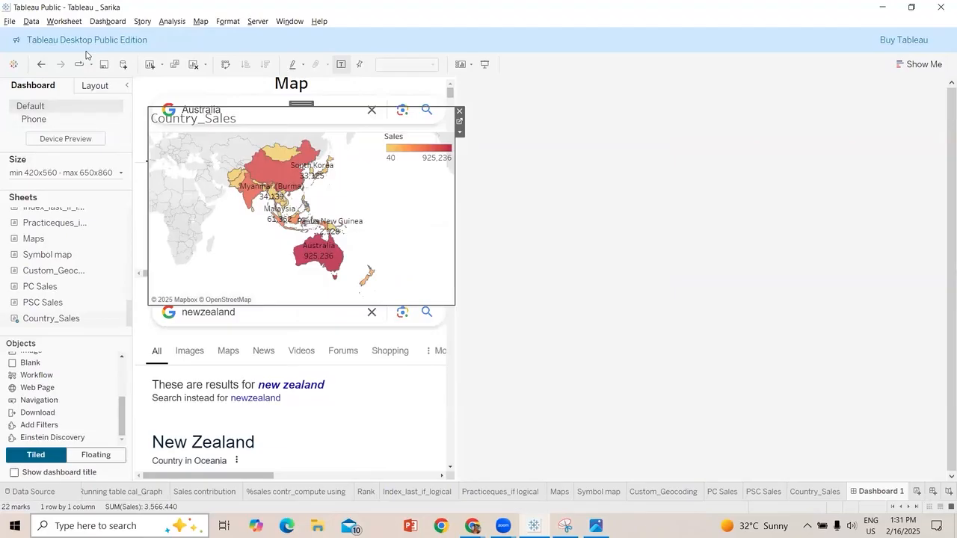
Remove the Filter1 and URL_Info actions from the workbook
left_click(64, 20)
left_click(85, 93)
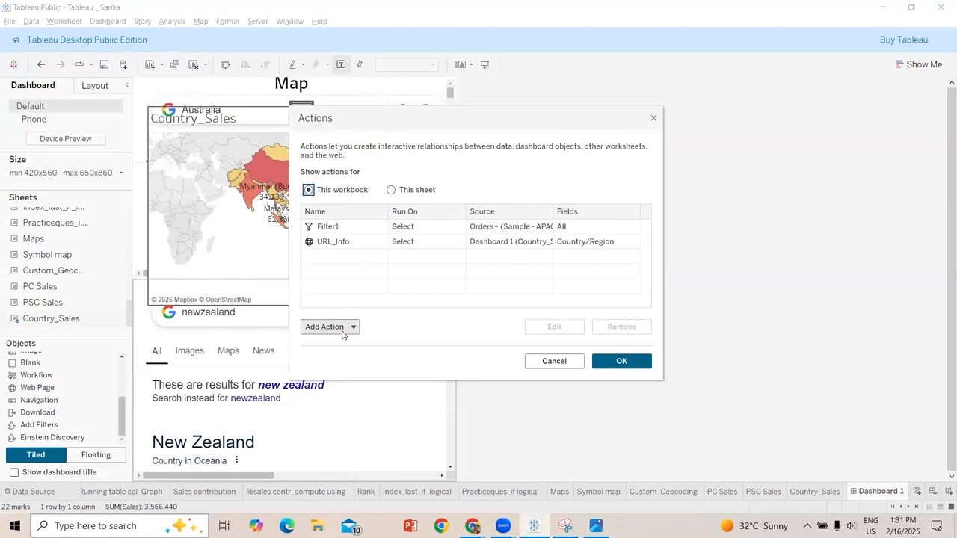
left_click(365, 228)
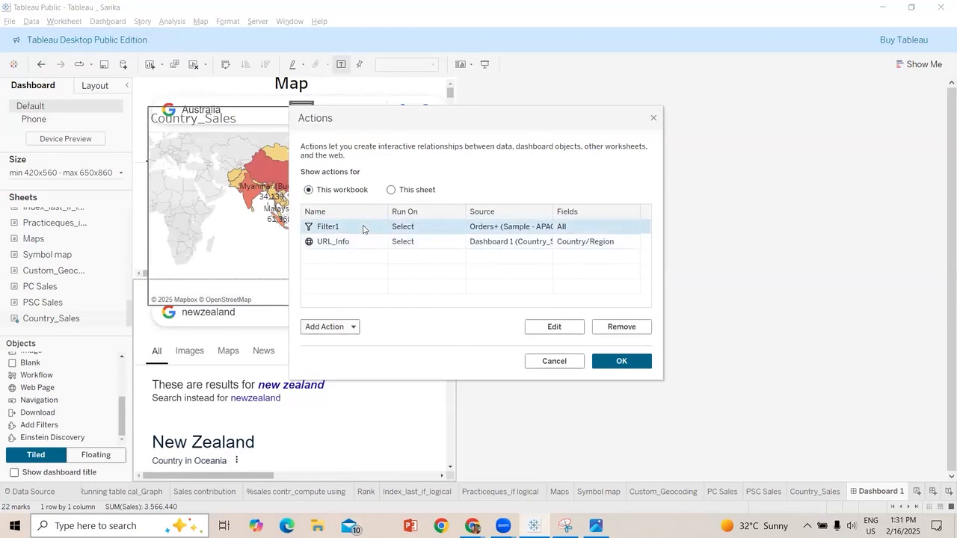
left_click(611, 326)
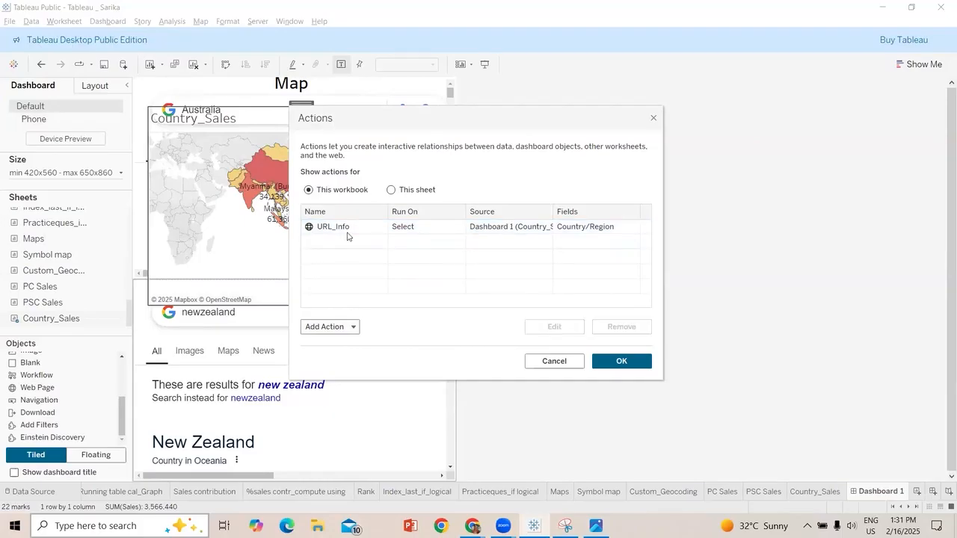
left_click(349, 229)
left_click(635, 327)
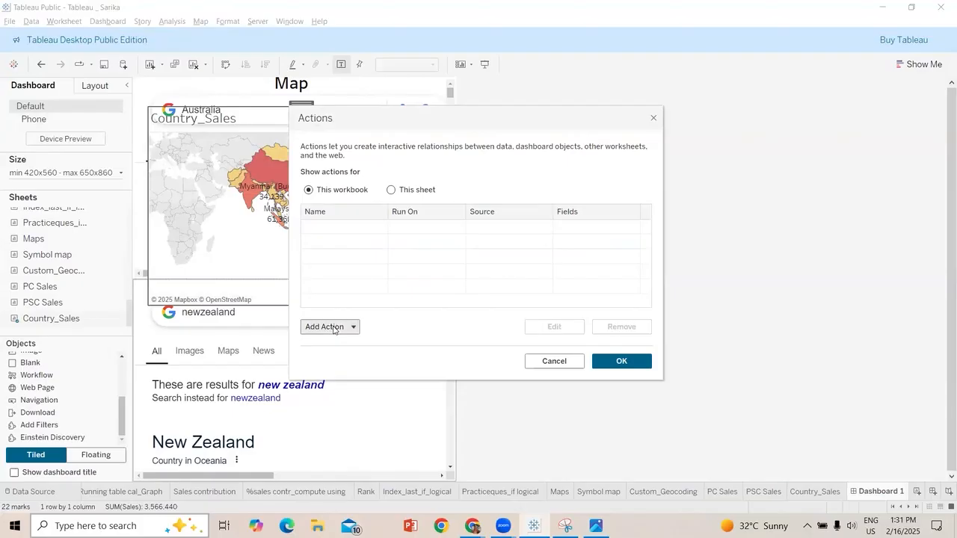
Add a Go to URL action named web with Dashboard 1's Country_Sales sheet as its source
left_click(334, 329)
left_click(376, 285)
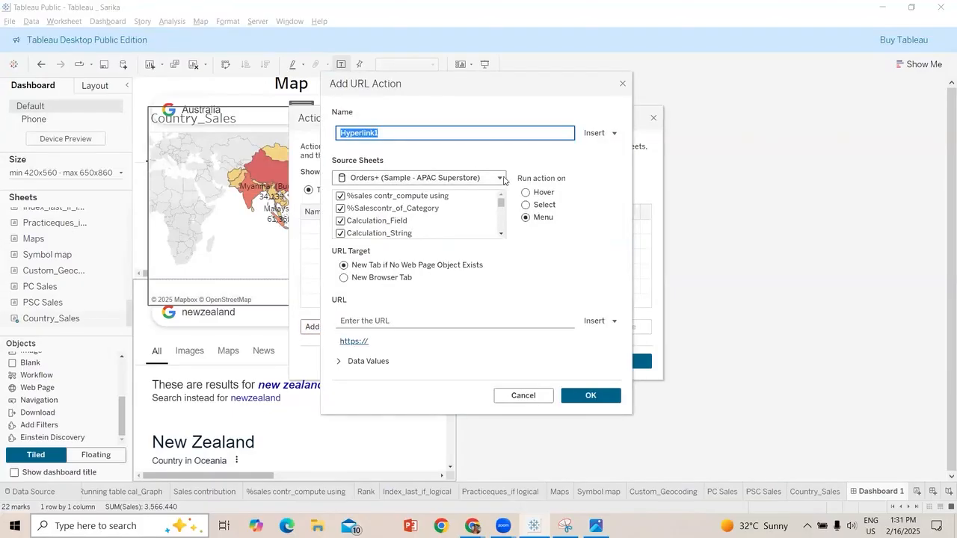
left_click(503, 180)
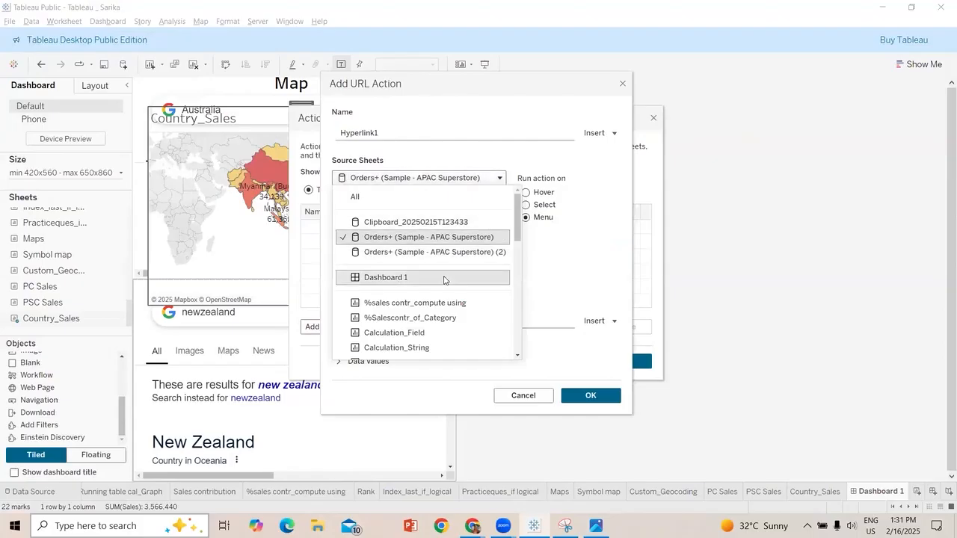
left_click(443, 278)
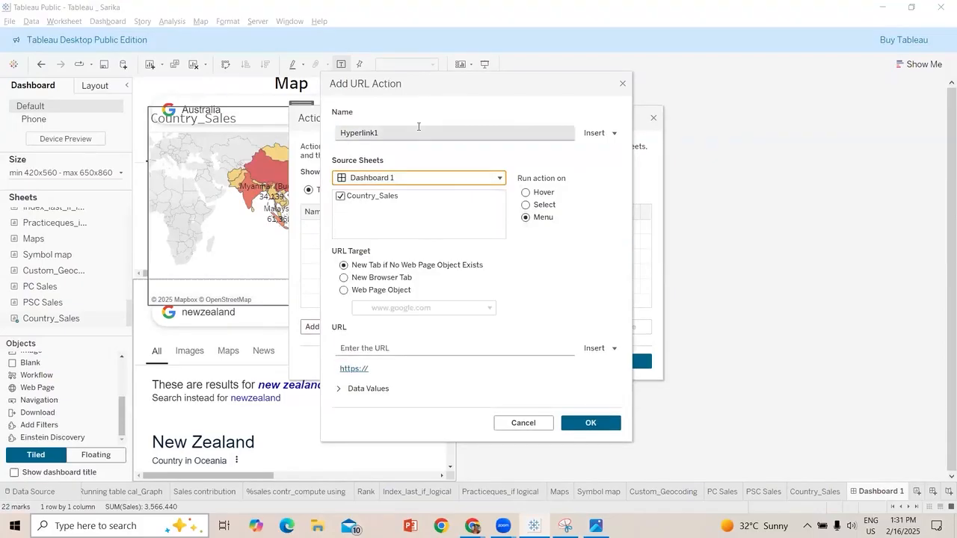
left_click(418, 130)
key("BackSpace")
type("web")
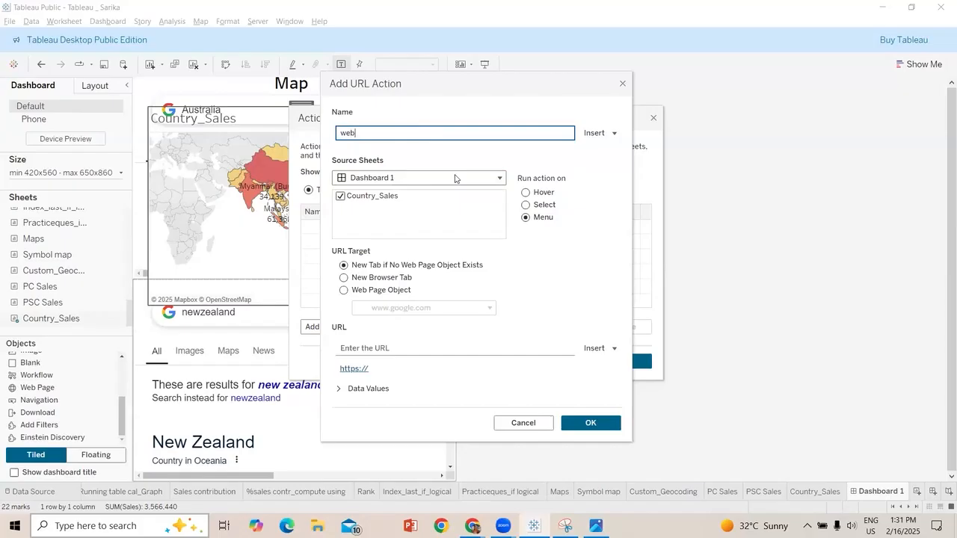
left_click(318, 223)
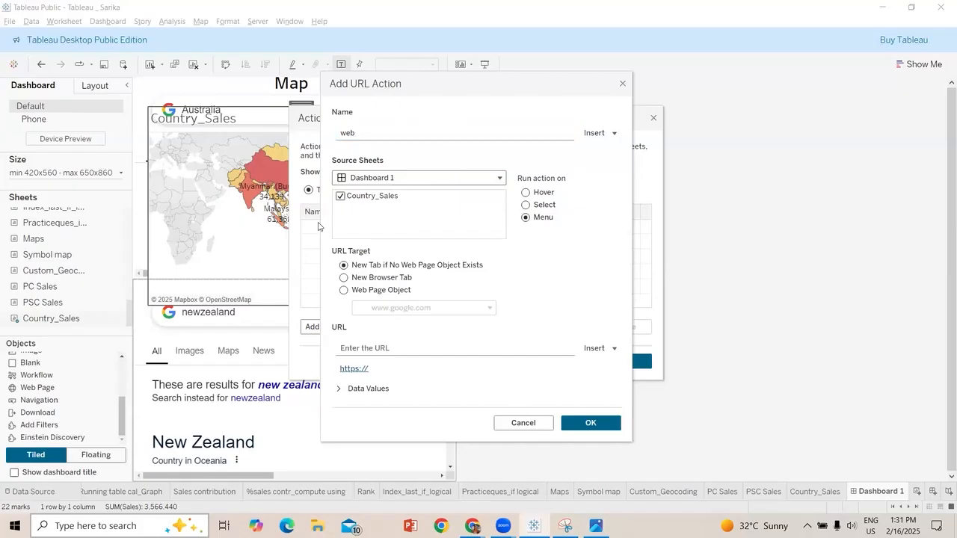
left_click(388, 291)
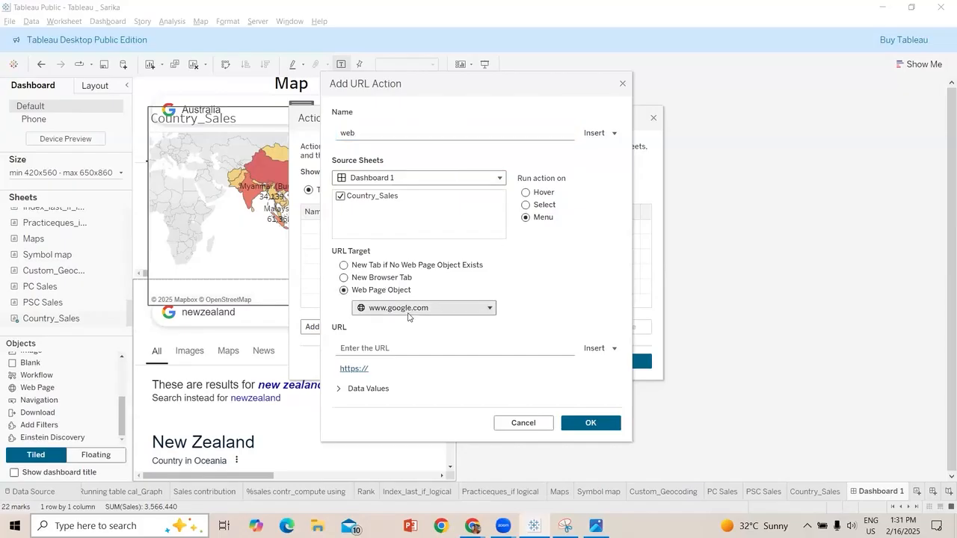
left_click(438, 346)
type("https://www.google.com/search?q=newzealand")
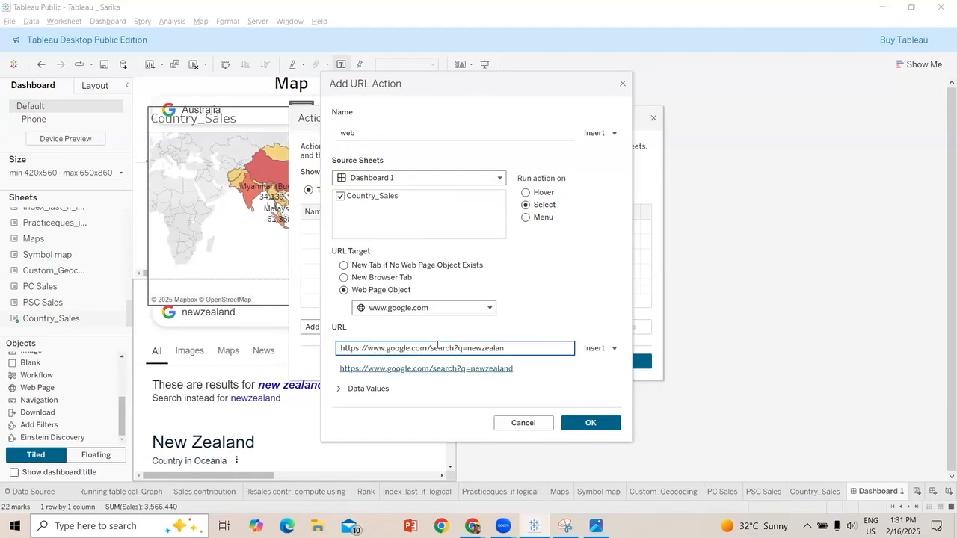
key("BackSpace")
key("BackSpace")
left_click(595, 349)
key("Up")
key("Up")
key("Up")
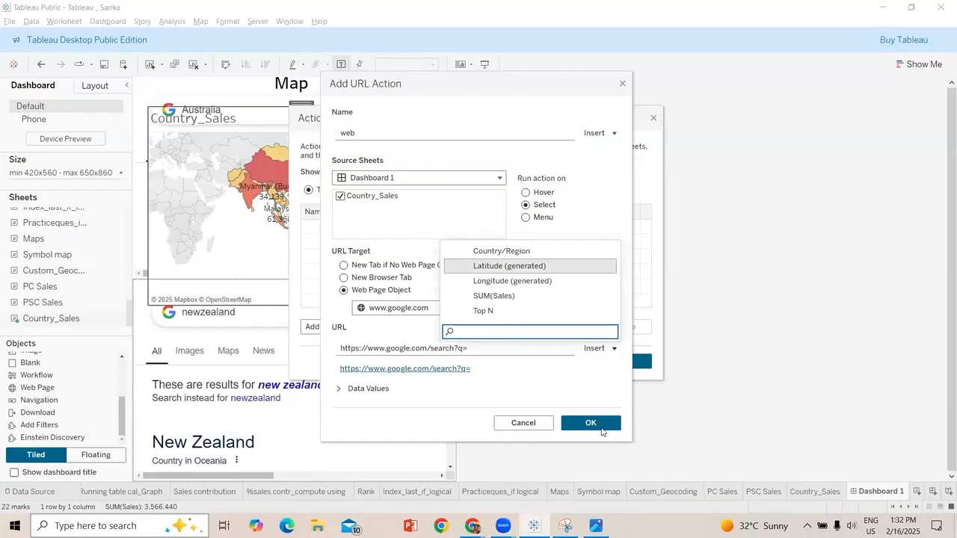
key("Return")
left_click(599, 425)
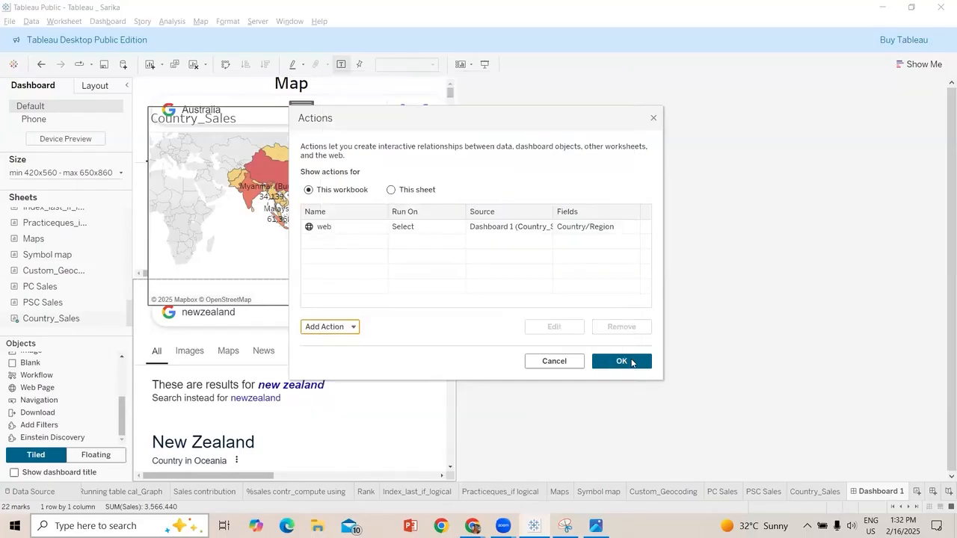
key("Return")
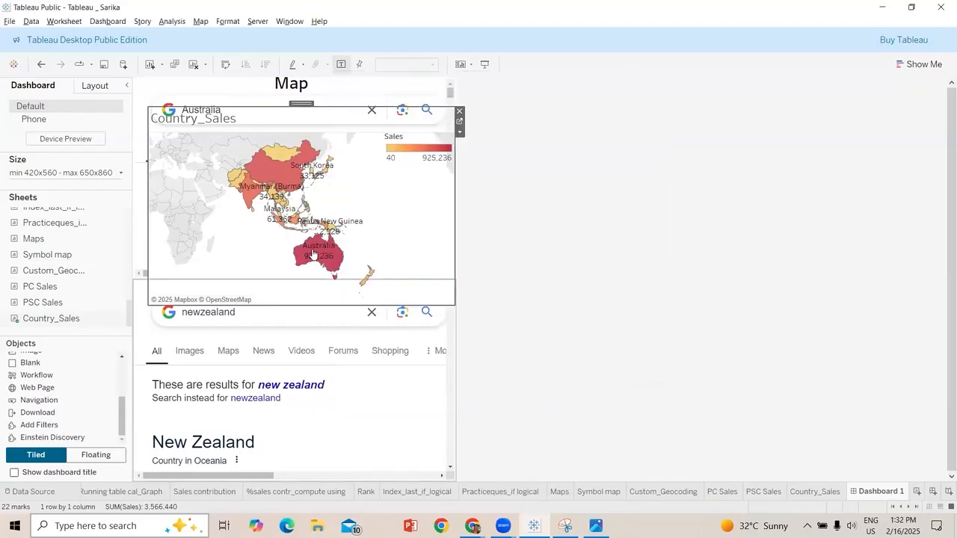
Test the web action by selecting Australia and China on the map, returning to Australia and clearing the selection
left_click(312, 249)
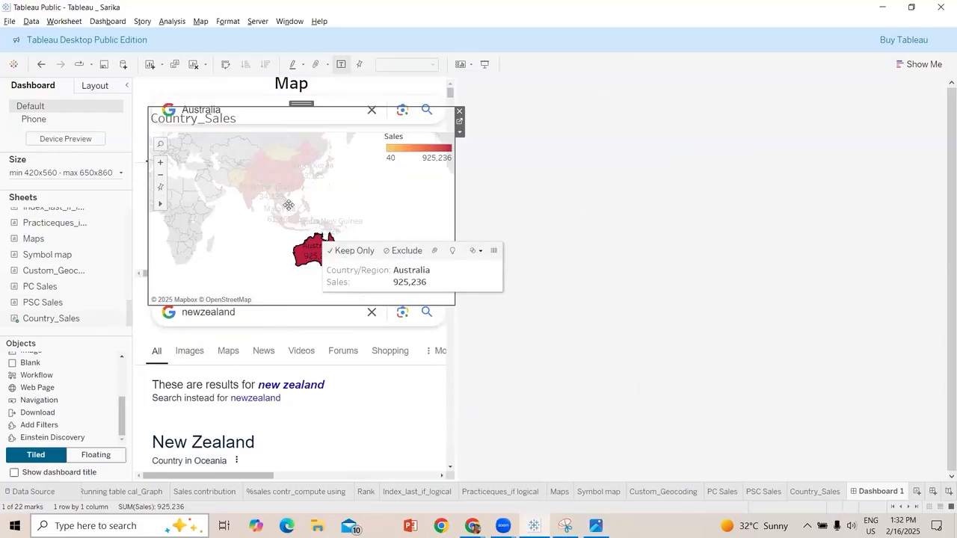
left_click(278, 213)
left_click(274, 200)
left_click(284, 173)
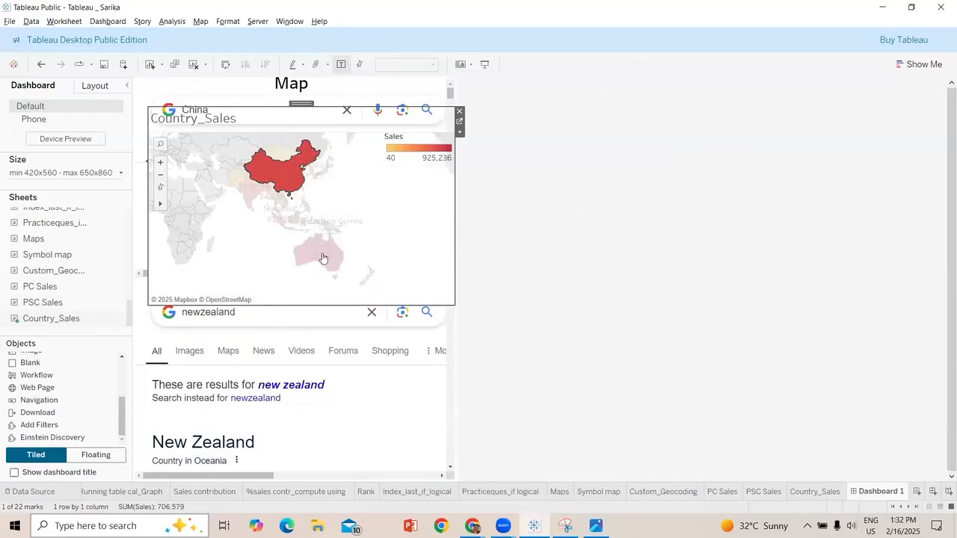
left_click(321, 256)
left_click(325, 259)
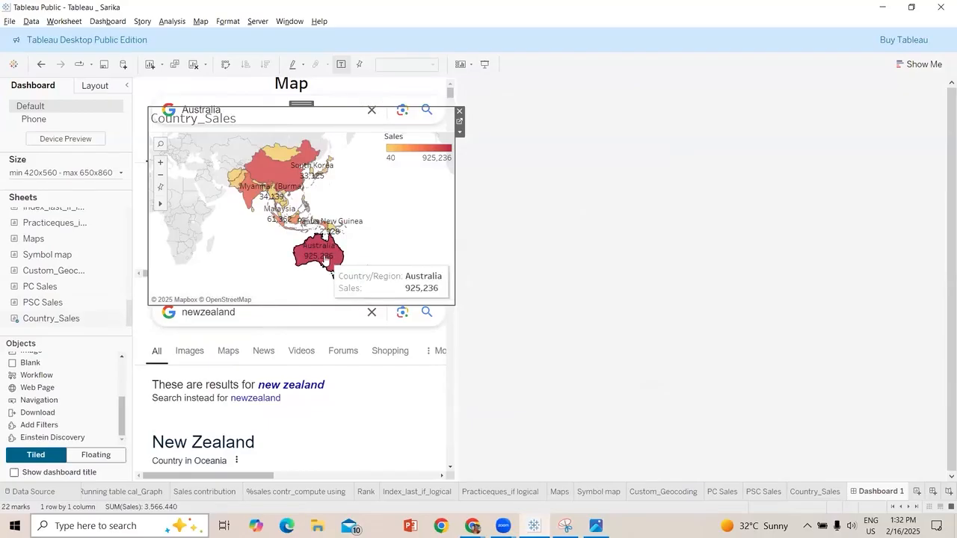
Change the web URL action to run on Menu instead of Select and save the workbook's actions
left_click(64, 20)
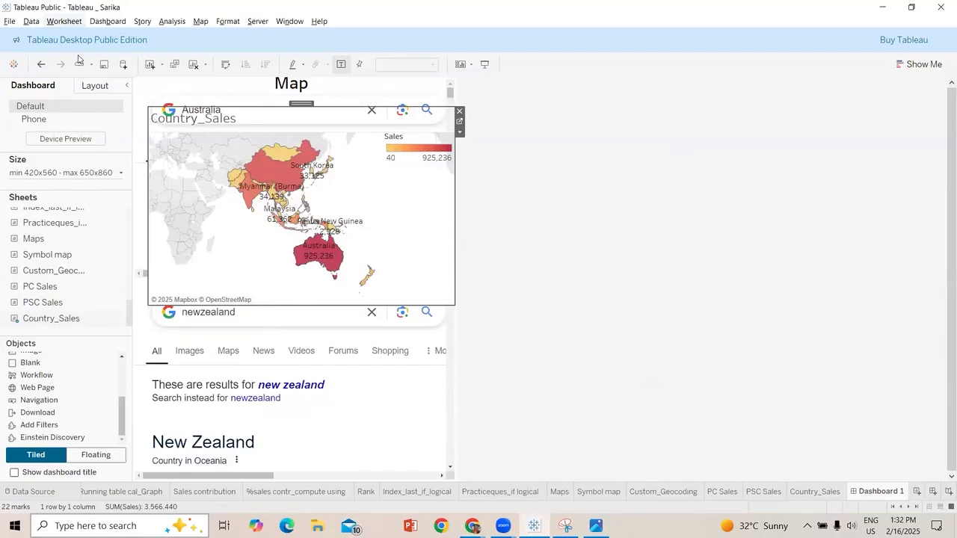
left_click(95, 94)
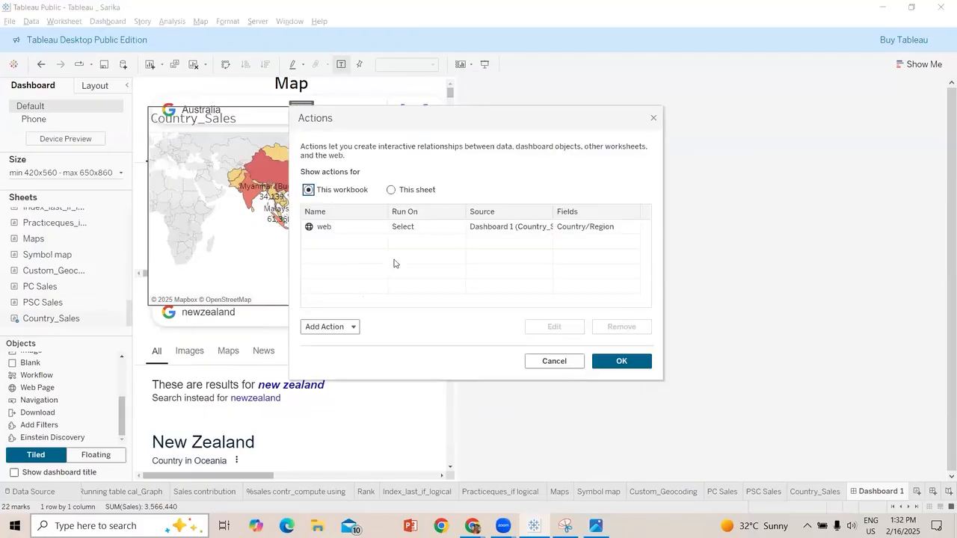
left_click(355, 228)
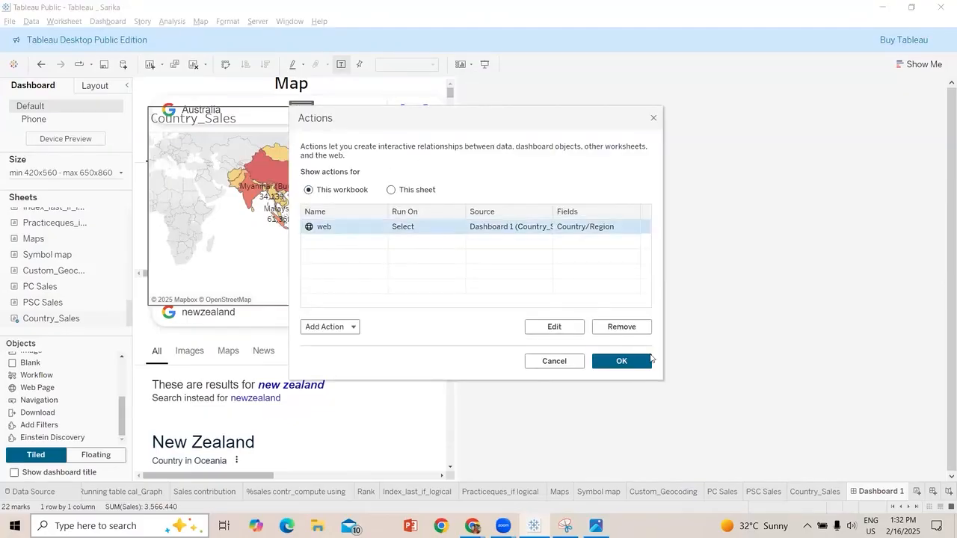
left_click(552, 328)
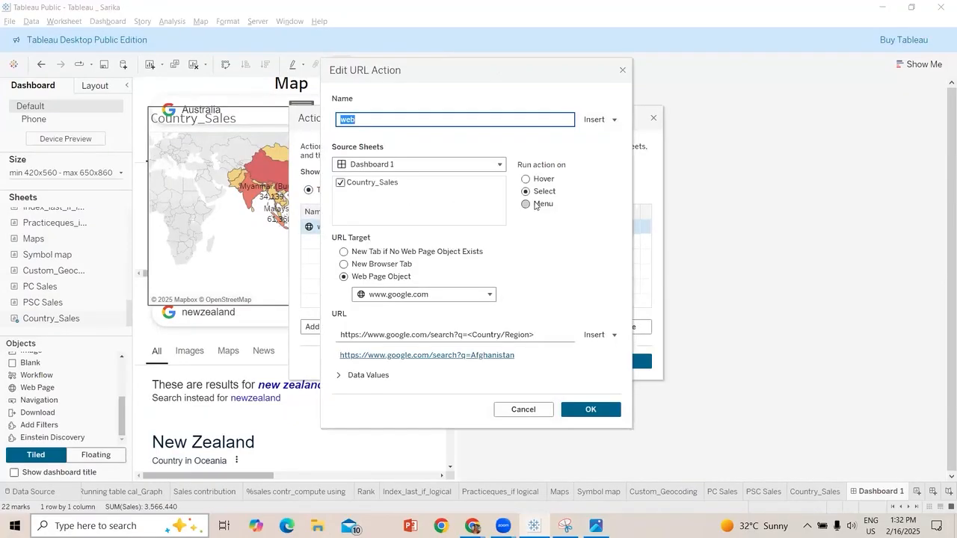
left_click(526, 204)
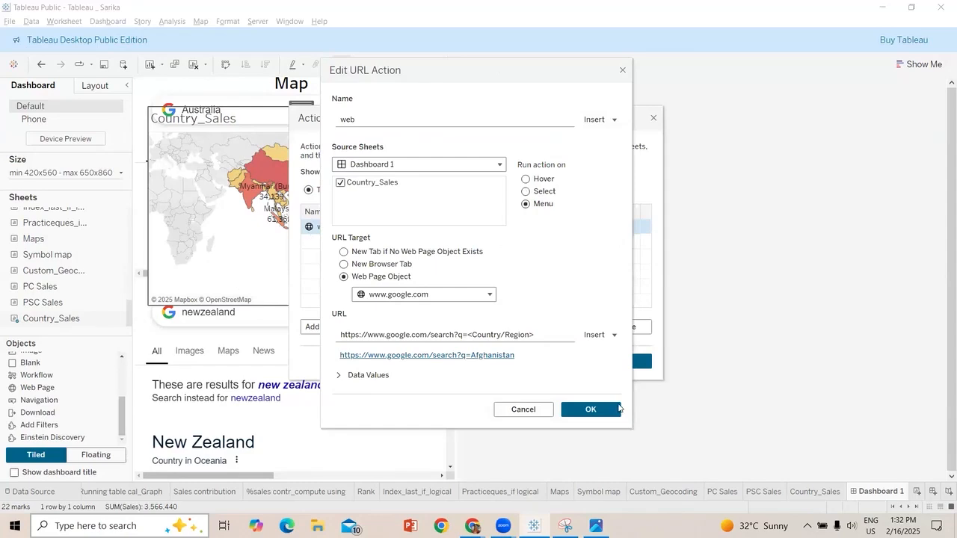
left_click(611, 412)
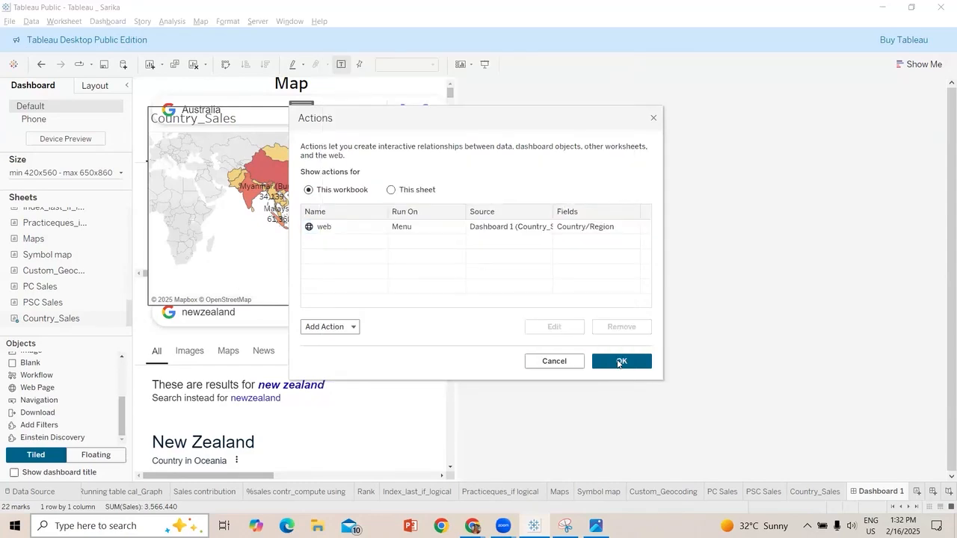
left_click(619, 362)
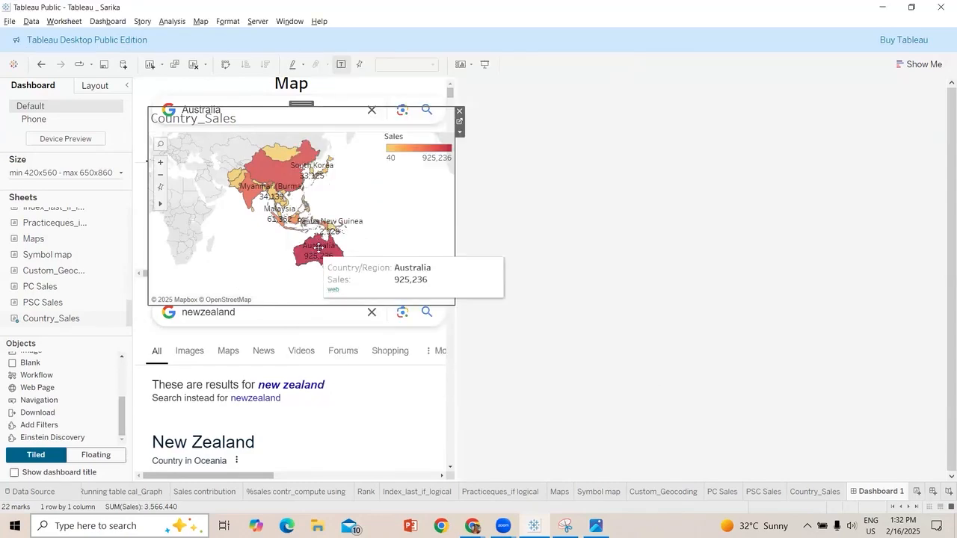
Test the web action by selecting Australia on the Country_Sales map and following the web link in its tooltip
left_click(318, 249)
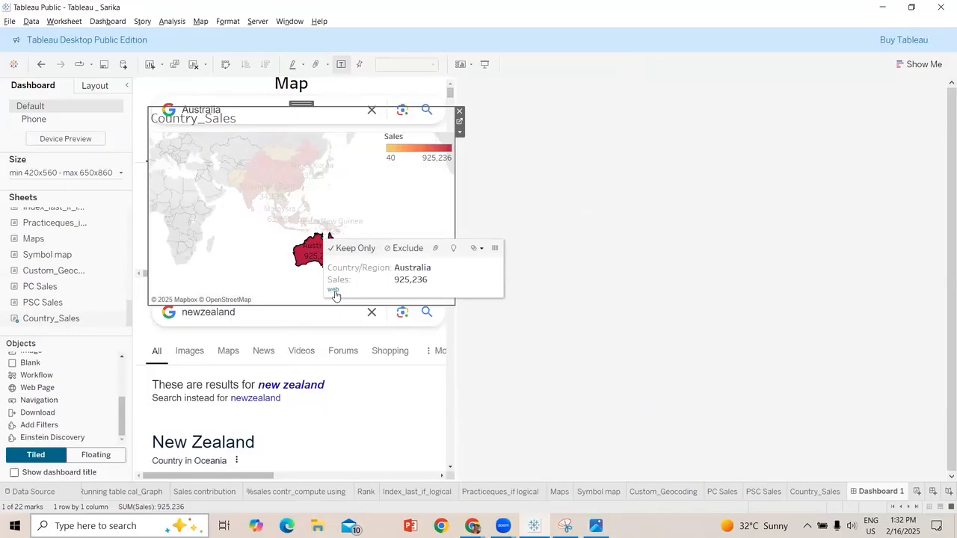
left_click(336, 291)
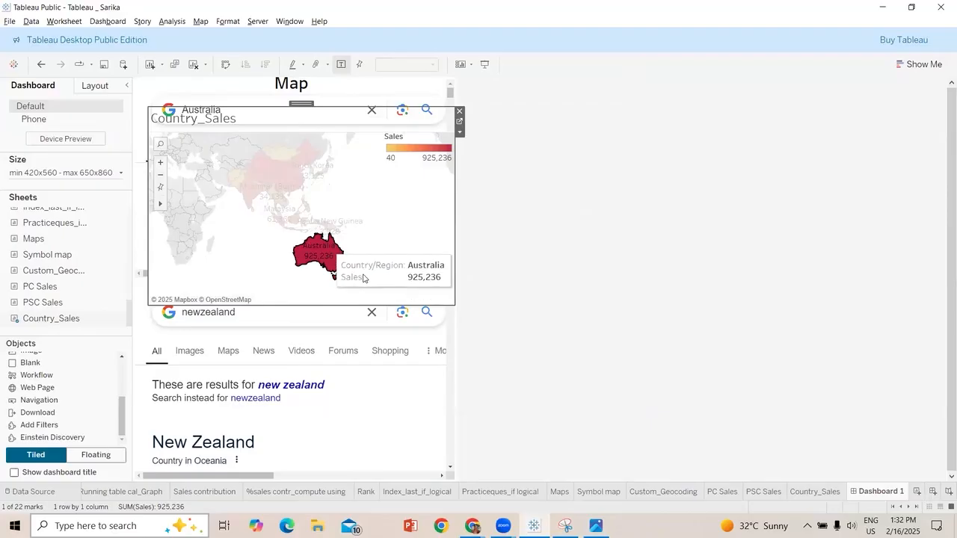
mouse_move(336, 254)
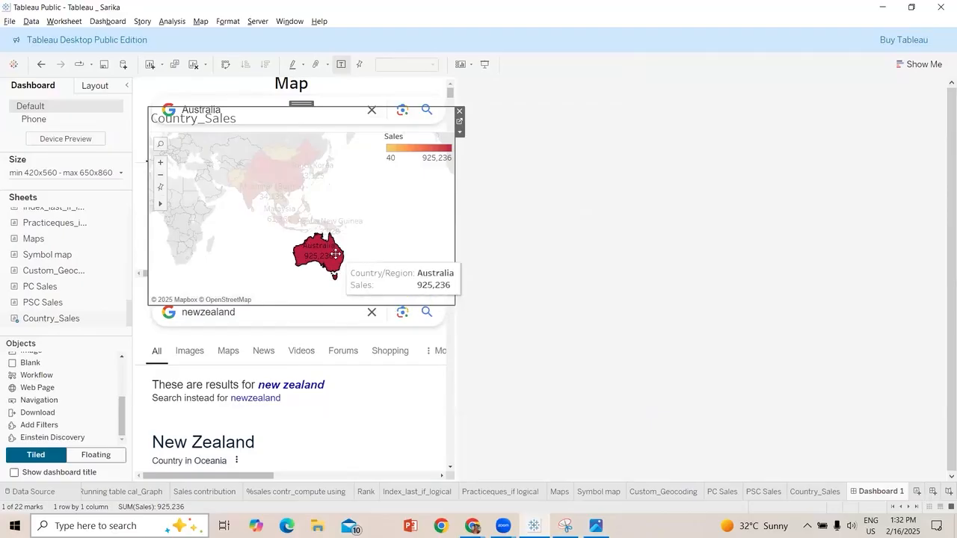
left_click(335, 224)
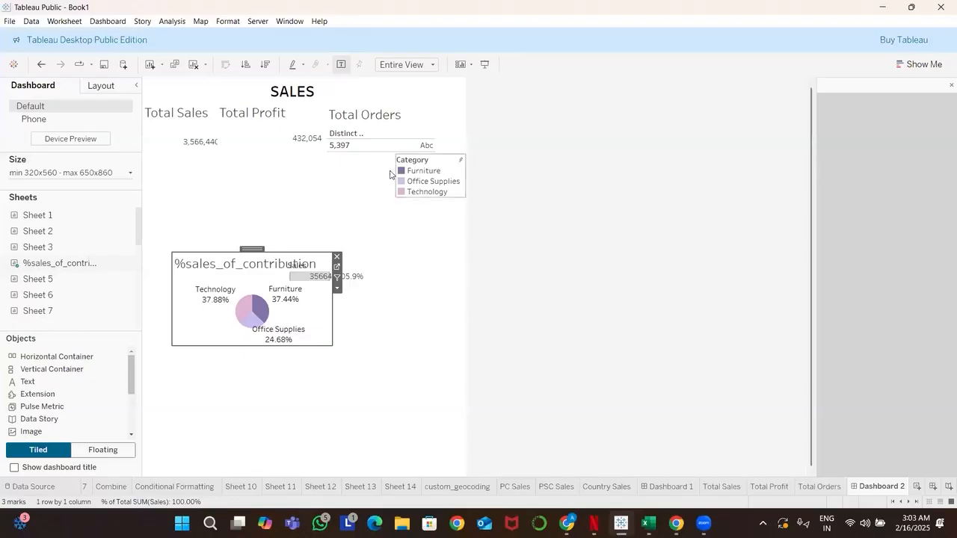
Hide the field labels for rows on the Total Orders worksheet of Book1 and return to Dashboard 2
left_click_drag(404, 146, 365, 134)
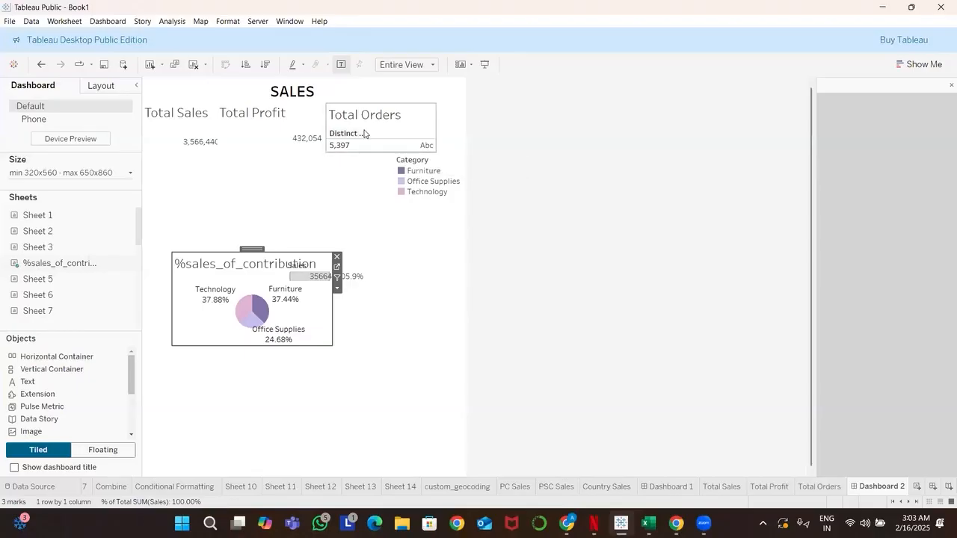
left_click(372, 133)
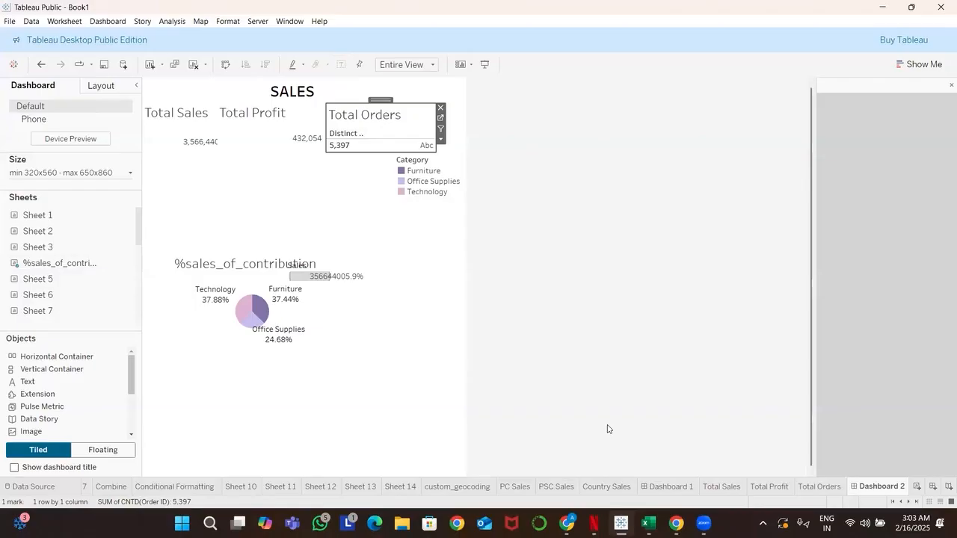
left_click(798, 486)
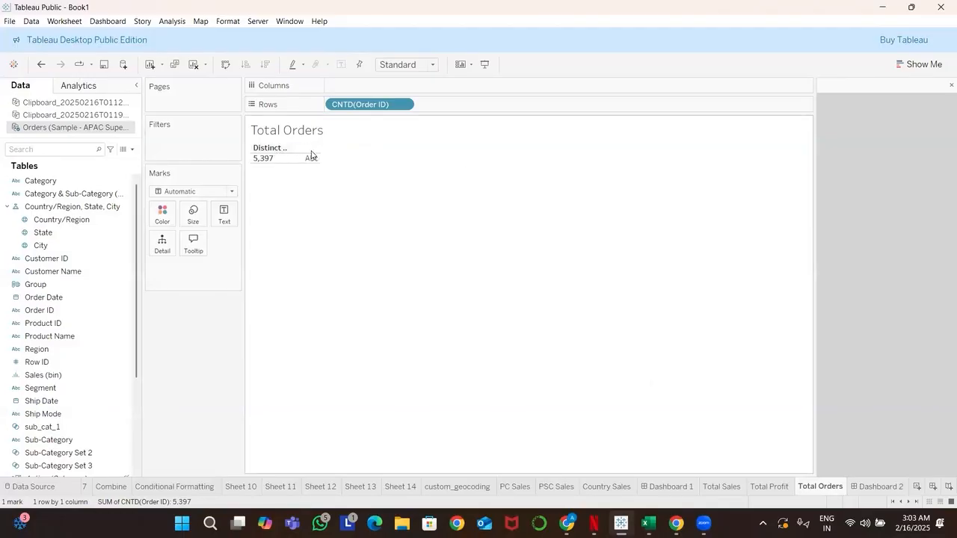
right_click(280, 152)
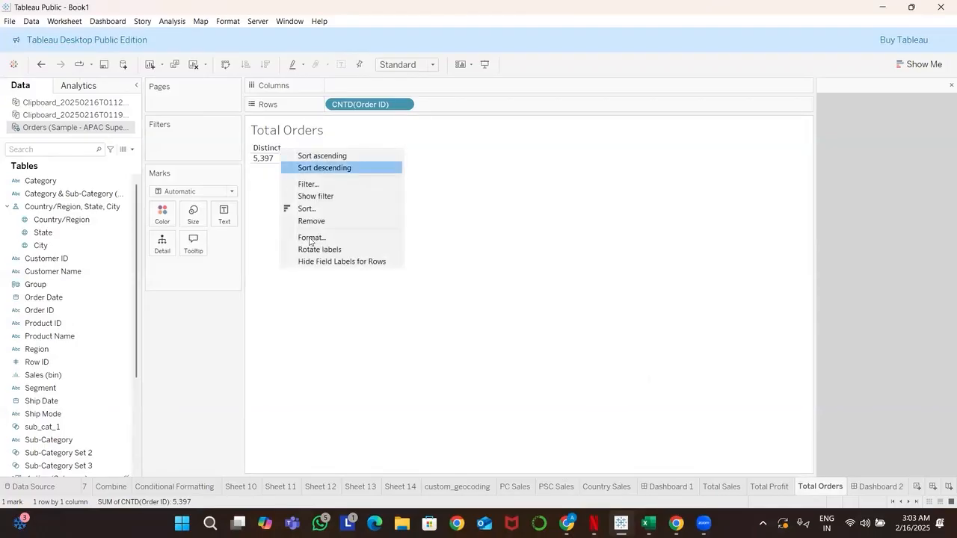
left_click(320, 262)
mouse_move(306, 154)
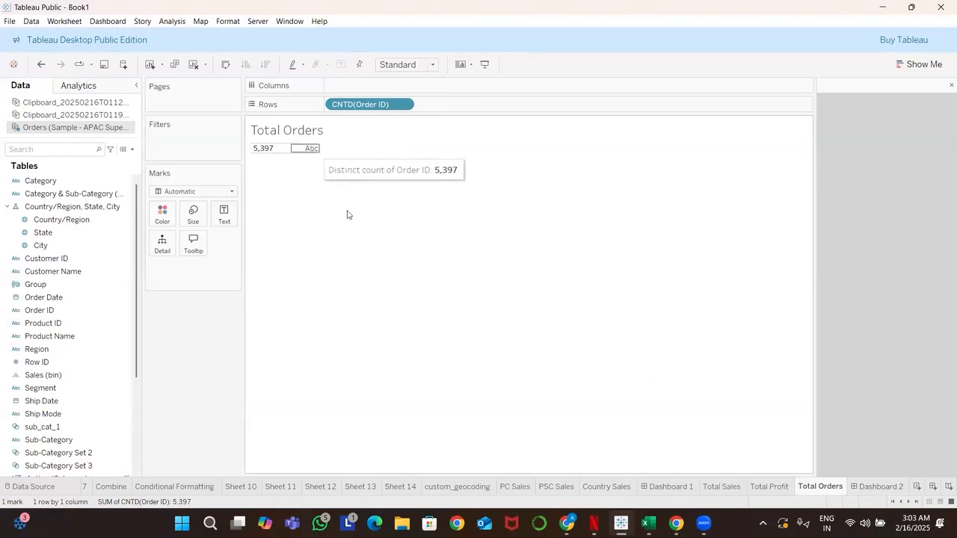
left_click(882, 486)
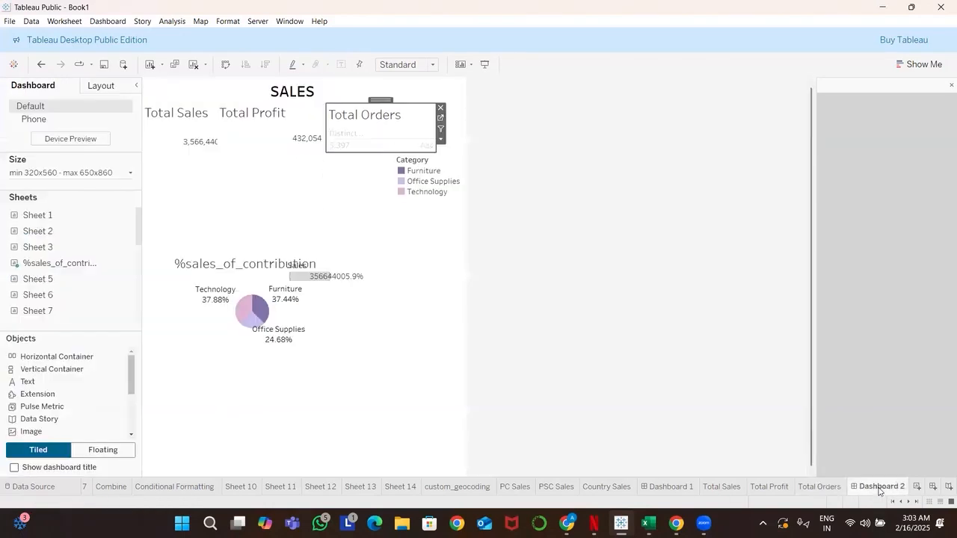
Examine the Total Orders view on Dashboard 2 and its worksheet for an option affecting the Abc placeholder
mouse_move(432, 142)
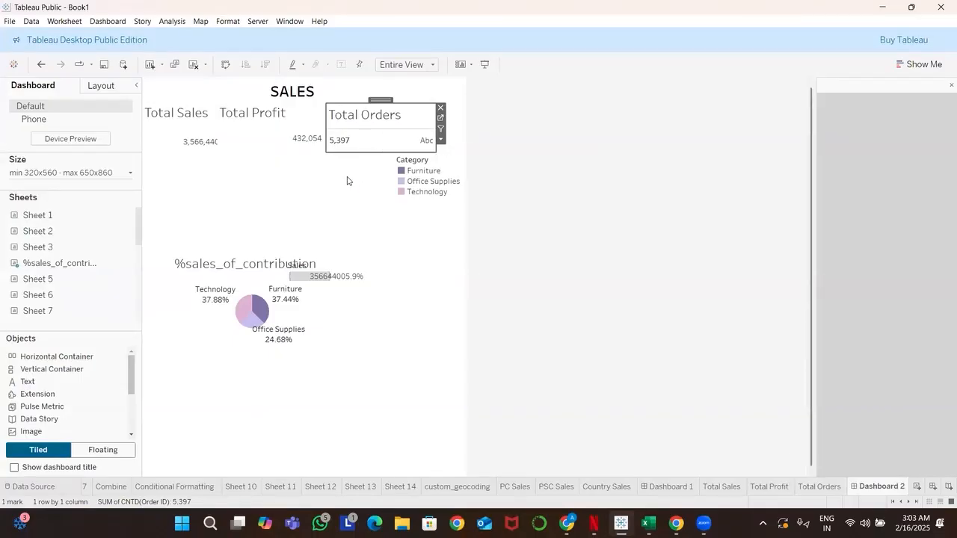
left_click(391, 142)
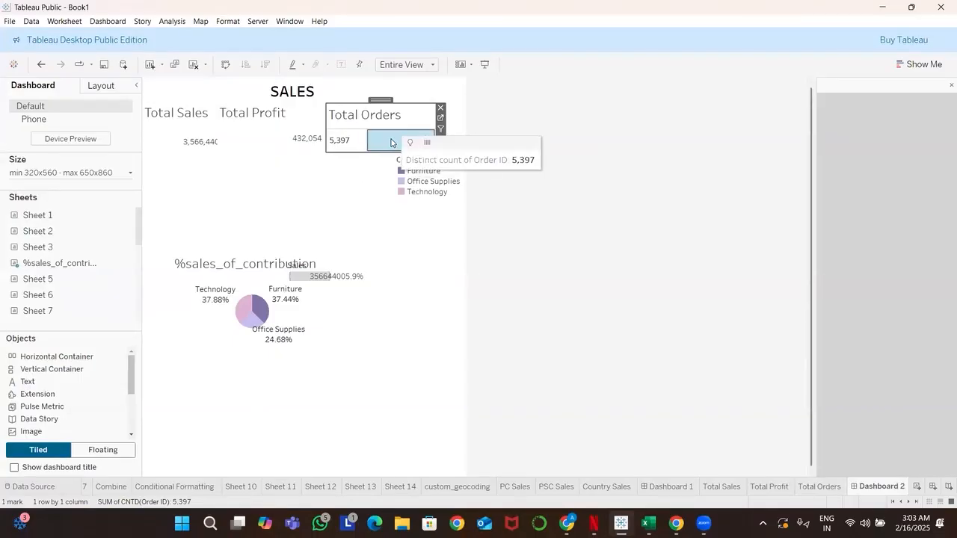
left_click(364, 170)
left_click(357, 128)
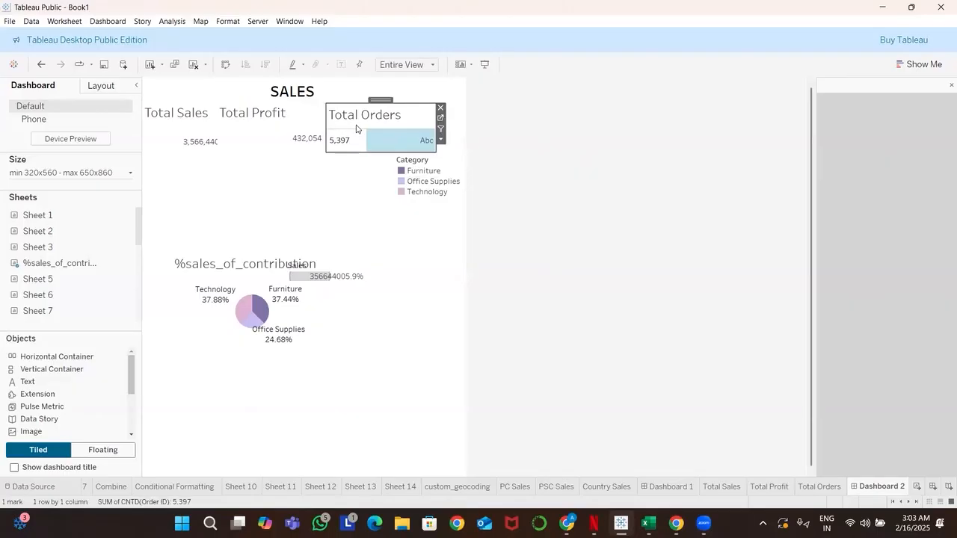
right_click(381, 145)
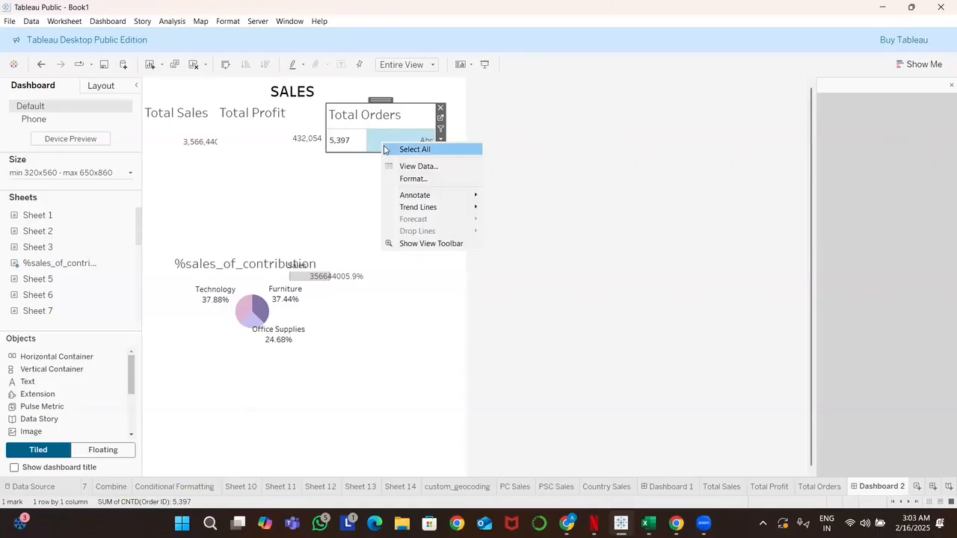
left_click(811, 488)
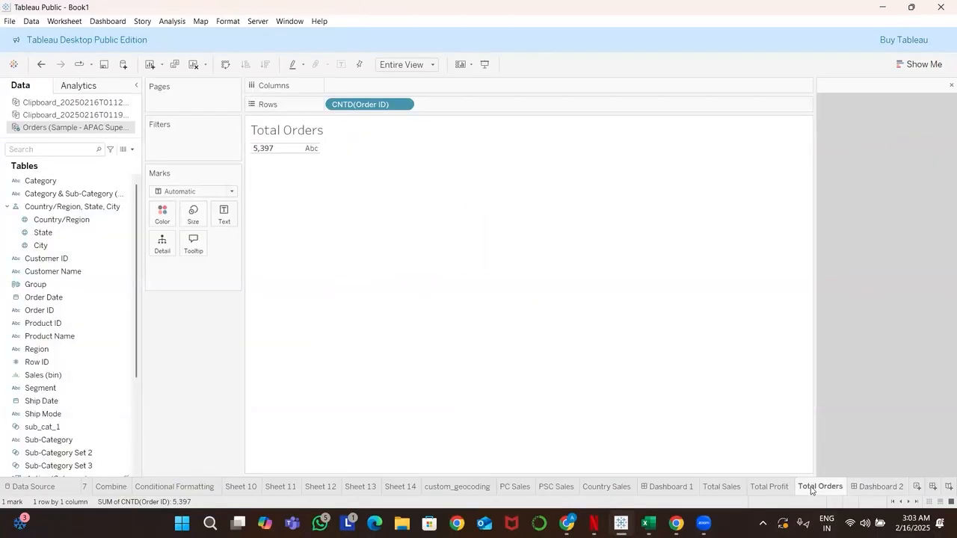
right_click(288, 148)
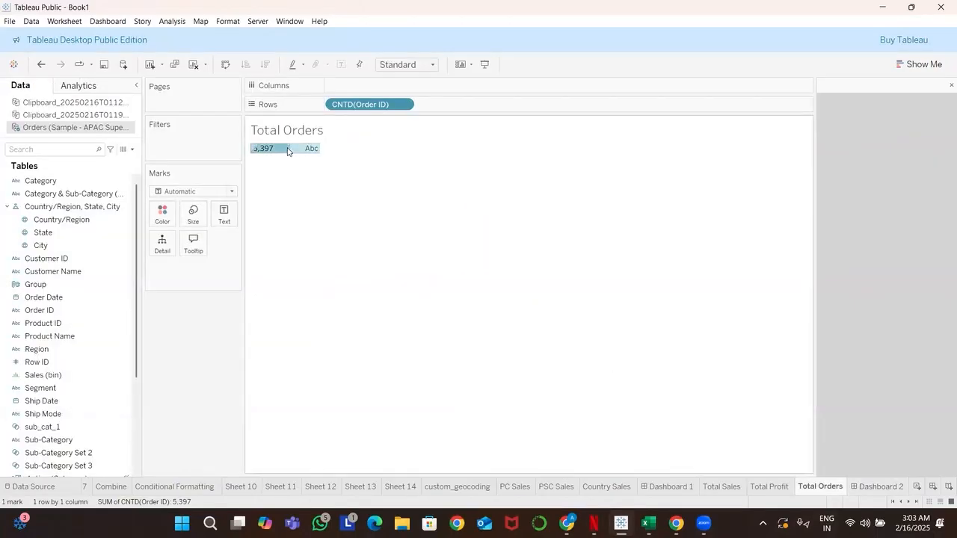
left_click(304, 138)
right_click(305, 137)
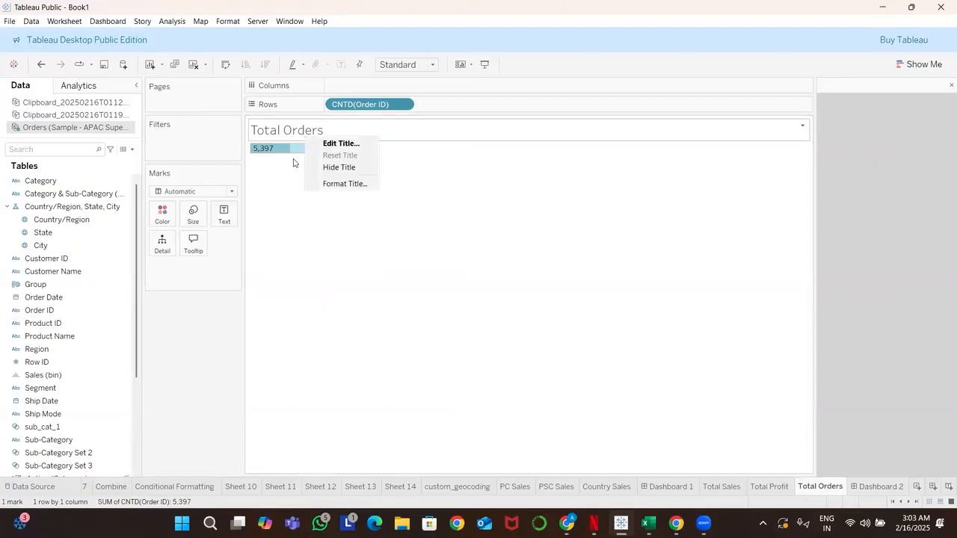
left_click(288, 159)
mouse_move(292, 155)
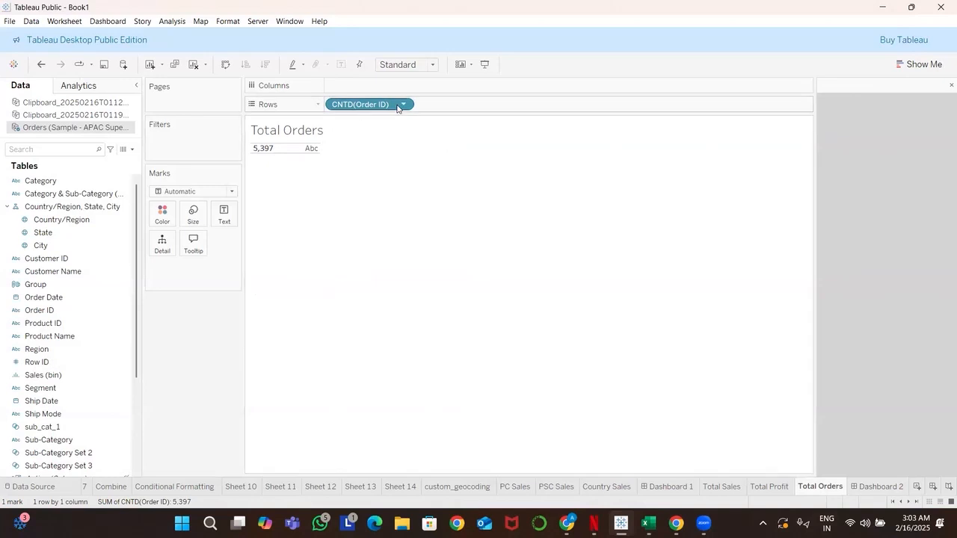
Replace the Total Orders worksheet's row field with a fresh Order ID field aggregated as Count (Distinct)
left_click_drag(387, 109, 191, 364)
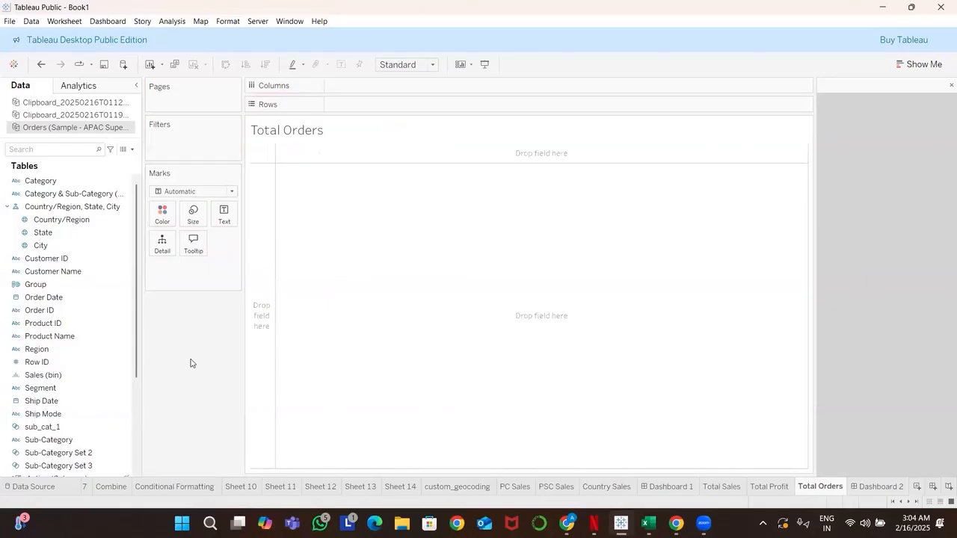
left_click(69, 324)
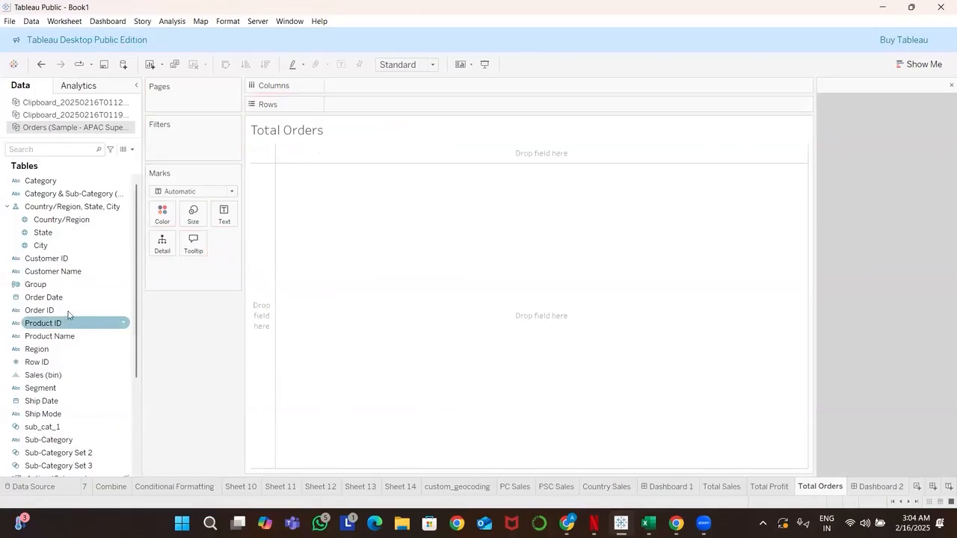
left_click(68, 314)
left_click_drag(68, 314, 438, 208)
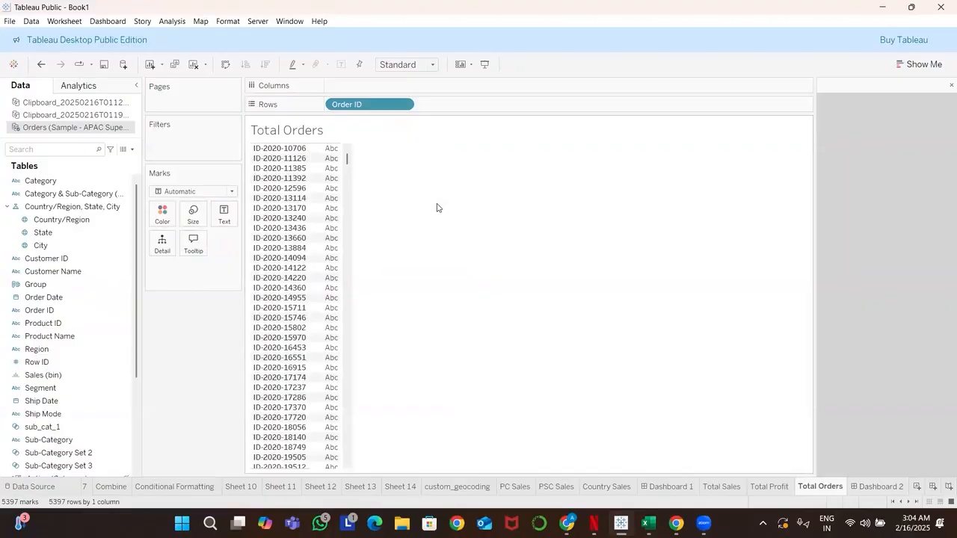
left_click(404, 106)
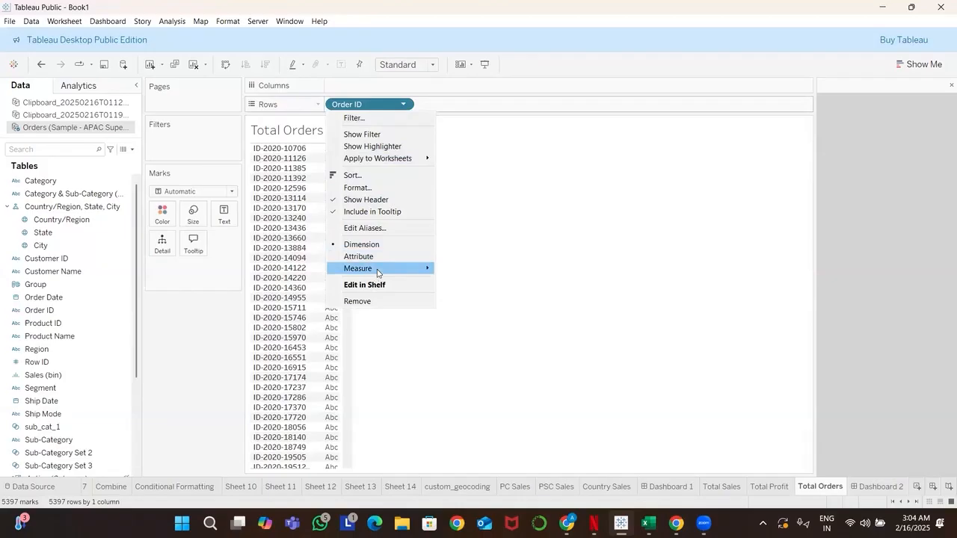
mouse_move(382, 272)
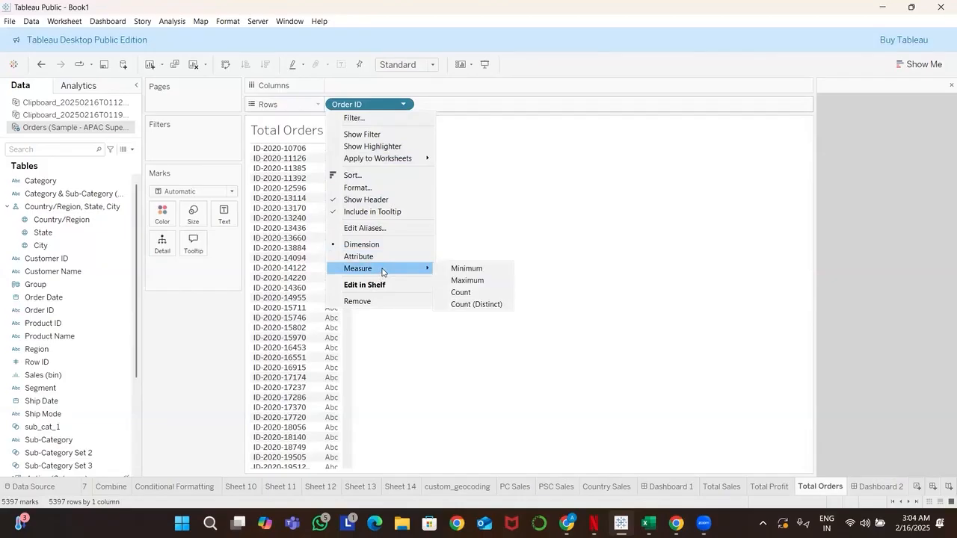
left_click(473, 305)
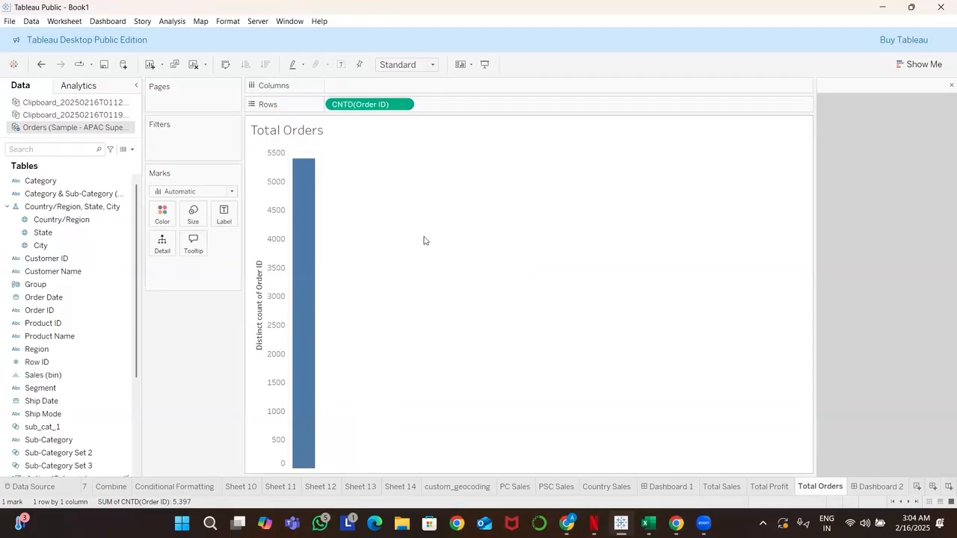
Convert the Total Orders bar chart into a text table showing the distinct count of Order ID
left_click(897, 65)
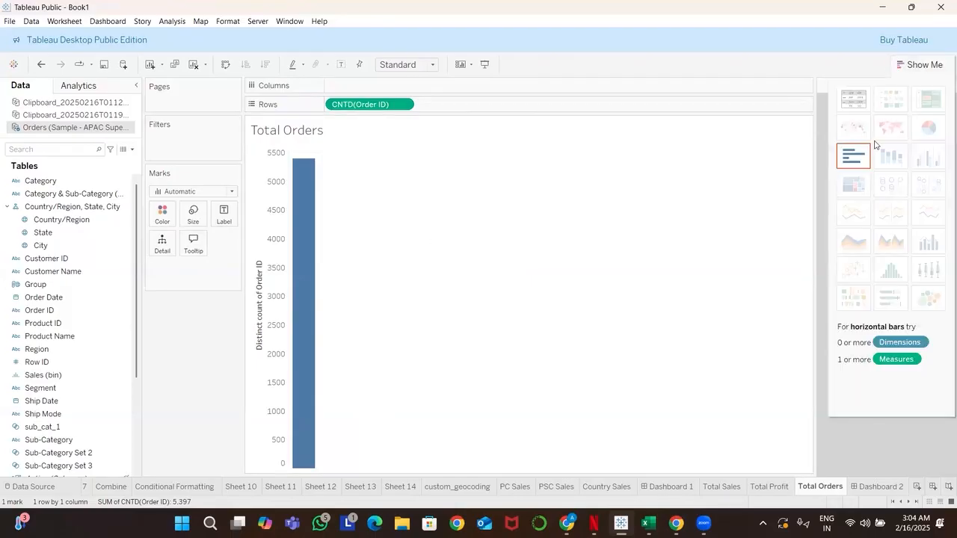
left_click(855, 100)
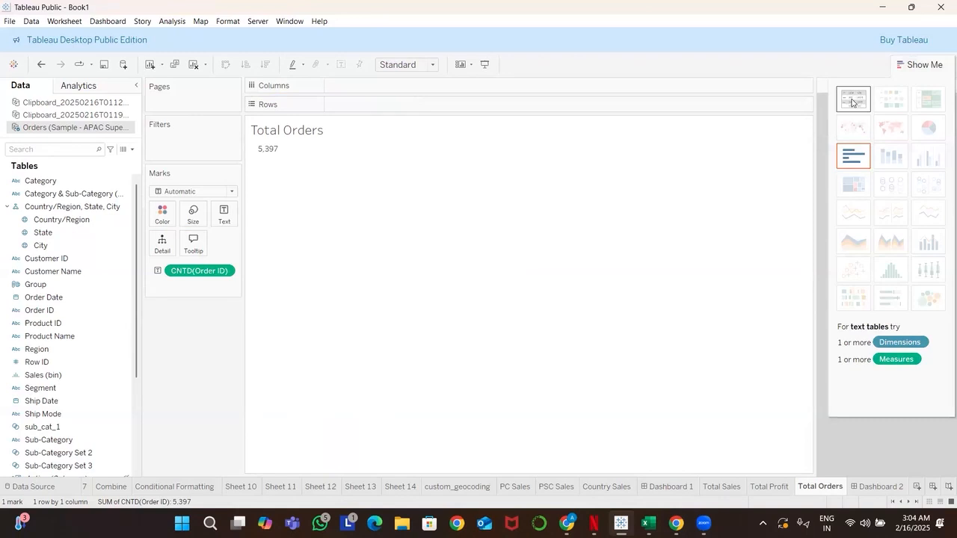
left_click(860, 300)
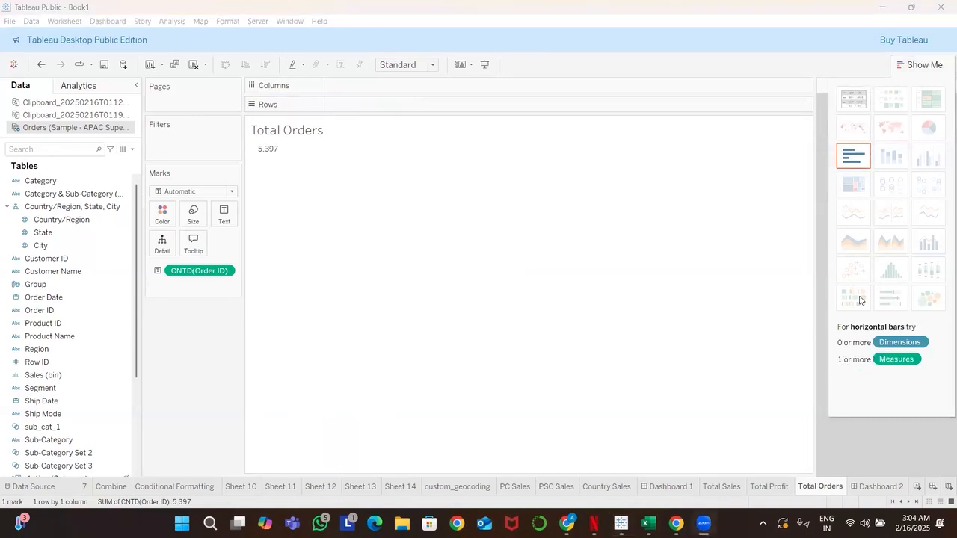